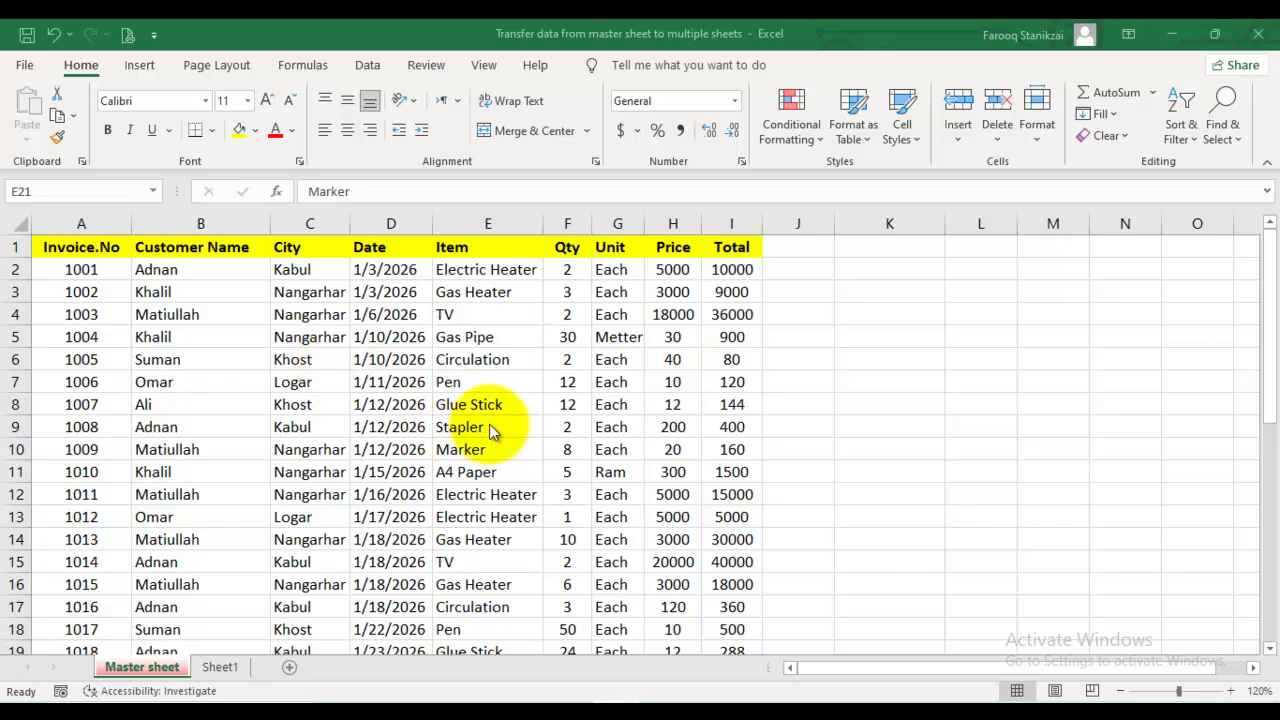
click(500, 334)
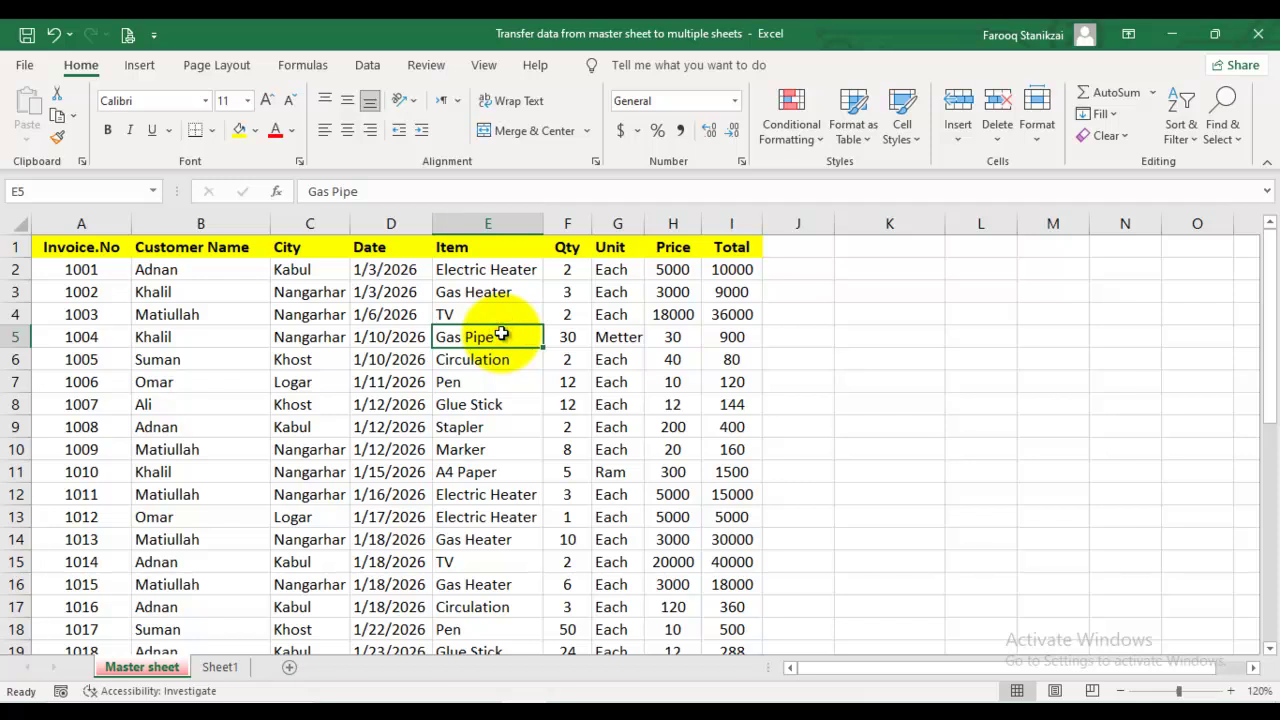
click(195, 223)
click(309, 222)
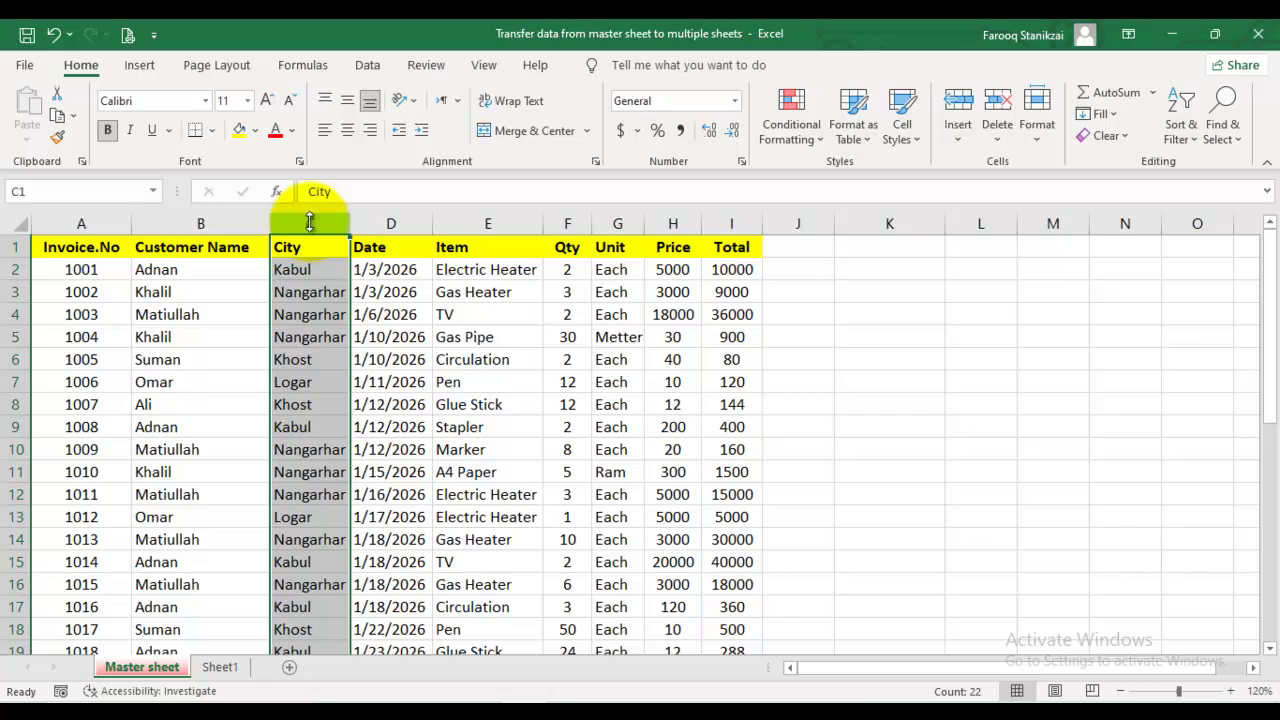
click(491, 221)
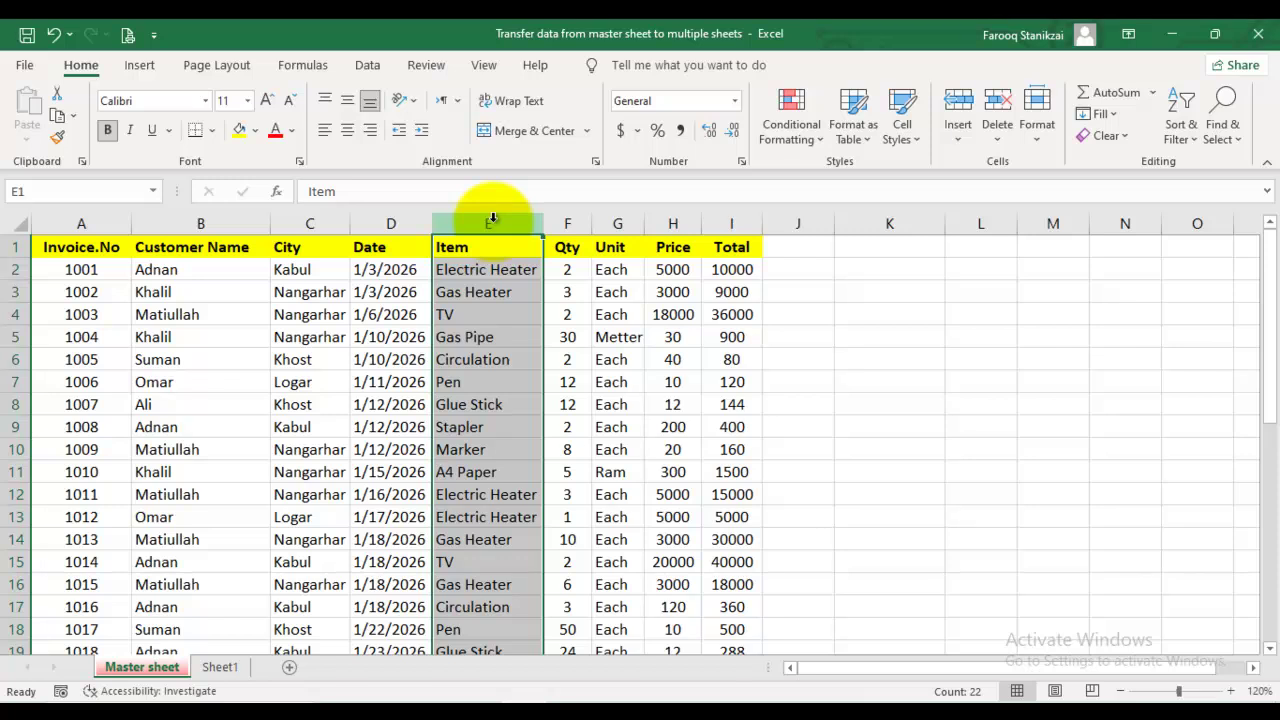
click(500, 402)
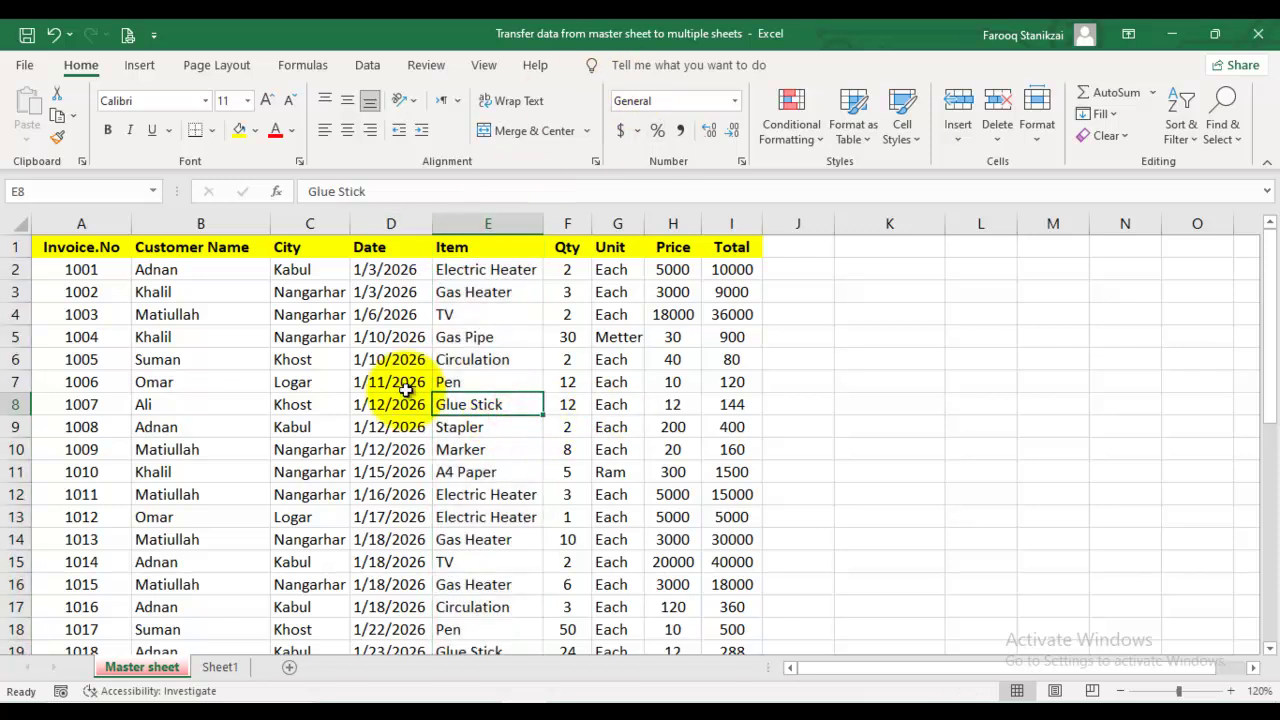
- In cell A3 of Sheet1, enter a formula linking to cell A1 of the Master sheet
click(220, 667)
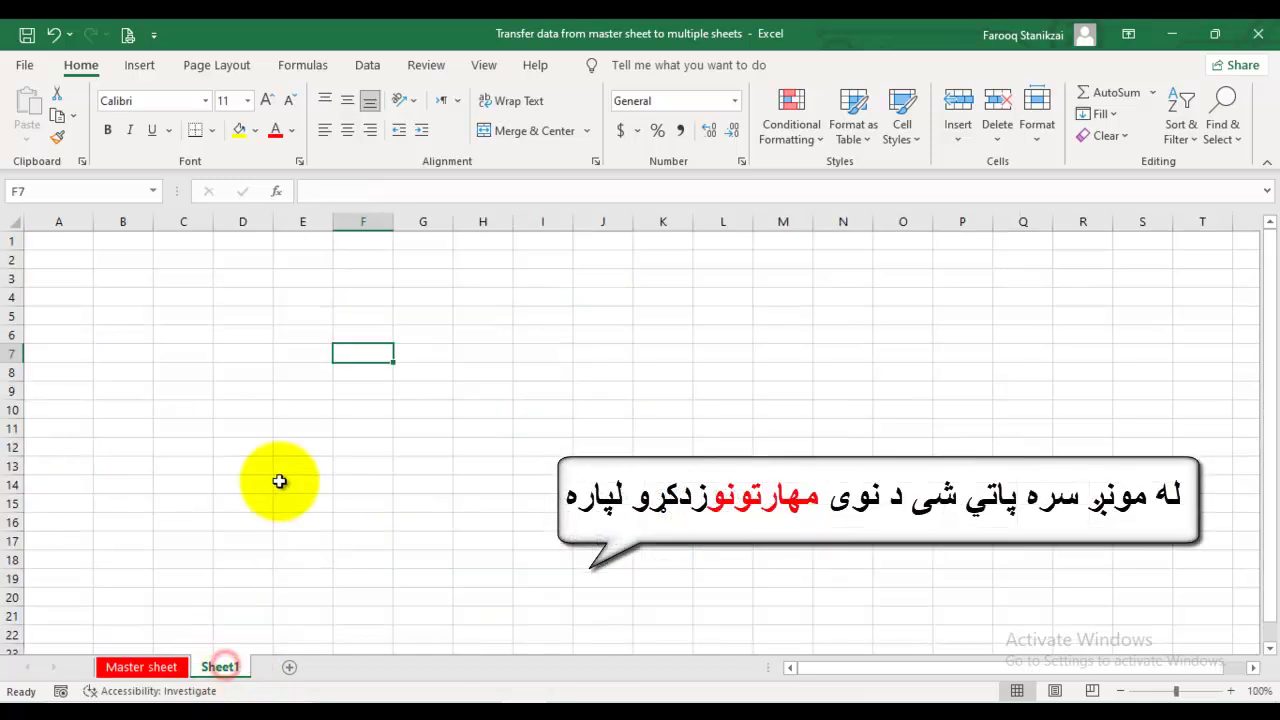
click(68, 277)
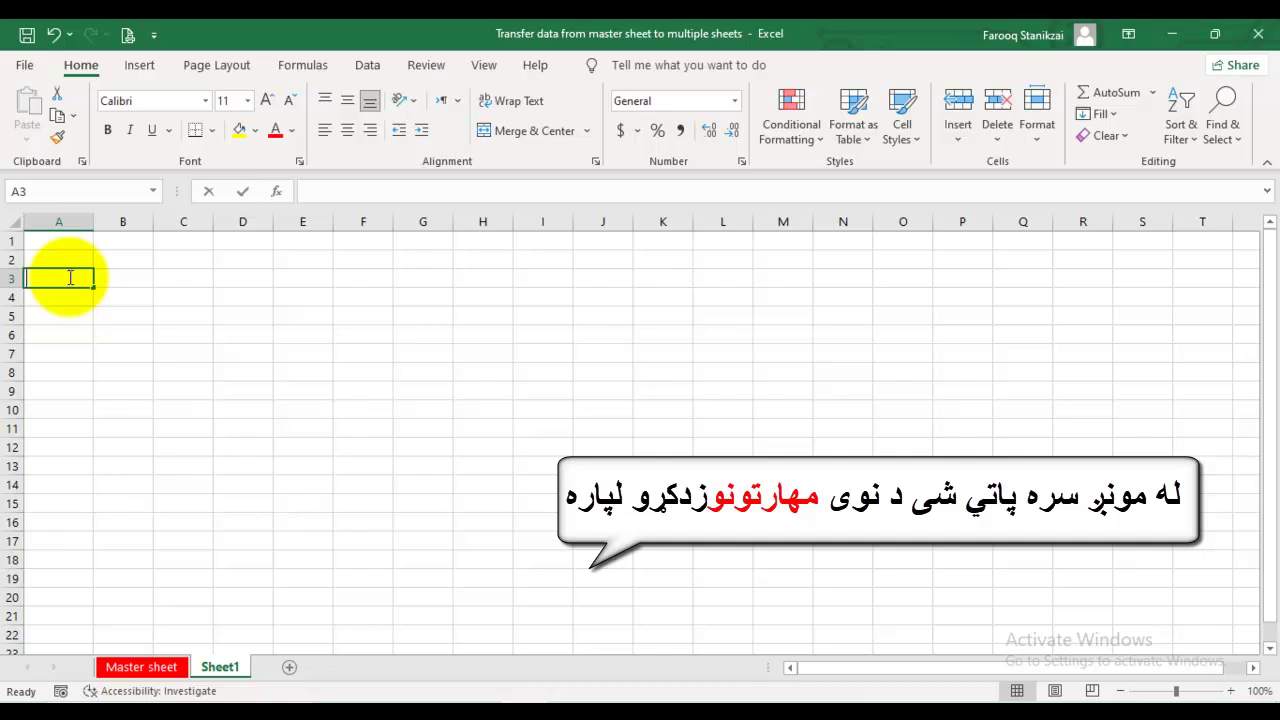
text(=)
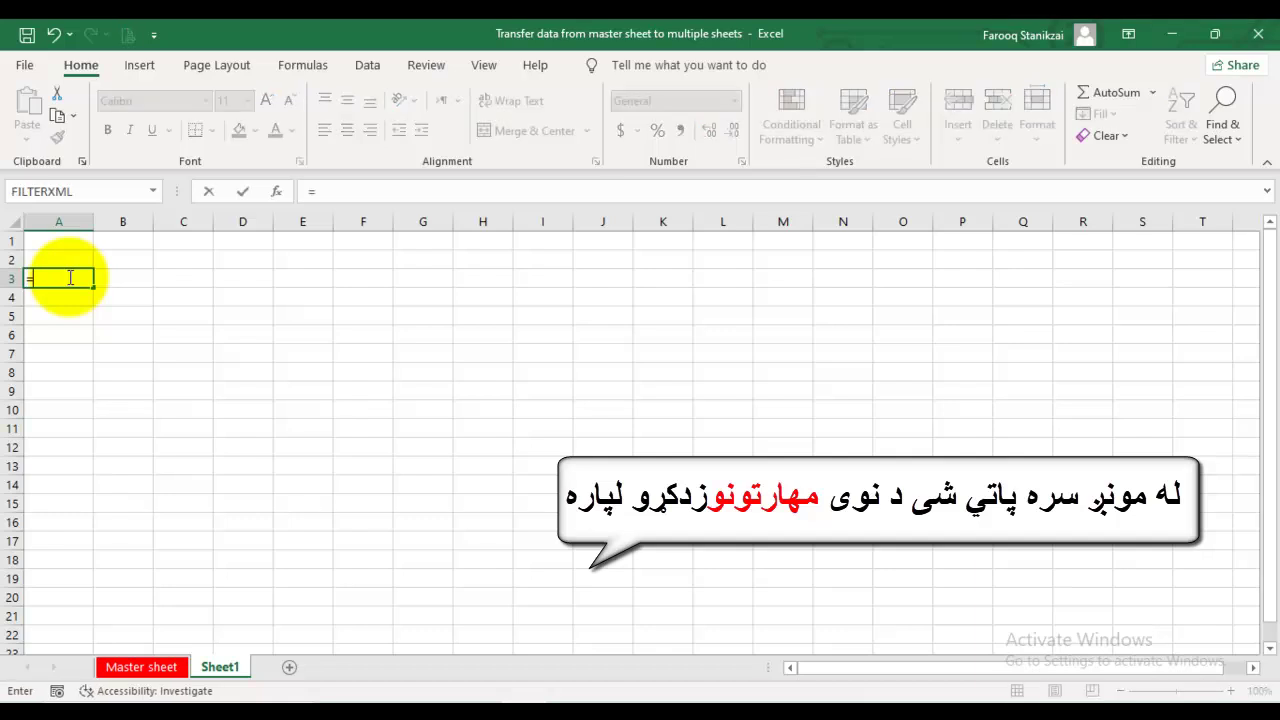
click(150, 668)
click(85, 247)
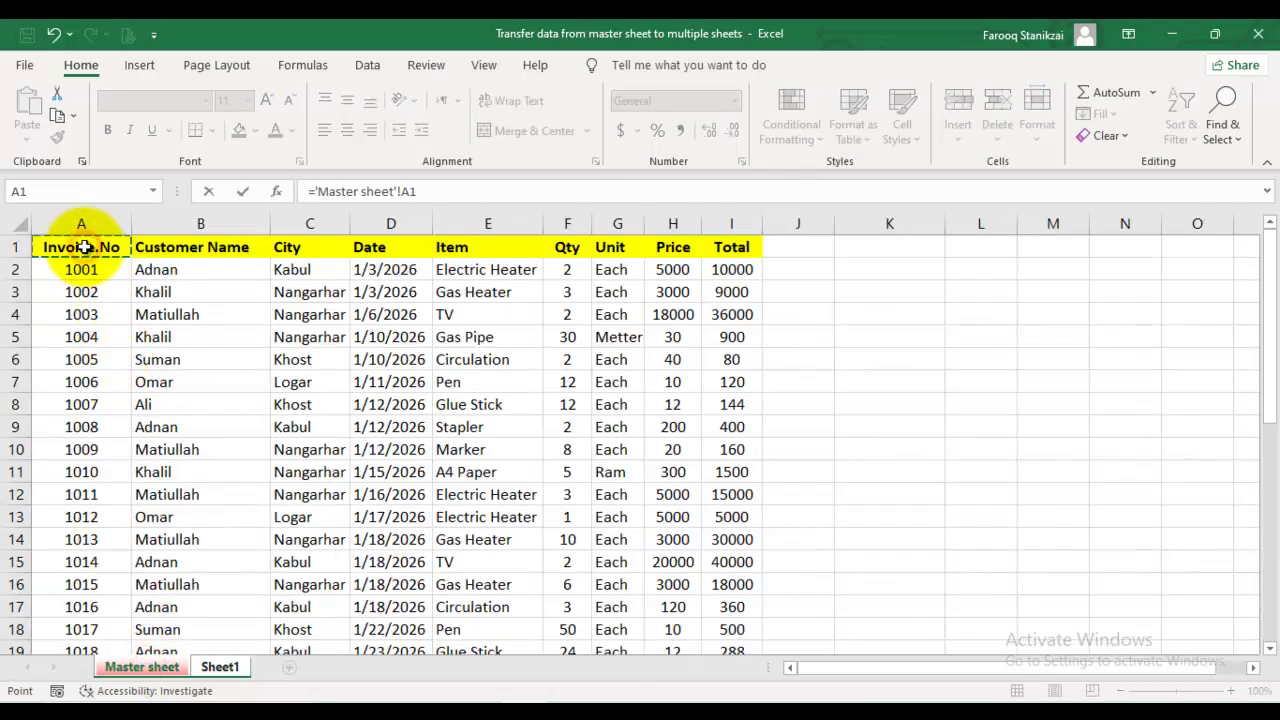
key(Return)
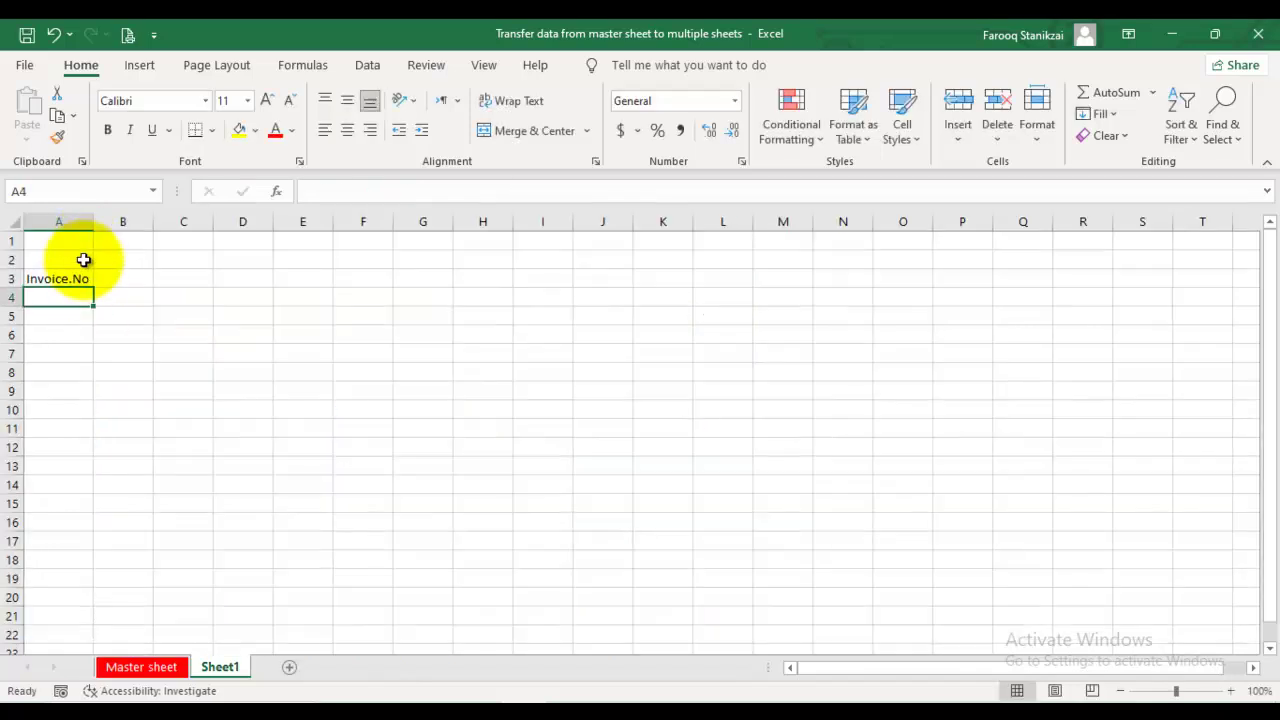
- Fill the A3 link formula across to column K and down to row 40
click(80, 283)
drag(93, 287, 680, 286)
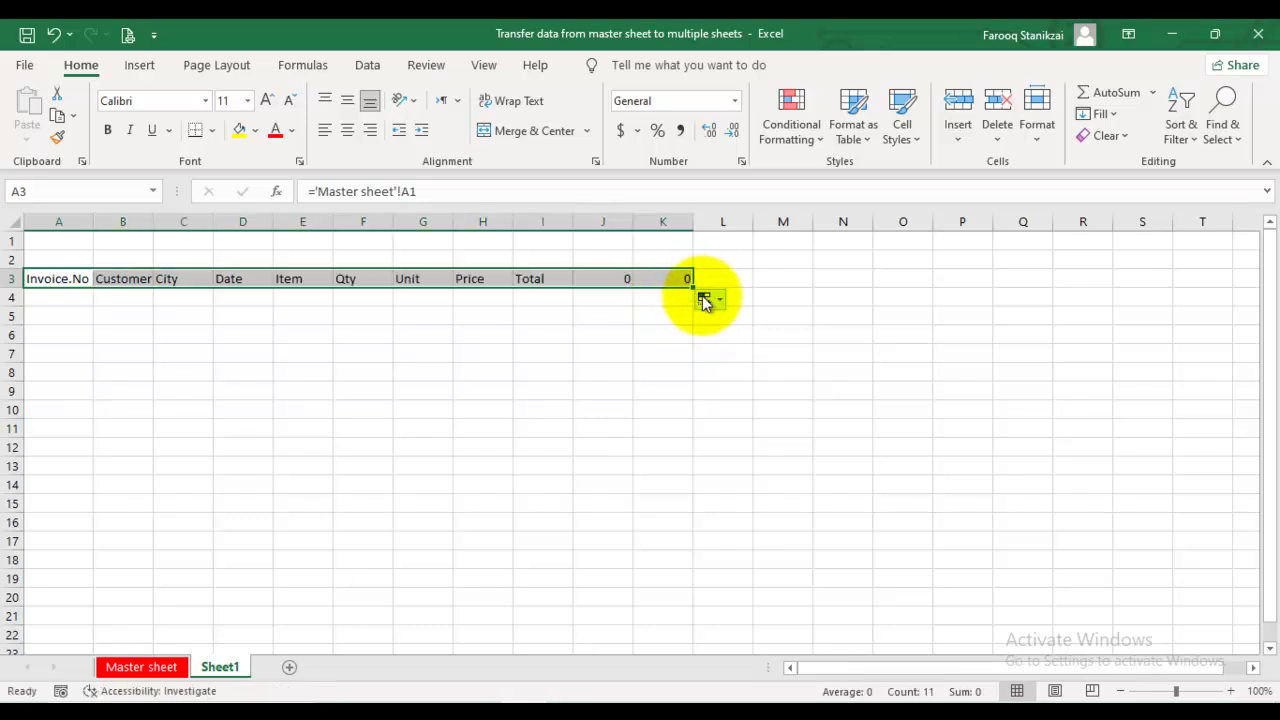
mouse_move(692, 287)
mouse_down()
mouse_move(700, 486)
mouse_move(683, 679)
mouse_move(663, 475)
mouse_move(666, 485)
mouse_up()
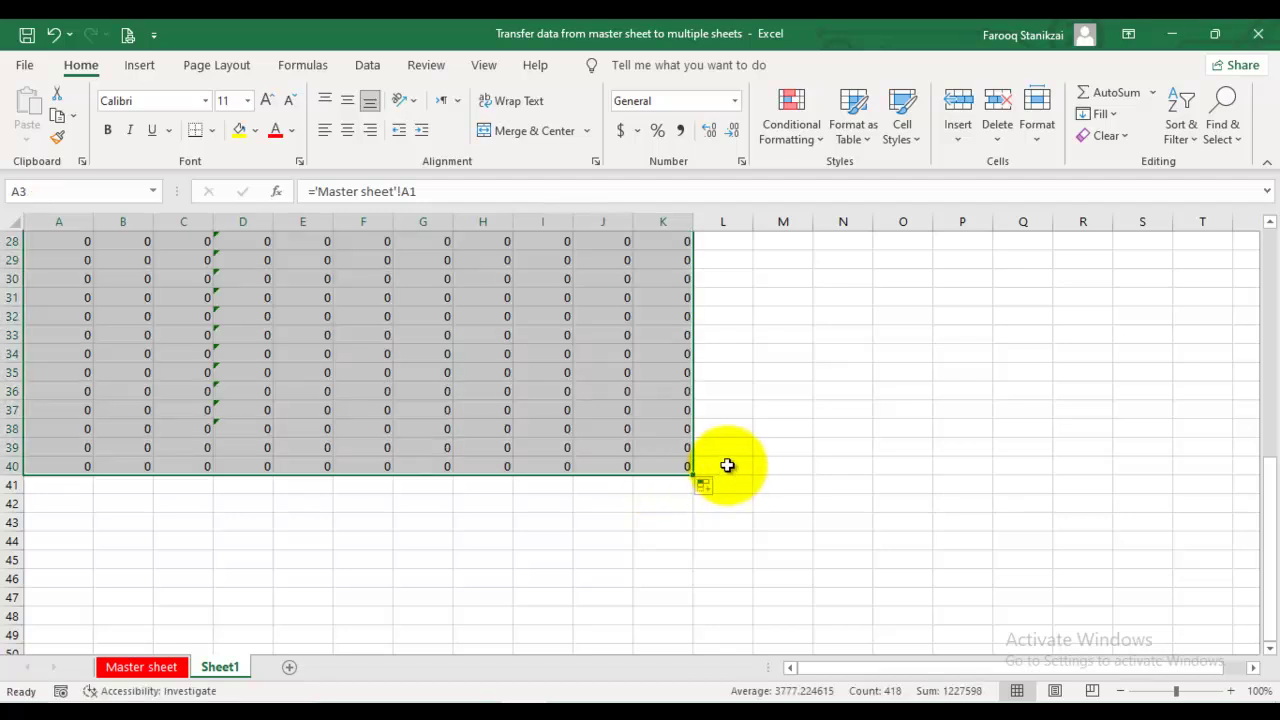
scroll(529, 363, up, 5)
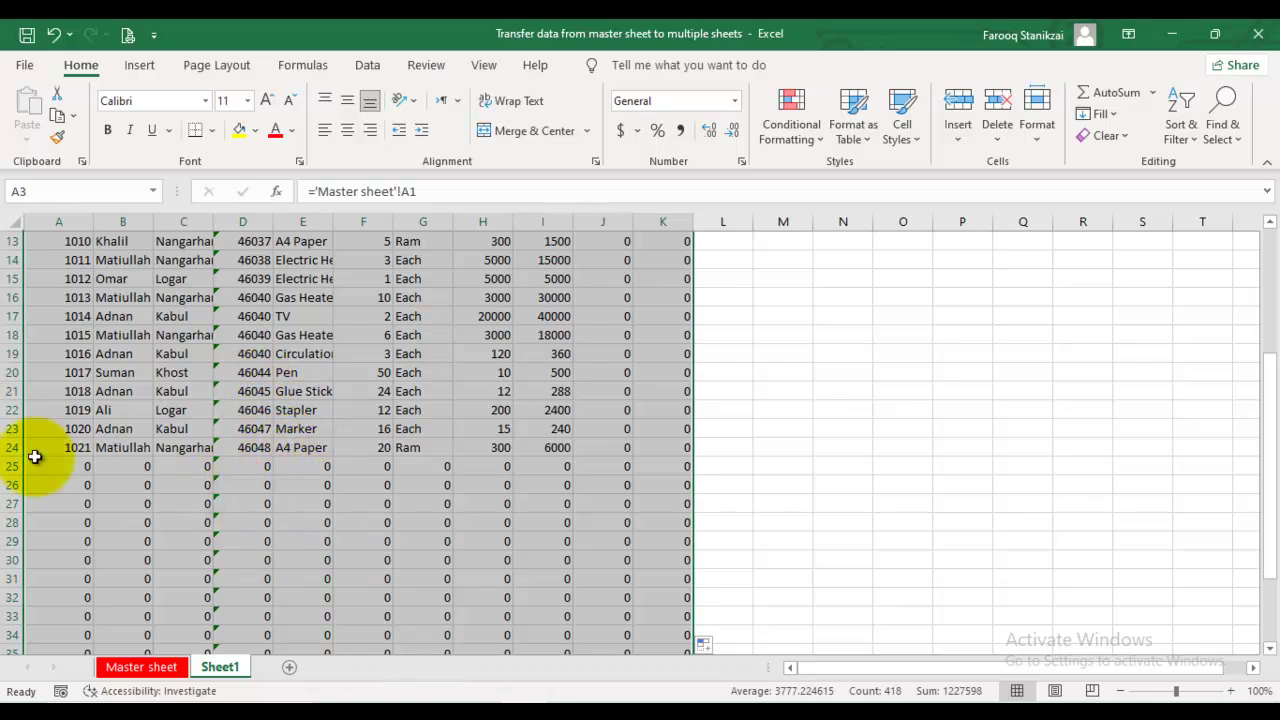
scroll(422, 484, down, 3)
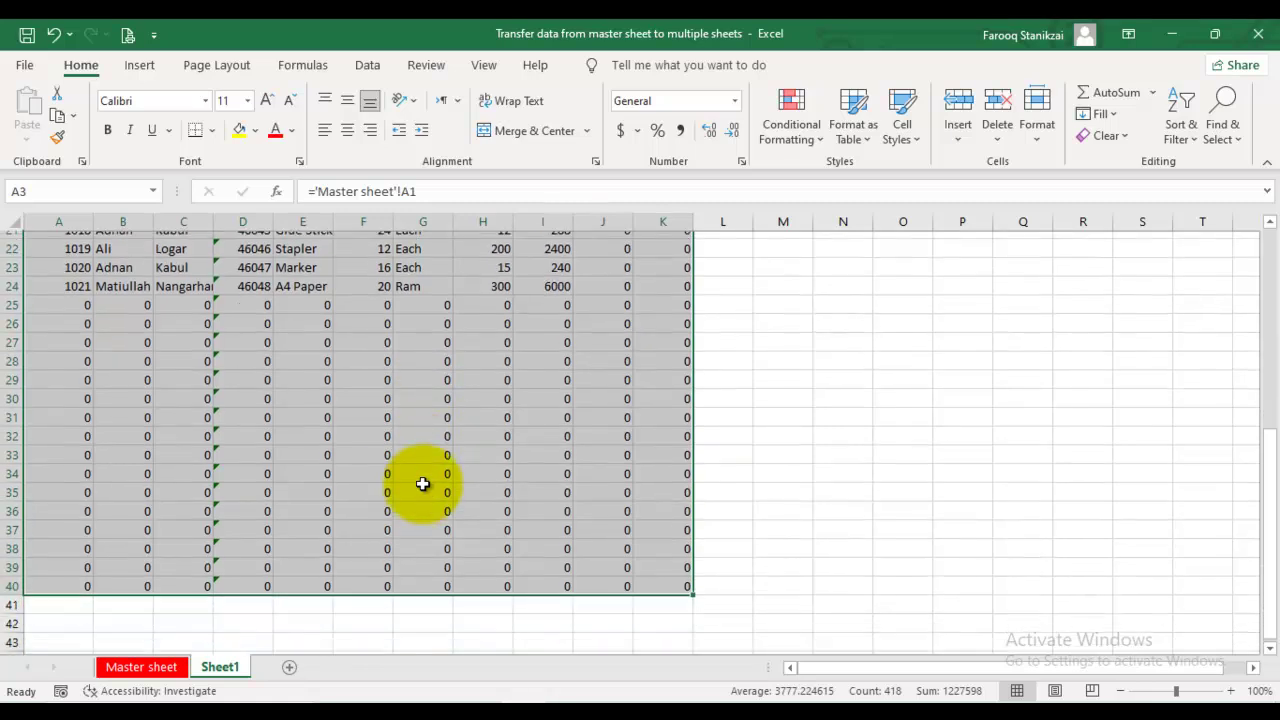
scroll(422, 484, down, 2)
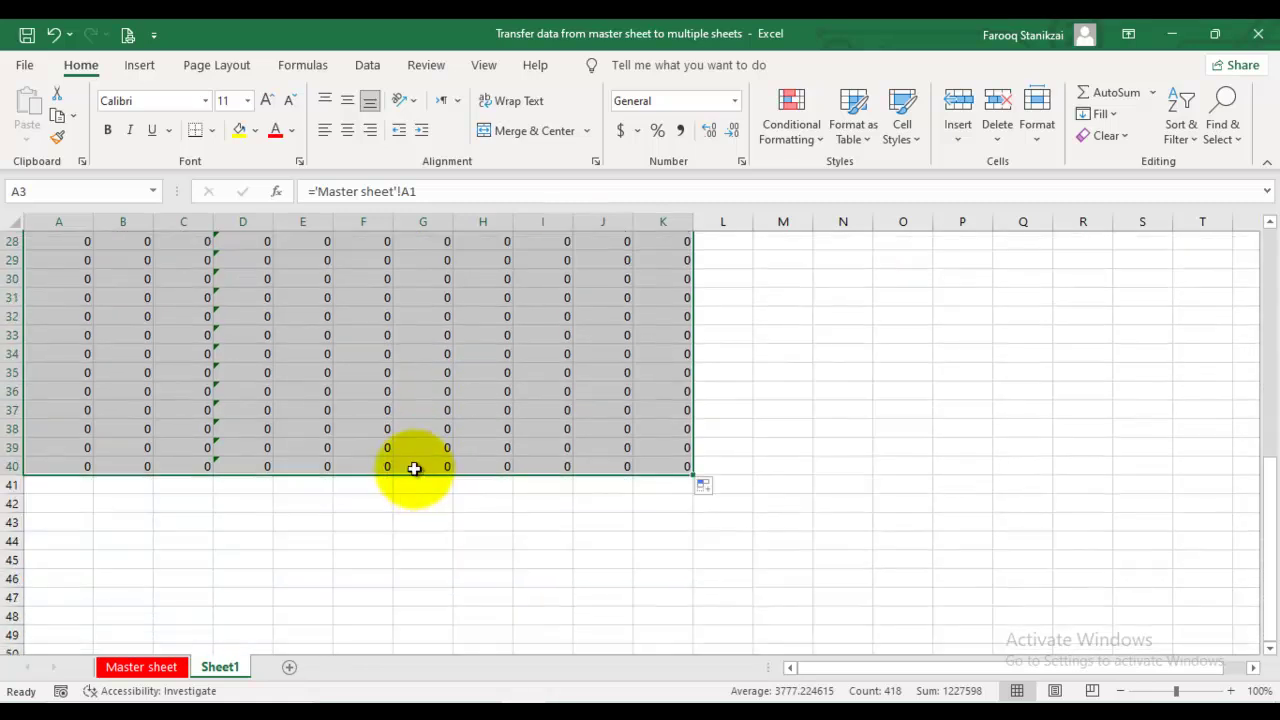
- Mark cell L40, beside the end of the filled range, with a yellow fill
click(726, 466)
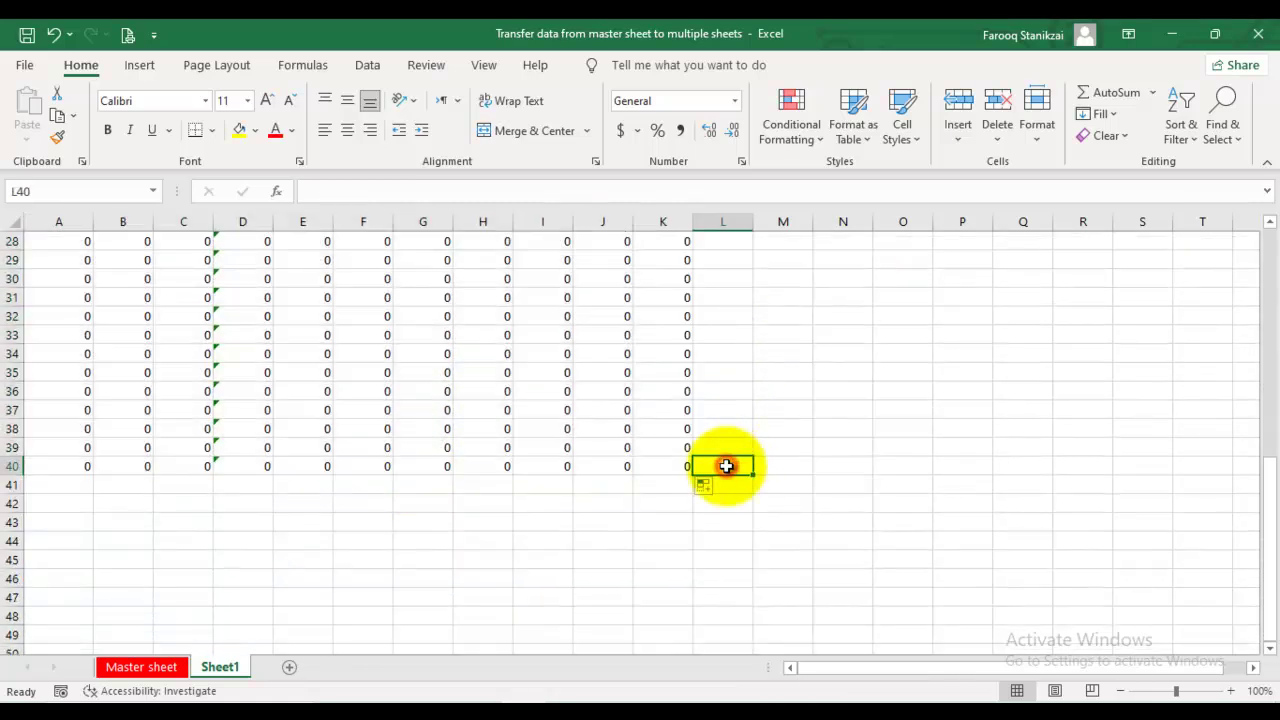
click(237, 130)
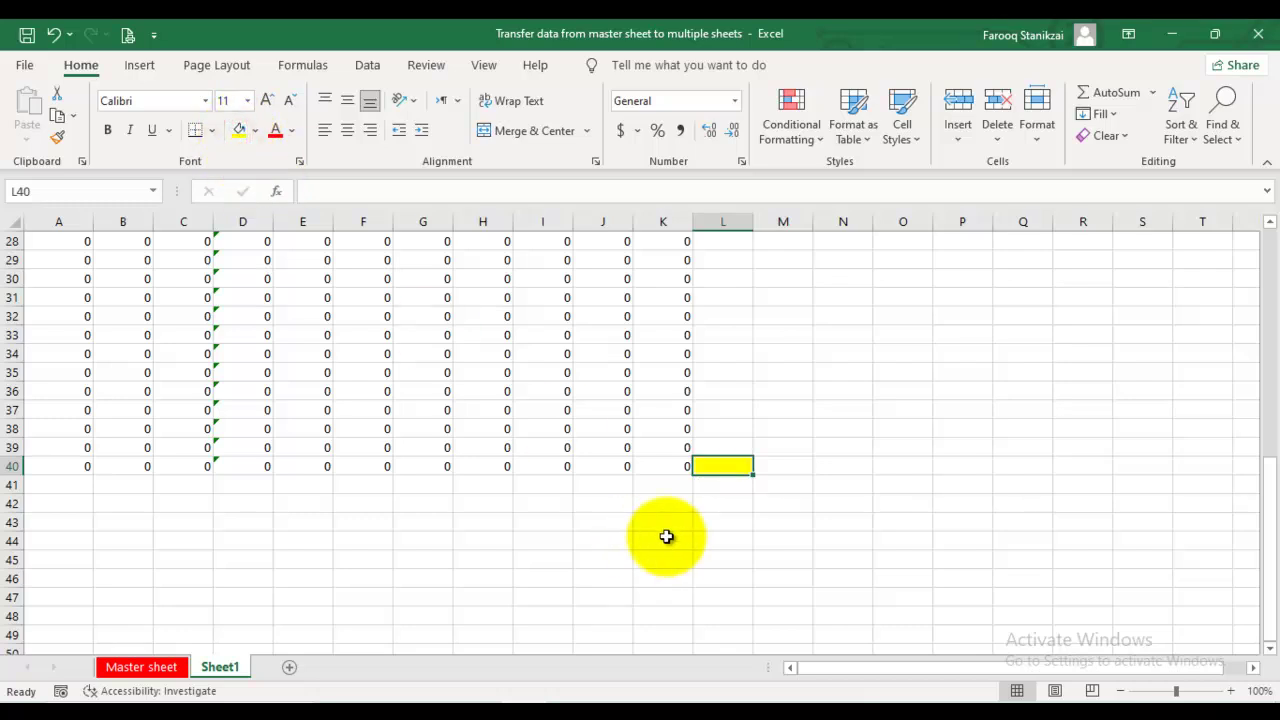
key(ctrl+z)
key(ctrl+y)
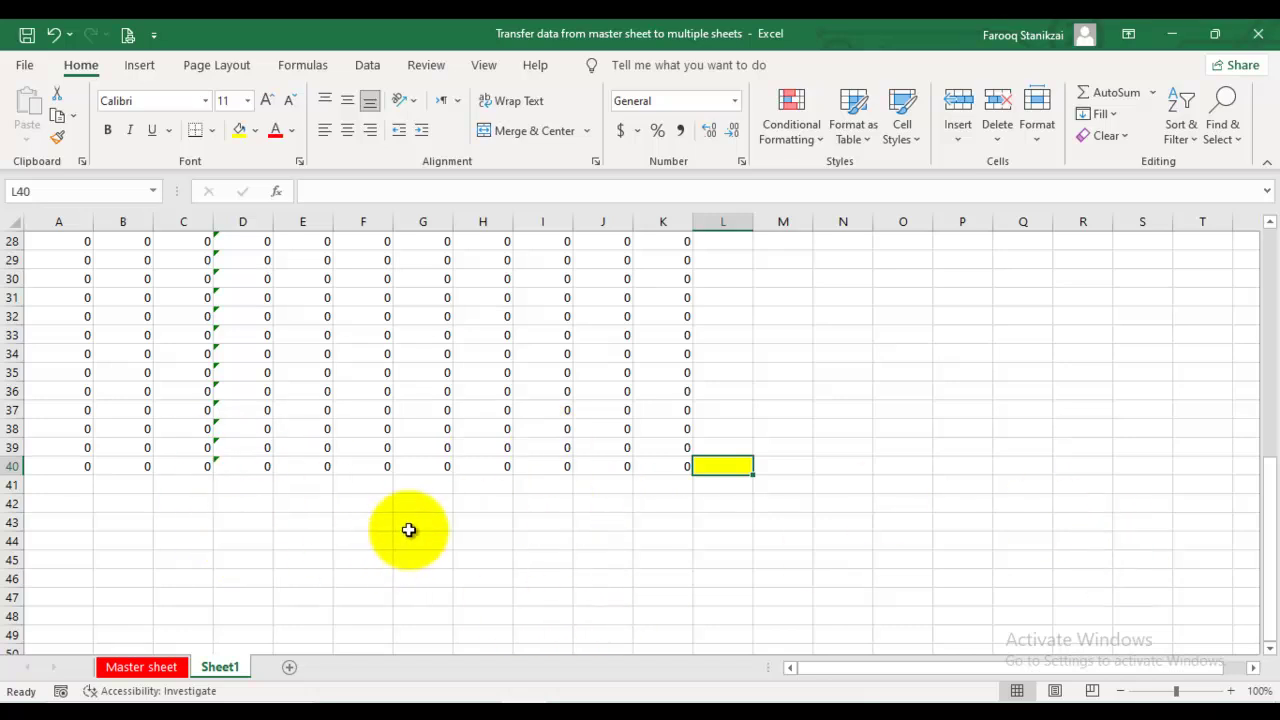
- Copy the reference 'Master sheet'!A1 from the formula in cell A3, without its equals sign
scroll(409, 529, up, 8)
scroll(408, 531, up, 1)
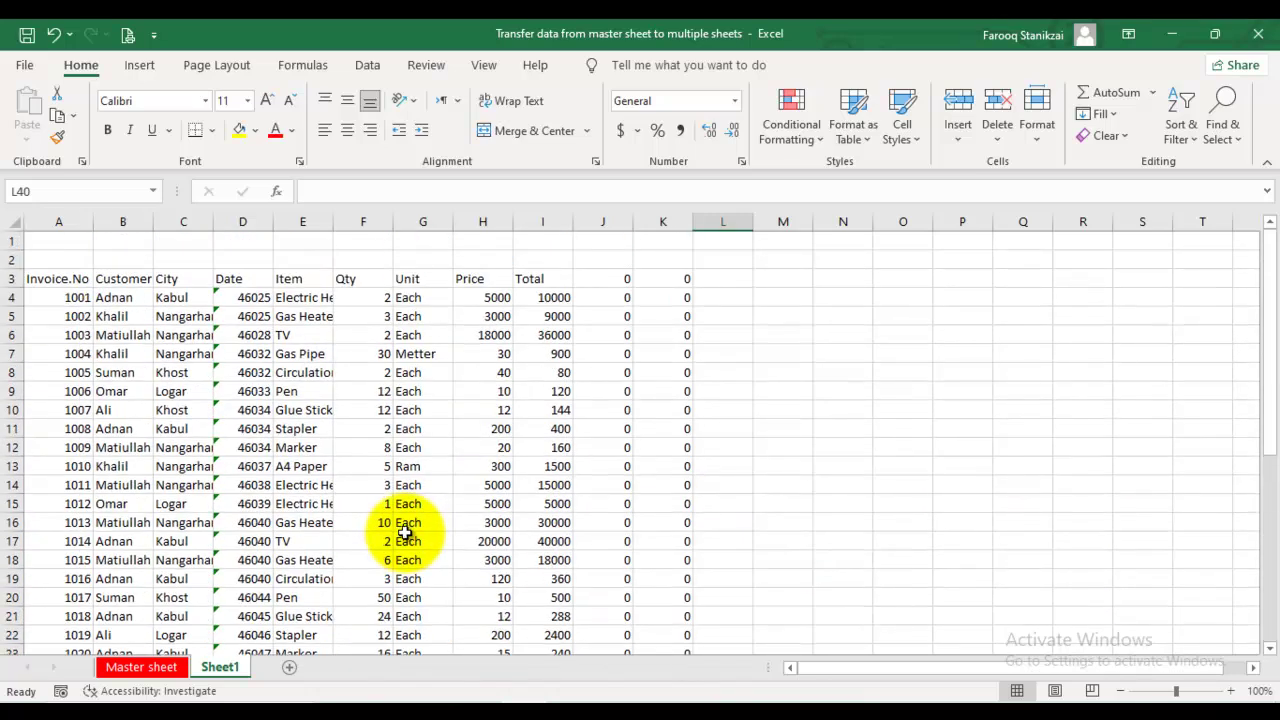
click(611, 280)
click(55, 279)
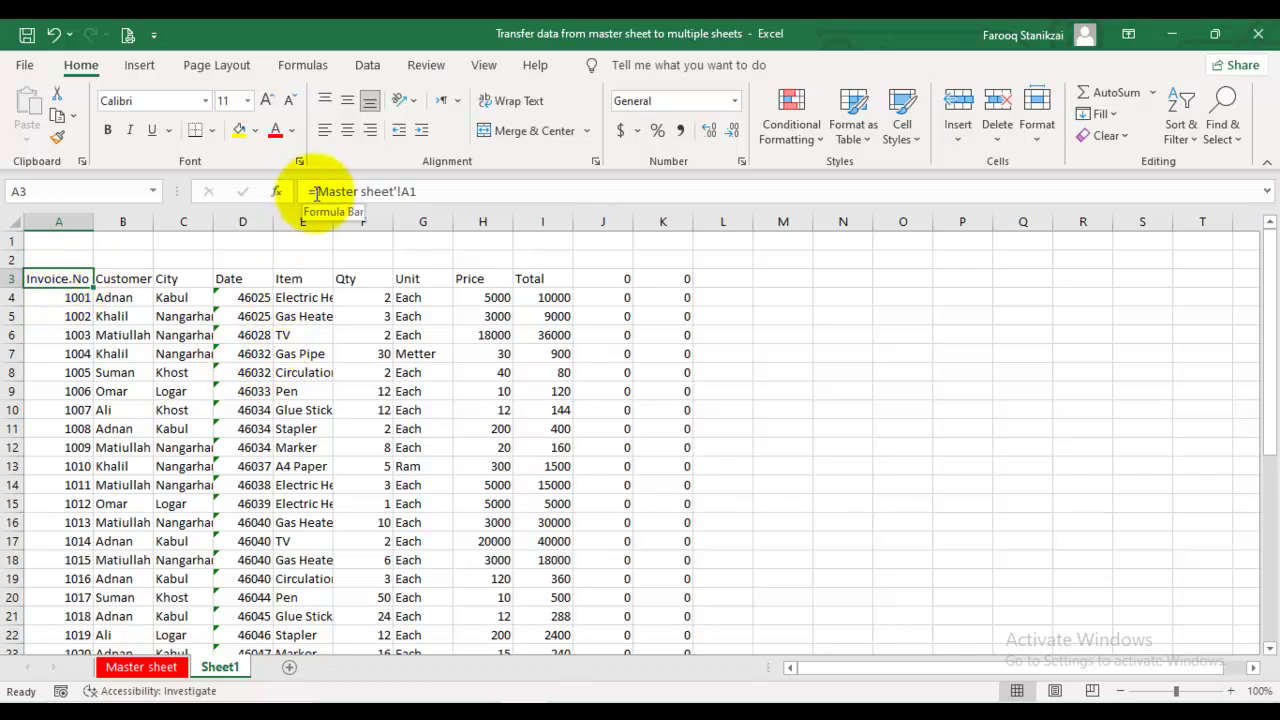
click(418, 191)
drag(418, 191, 316, 197)
key(ctrl+c)
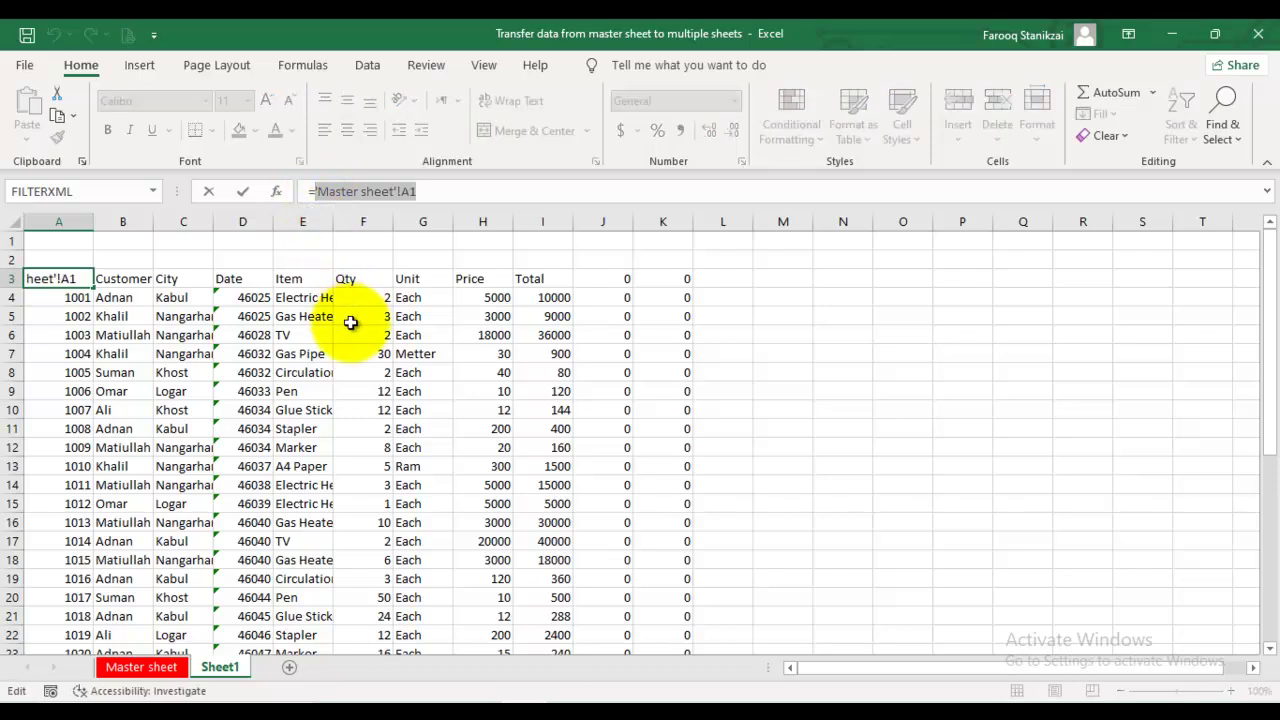
- Change the formula in A3 to =IF('Master sheet'!A1="","",'Master sheet'!A1), reusing the copied reference for the false value
click(316, 195)
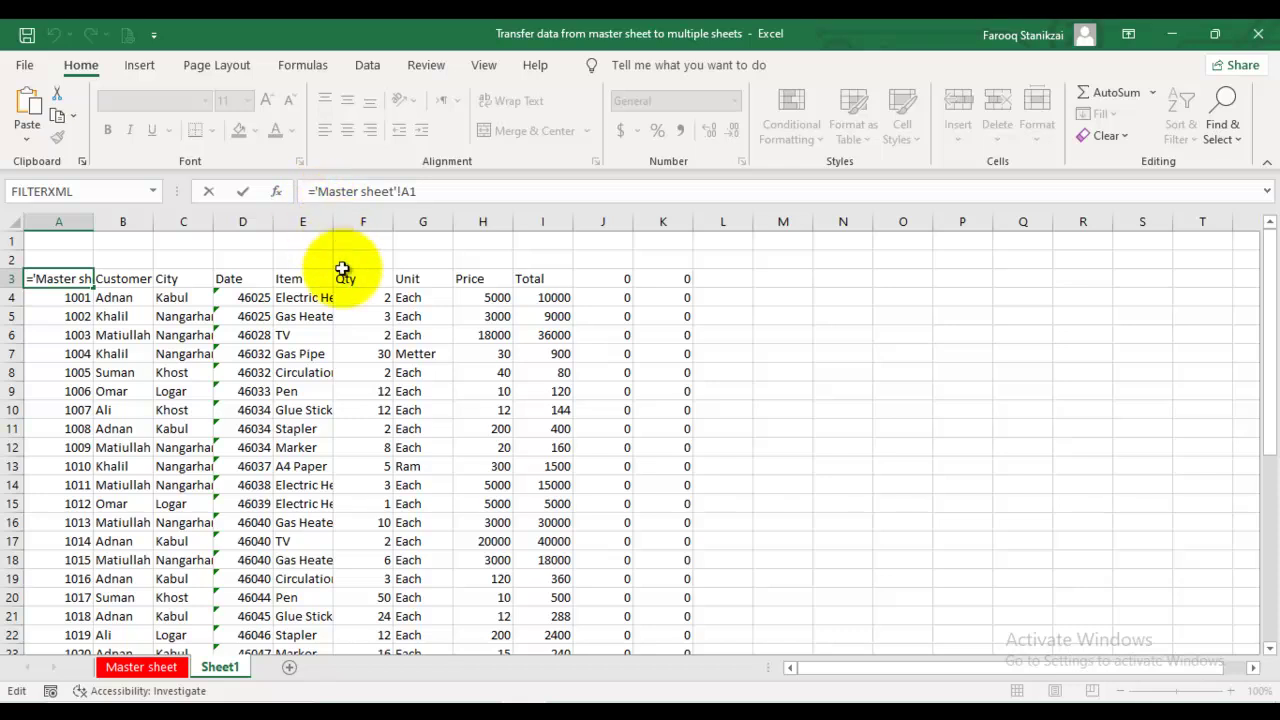
text(if)
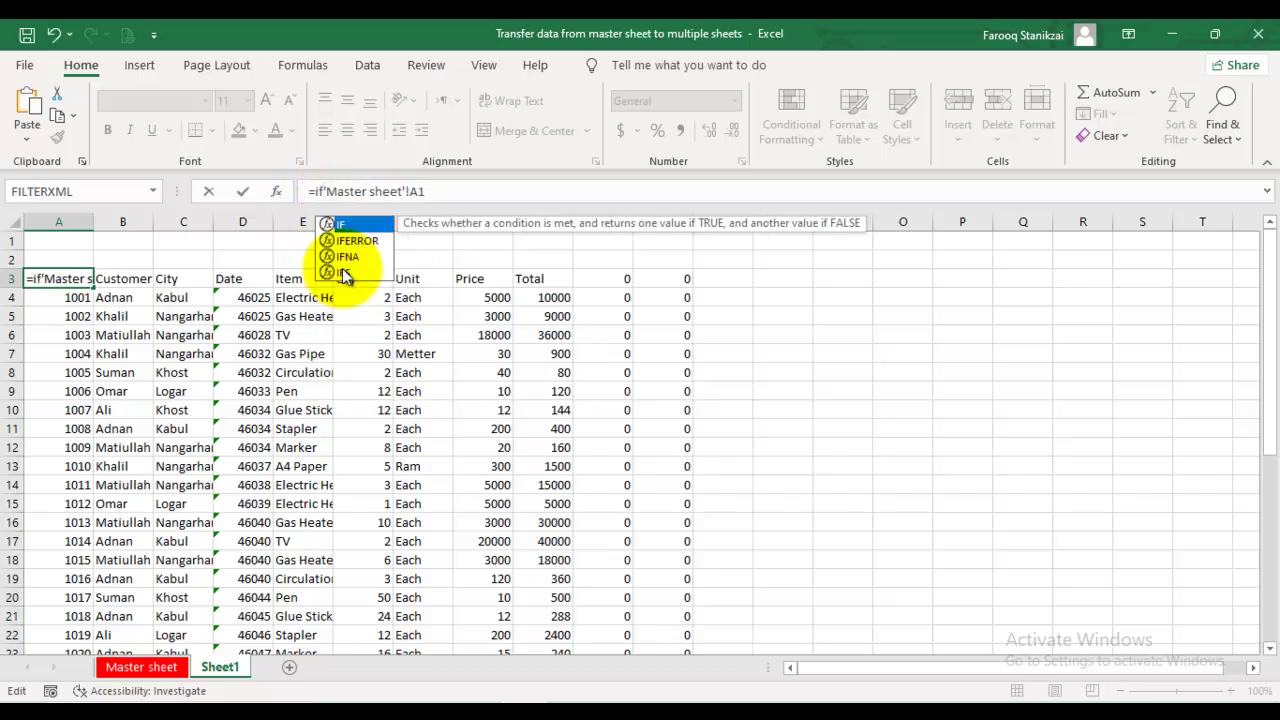
key(Escape)
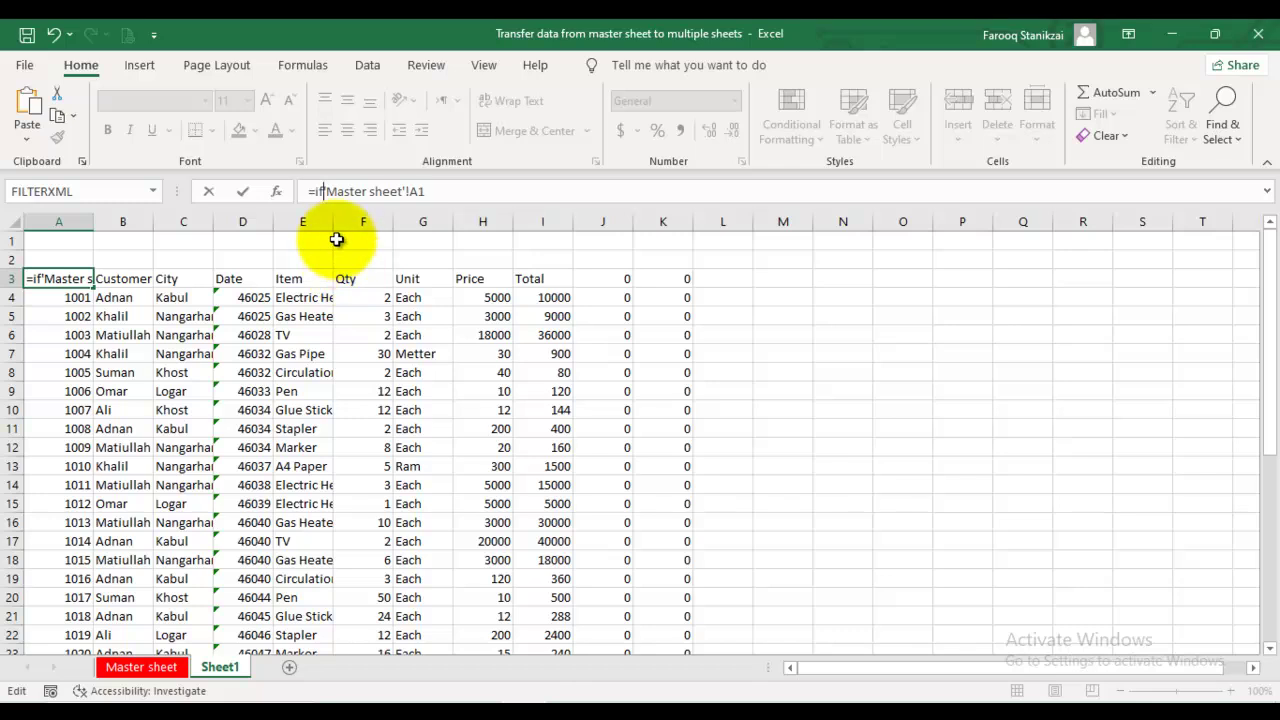
key(BackSpace)
key(Tab)
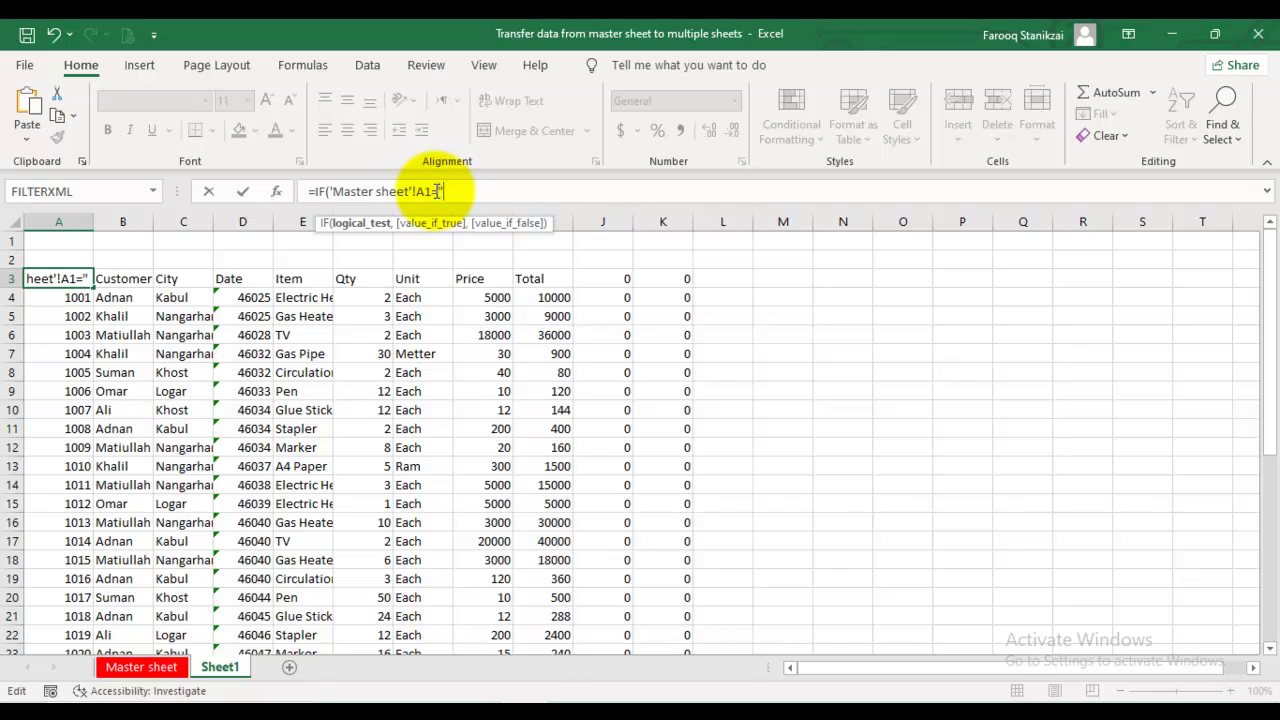
text(,)
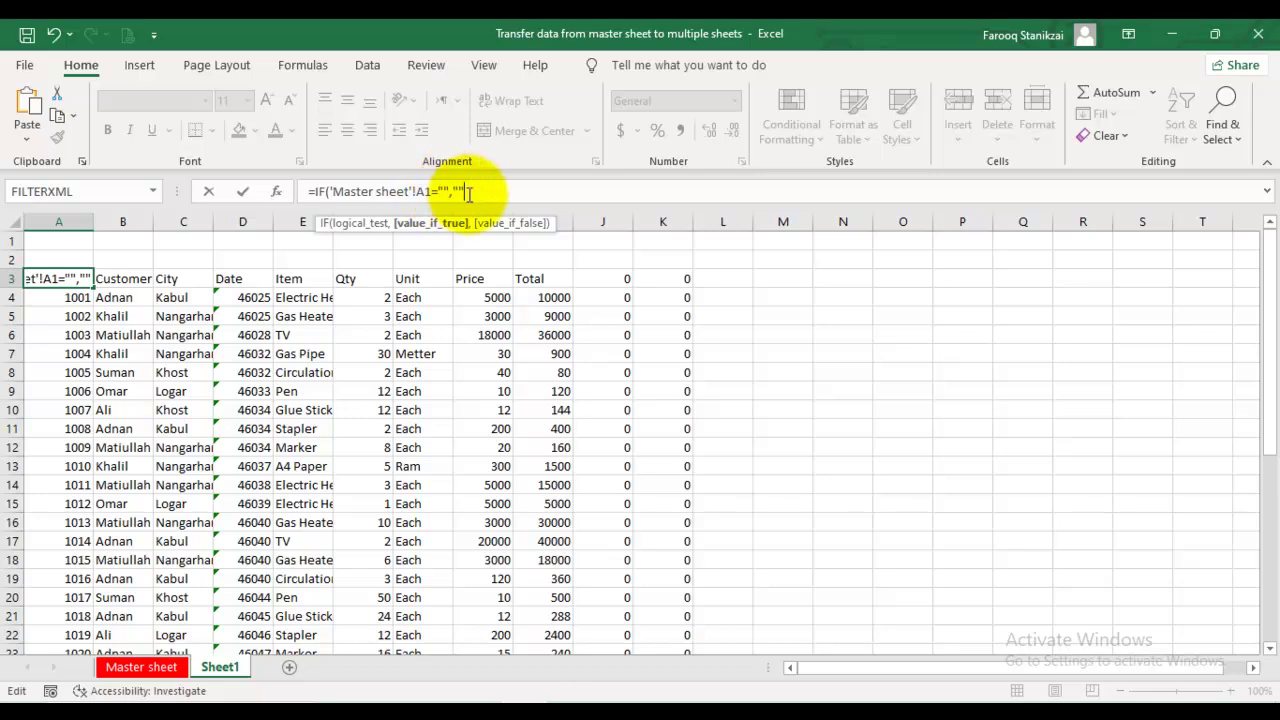
text("",)
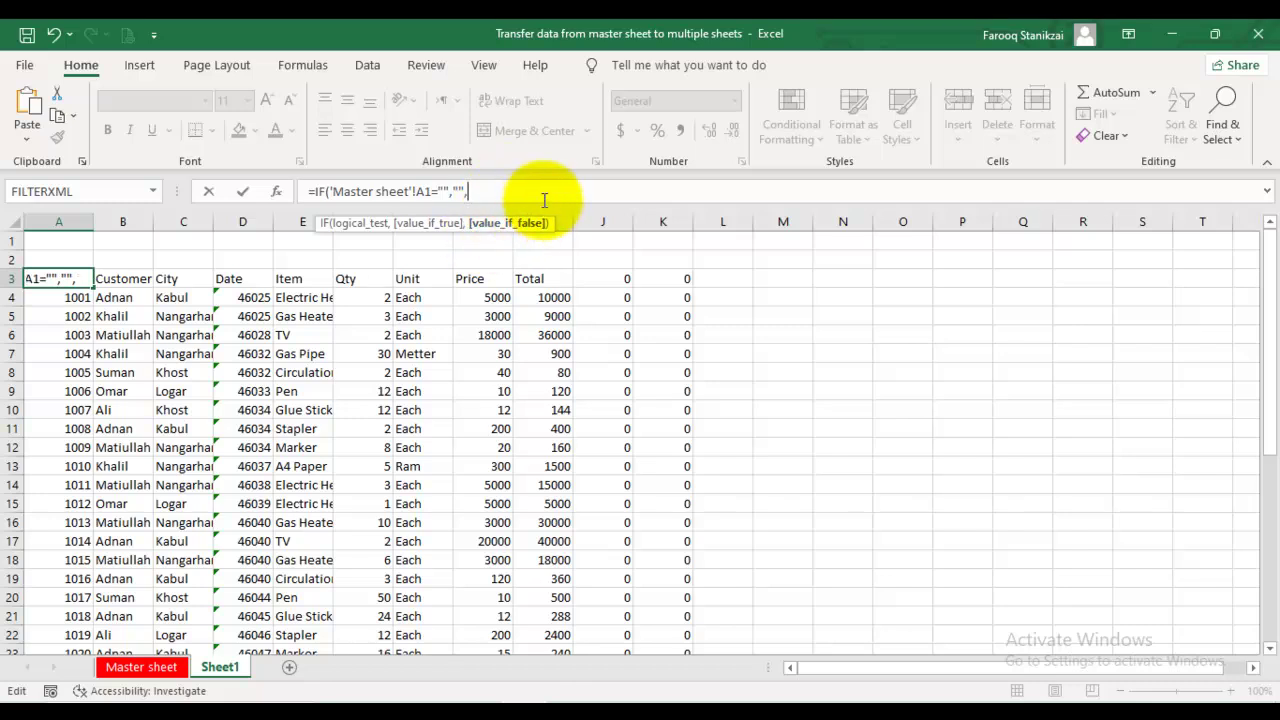
key(ctrl+v)
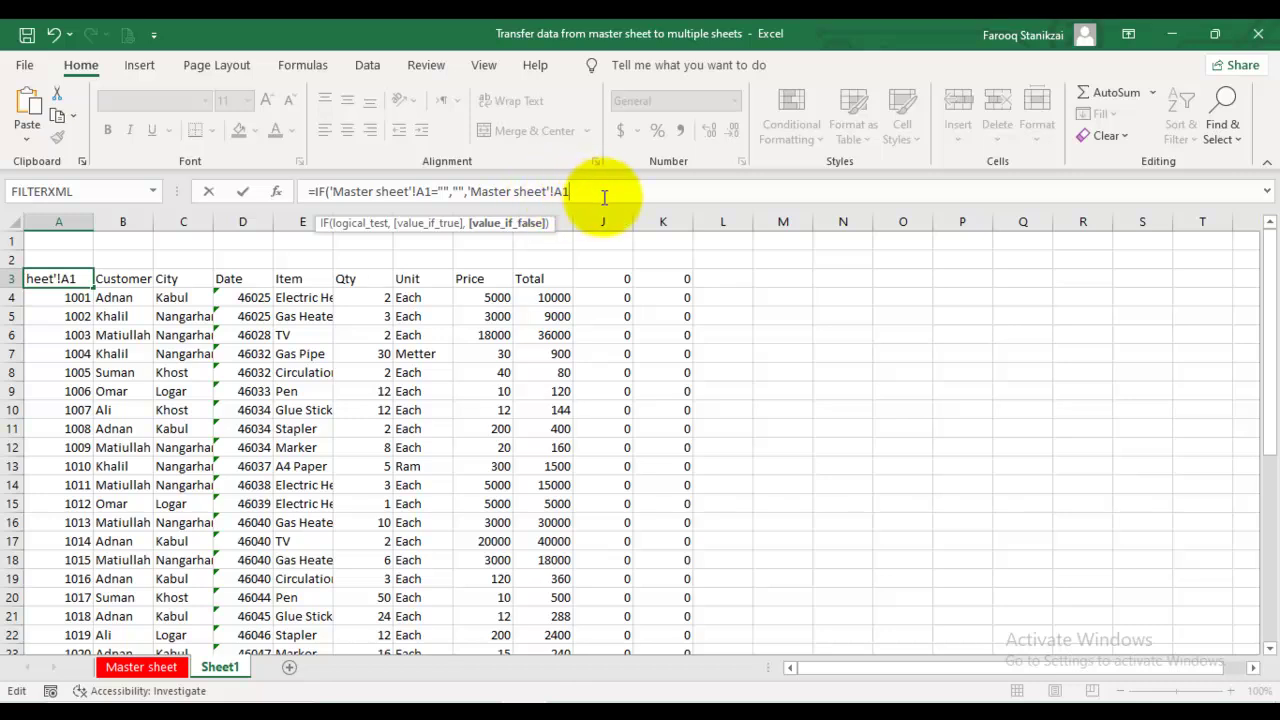
key(Return)
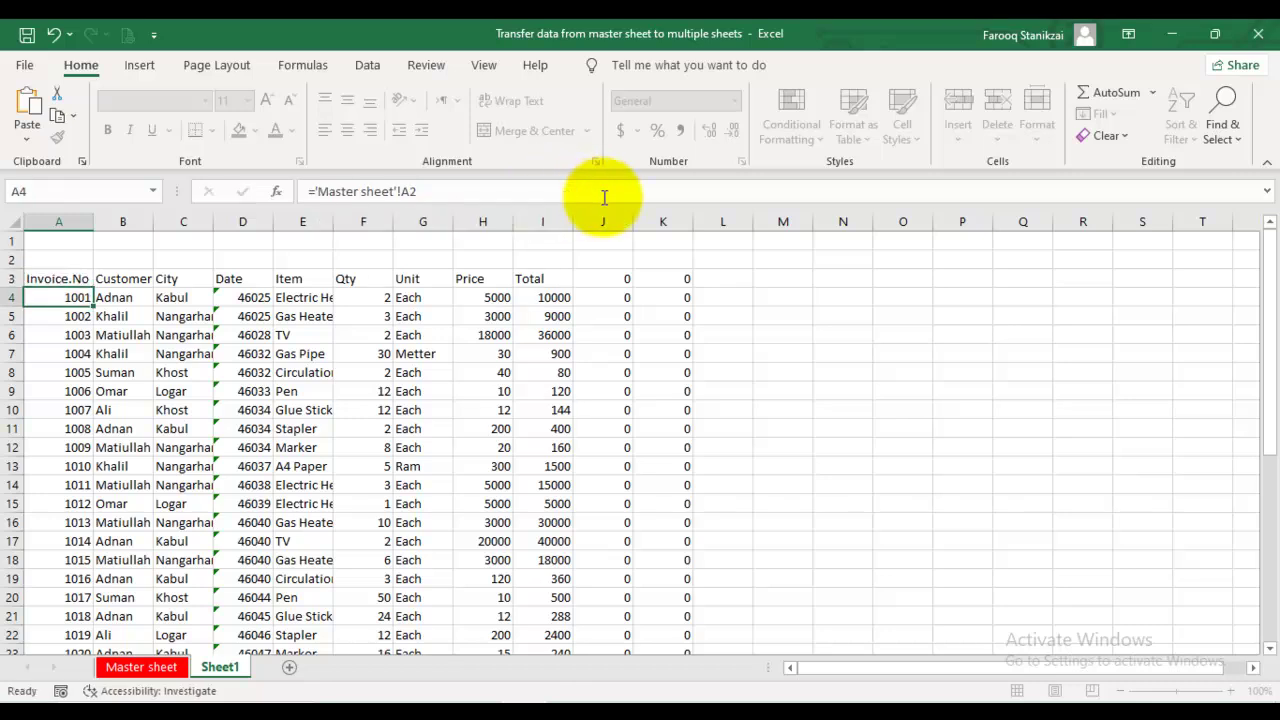
- Fill the IF formula from A3 across to column K and down to row 40
click(40, 280)
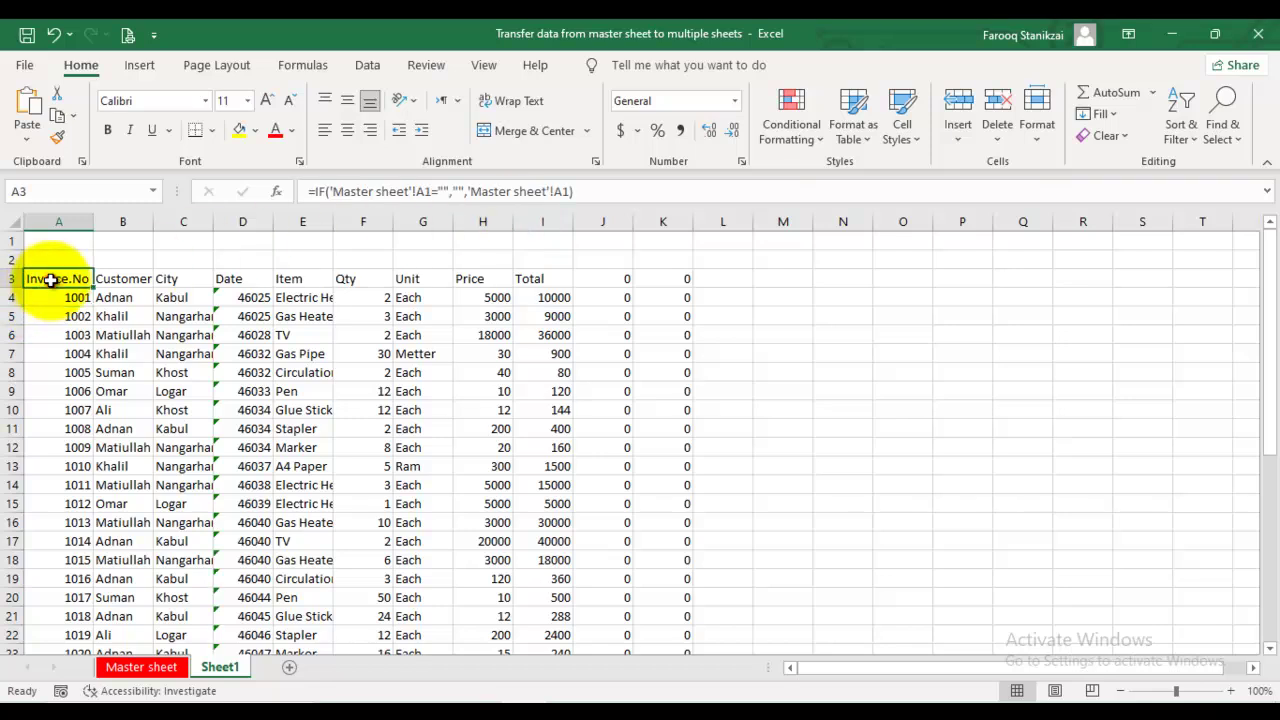
drag(92, 287, 680, 288)
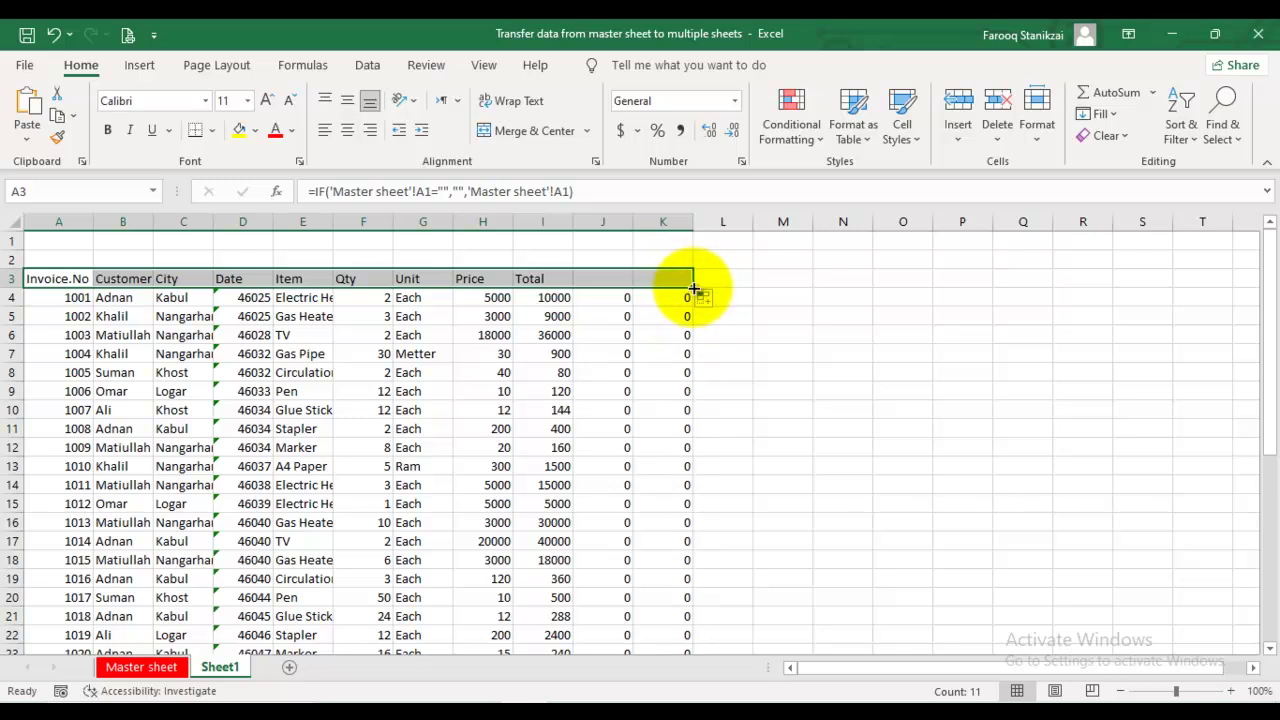
drag(691, 286, 681, 621)
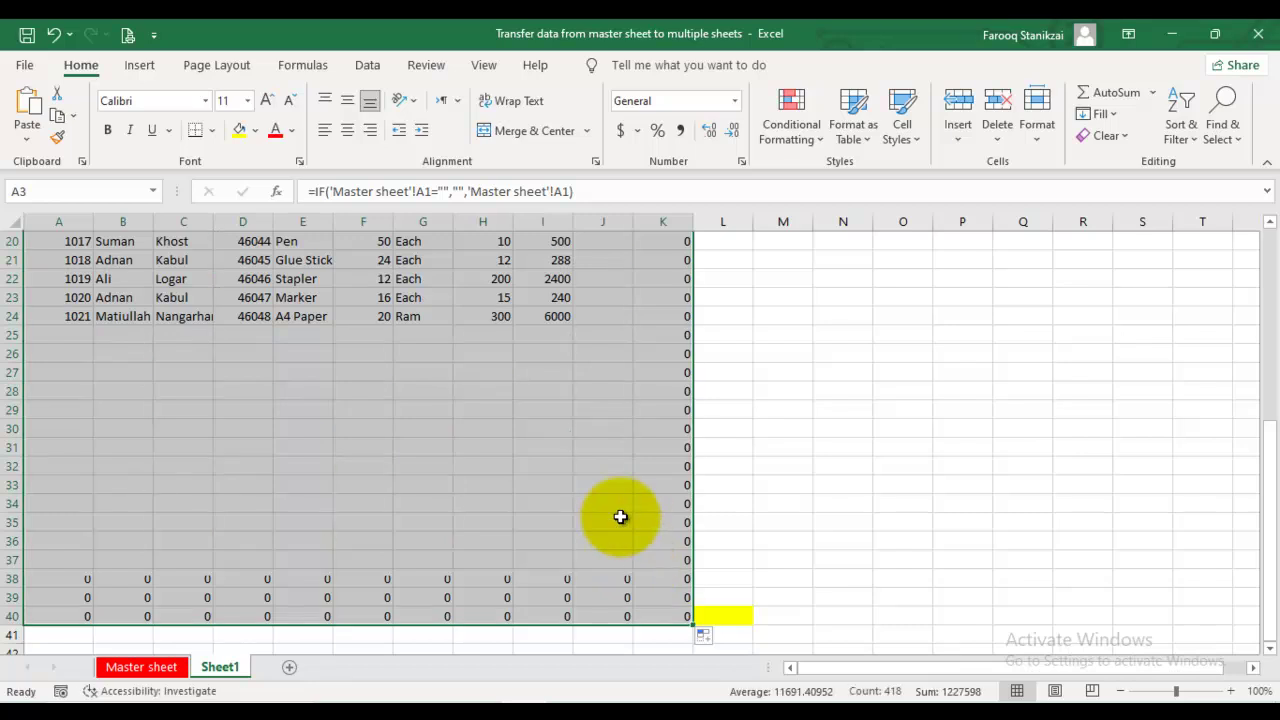
click(304, 391)
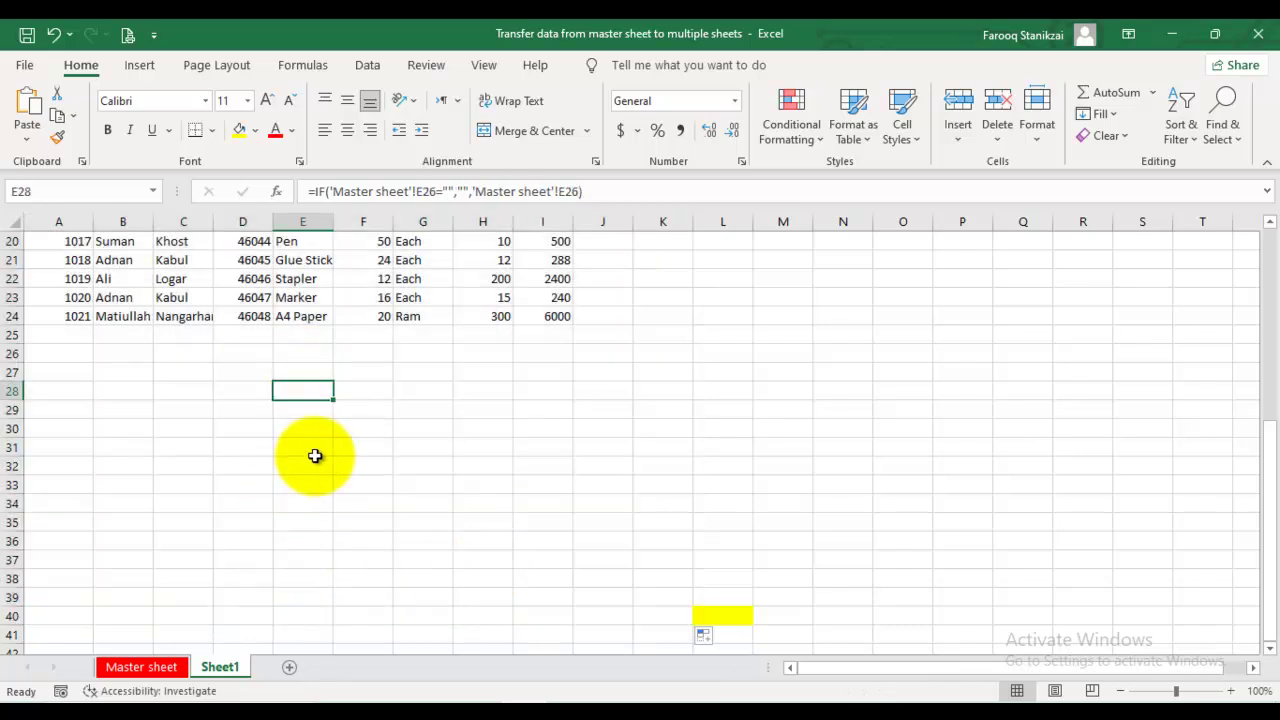
scroll(310, 455, up, 6)
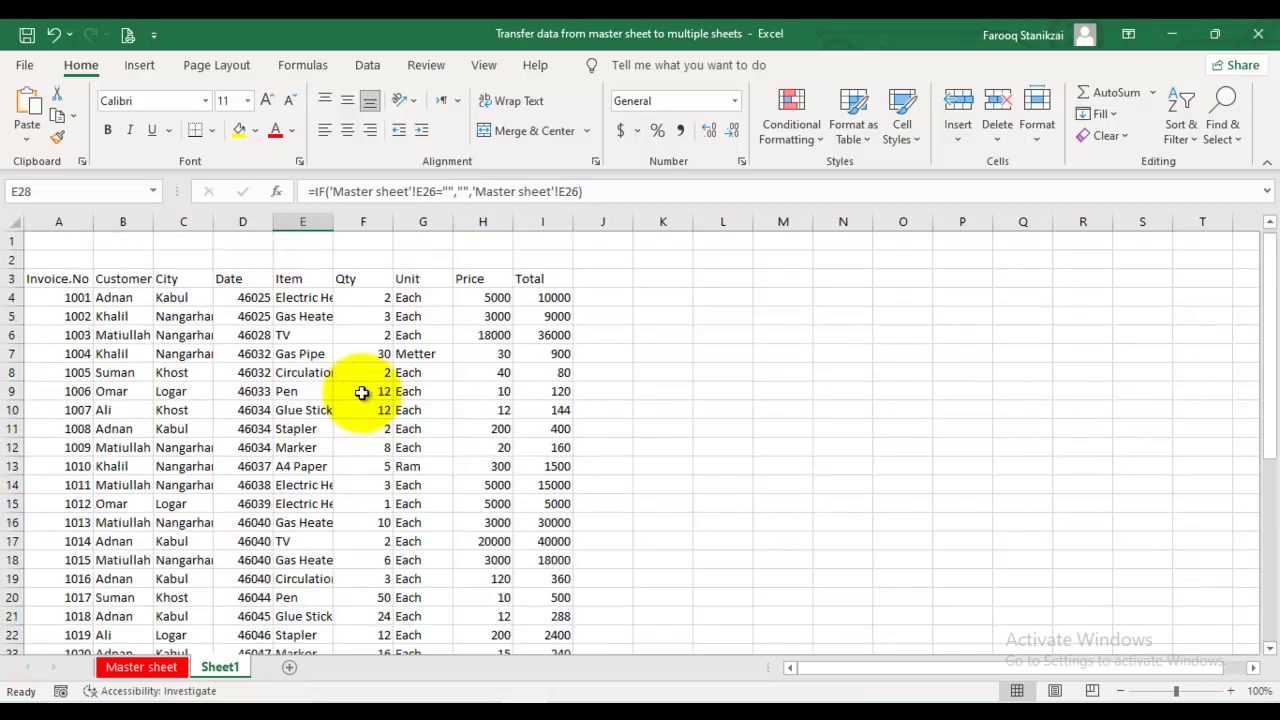
- Format the header cells A3:I3 with a yellow fill and bold text
click(125, 238)
drag(549, 276, 51, 274)
click(234, 128)
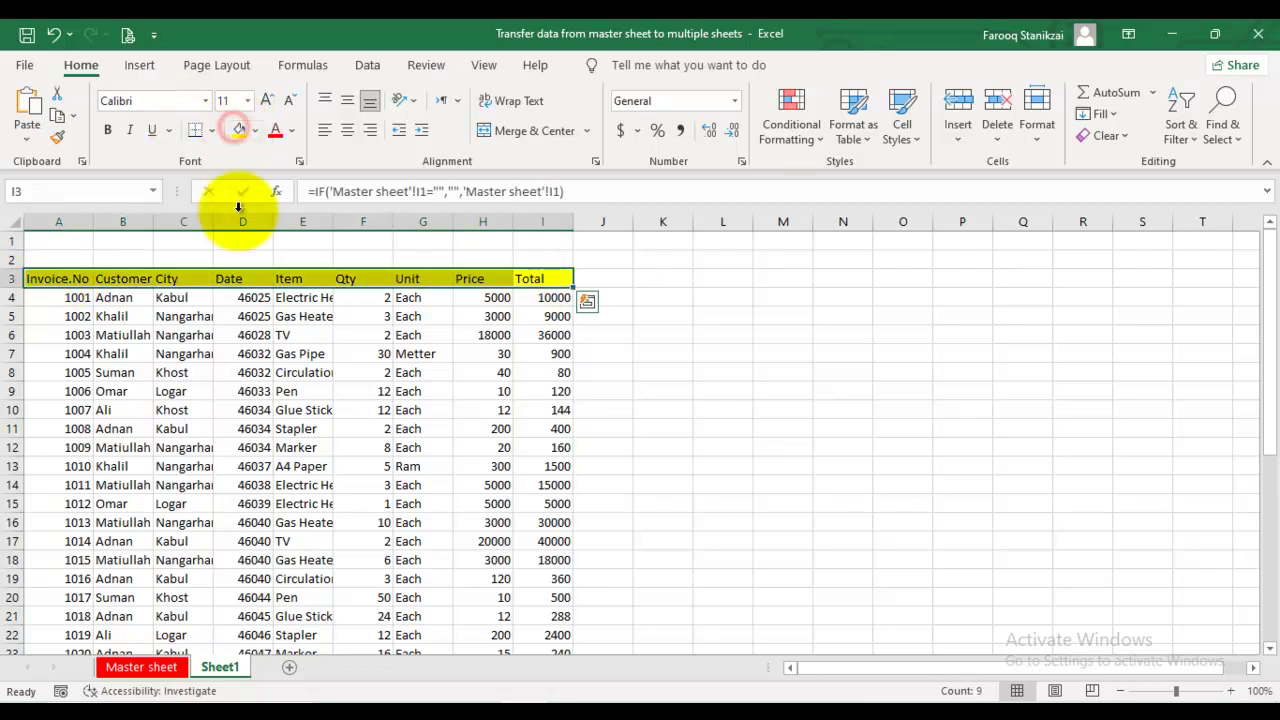
click(105, 134)
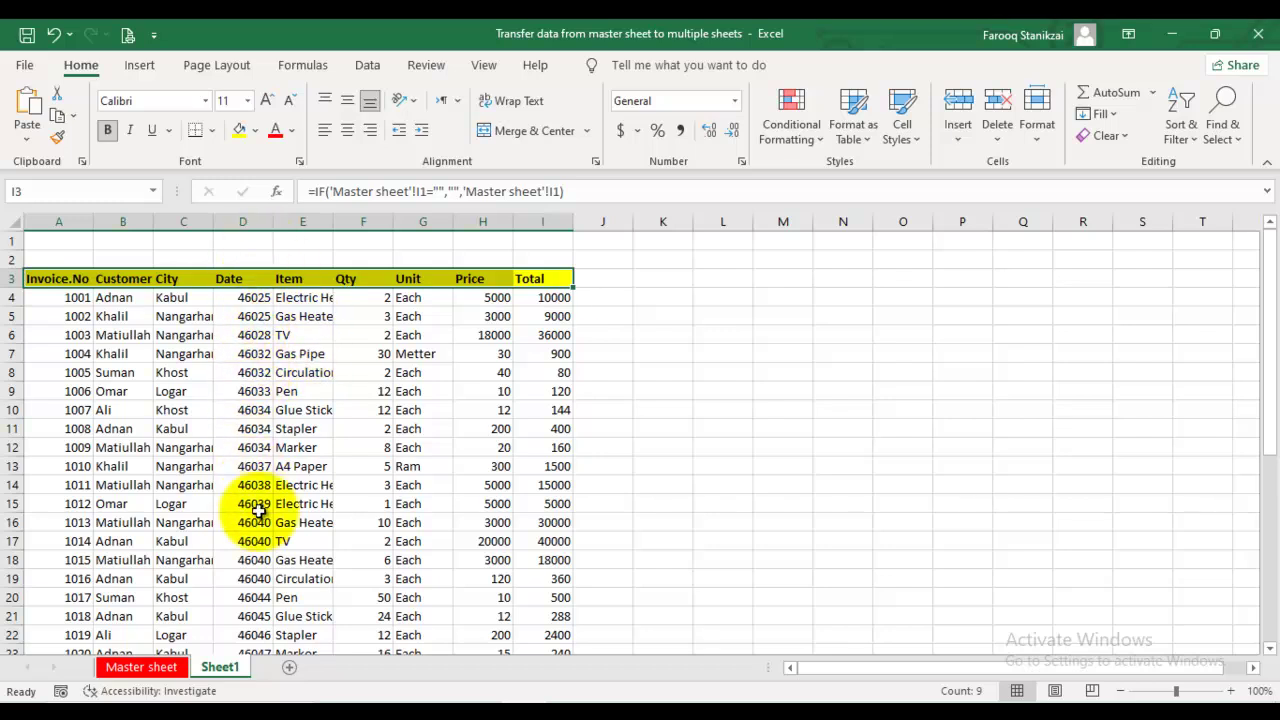
- Format column D as a Date using the 14-Mar-12 display type
click(241, 221)
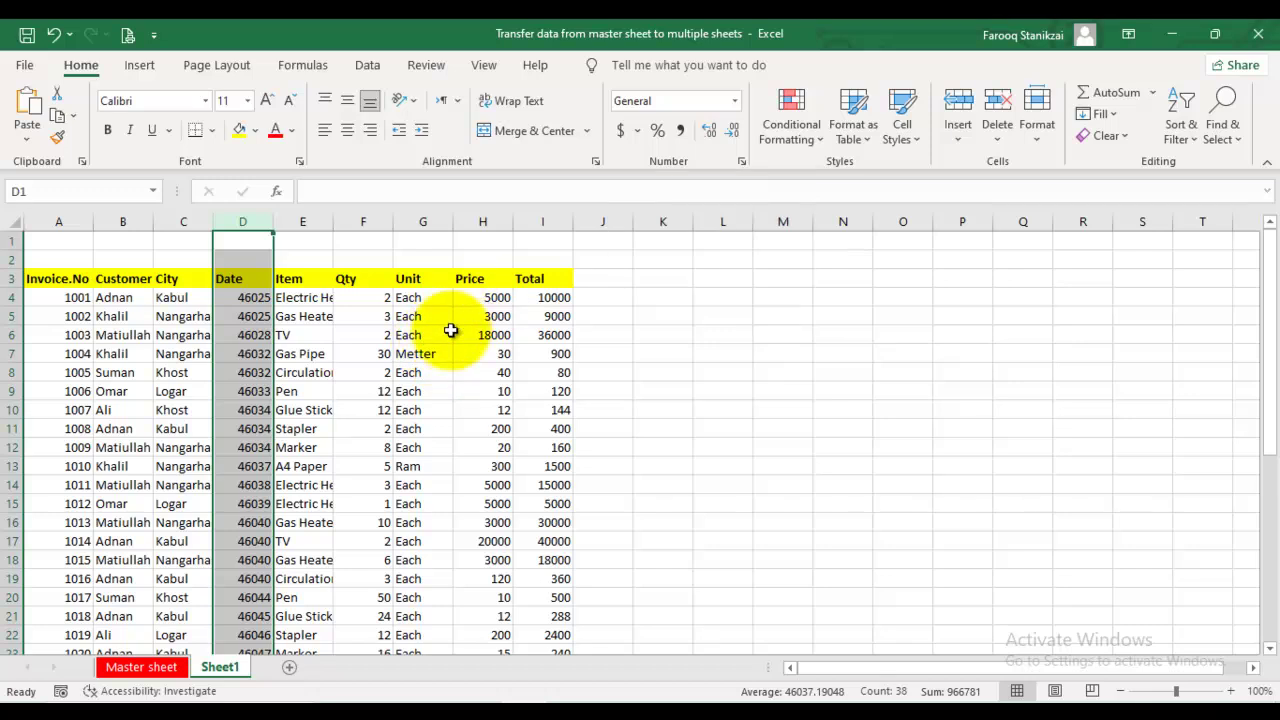
key(ctrl+1)
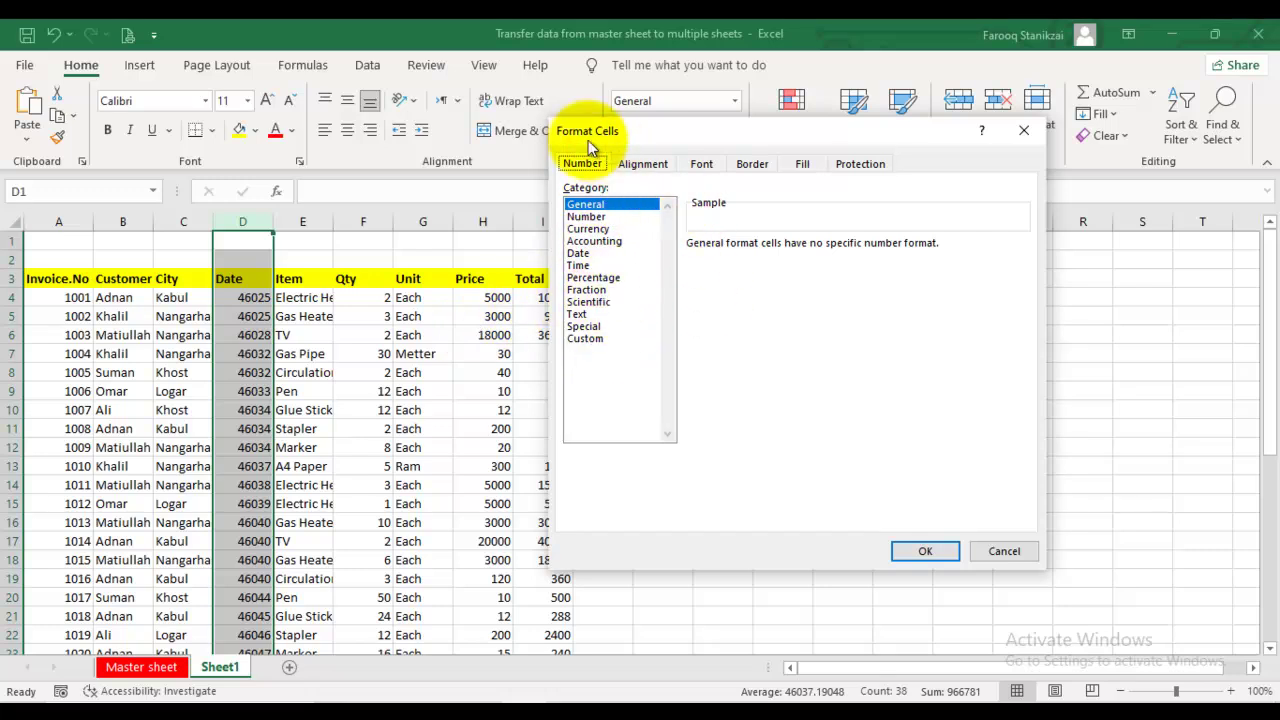
click(582, 254)
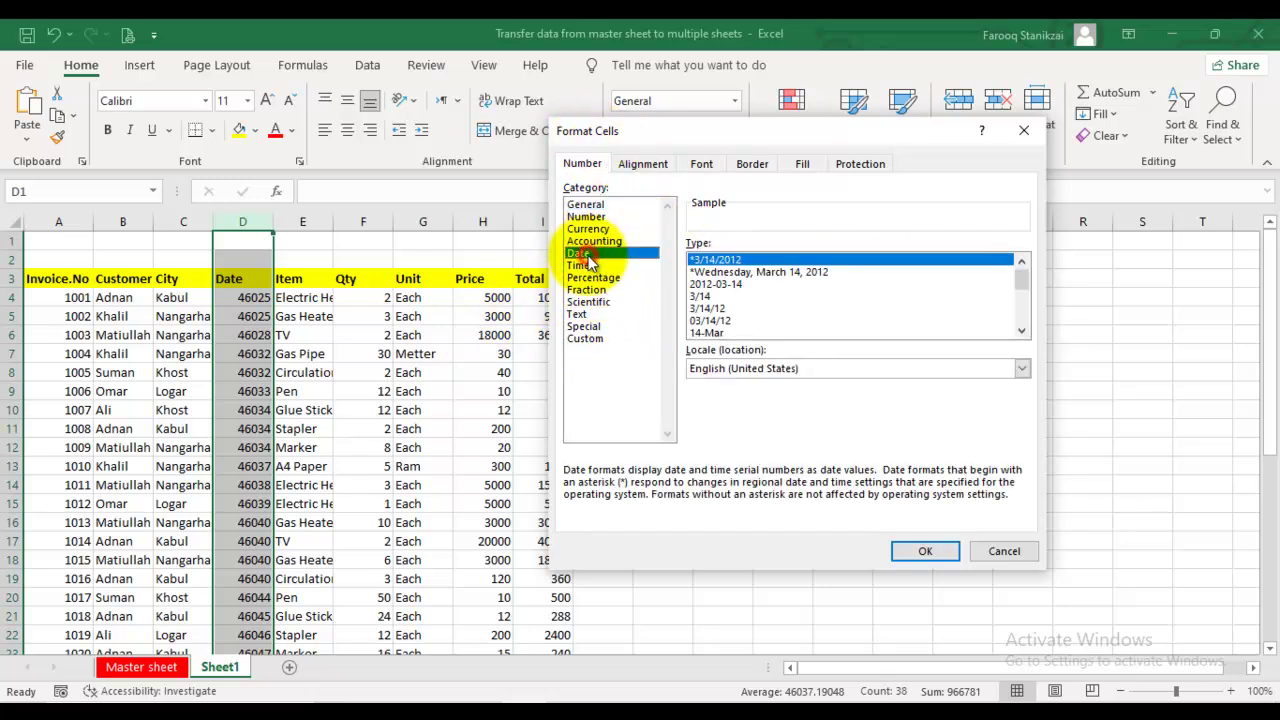
click(1021, 331)
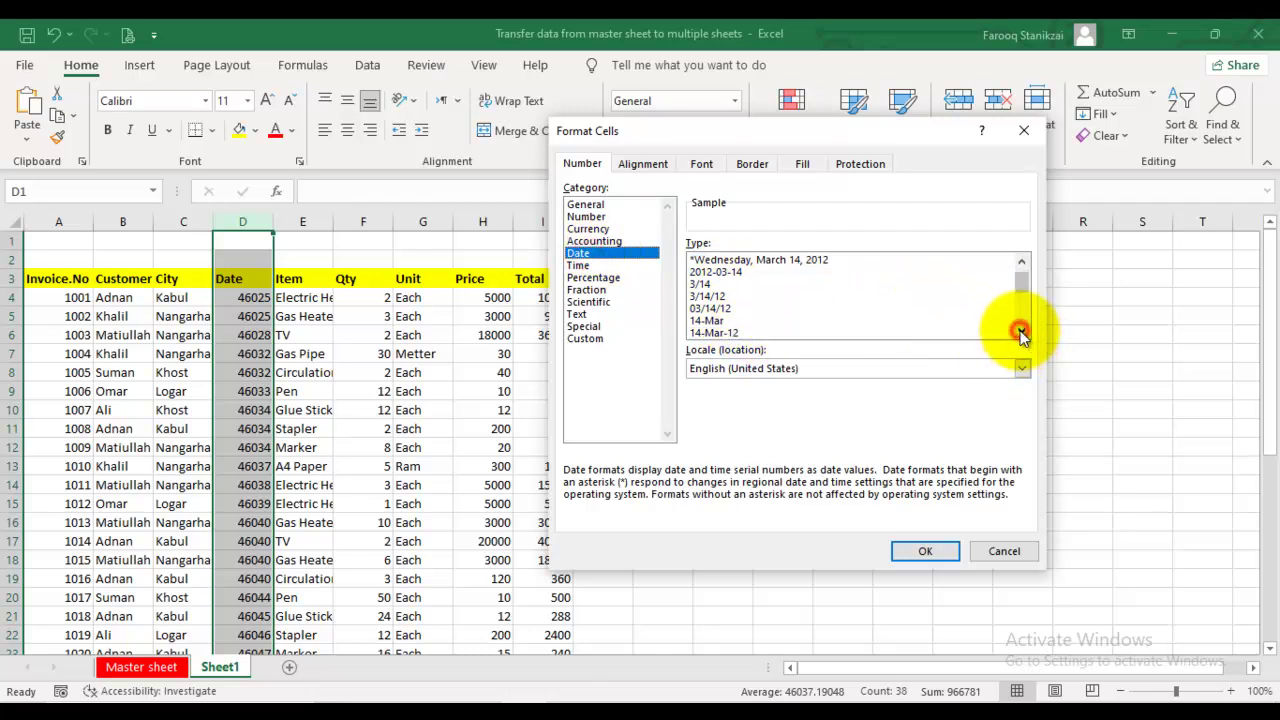
click(1021, 331)
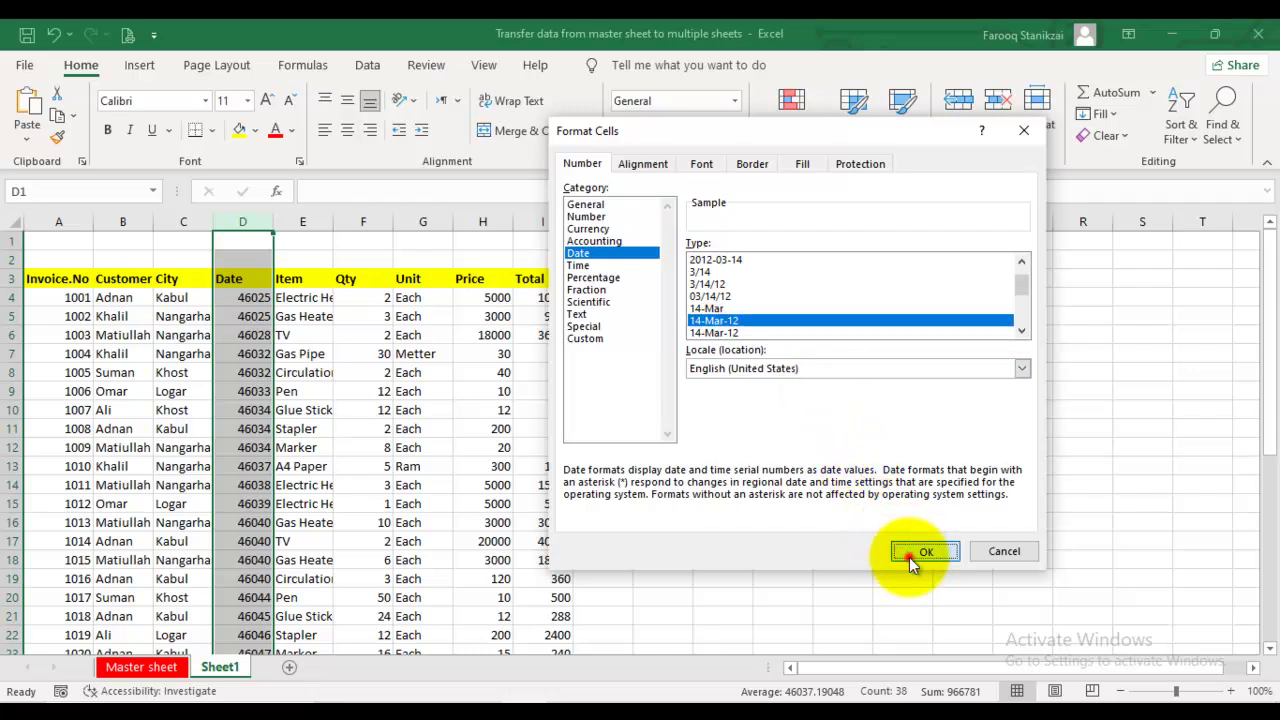
click(907, 557)
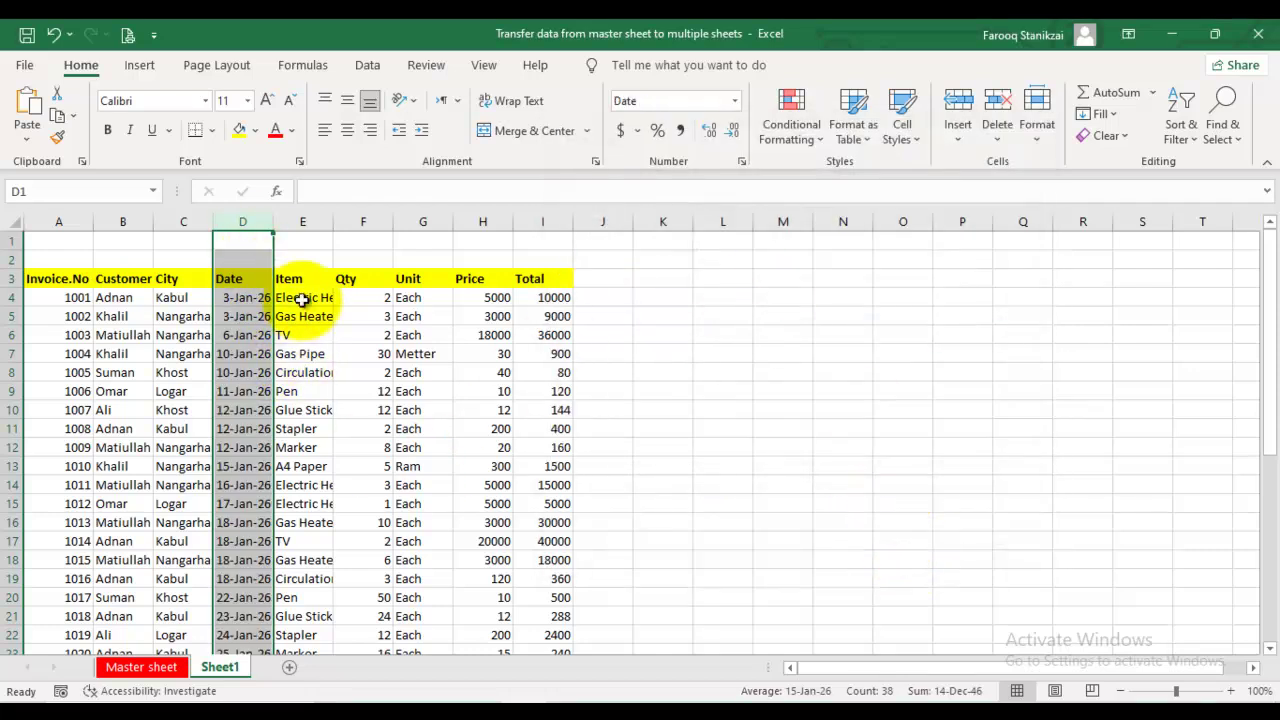
- Left-align column D and centre its Date header in D3
click(325, 130)
click(258, 278)
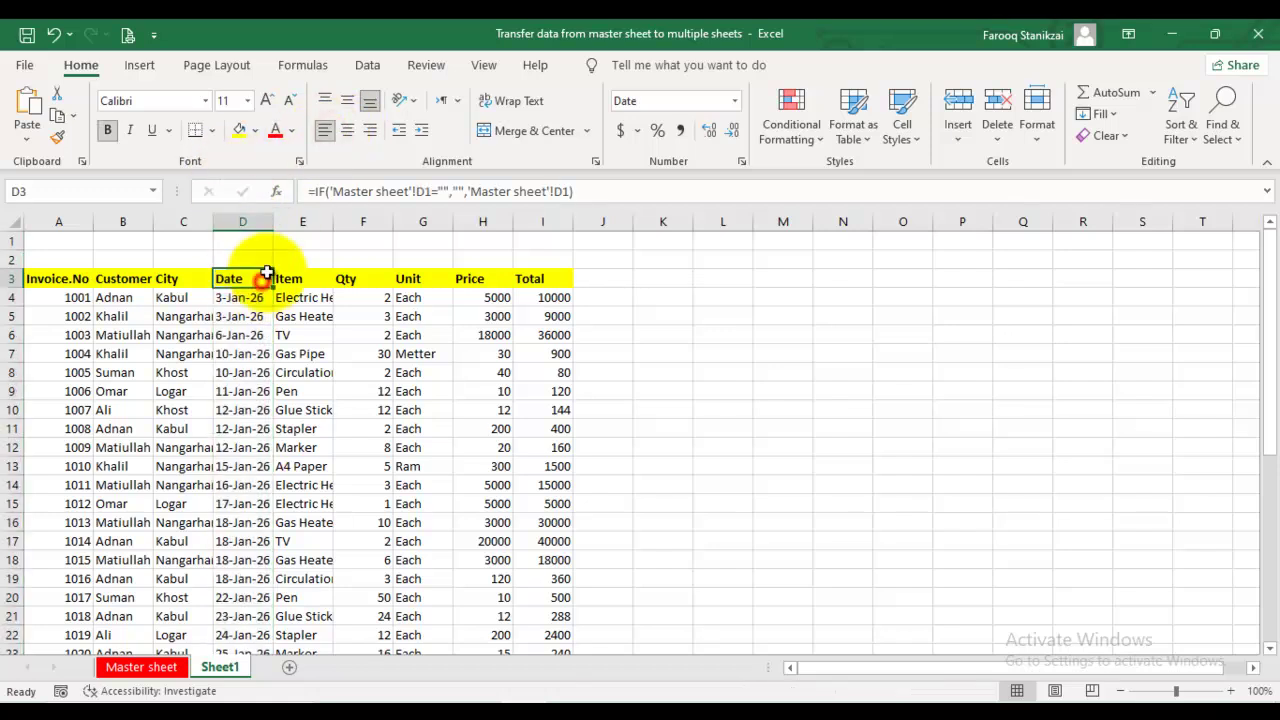
click(345, 131)
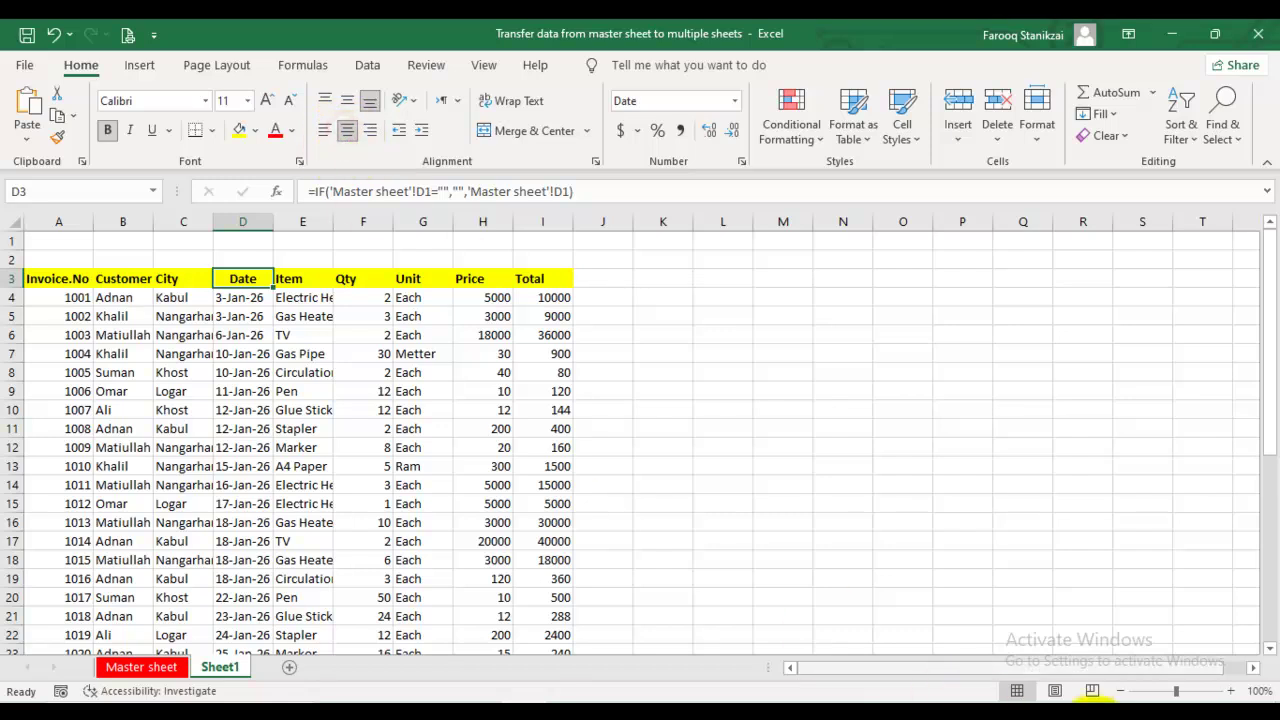
- AutoFit the widths of the Date column D and the Item column E
click(1231, 690)
click(1231, 690)
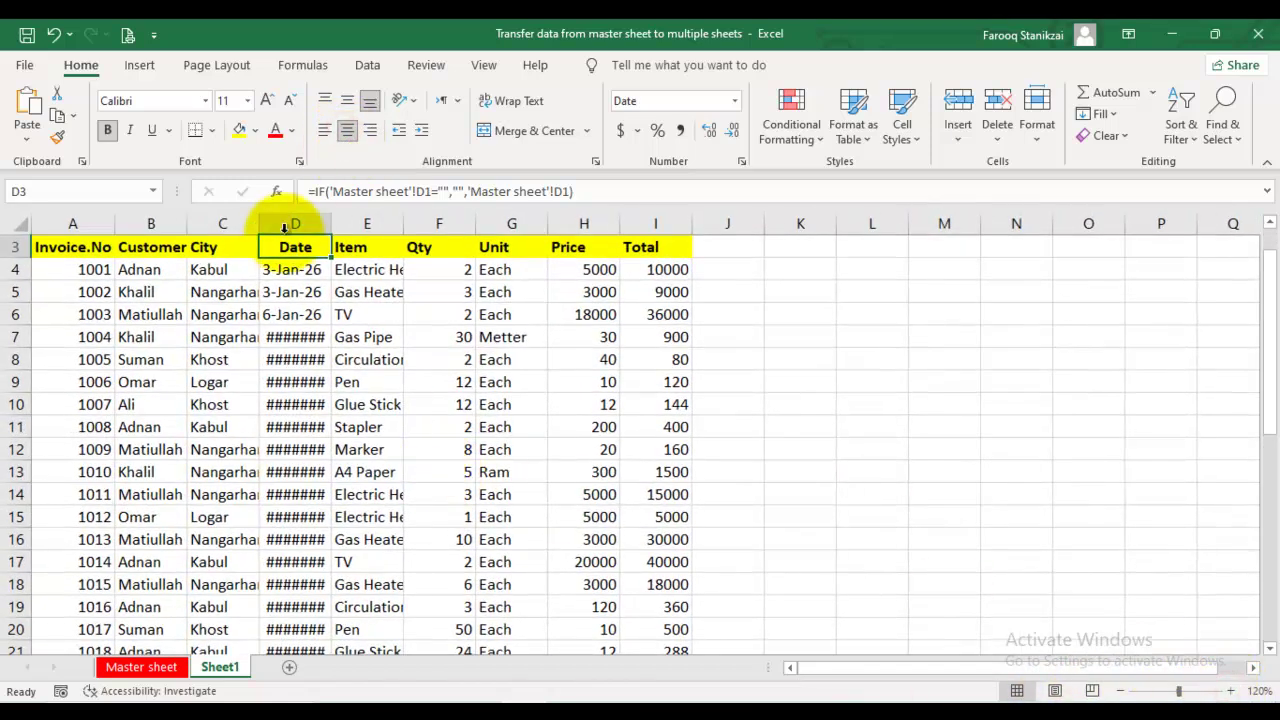
double_click(329, 225)
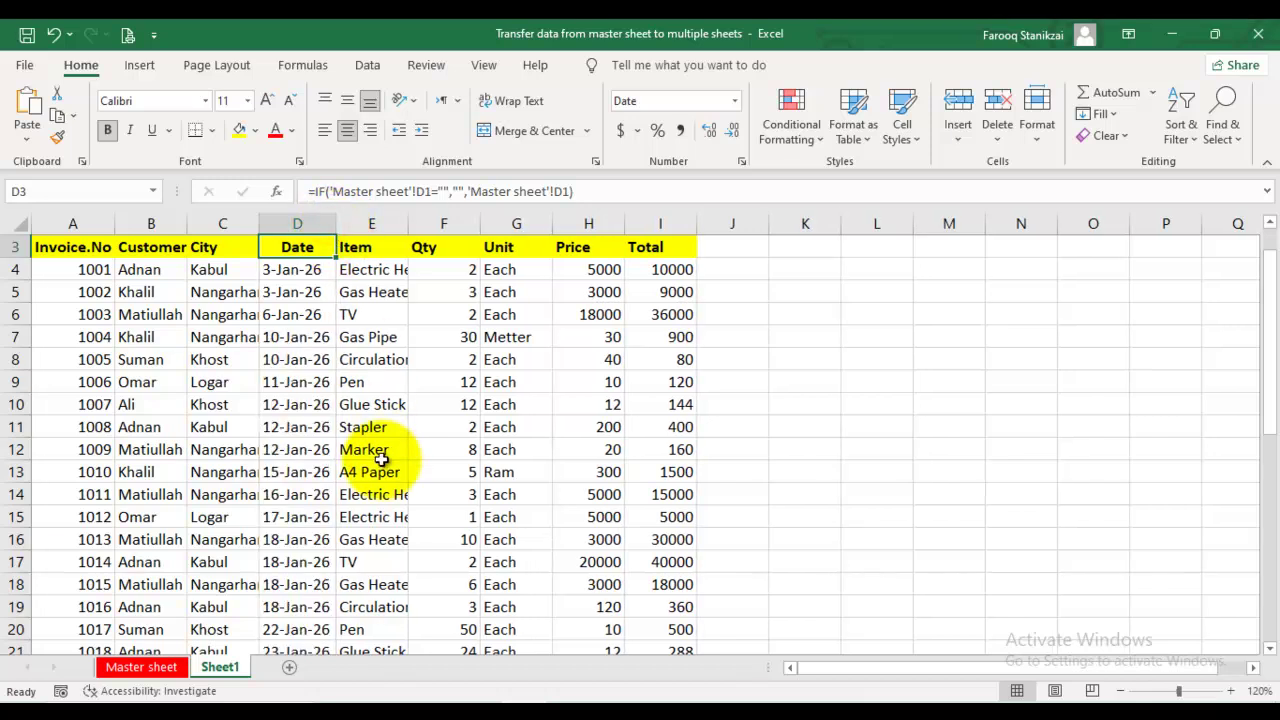
scroll(386, 448, up, 1)
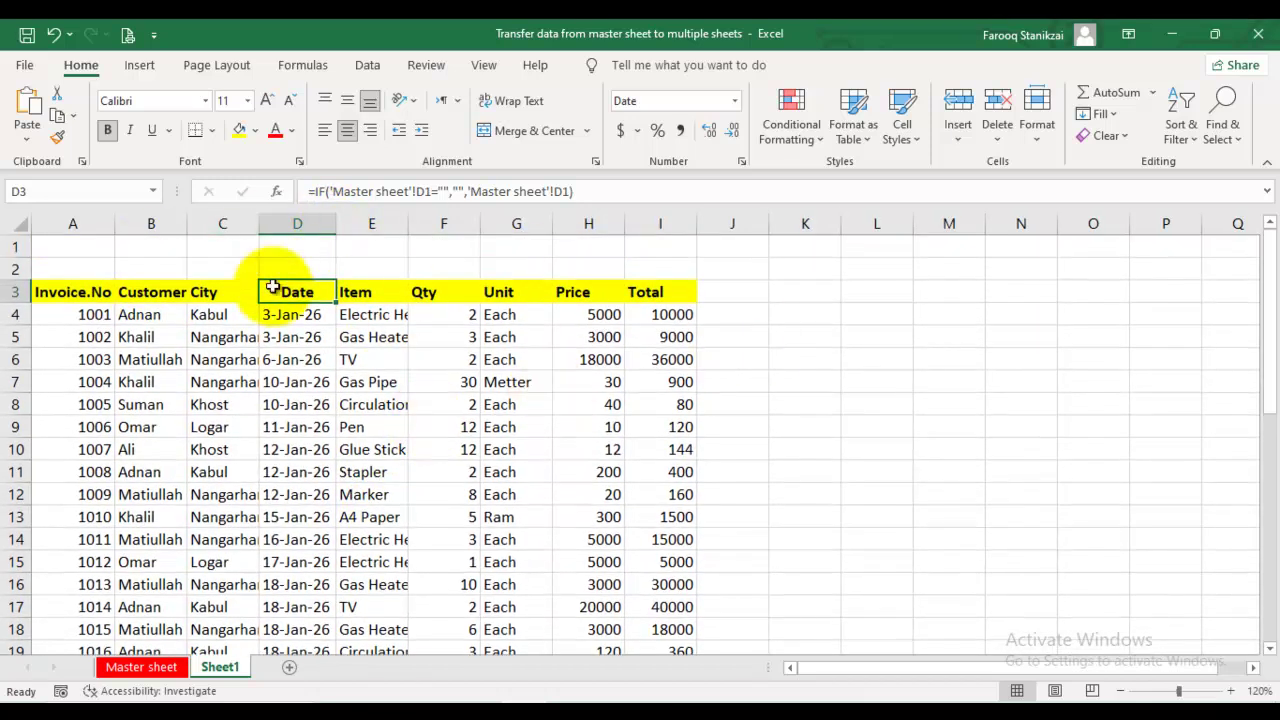
click(176, 244)
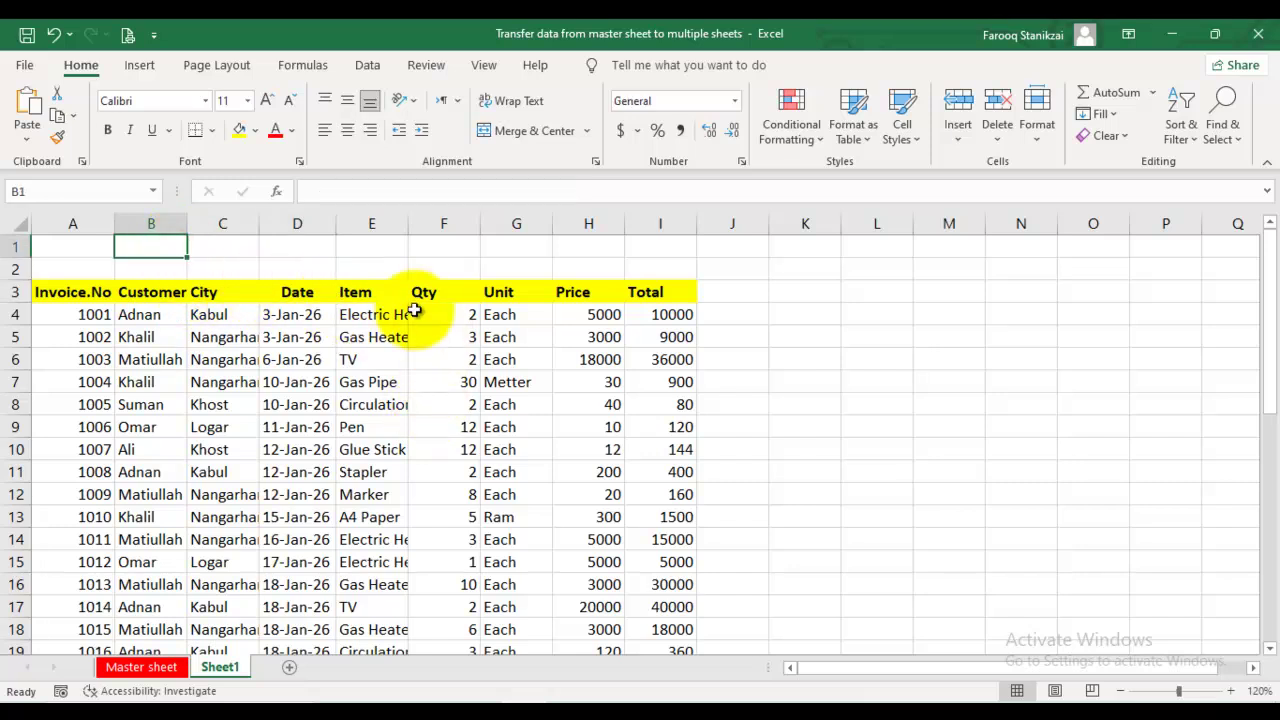
click(369, 294)
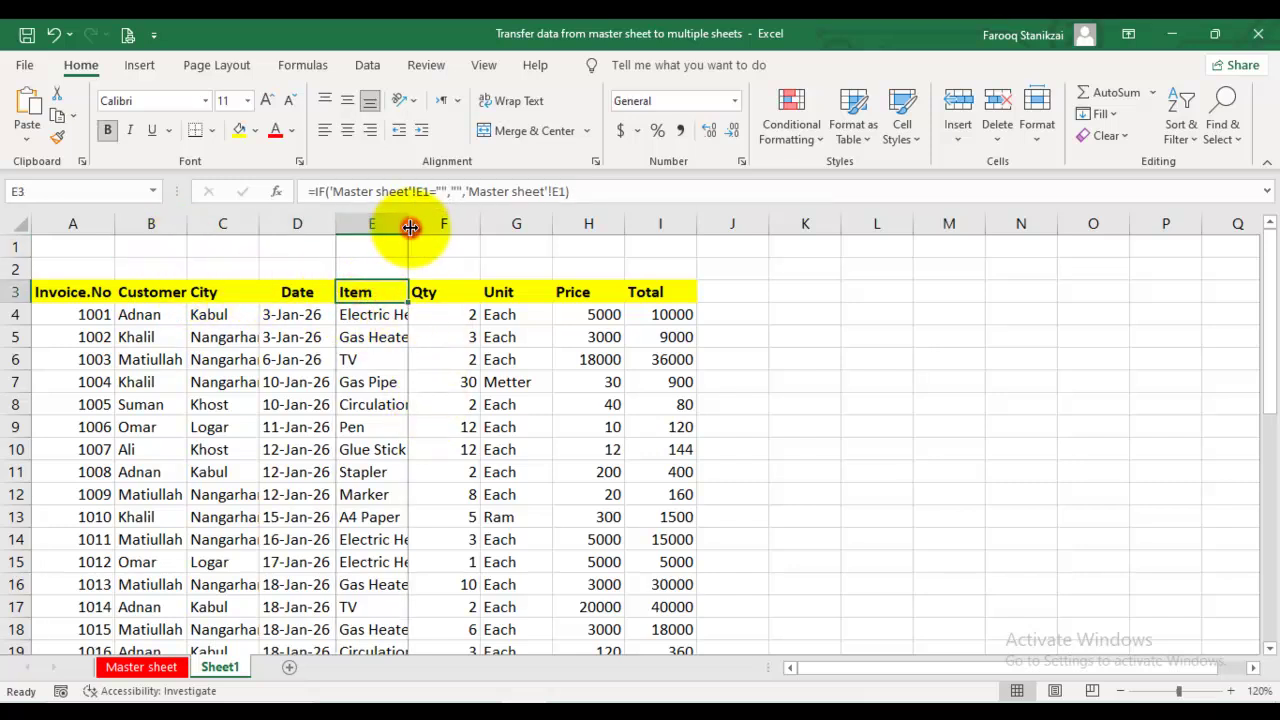
double_click(403, 224)
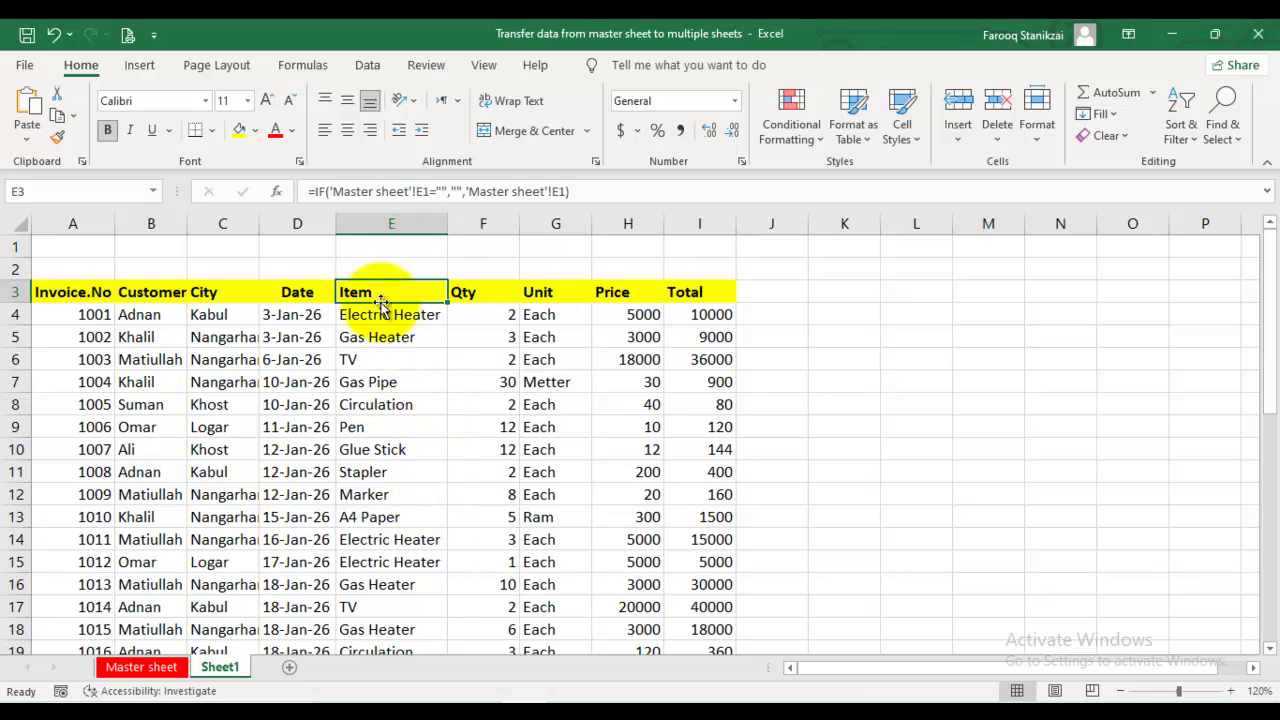
- Copy the Item header from E3 to B1 with its formatting, and replace the pasted formula with its value using Paste Special
click(166, 246)
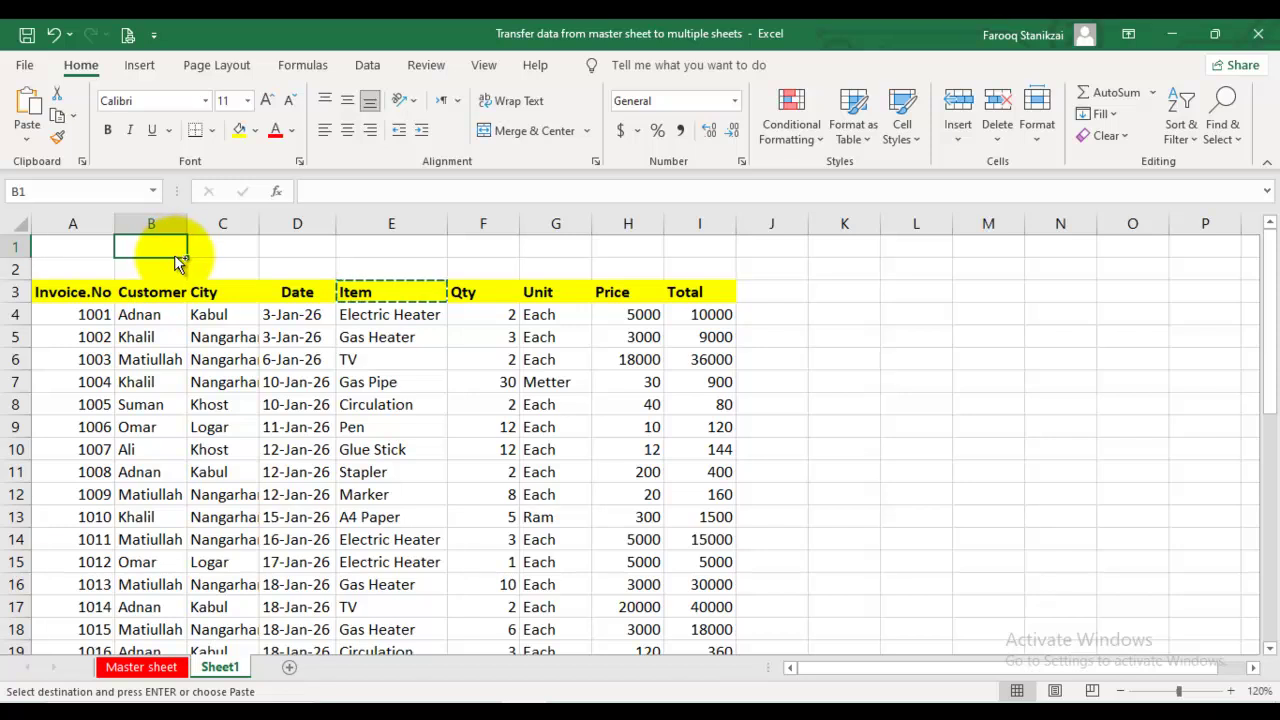
text(=IF('Master sheet'!#REF!="","",'Master sheet'!#REF!))
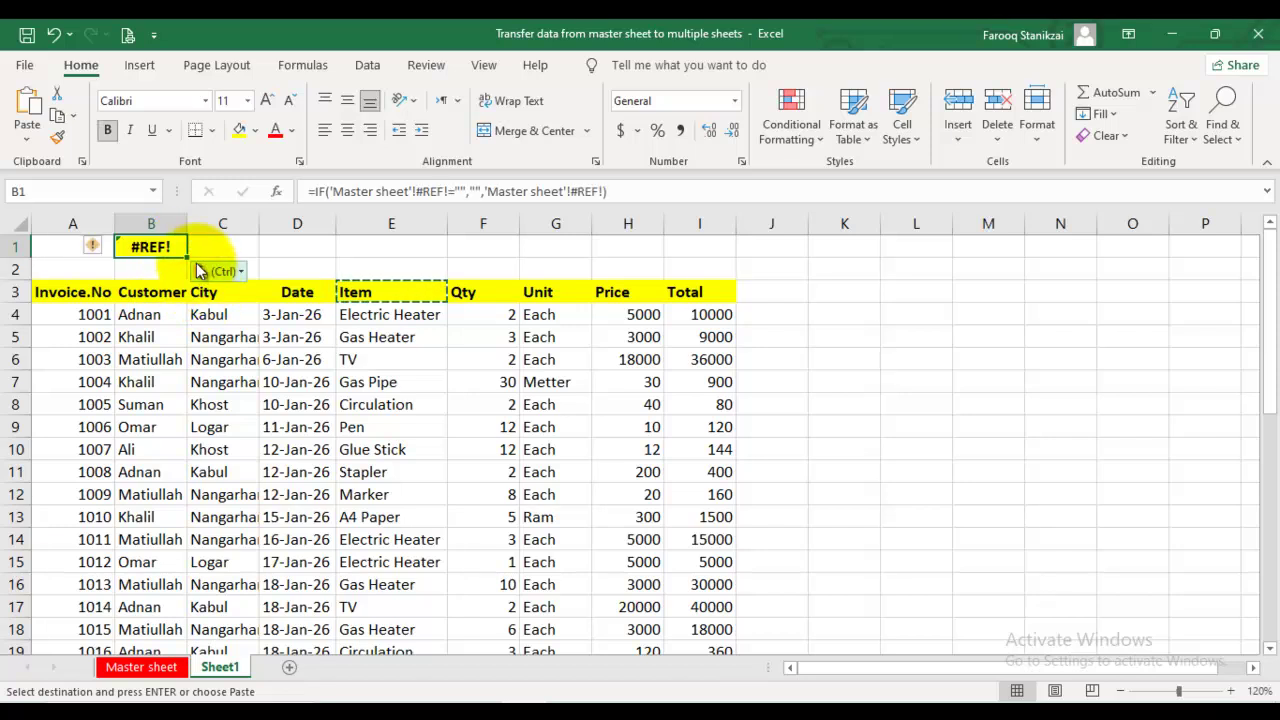
click(393, 293)
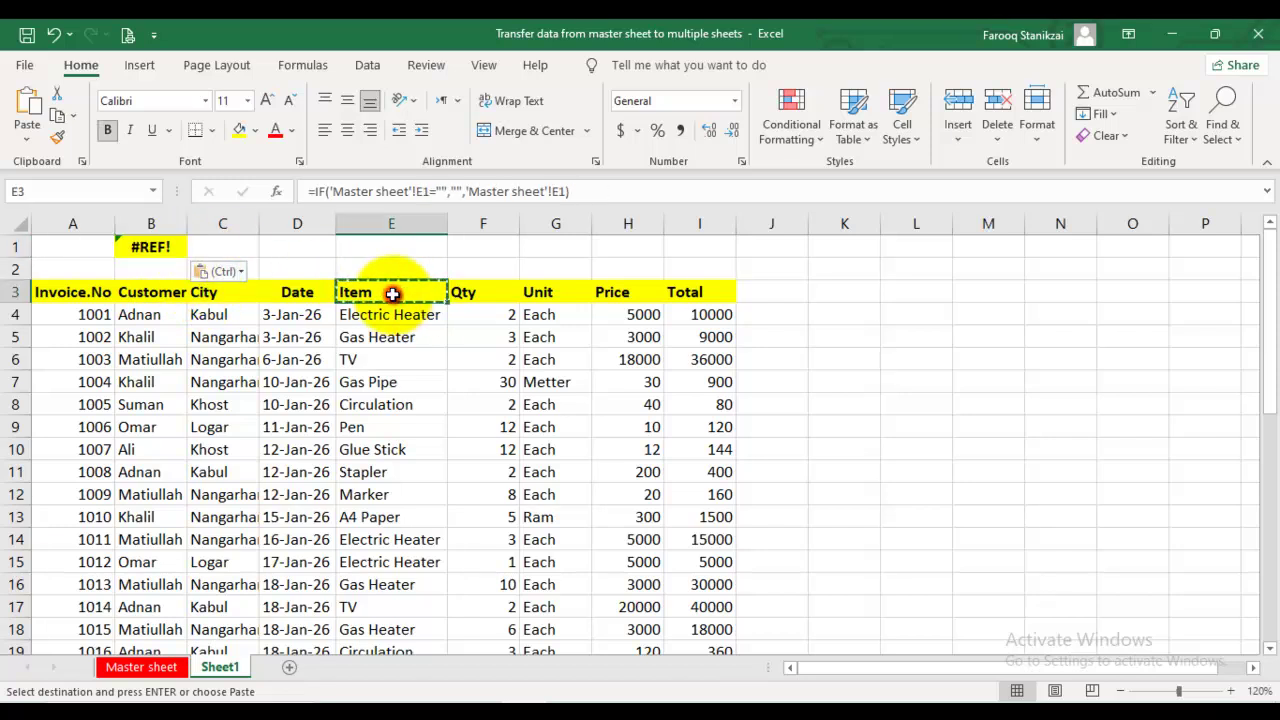
click(172, 247)
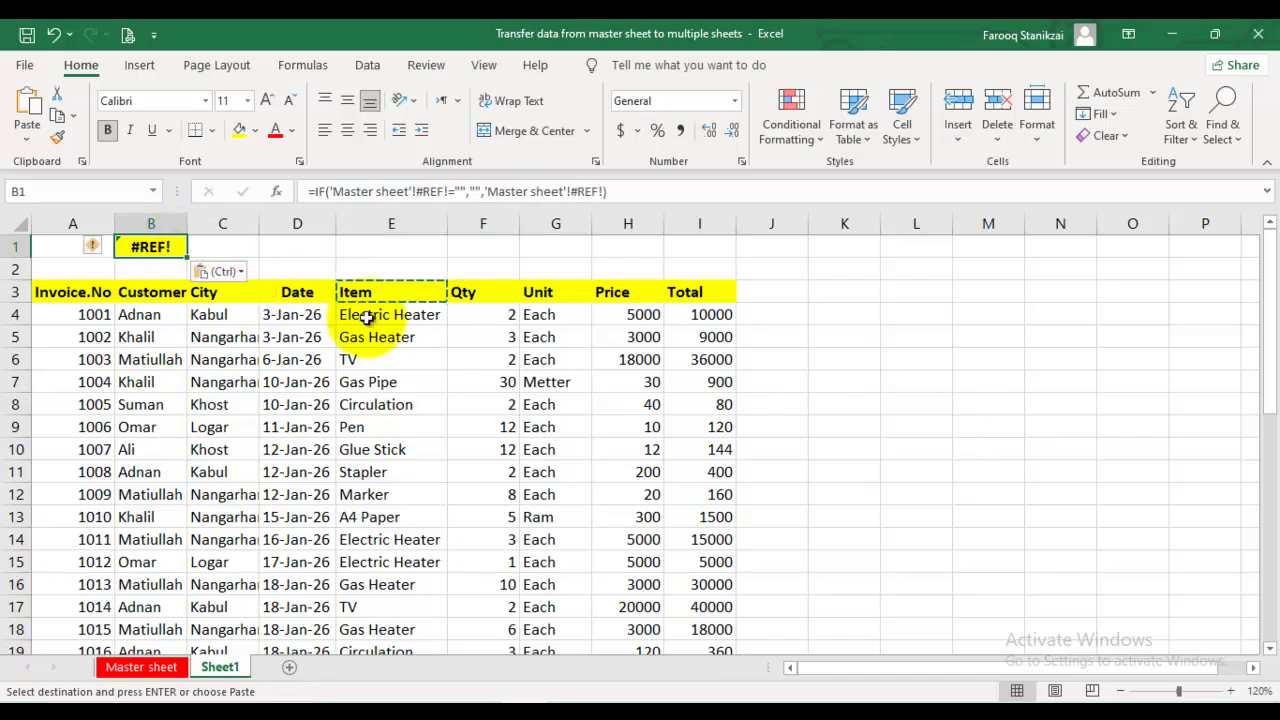
click(27, 140)
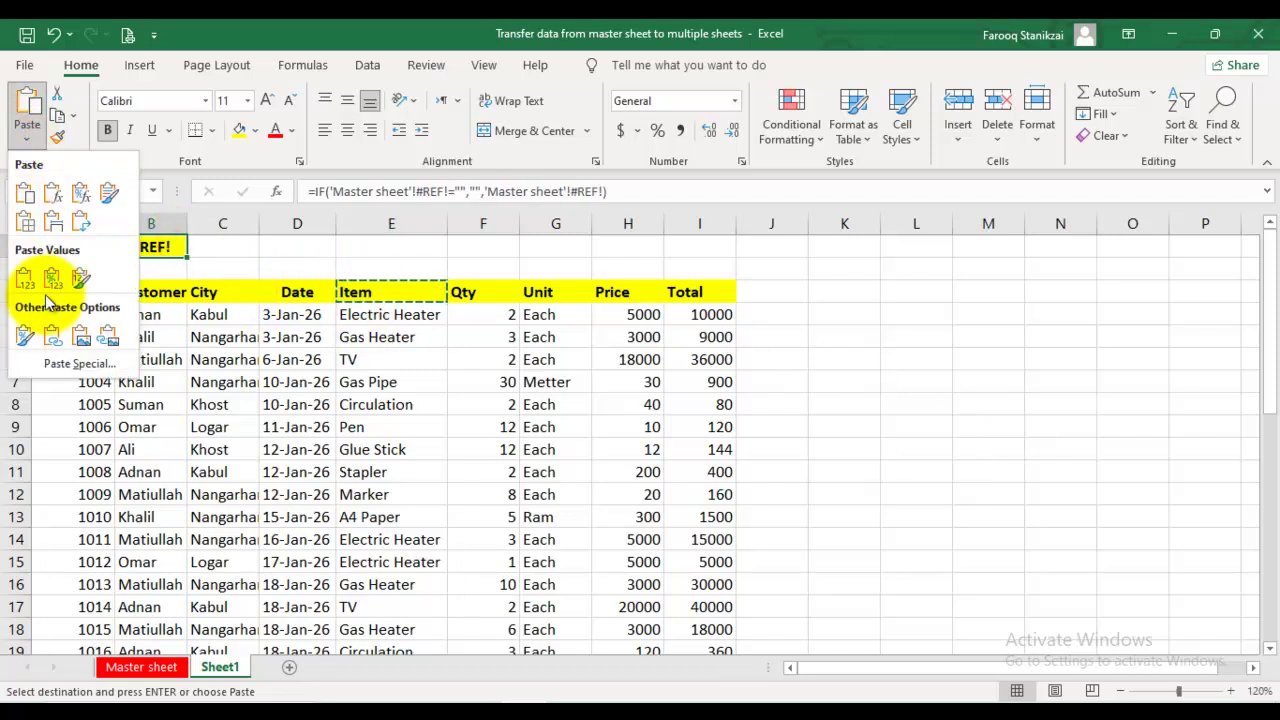
click(57, 364)
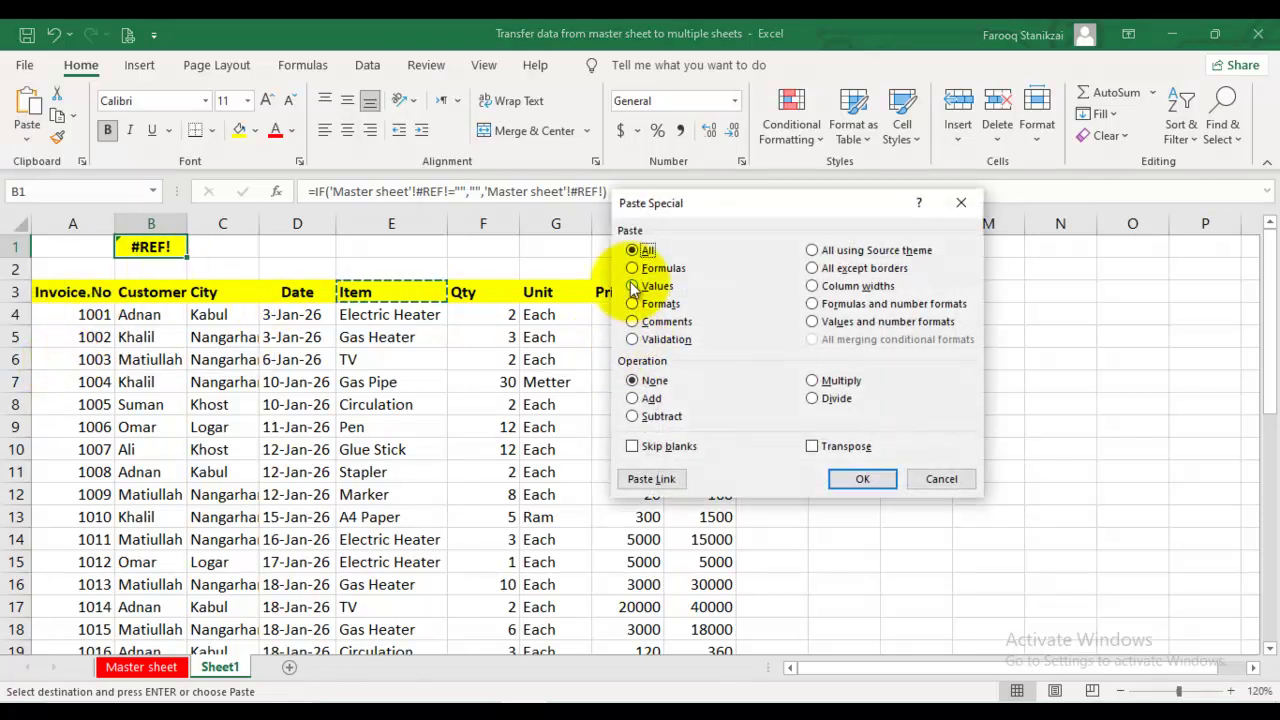
click(858, 479)
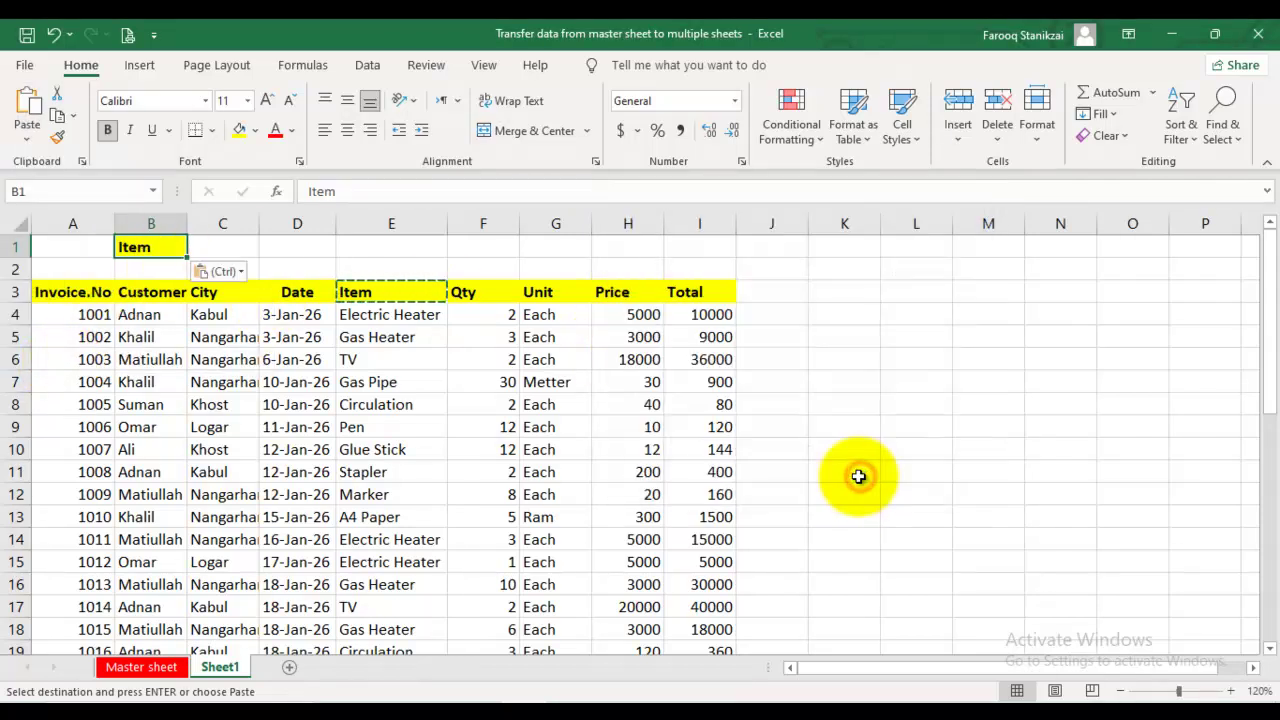
- Fill cell C1 beside the Item label with light grey
click(223, 247)
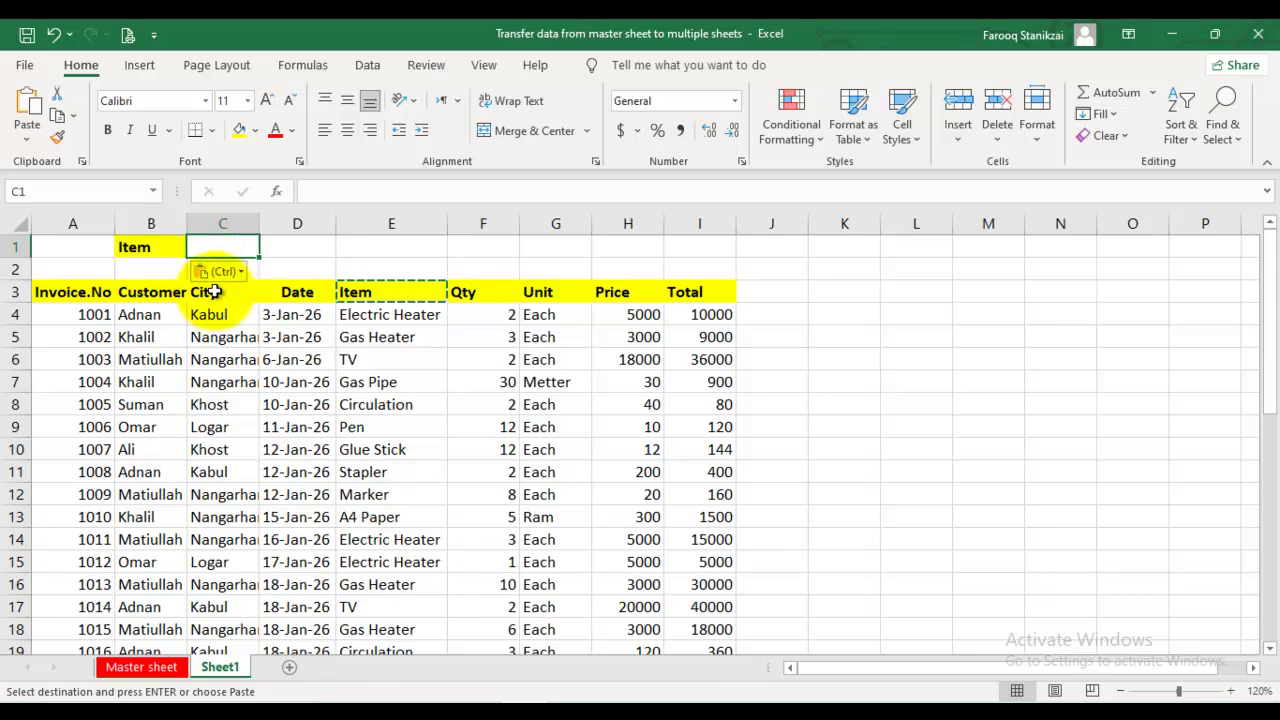
click(256, 131)
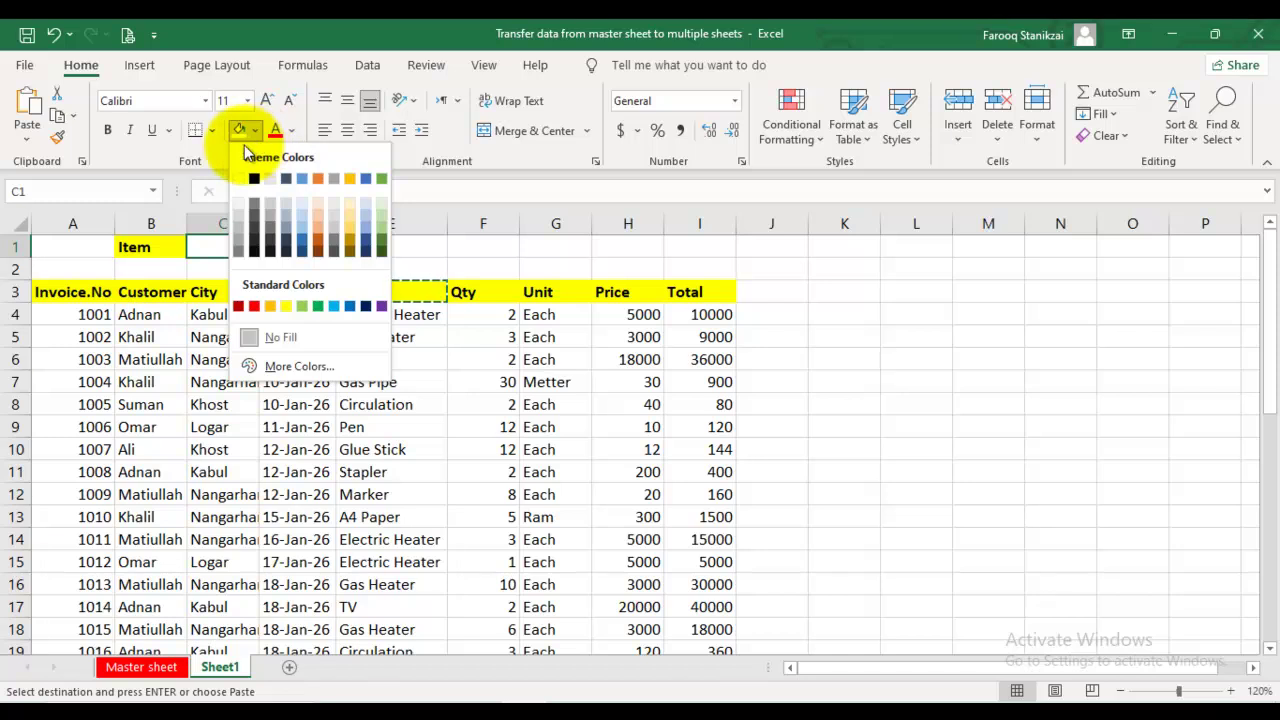
click(243, 214)
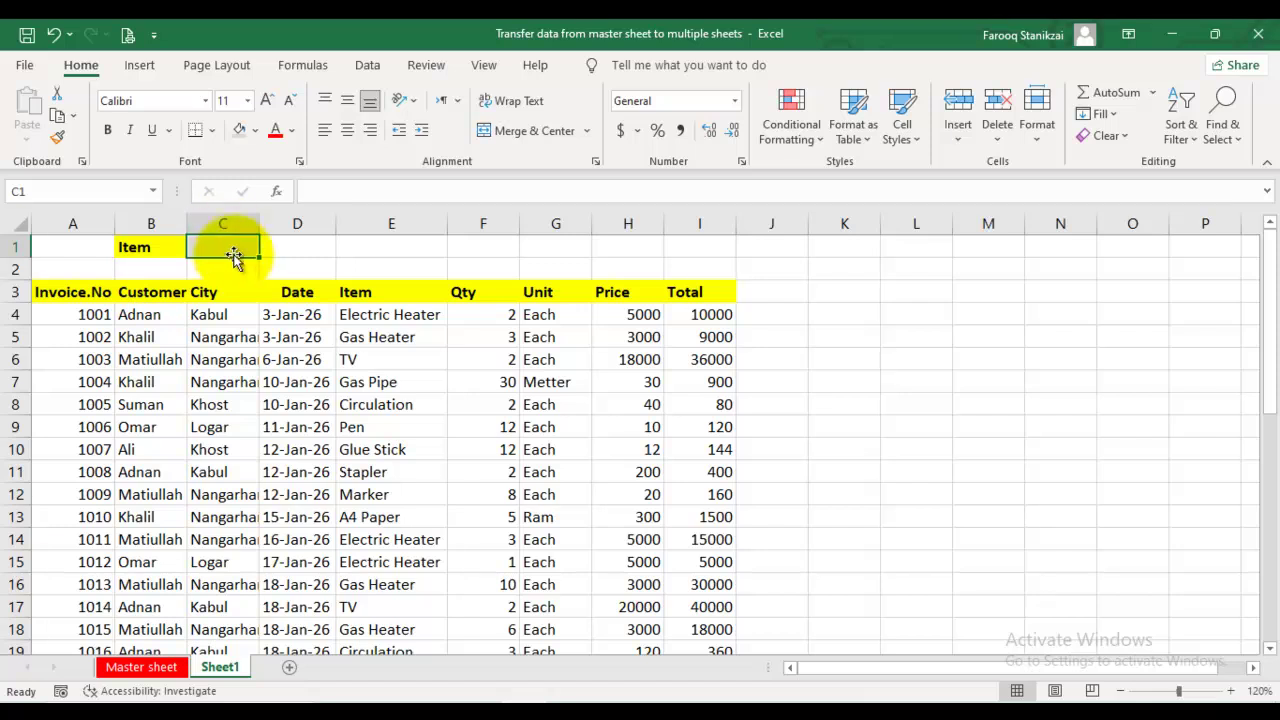
- Apply All Borders to B1:C1 and increase the font size of both cells to 14
drag(237, 241, 163, 249)
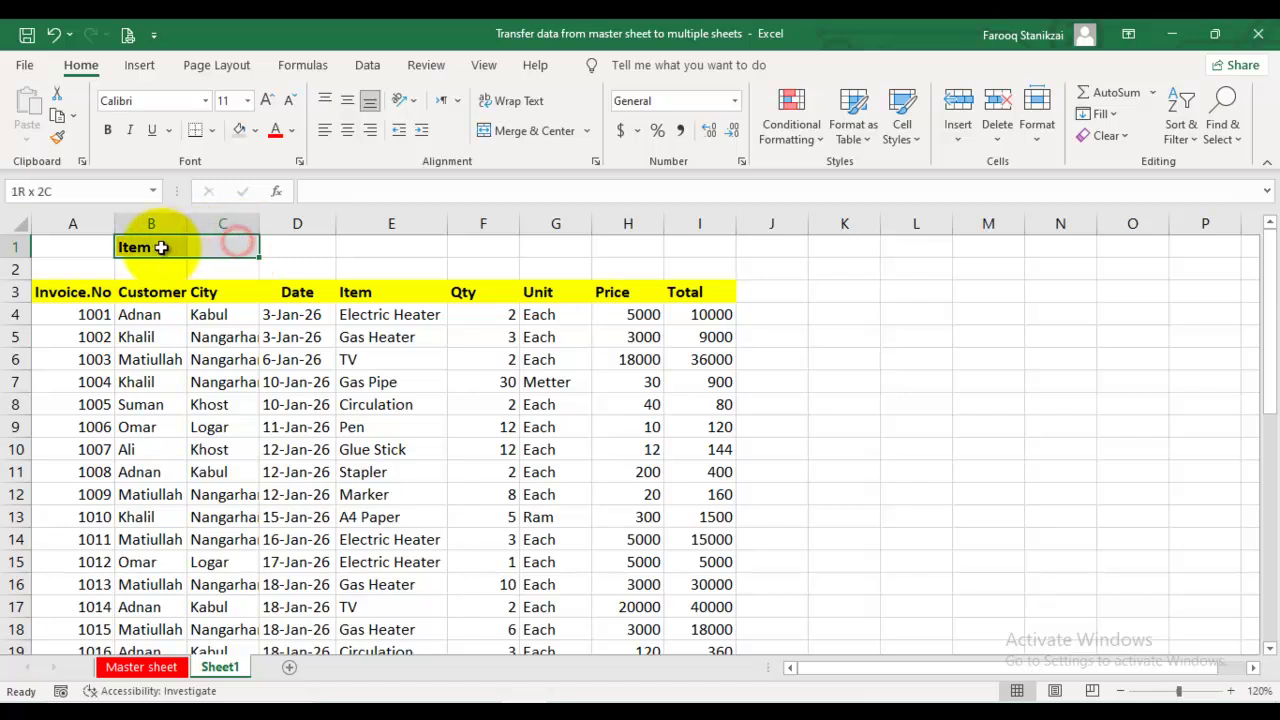
click(213, 131)
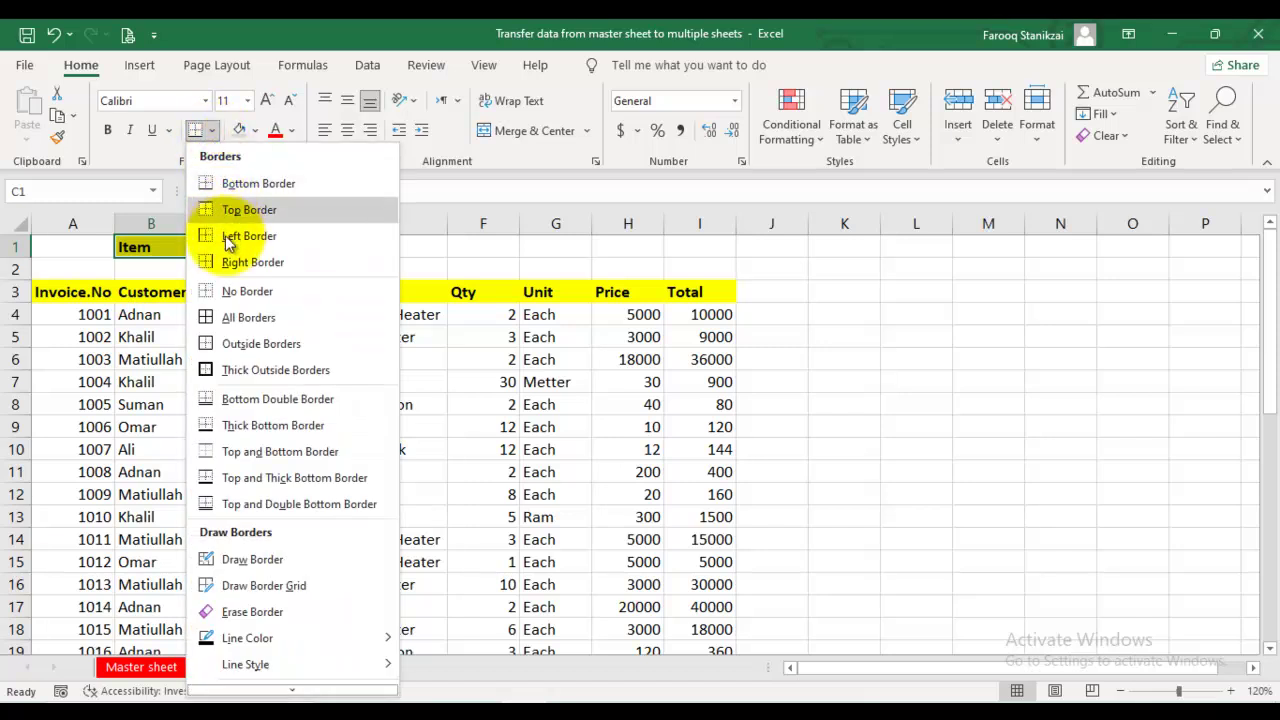
click(240, 318)
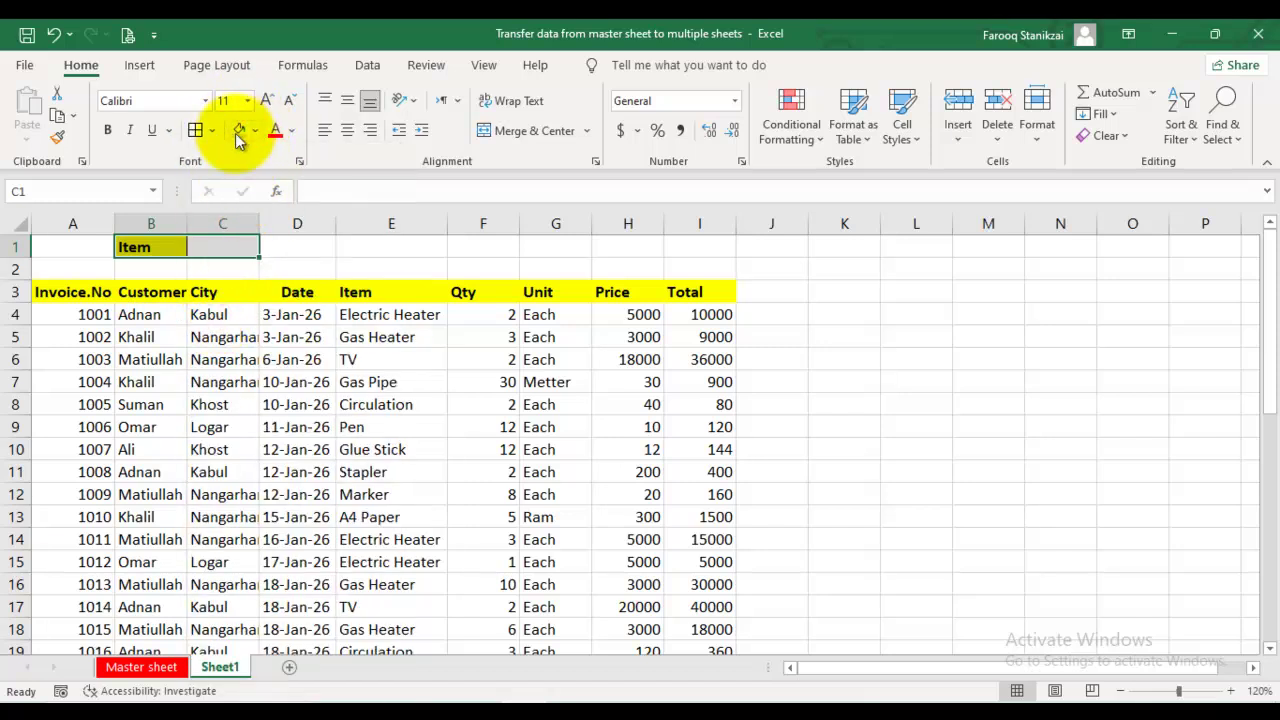
click(267, 101)
click(267, 101)
- Increase the font size of the header cells A3:I3 to 14
drag(690, 298, 51, 296)
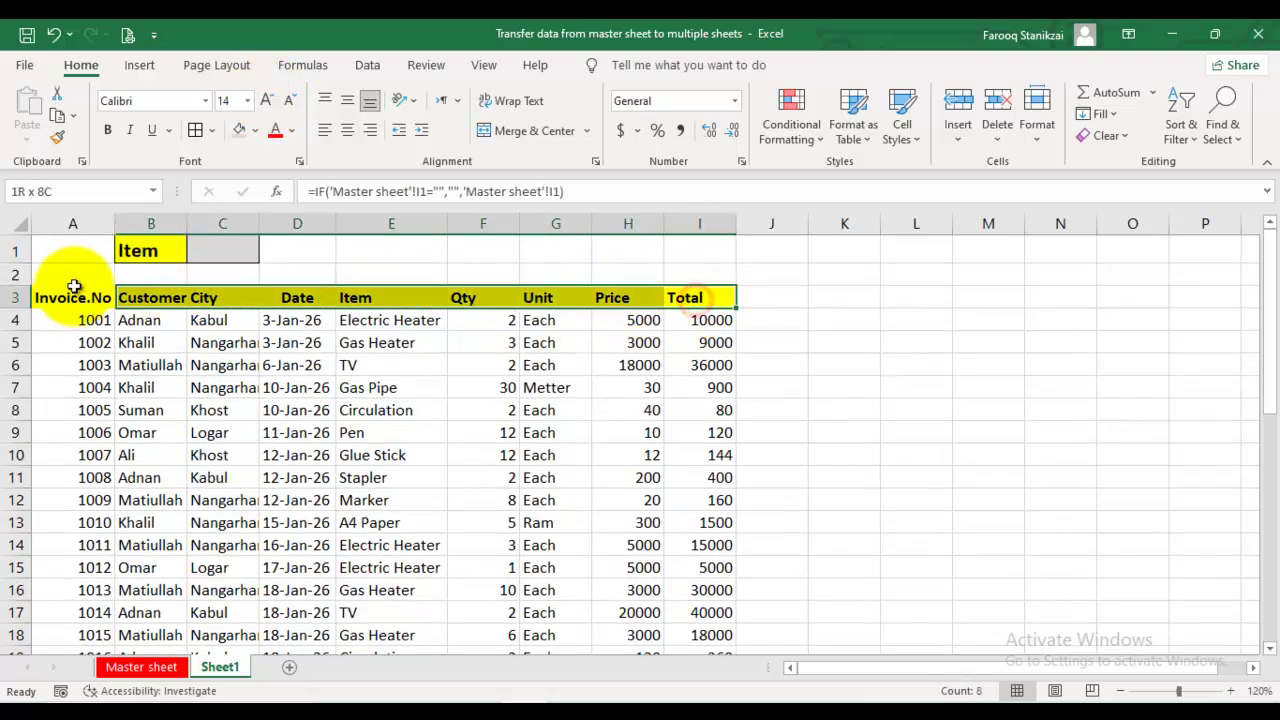
click(265, 101)
click(265, 101)
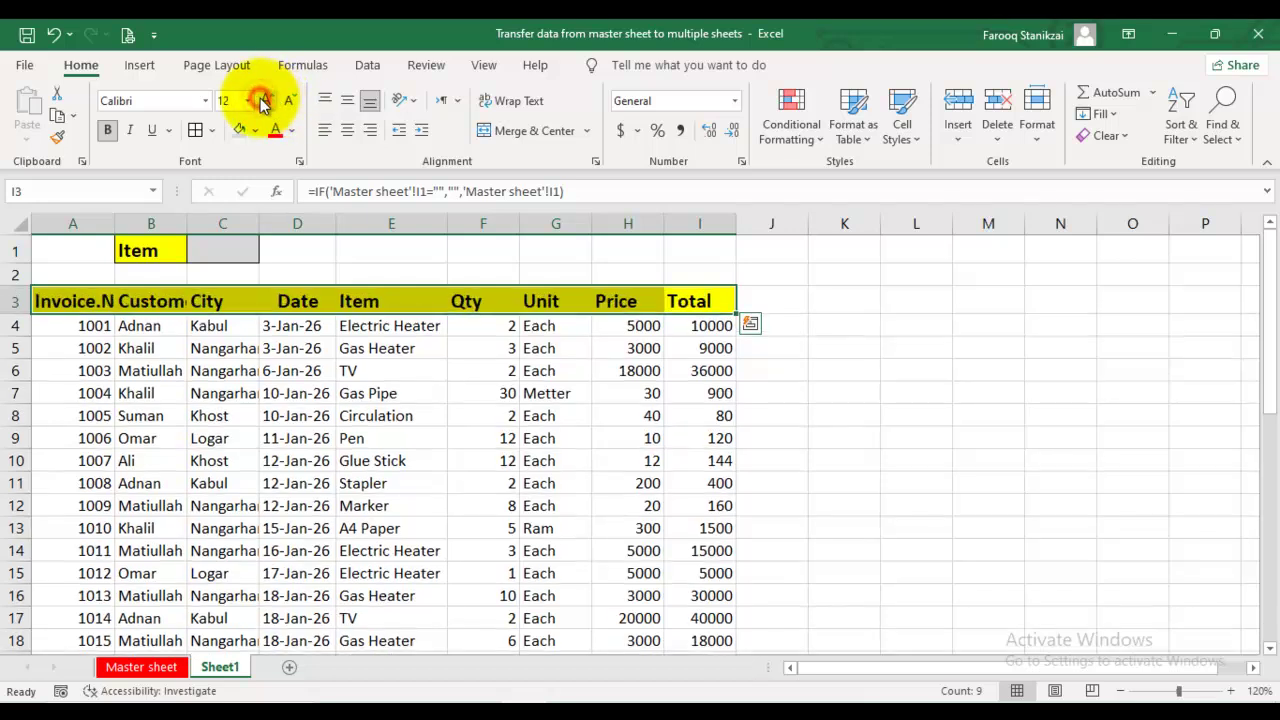
- AutoFit the Customer Name column B, and widen the City column C beyond its contents
double_click(188, 217)
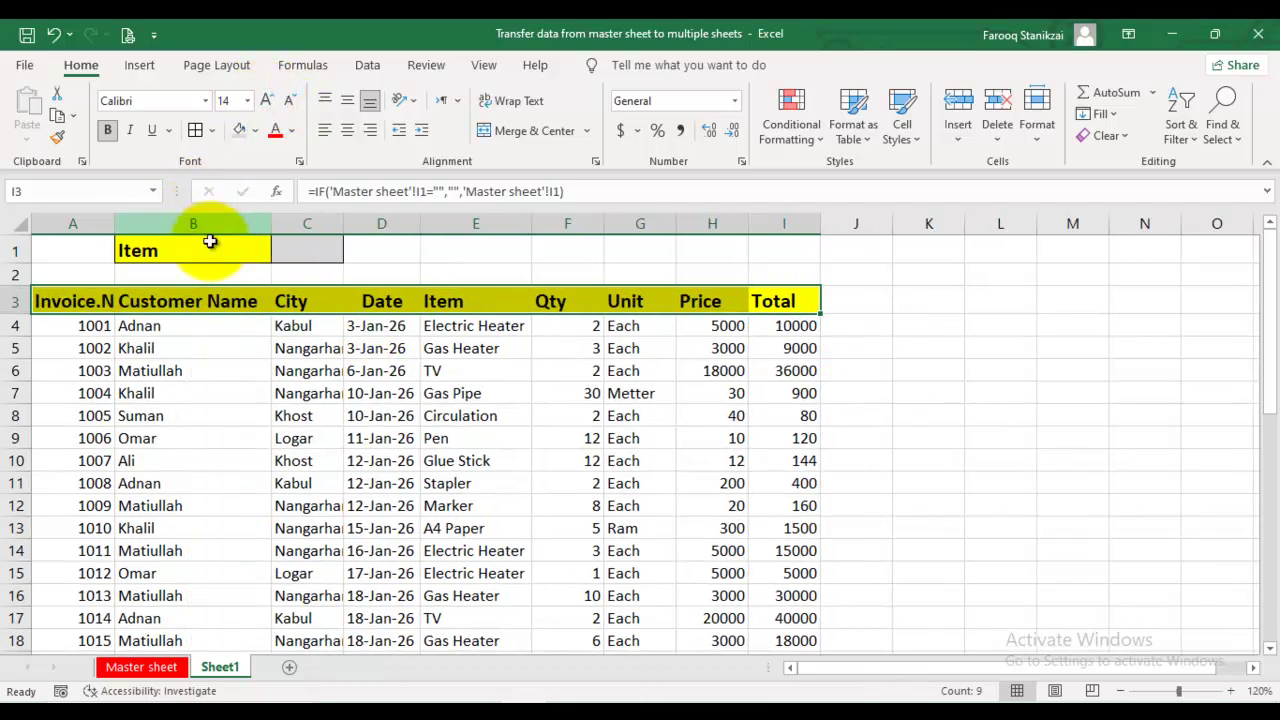
click(378, 415)
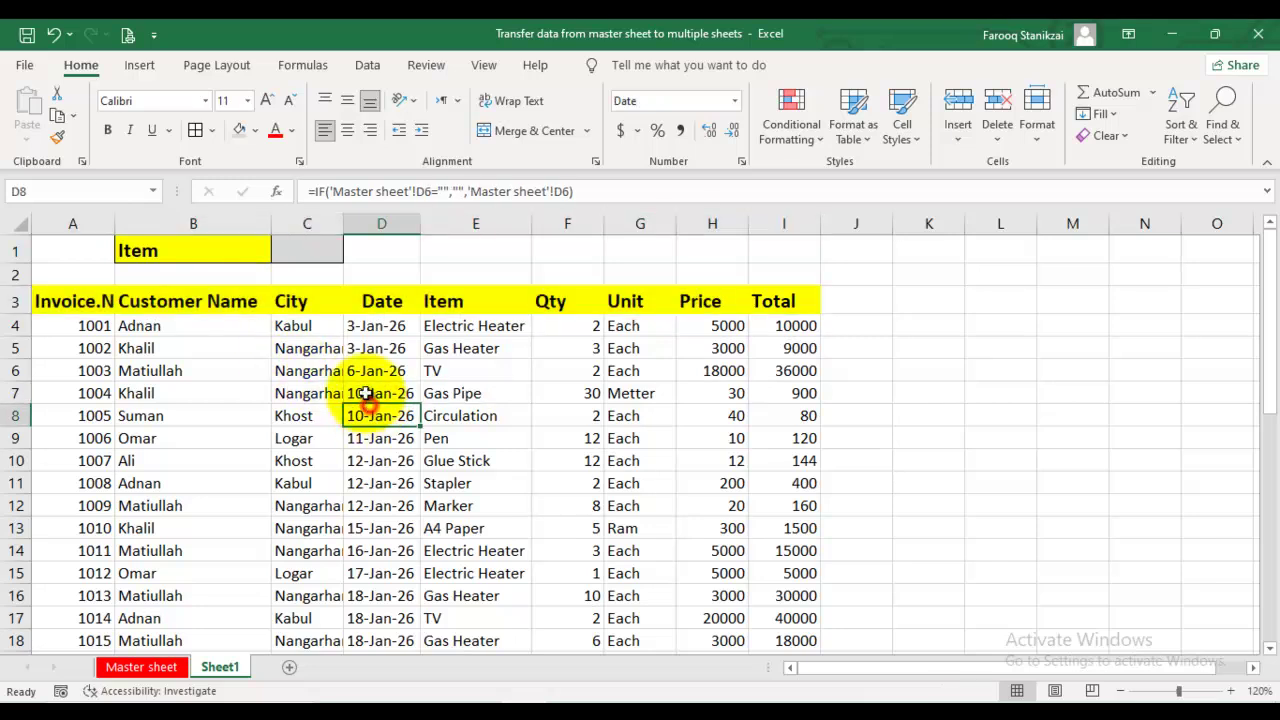
double_click(343, 226)
click(345, 227)
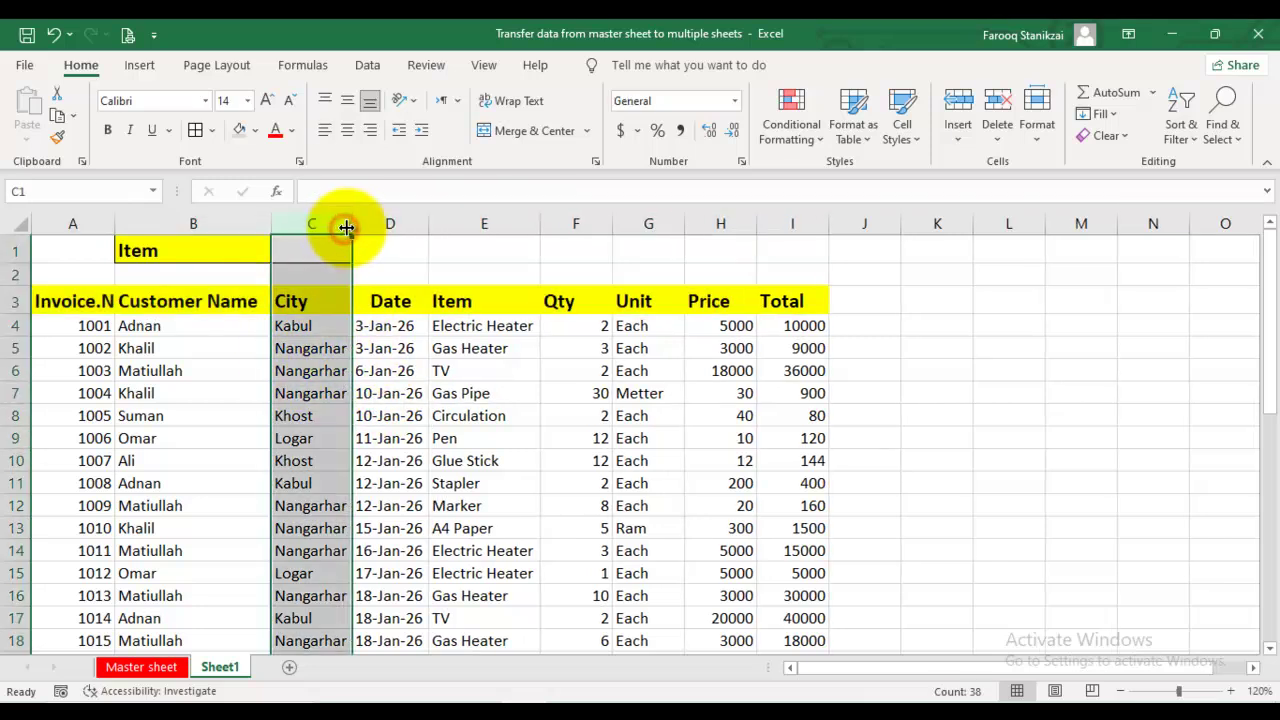
drag(352, 226, 401, 226)
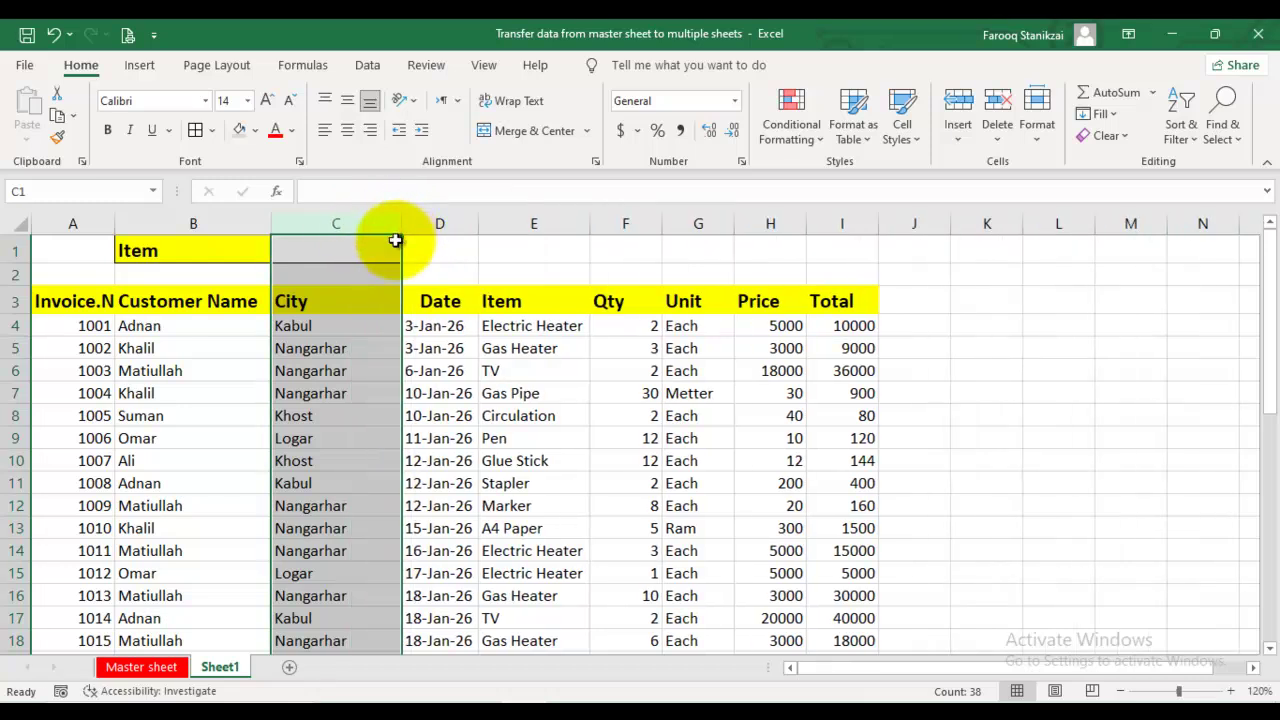
click(437, 371)
- Copy the Item values E2:E22 on the Master sheet and paste them starting at L1
click(331, 253)
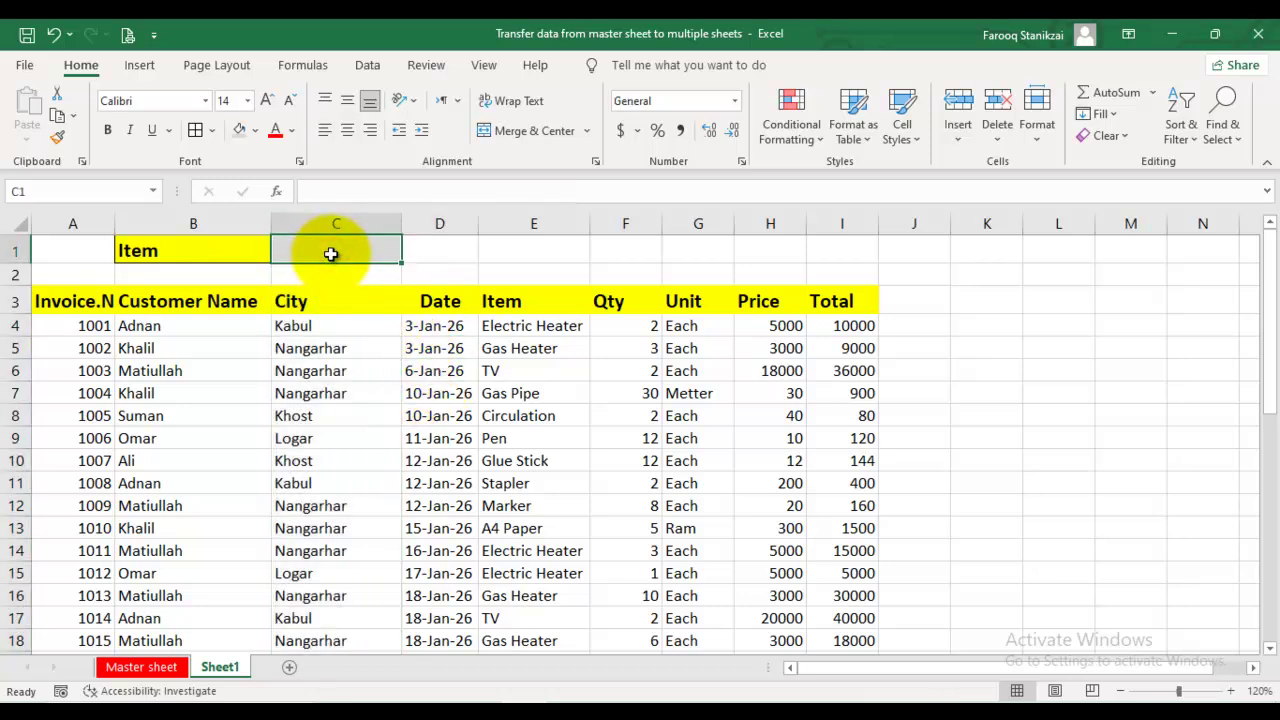
click(143, 667)
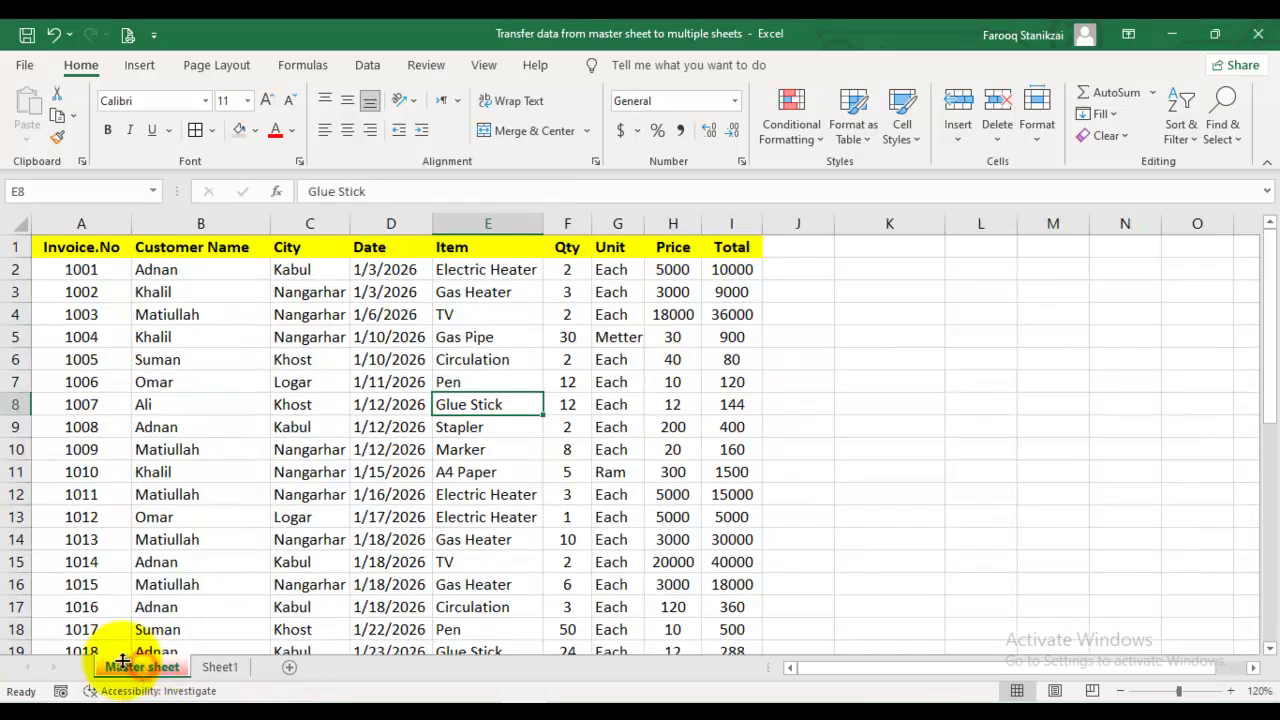
click(474, 271)
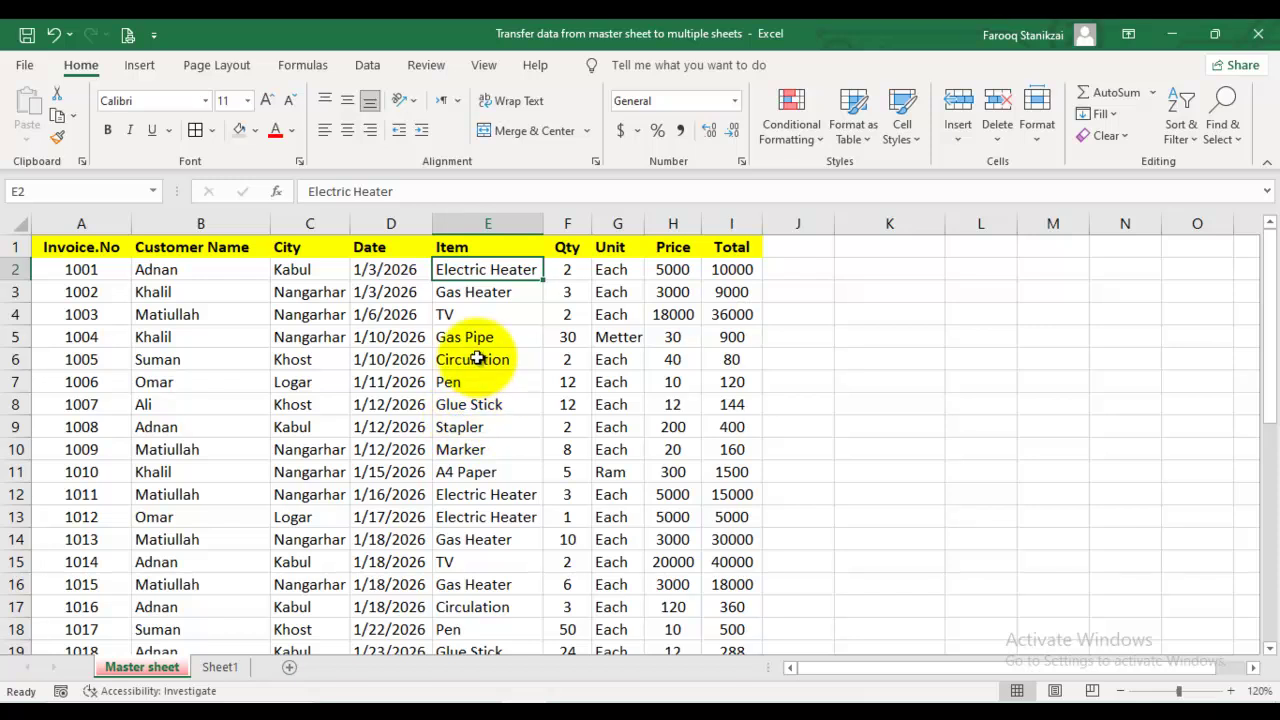
key(ctrl+shift+Down)
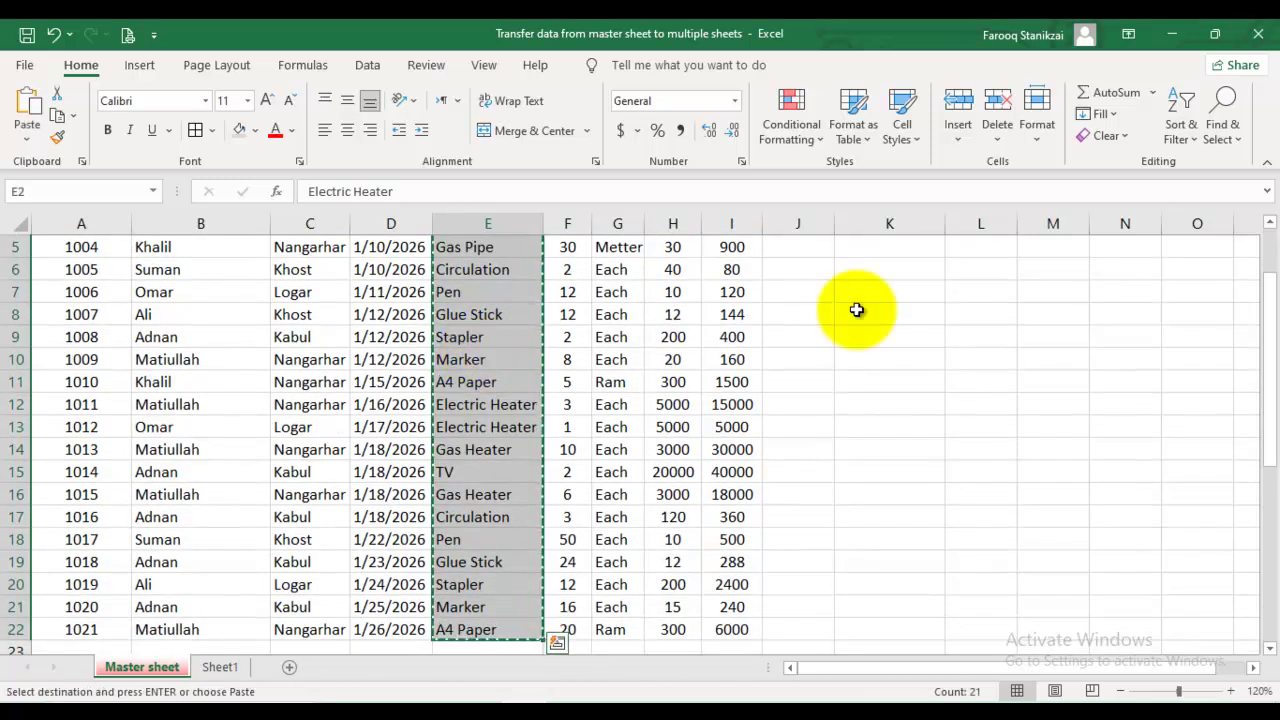
scroll(930, 383, up, 2)
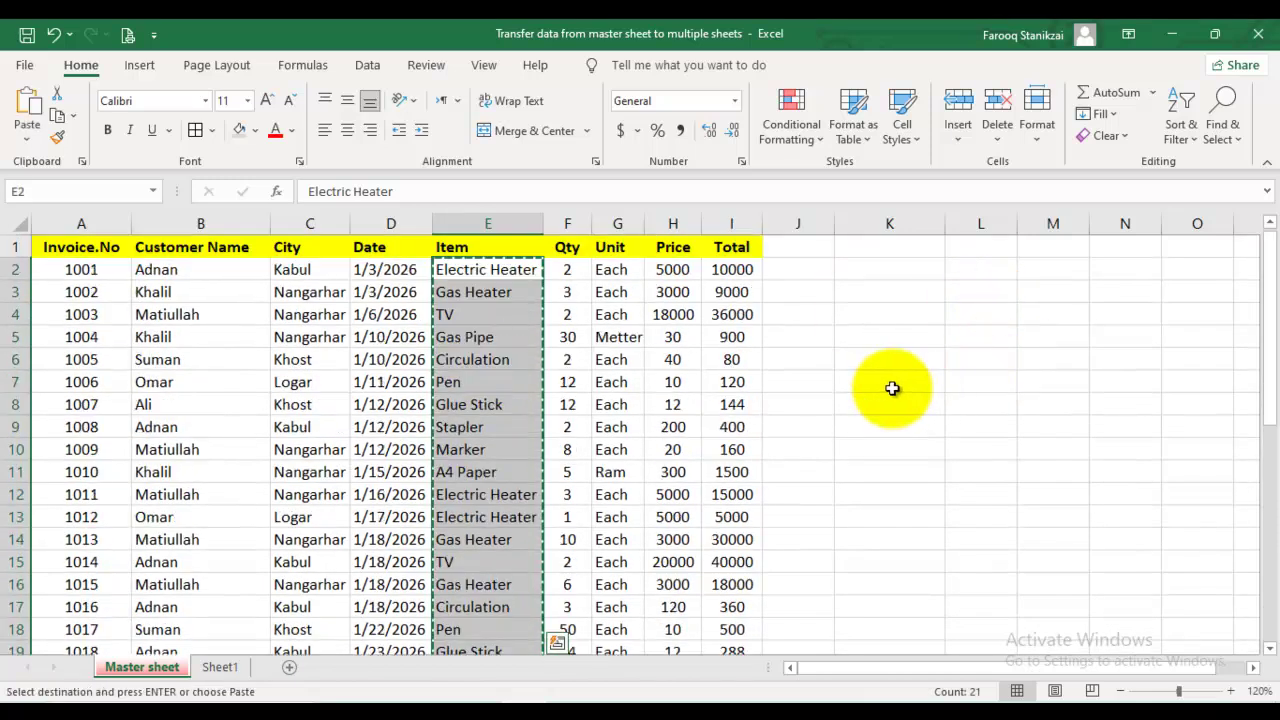
click(981, 248)
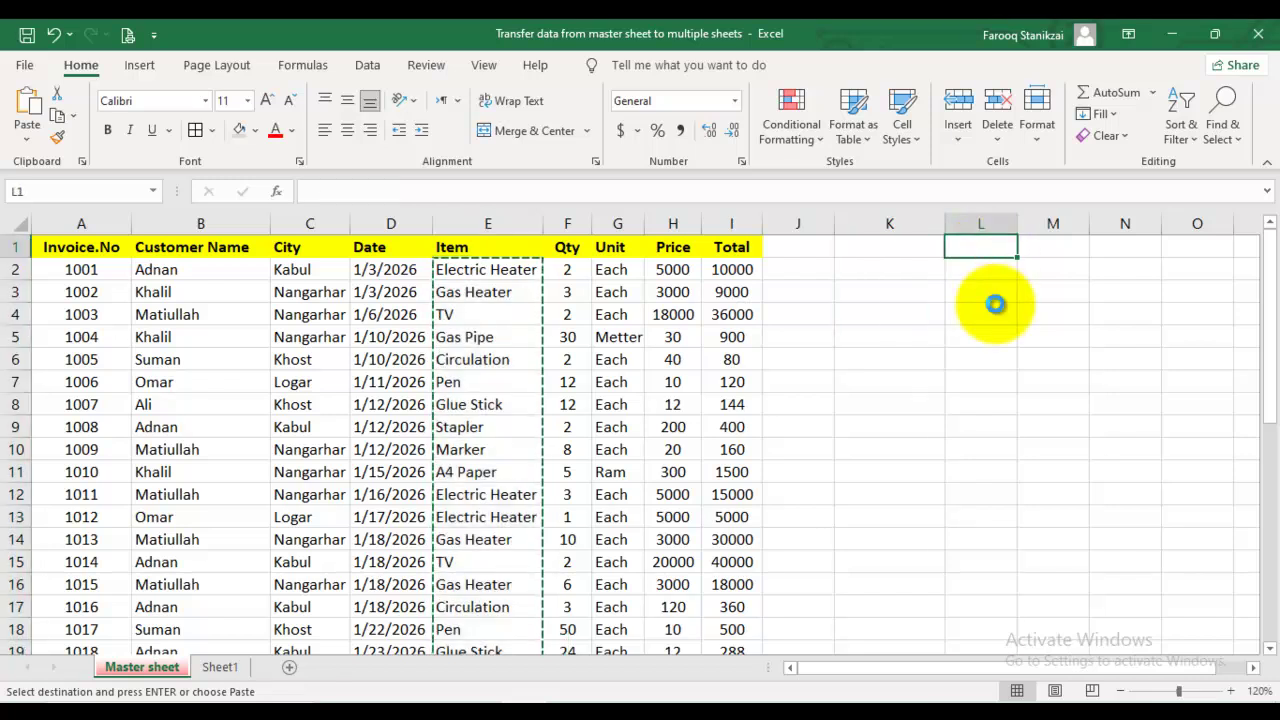
key(ctrl+v)
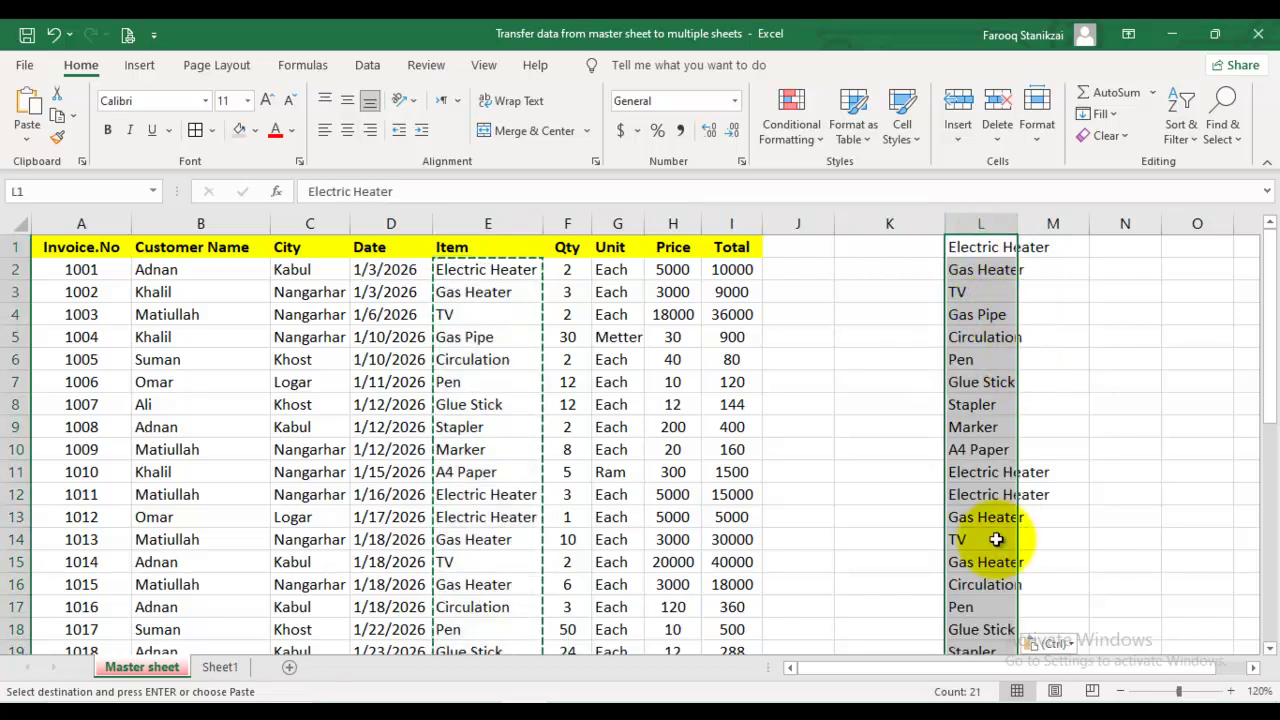
- Remove the duplicate entries from the pasted item list in column L, without treating its first row as a header
click(367, 66)
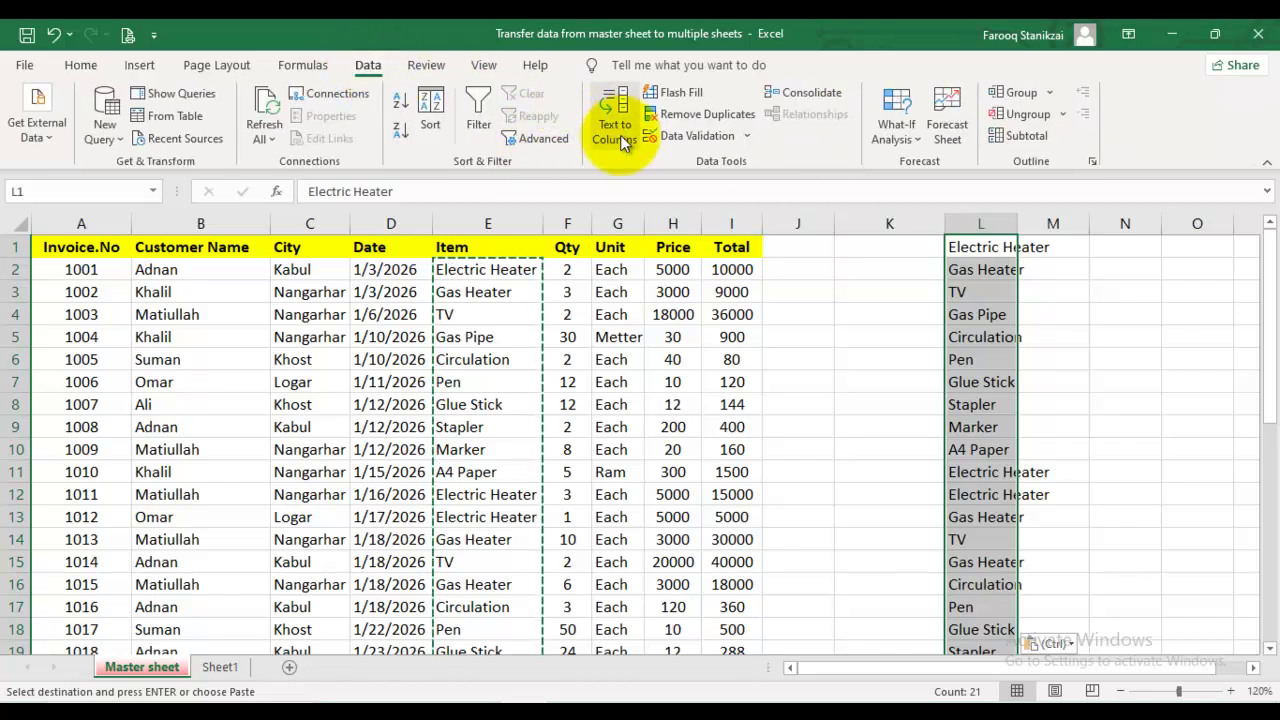
click(672, 114)
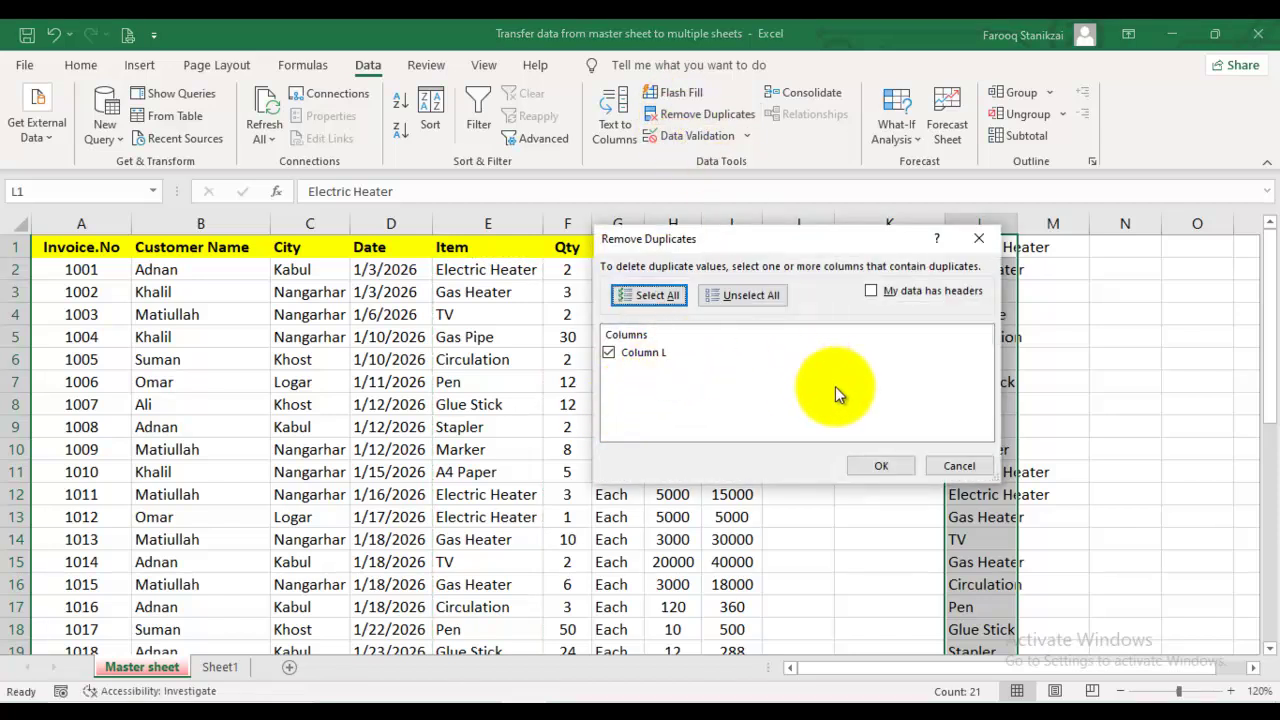
click(881, 466)
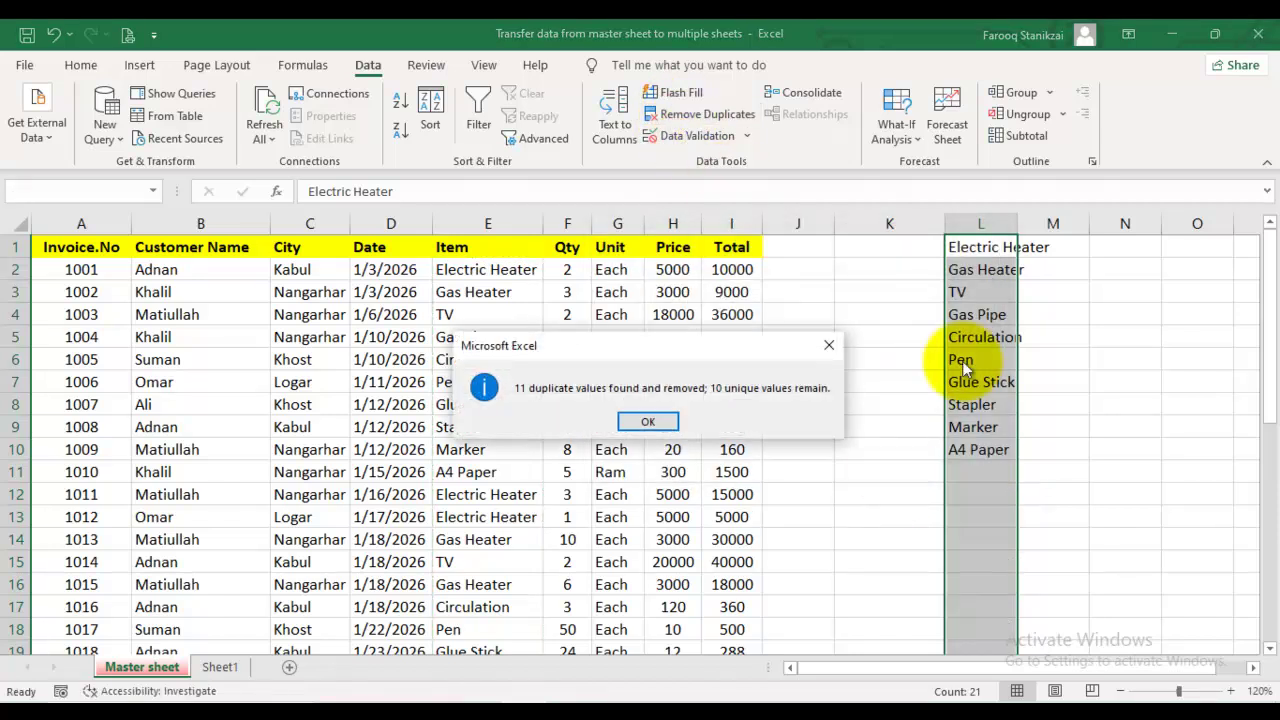
click(650, 422)
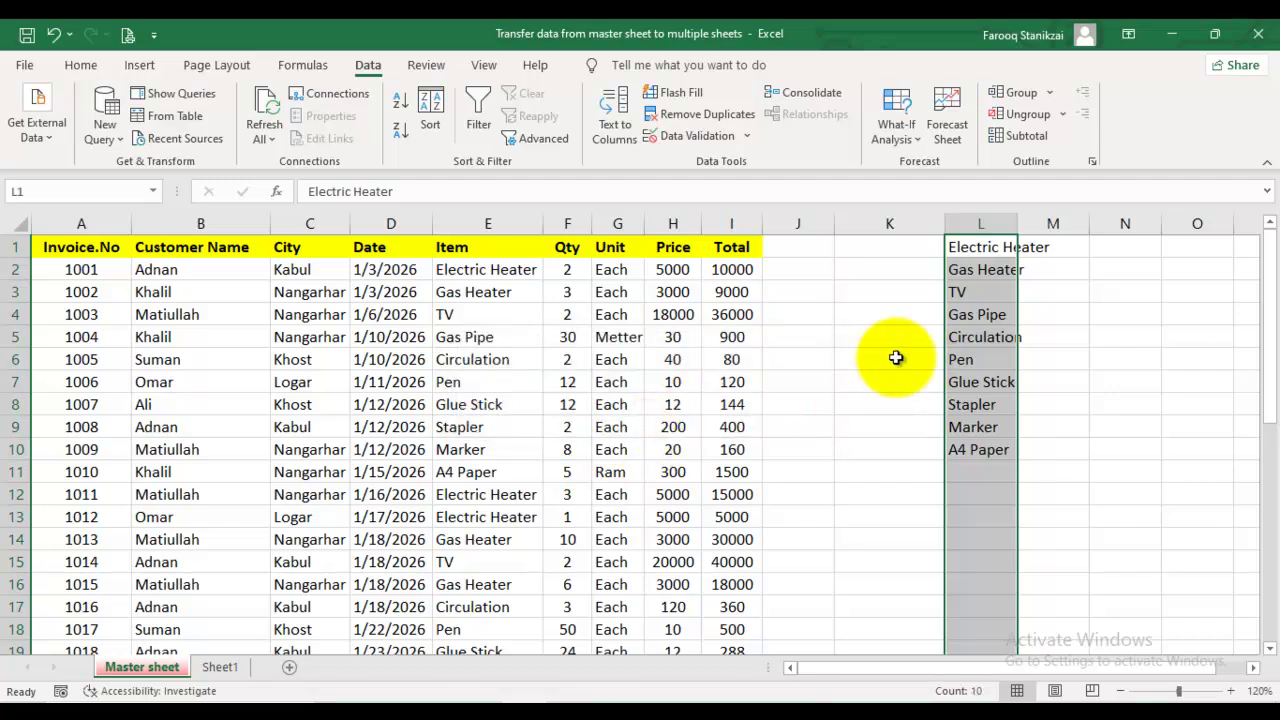
click(915, 357)
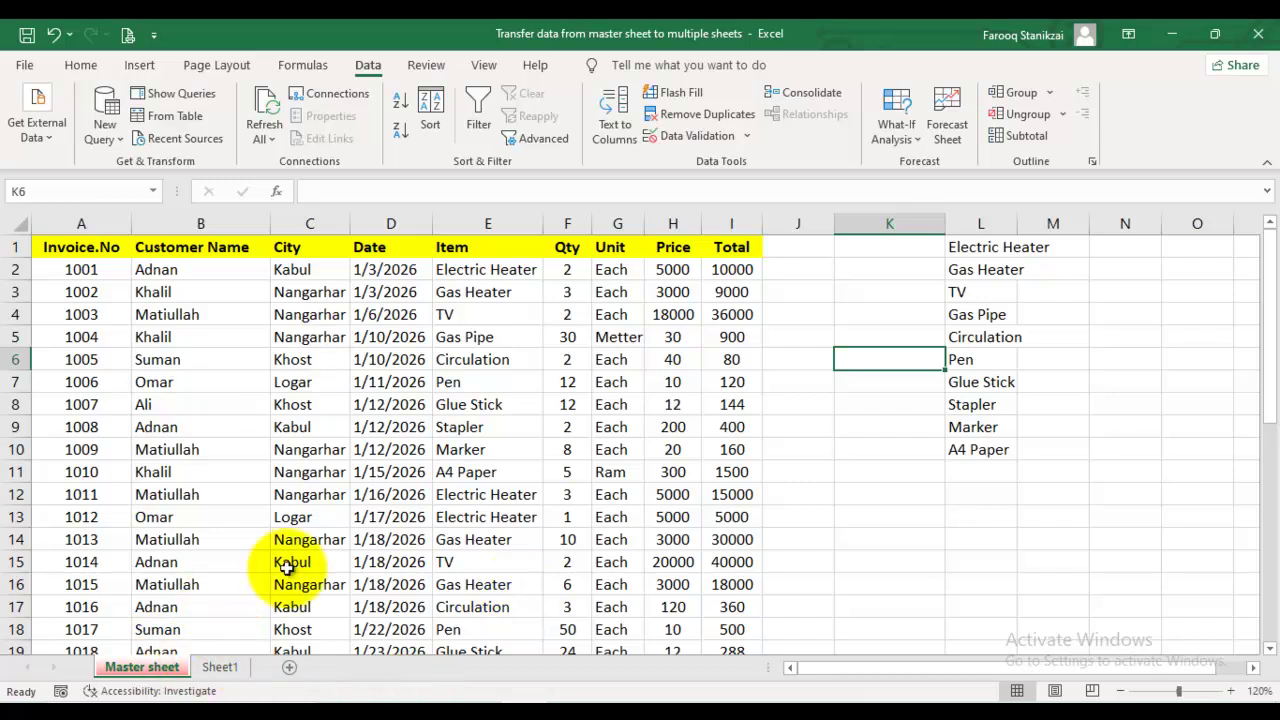
- Add List data validation to Sheet1 cell C1 with the source ='Master sheet'!$L$1:$L$10
click(218, 667)
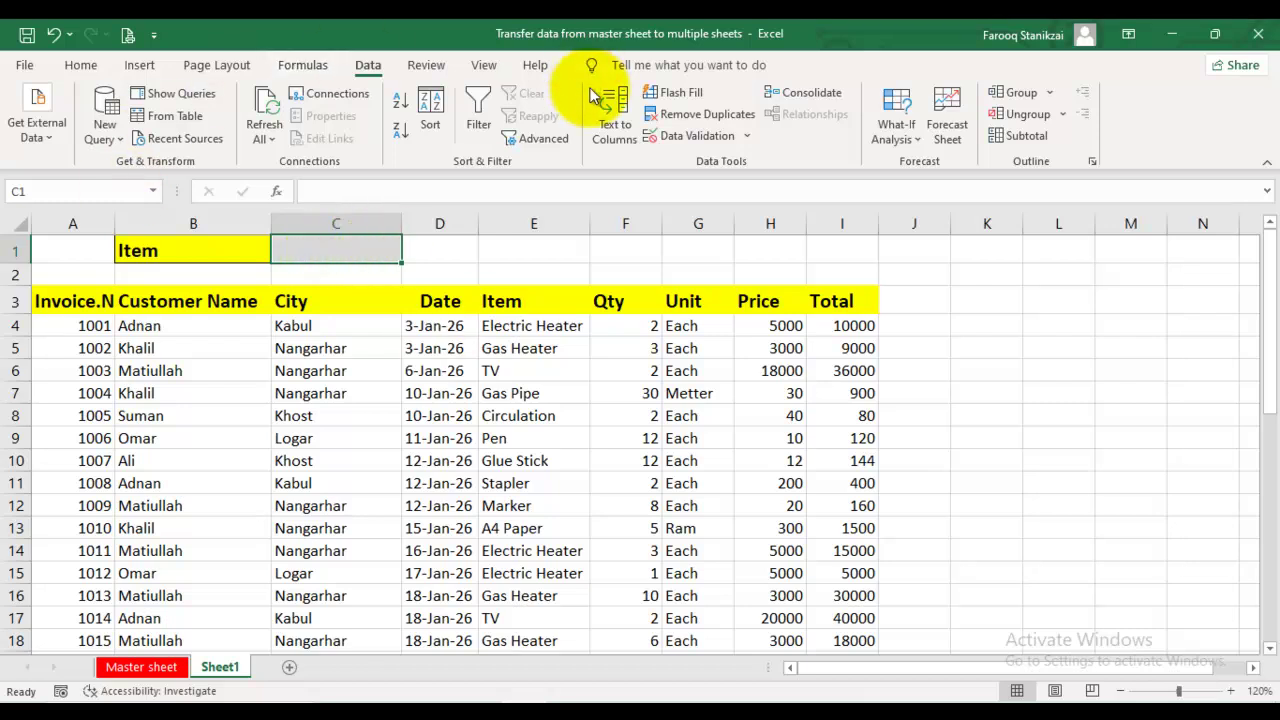
click(746, 136)
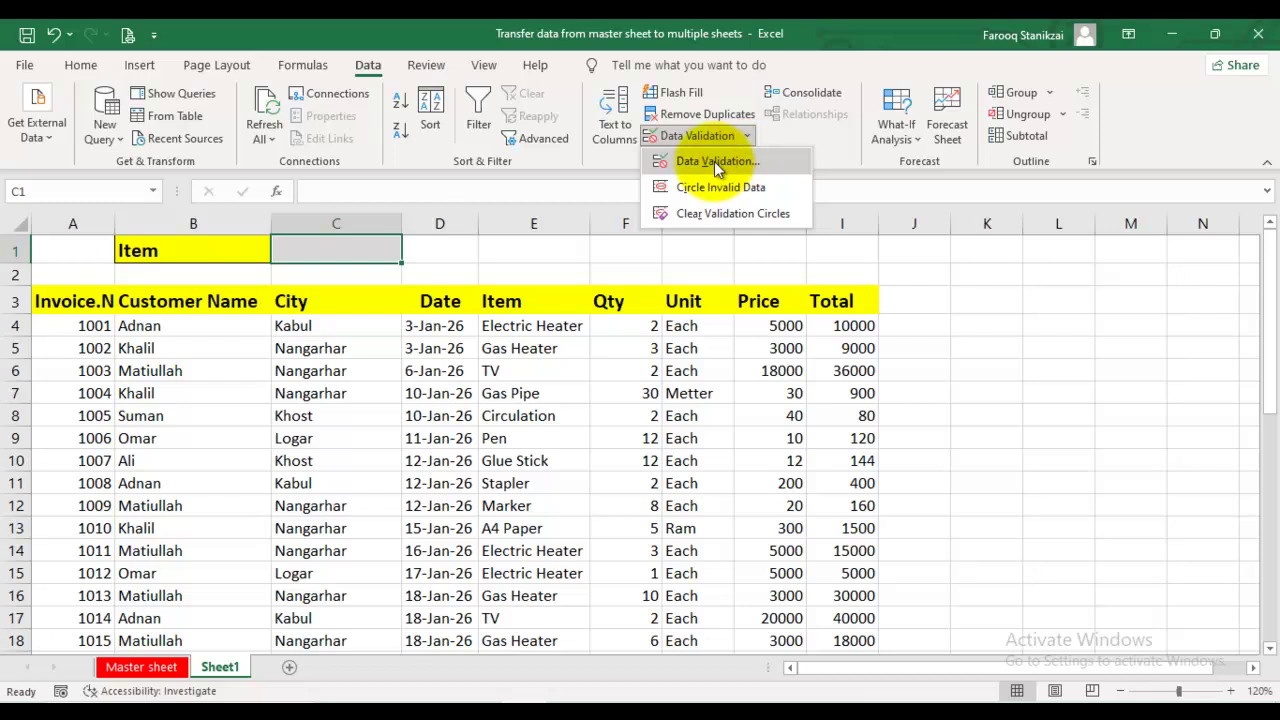
click(715, 163)
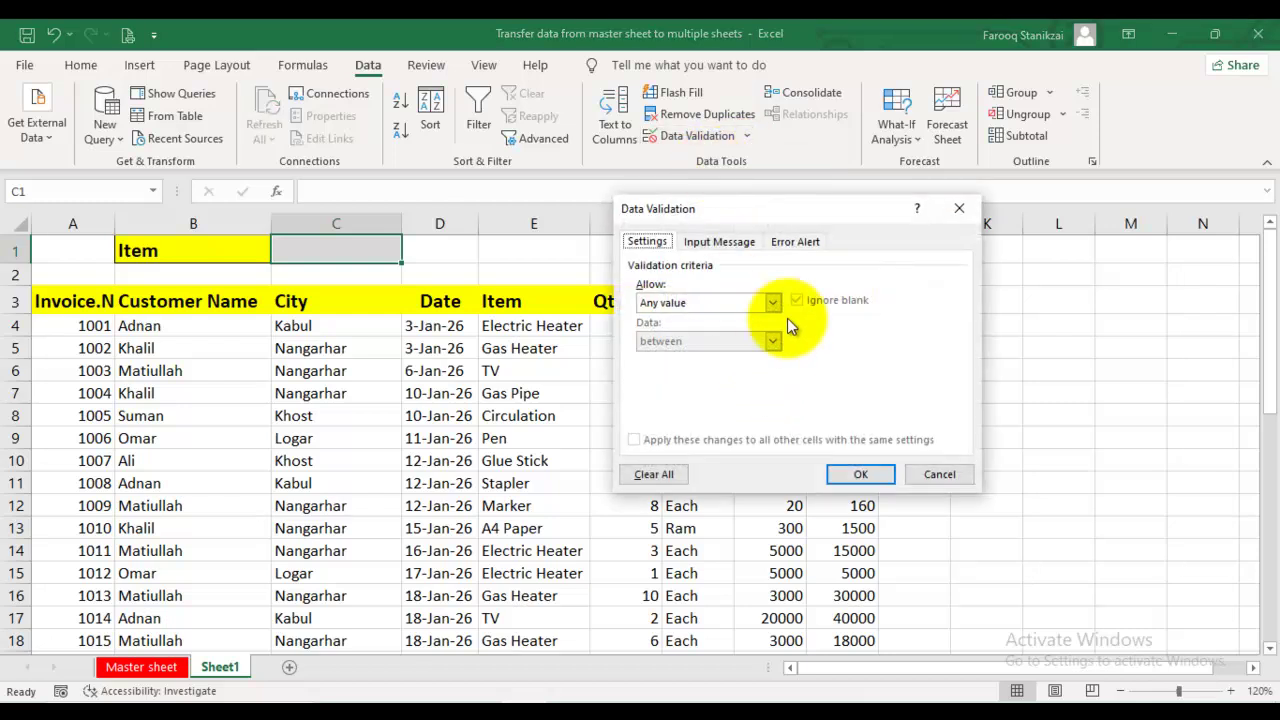
click(773, 302)
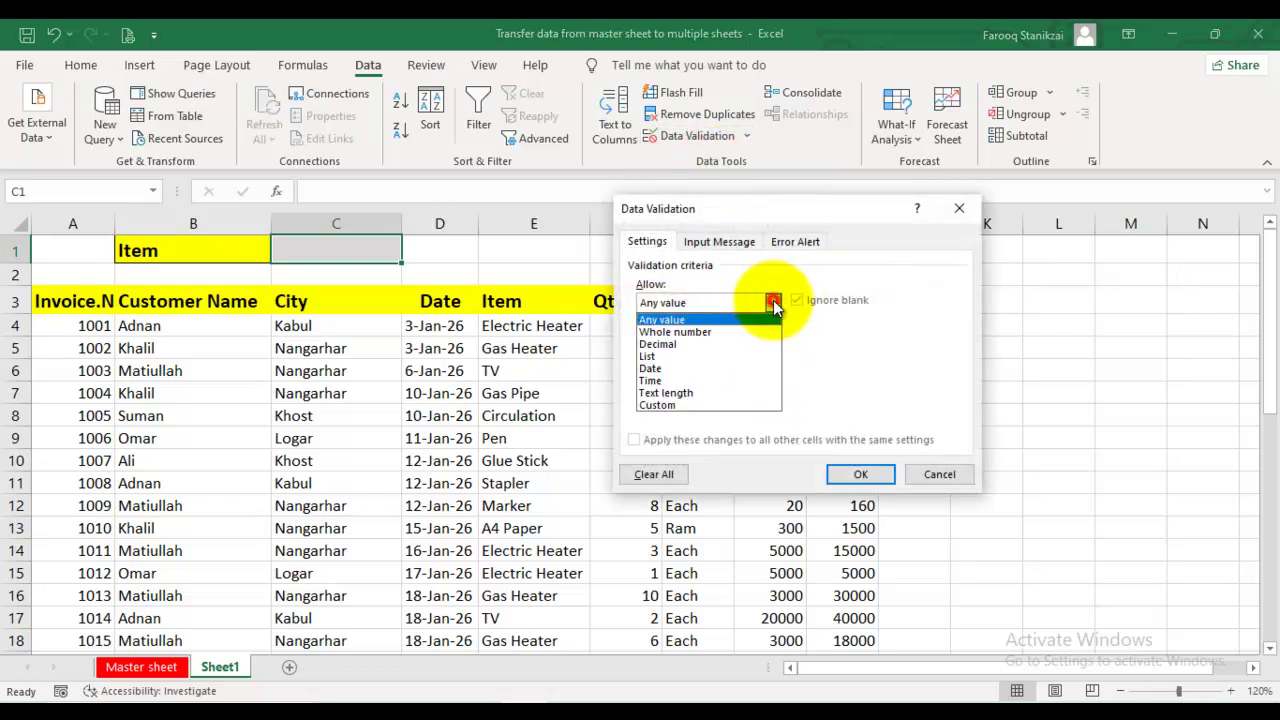
click(669, 357)
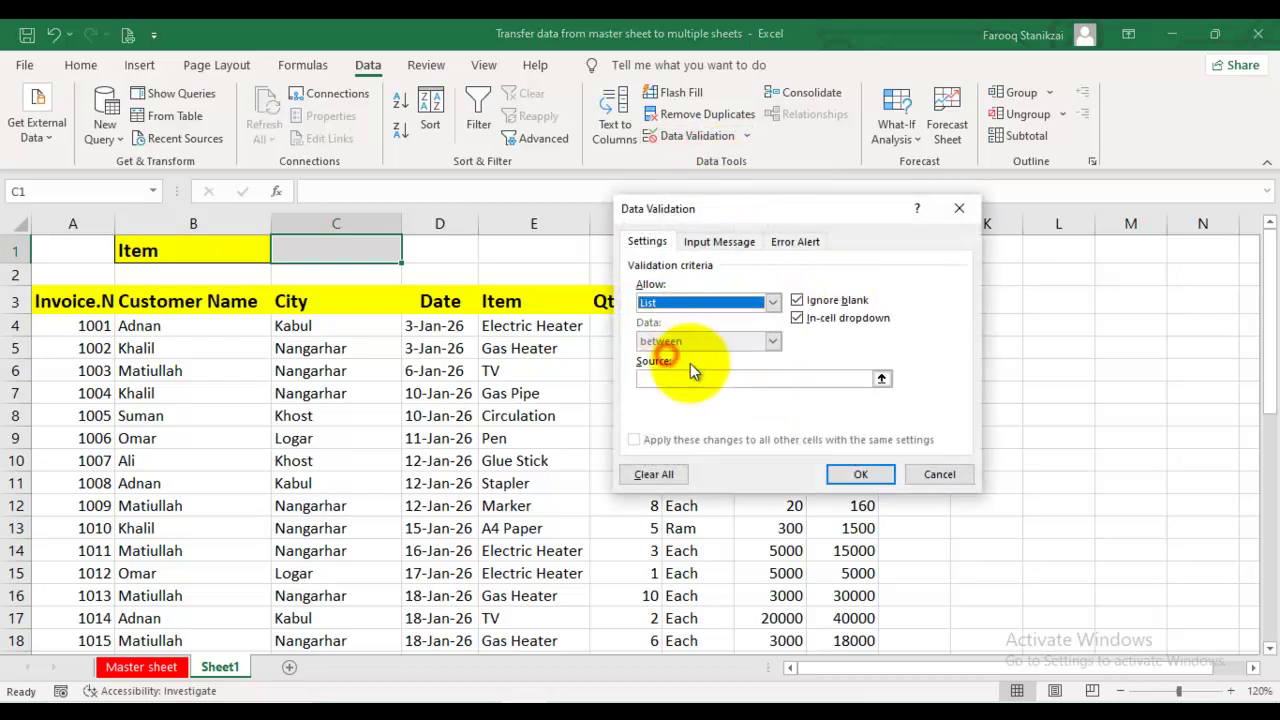
click(882, 379)
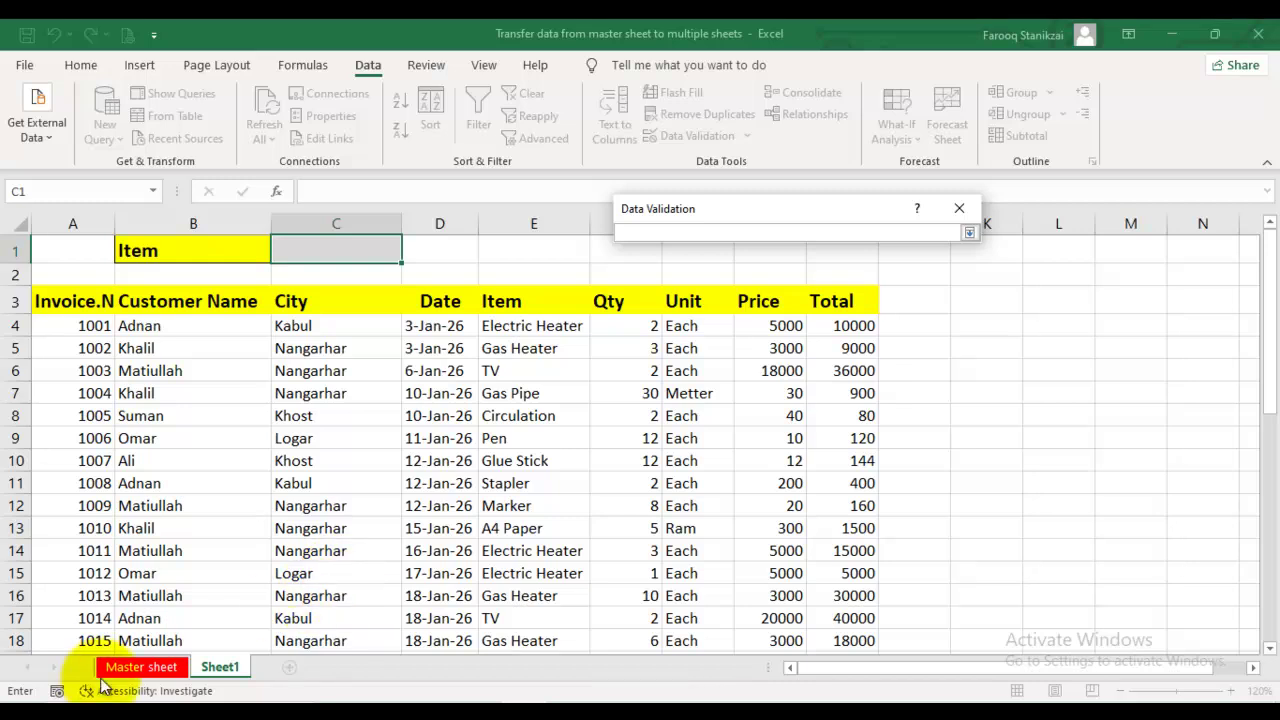
click(139, 667)
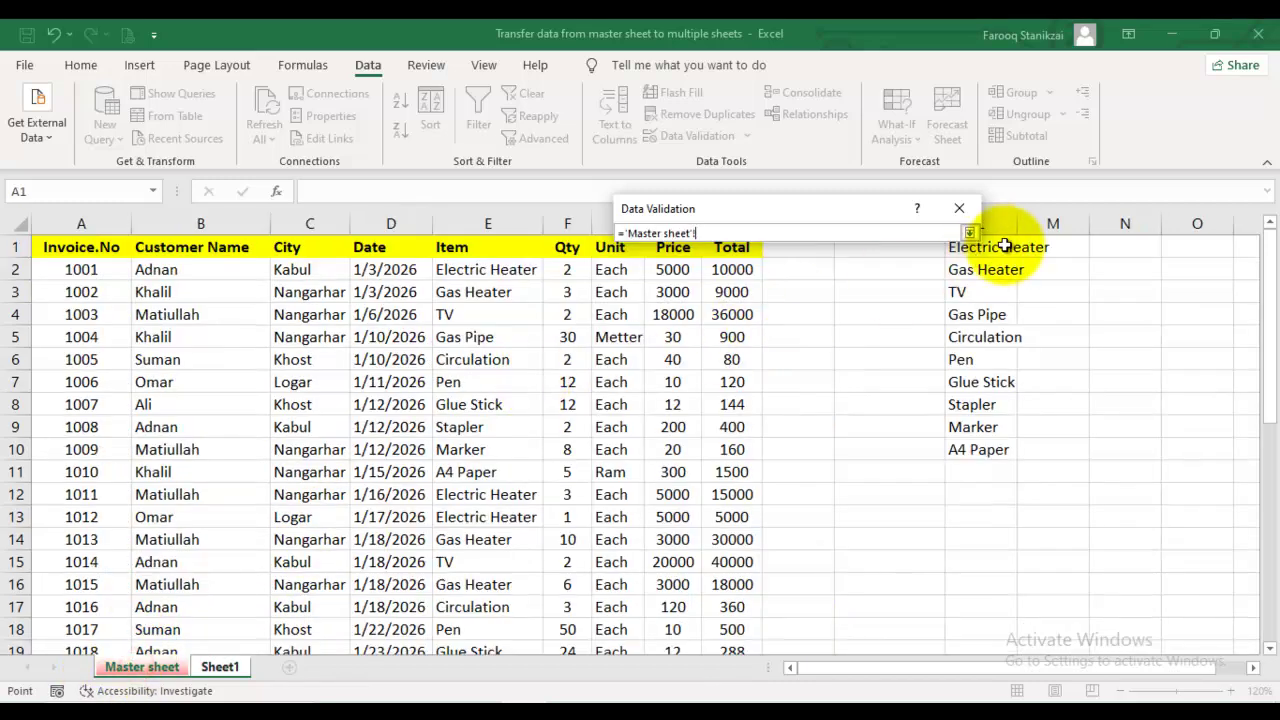
drag(1001, 253, 986, 449)
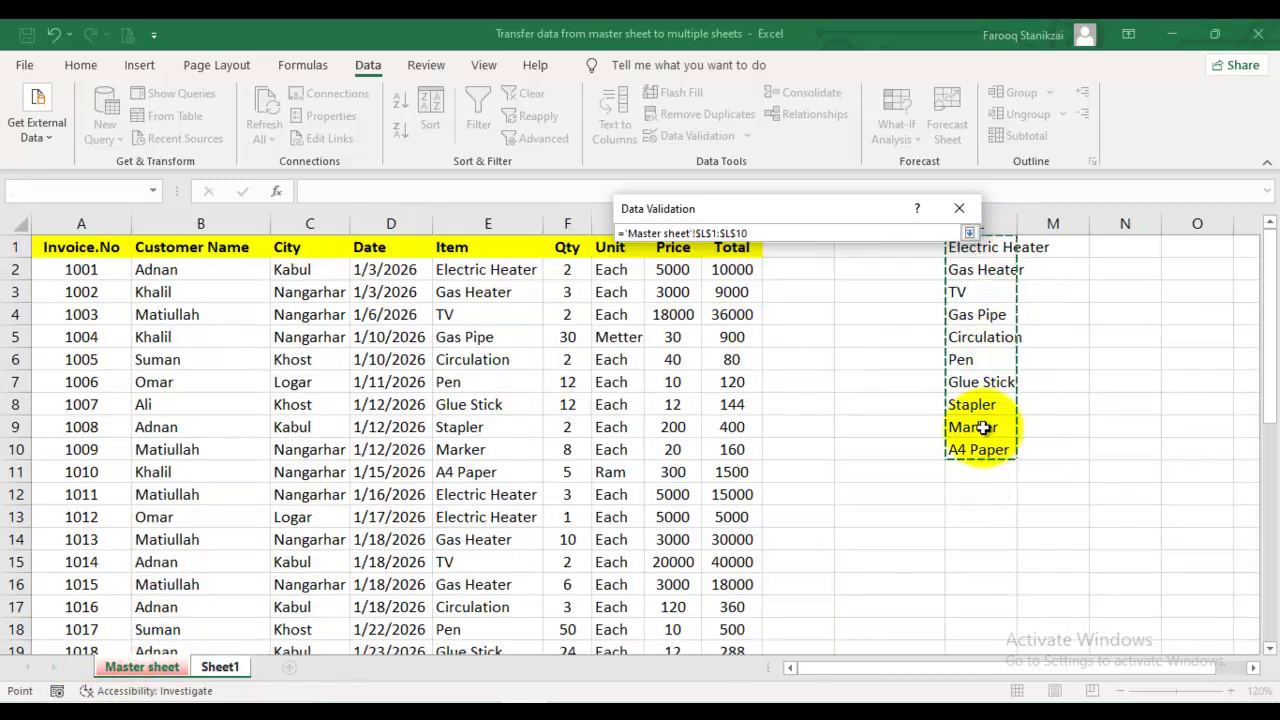
click(966, 234)
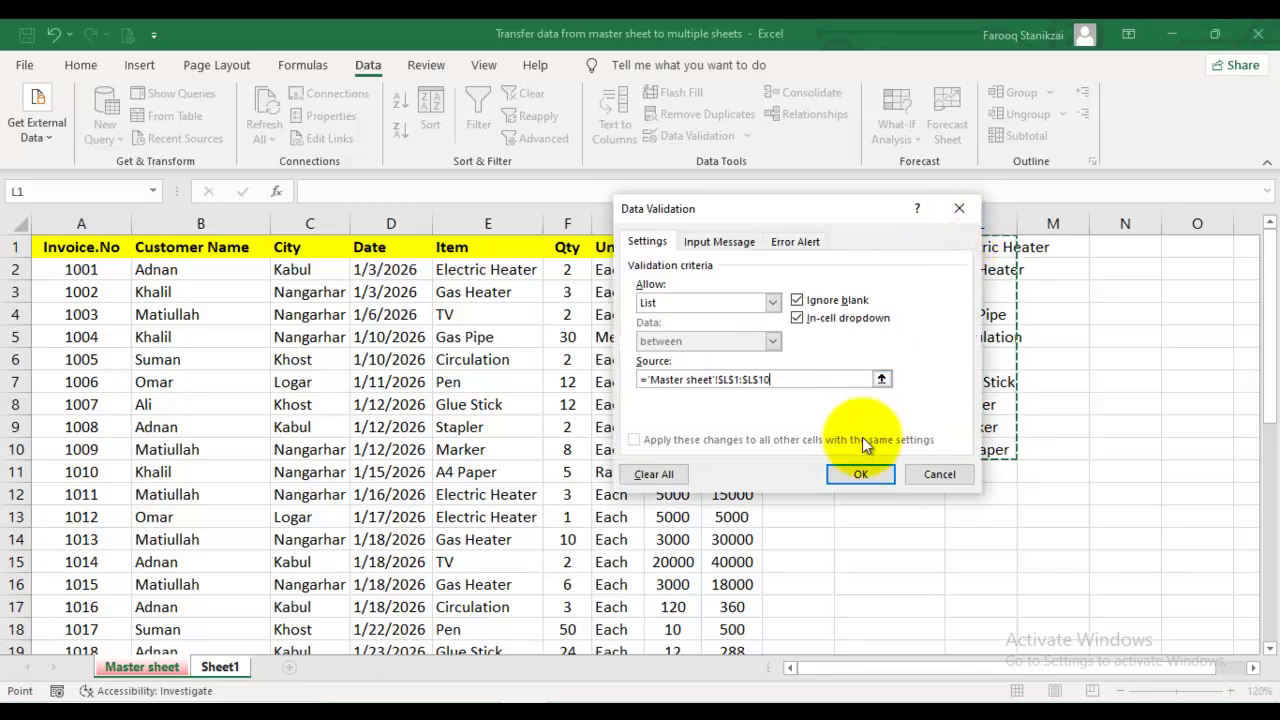
click(849, 468)
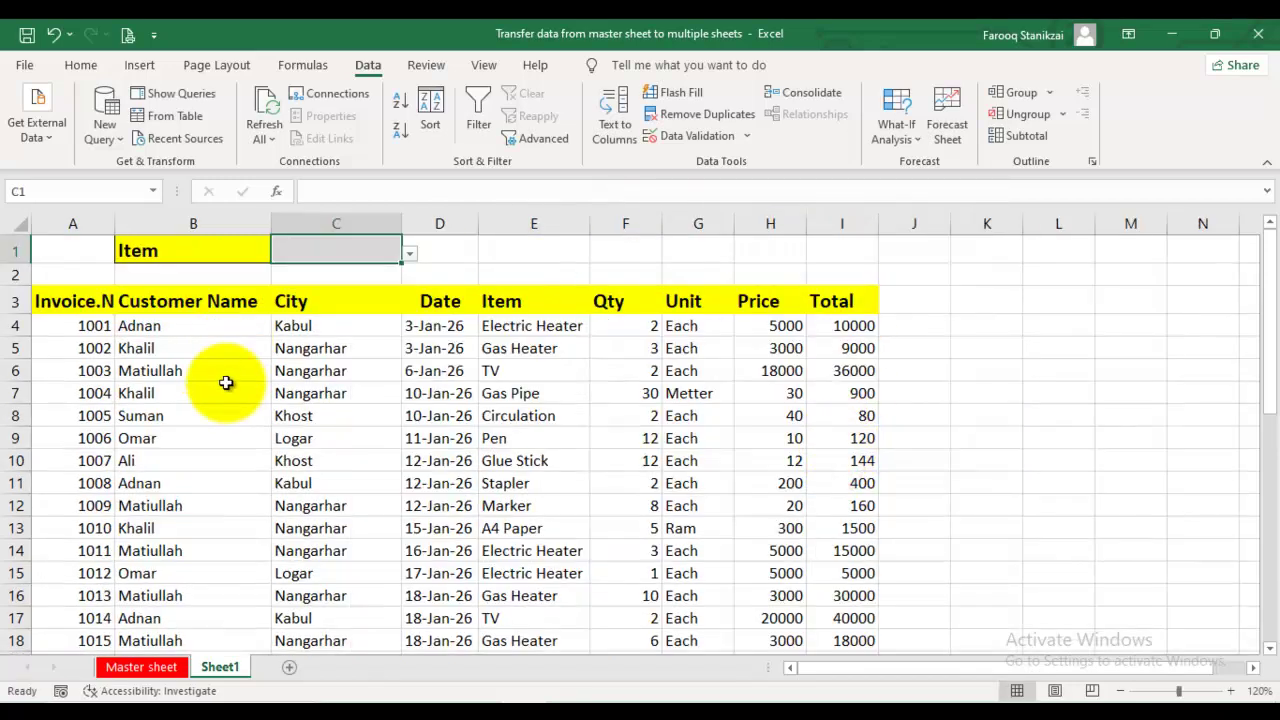
- Test the item dropdown in C1 with Electric Heater and Circulation, then set it to Pen
click(410, 256)
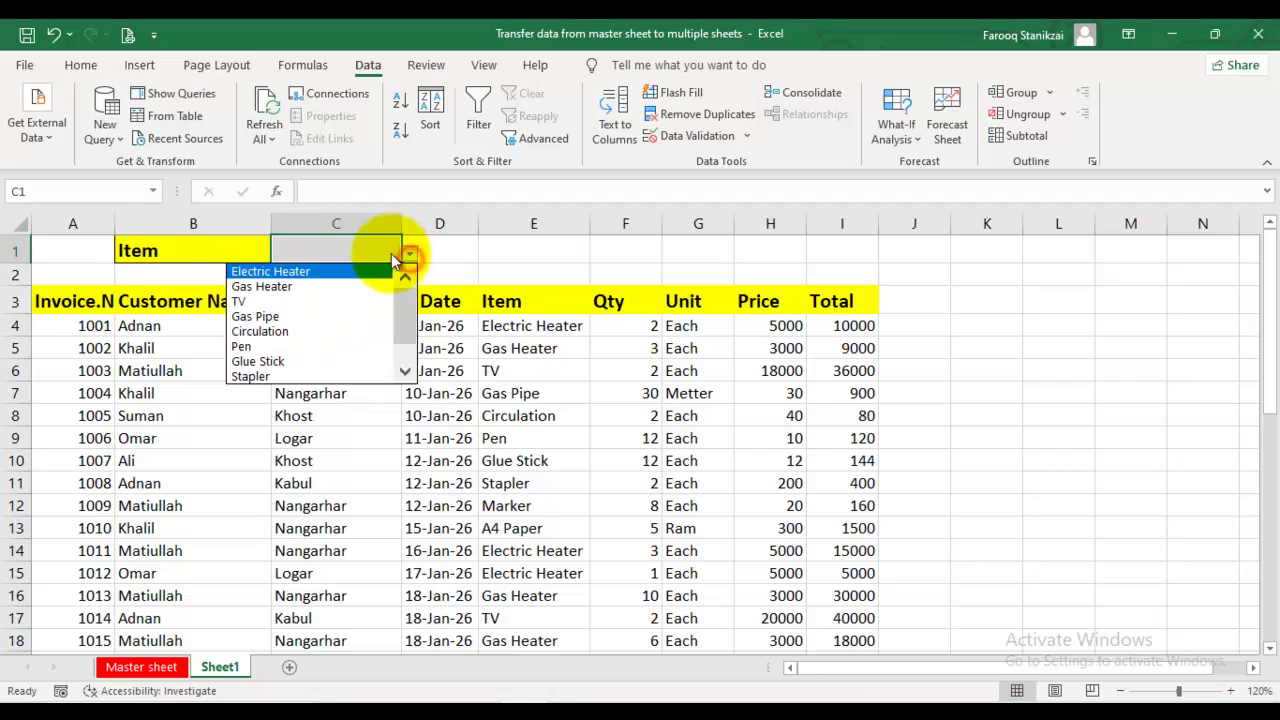
click(283, 274)
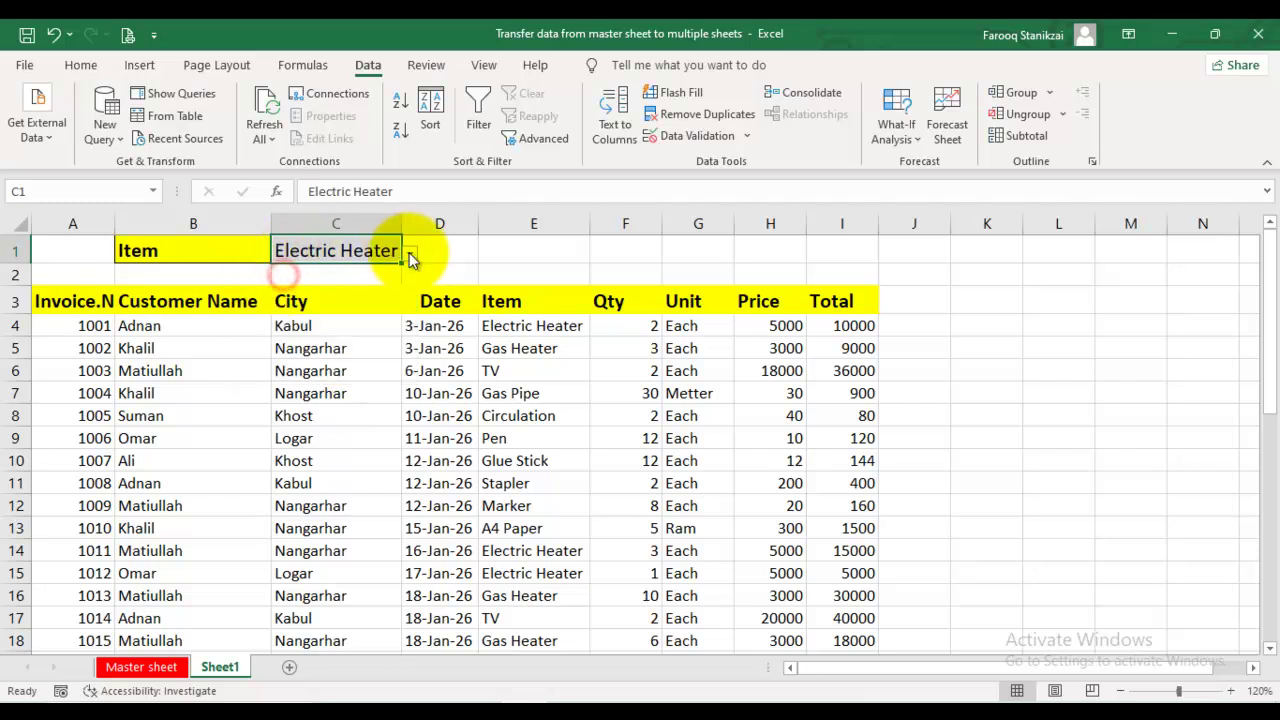
click(413, 257)
click(286, 326)
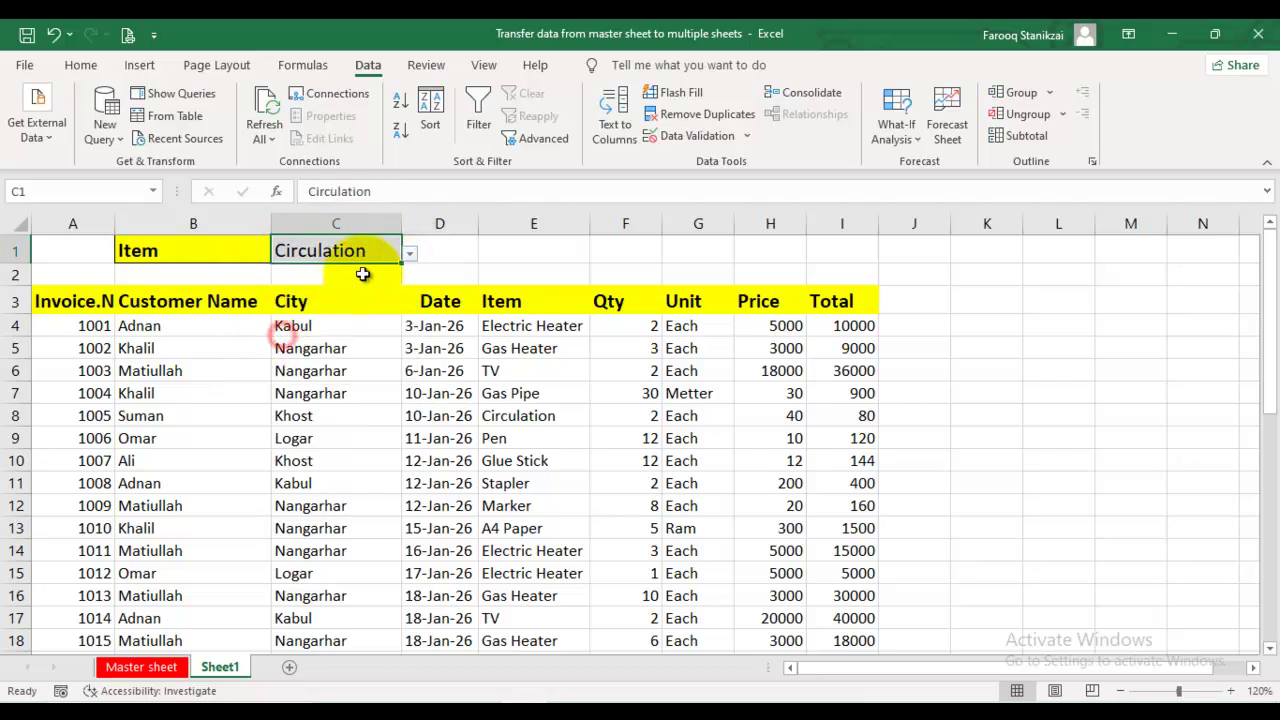
click(408, 256)
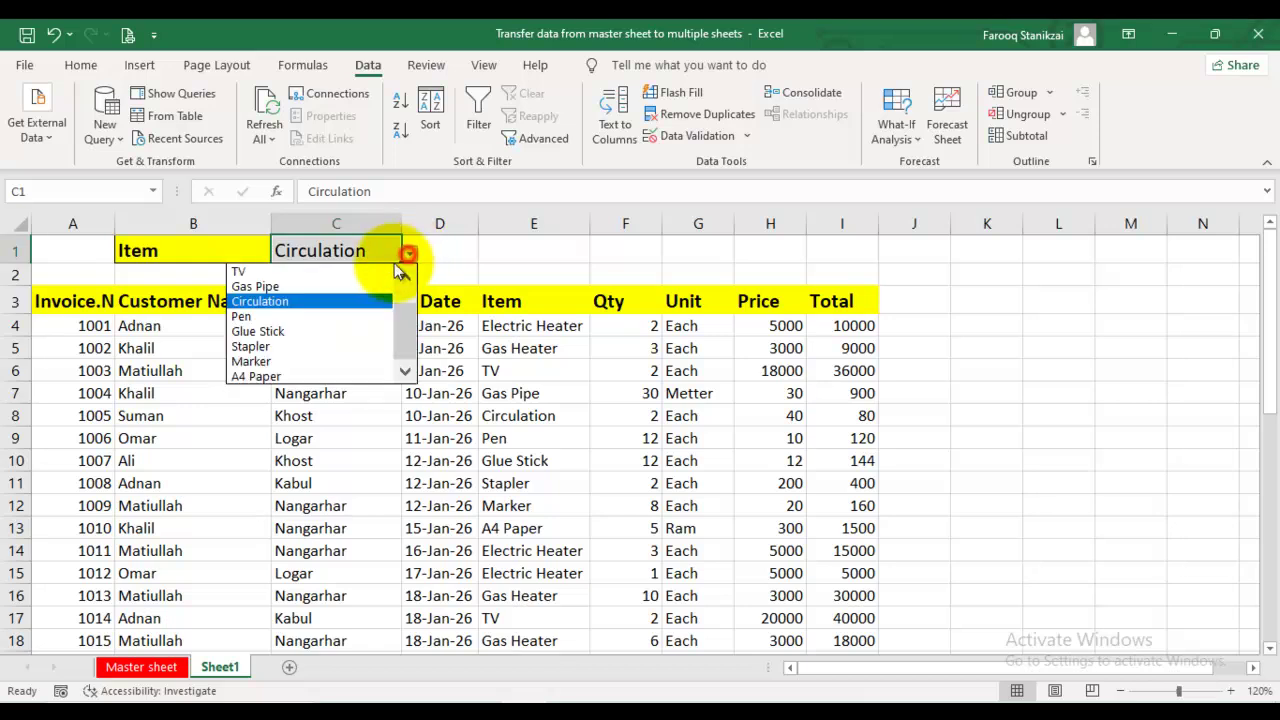
click(275, 319)
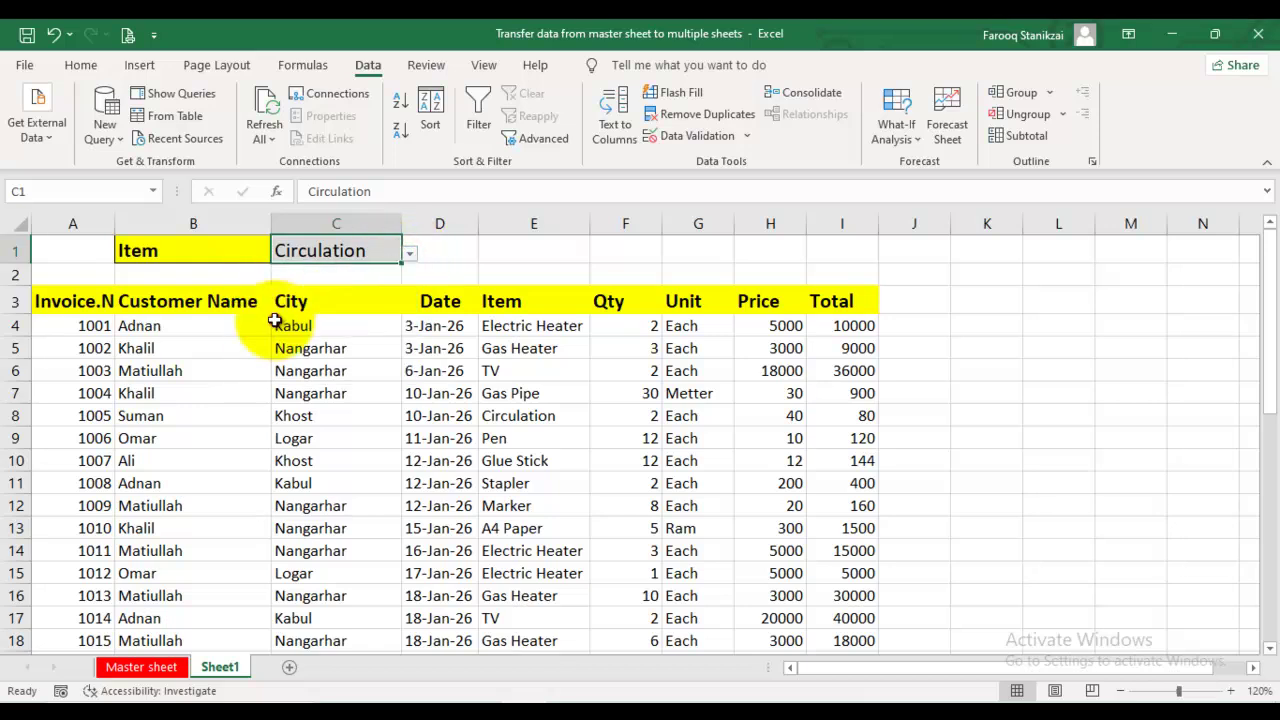
- Apply a filter to the Item column of the Sheet1 table, from header E3 down through row 40
click(558, 303)
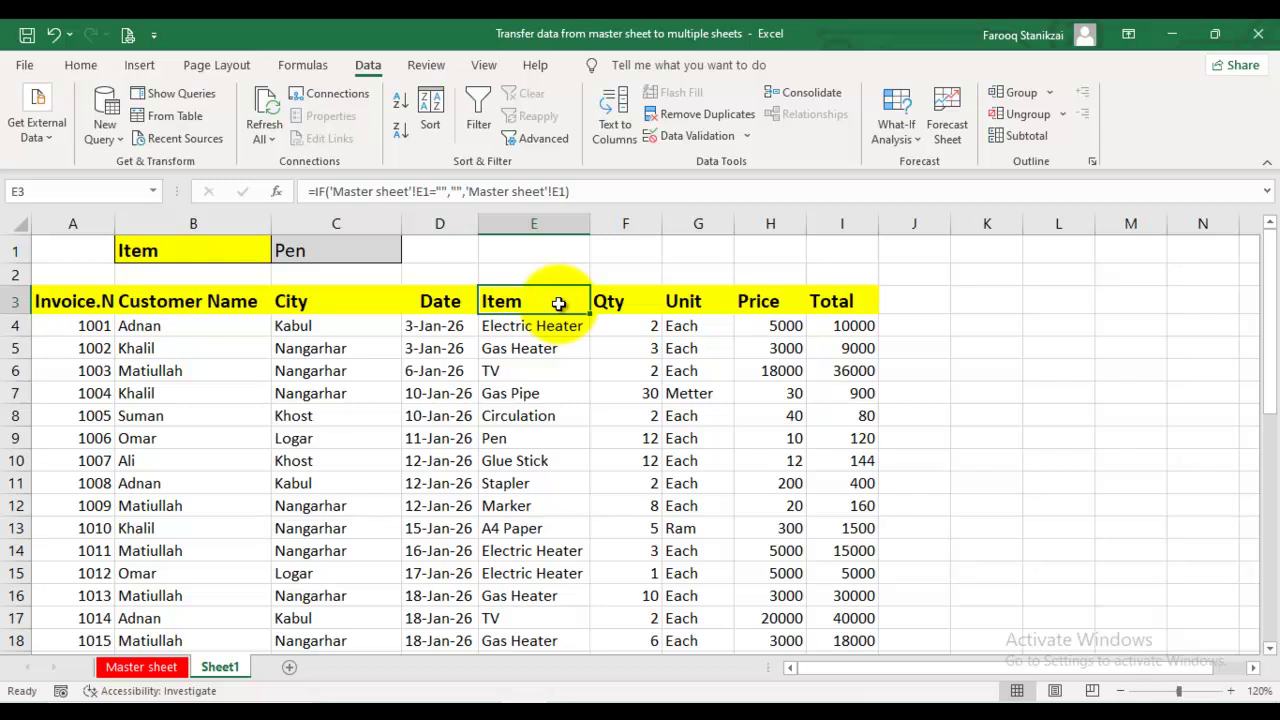
key(ctrl+shift+Down)
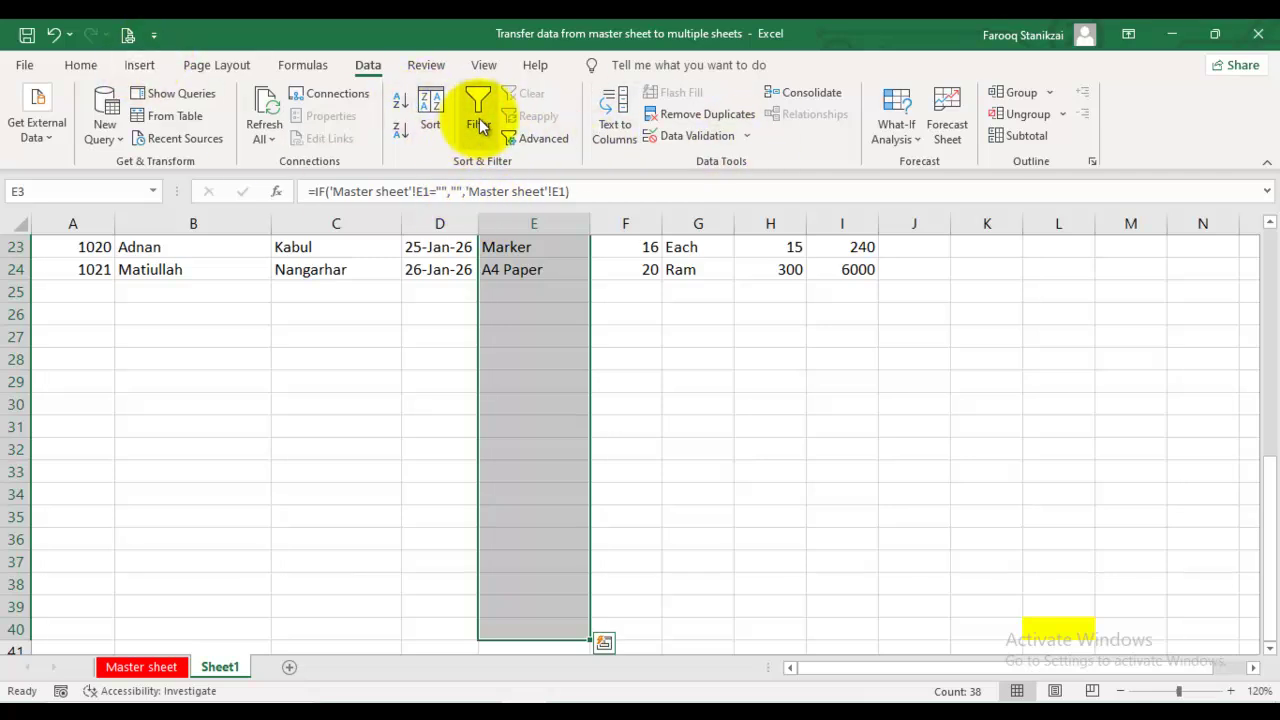
click(478, 118)
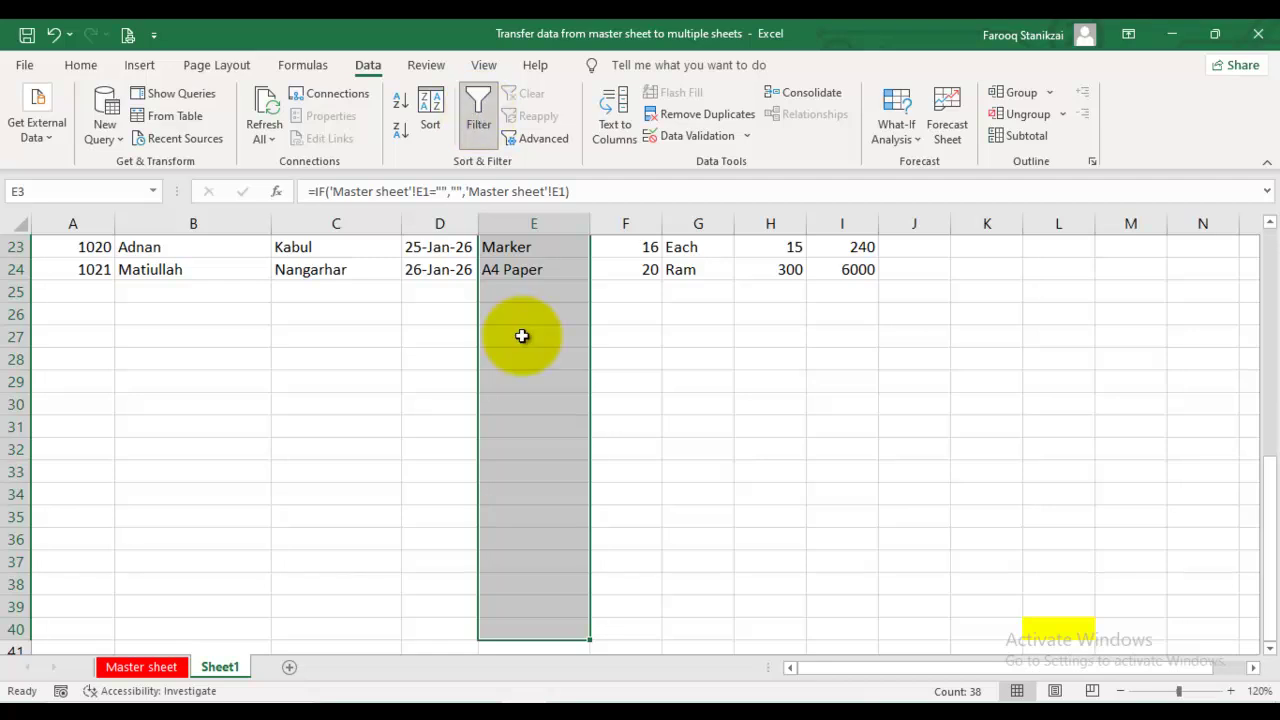
scroll(523, 325, up, 7)
click(614, 347)
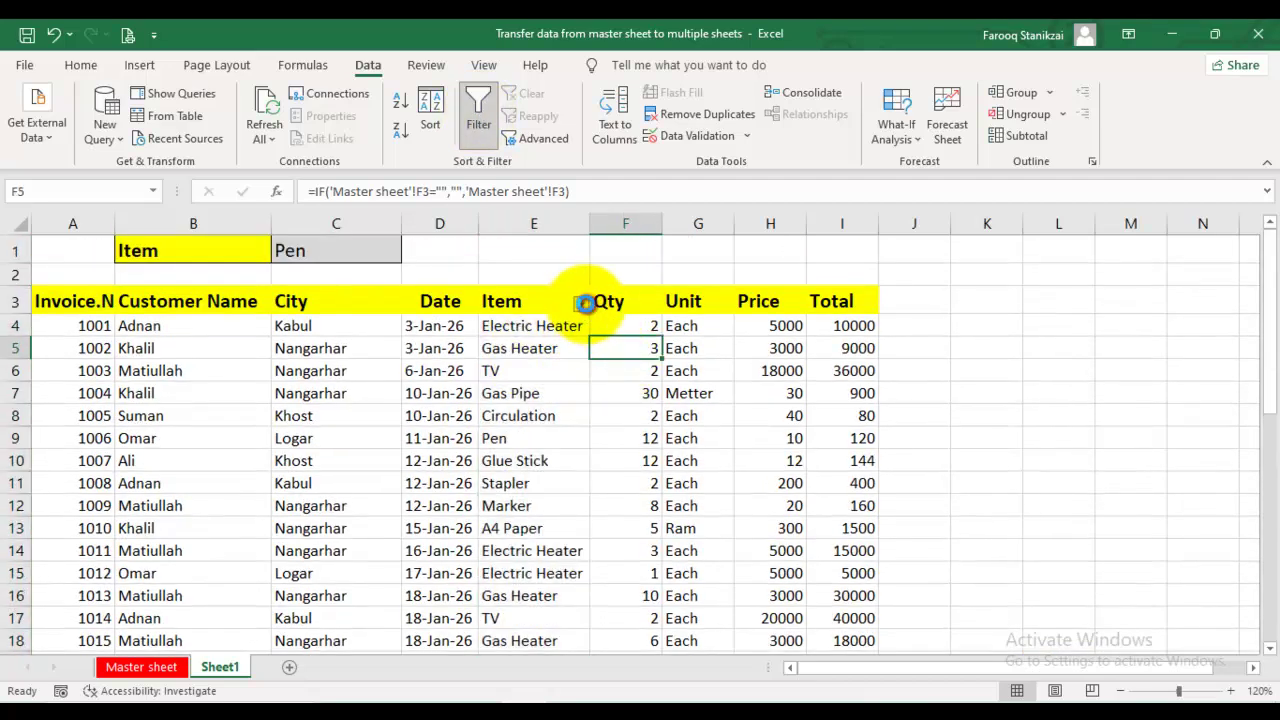
- Filter the Sheet1 table's Item column to show only Pen
click(582, 302)
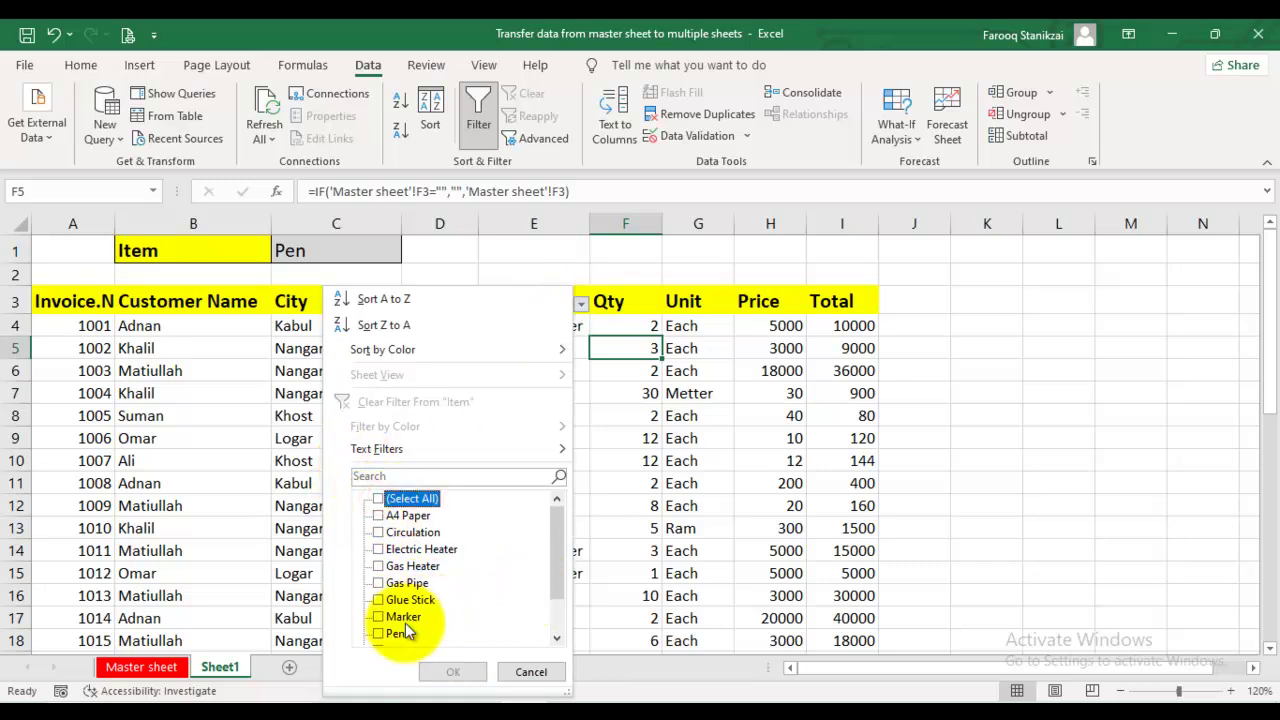
click(453, 672)
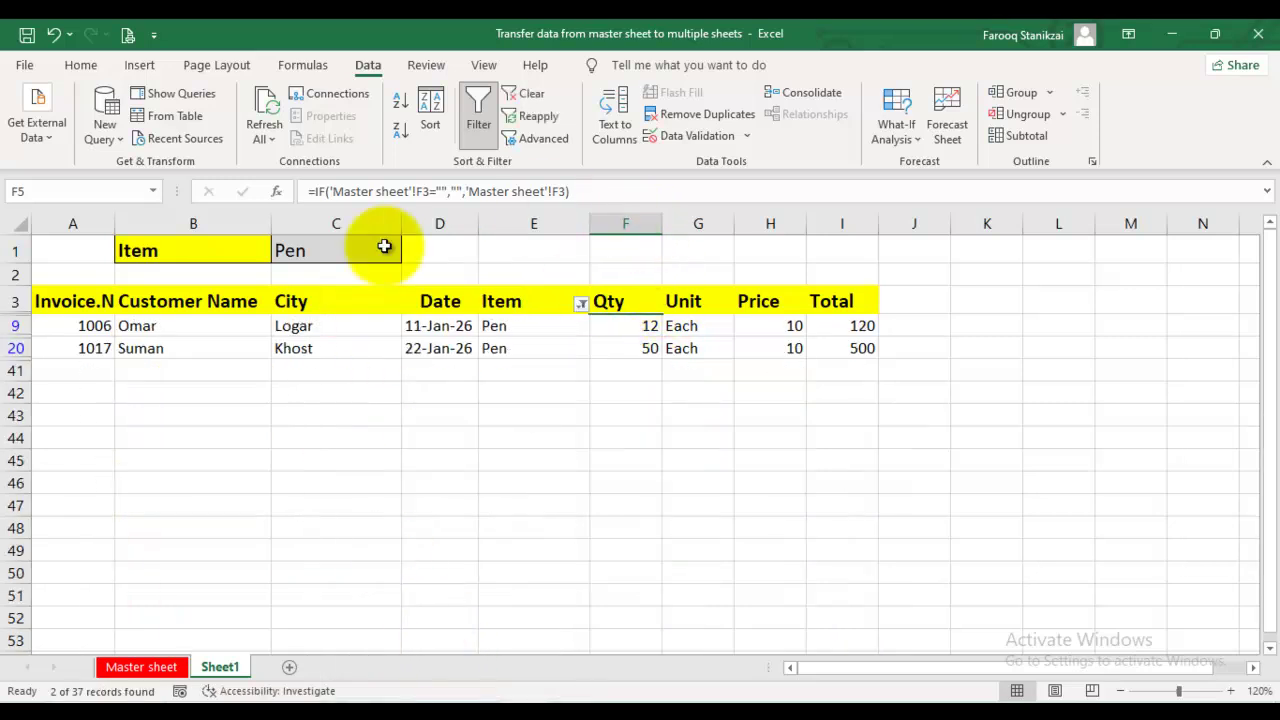
click(491, 452)
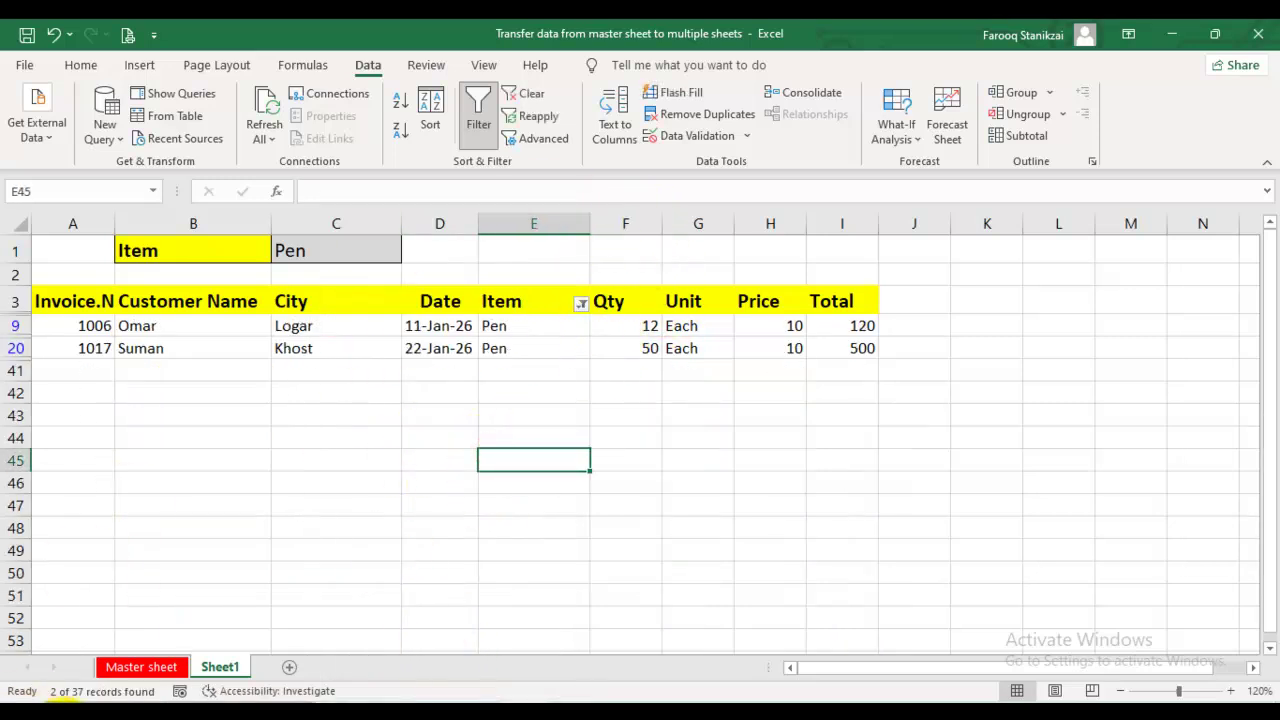
- Start a new record in Master sheet row 23 with the next invoice number, the customer's name, city Kabul and date 2/22/2026
click(143, 667)
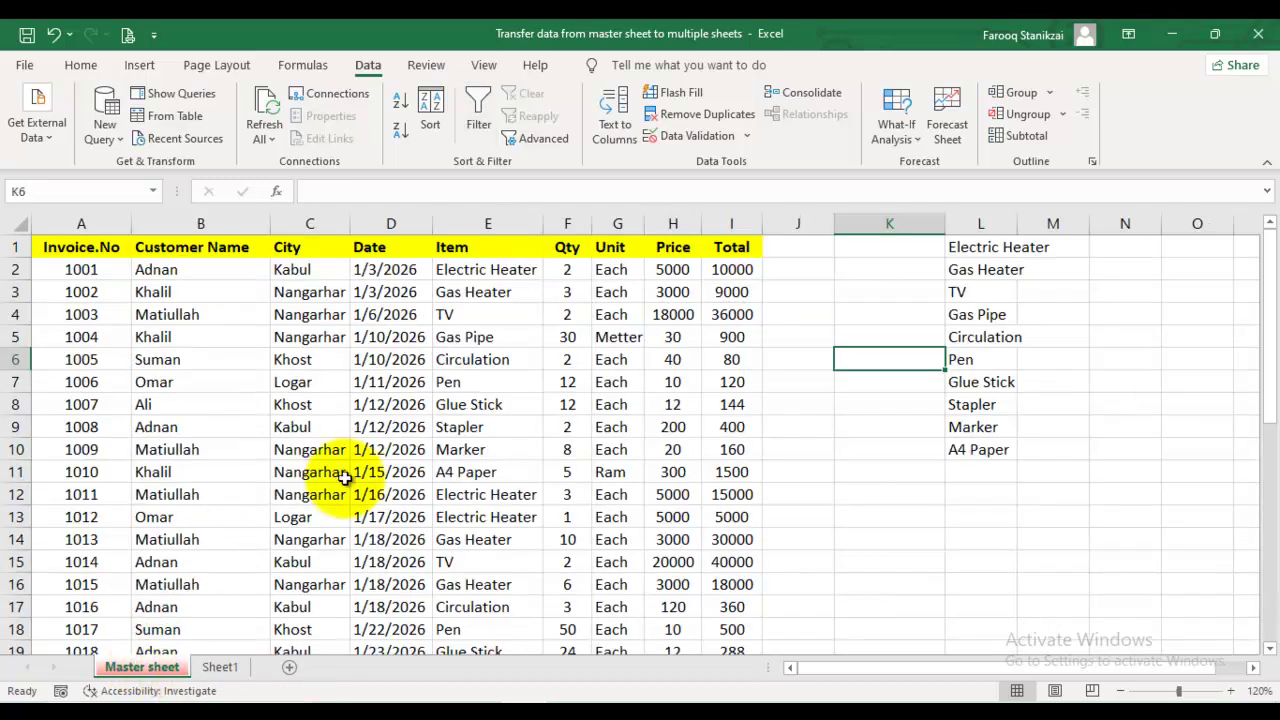
scroll(337, 475, down, 4)
click(222, 473)
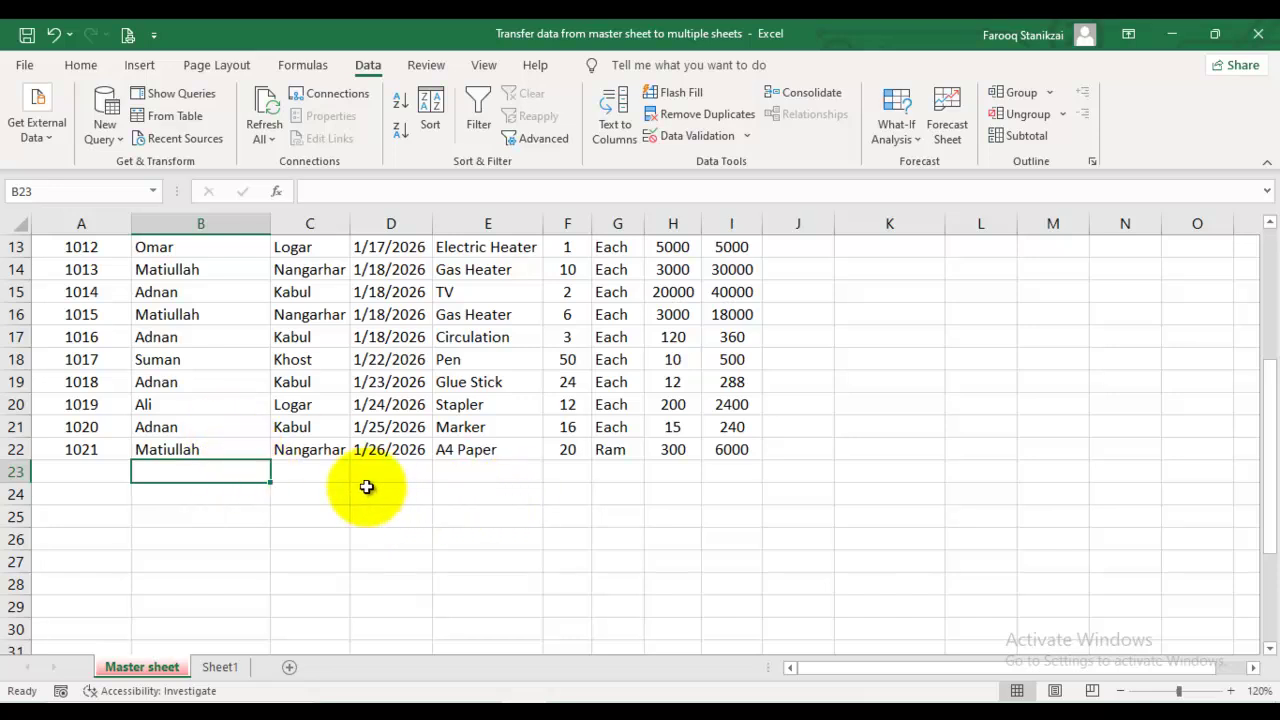
key(Left)
text(1)
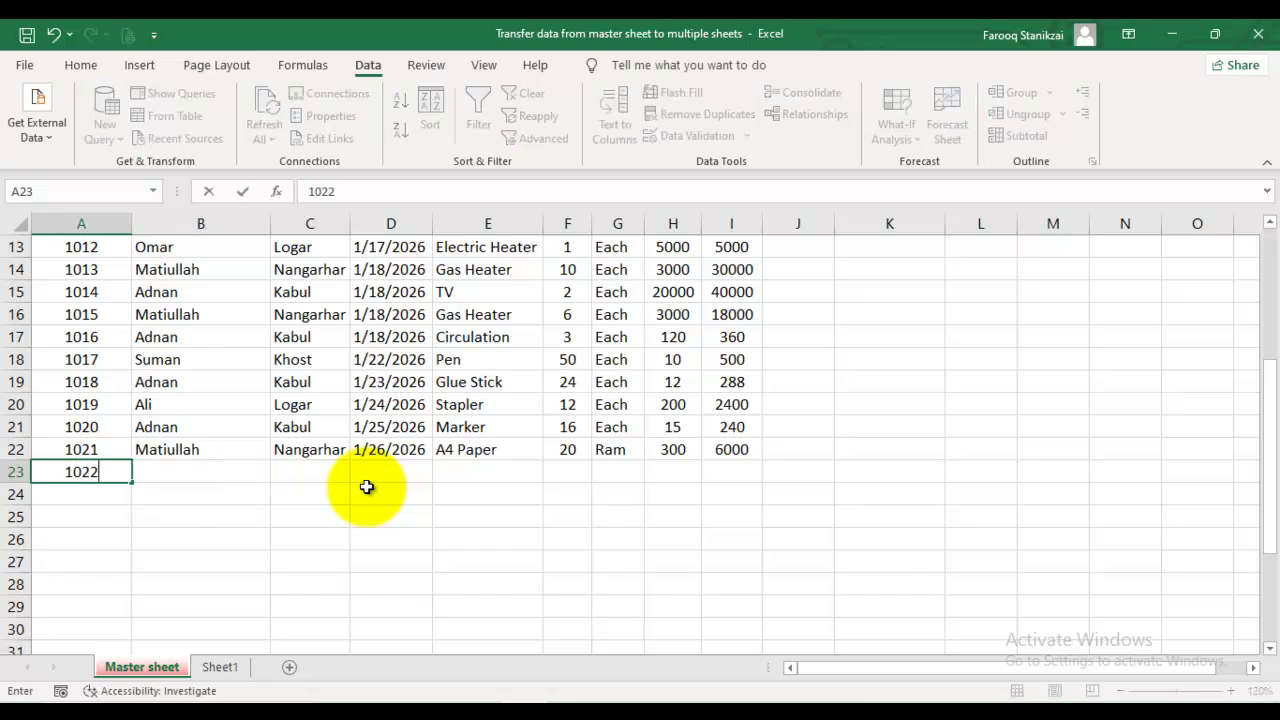
key(Tab)
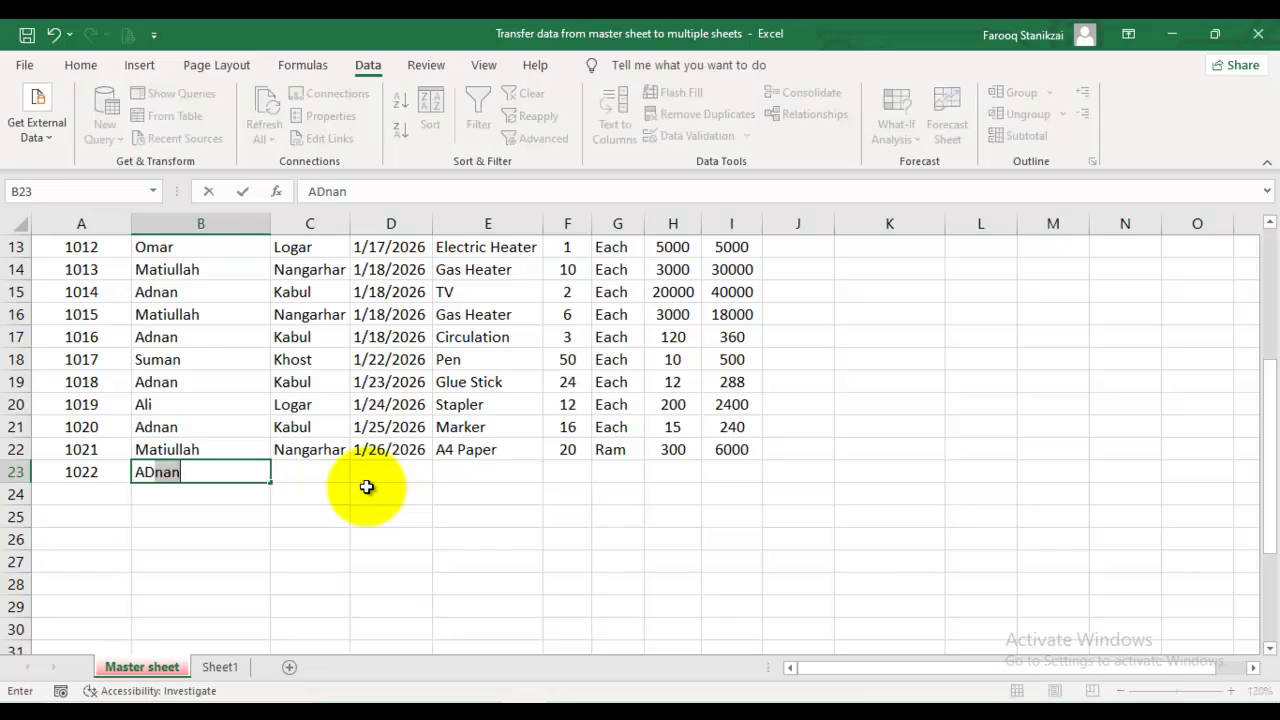
key(Tab)
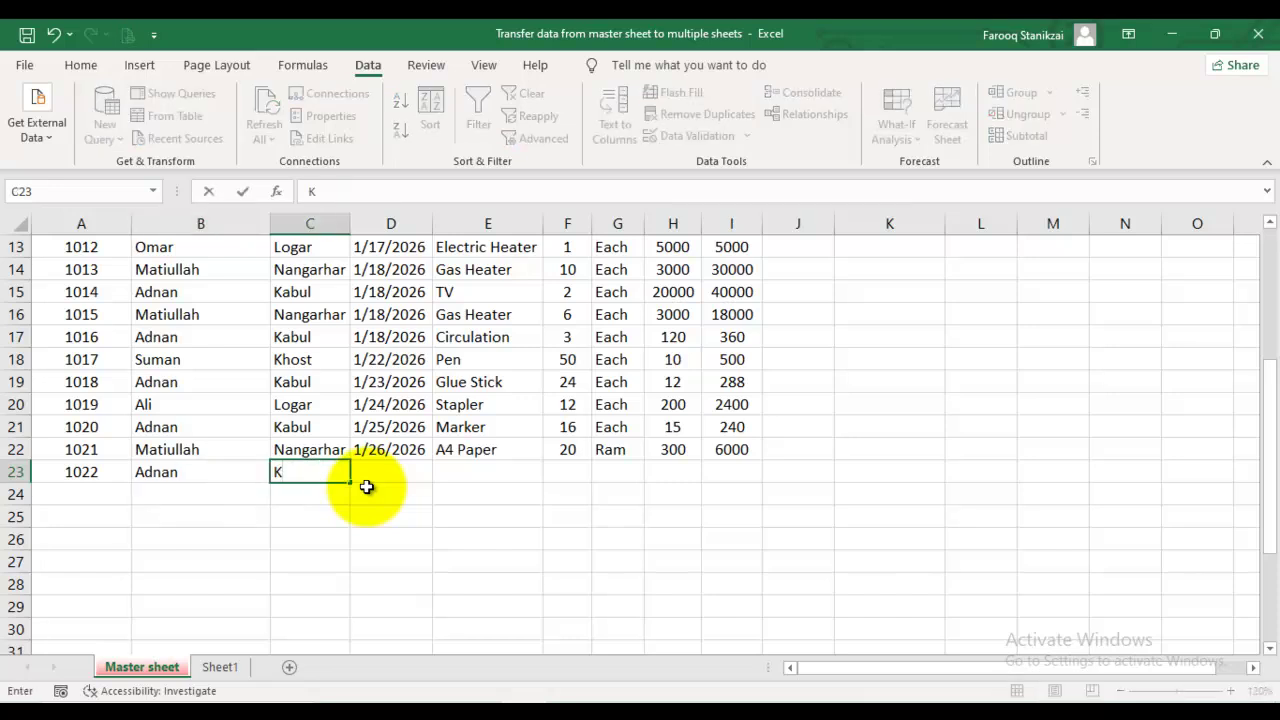
text(K)
key(Tab)
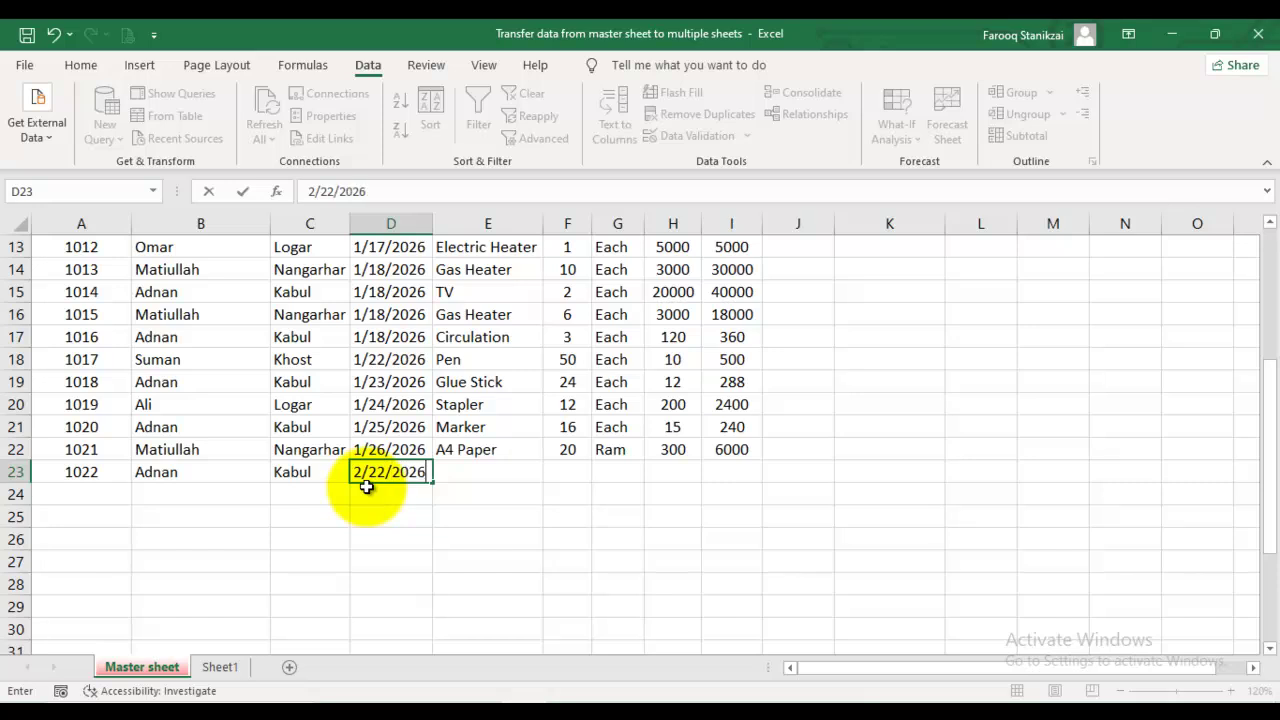
key(Tab)
- Enter Pen as the new record's item in E23, capitalised like the existing Pen entries
text(PEn)
key(BackSpace)
text(N)
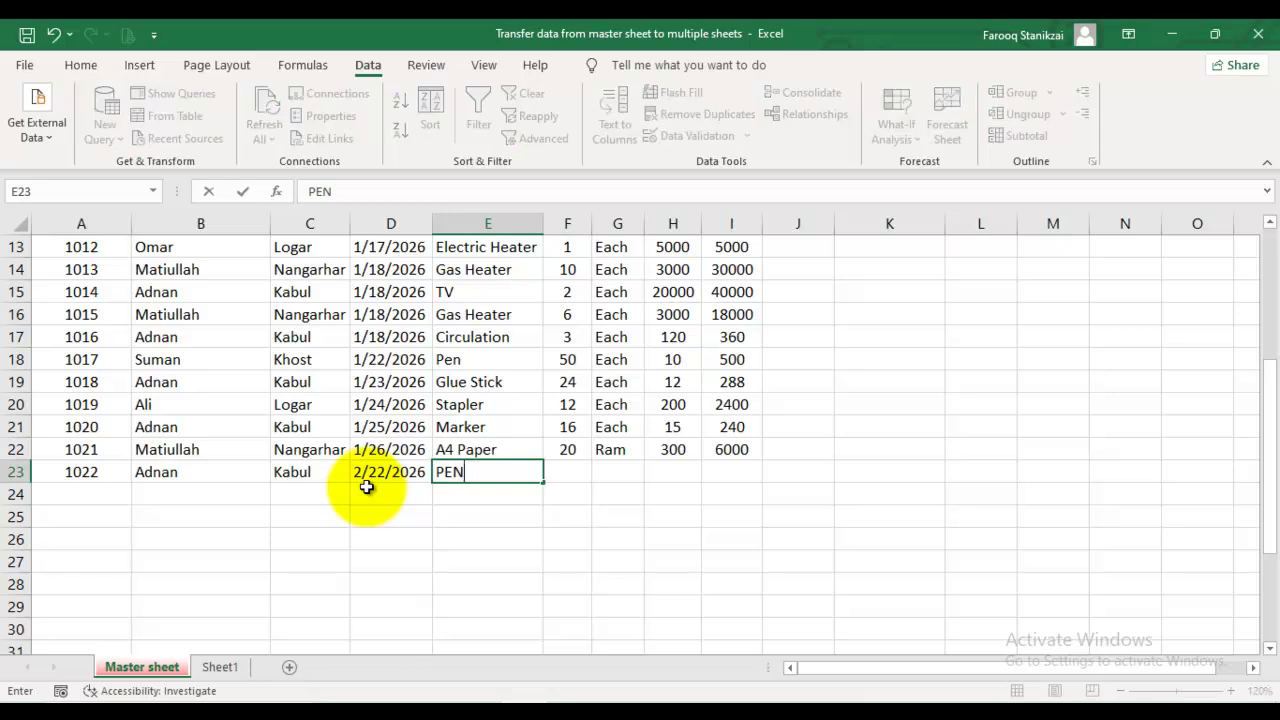
key(Tab)
key(shift+Tab)
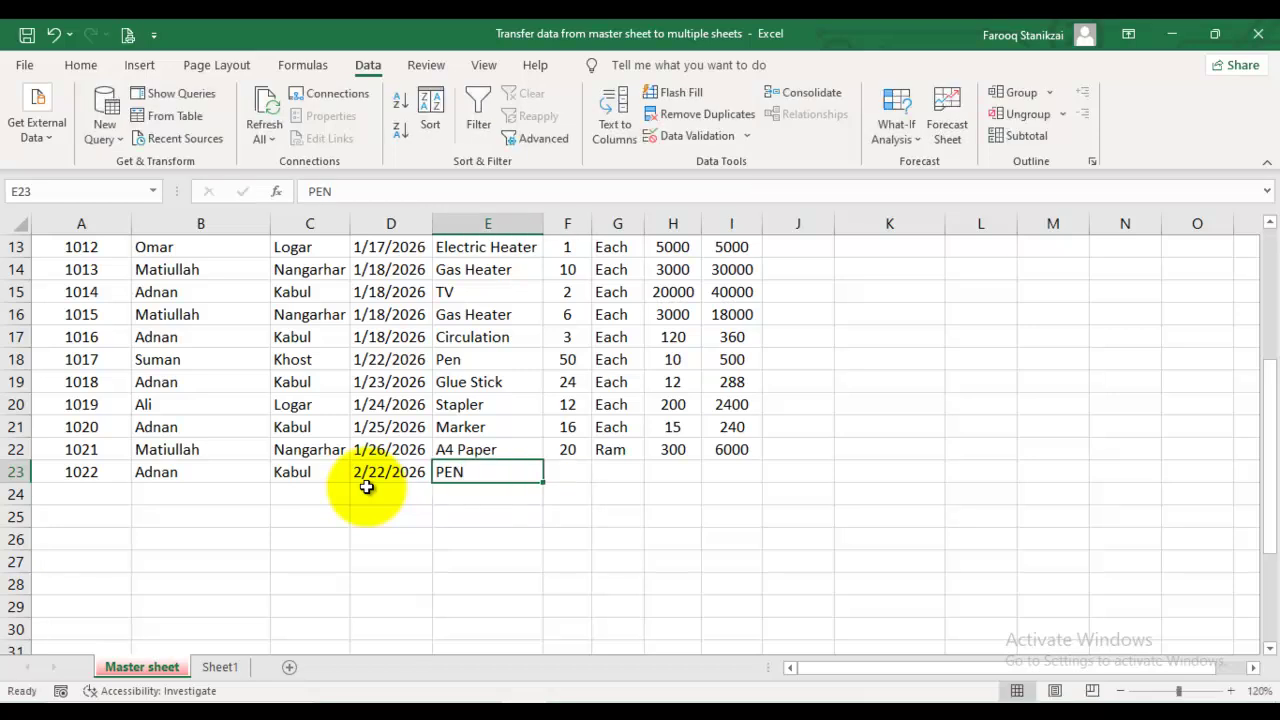
text(pen)
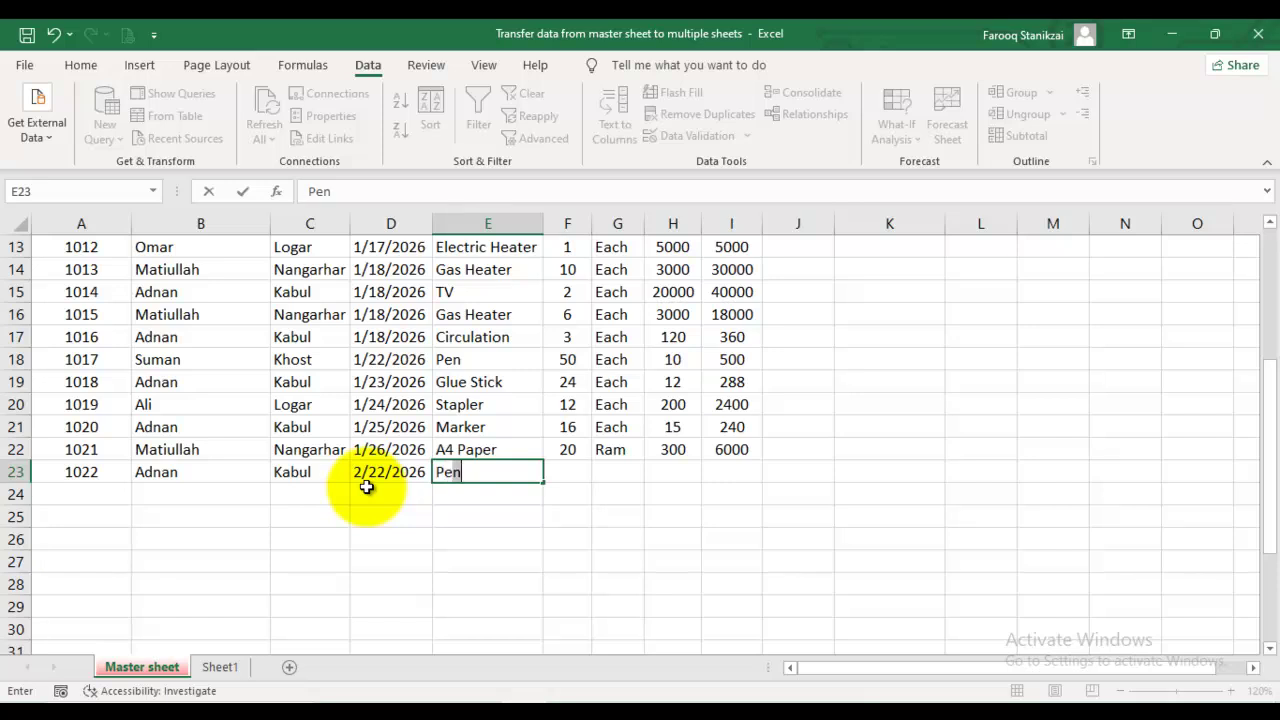
key(Tab)
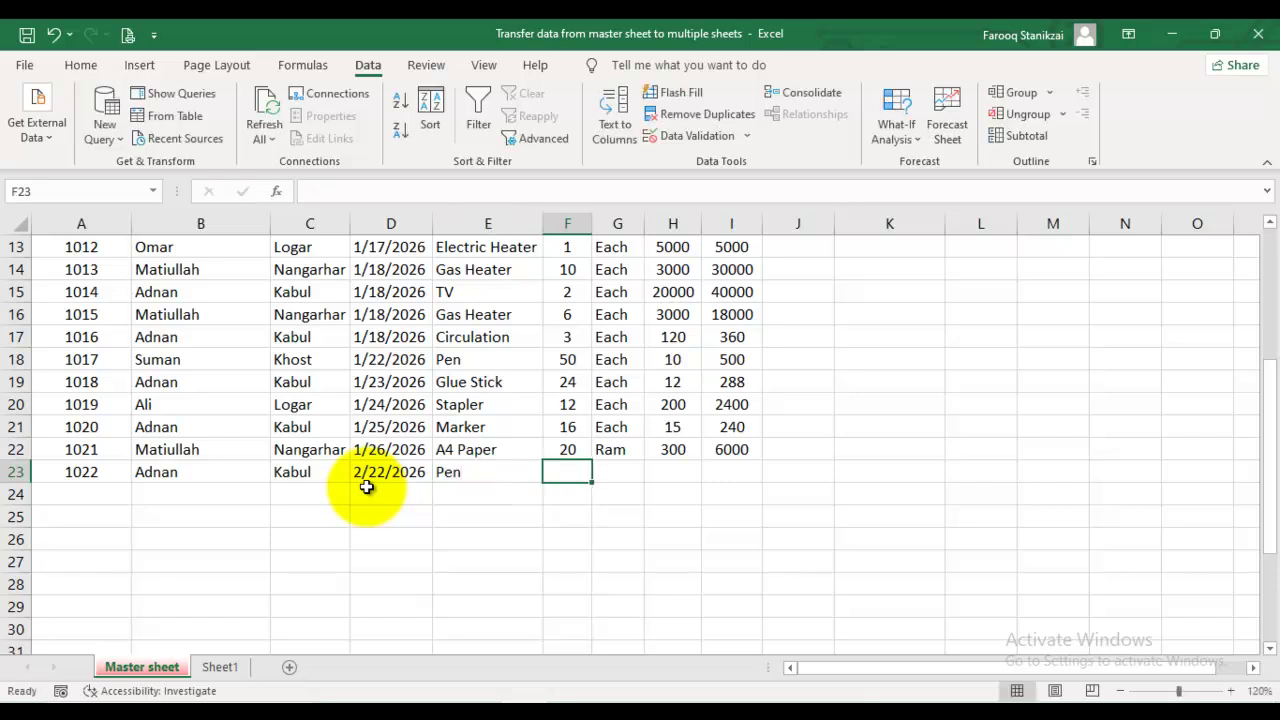
- Complete the new record with quantity 10, unit Each and price 10
text(10)
key(Tab)
text(Each)
key(Tab)
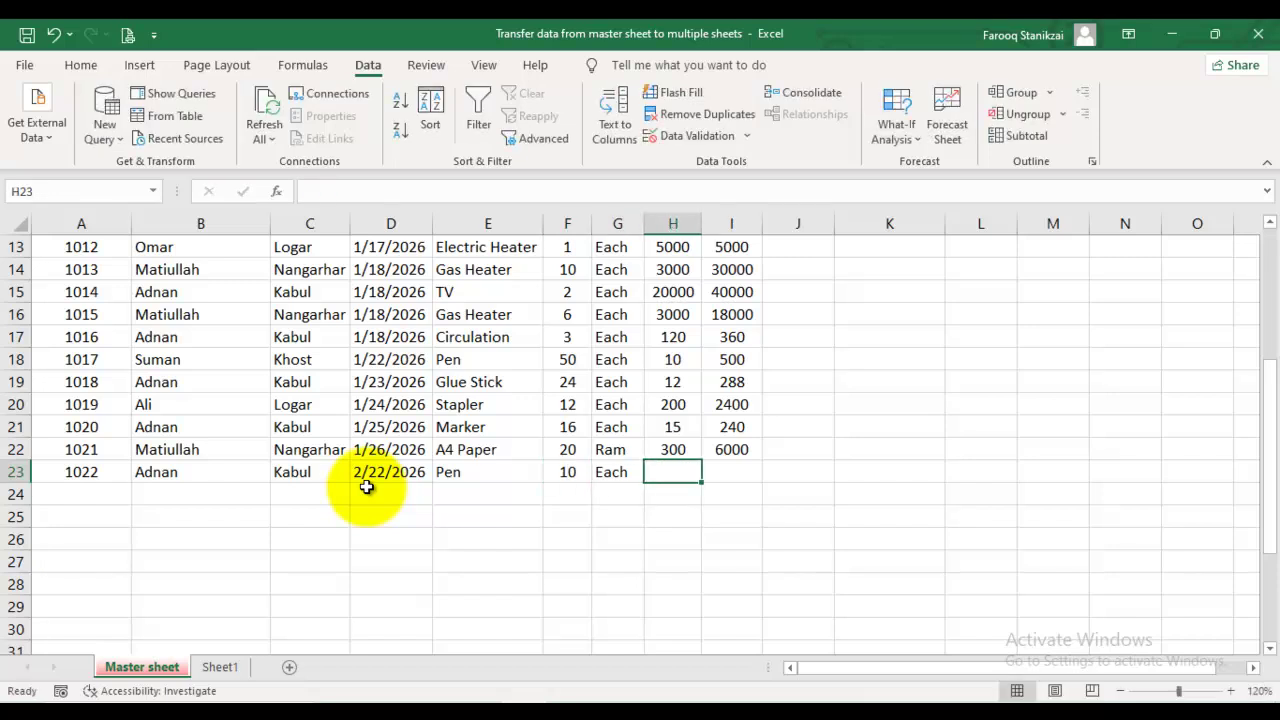
text(10)
key(Tab)
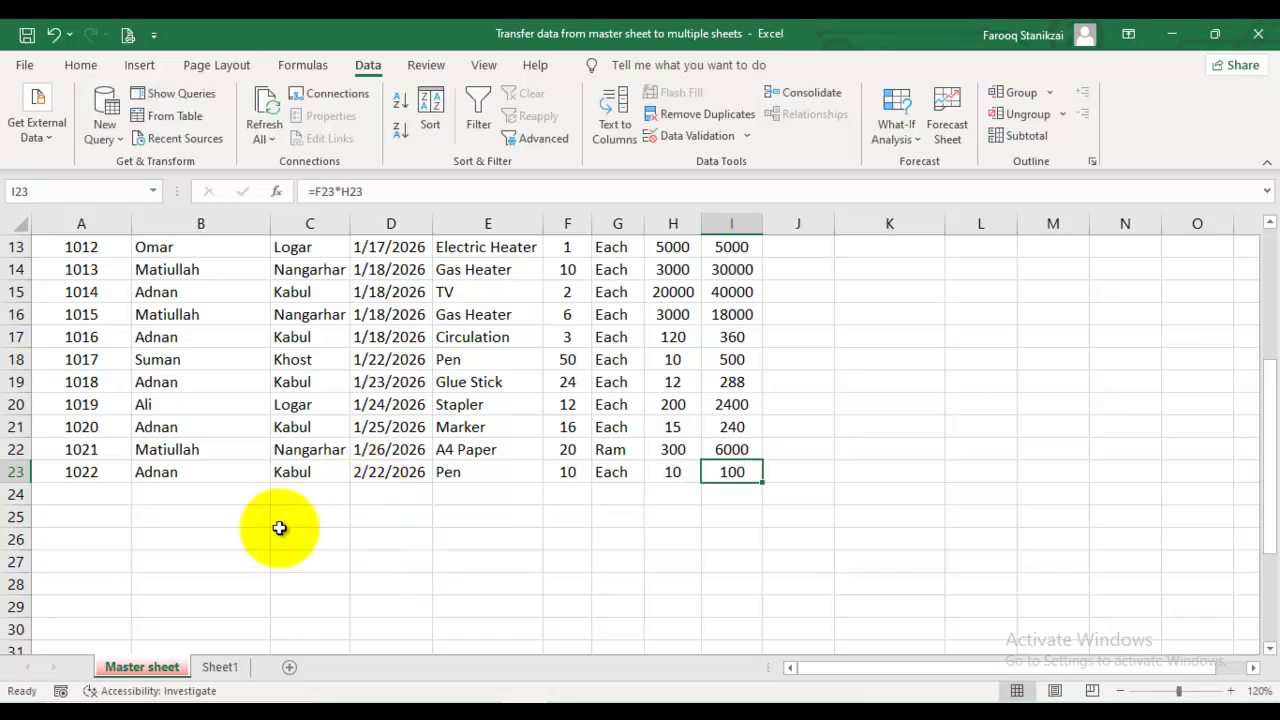
- Reapply the Pen filter on Sheet1's Item column to include the new master record
click(213, 672)
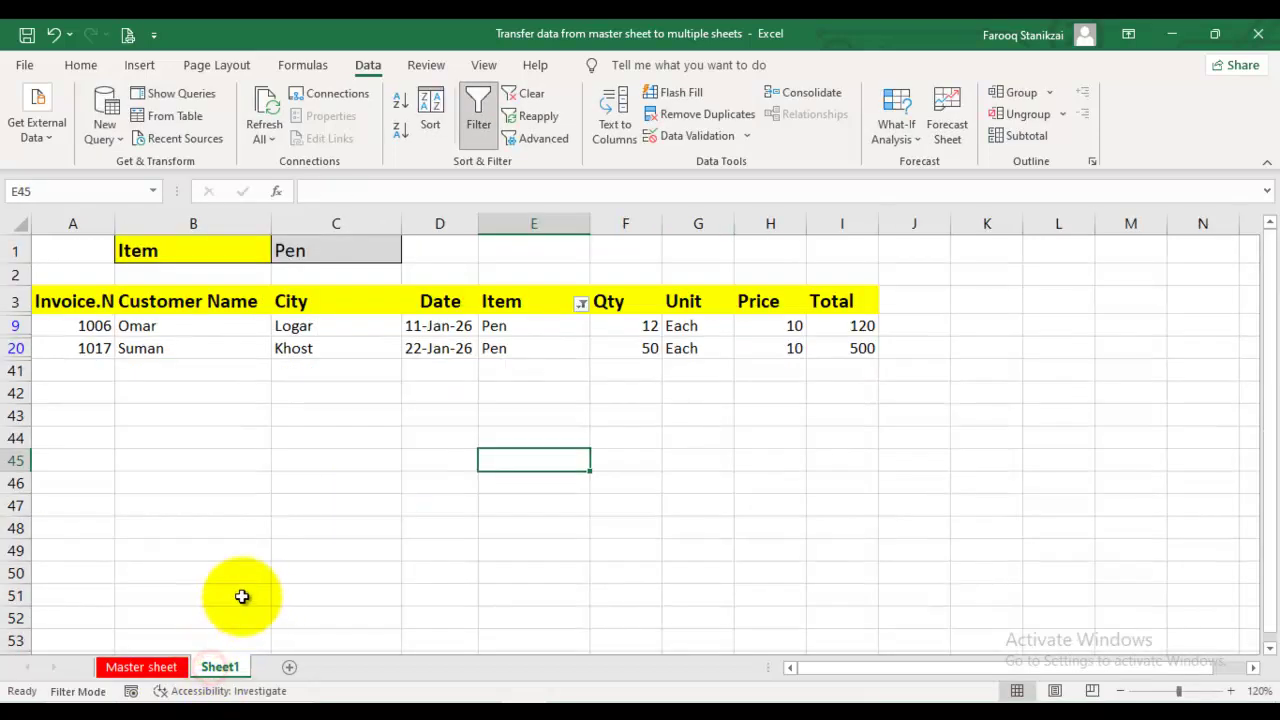
click(528, 394)
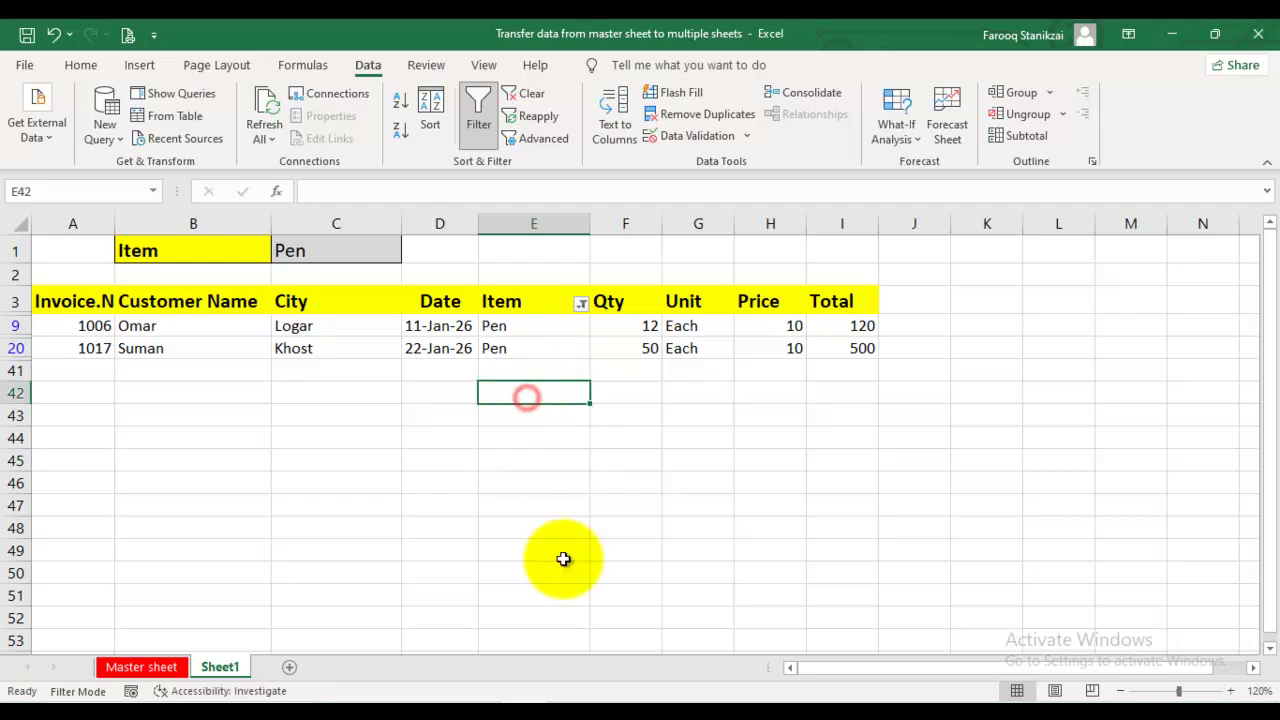
click(581, 304)
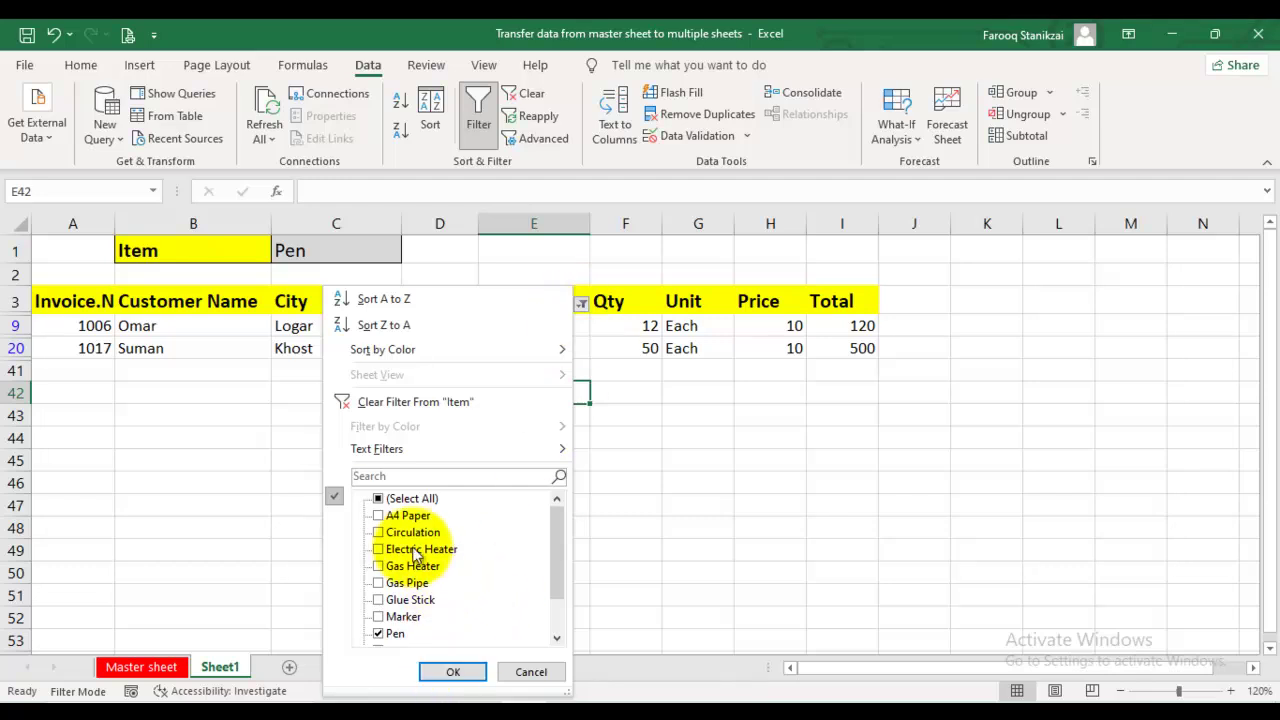
click(450, 673)
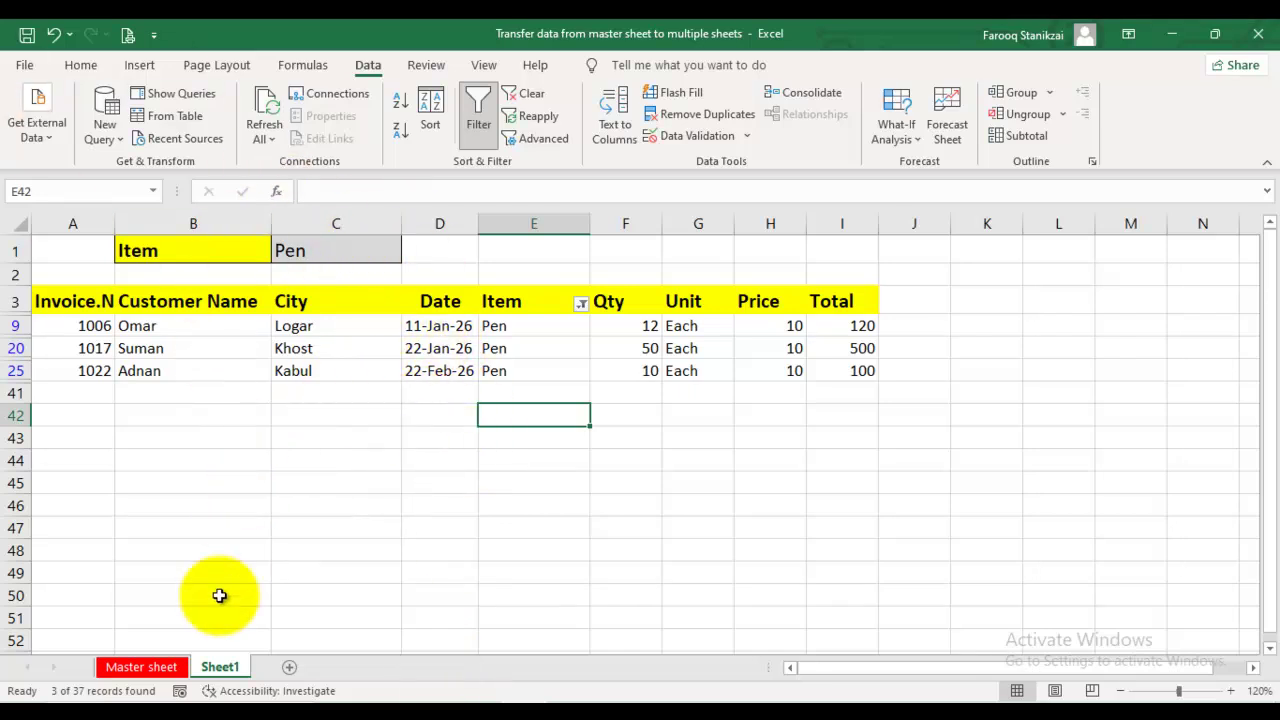
- Rename Sheet1 as Pen
right_click(220, 668)
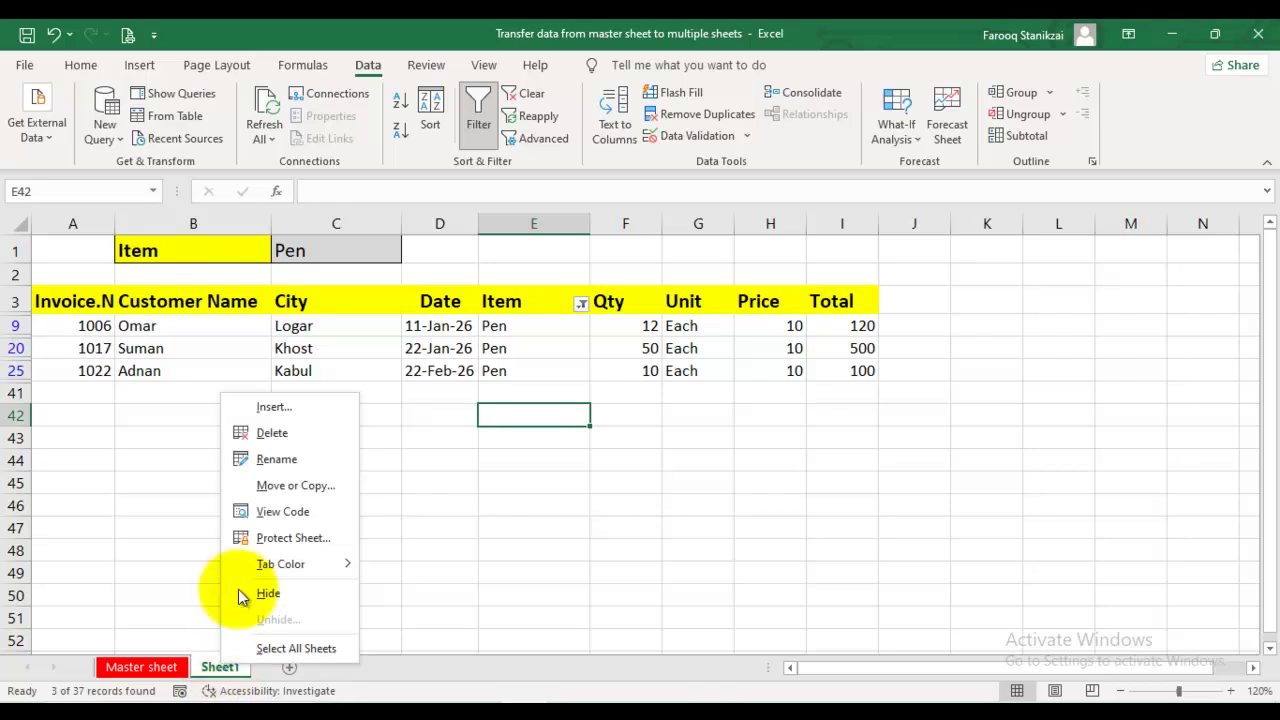
click(259, 459)
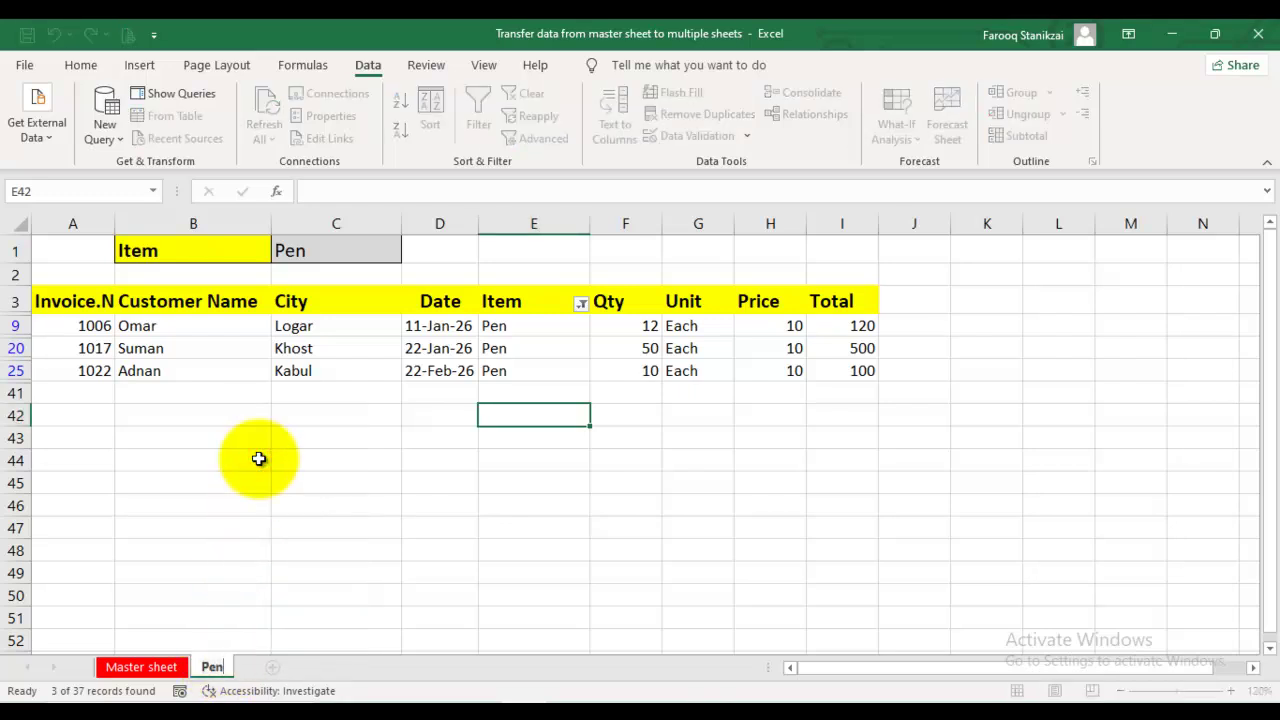
click(420, 480)
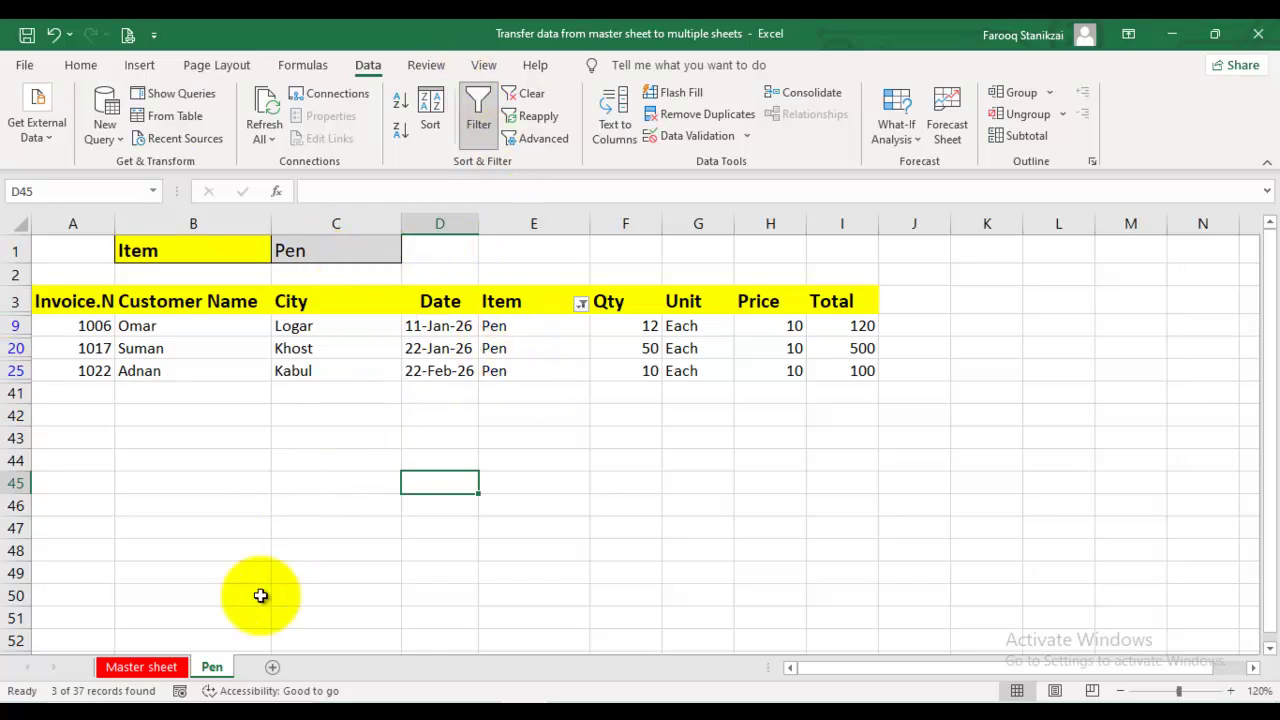
- Create a copy of the Pen sheet at the end of the workbook
right_click(213, 673)
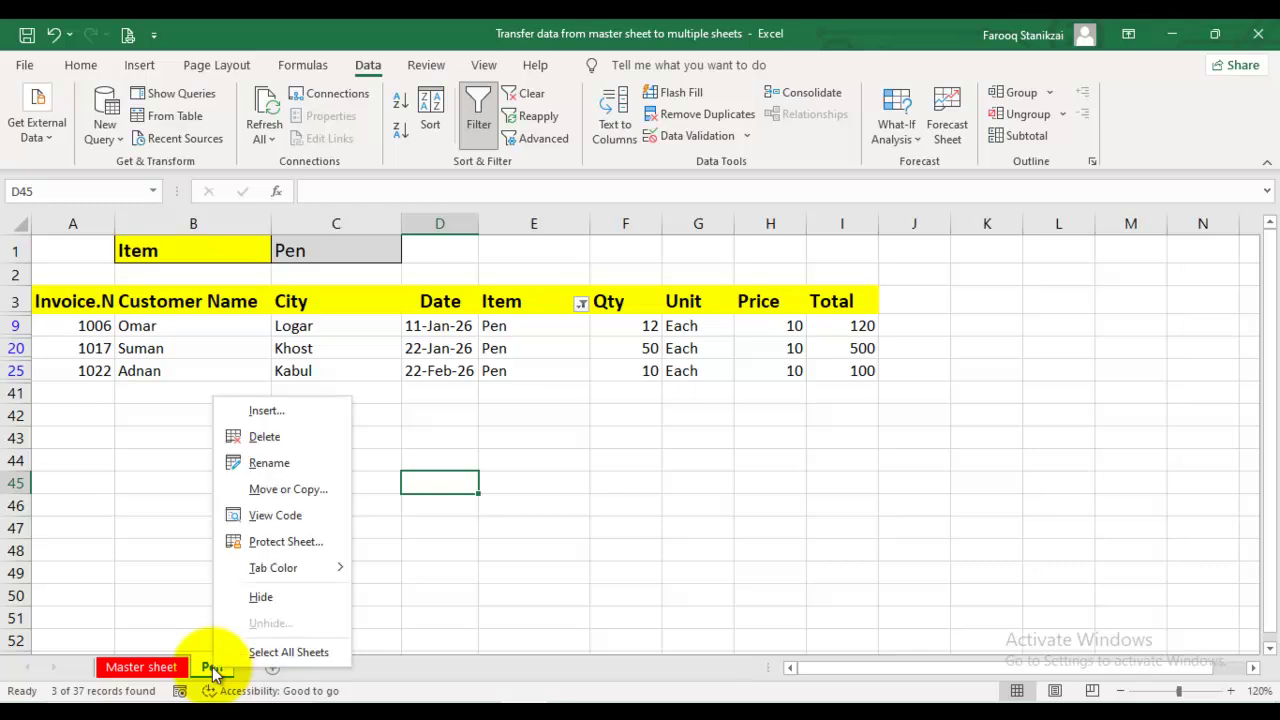
click(299, 491)
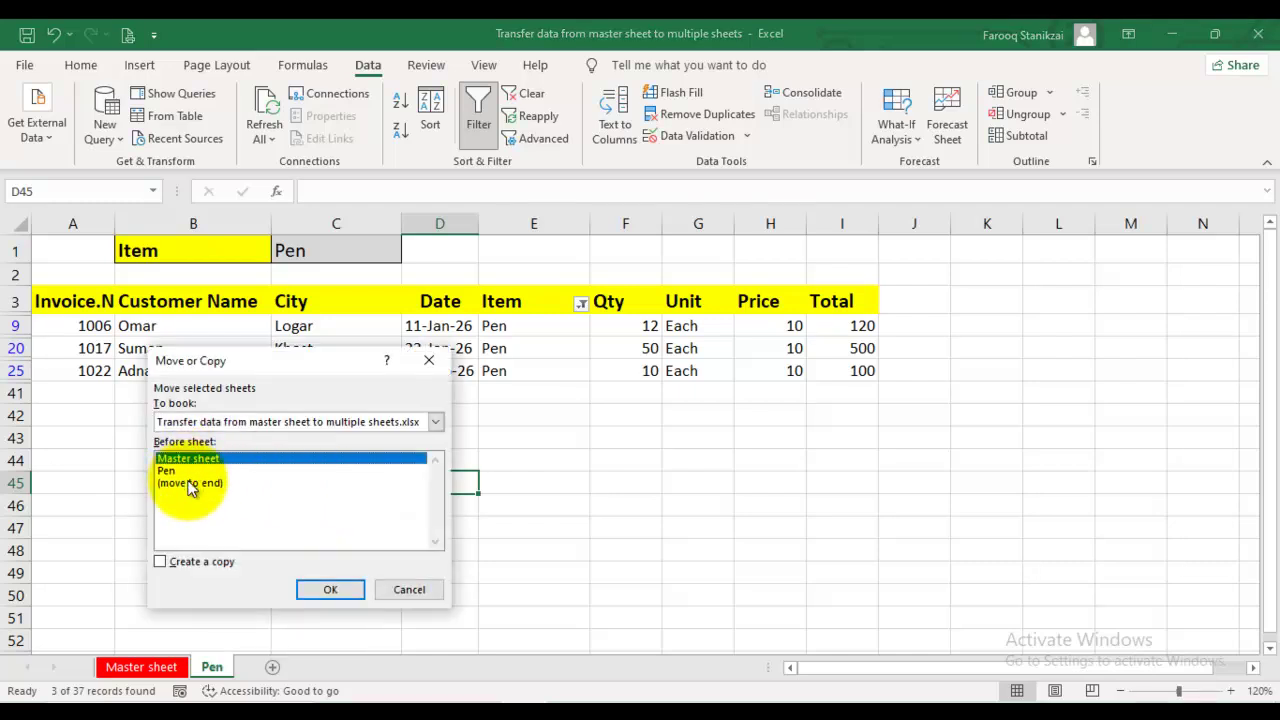
click(190, 483)
click(160, 562)
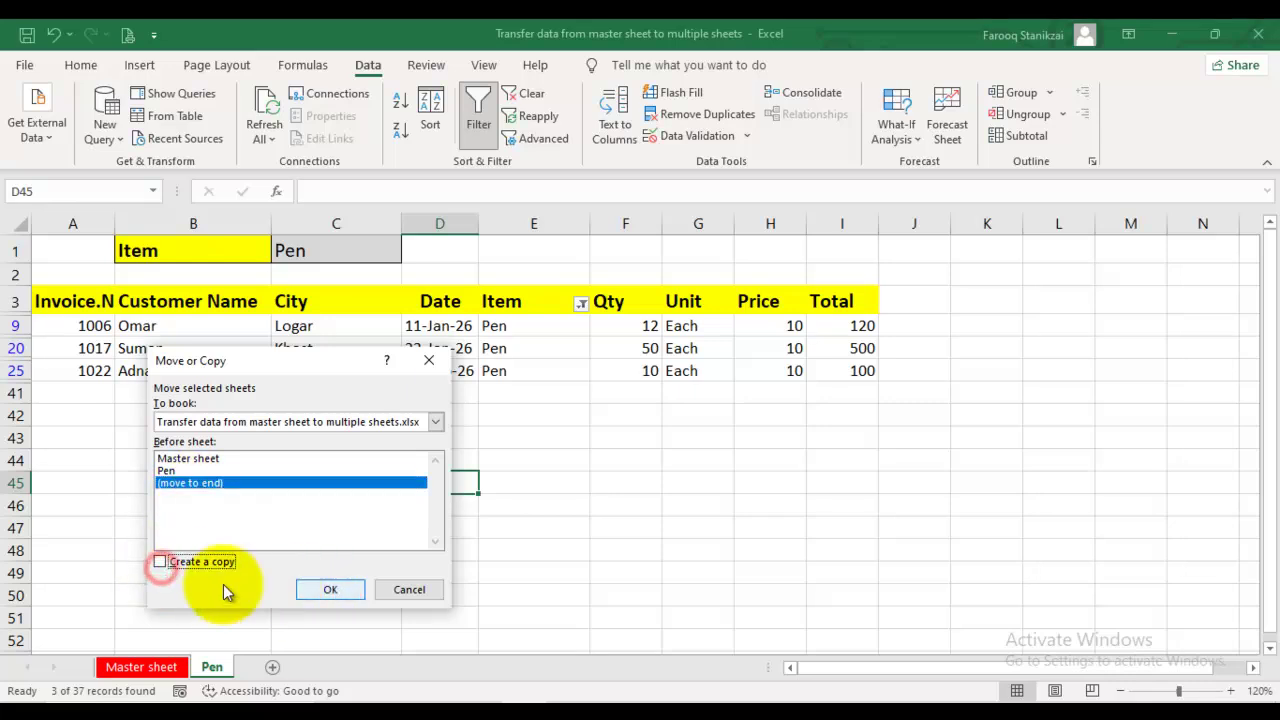
click(160, 562)
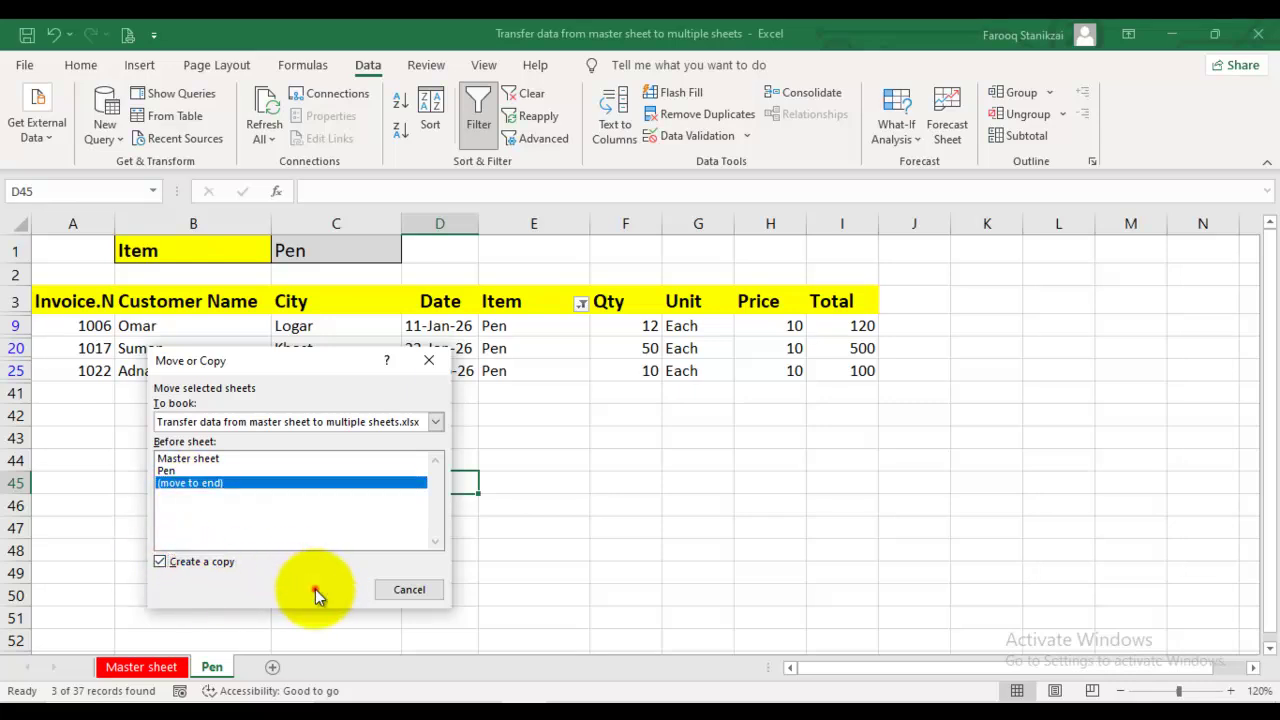
click(330, 589)
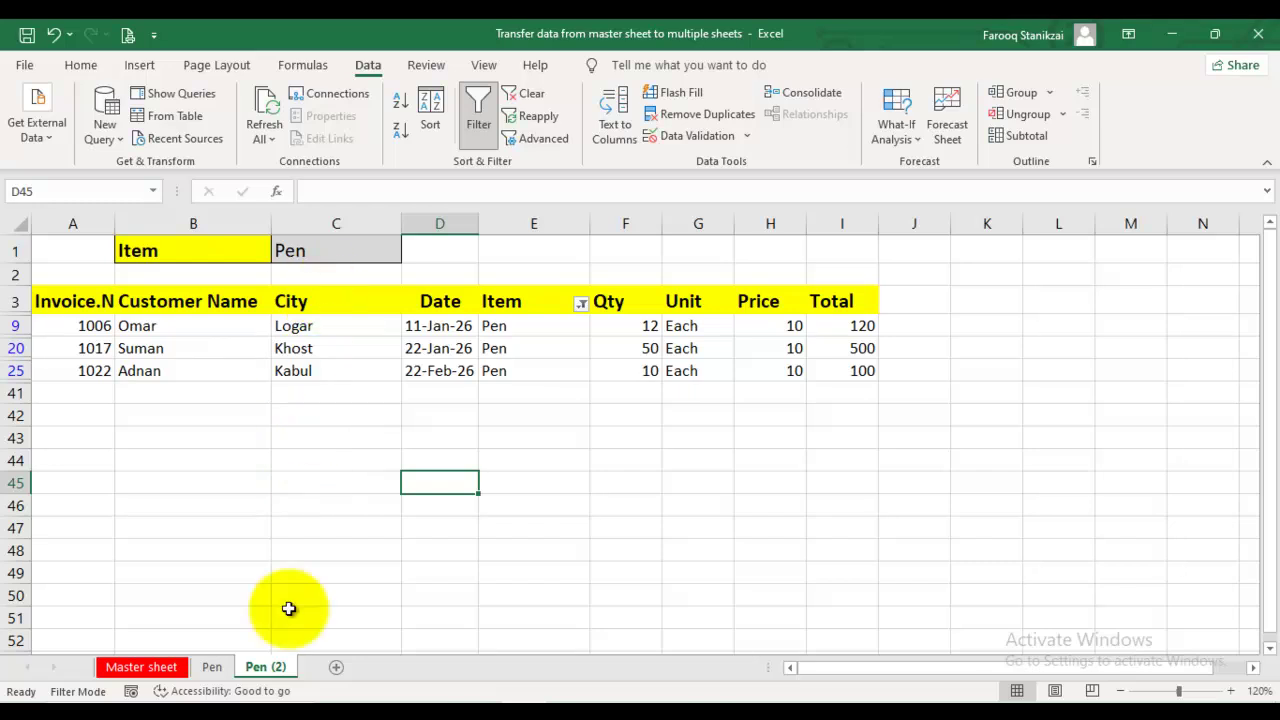
click(212, 667)
click(255, 667)
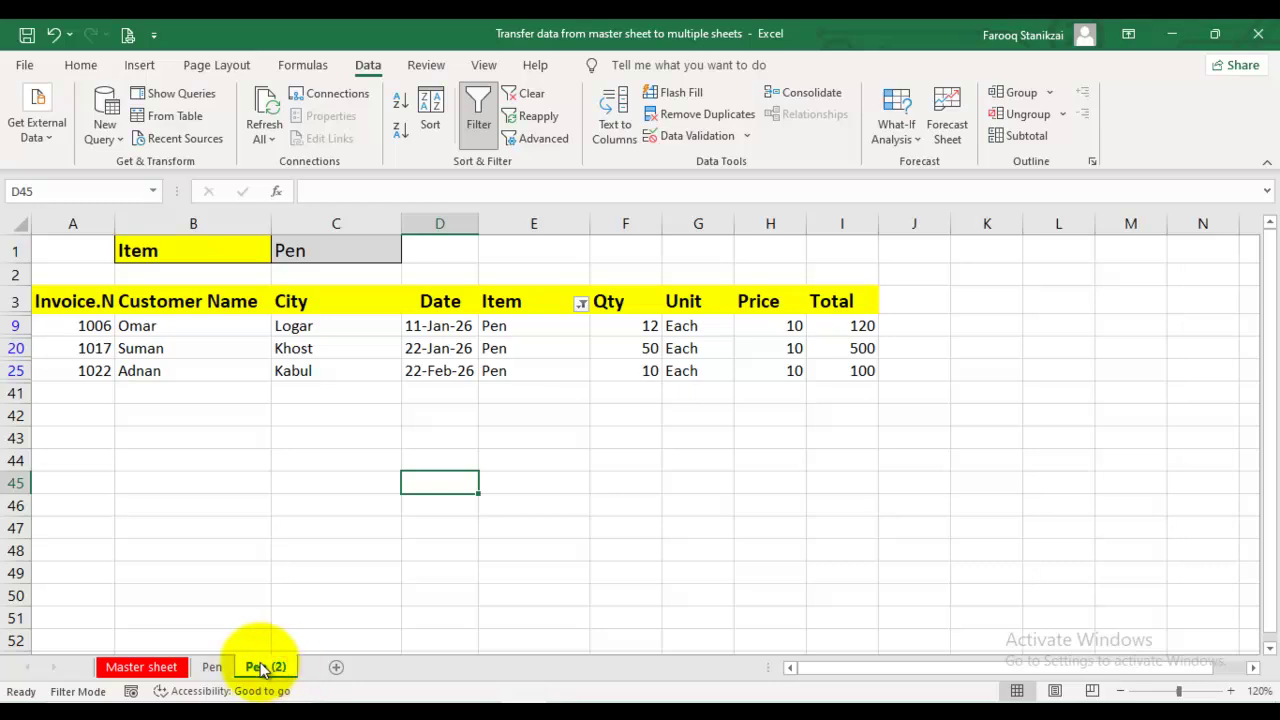
- Duplicate the Pen sheet two more times, placing the copies after the last sheet
click(214, 667)
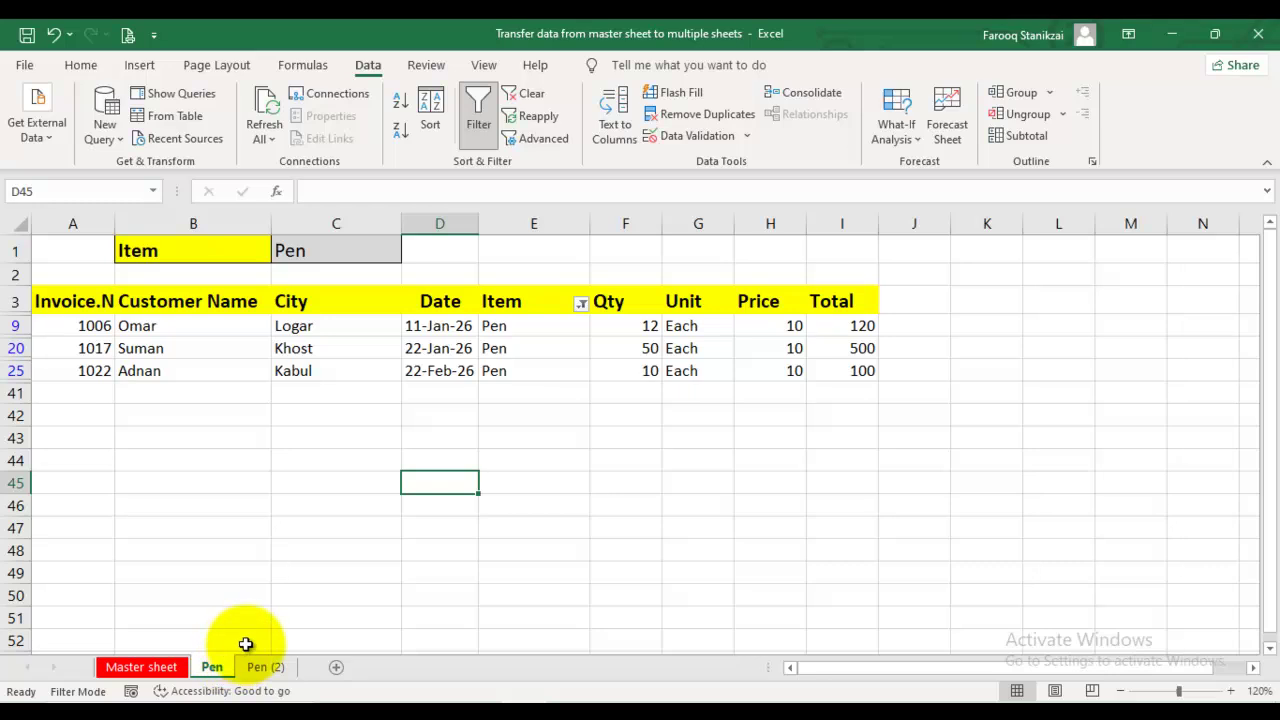
drag(218, 670, 338, 672)
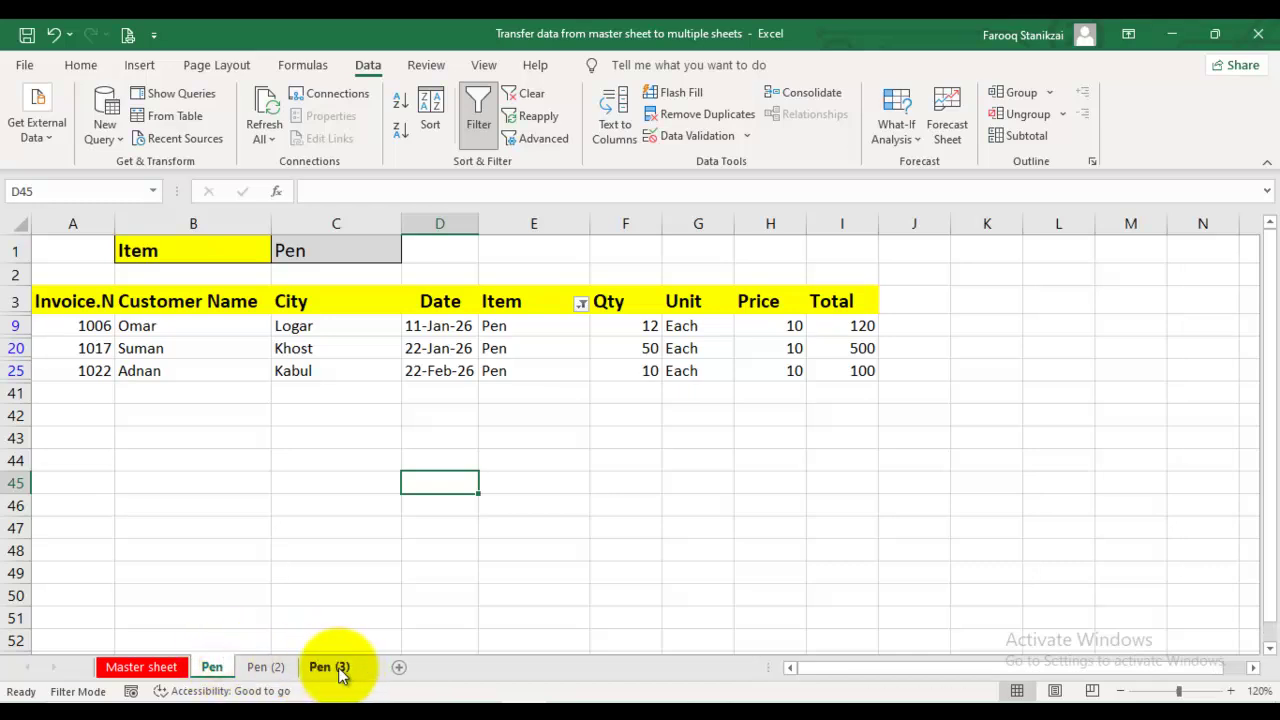
ctrl+click(209, 669)
ctrl+click(209, 669)
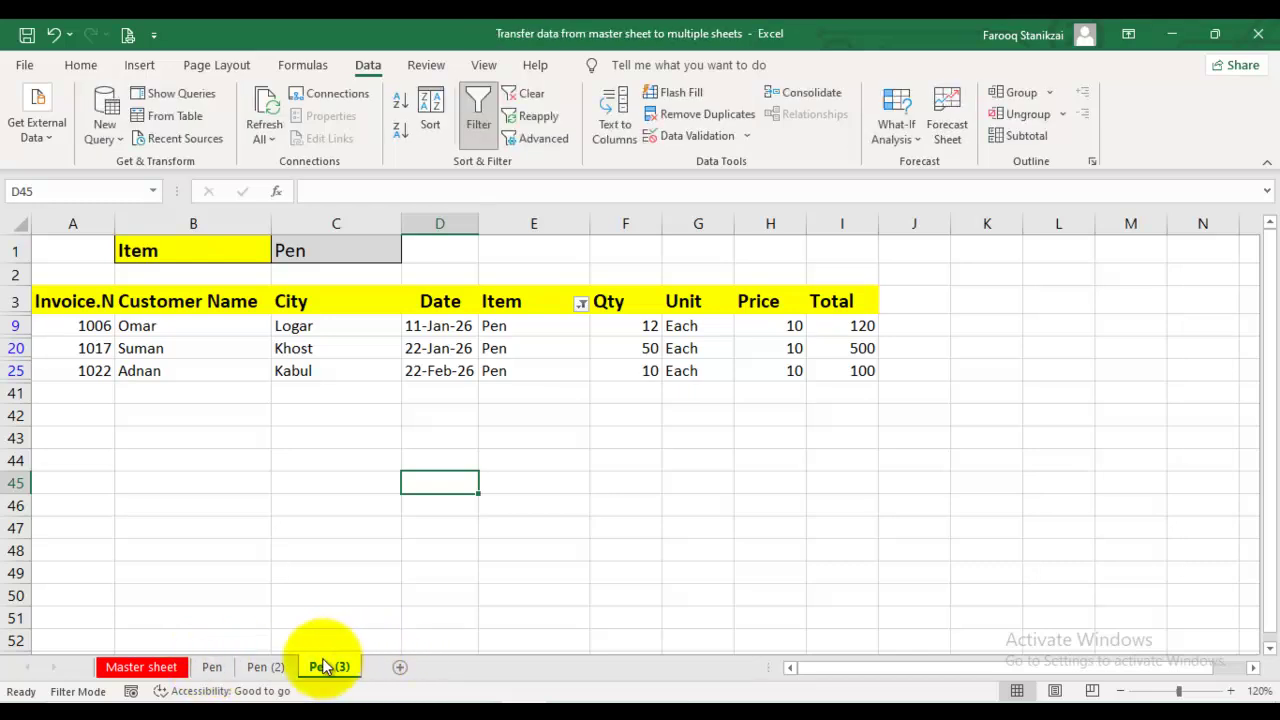
drag(327, 664, 401, 666)
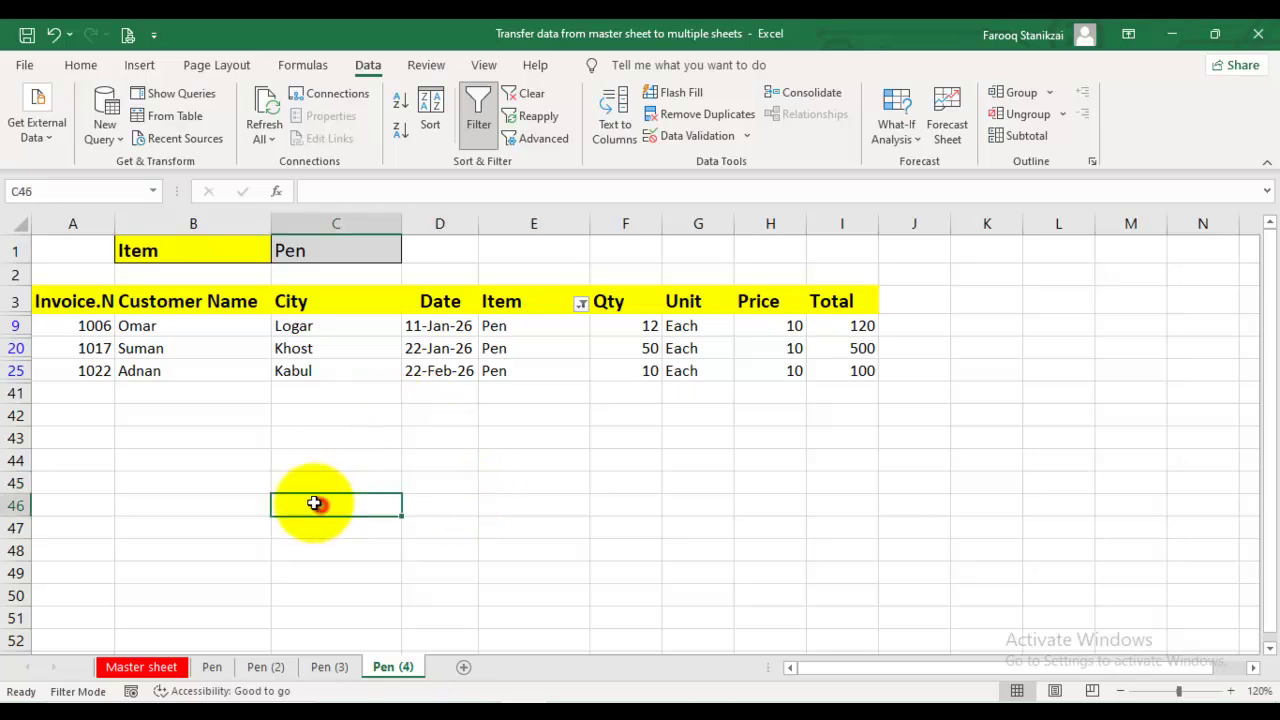
- On the Pen (2) sheet, set the item dropdown in C1 to TV
click(265, 667)
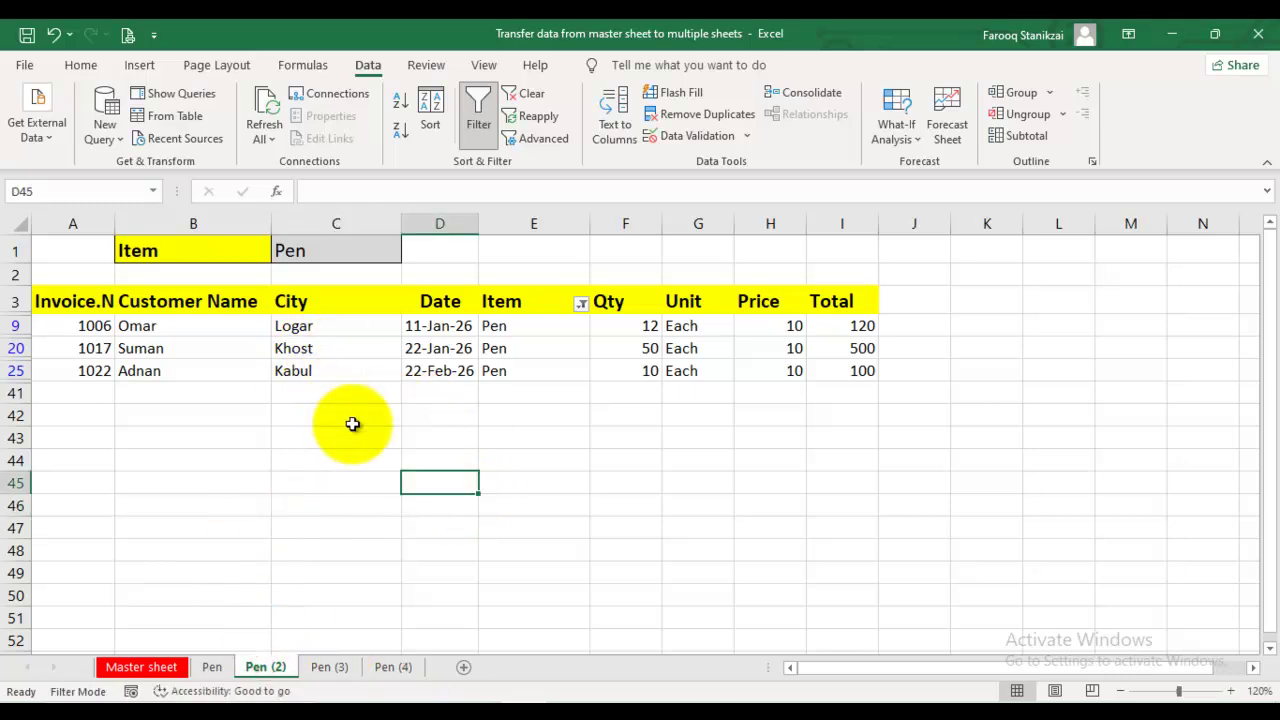
click(610, 715)
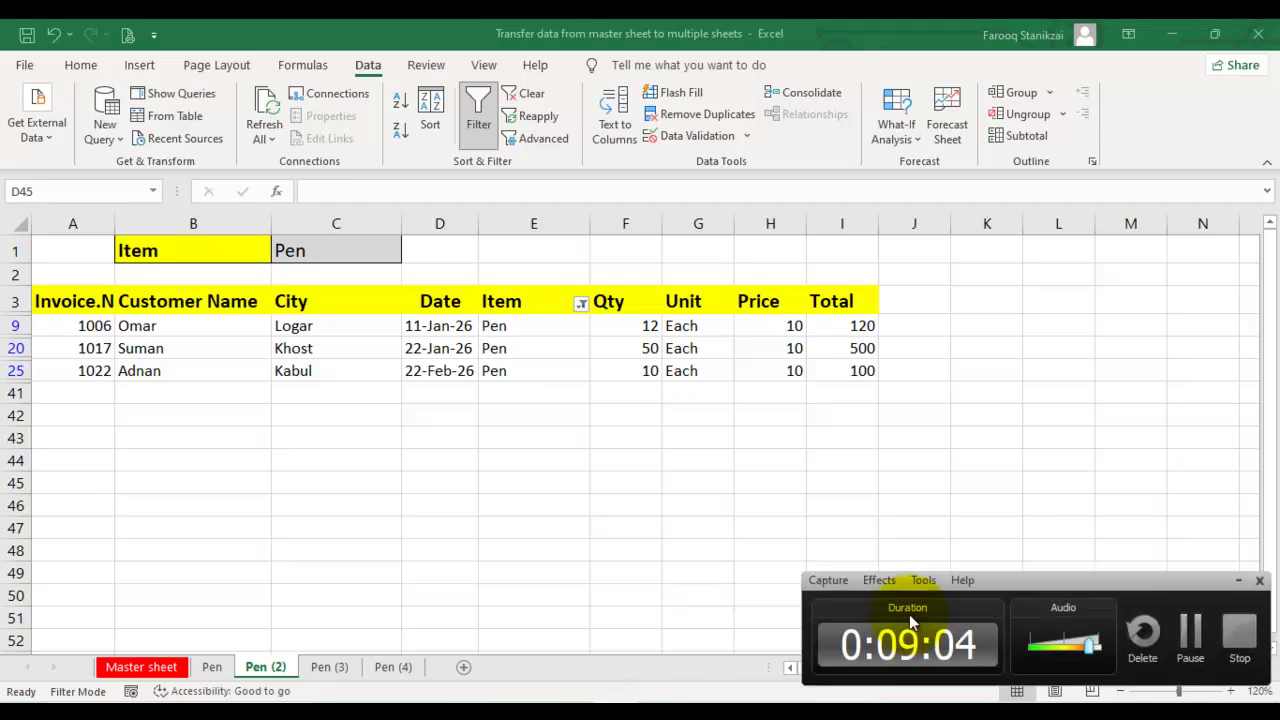
click(1196, 634)
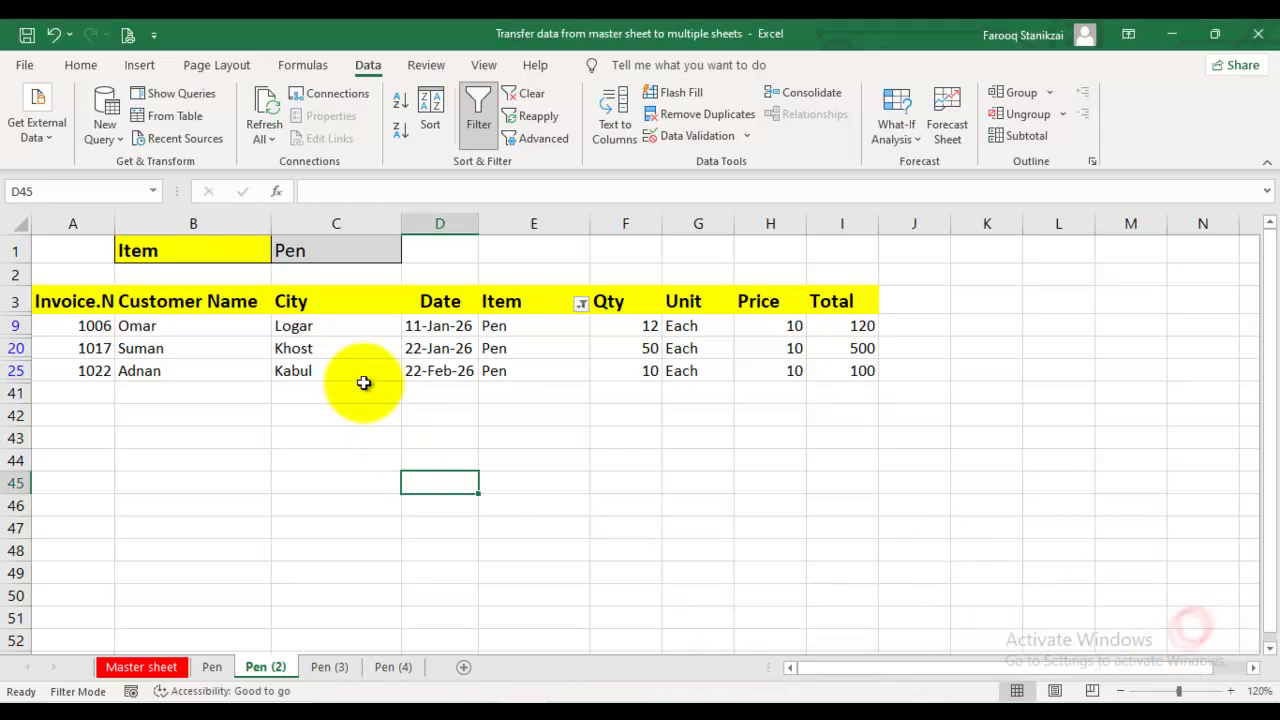
click(346, 437)
click(352, 259)
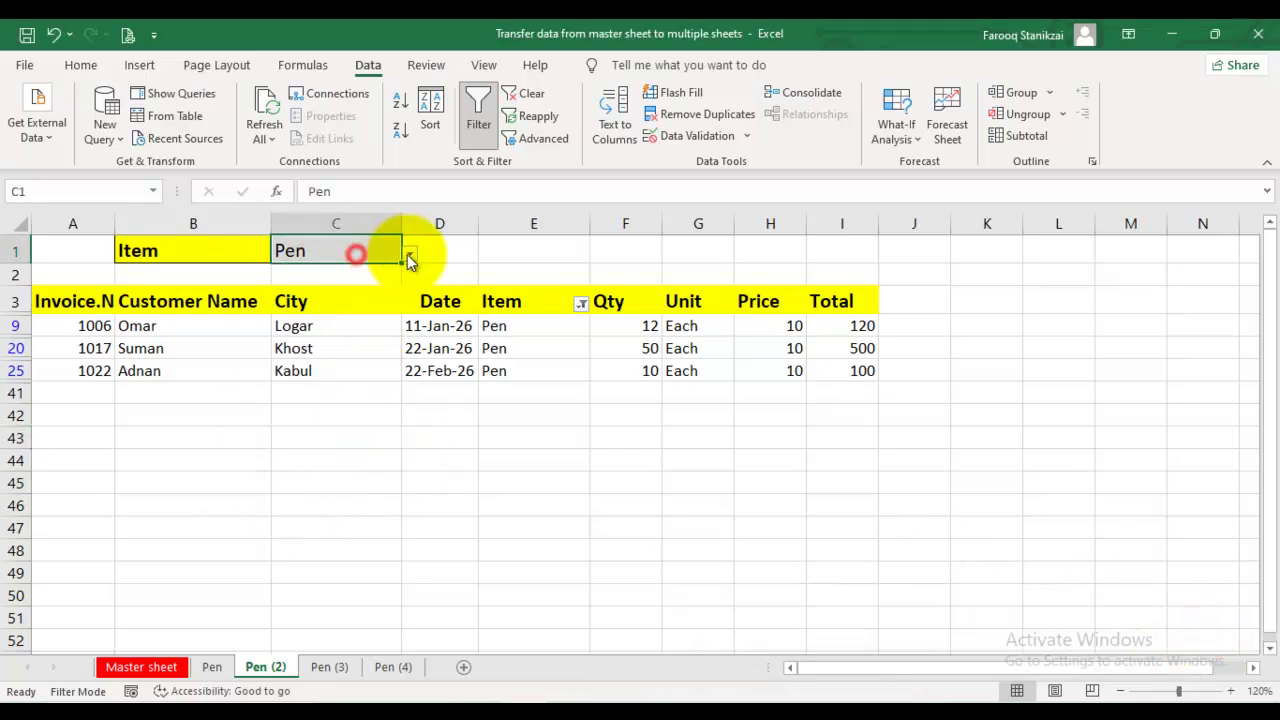
click(411, 252)
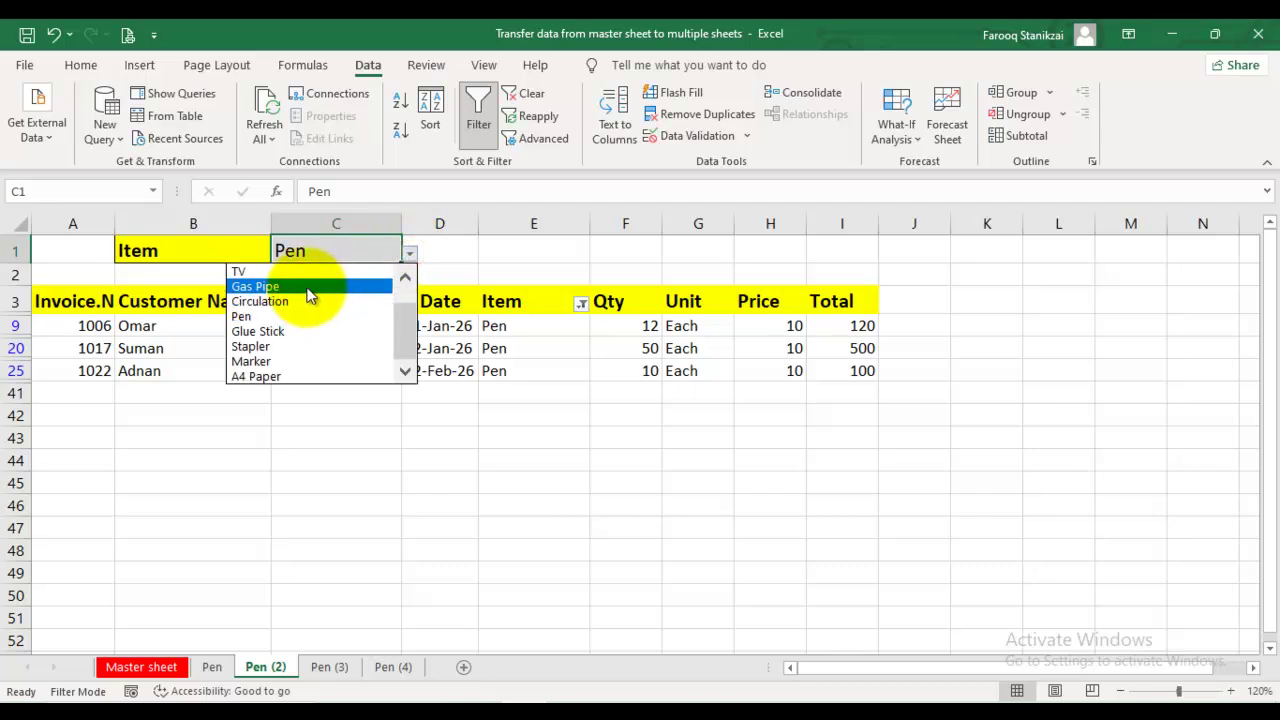
click(289, 272)
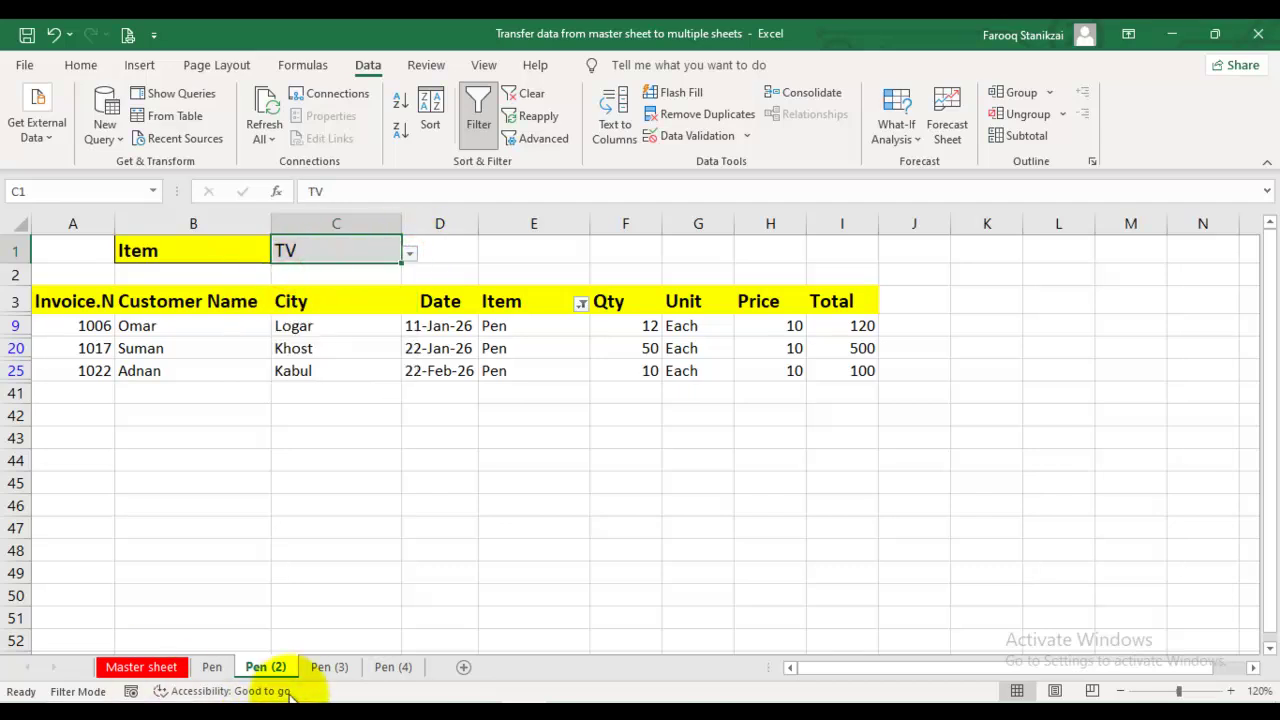
- Change the Item column filter on the Pen (2) sheet from Pen to show only TV
click(580, 305)
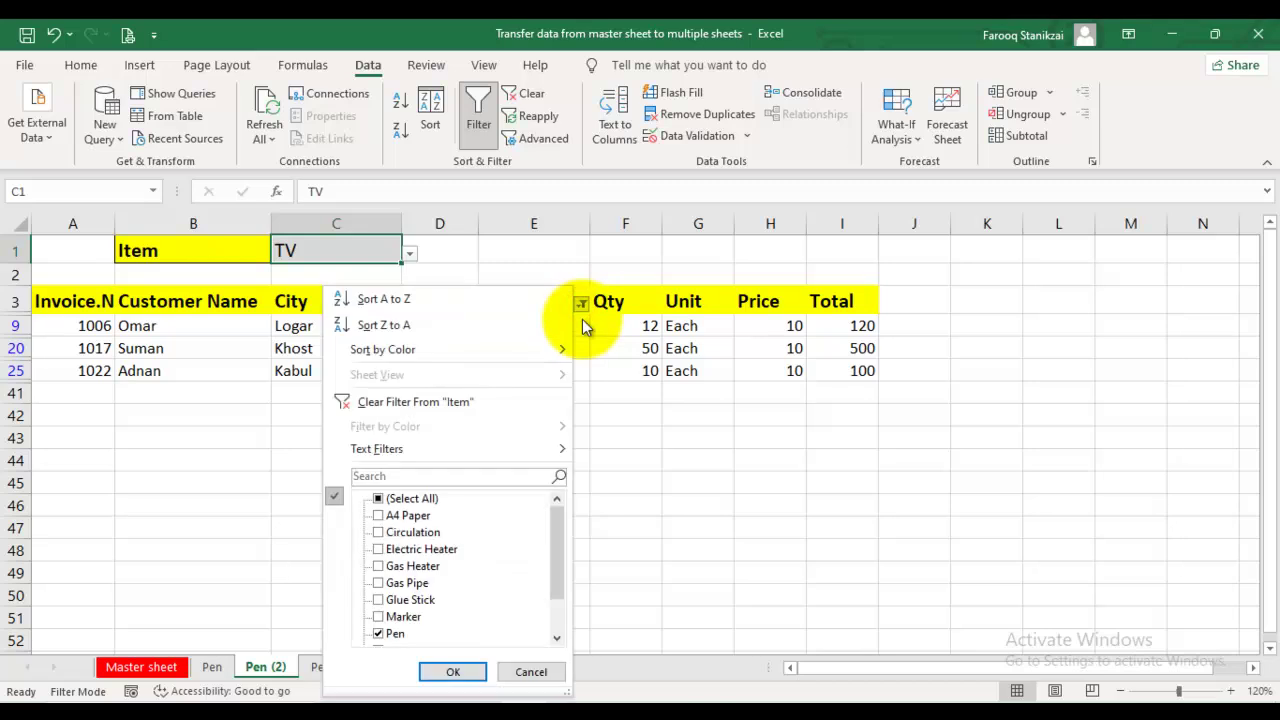
click(378, 633)
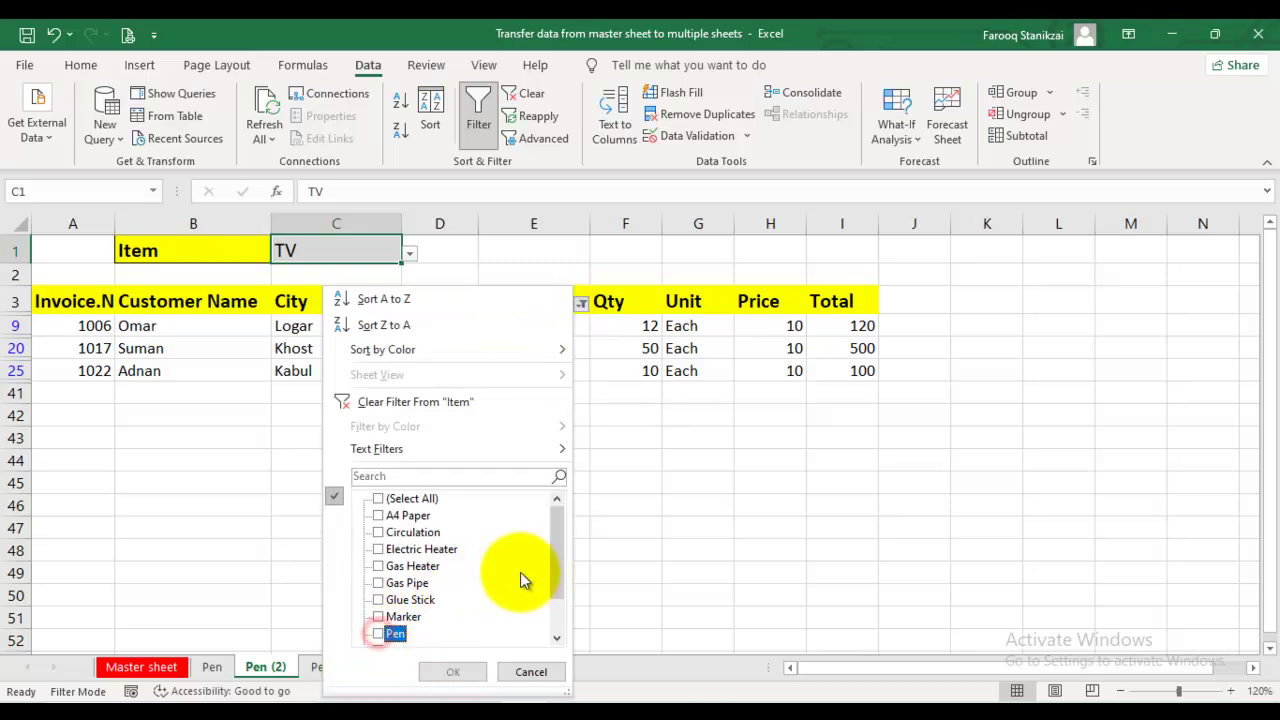
click(557, 627)
click(378, 616)
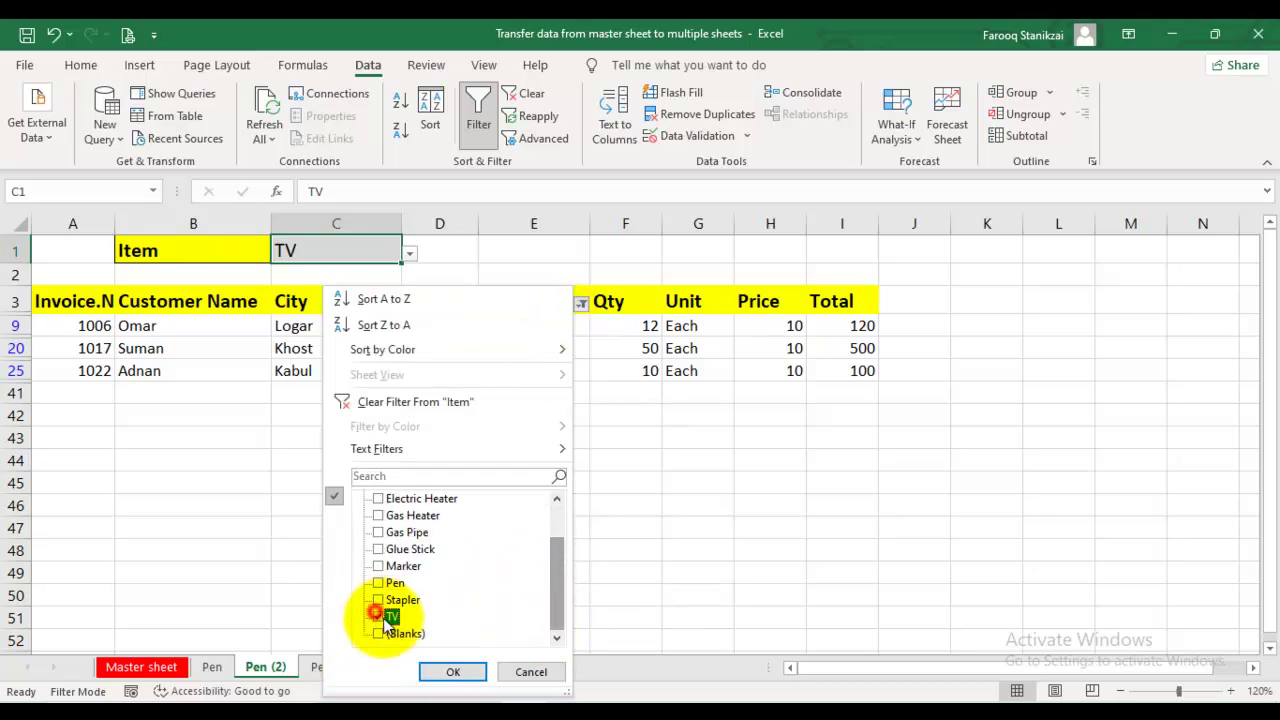
click(445, 671)
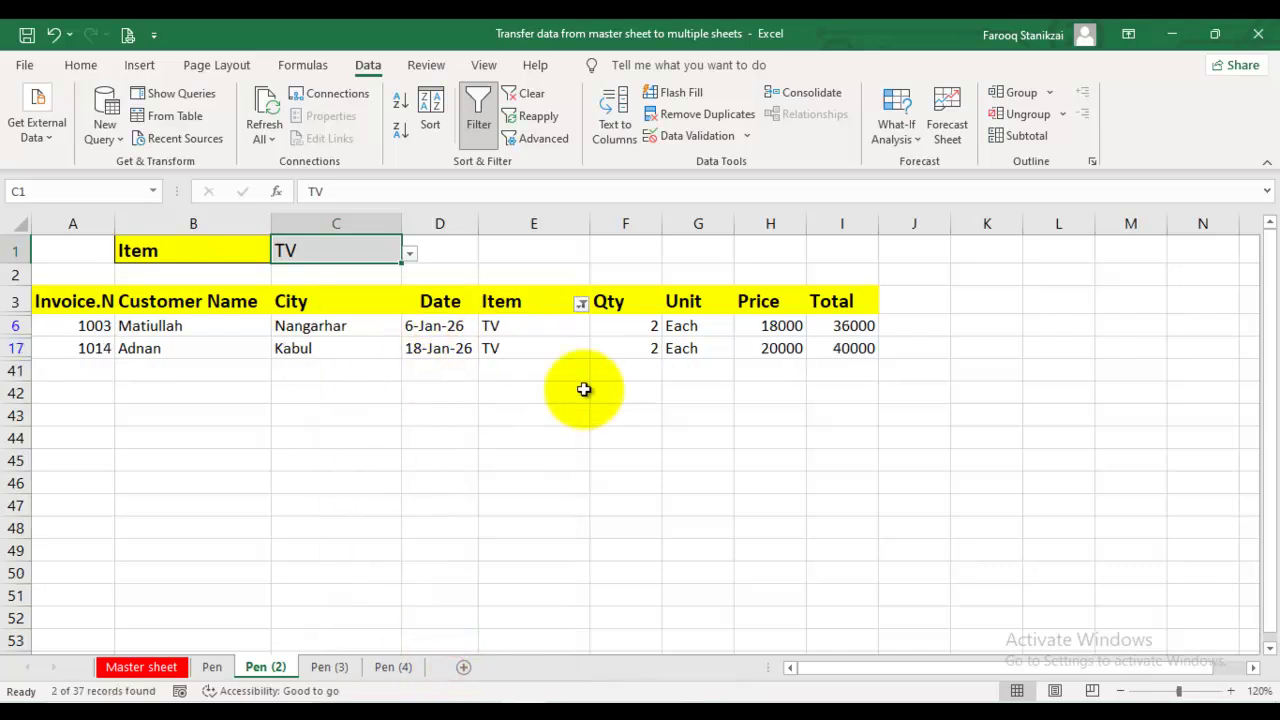
- Rename the Pen (2) sheet as TV
right_click(274, 672)
click(336, 459)
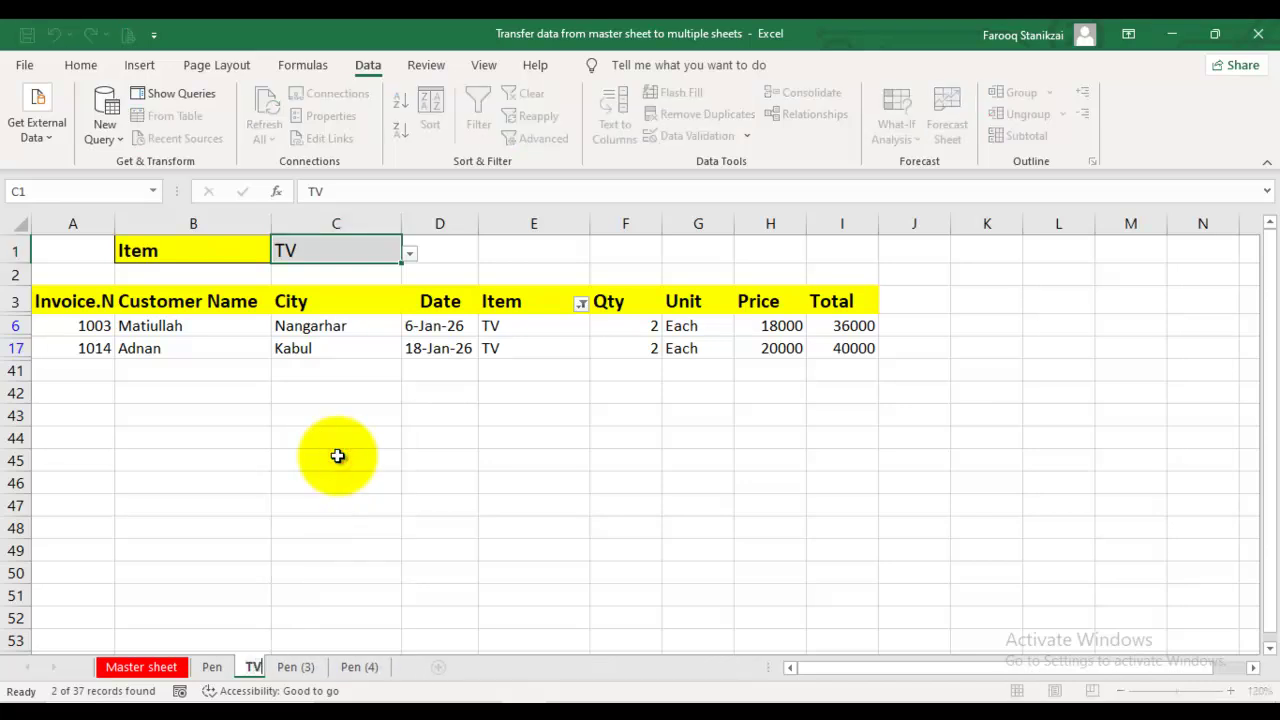
click(437, 415)
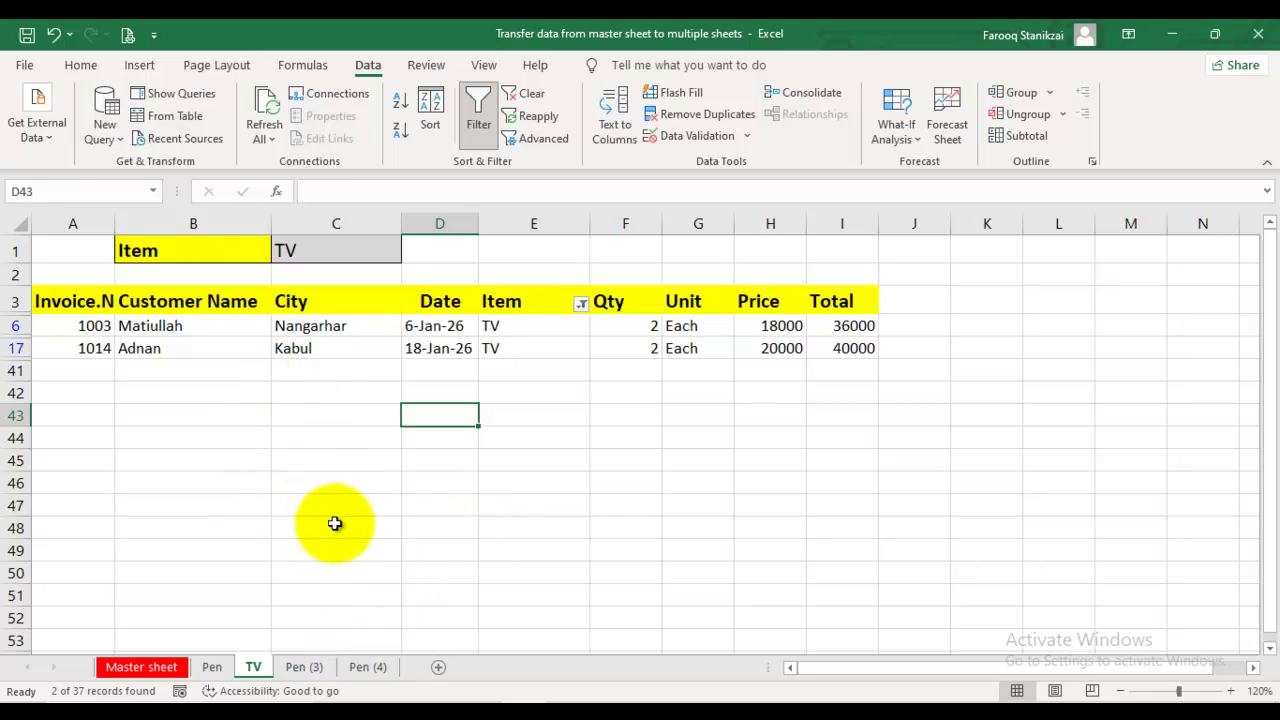
click(543, 394)
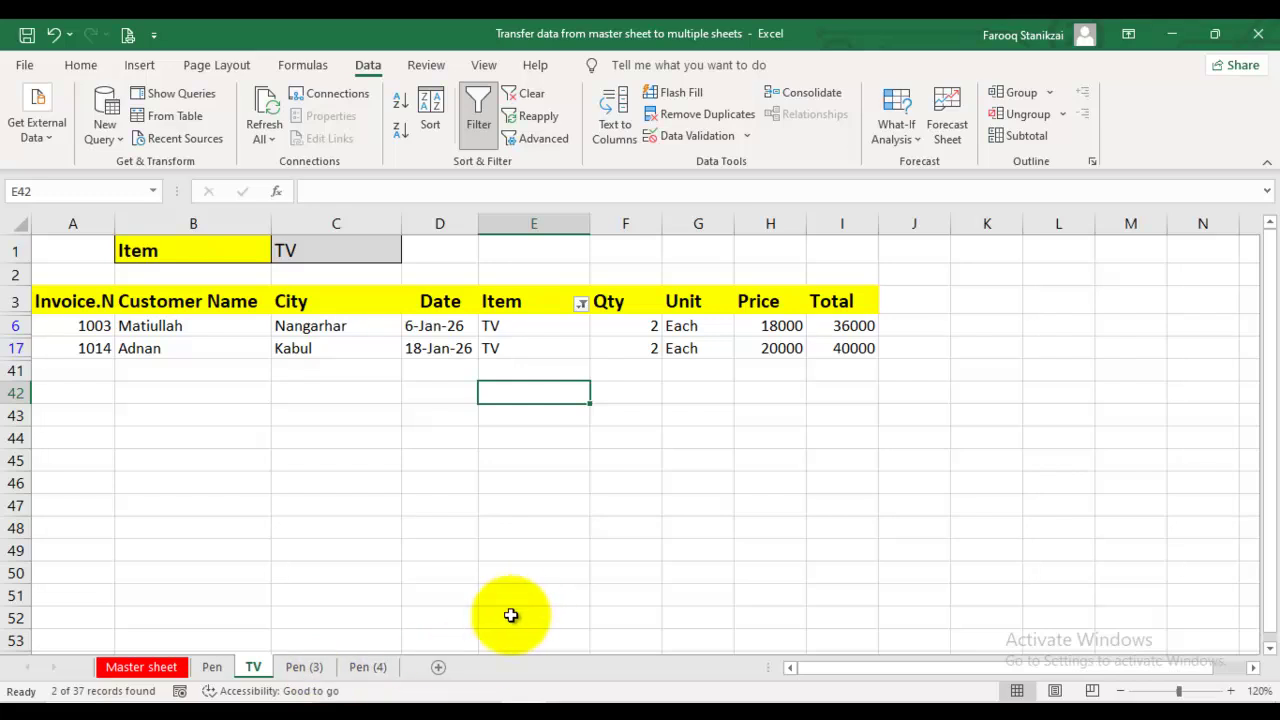
- Clear the Item column filter on the Pen sheet and inspect the linking formulas in the empty row 26
click(211, 667)
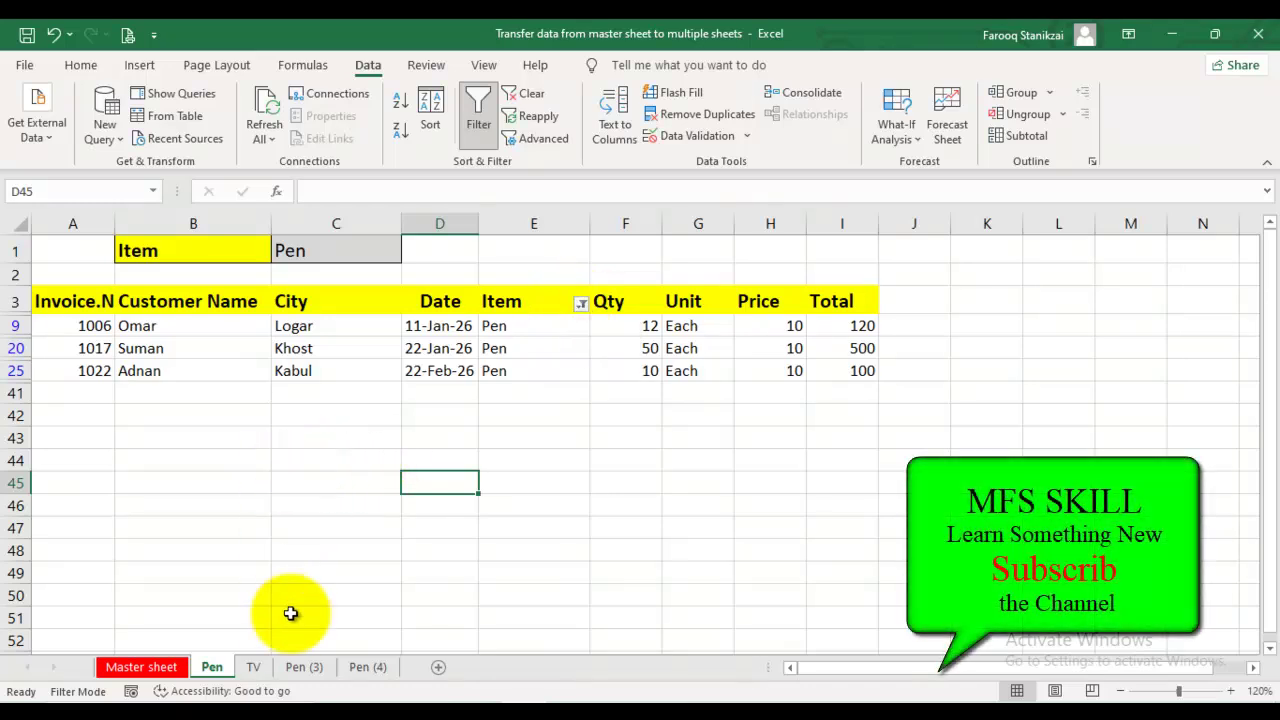
click(584, 309)
click(582, 305)
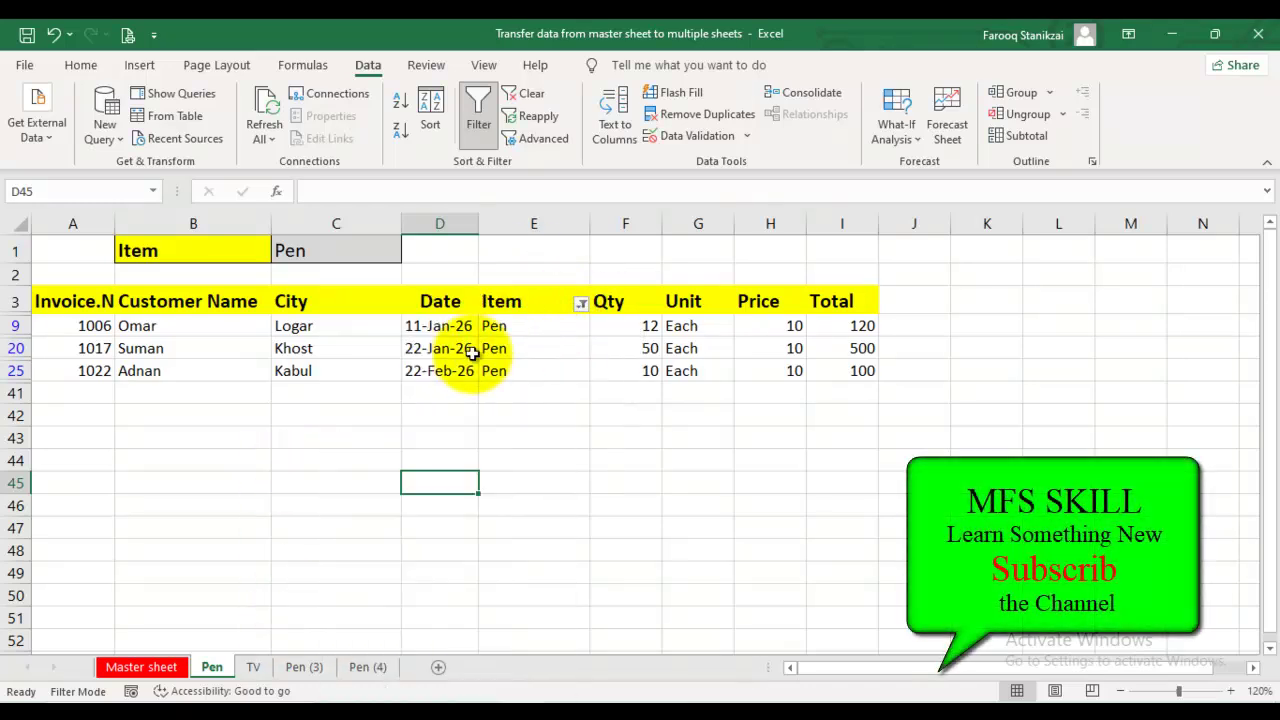
click(582, 305)
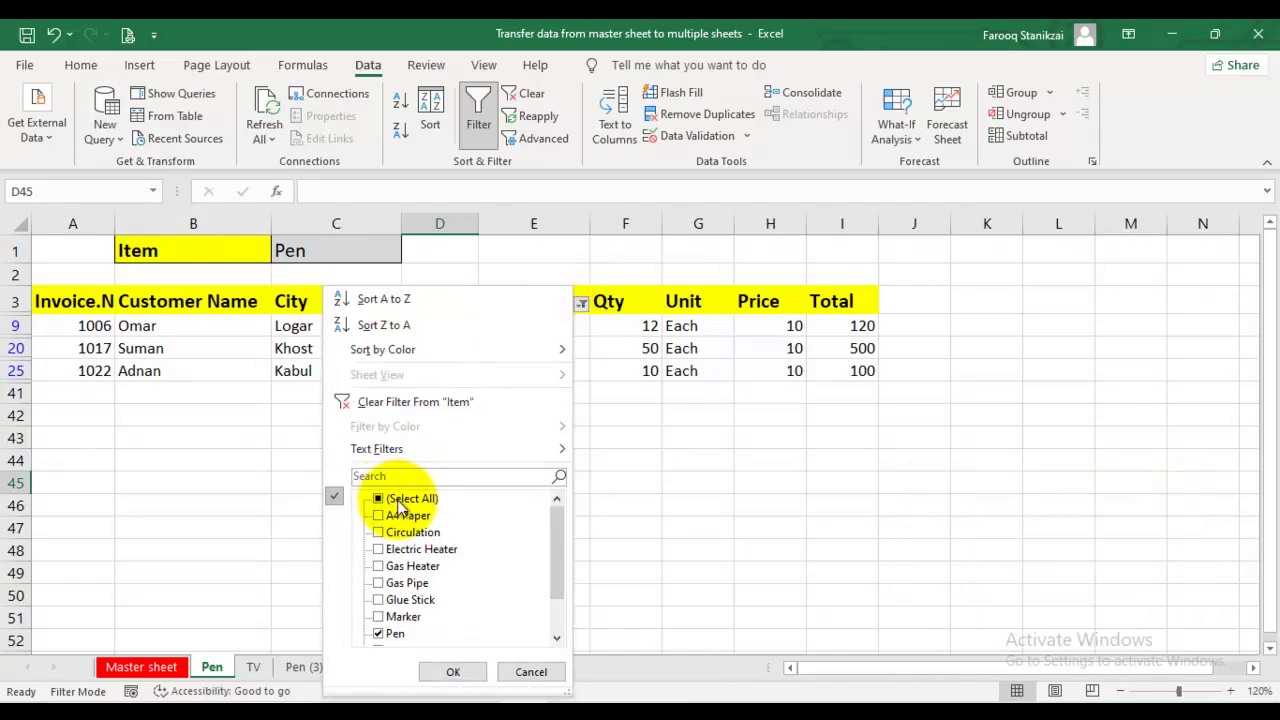
click(380, 403)
scroll(452, 388, down, 13)
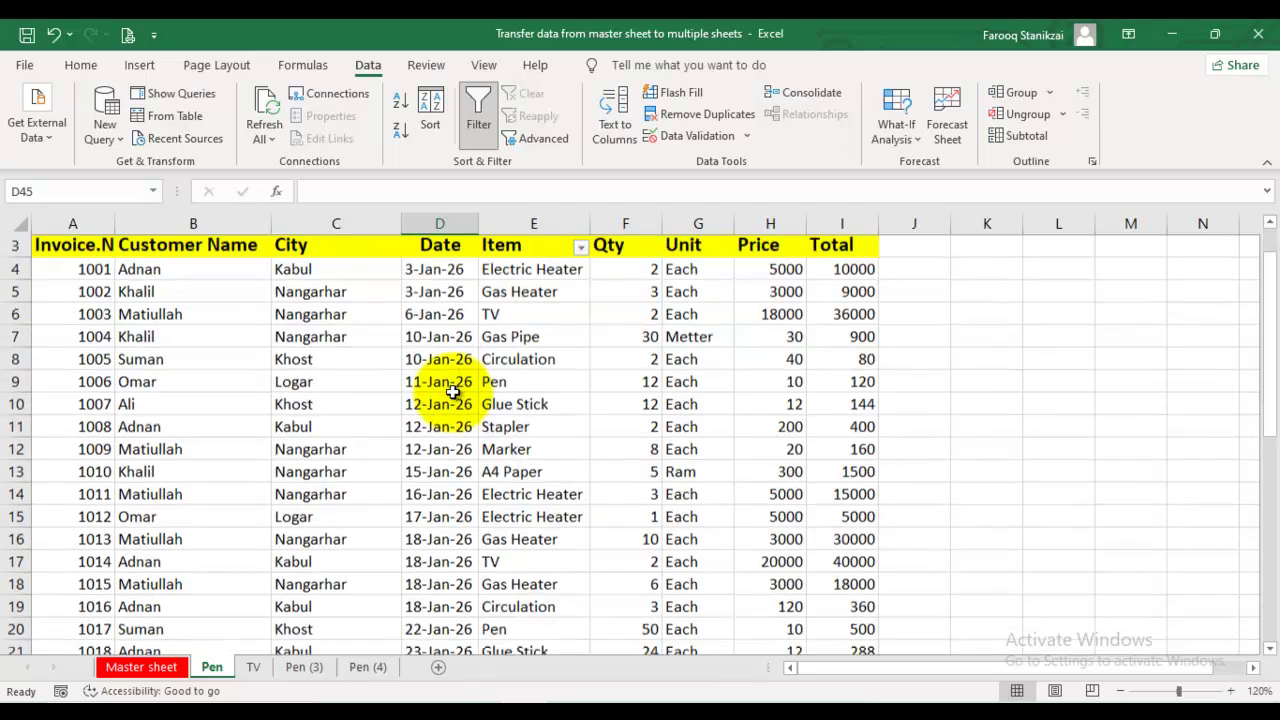
scroll(450, 385, up, 6)
scroll(450, 385, up, 3)
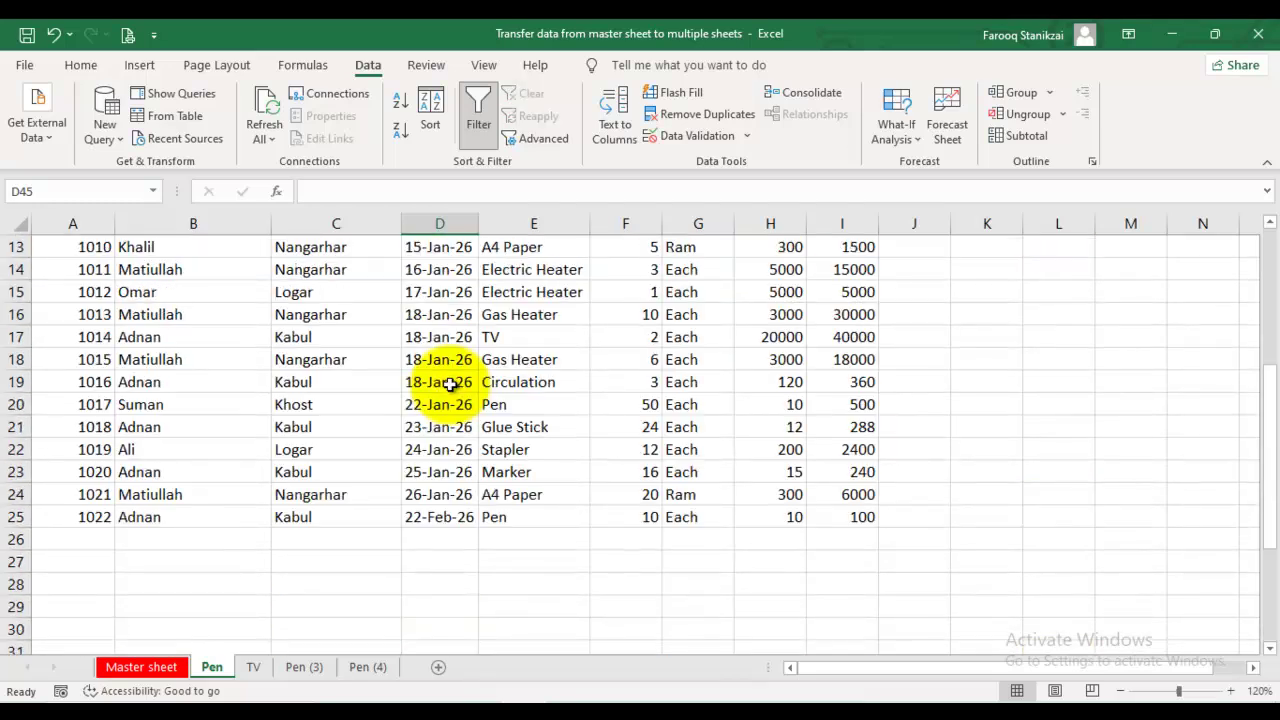
click(421, 538)
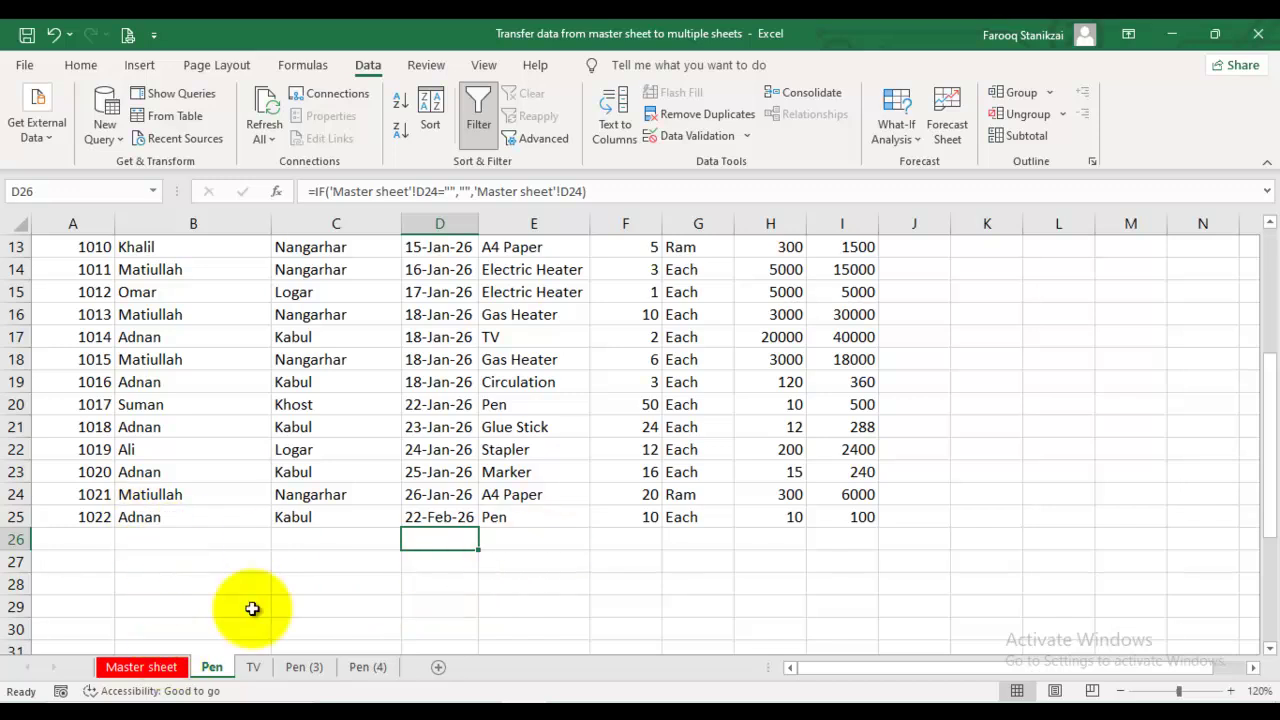
click(160, 537)
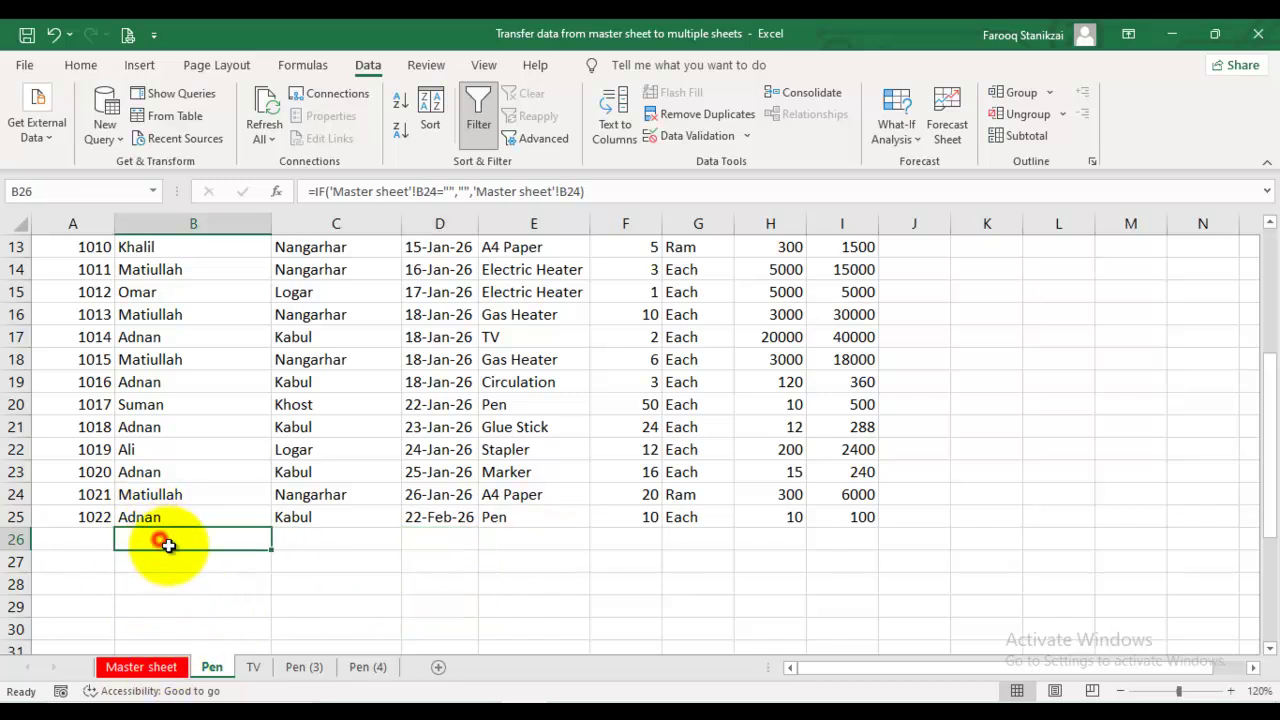
click(515, 538)
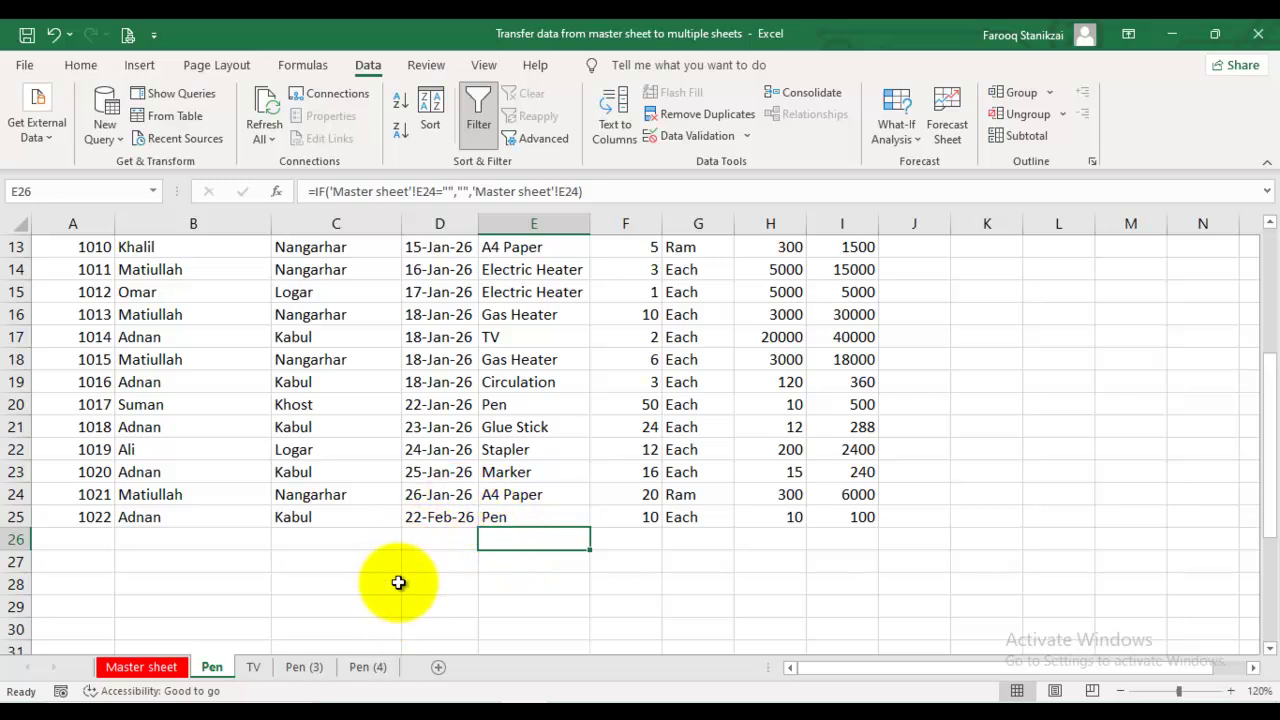
text(M)
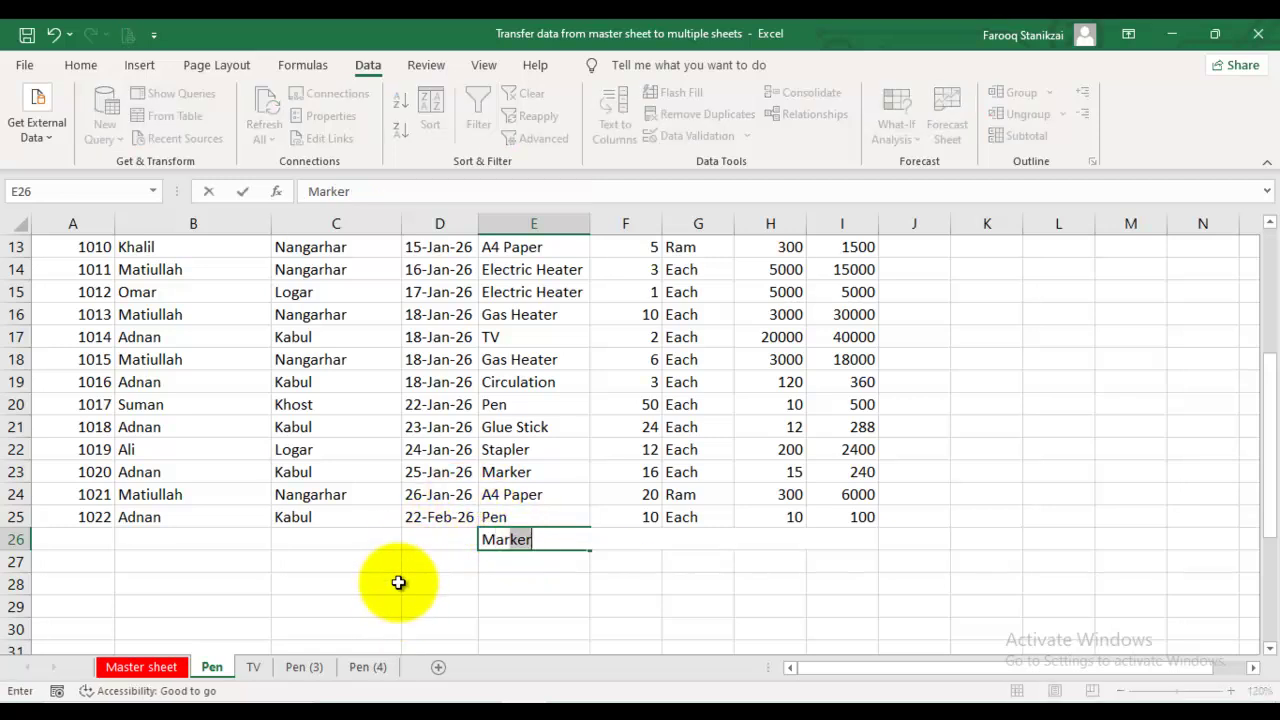
key(Return)
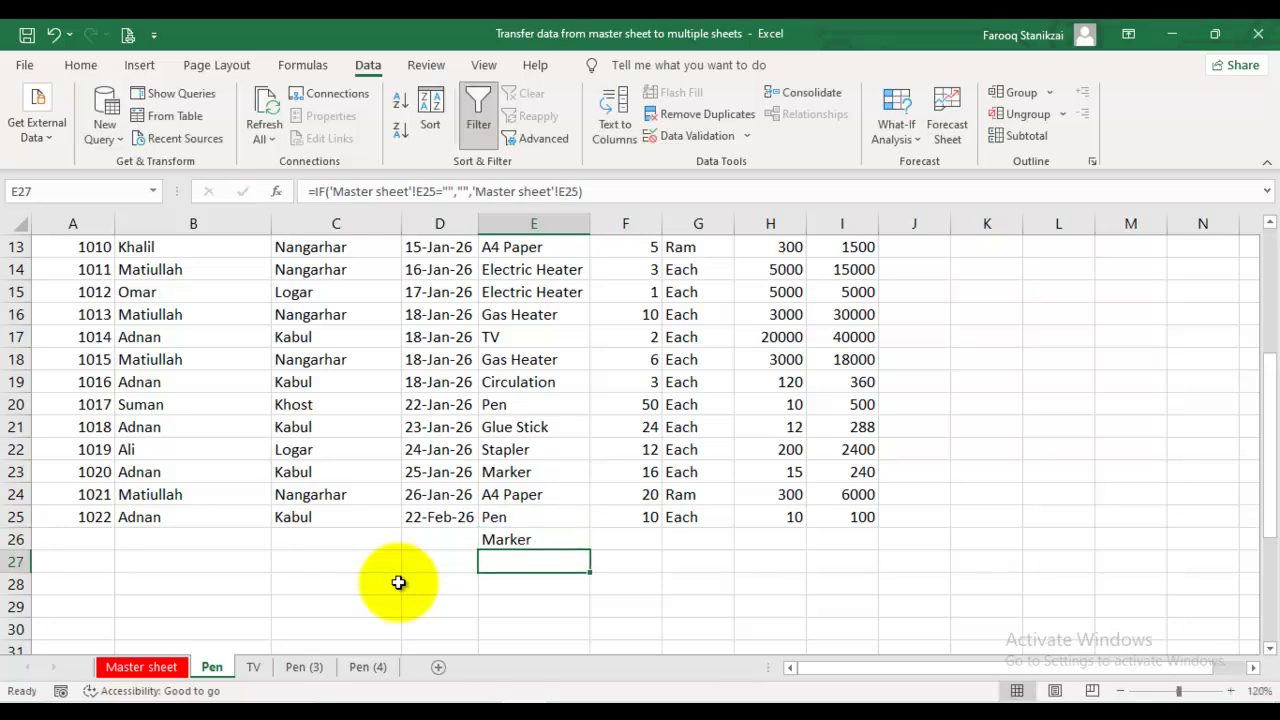
click(495, 541)
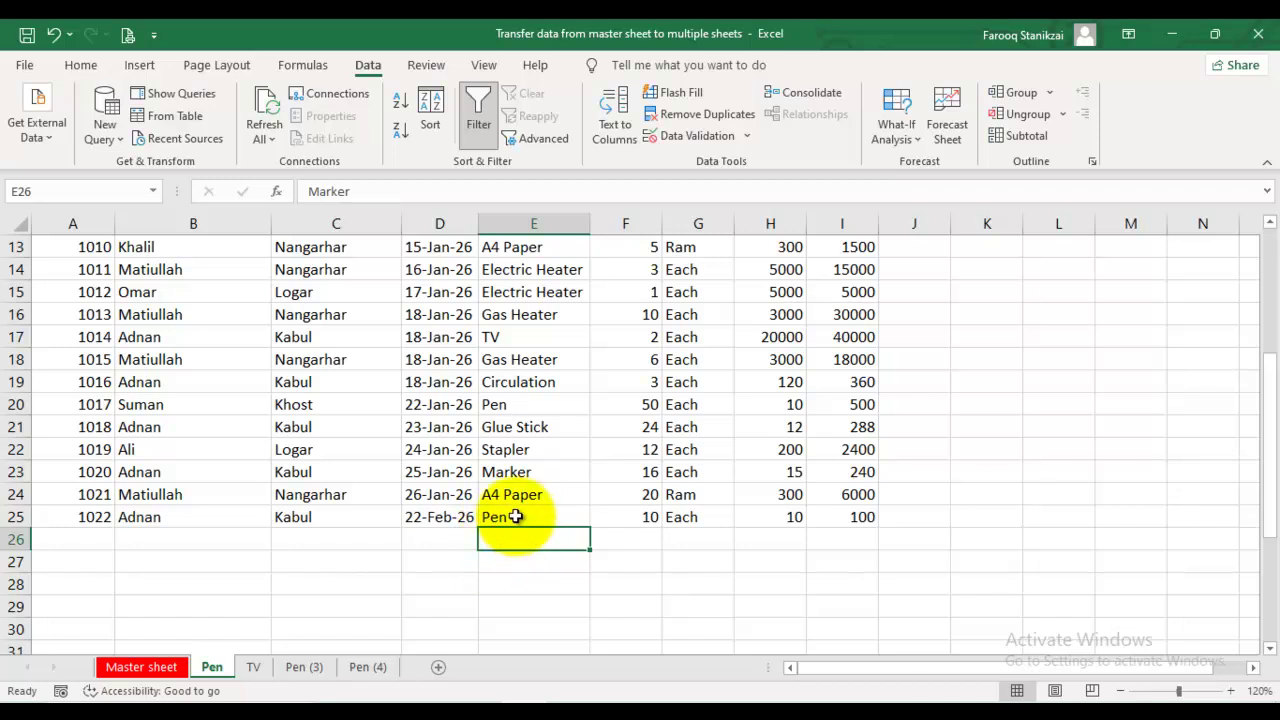
text(M)
click(553, 476)
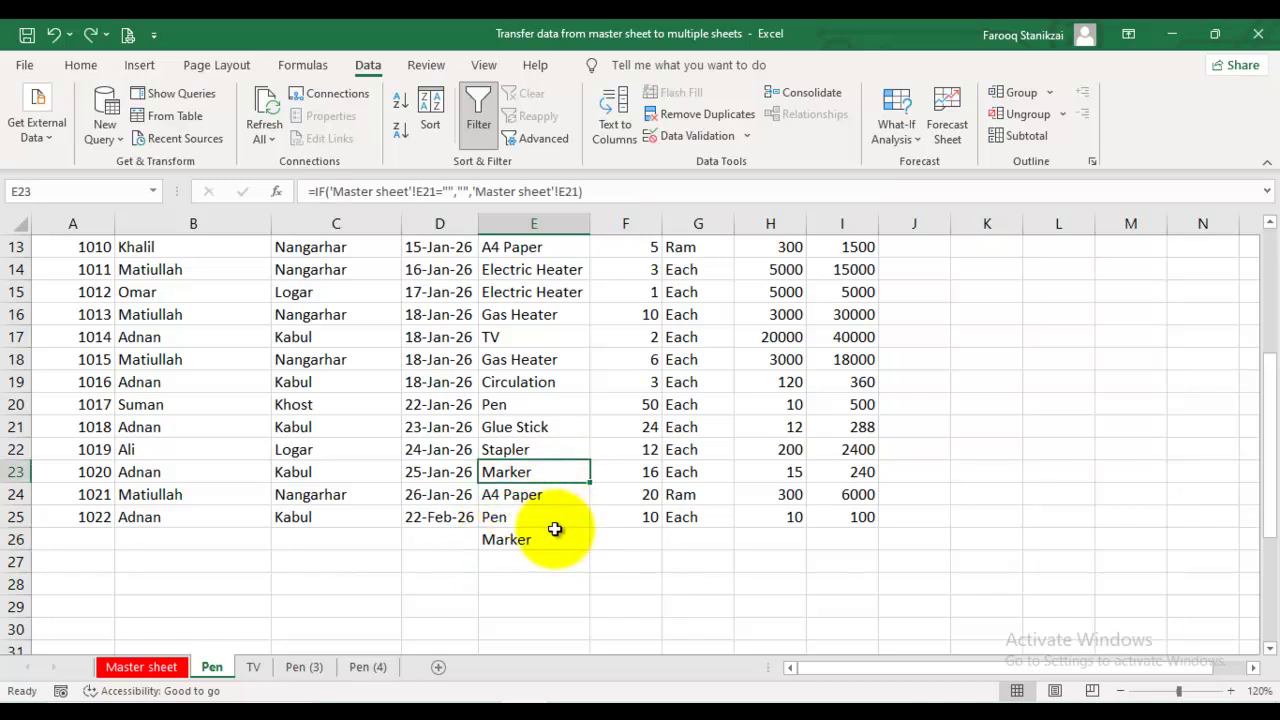
key(ctrl+z)
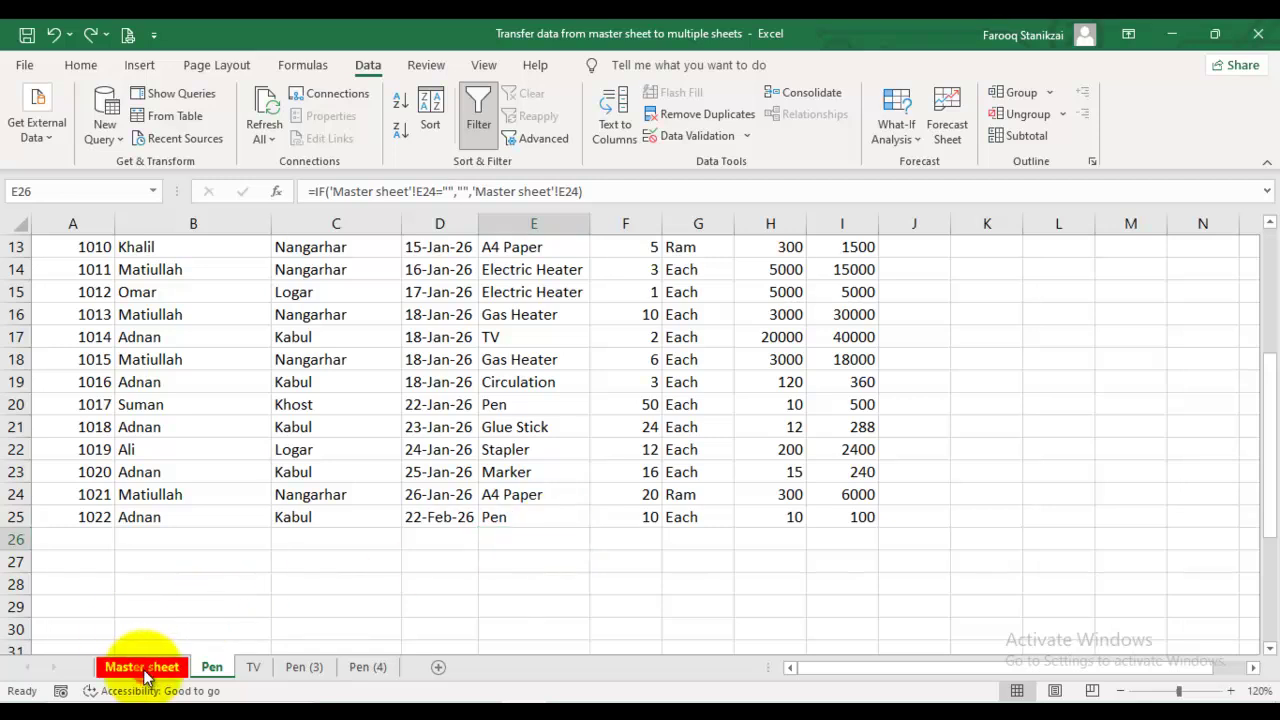
- Enter Marker in E24 and quantity 10 in F24 of the Master sheet, and check row 26 of the Pen sheet
click(143, 669)
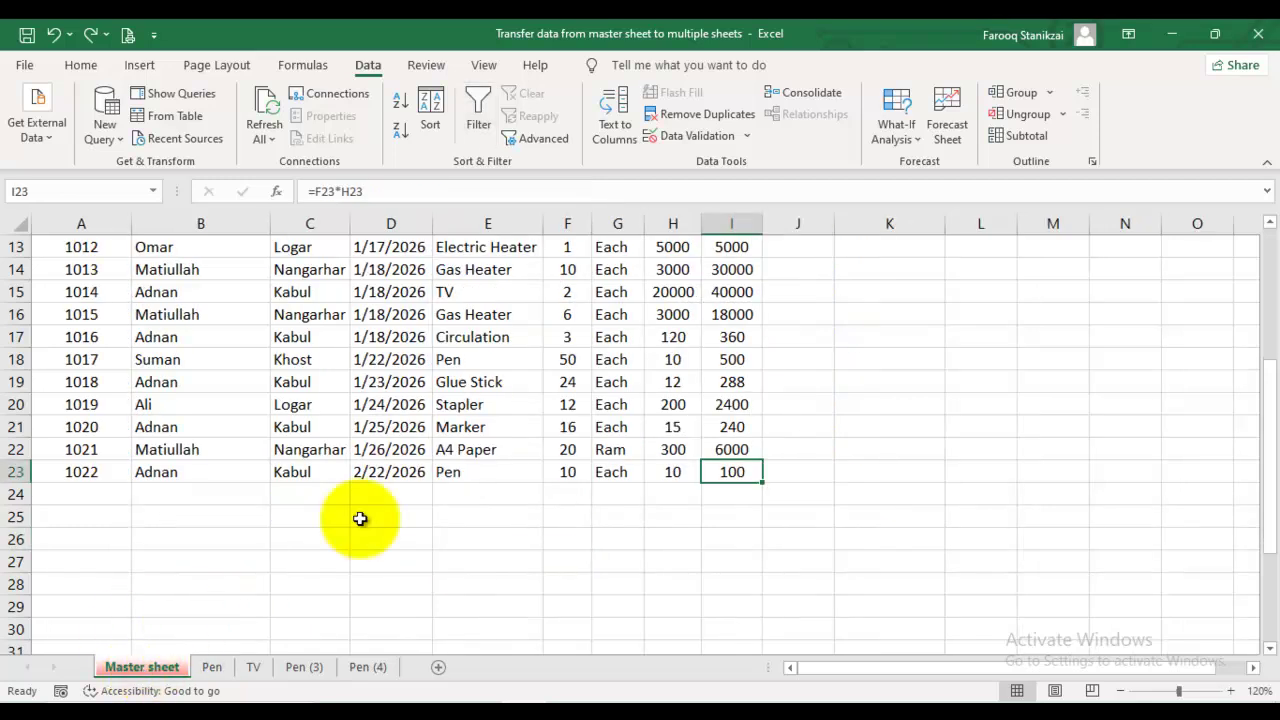
click(458, 496)
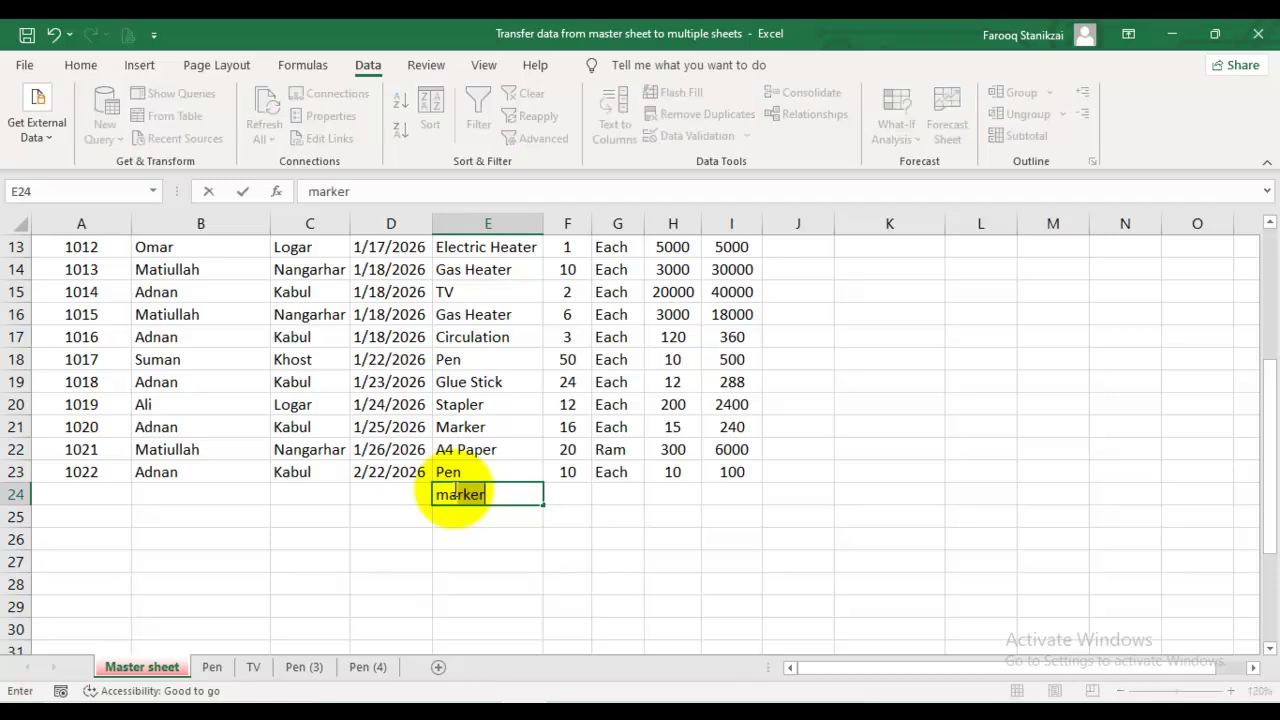
key(Tab)
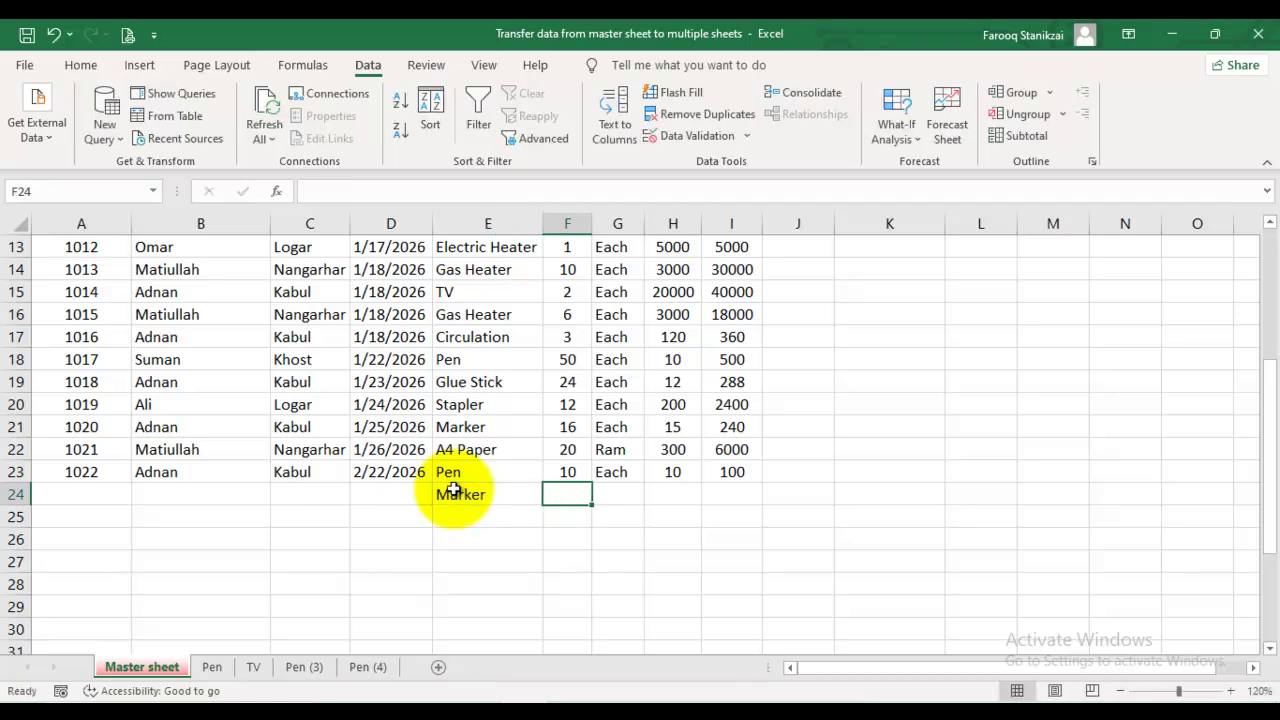
text(10)
key(Return)
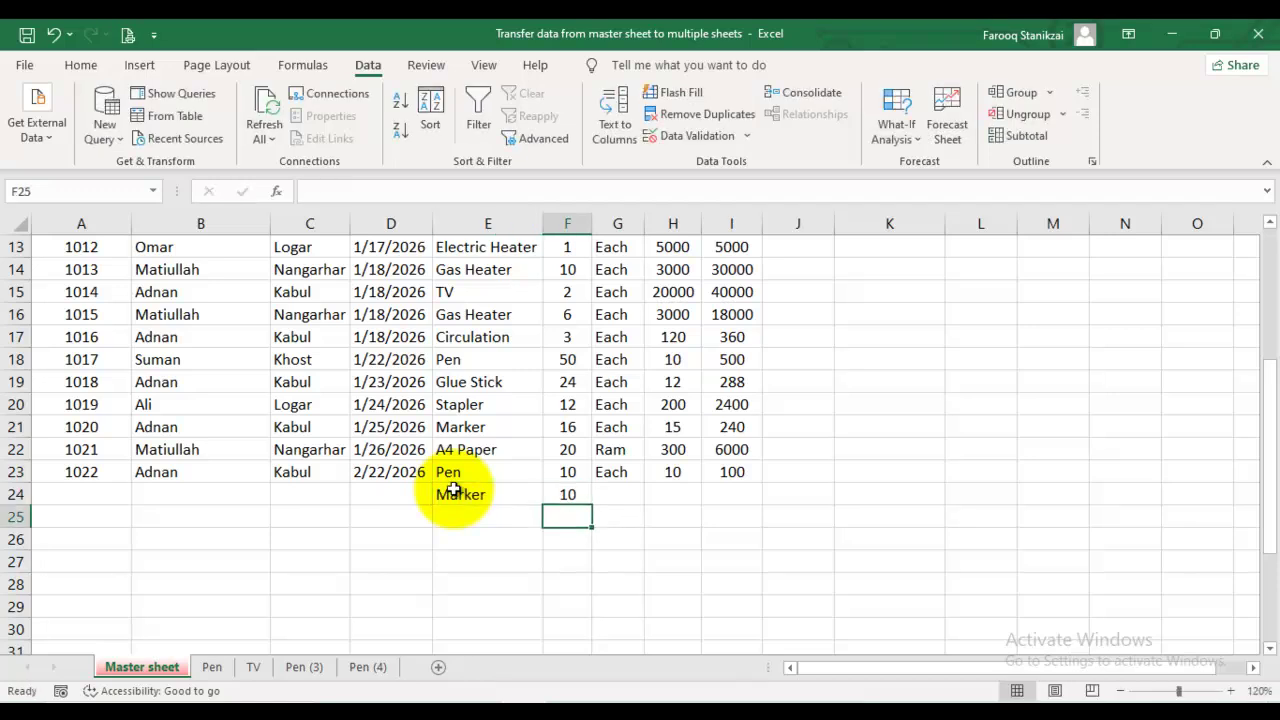
click(212, 667)
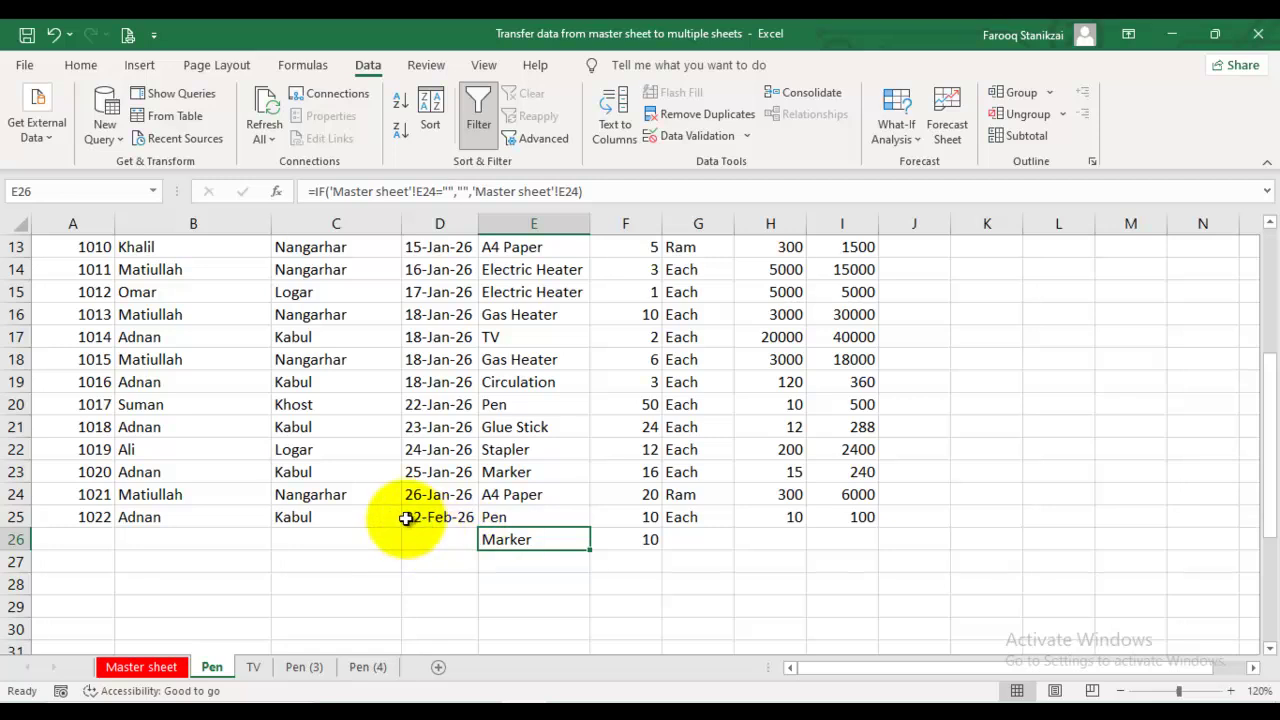
scroll(343, 514, down, 5)
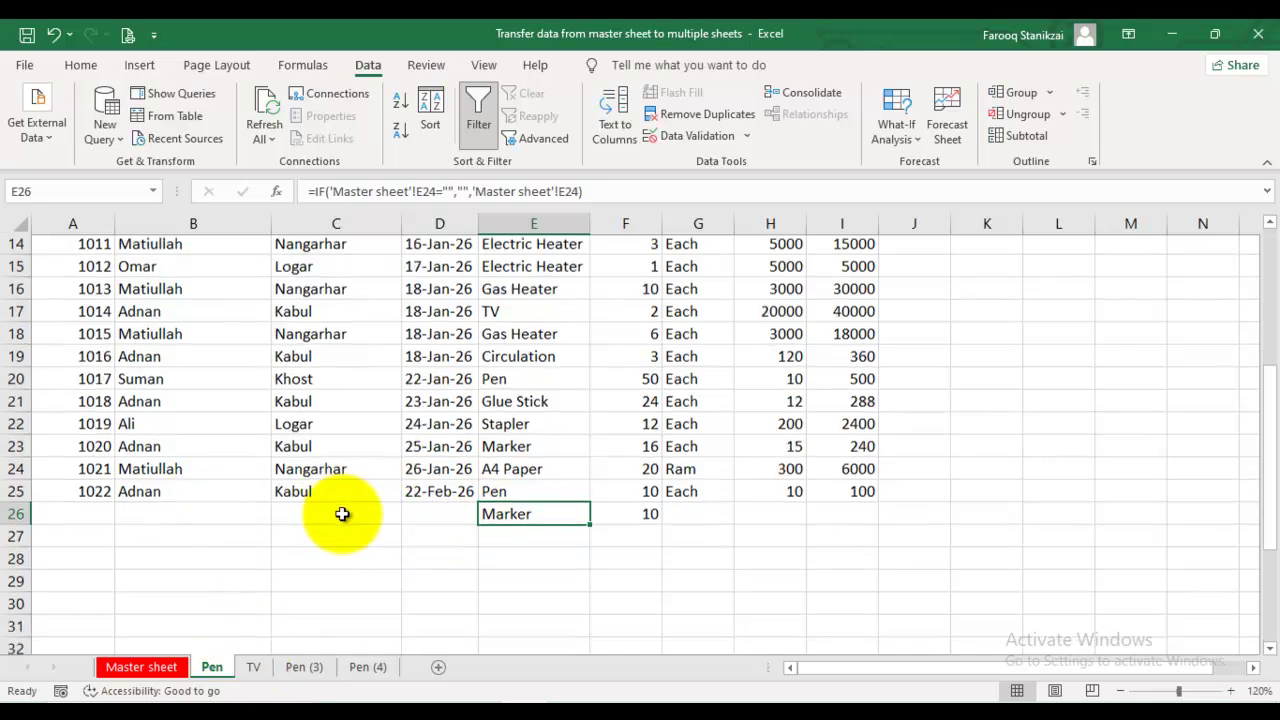
- On the Master sheet, enter pen in E45 and quantity 20 in F45, well below the existing records
click(140, 671)
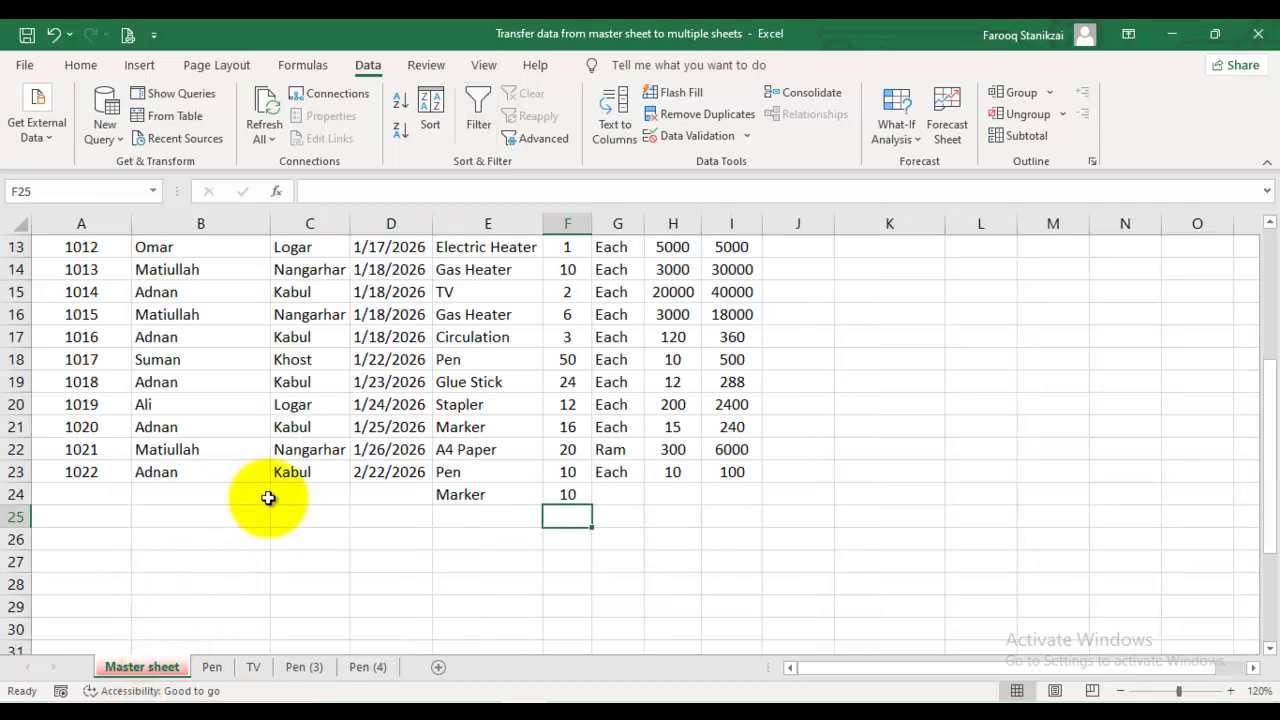
scroll(268, 497, down, 5)
scroll(268, 497, down, 2)
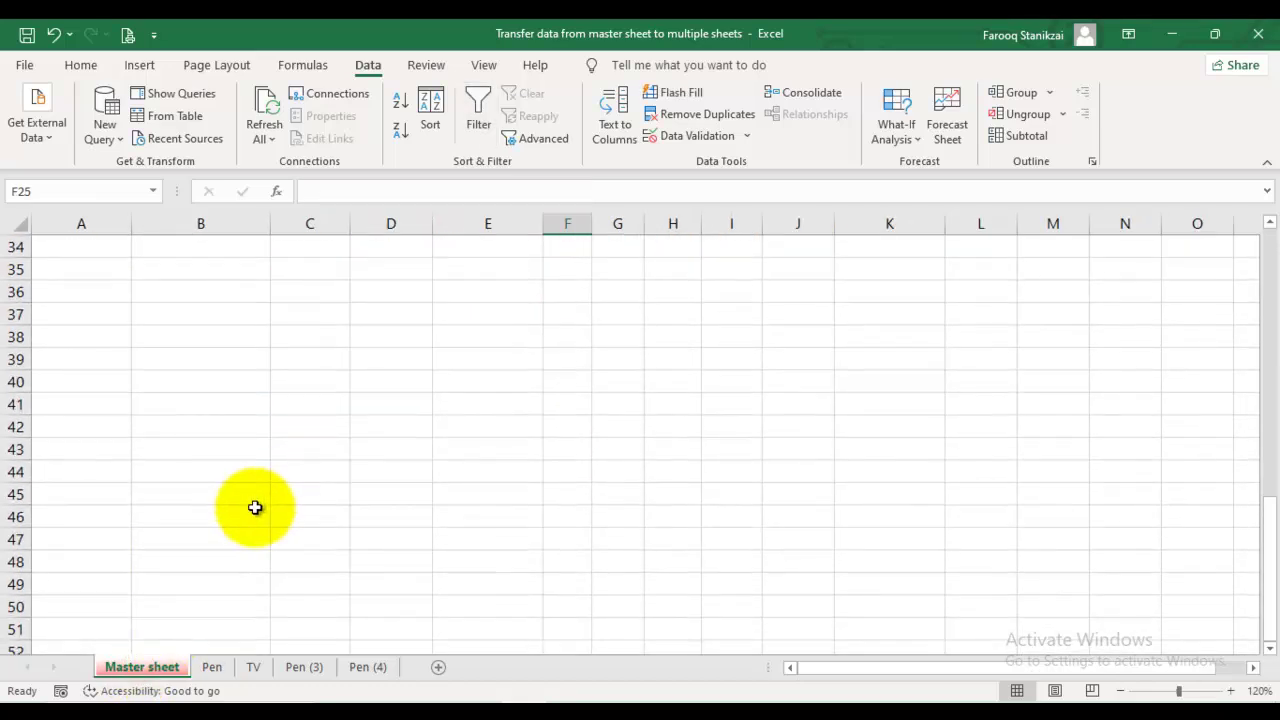
click(249, 497)
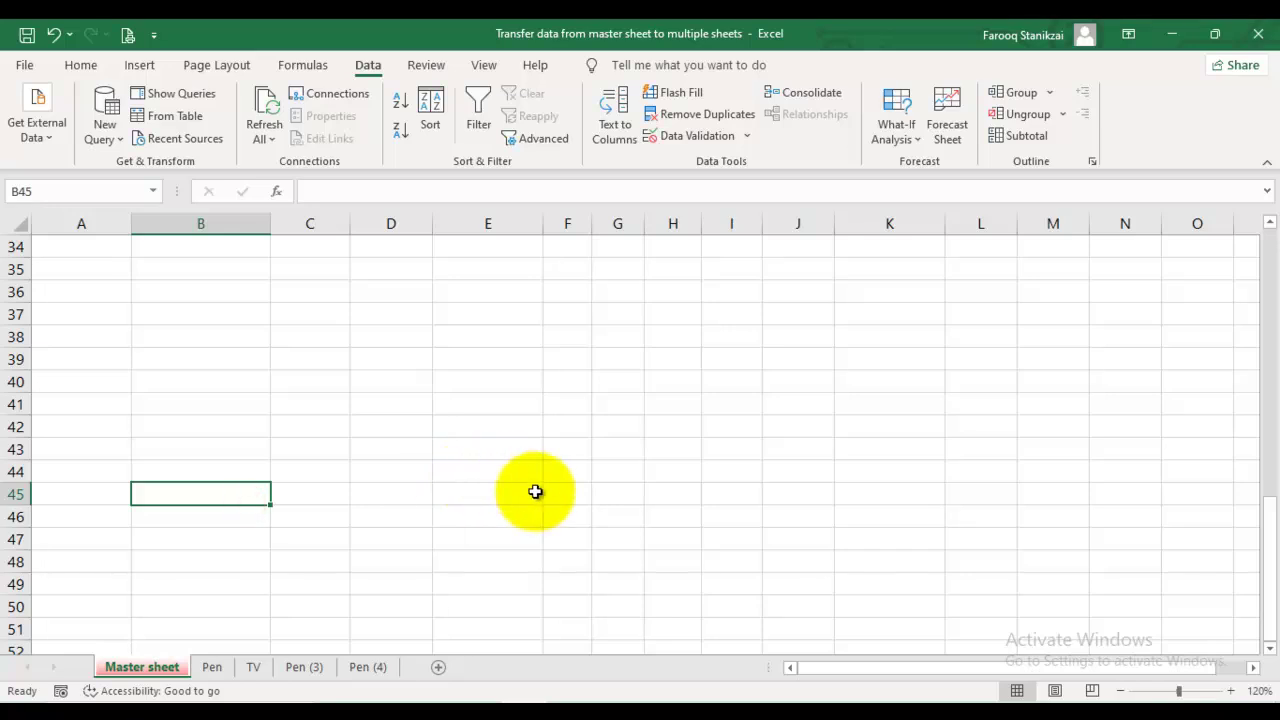
scroll(540, 491, up, 5)
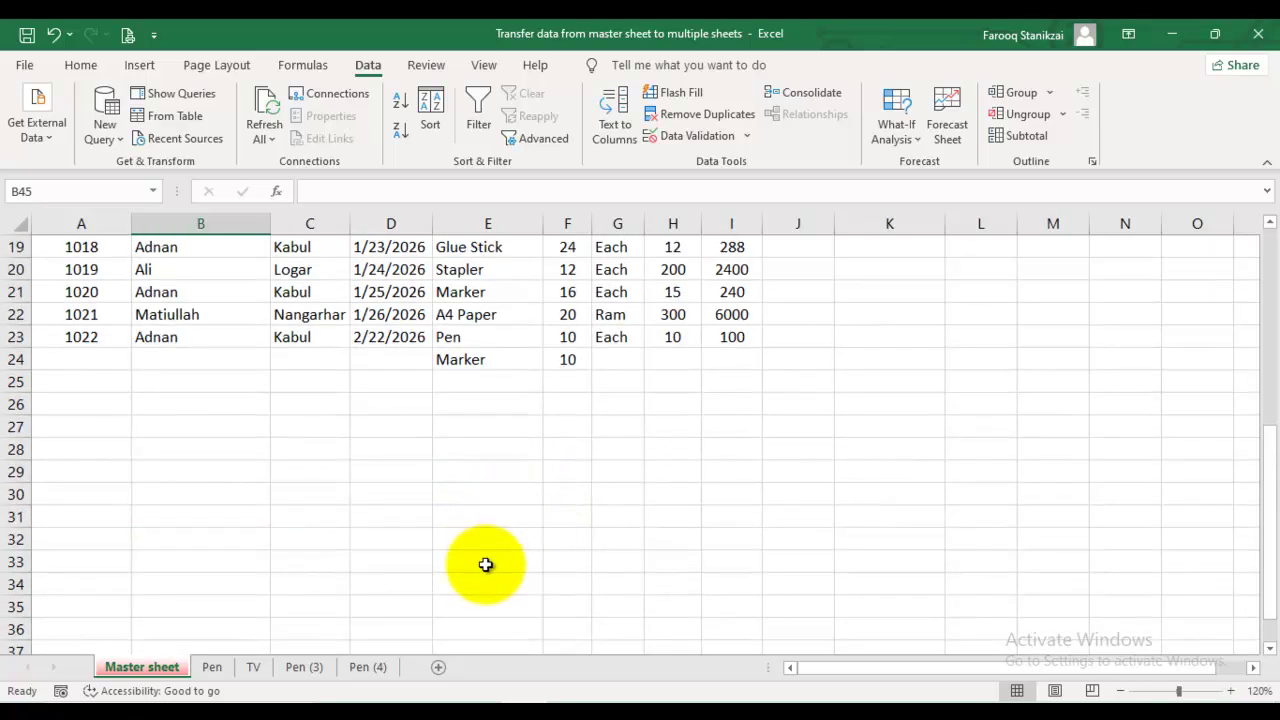
scroll(484, 560, down, 2)
scroll(481, 556, down, 1)
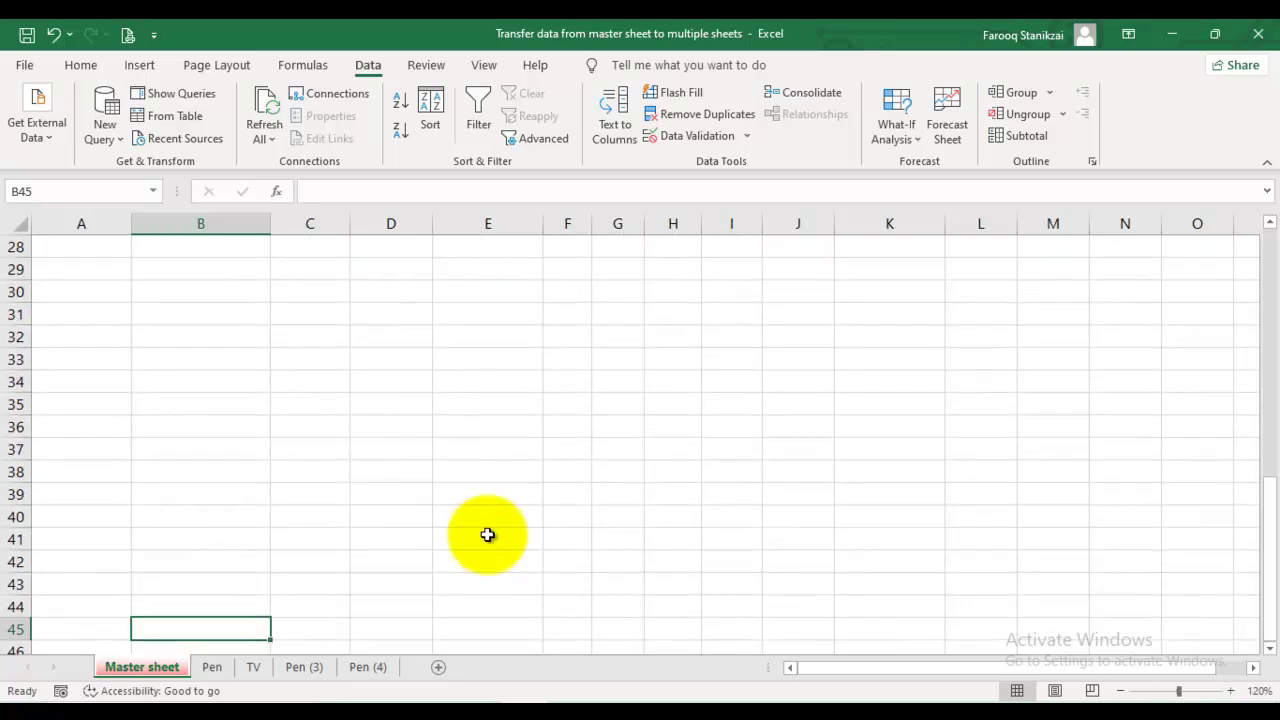
click(484, 627)
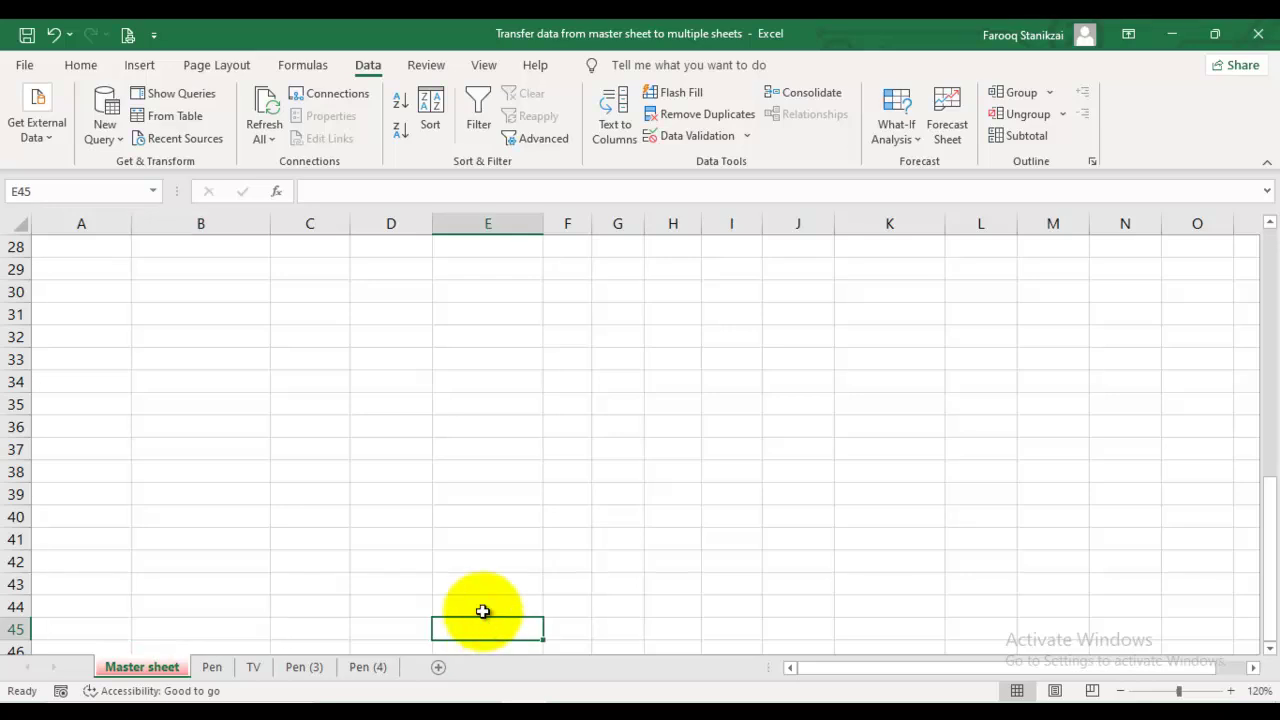
text(mar)
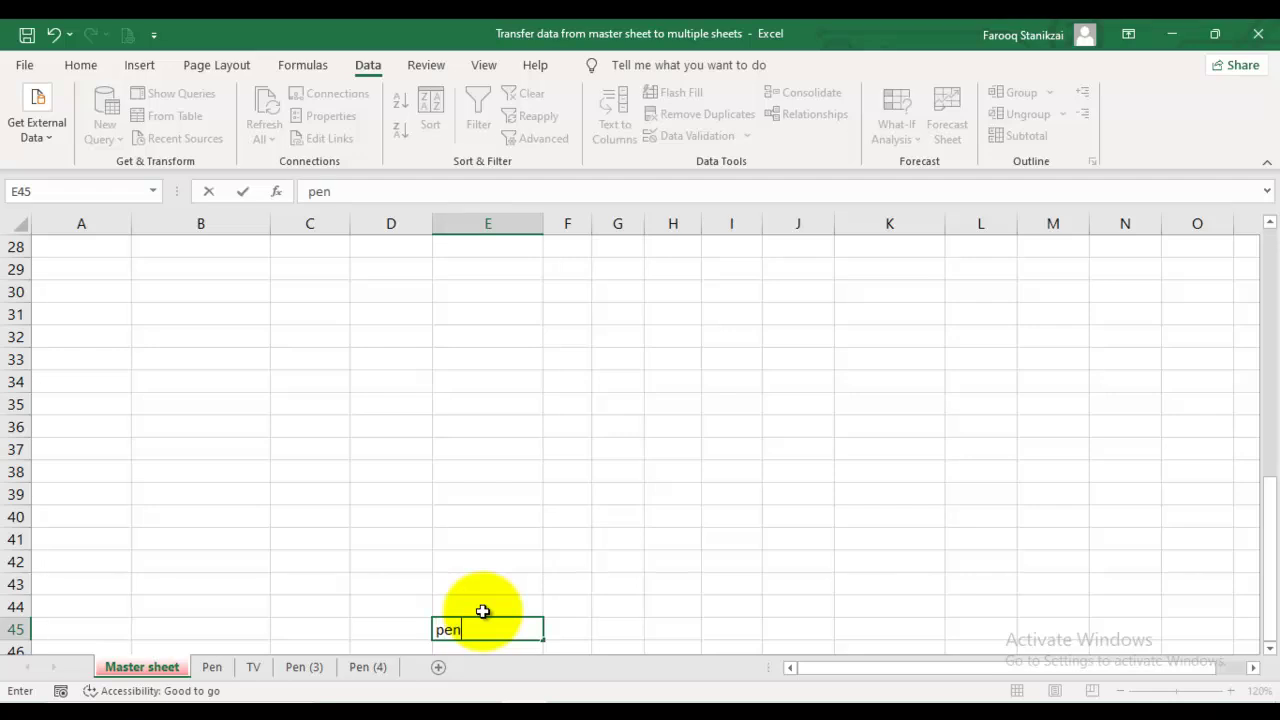
key(Tab)
text(20)
key(Return)
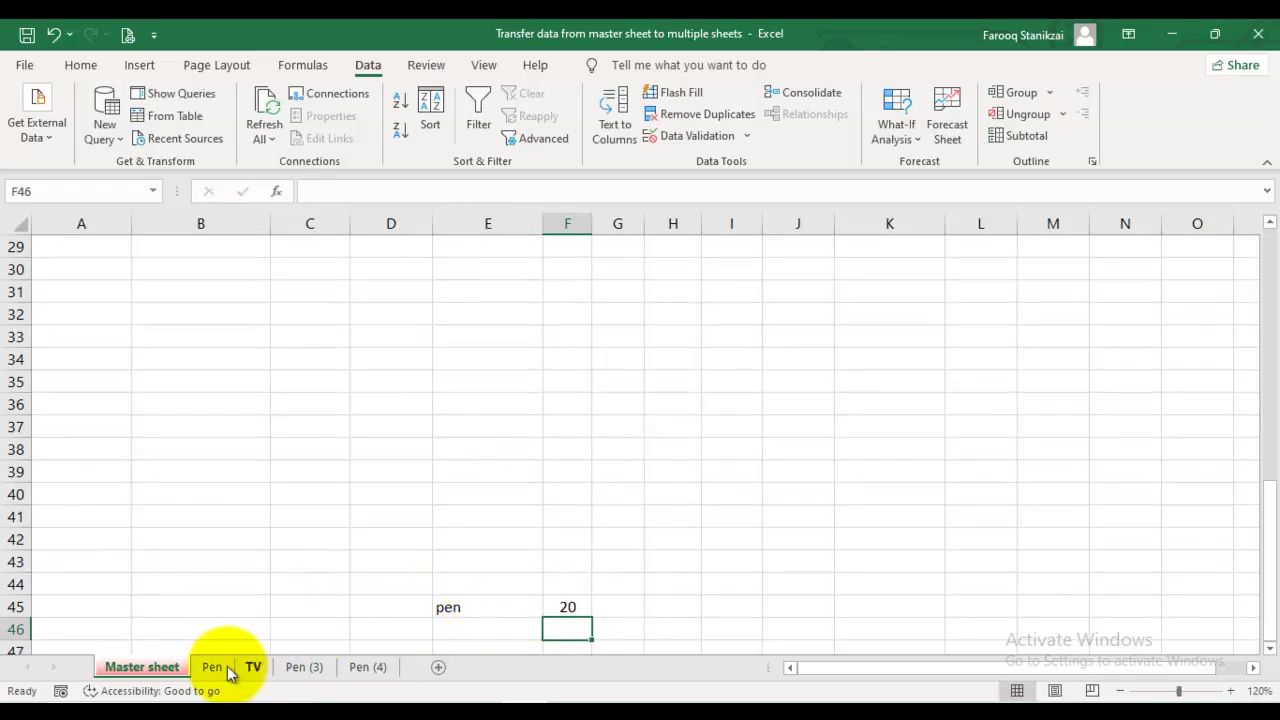
- Look for the new pen entry on the Pen sheet and check cells A40 and A41 for the linking formula
click(213, 667)
scroll(632, 478, up, 6)
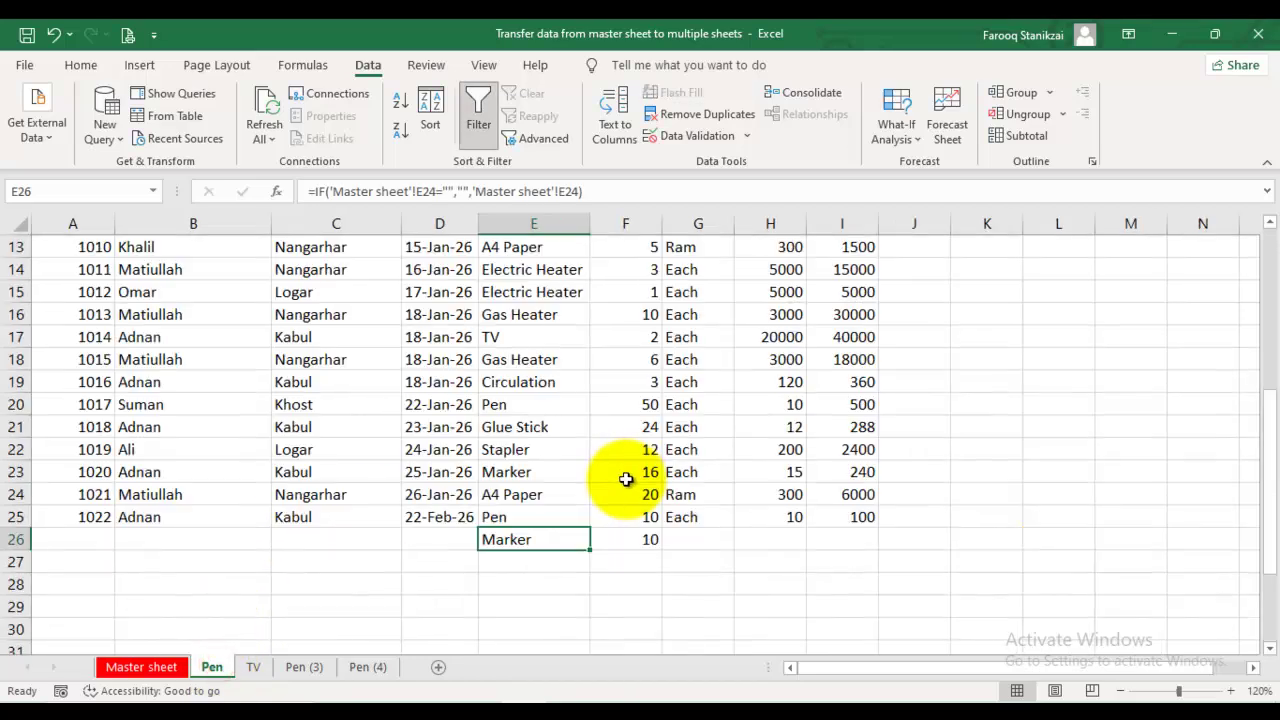
scroll(612, 481, down, 2)
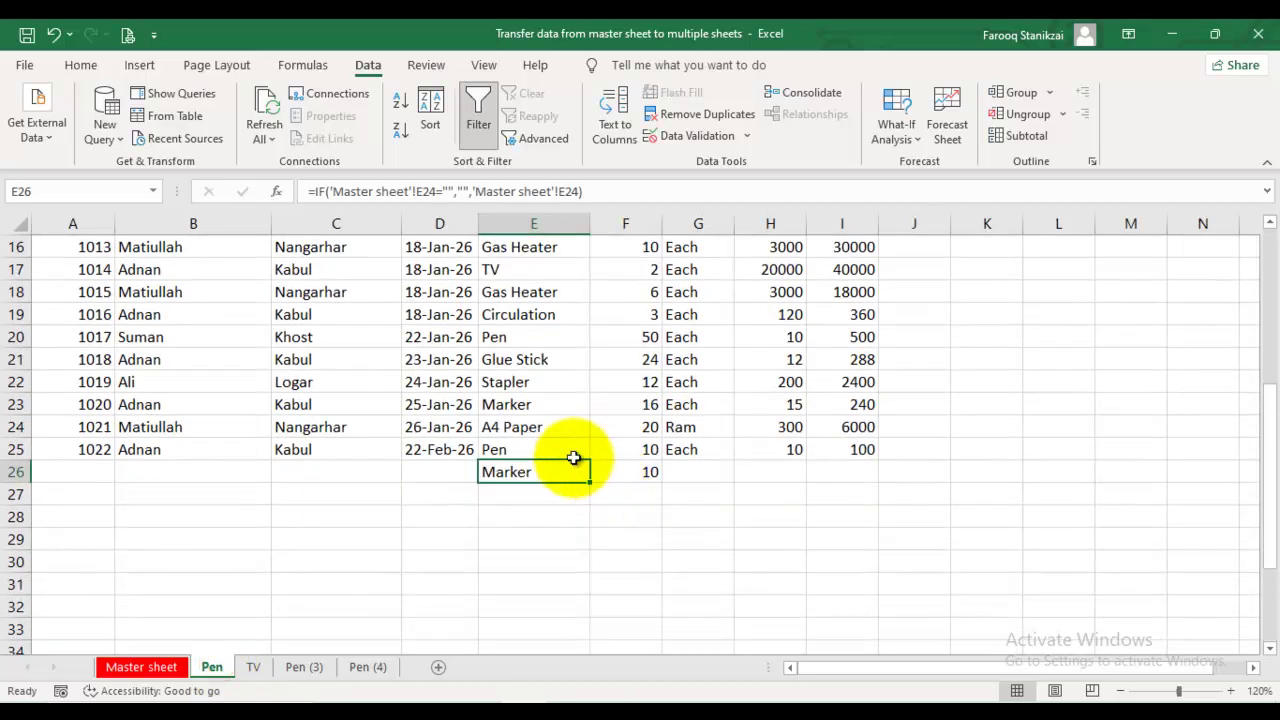
scroll(416, 483, down, 2)
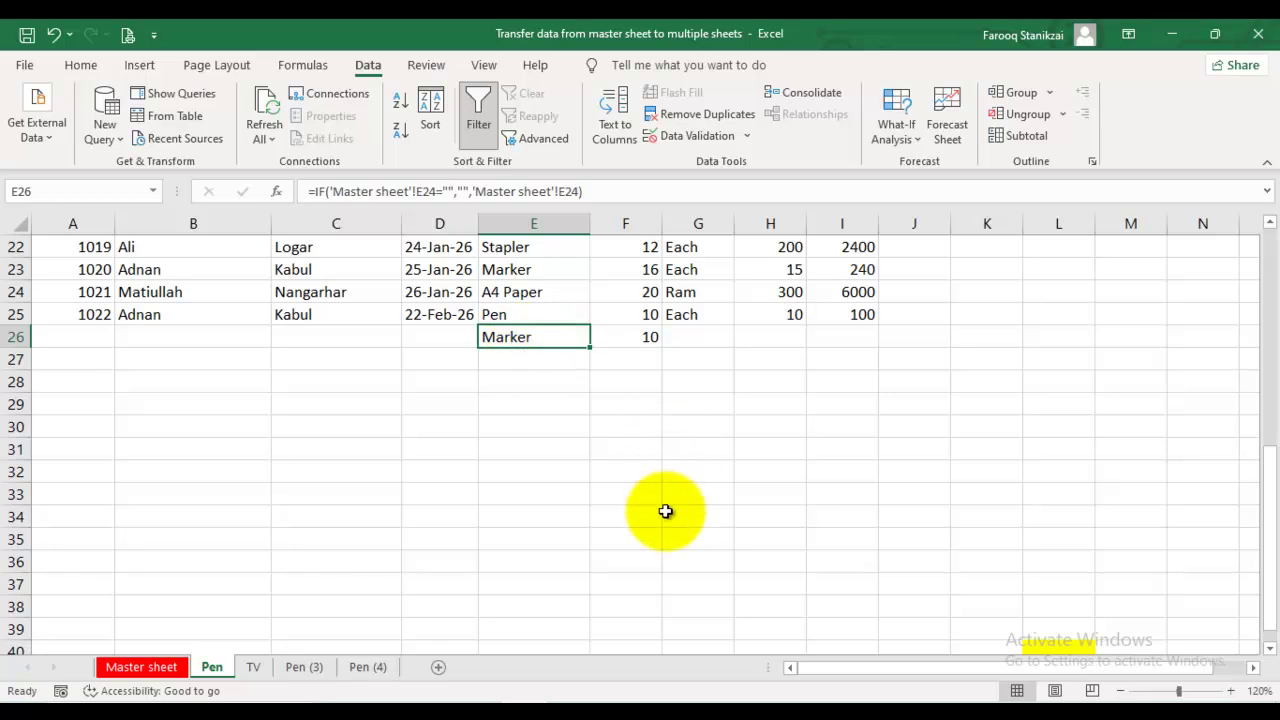
scroll(411, 491, down, 2)
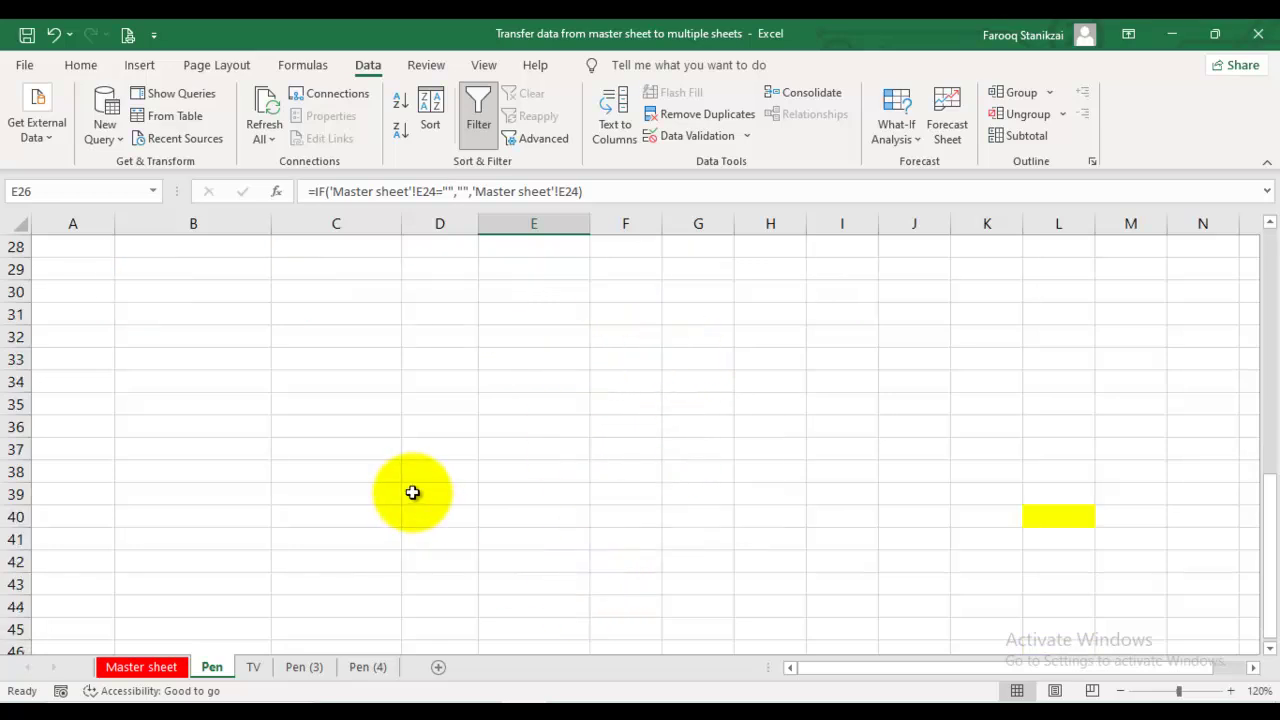
click(97, 513)
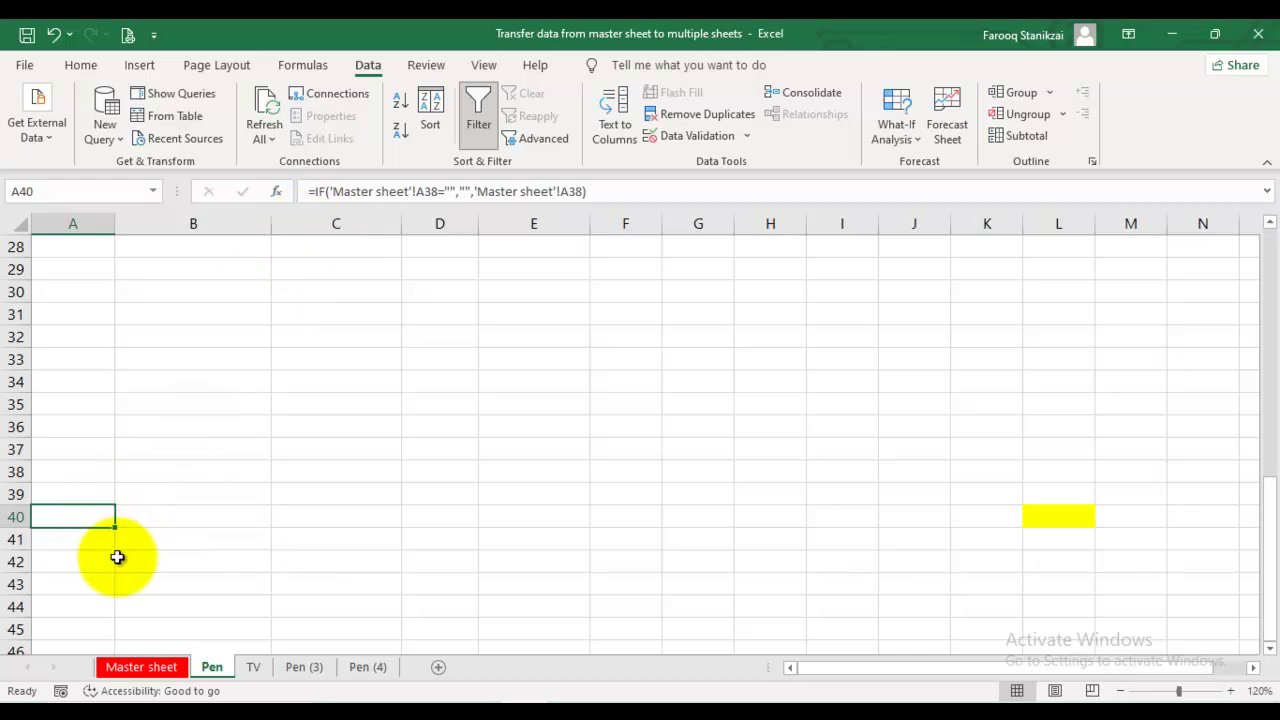
click(92, 545)
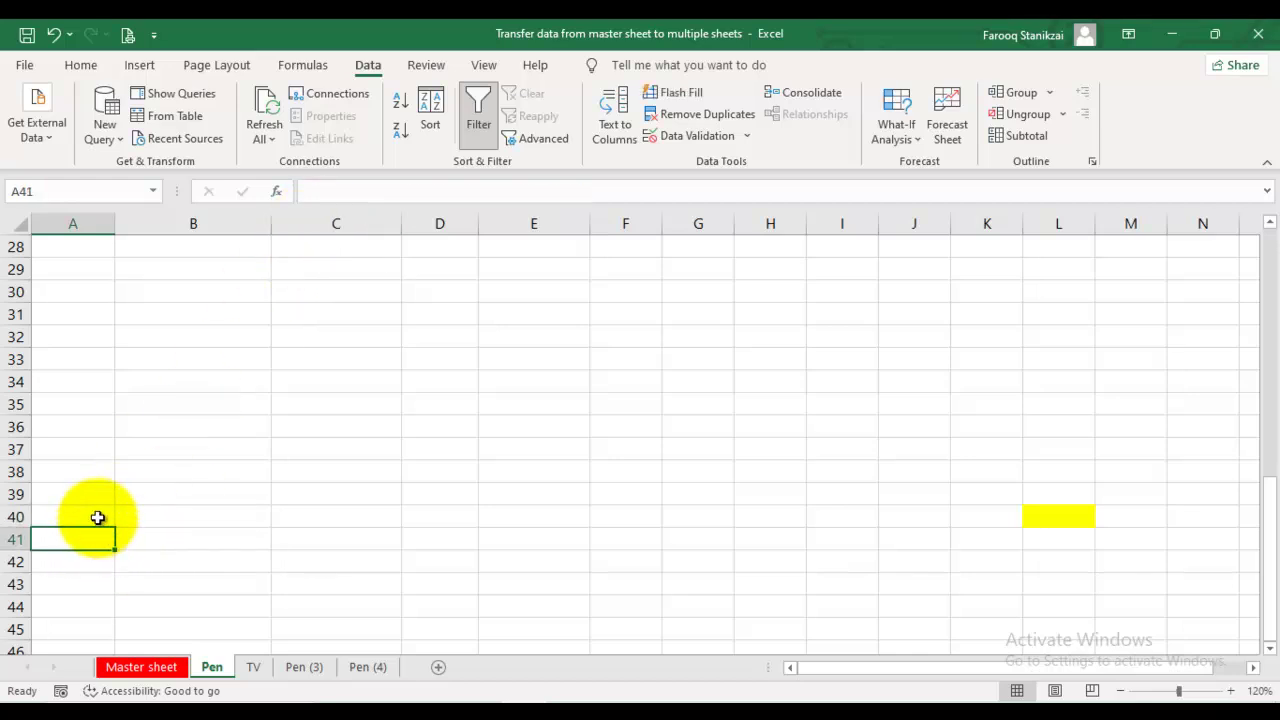
- Fill the linking formula on the Pen sheet from A40 across to column K and down past row 70
click(100, 518)
drag(116, 524, 855, 590)
scroll(595, 460, up, 9)
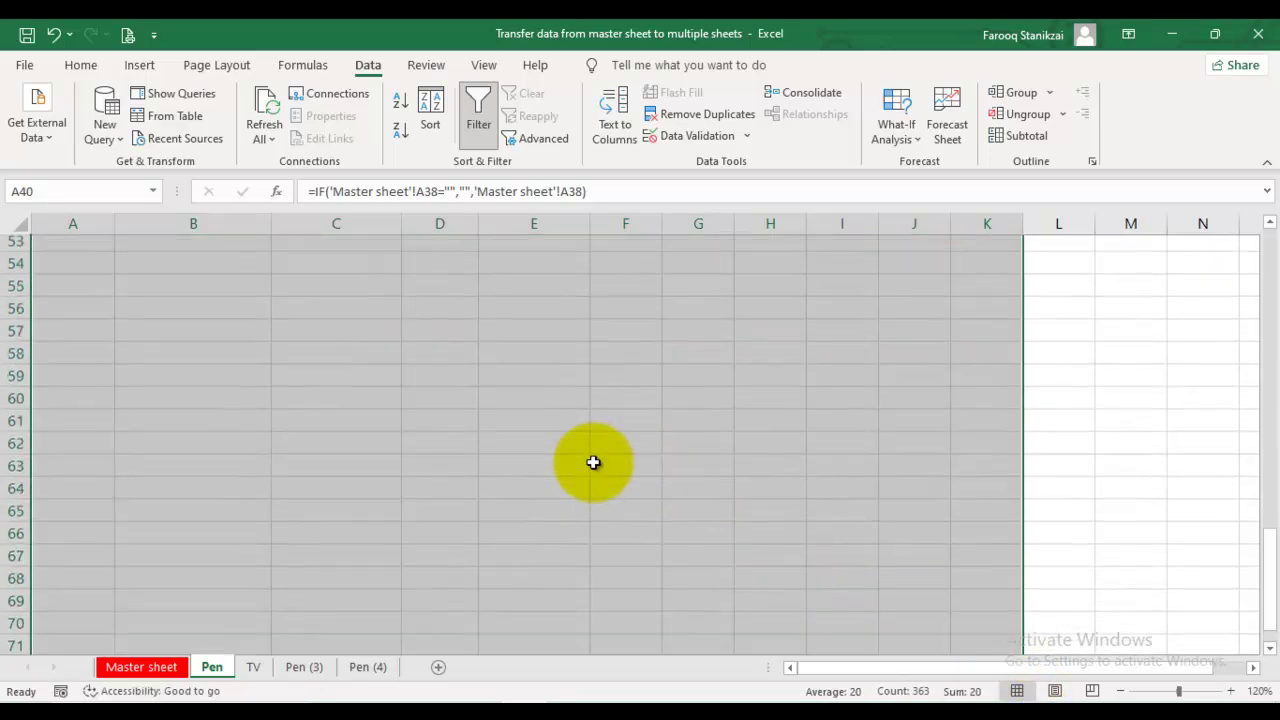
scroll(595, 500, down, 1)
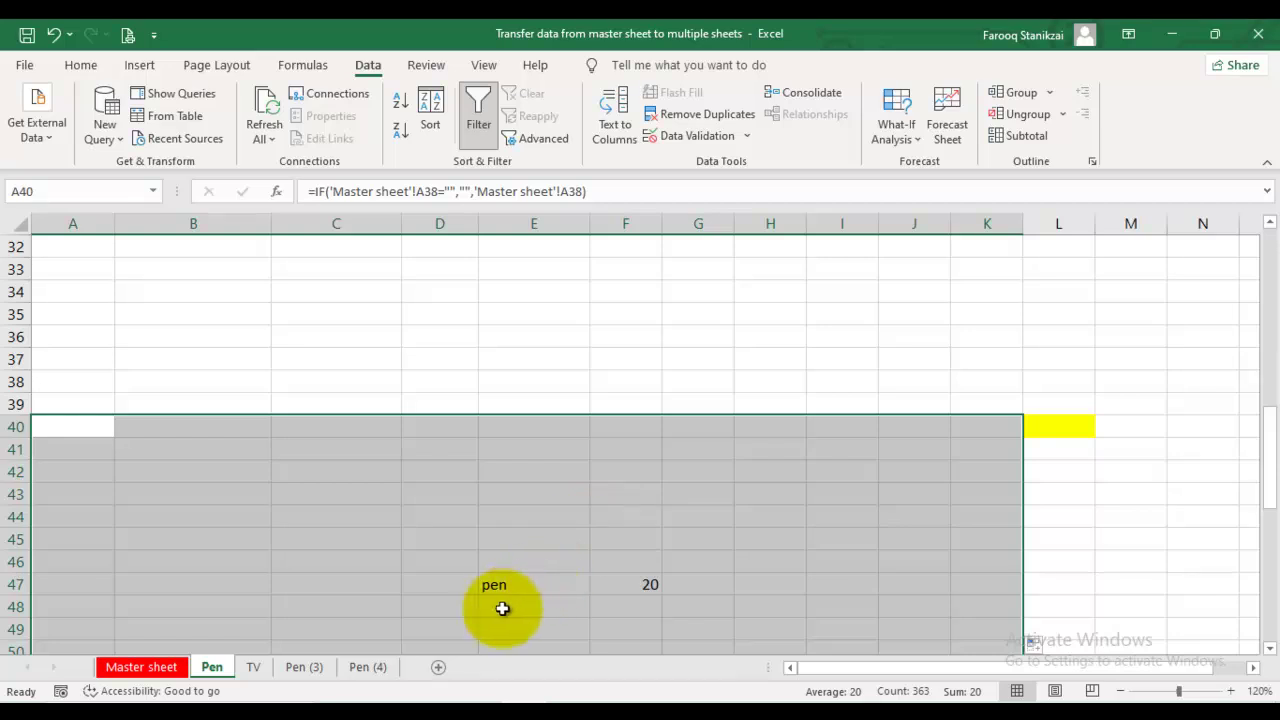
scroll(558, 580, down, 1)
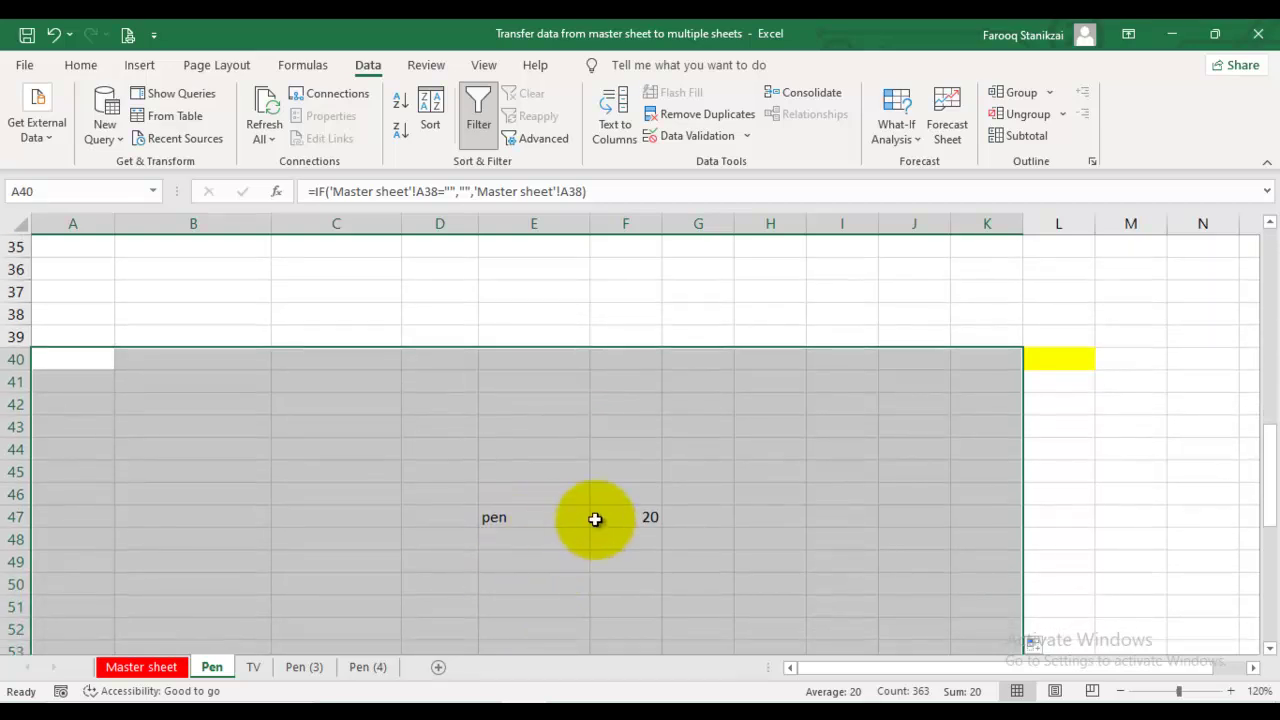
- Compare the transferred pen entry with its source cells E45:F45 on the Master sheet
click(140, 667)
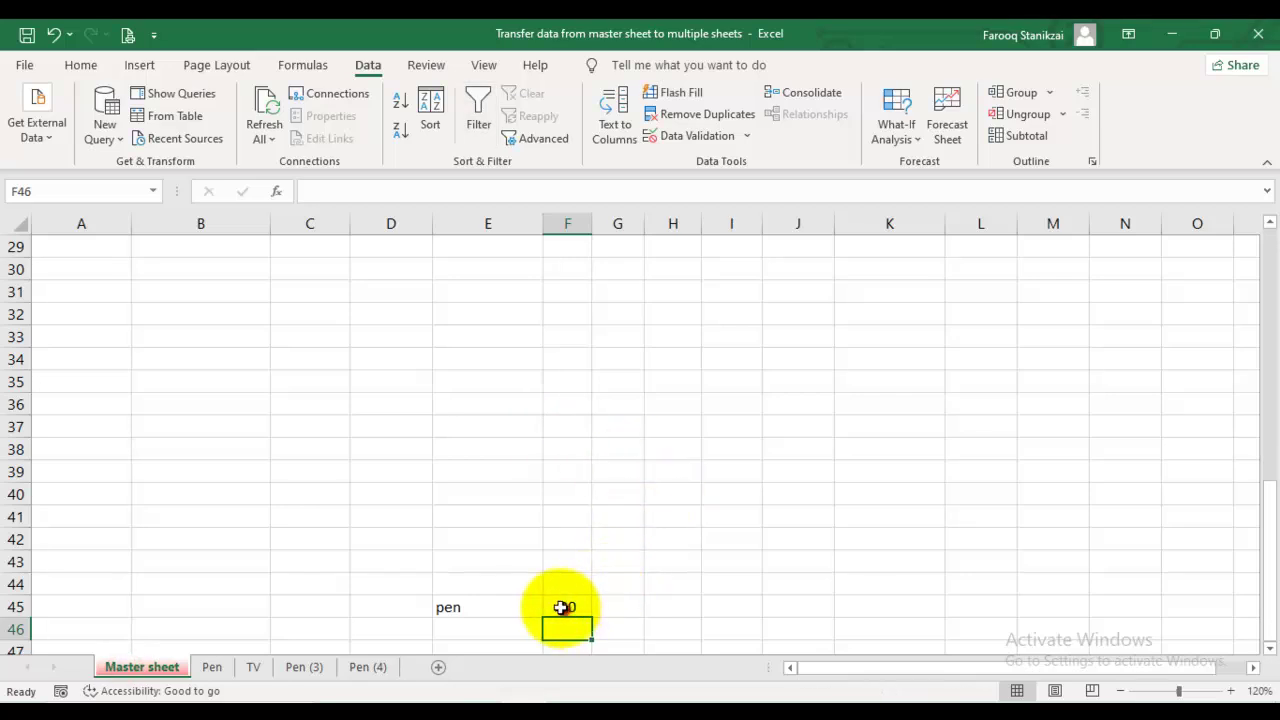
drag(565, 608, 457, 606)
scroll(423, 506, up, 8)
click(424, 494)
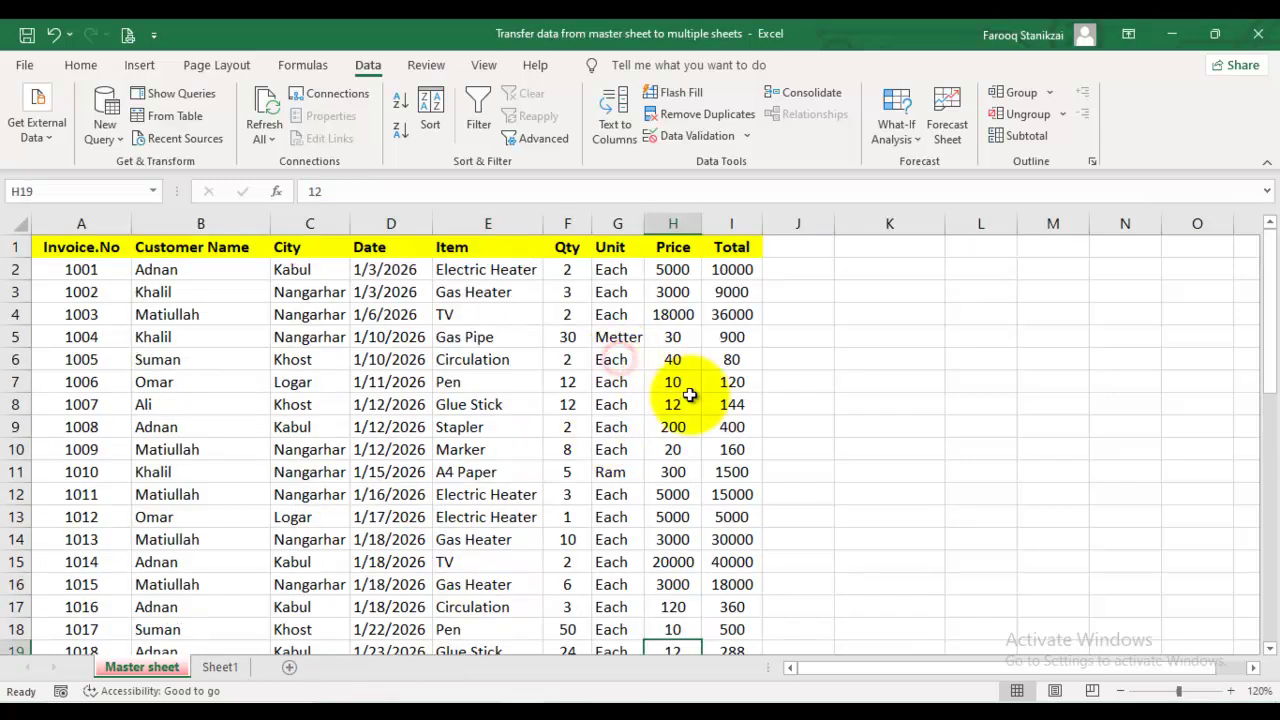
- Convert the Master sheet data range A1:I23 into a table with headers
click(480, 359)
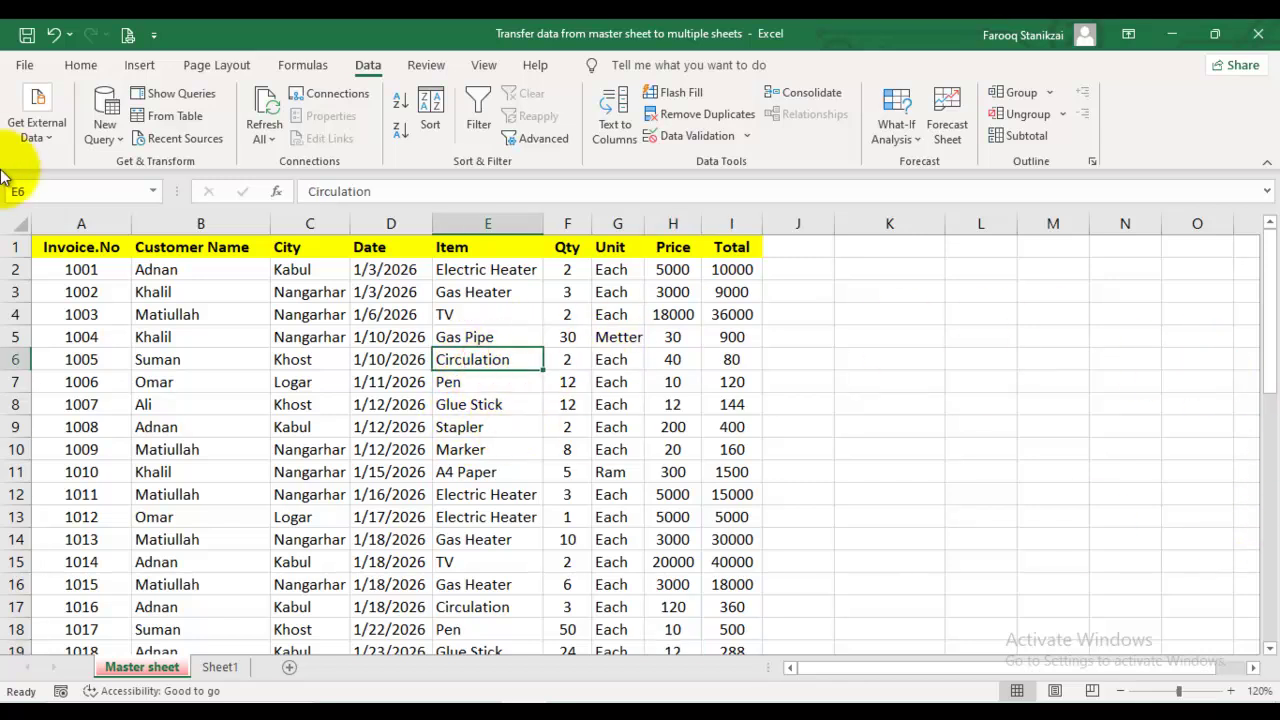
click(140, 70)
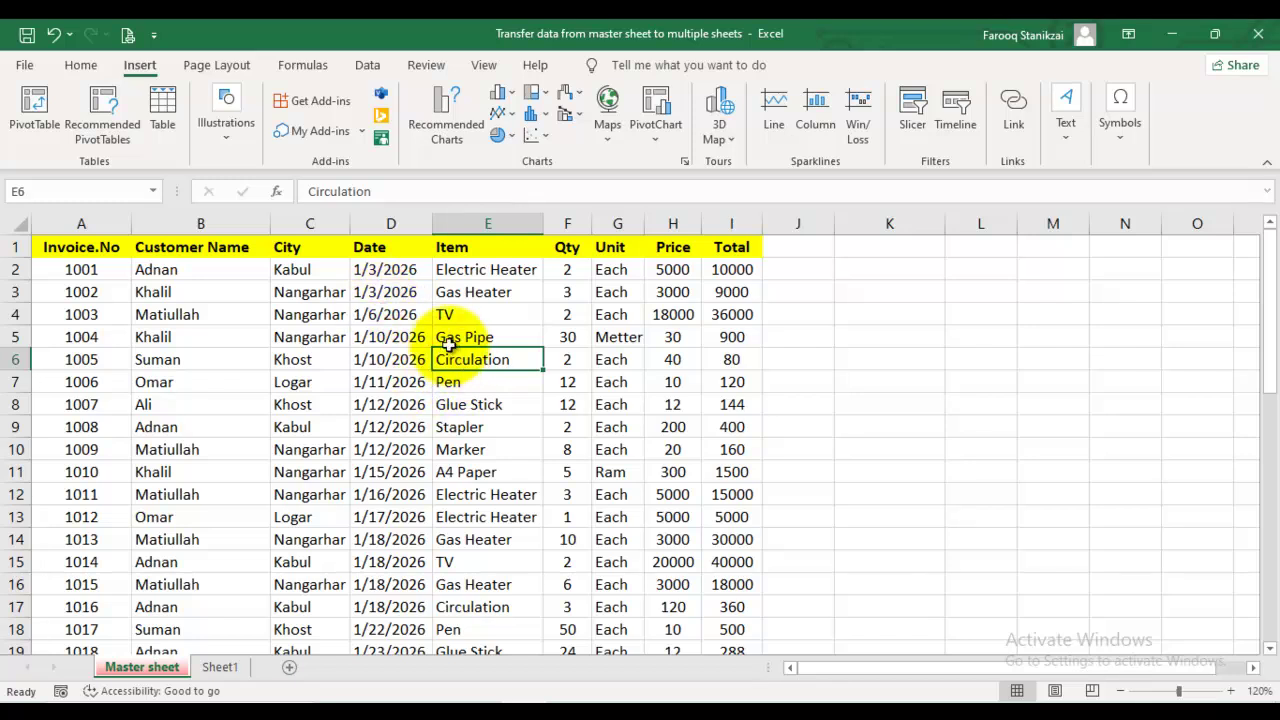
key(ctrl+t)
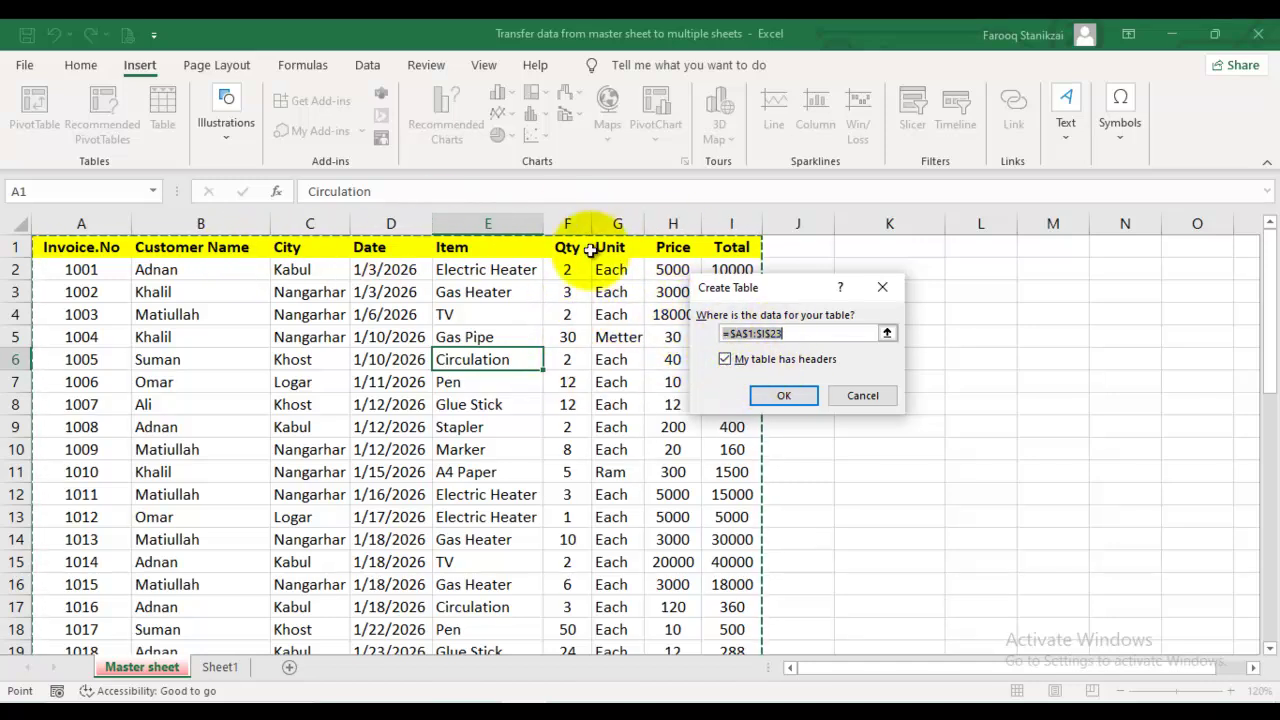
click(784, 395)
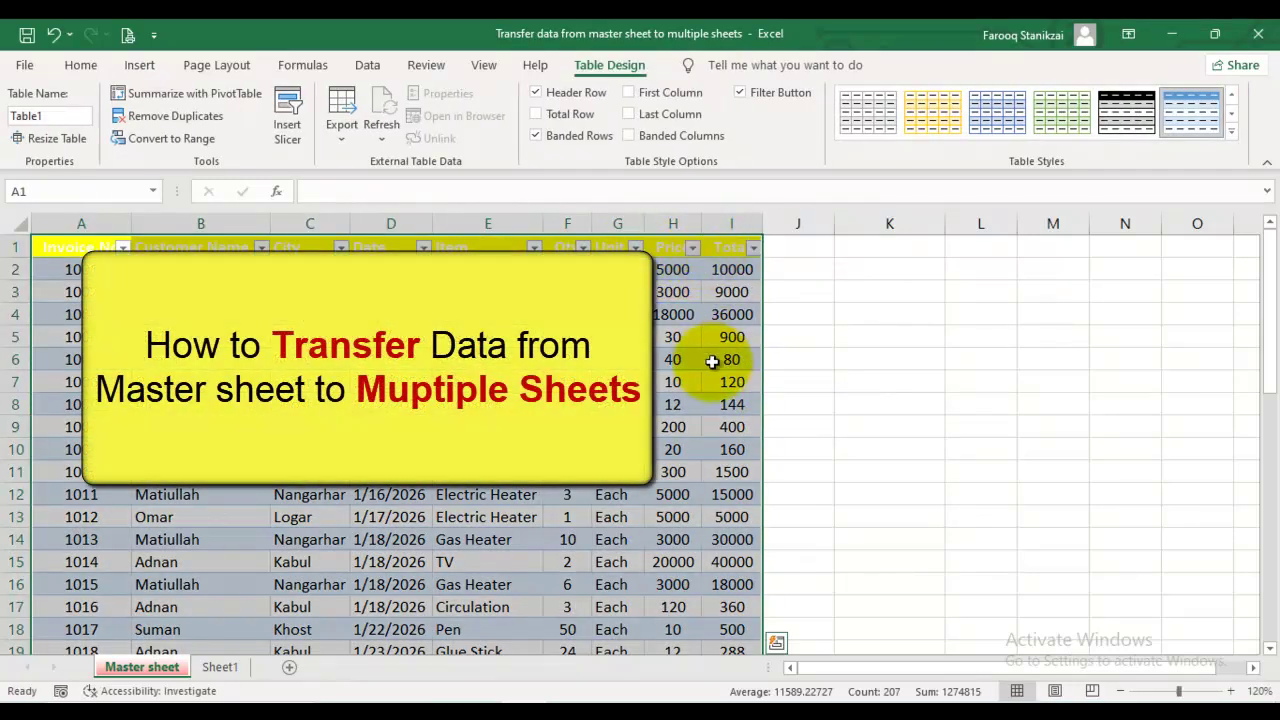
- Apply the green banded table style to the master table
click(981, 115)
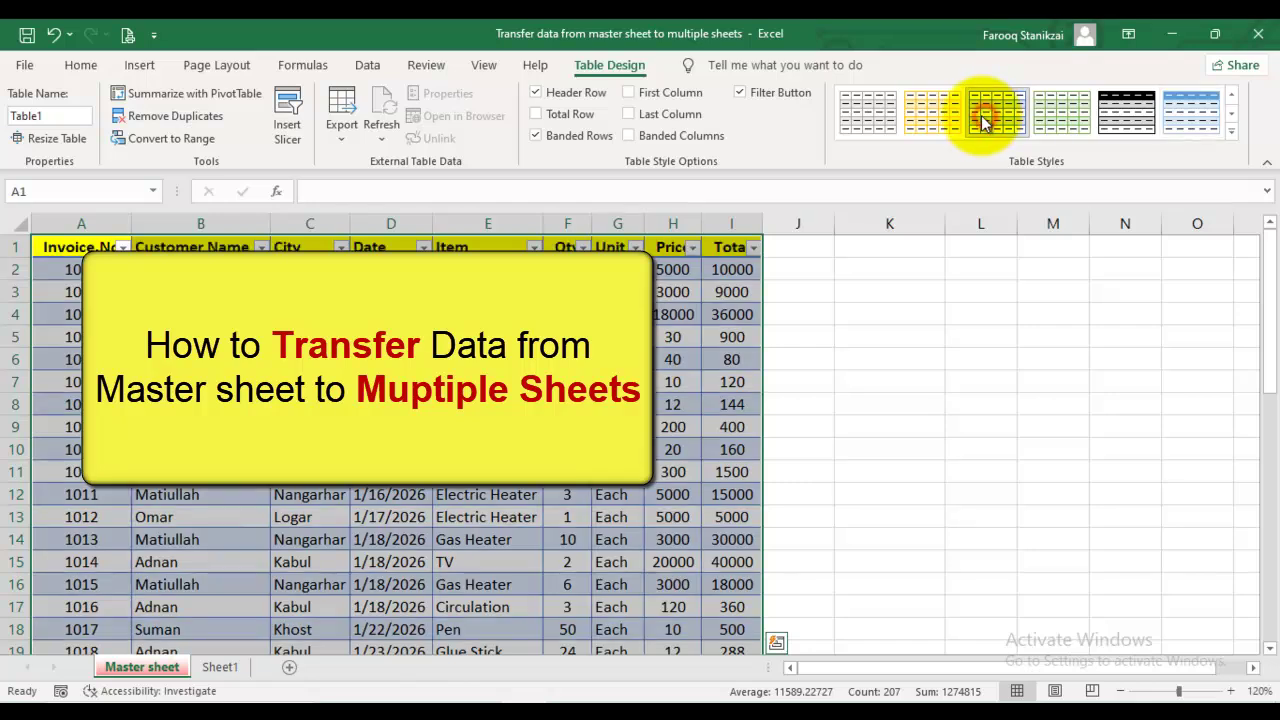
click(1063, 109)
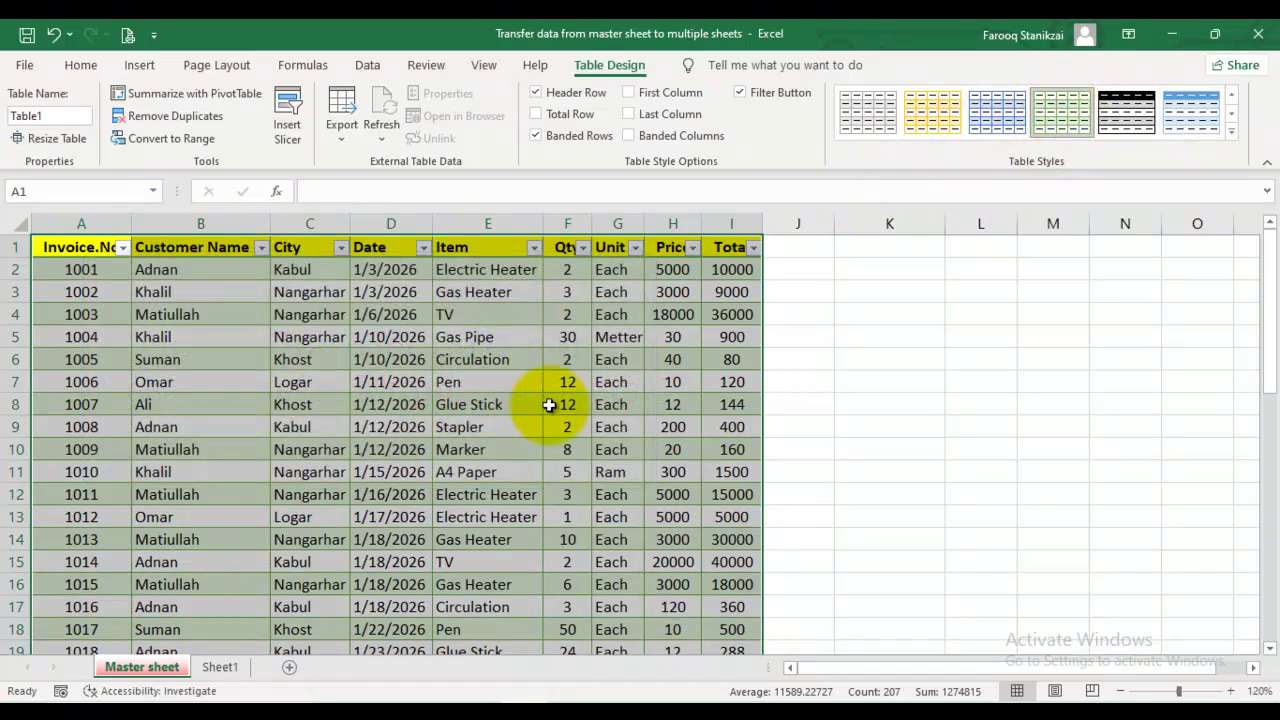
click(520, 381)
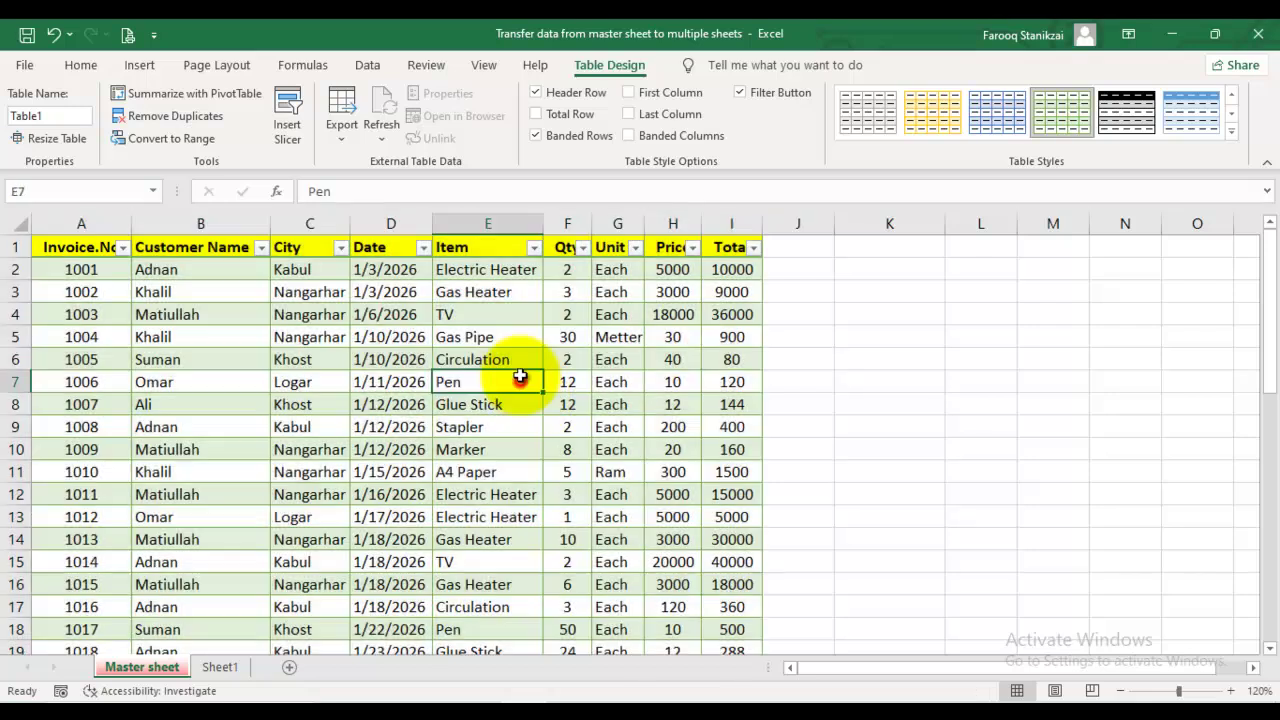
- Enter the formula =Table1[#All] in cell A4 of Sheet1 to link to the whole master table
click(205, 670)
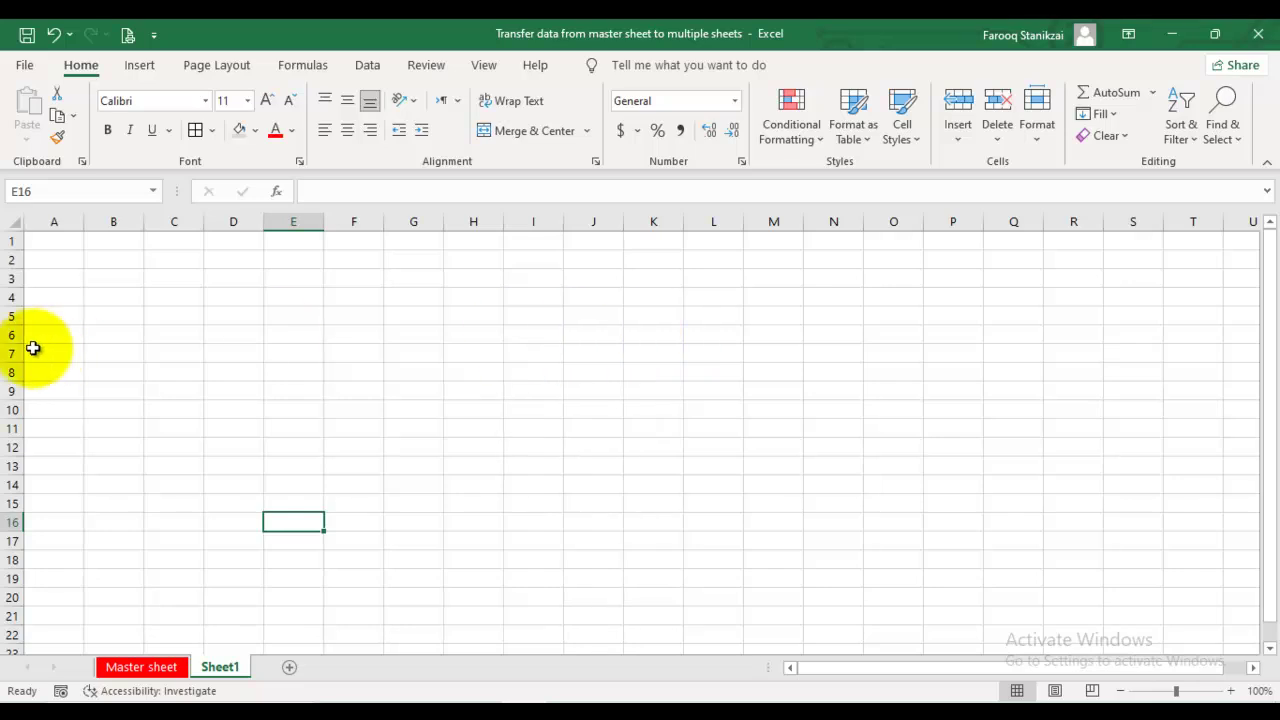
click(62, 298)
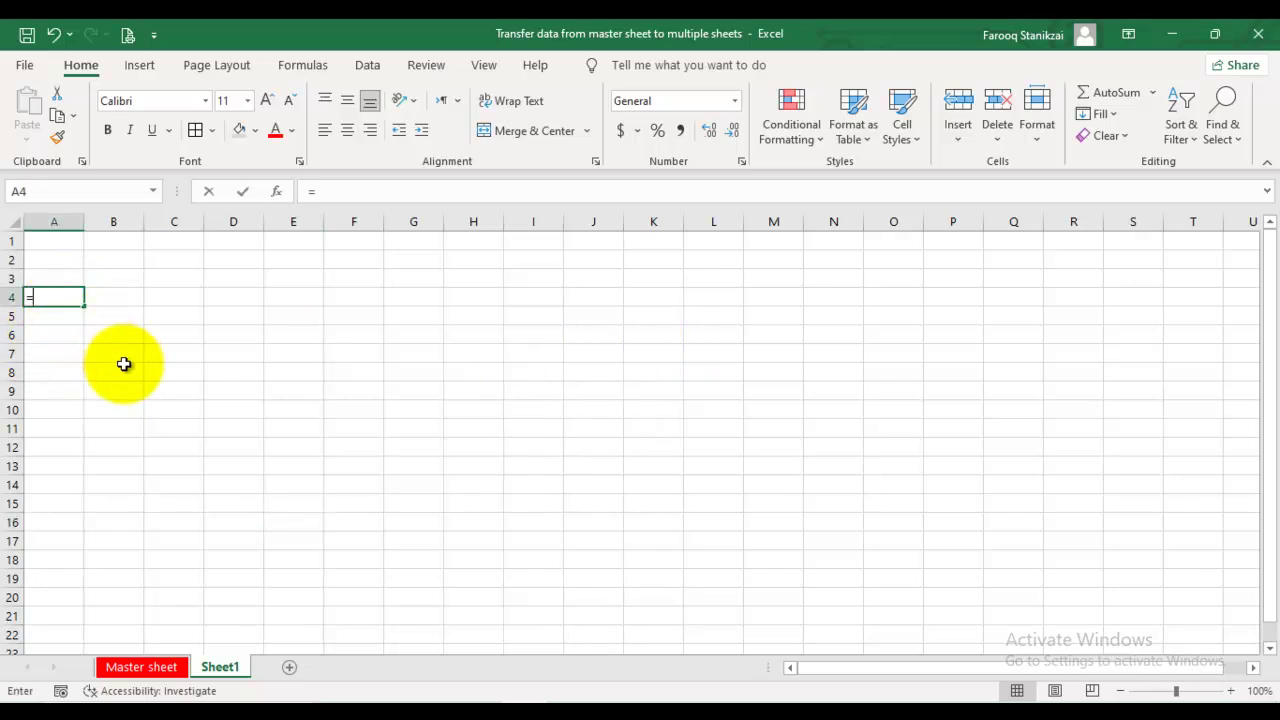
text(=)
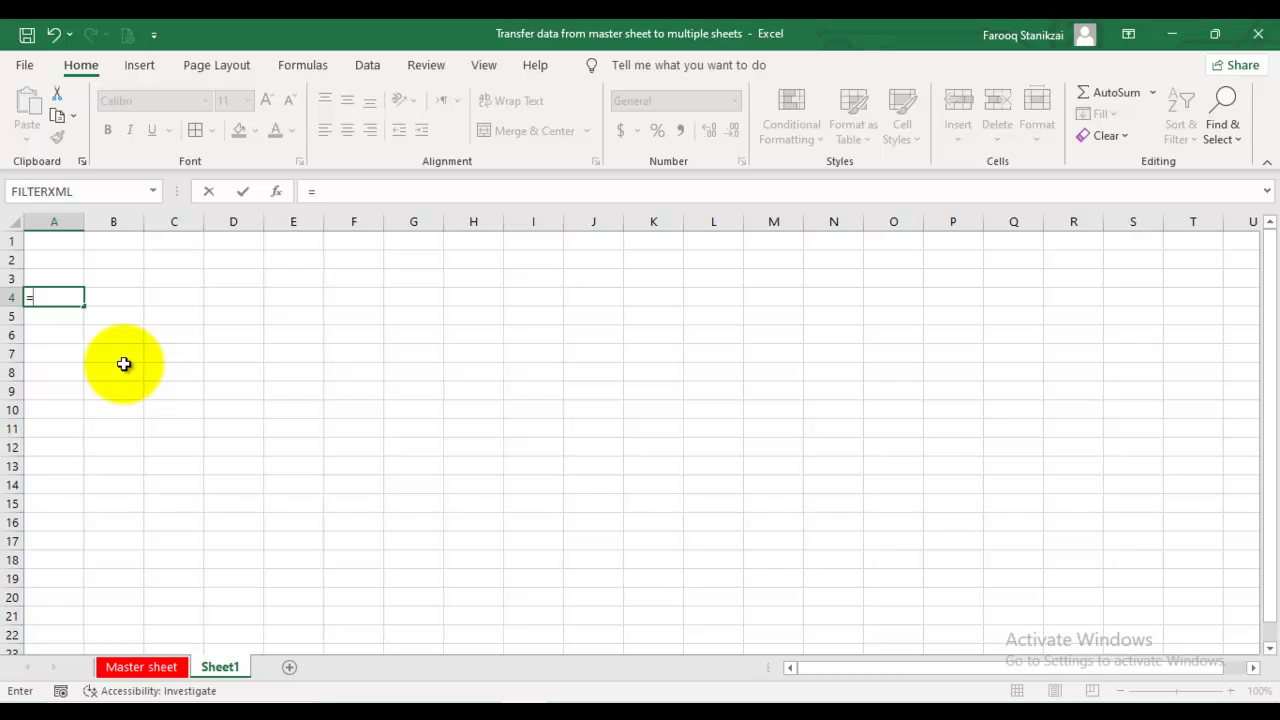
text(ta)
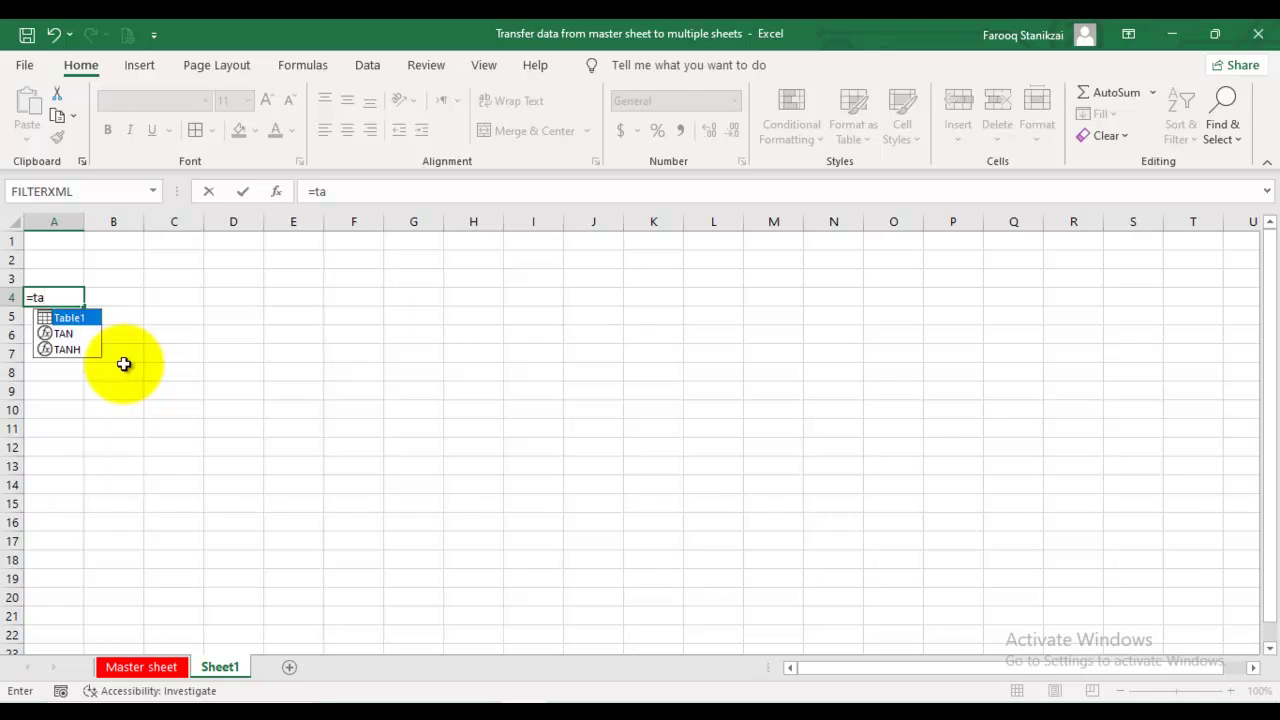
double_click(75, 317)
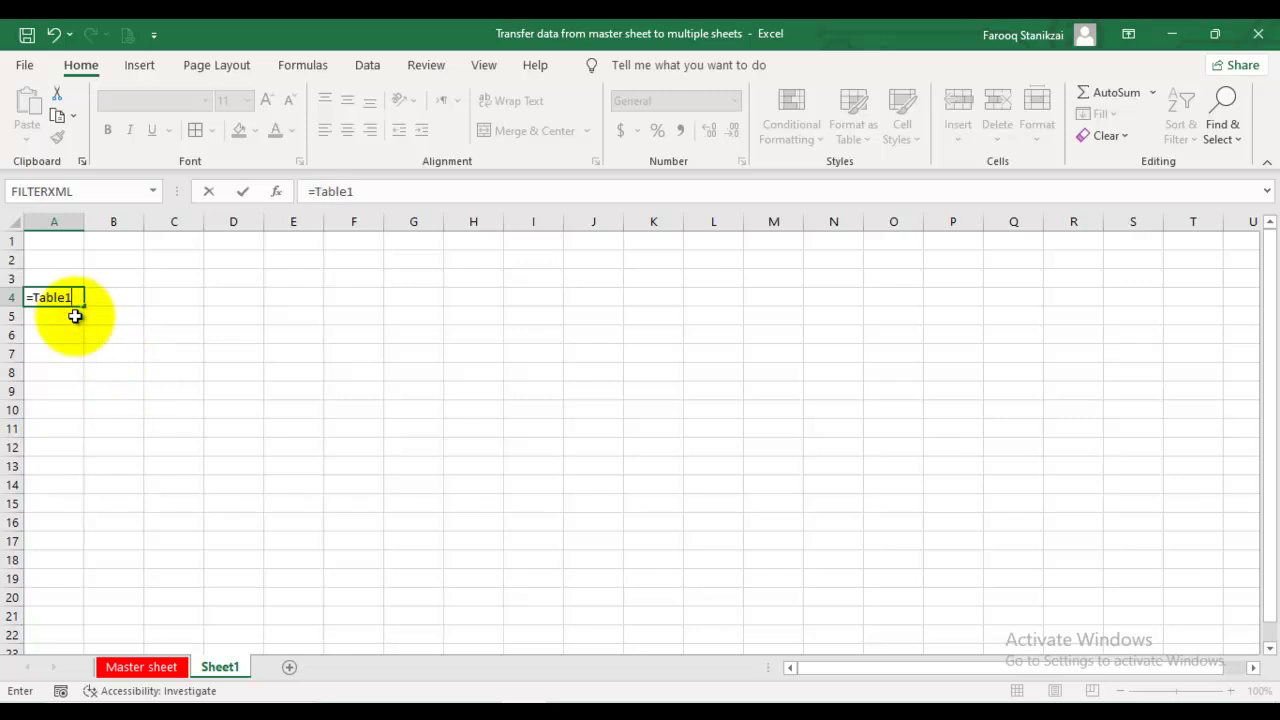
text([)
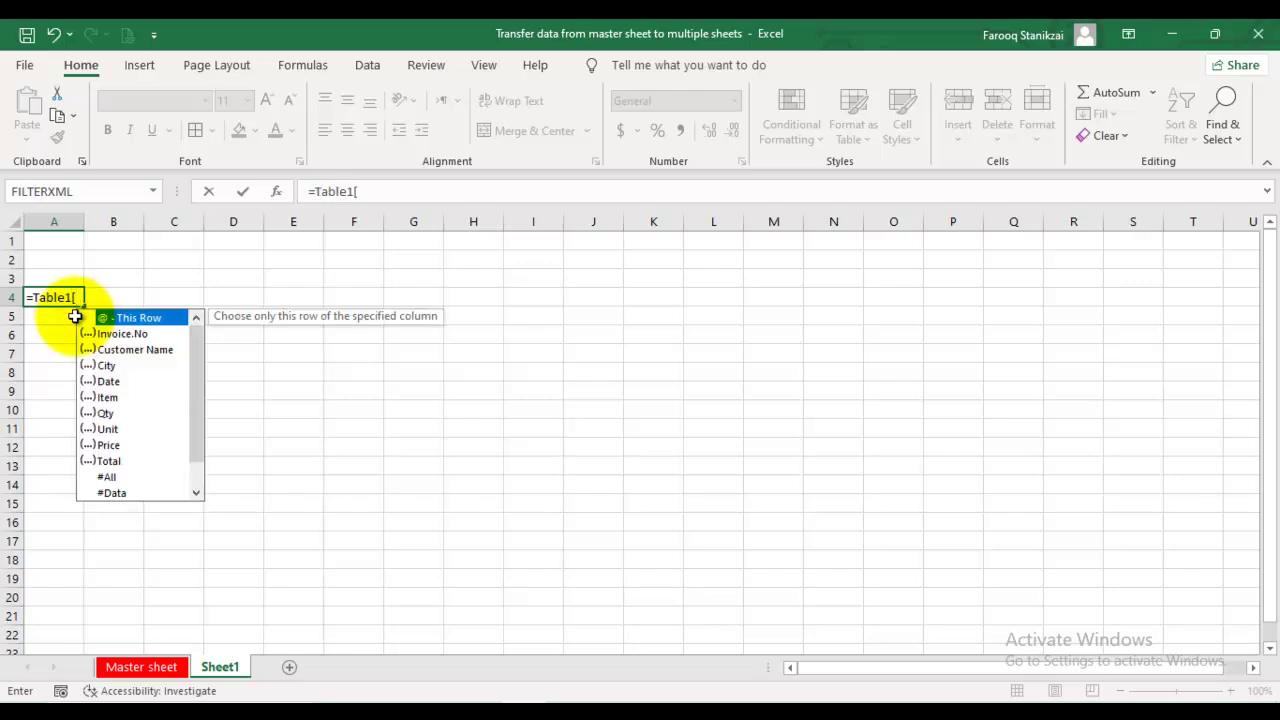
key(BackSpace)
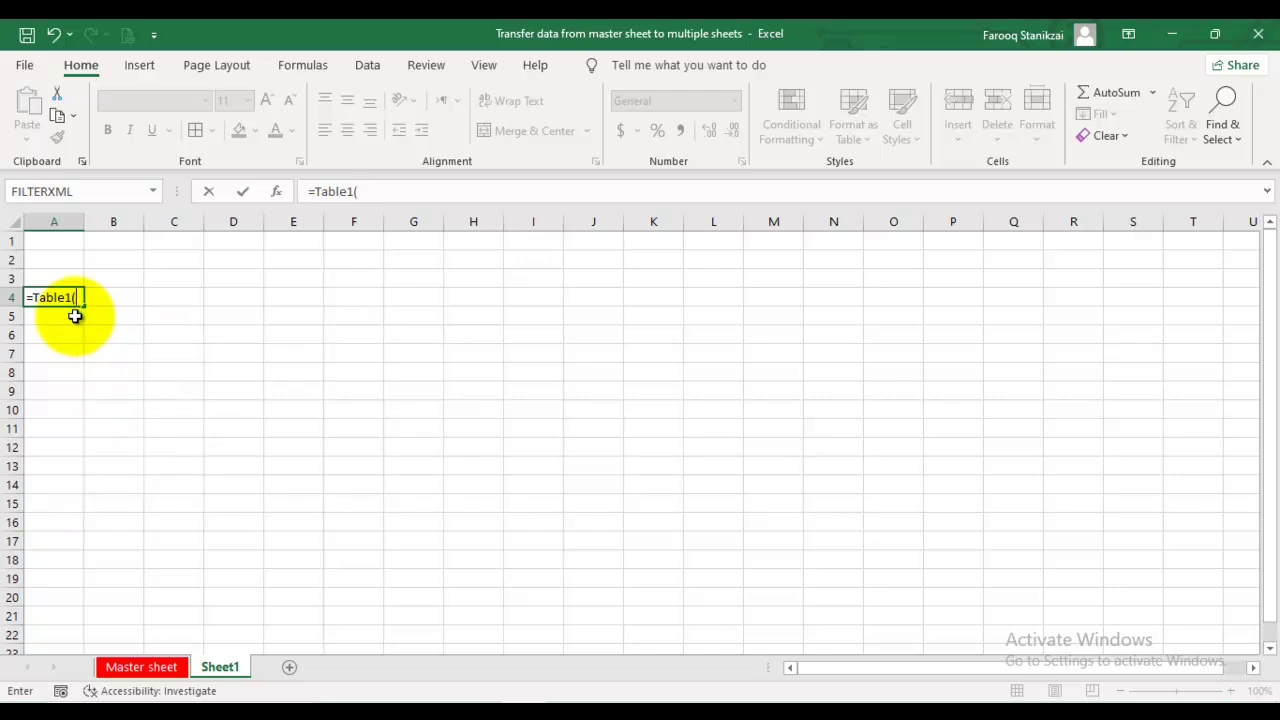
text([)
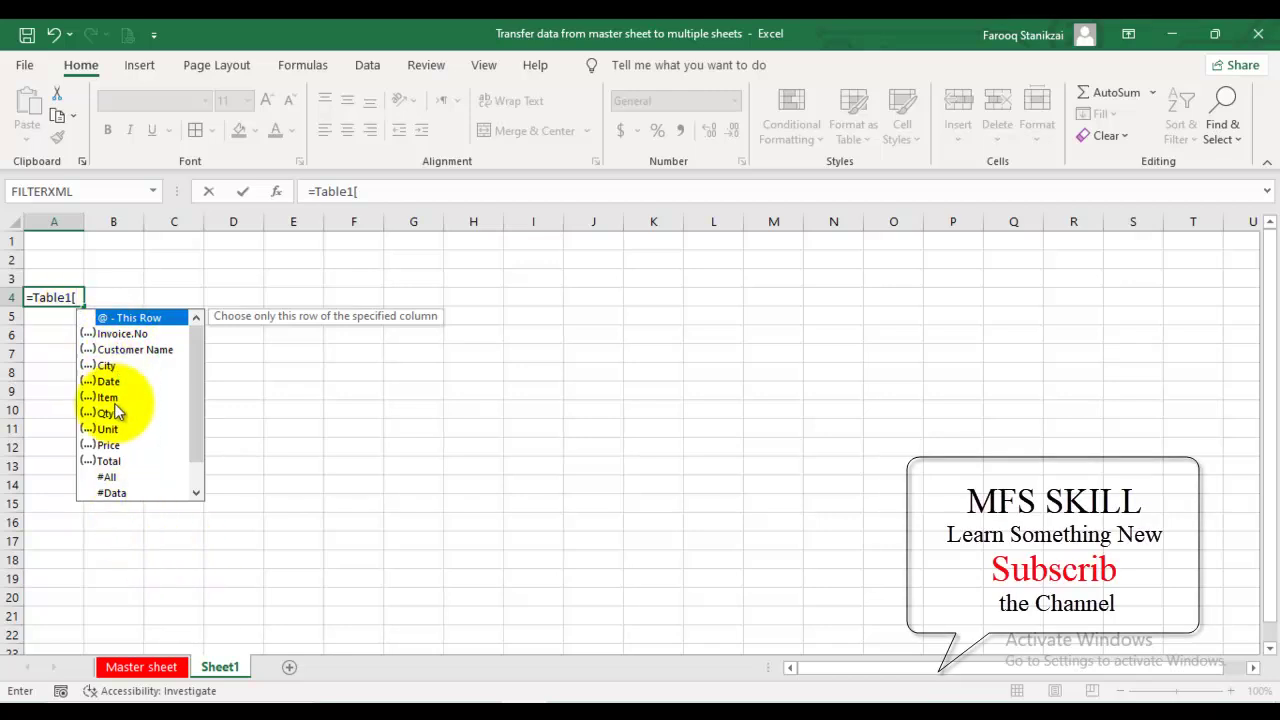
double_click(111, 477)
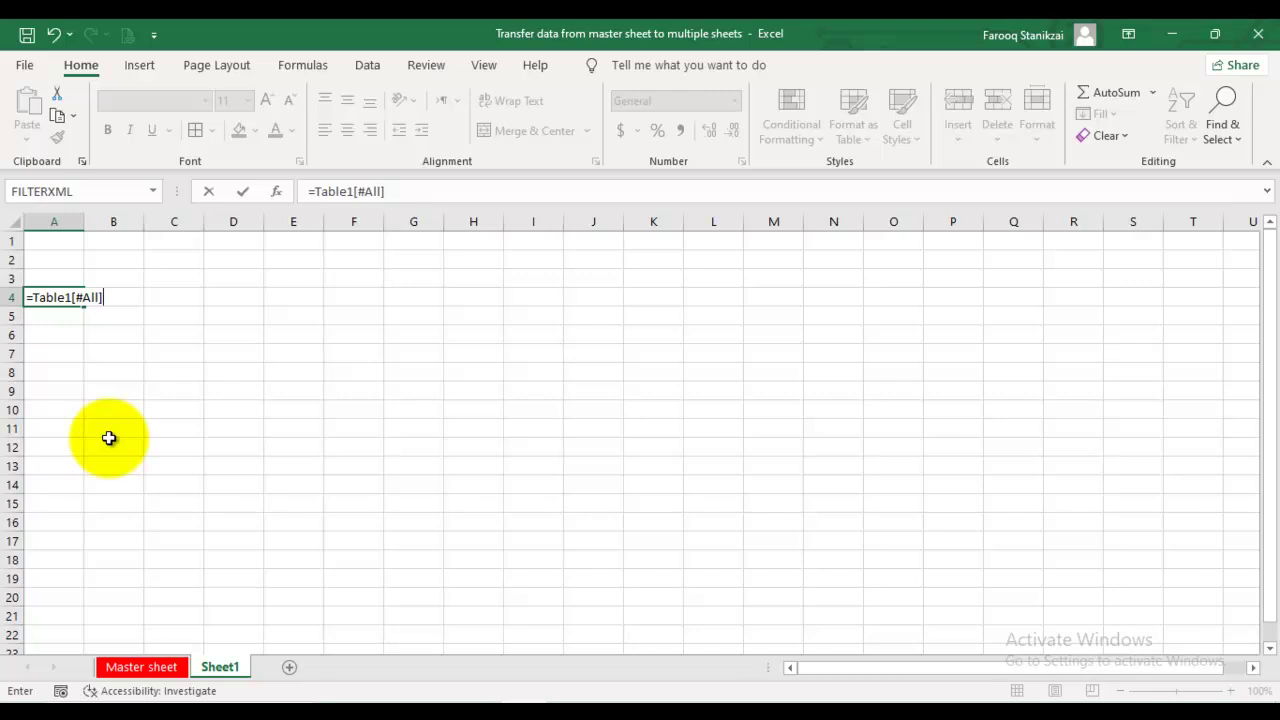
key(Return)
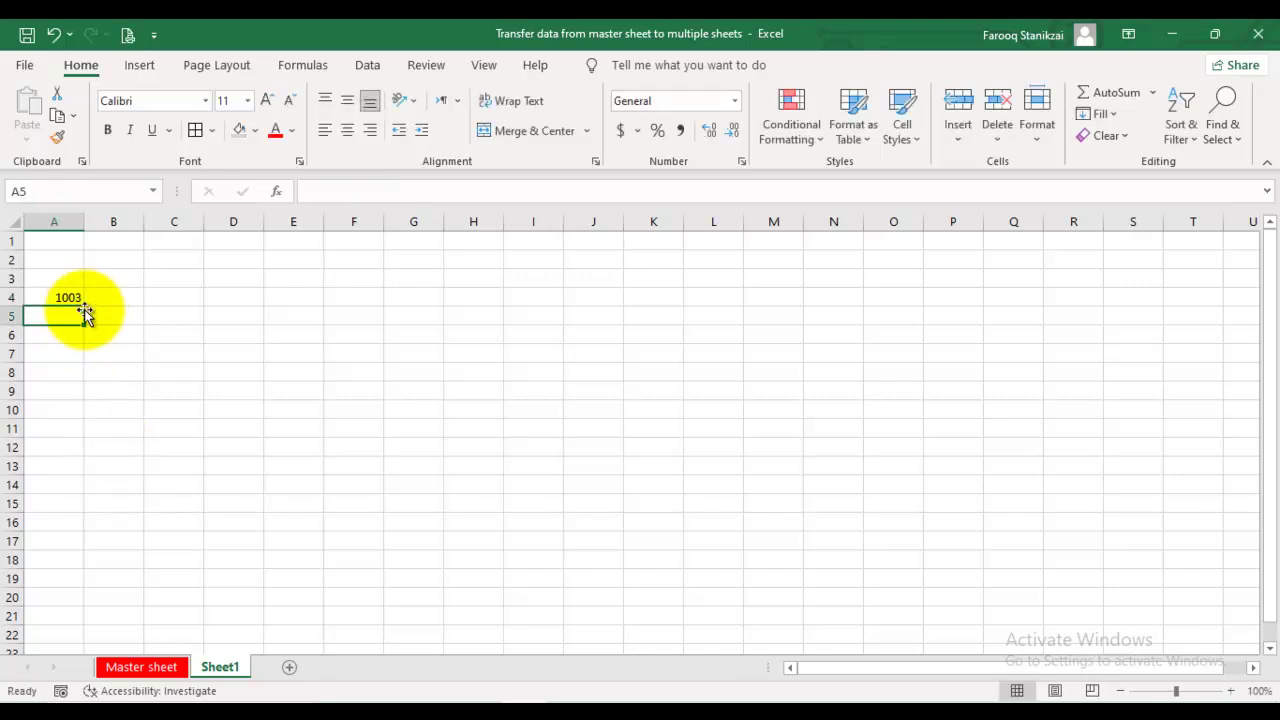
- Fill the table formula from A4 across to column J, up to row 1 and down to row 30, and review the filled range
drag(82, 306, 601, 306)
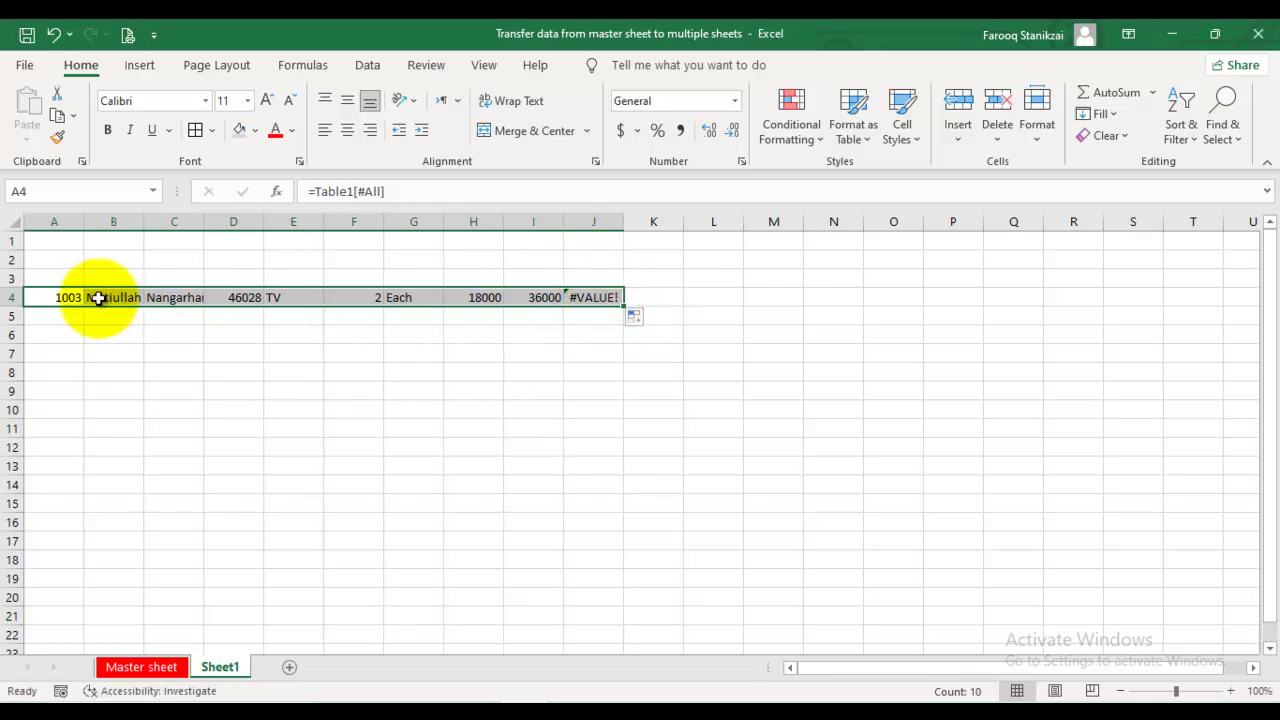
drag(624, 303, 604, 221)
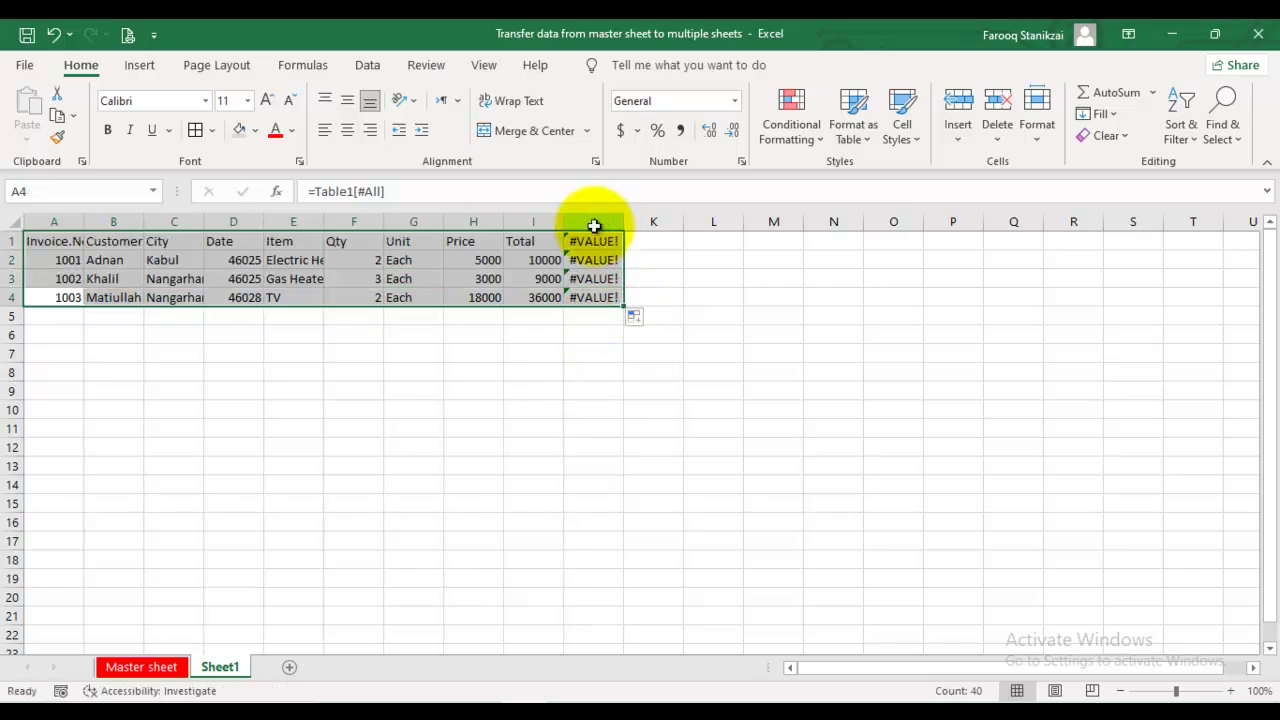
drag(625, 306, 572, 557)
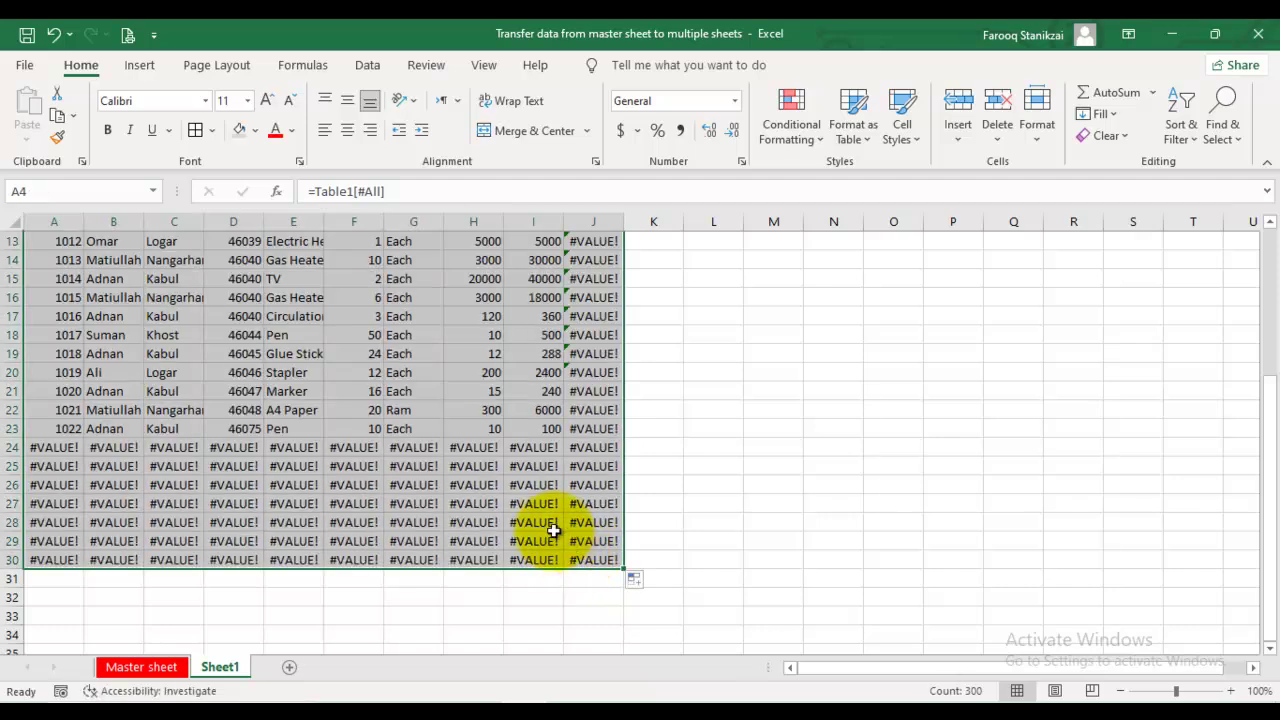
scroll(390, 487, up, 4)
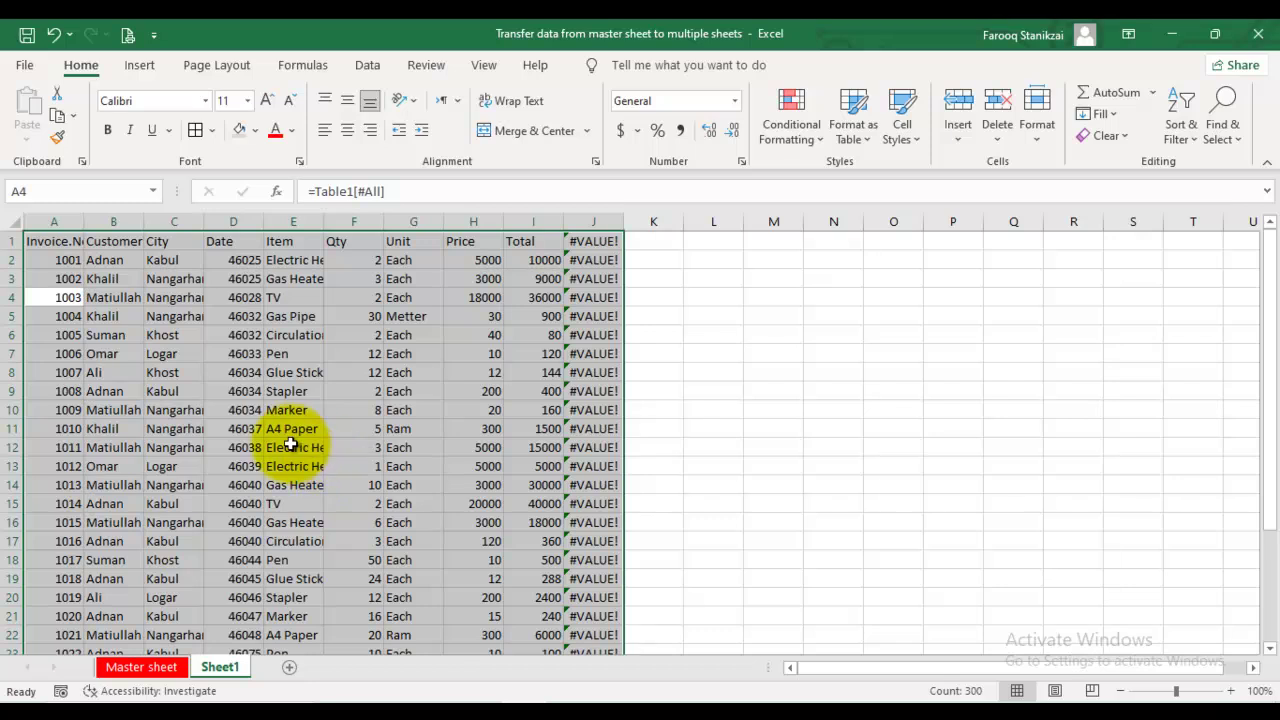
scroll(290, 444, down, 4)
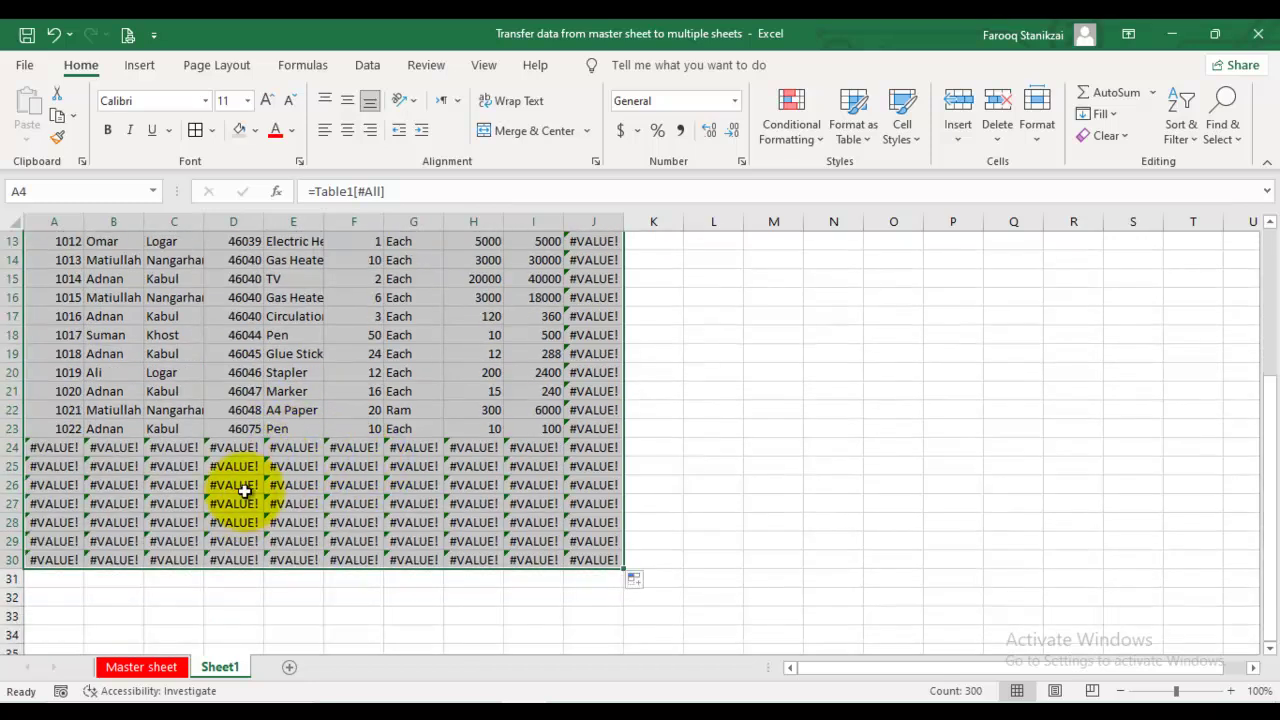
scroll(282, 447, up, 4)
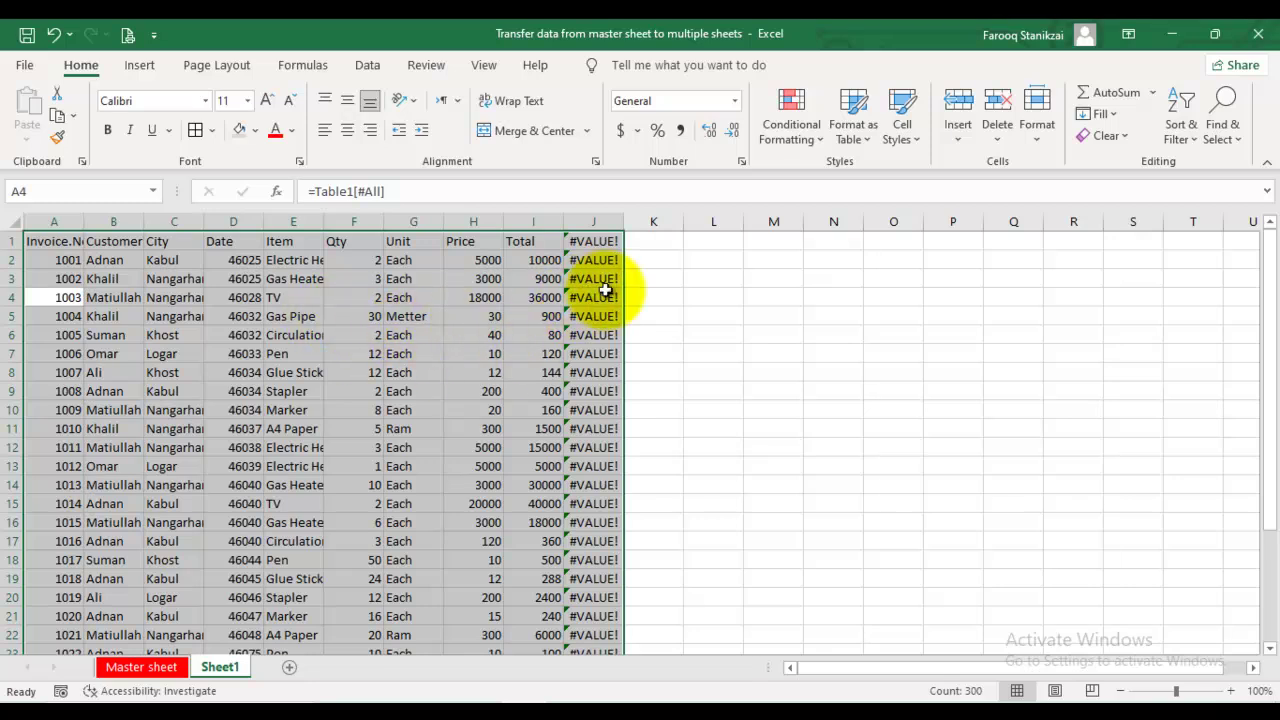
click(441, 318)
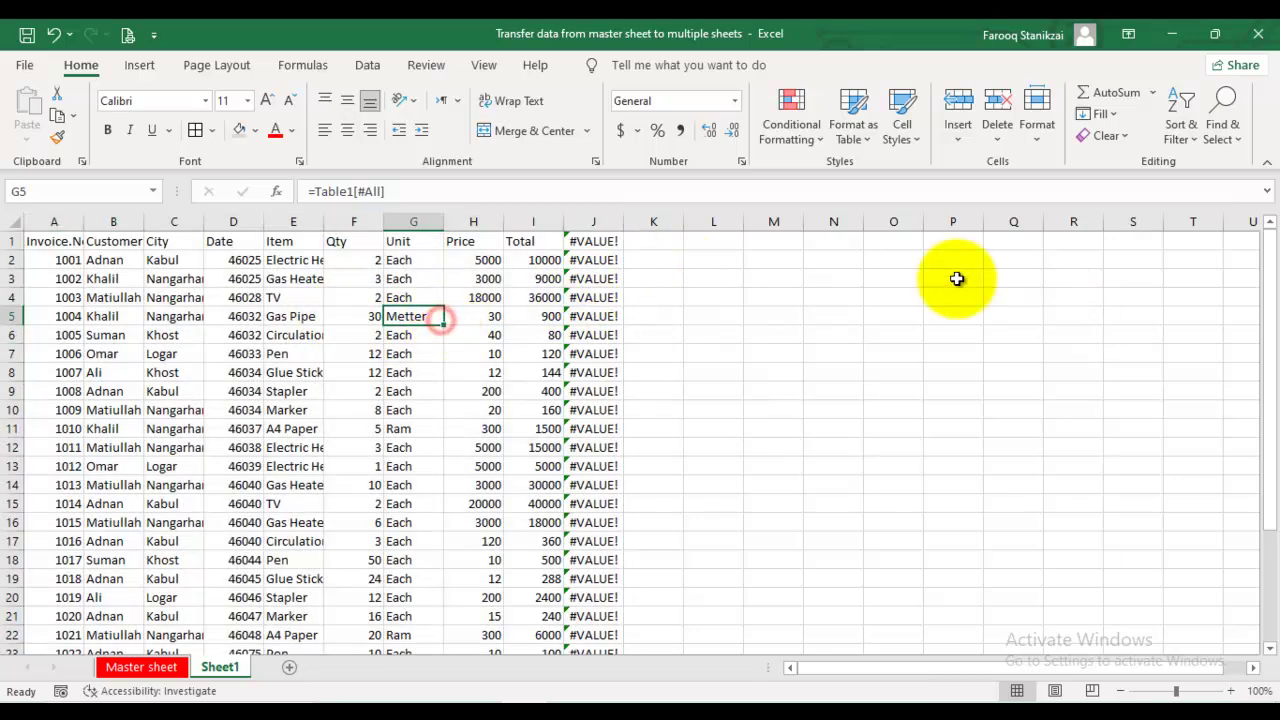
- Wrap the table reference in cell A1 of Sheet1 with IFERROR, making the formula =IFERROR(Table1[#All],"")
click(67, 242)
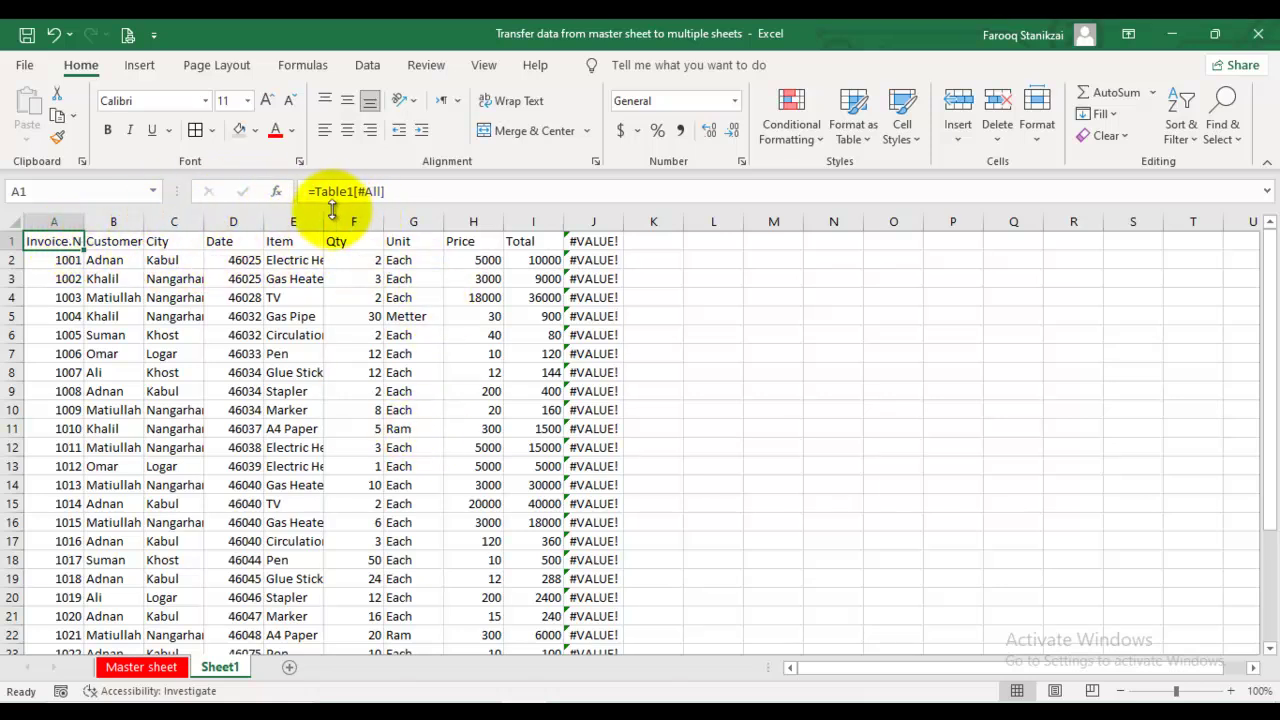
click(315, 191)
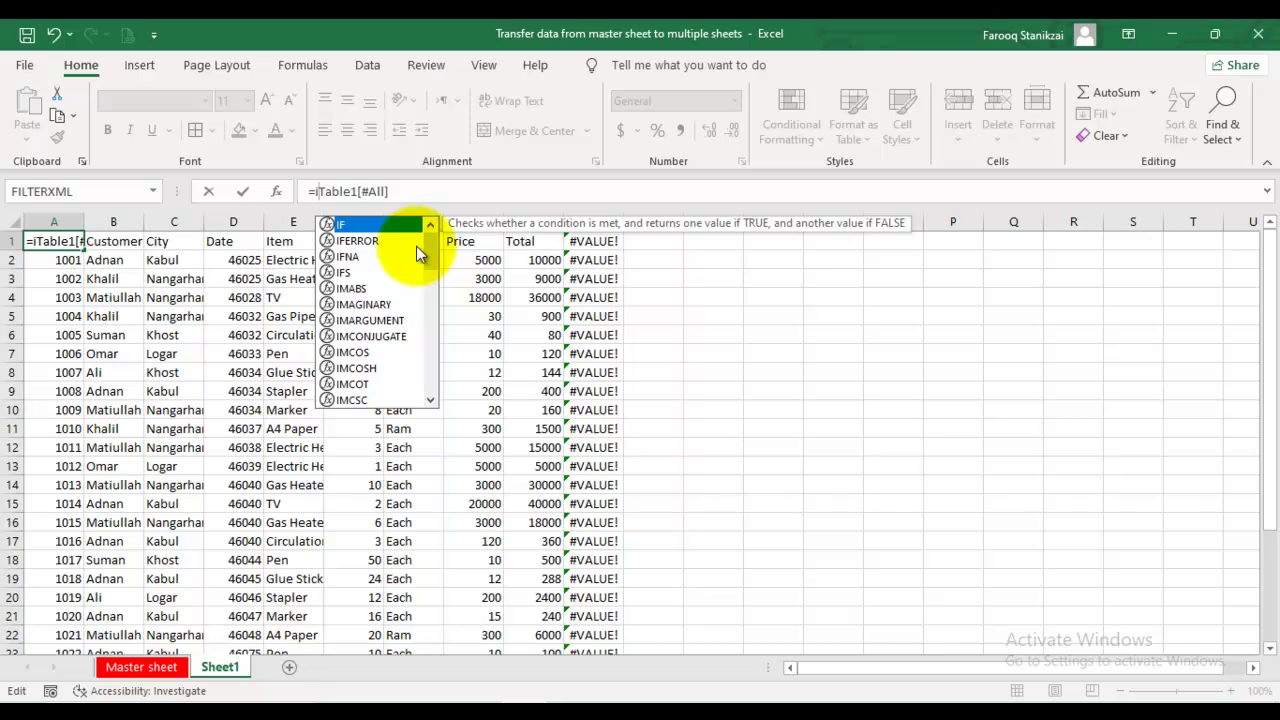
text(fe)
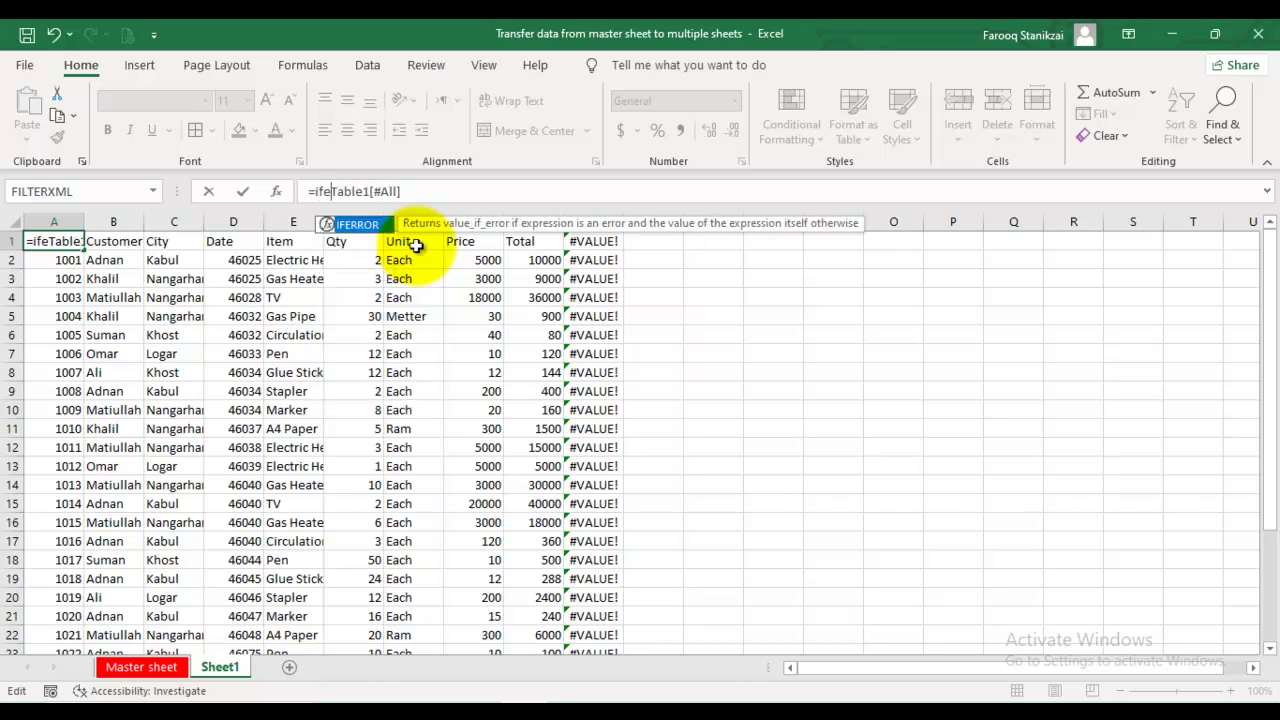
key(Tab)
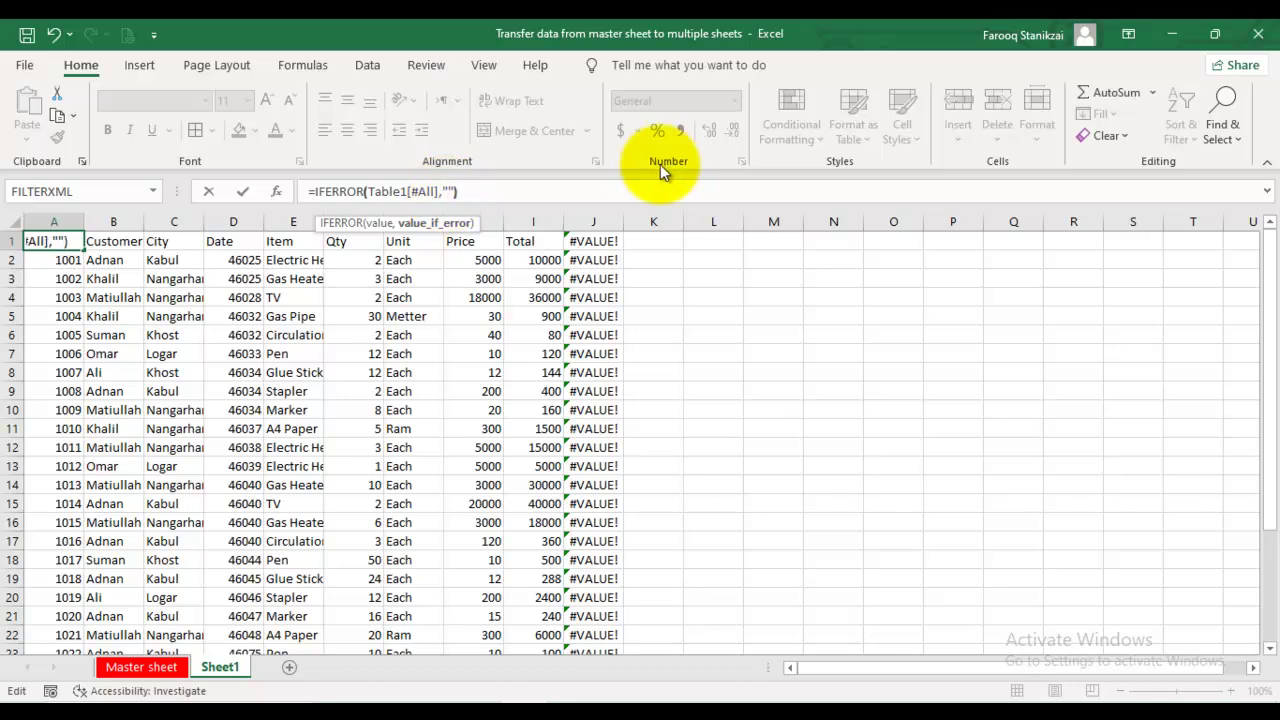
text())
key(Return)
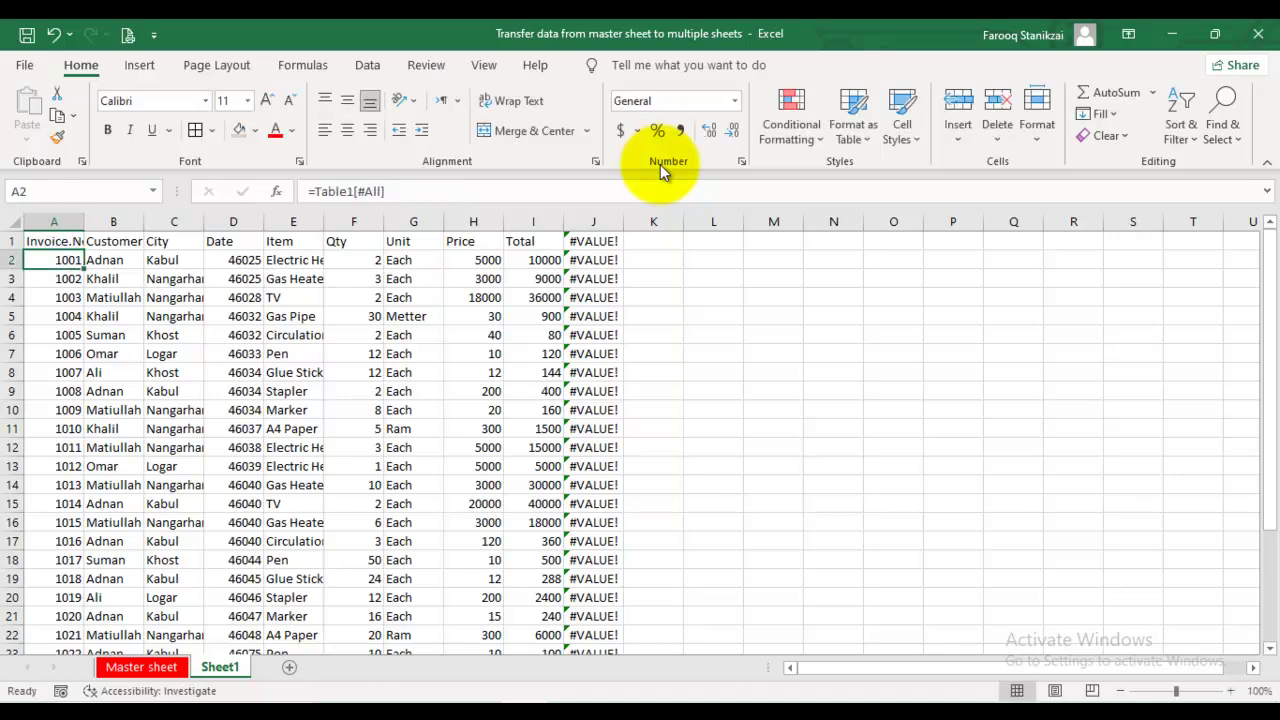
- Fill the IFERROR formula from A1 across to column J and down to row 30, and autofit the Item column
click(77, 243)
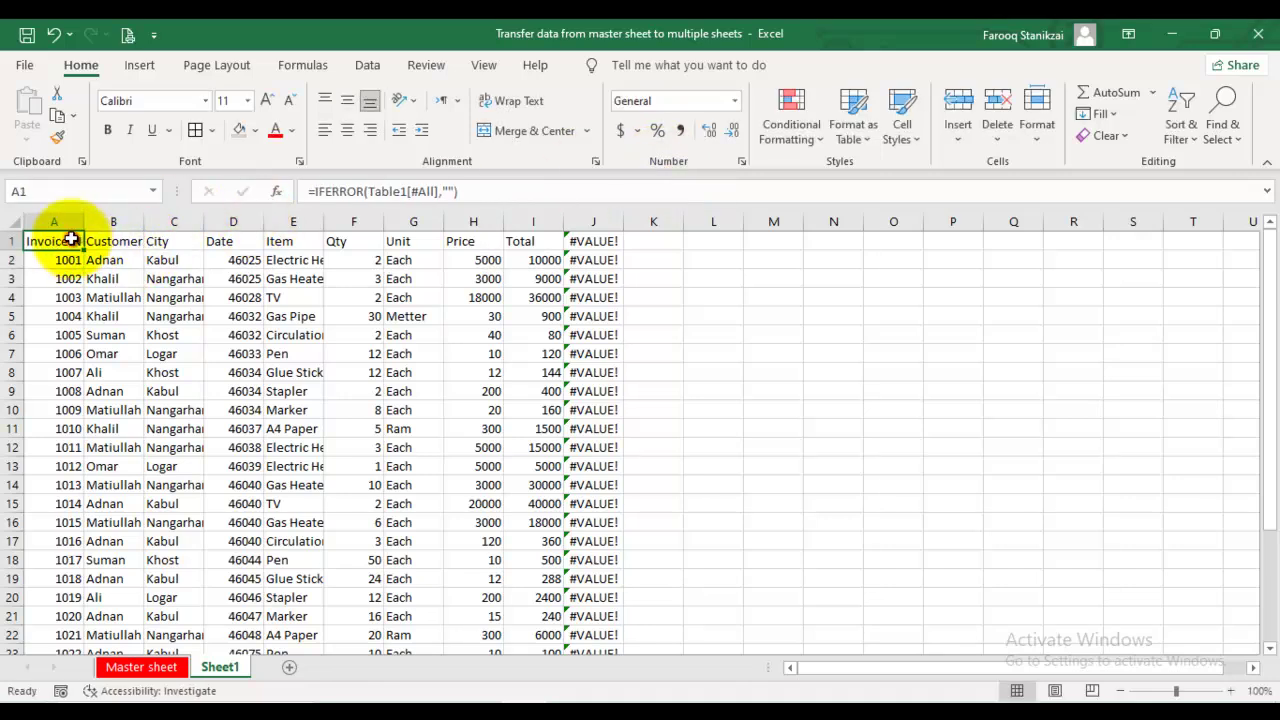
mouse_move(84, 252)
mouse_down()
mouse_move(616, 246)
mouse_move(622, 505)
mouse_move(583, 700)
mouse_move(549, 548)
mouse_up()
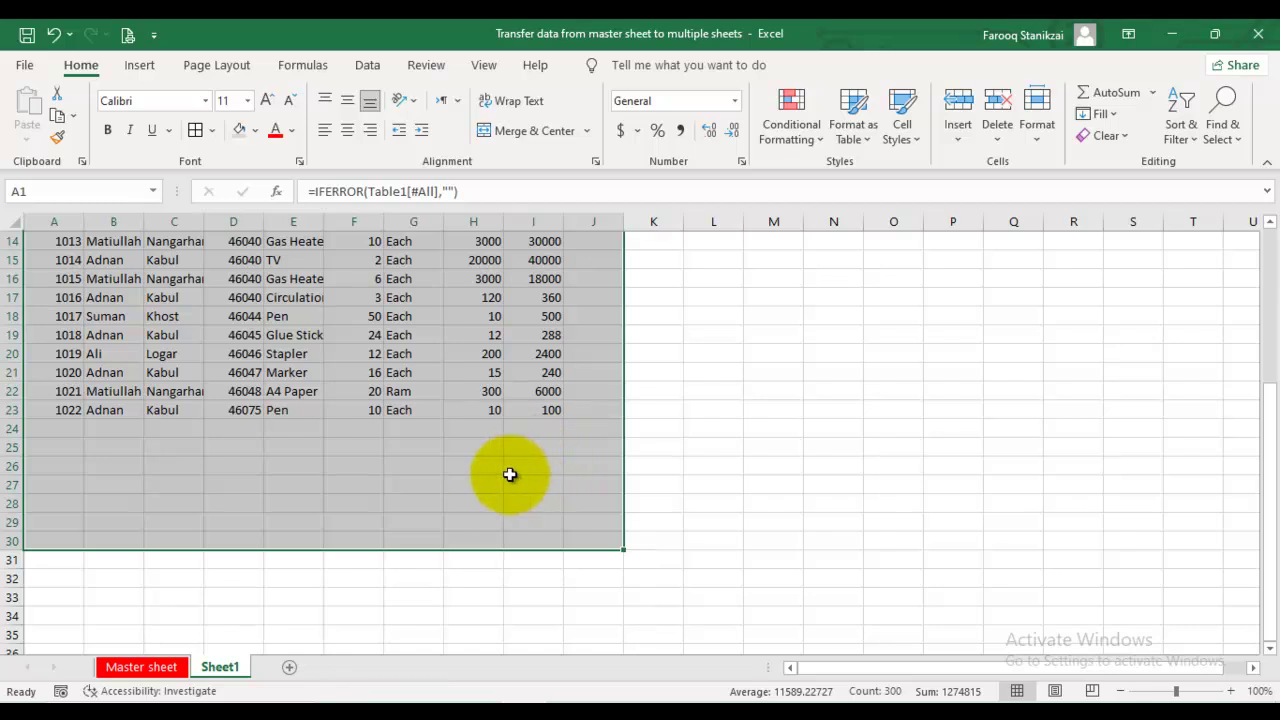
scroll(515, 474, up, 5)
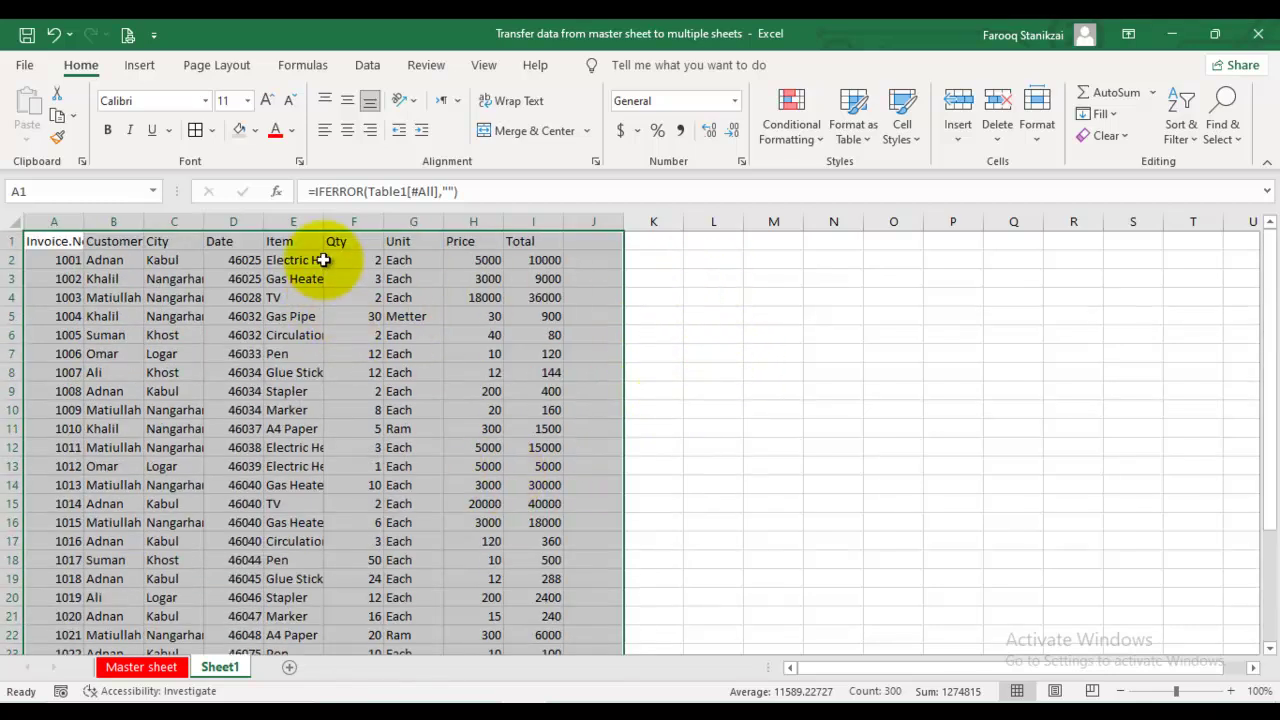
double_click(324, 221)
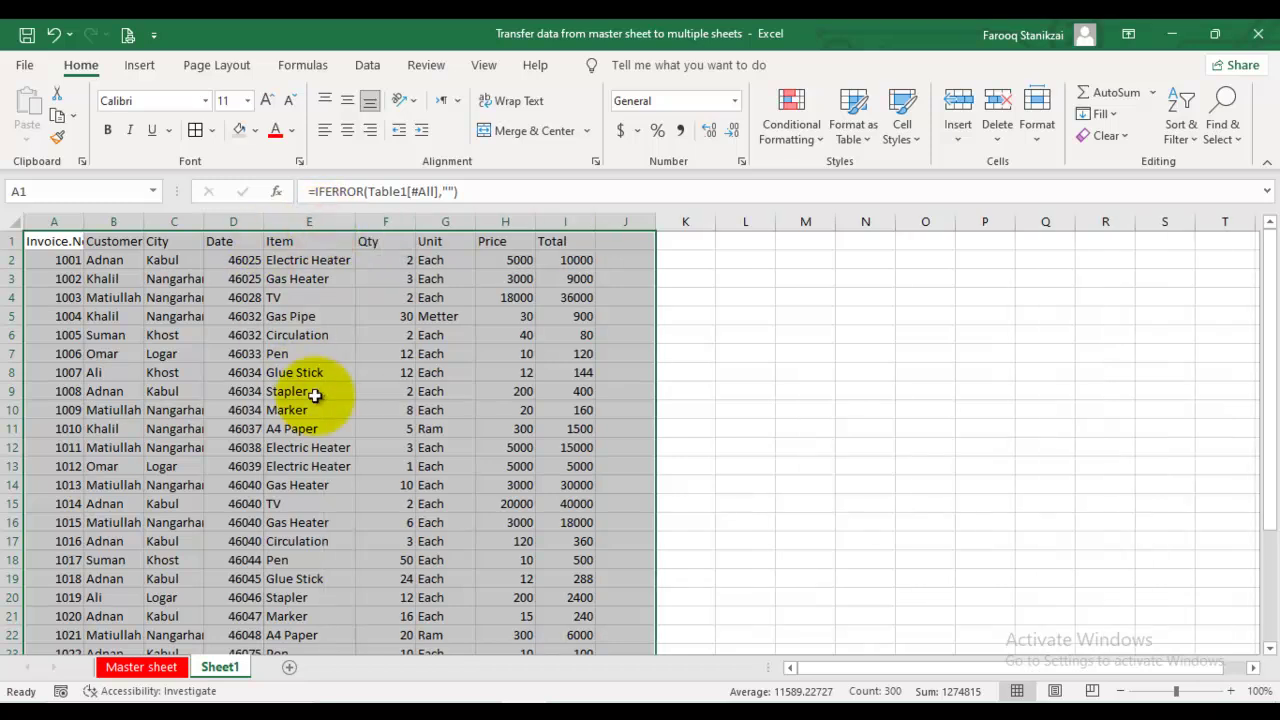
- Format the whole Date column D as a date with the 03/14/12 type
click(240, 276)
click(251, 222)
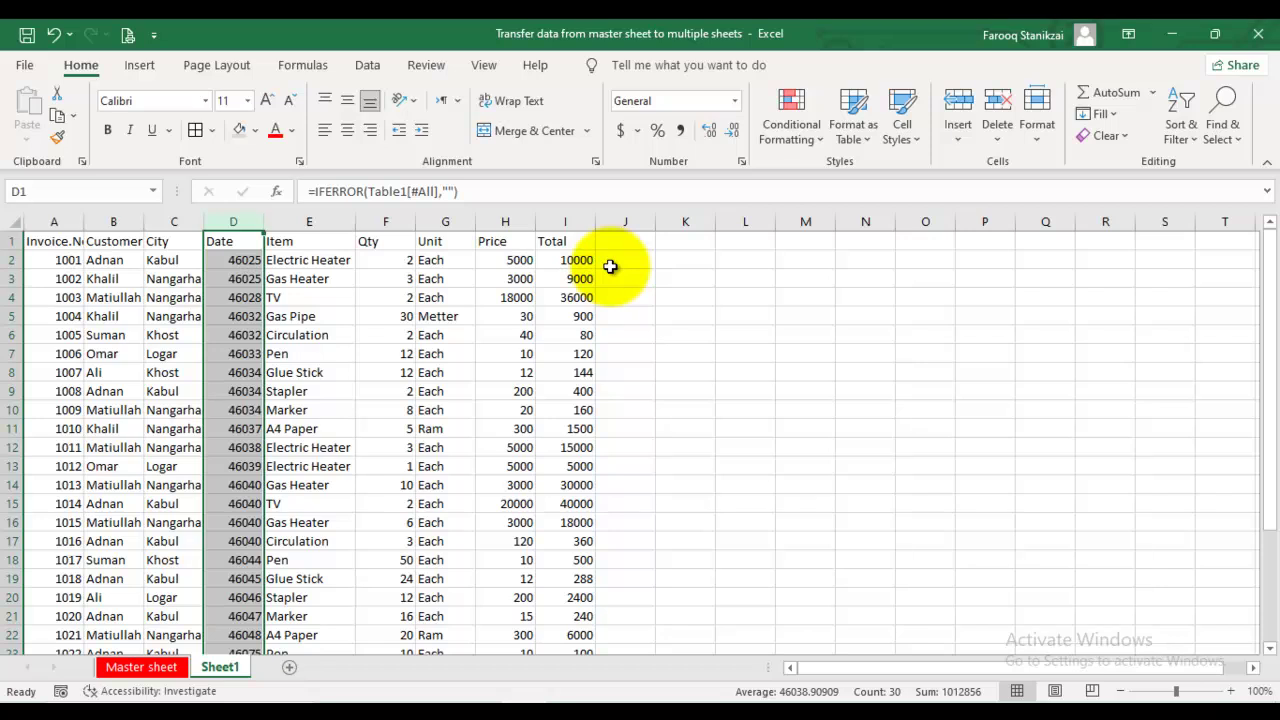
key(ctrl+1)
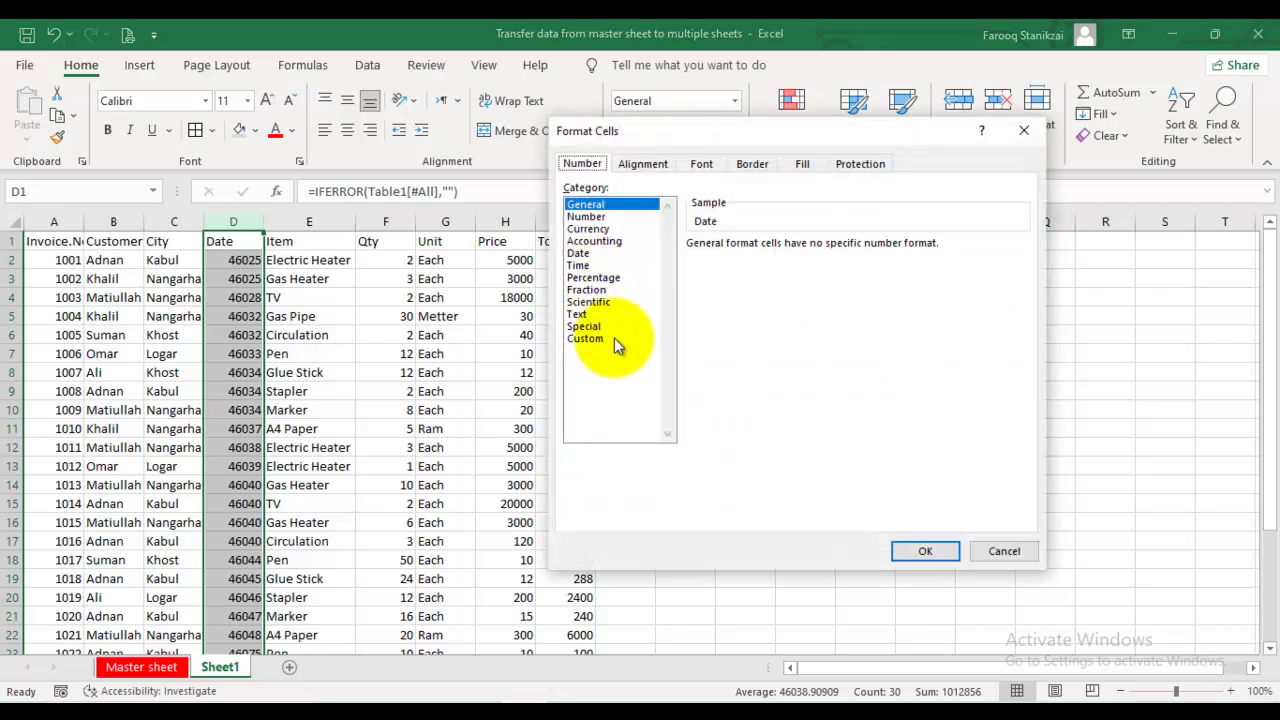
click(590, 254)
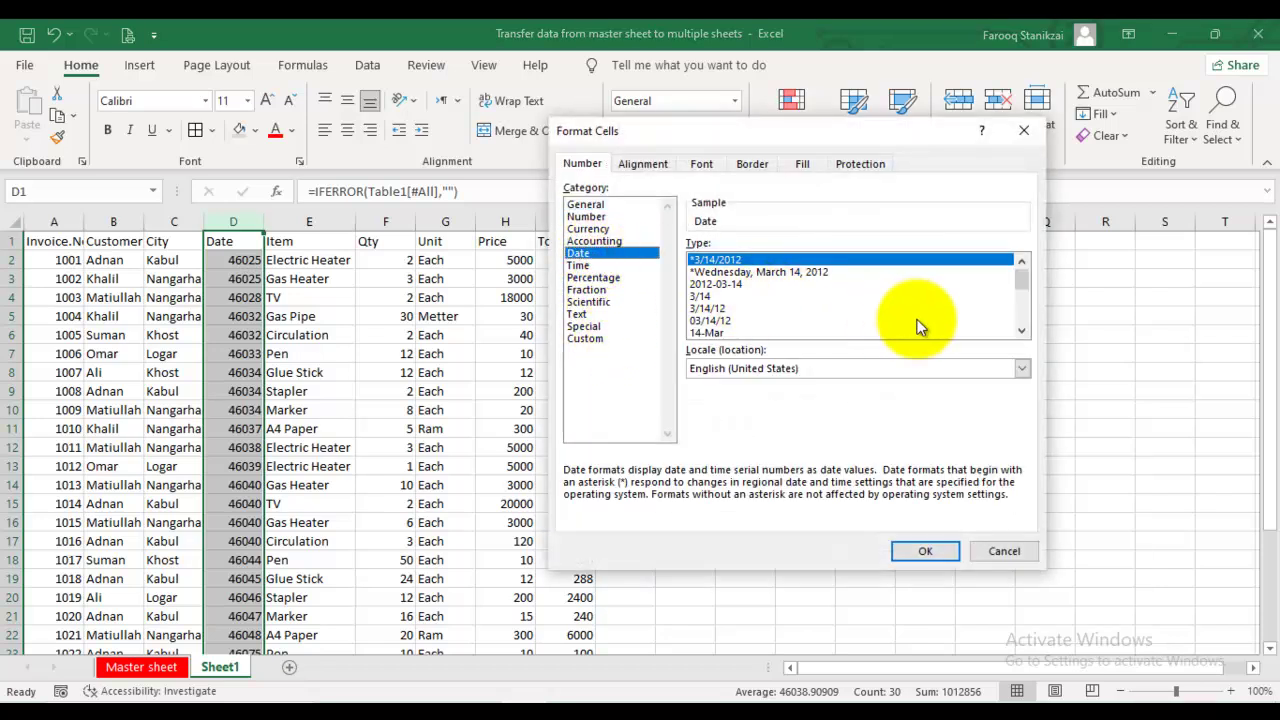
click(712, 320)
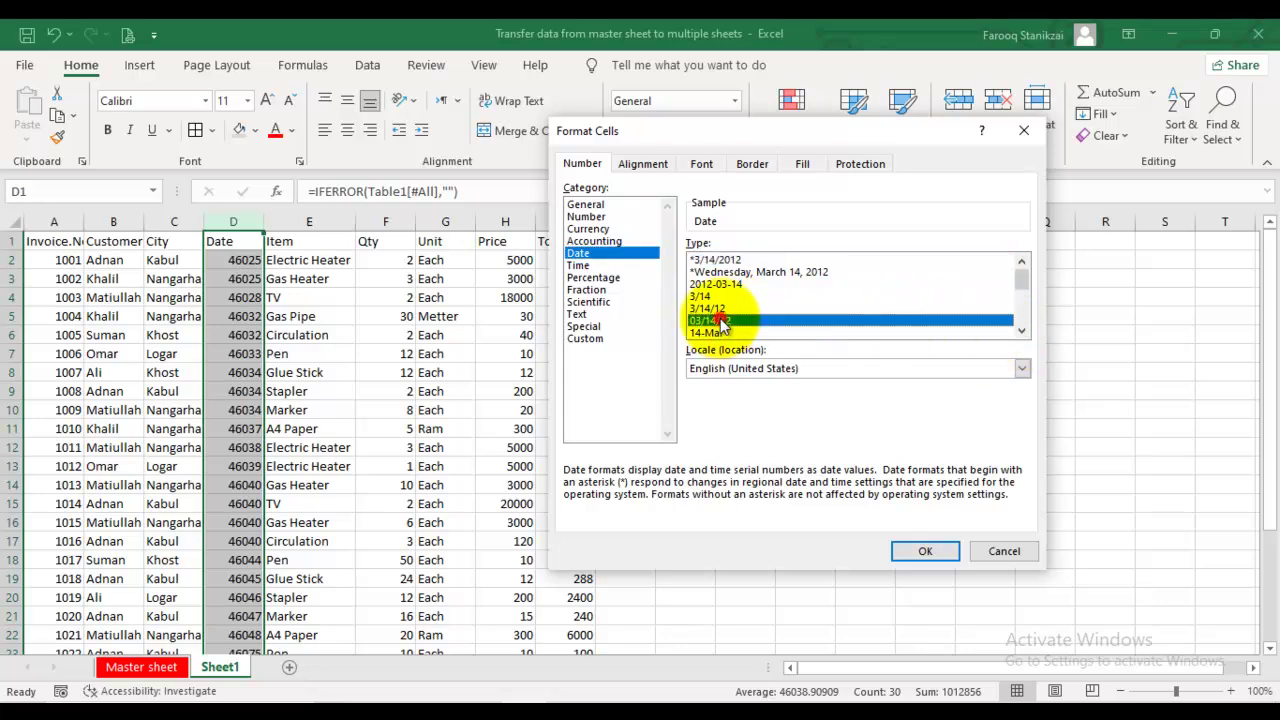
click(920, 551)
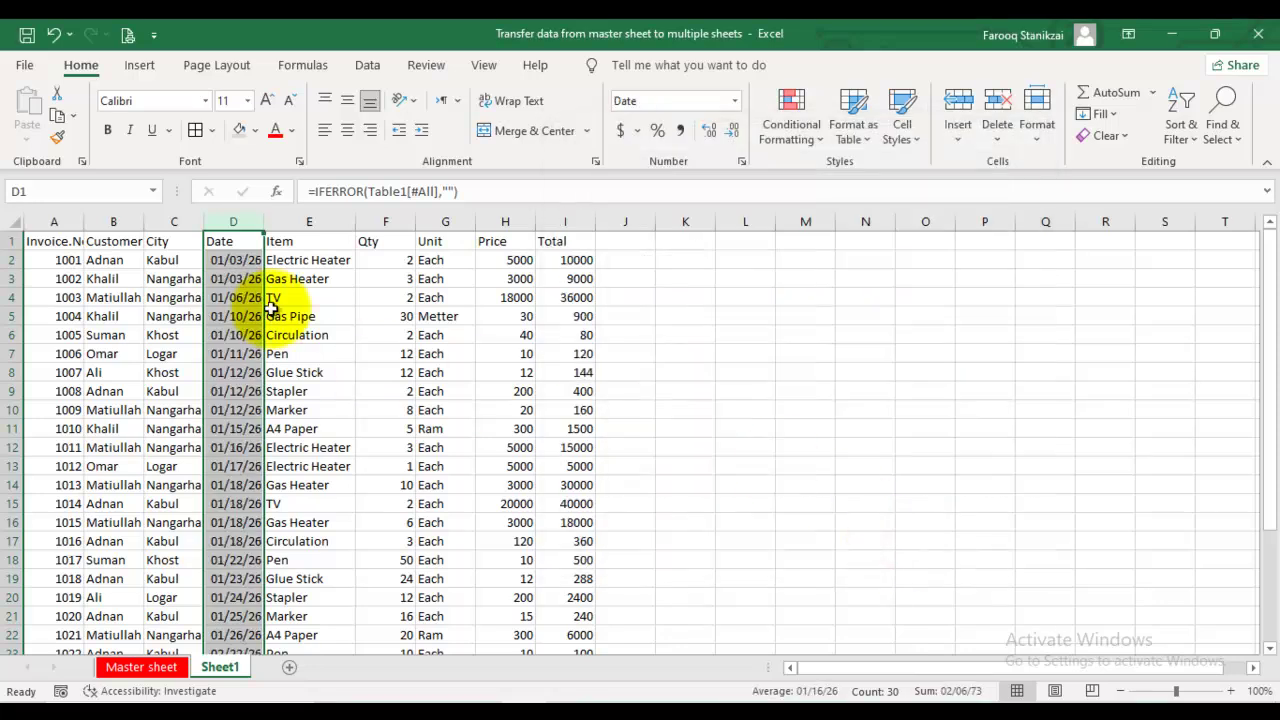
- Format the header cells A1:I1 with a grey fill, bold text and font size 14
drag(555, 241, 57, 240)
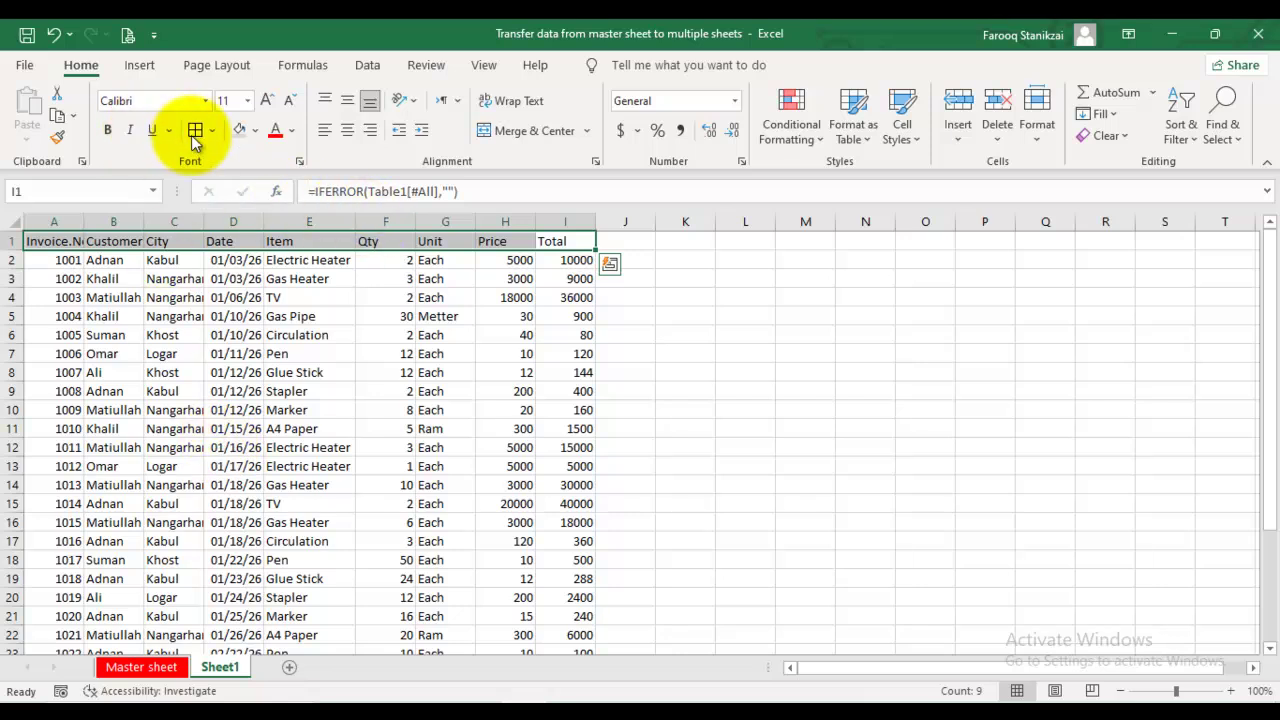
click(240, 131)
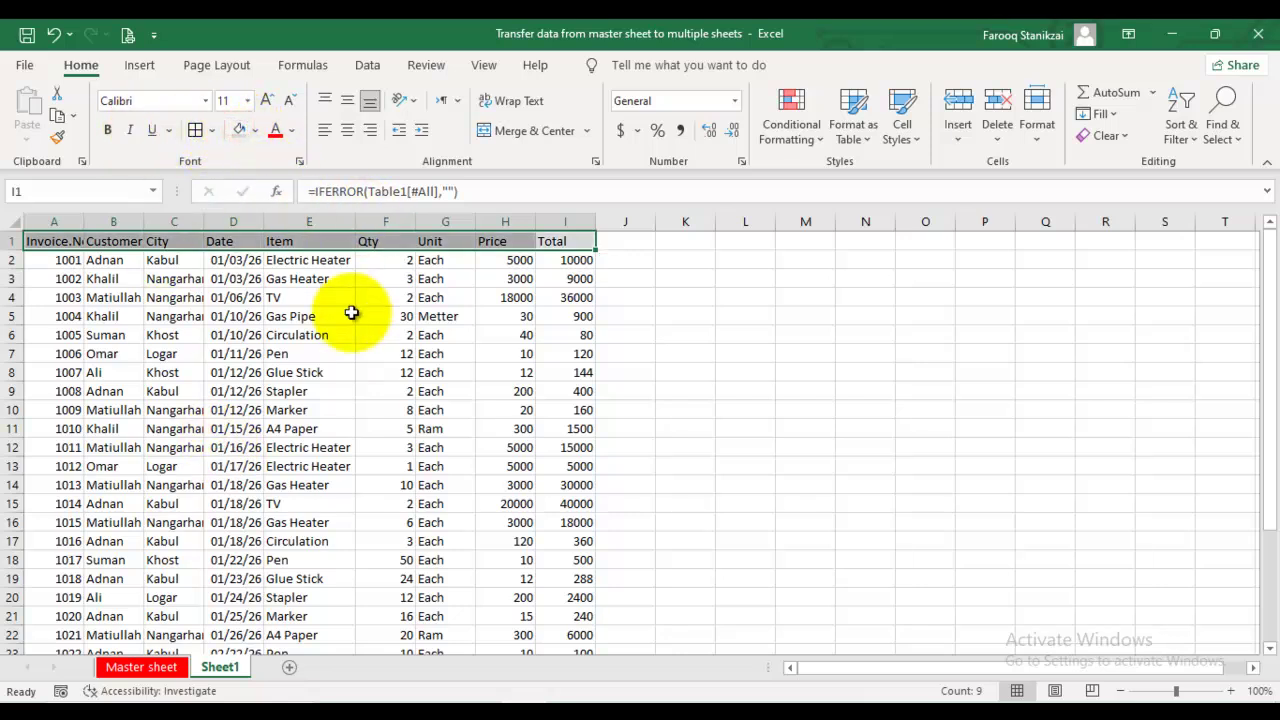
click(107, 130)
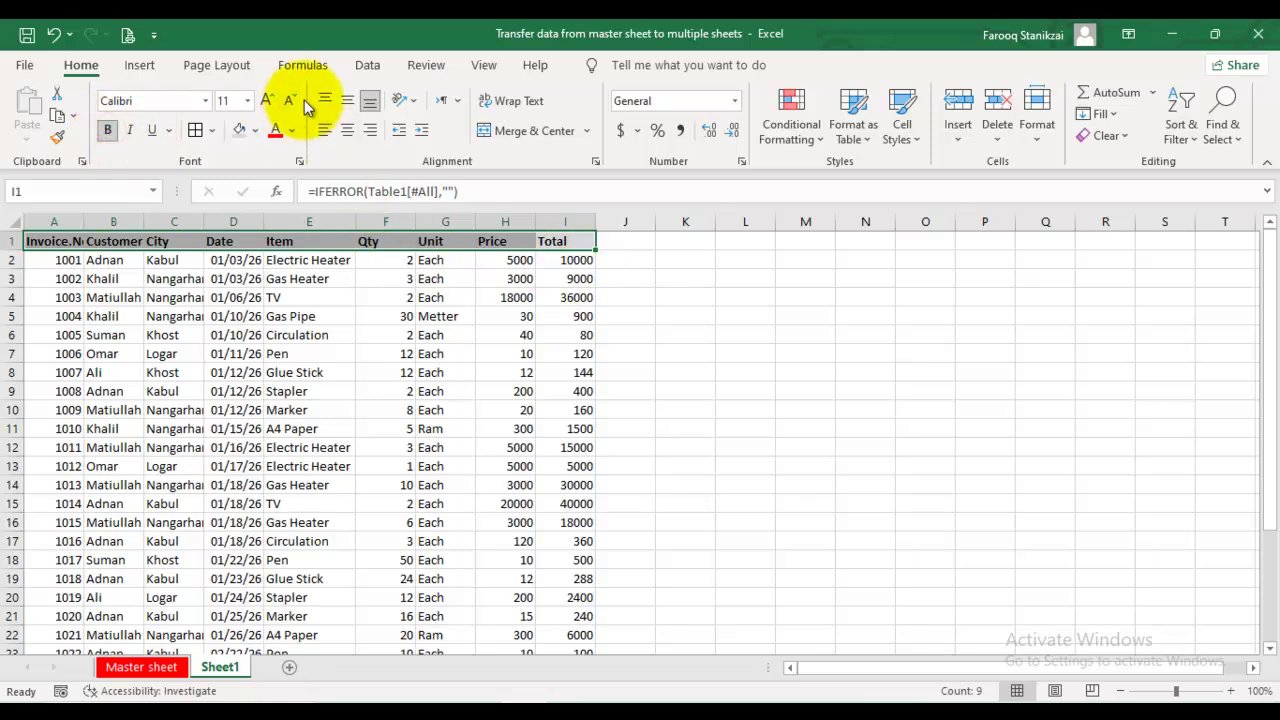
click(267, 101)
click(267, 101)
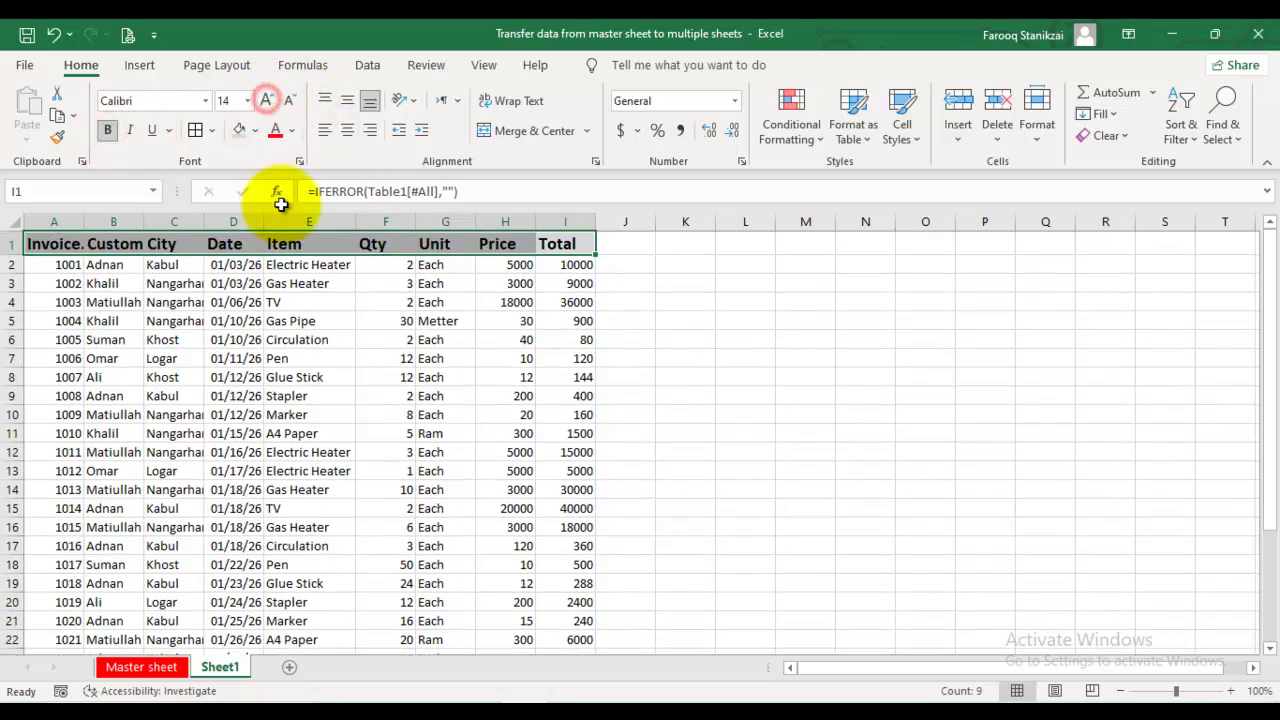
click(332, 371)
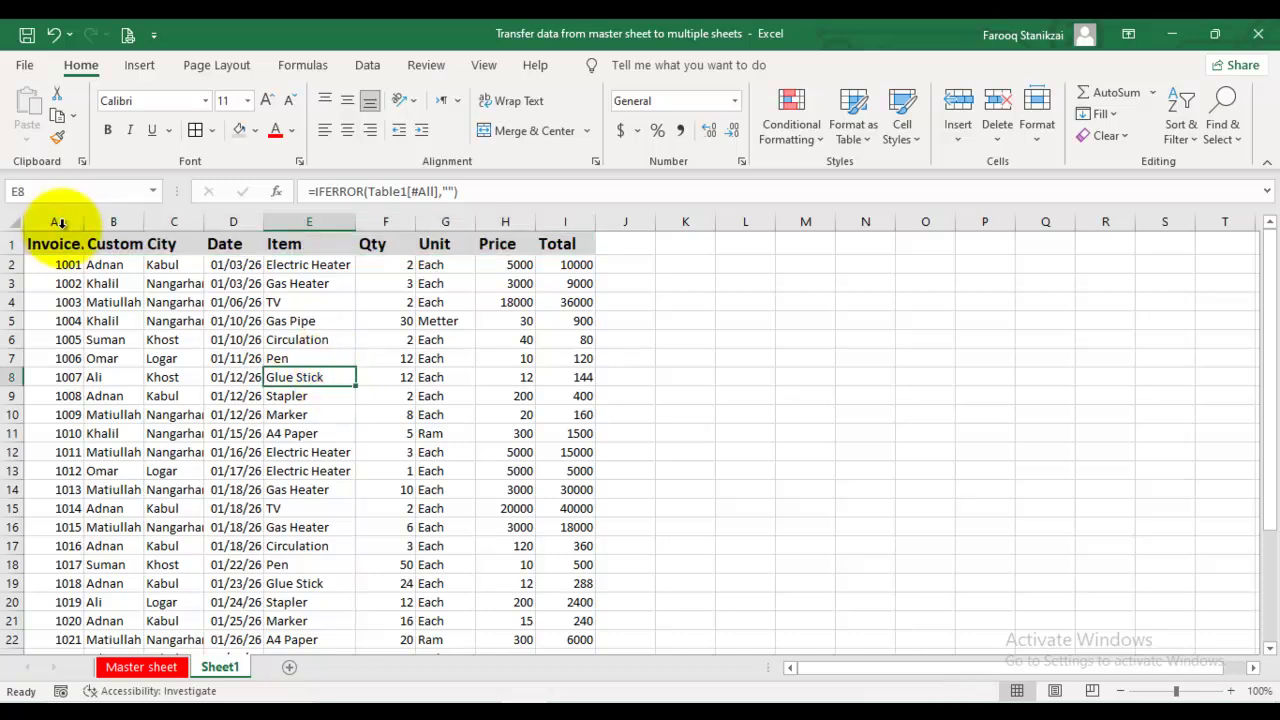
- Autofit the widths of columns A through I to their contents
drag(54, 221, 563, 221)
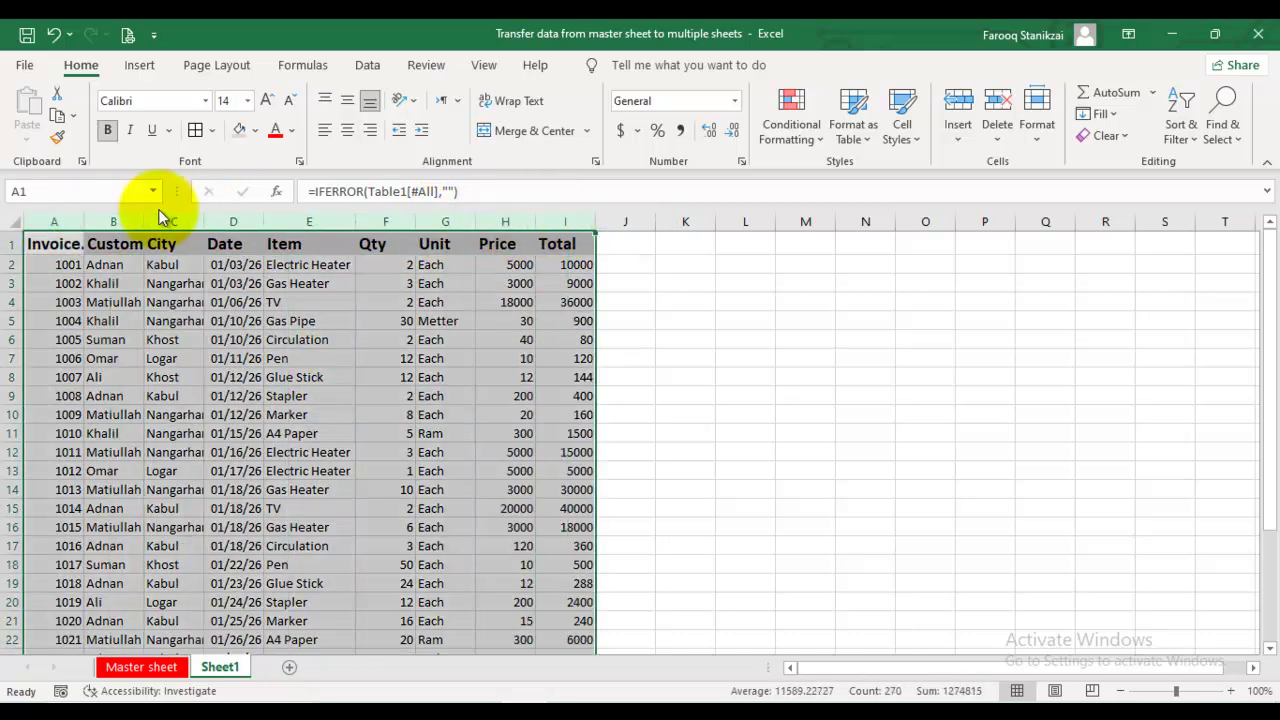
double_click(87, 219)
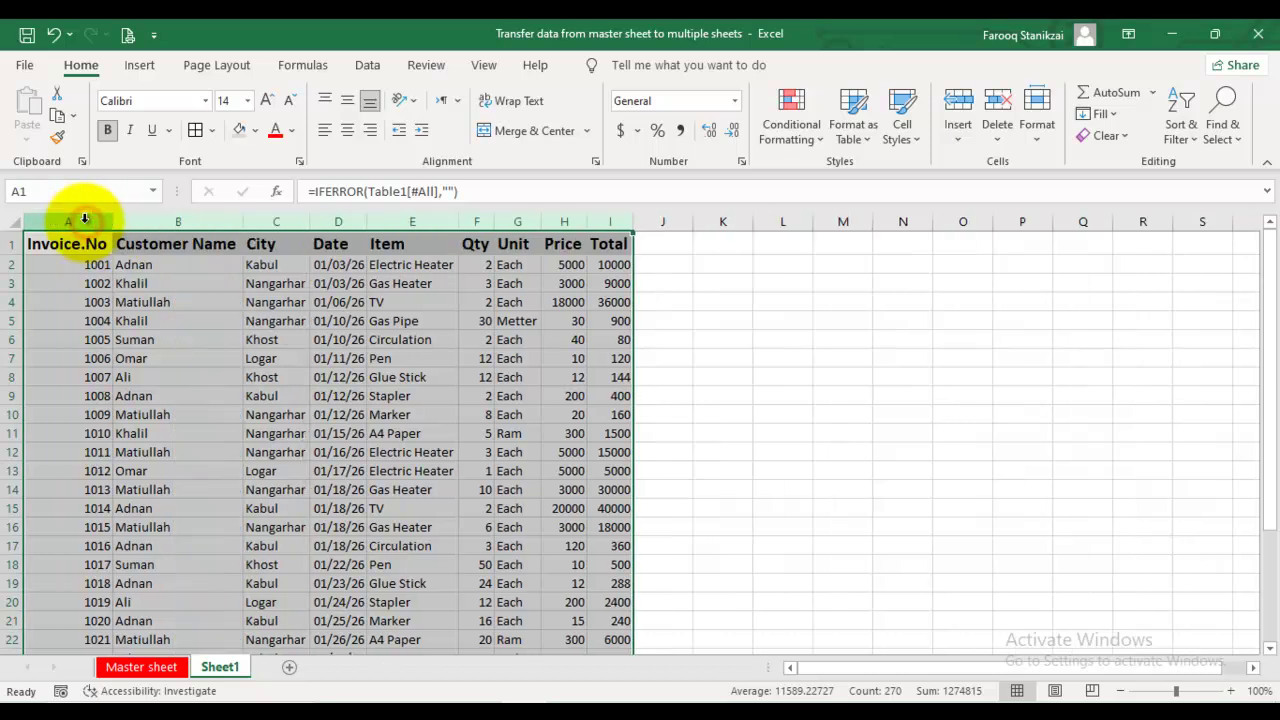
click(443, 377)
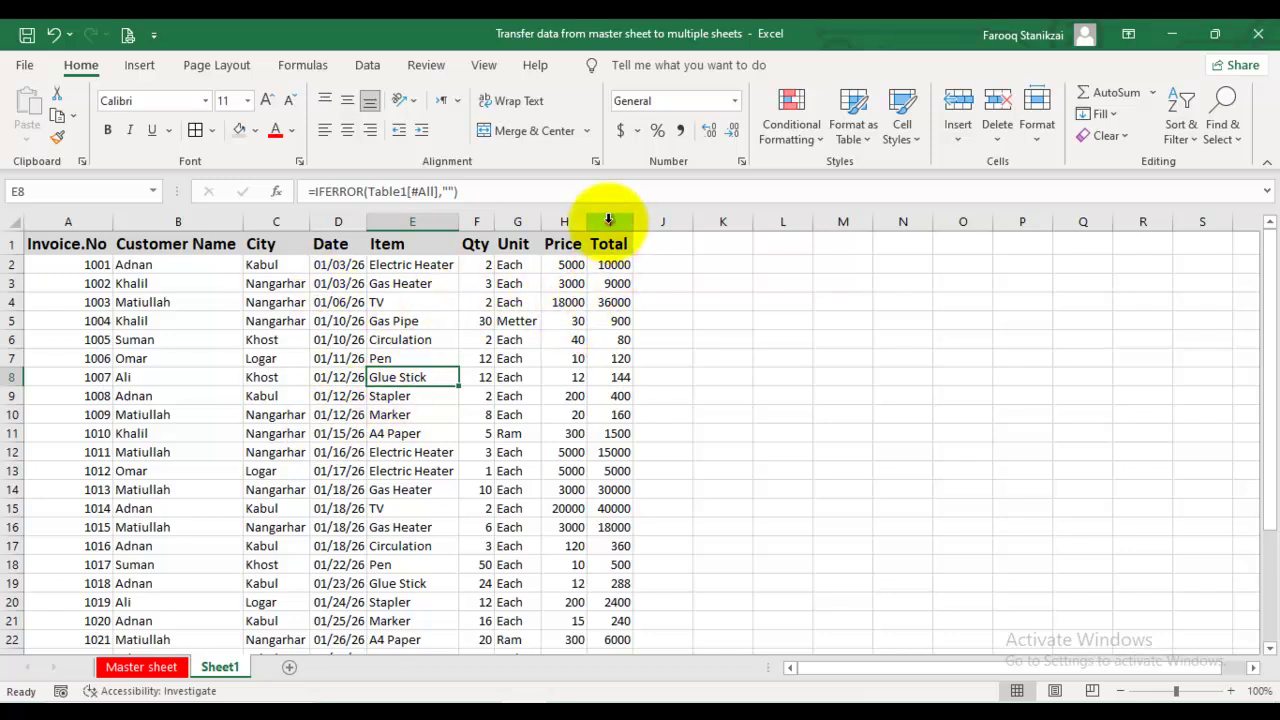
- Center the contents of the Price, Total and Qty columns horizontally
drag(608, 220, 562, 221)
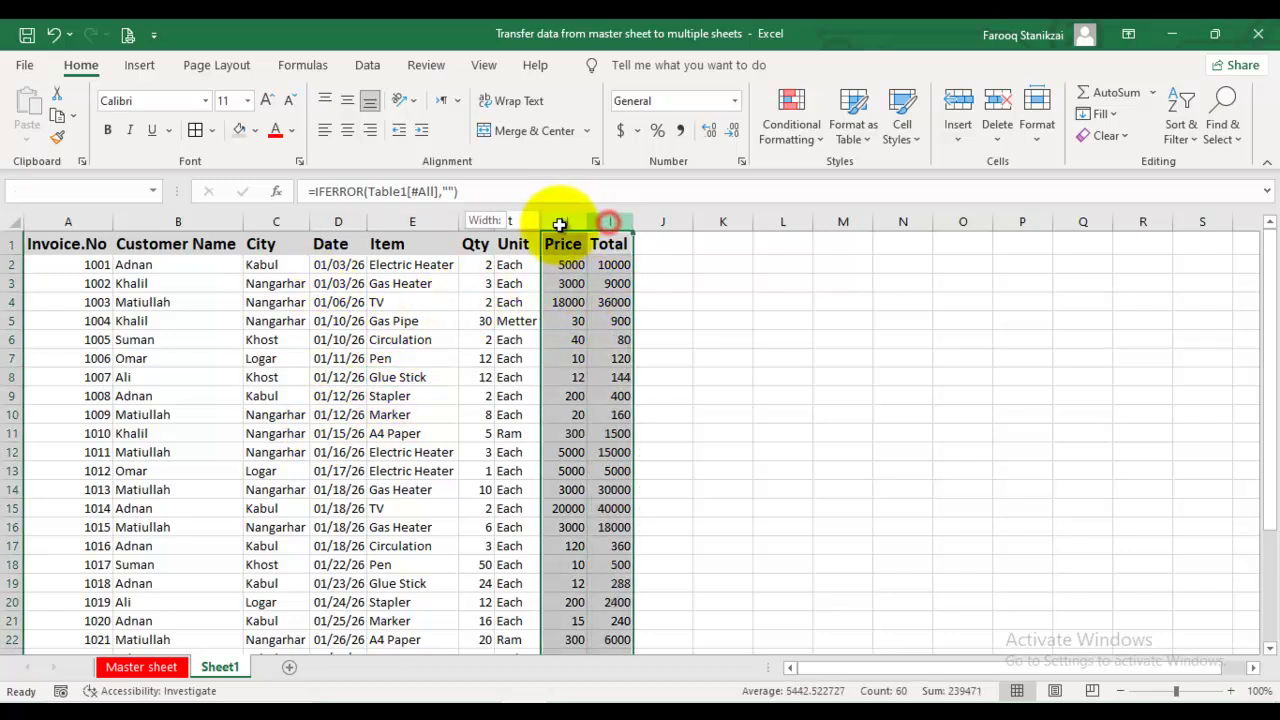
click(347, 131)
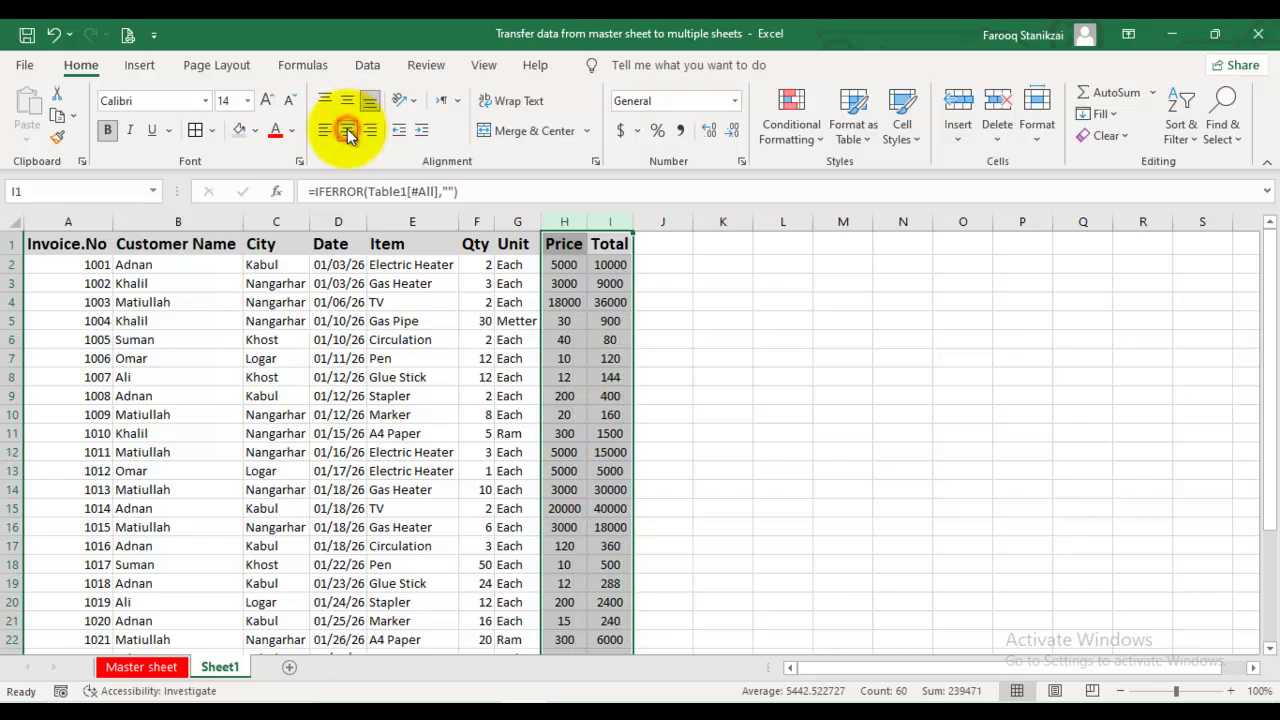
click(479, 220)
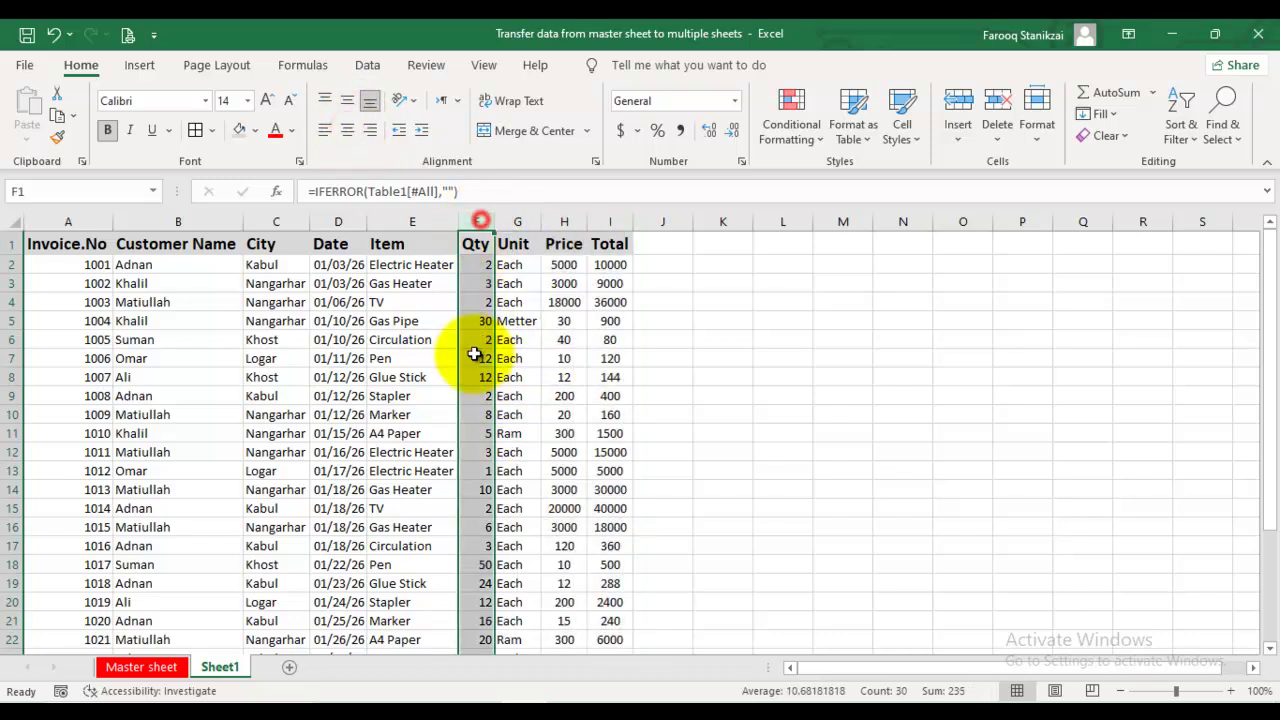
click(352, 136)
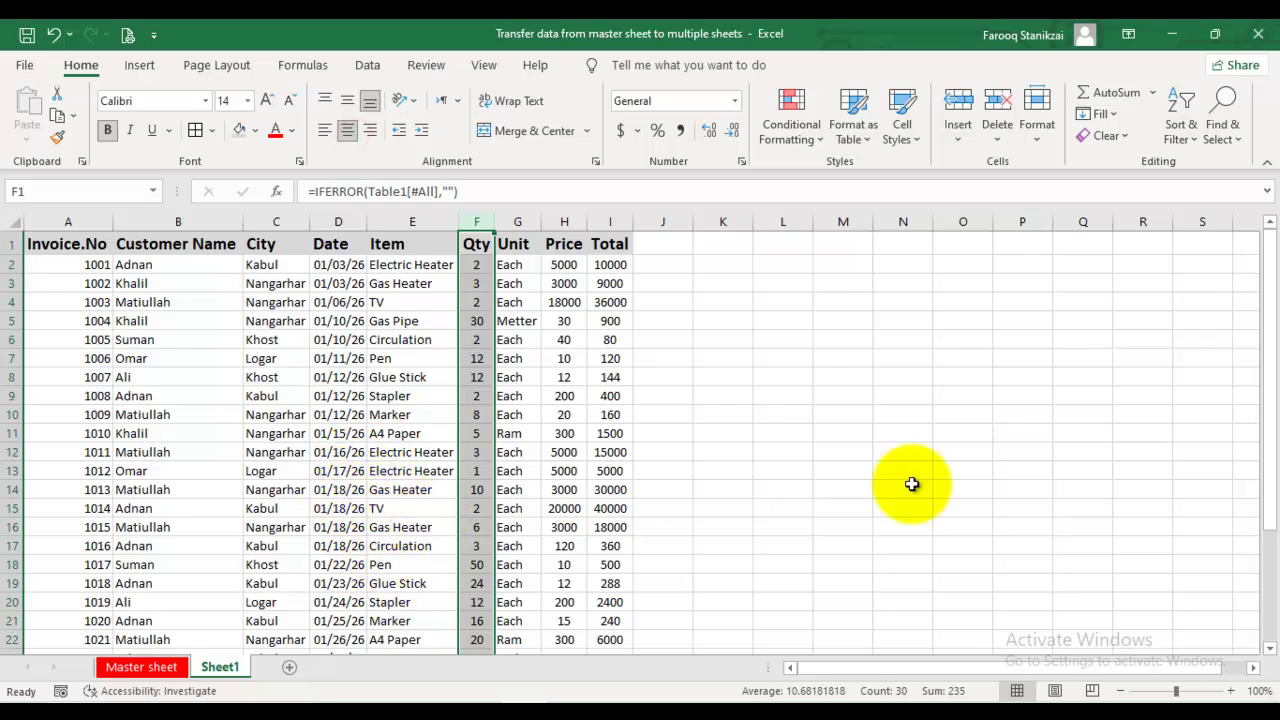
- Autofit the Date column in Sheet1 with the sheet shown at 120%
click(1237, 691)
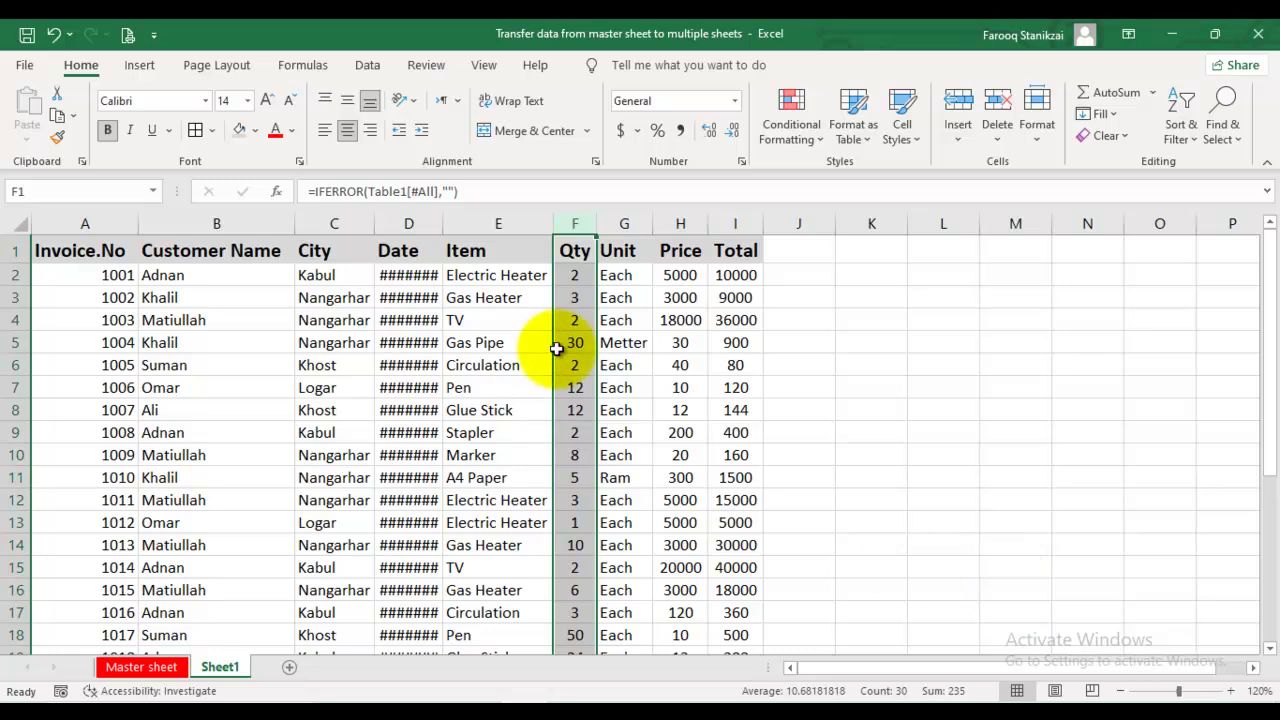
double_click(442, 224)
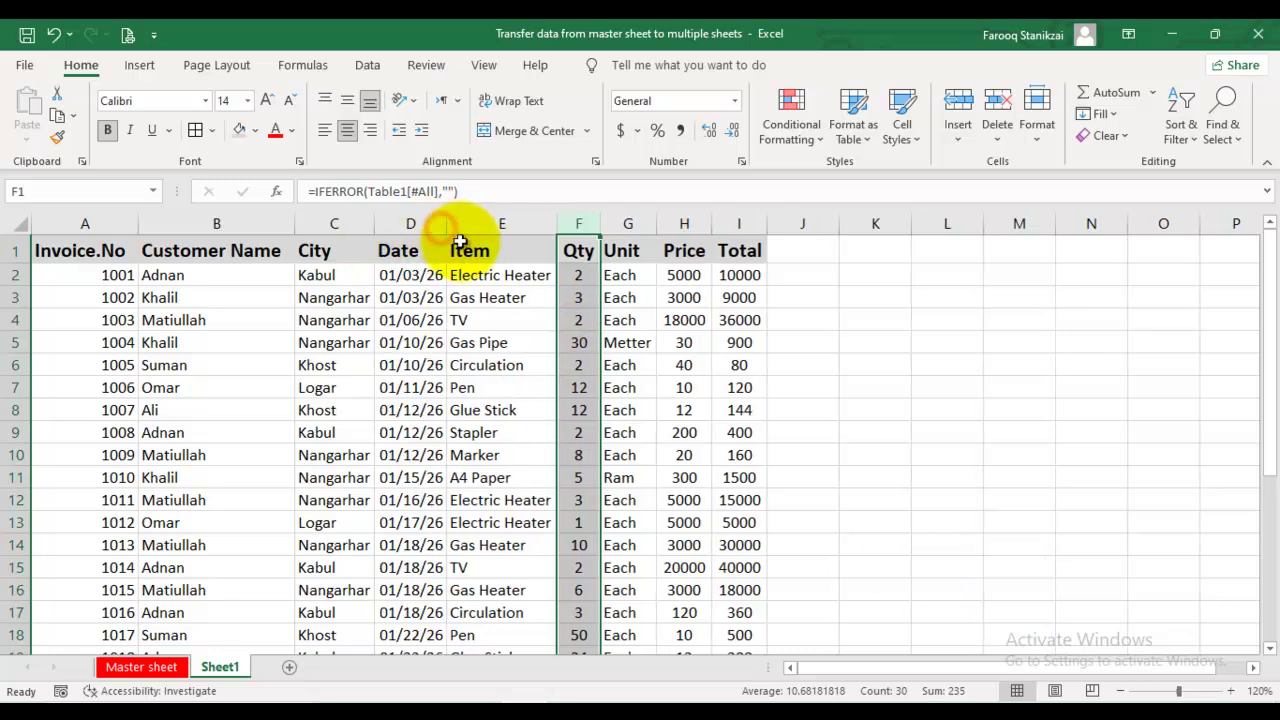
scroll(760, 540, down, 1)
scroll(760, 510, up, 1)
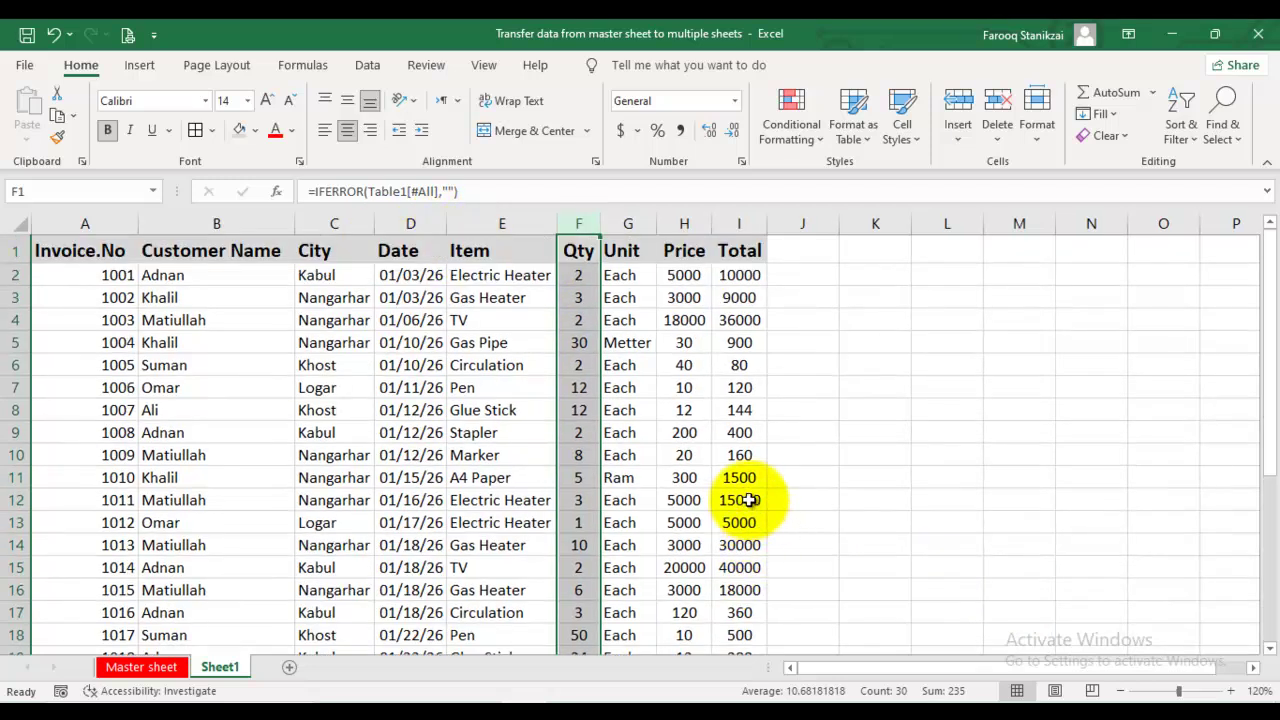
click(850, 254)
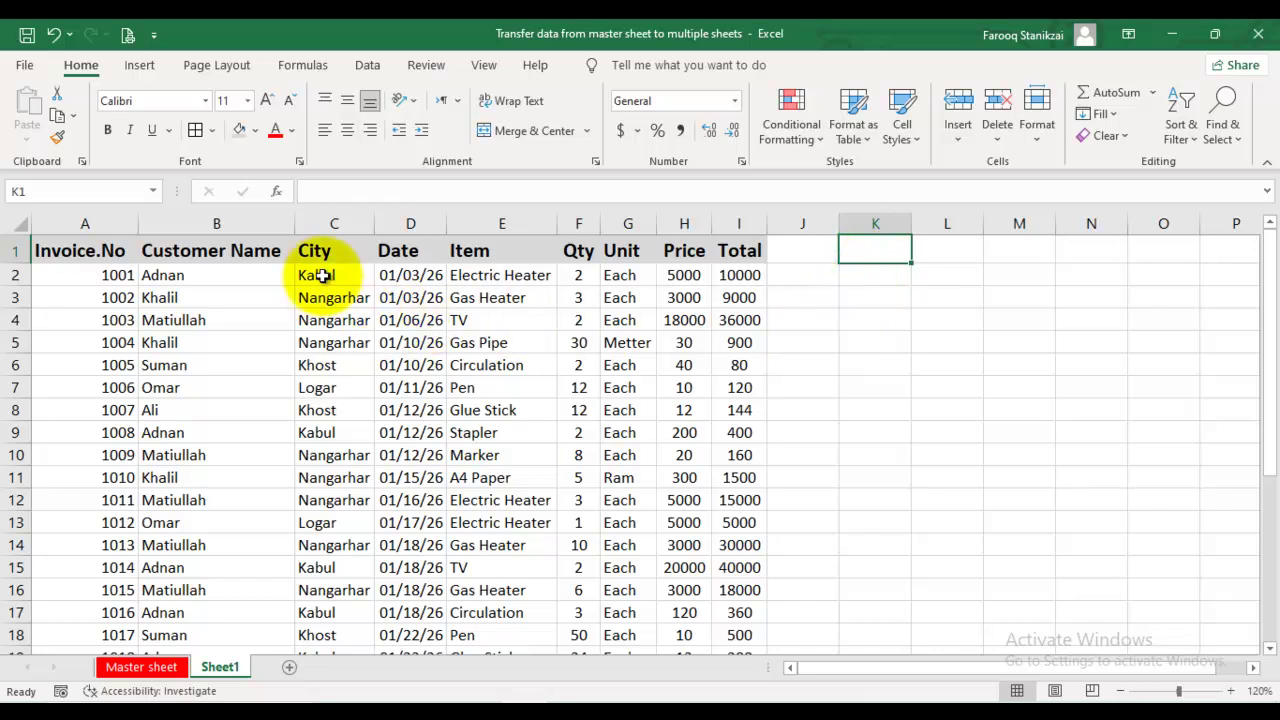
- Begin a new record in row 24 of the Master sheet with the next invoice number, the customer's name and the city Logar
scroll(85, 637, down, 1)
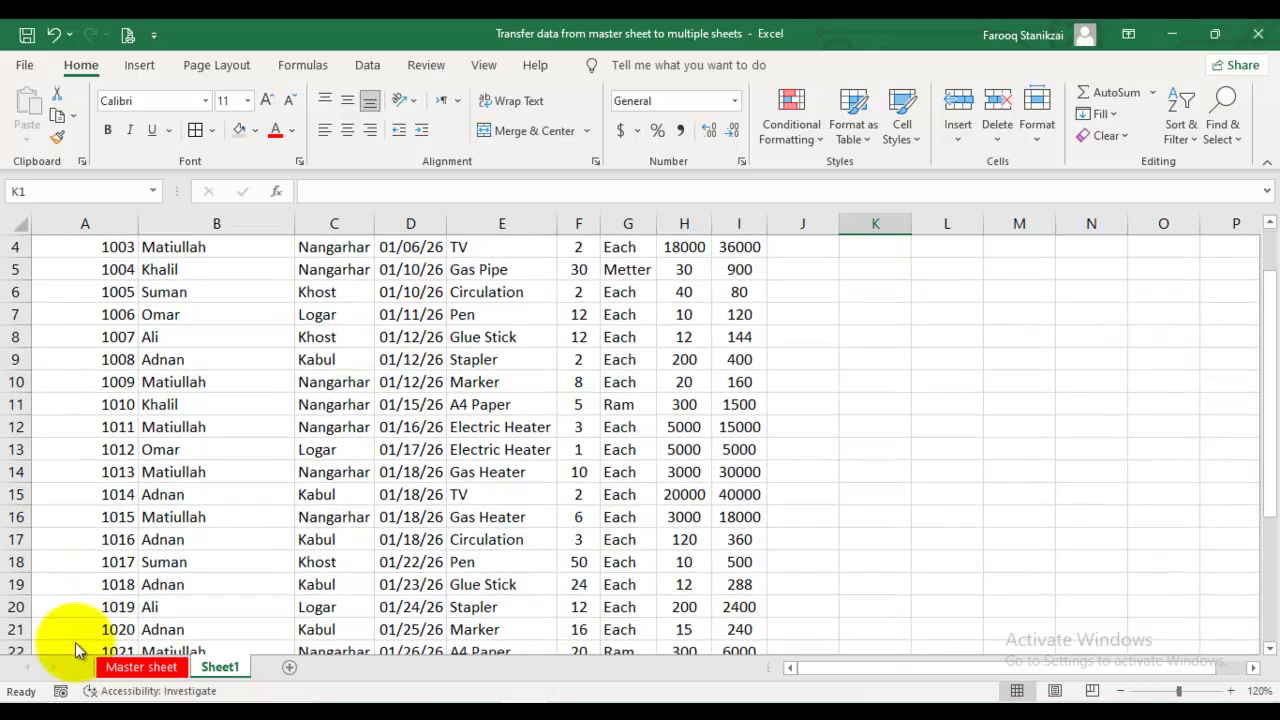
scroll(330, 560, down, 2)
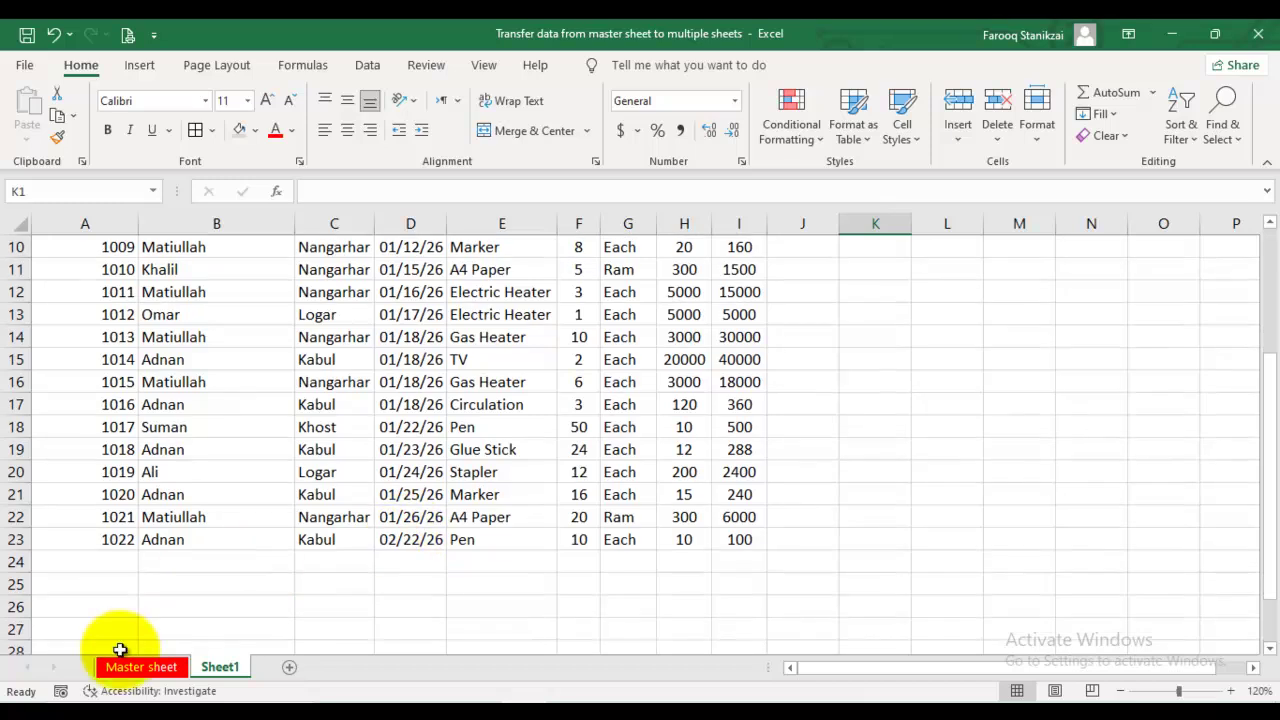
click(140, 670)
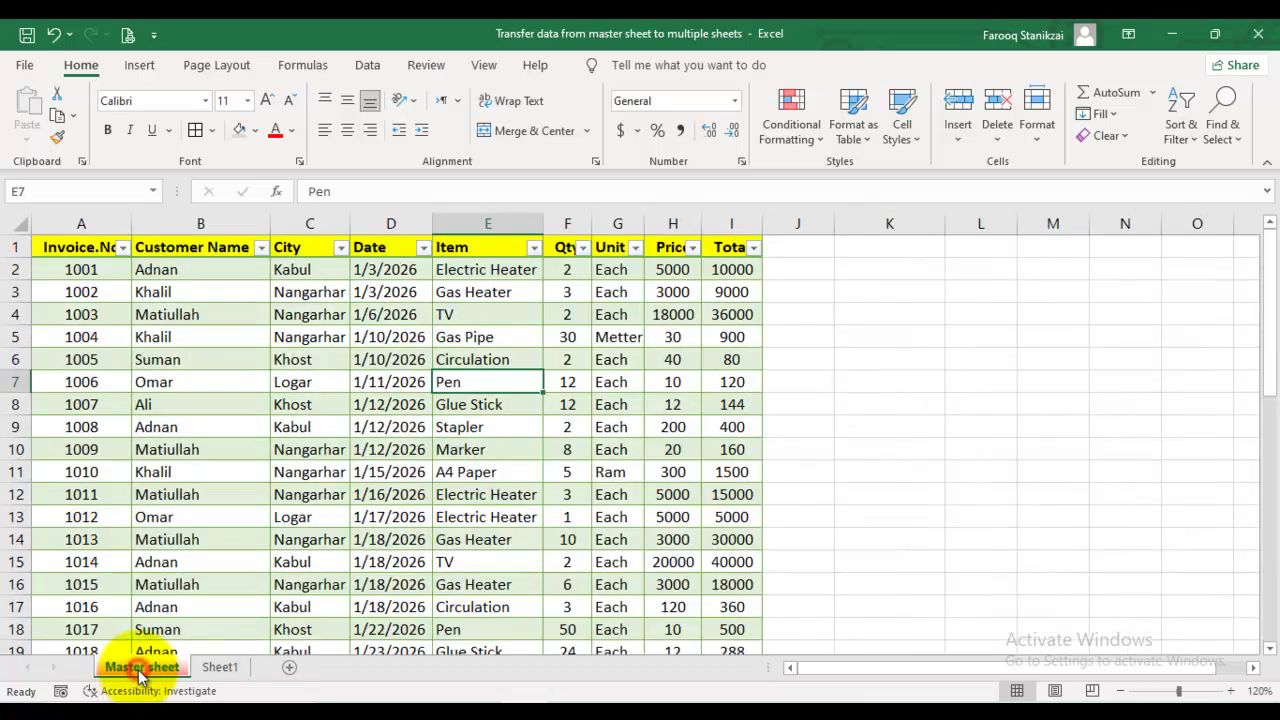
scroll(442, 540, down, 6)
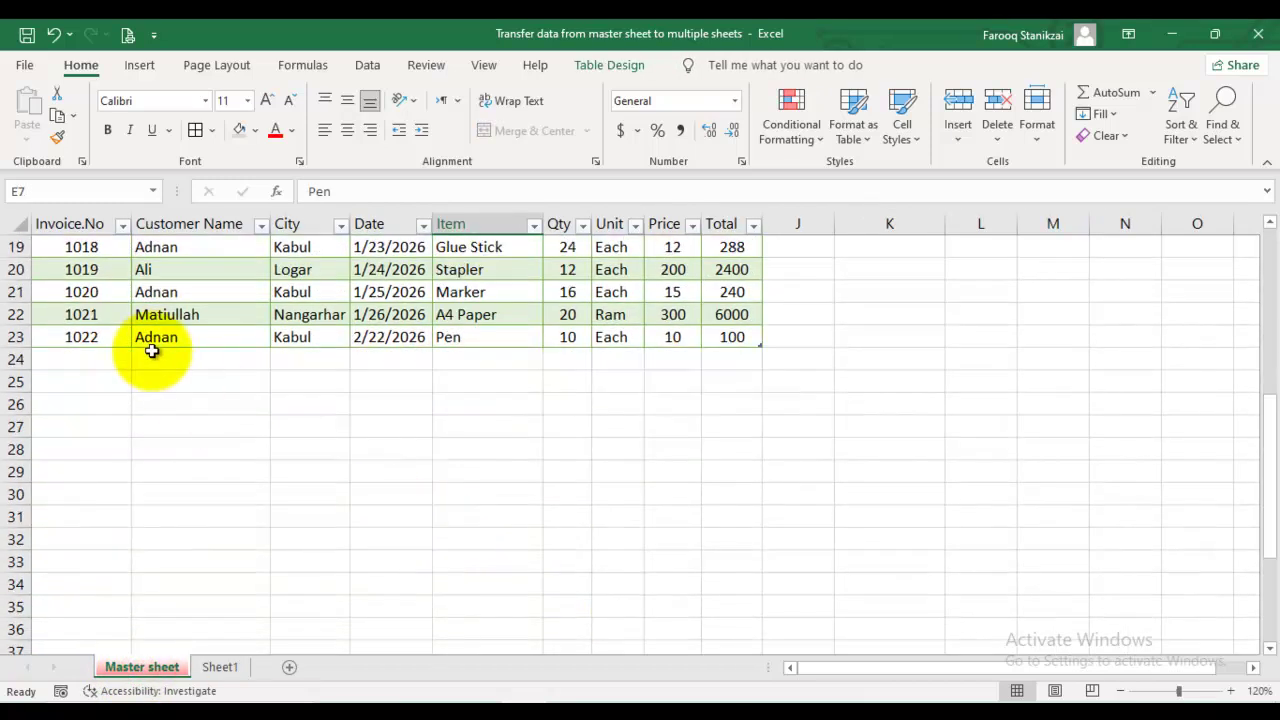
click(95, 358)
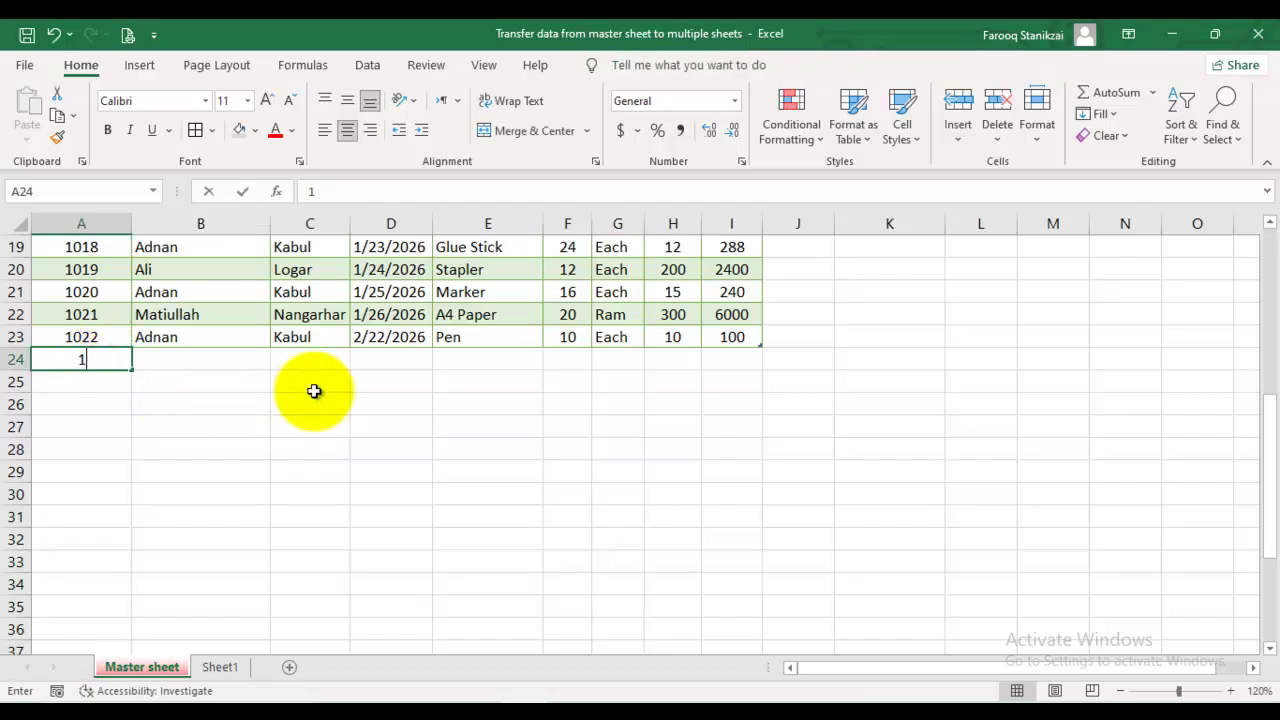
text(1023)
key(Tab)
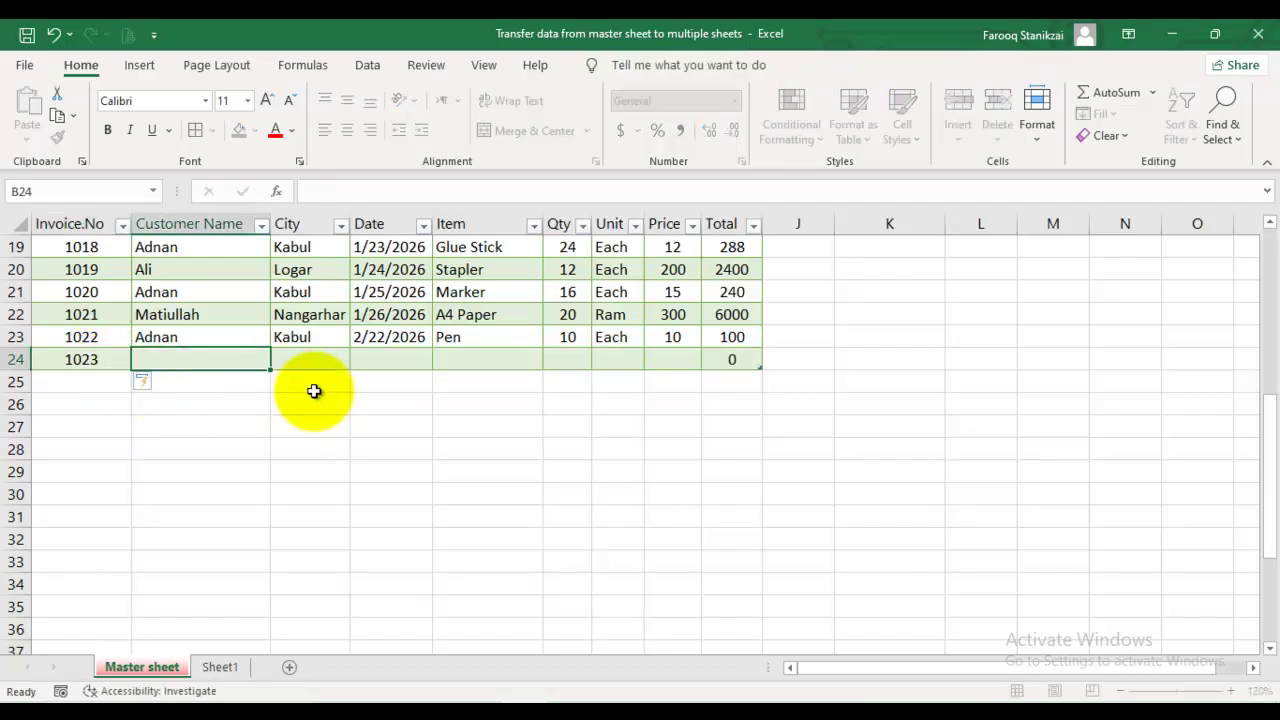
text(wa)
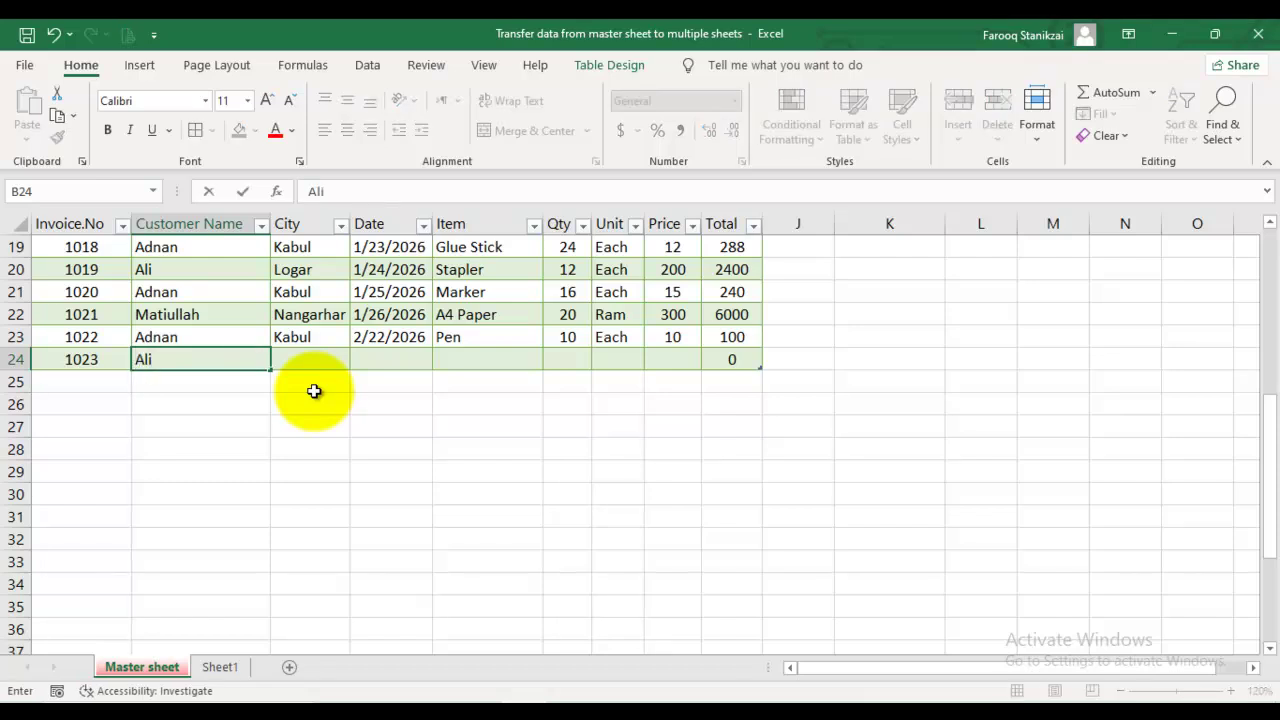
key(Tab)
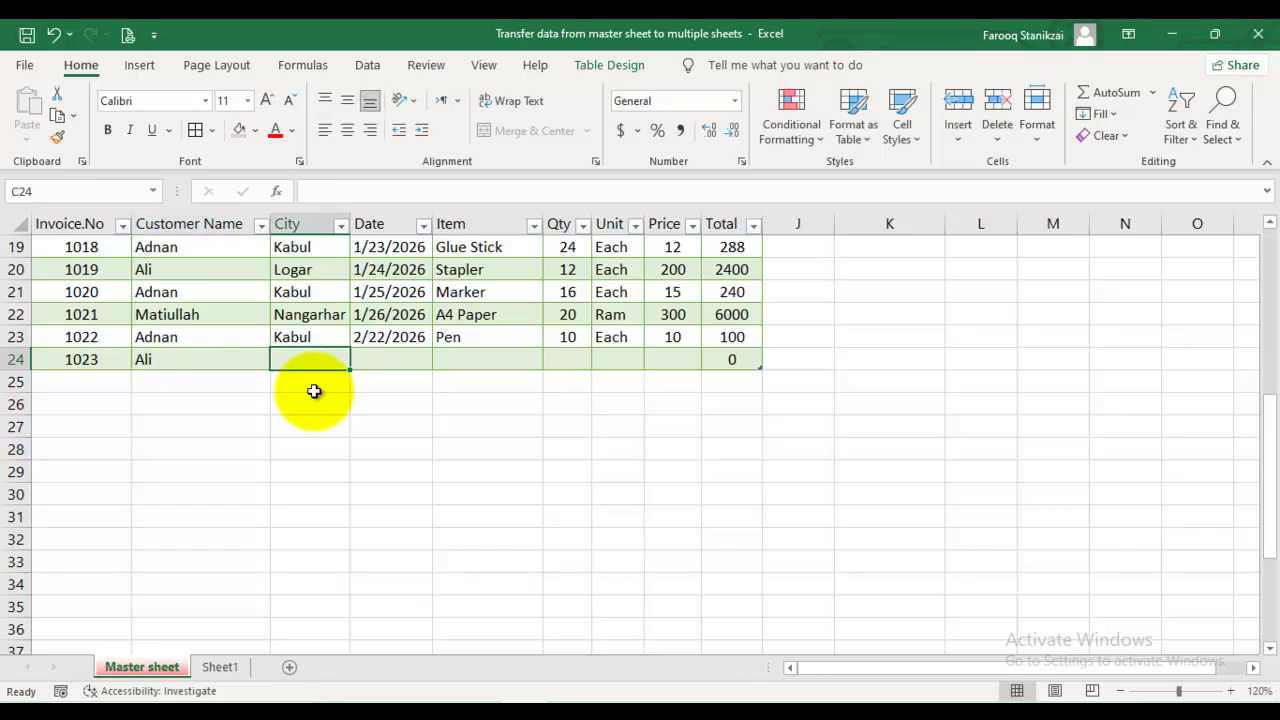
text(logar)
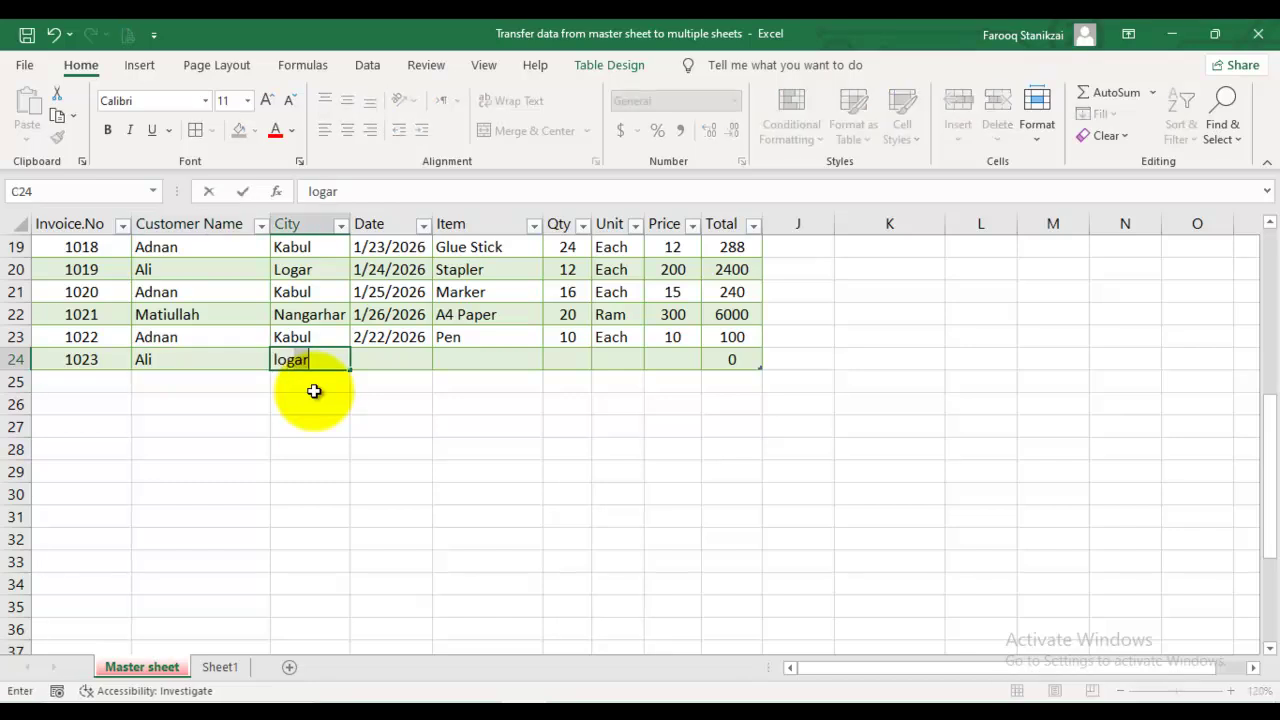
click(314, 391)
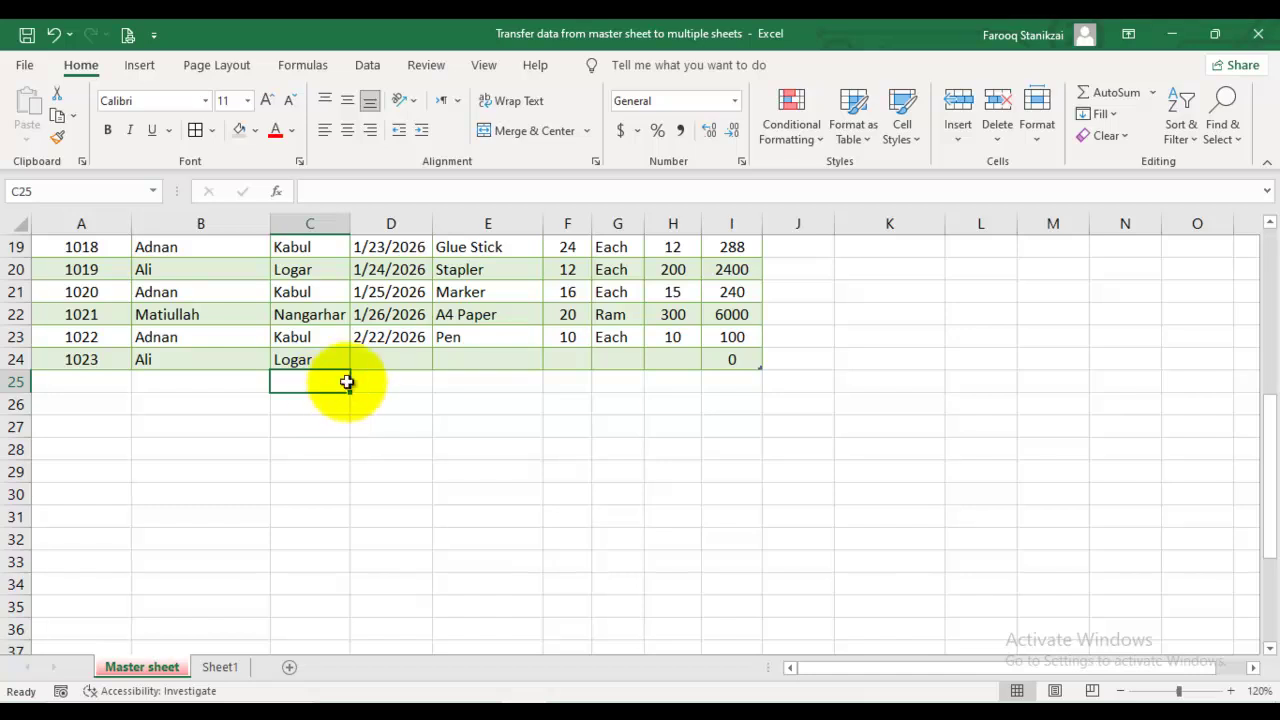
- Enter the date 2/24/2026 and the item A4 Paper for the new record in row 24
click(379, 362)
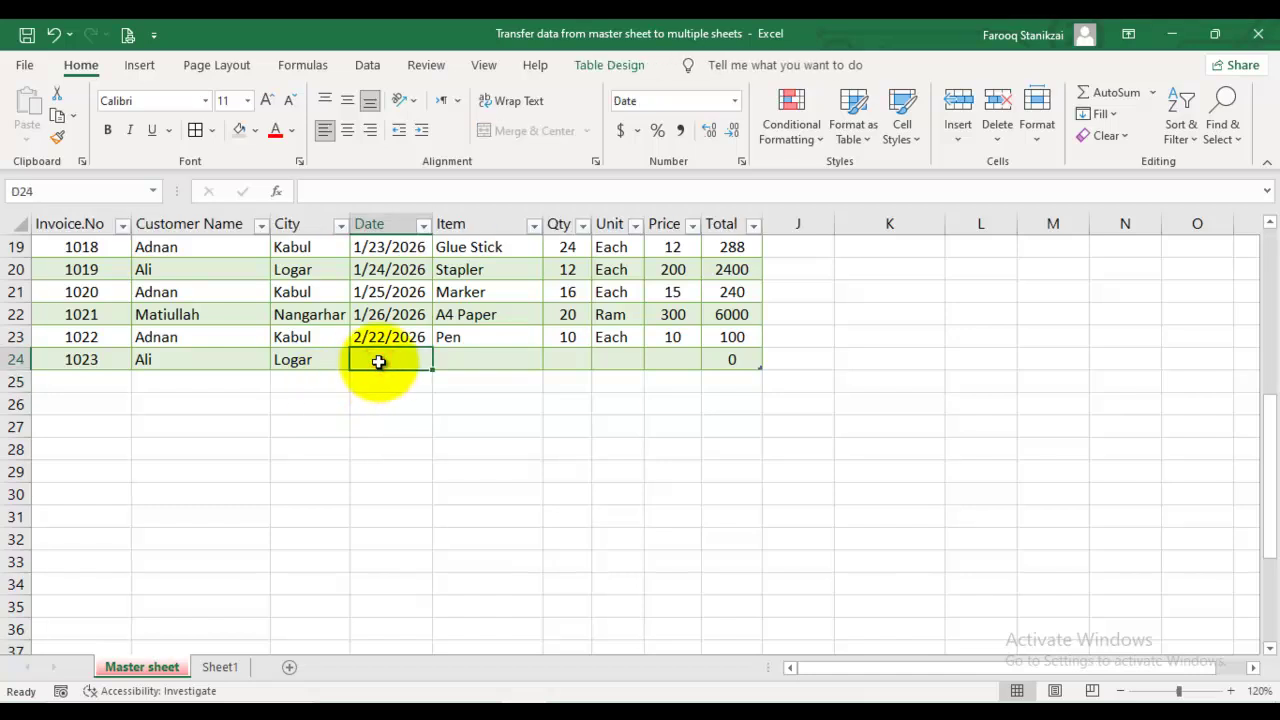
text(2/24/2026)
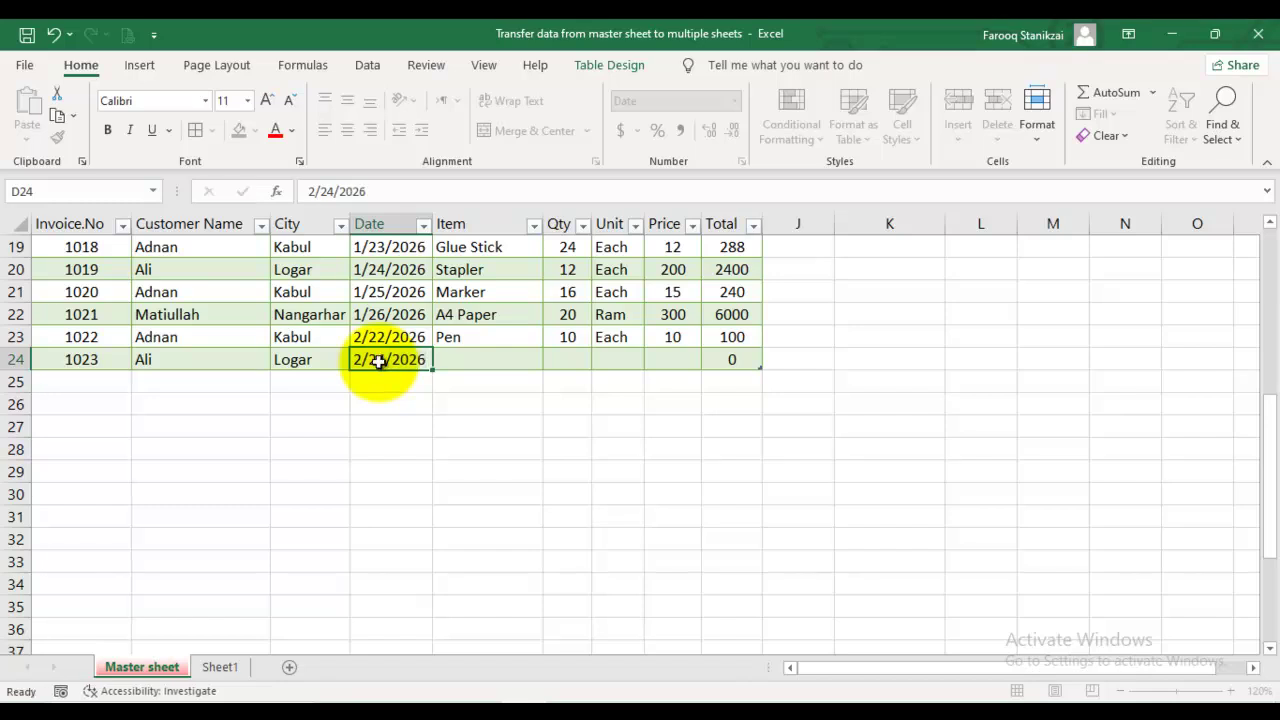
key(Tab)
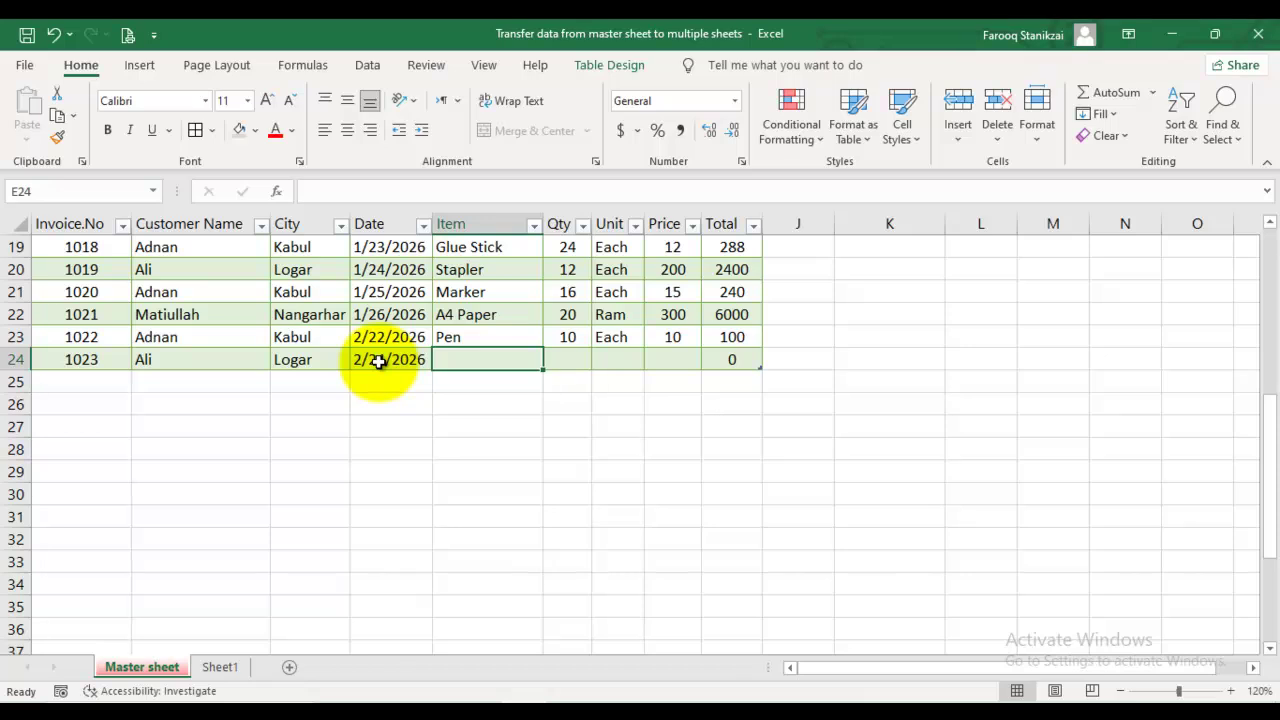
text(A4 Paper)
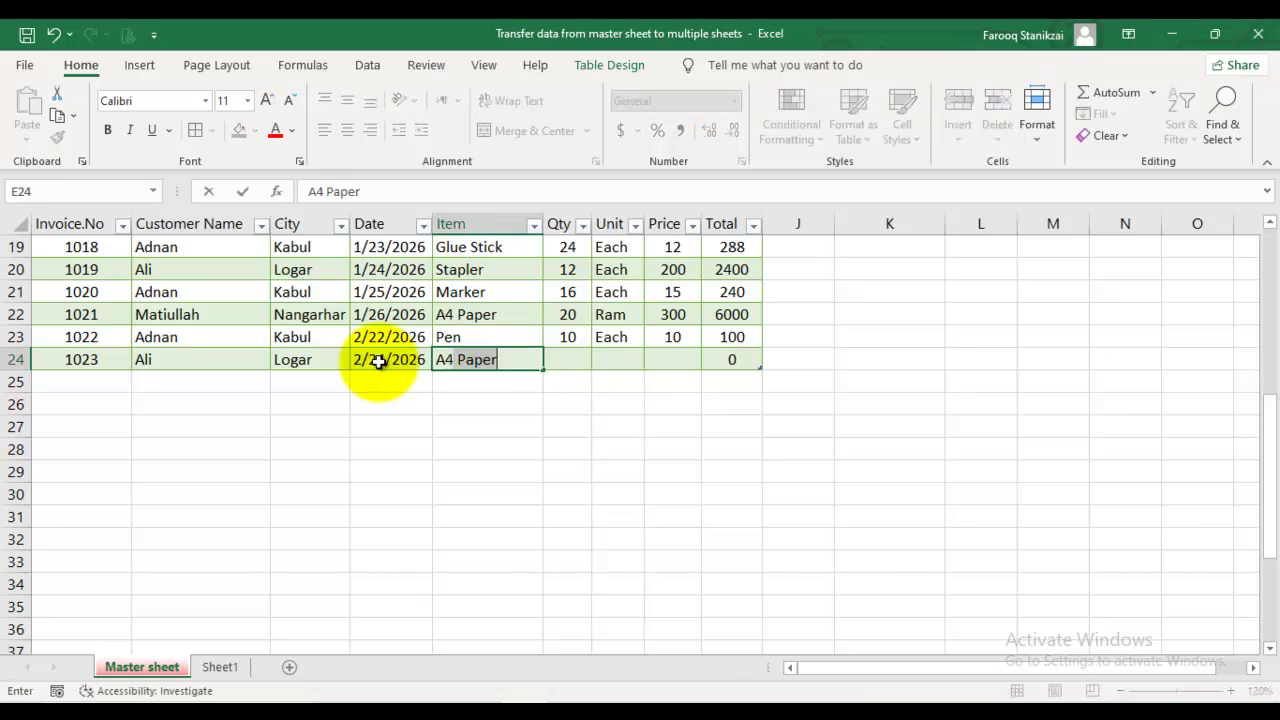
key(Tab)
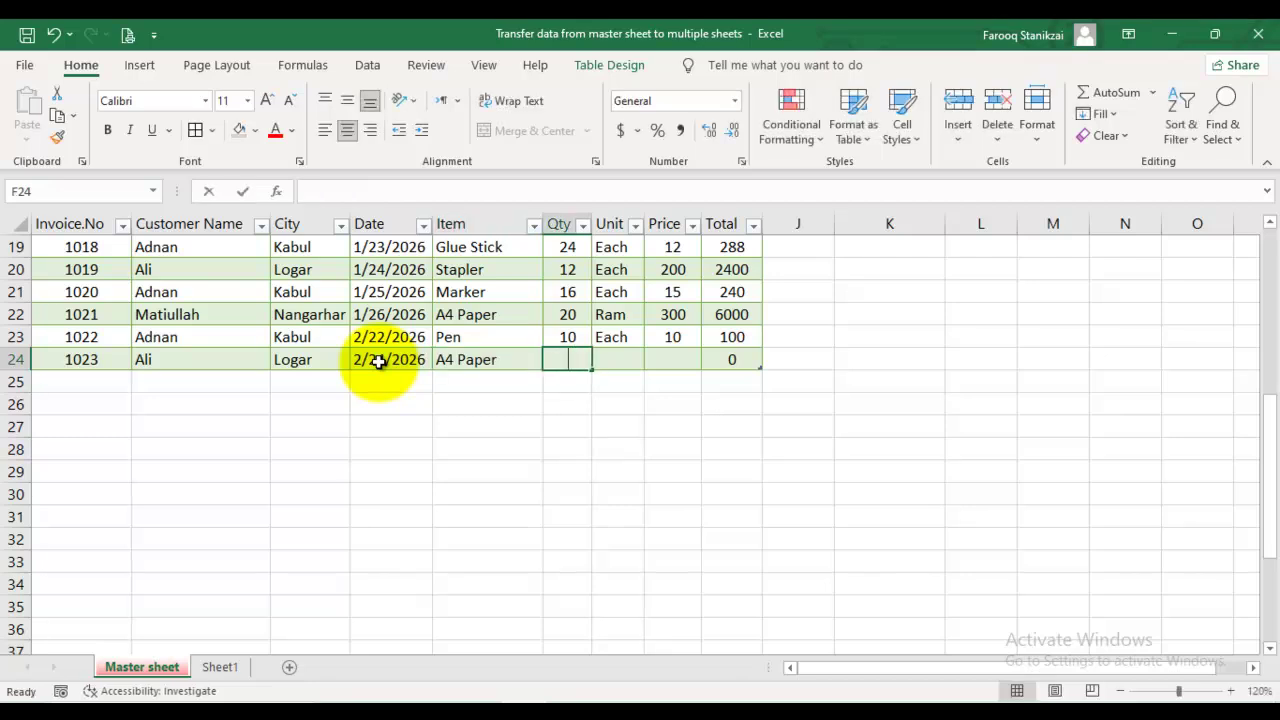
- Complete the row 24 record with quantity 10, unit Ram and price 300
text(10)
key(Tab)
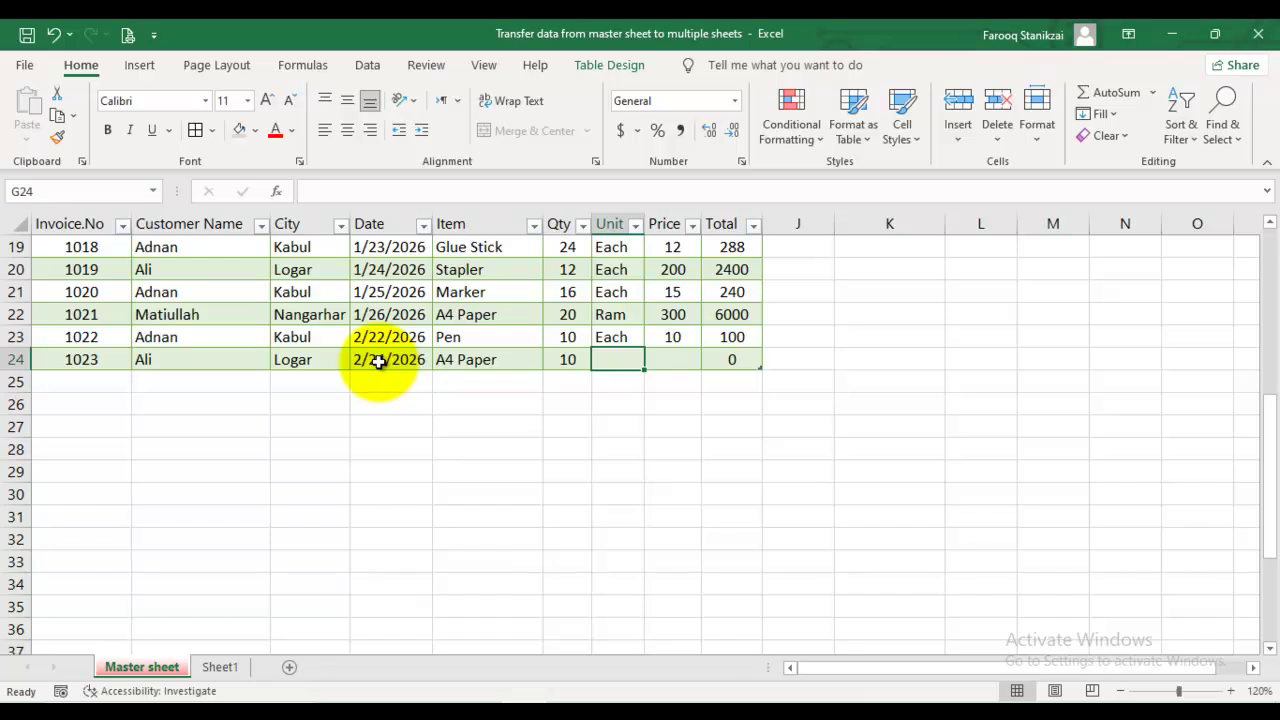
text(ram)
key(Tab)
text(3)
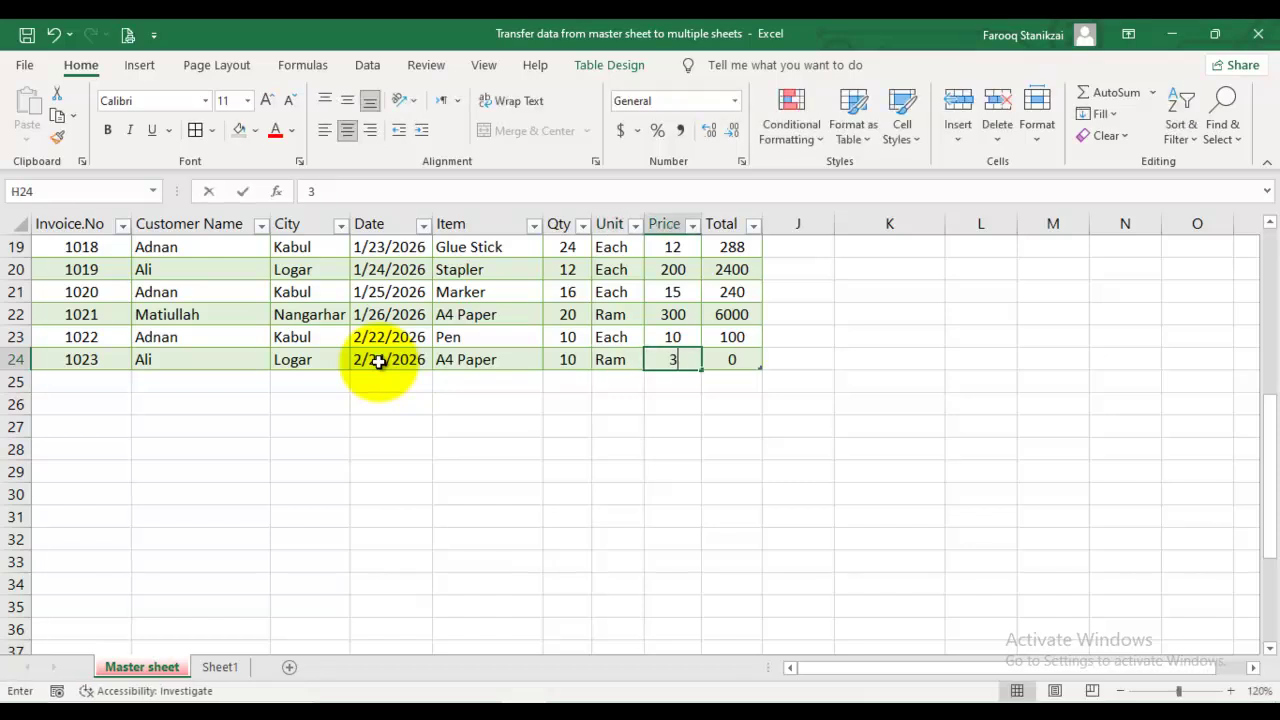
text(00)
key(Return)
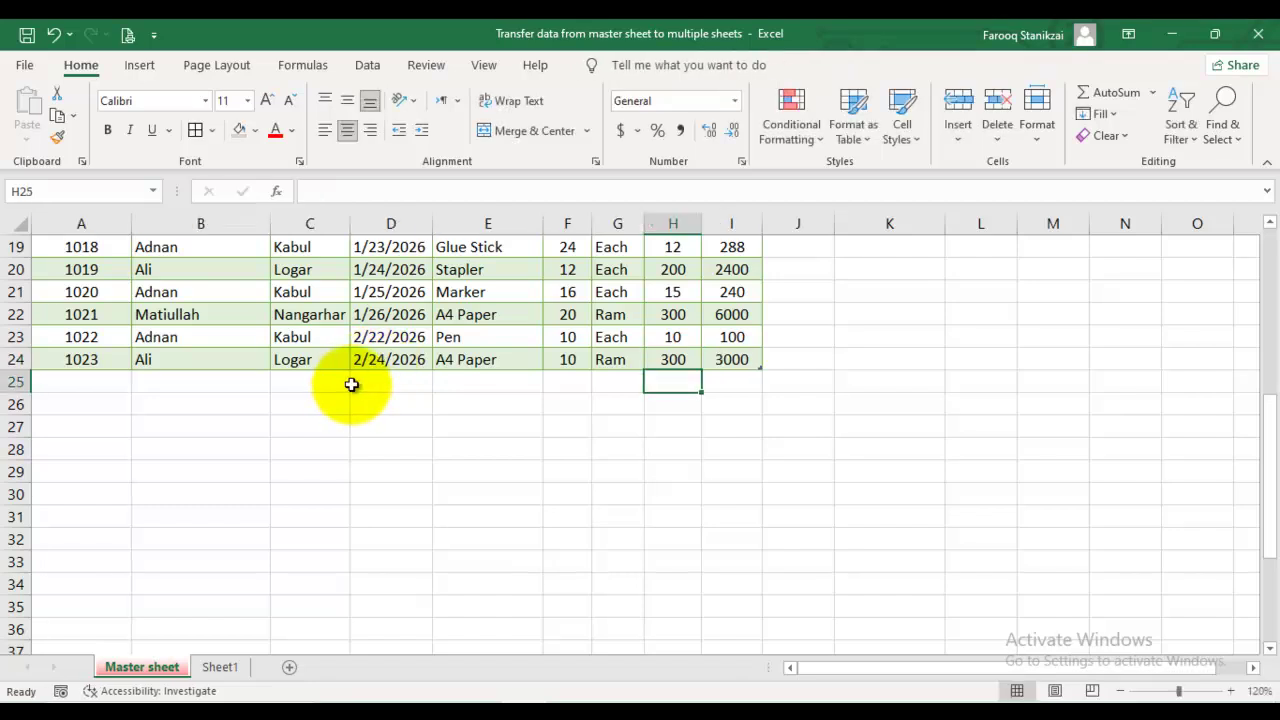
- Check Sheet1 for the newly added record and inspect the formula behind its cells
click(200, 363)
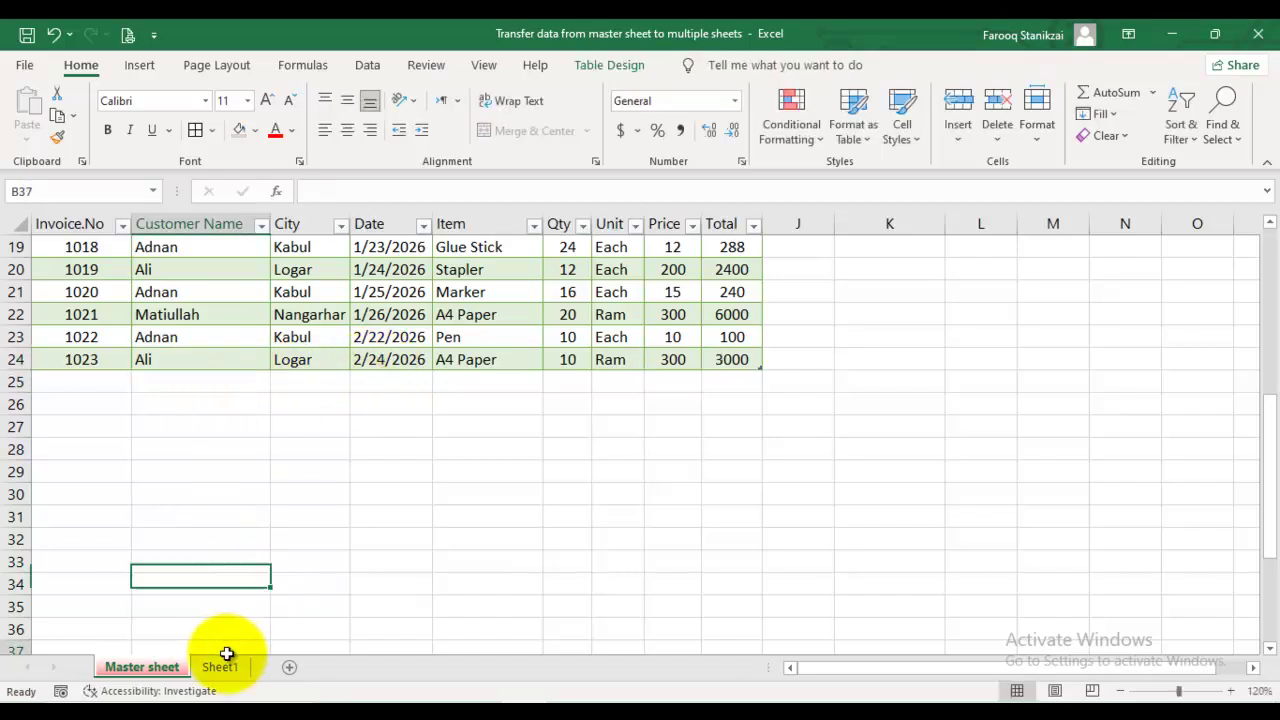
click(226, 665)
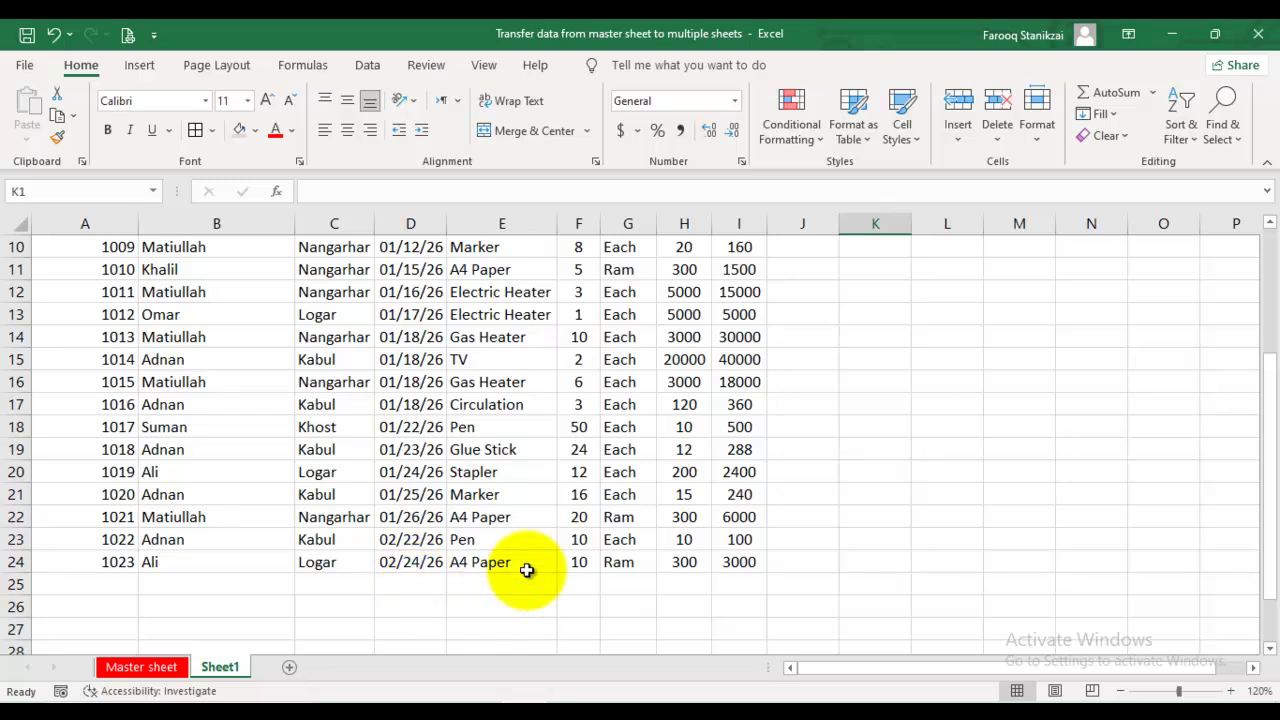
click(482, 562)
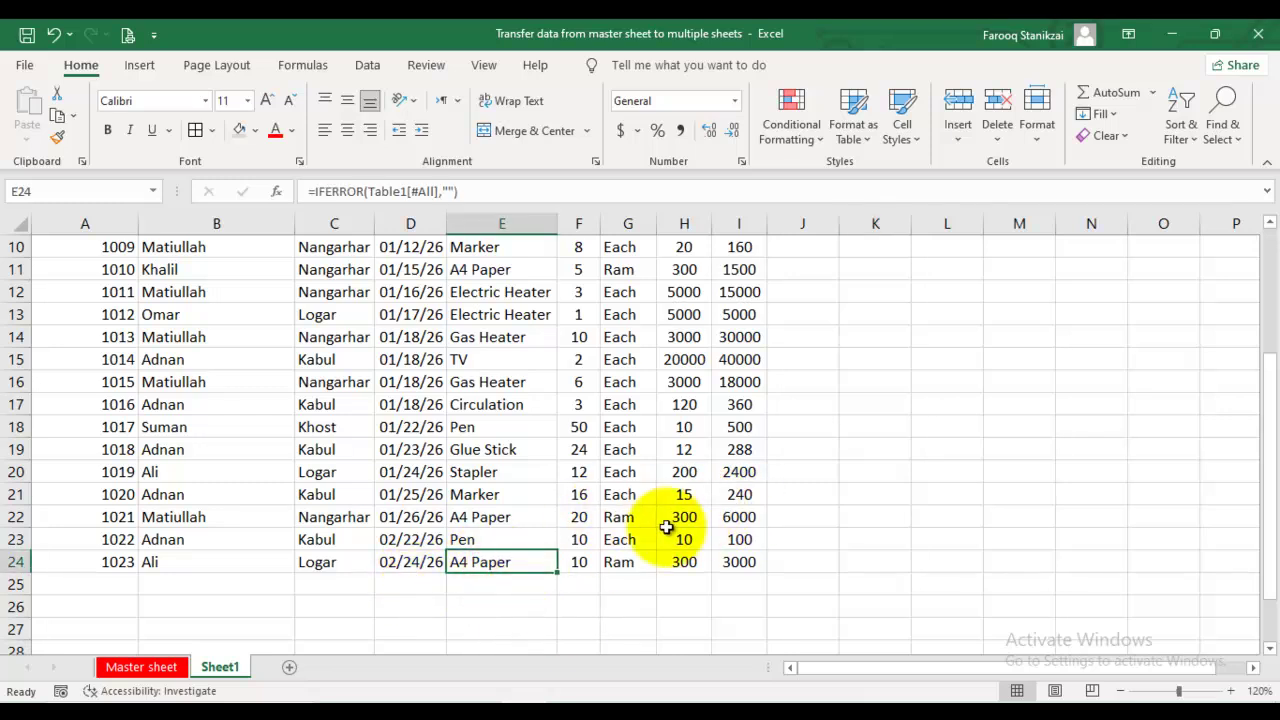
scroll(690, 517, up, 3)
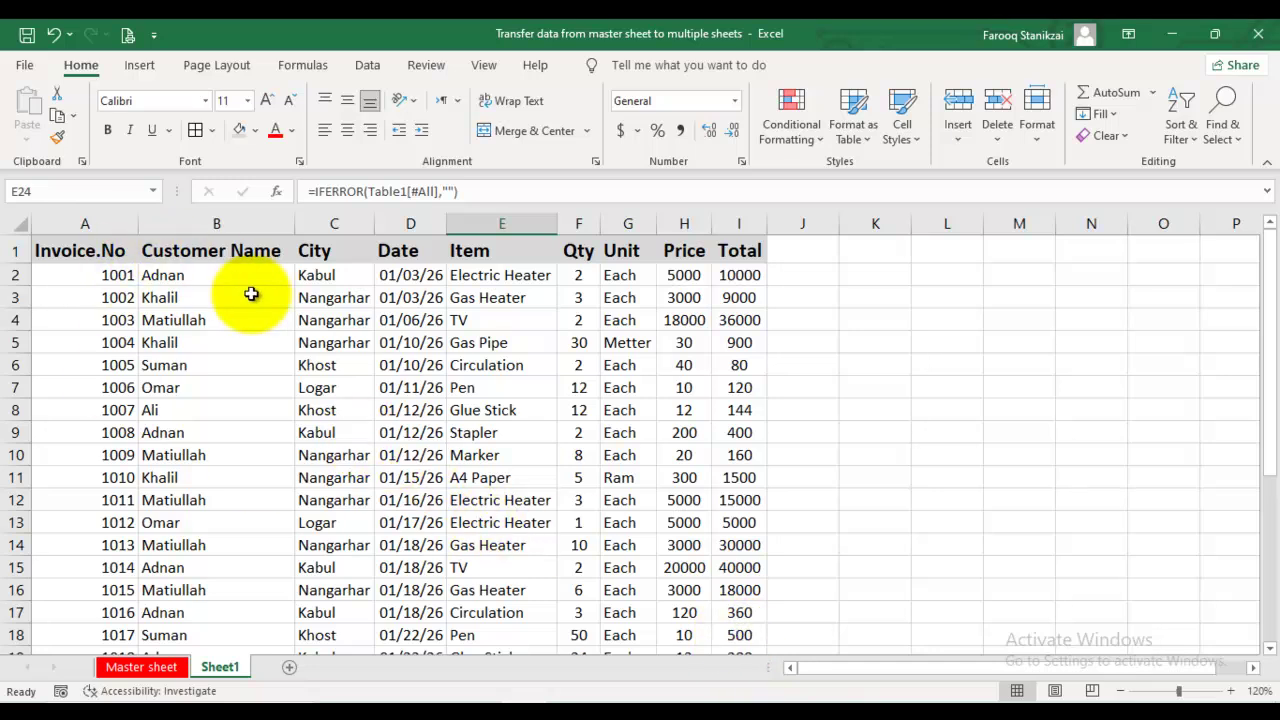
click(330, 282)
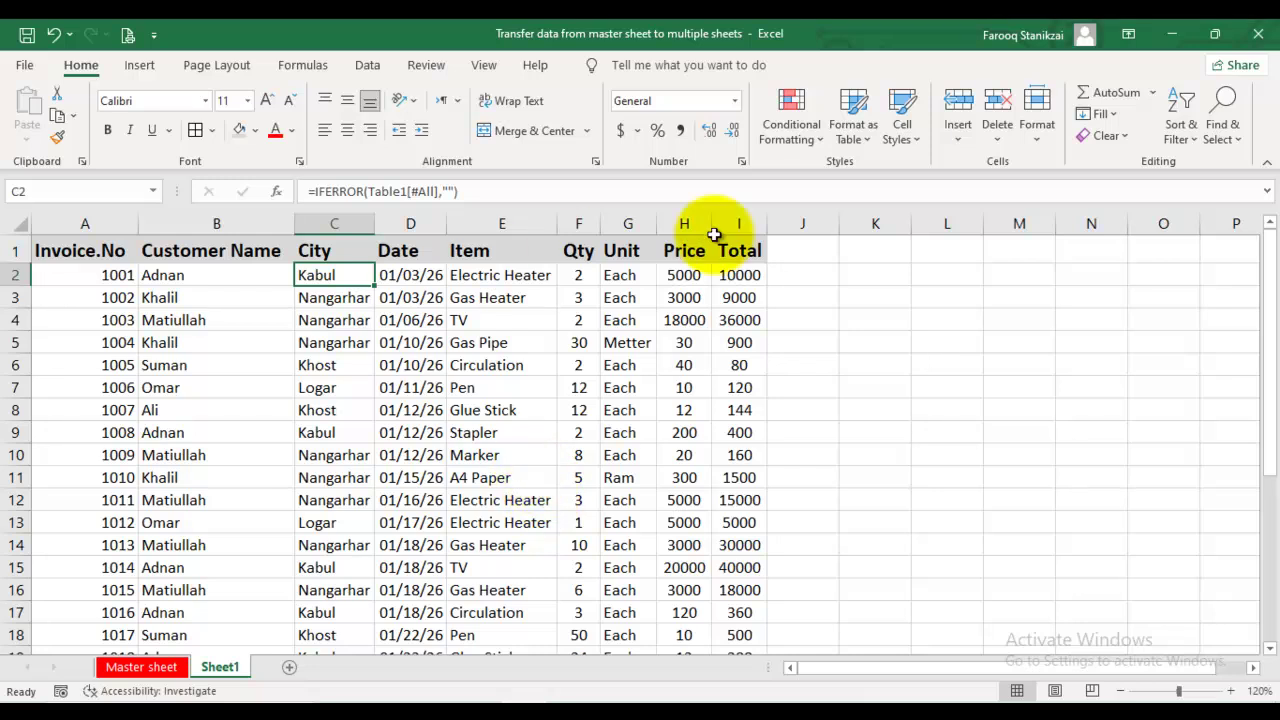
- Enter the label City in K1 of Sheet1 and apply all borders to K1:L1
click(857, 250)
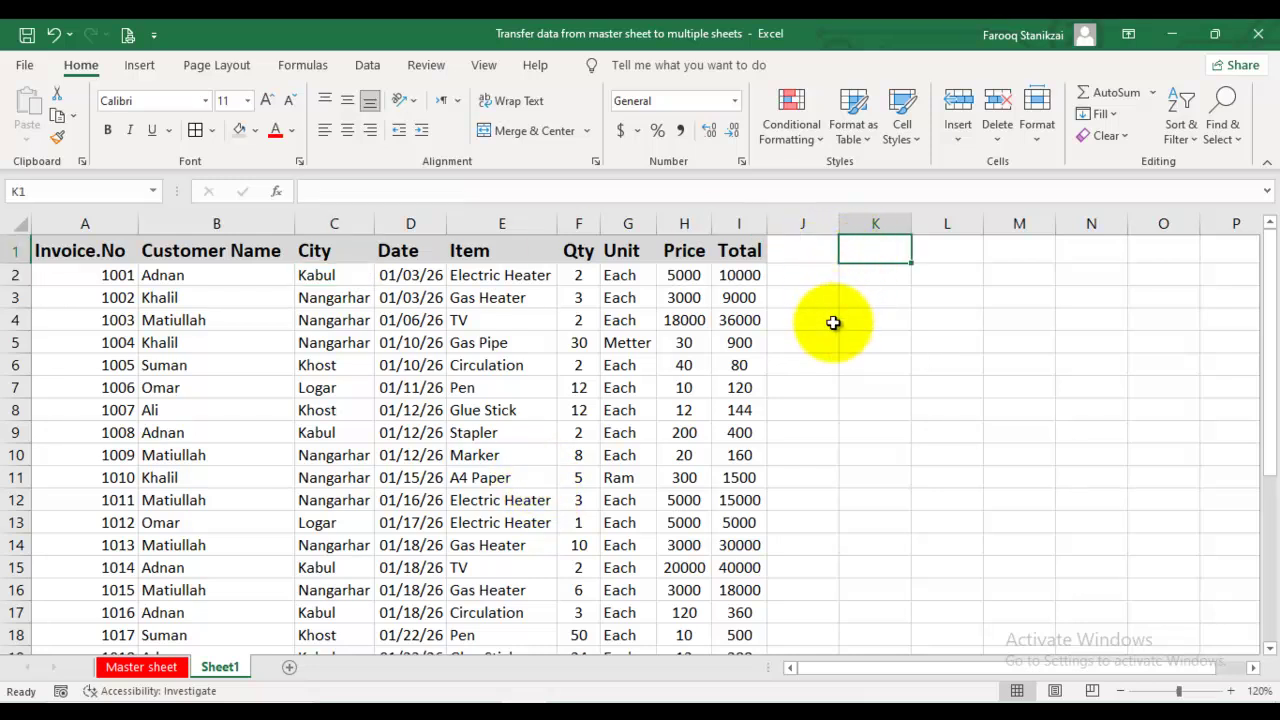
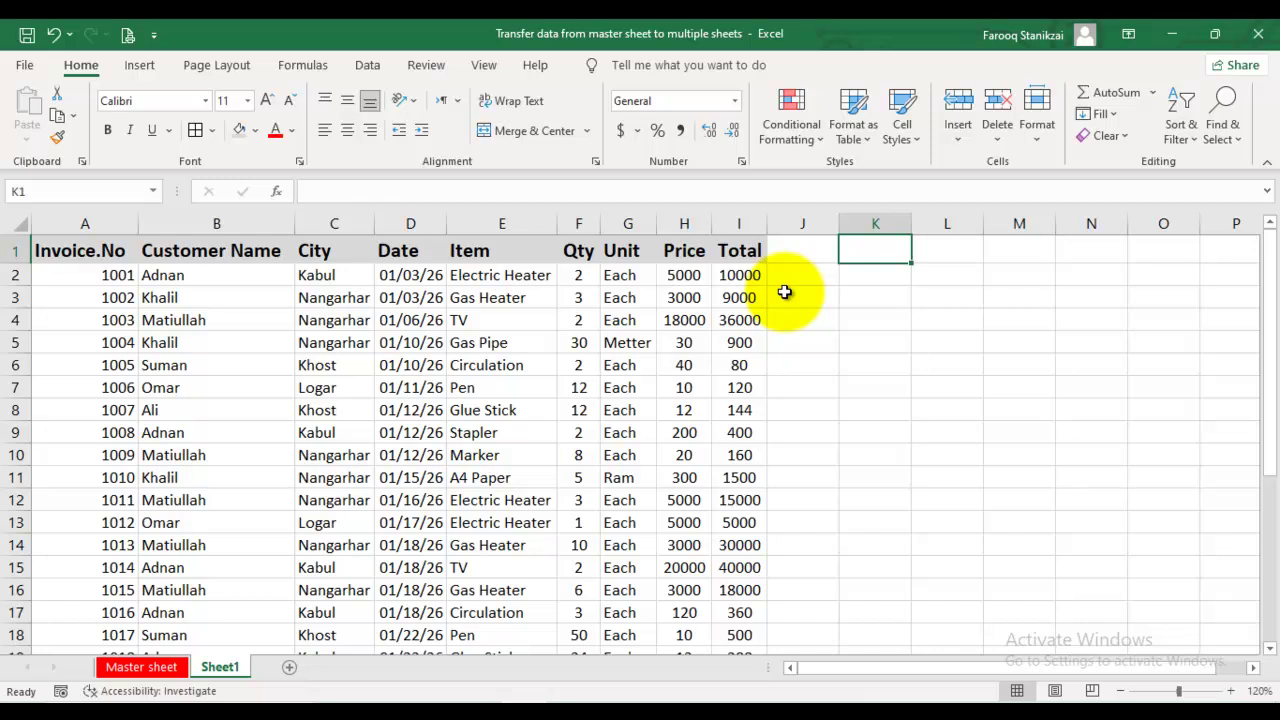
text(City)
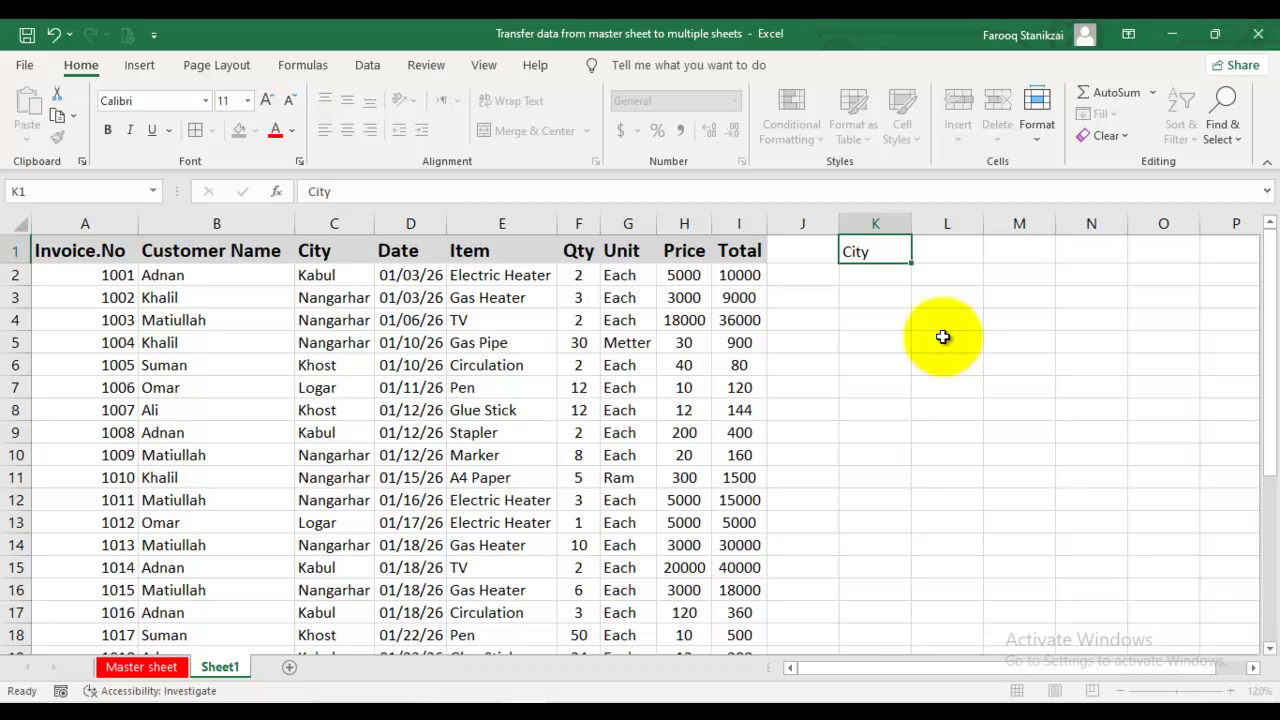
key(Right)
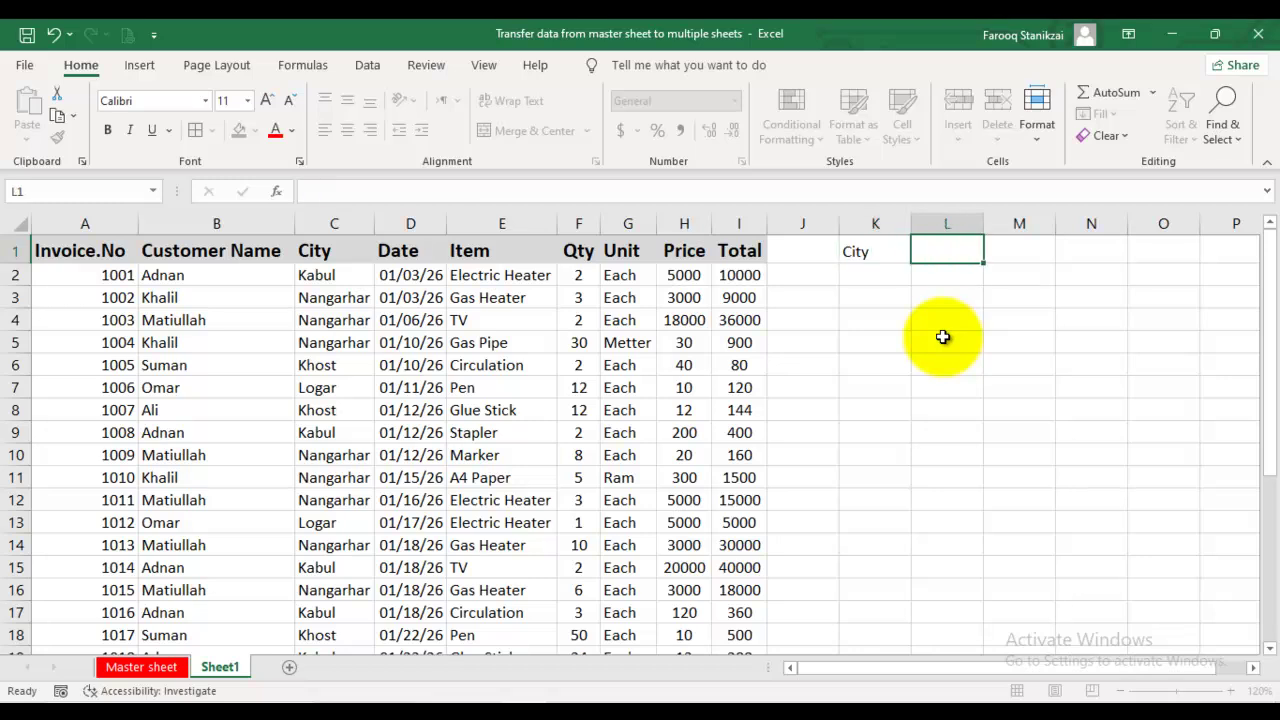
key(shift+Left)
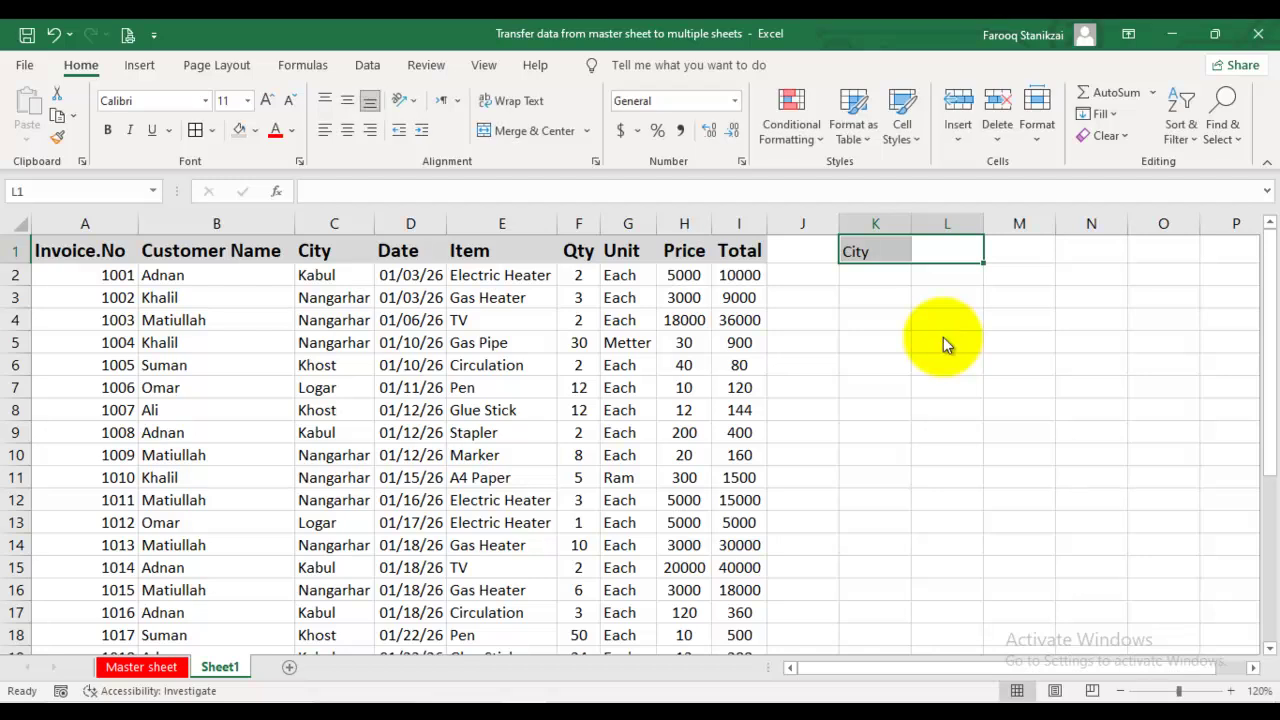
key(alt+h)
key(b)
key(a)
key(Down)
key(Down)
key(Up)
key(Up)
- Fill the City label cell K1 with yellow
key(Left)
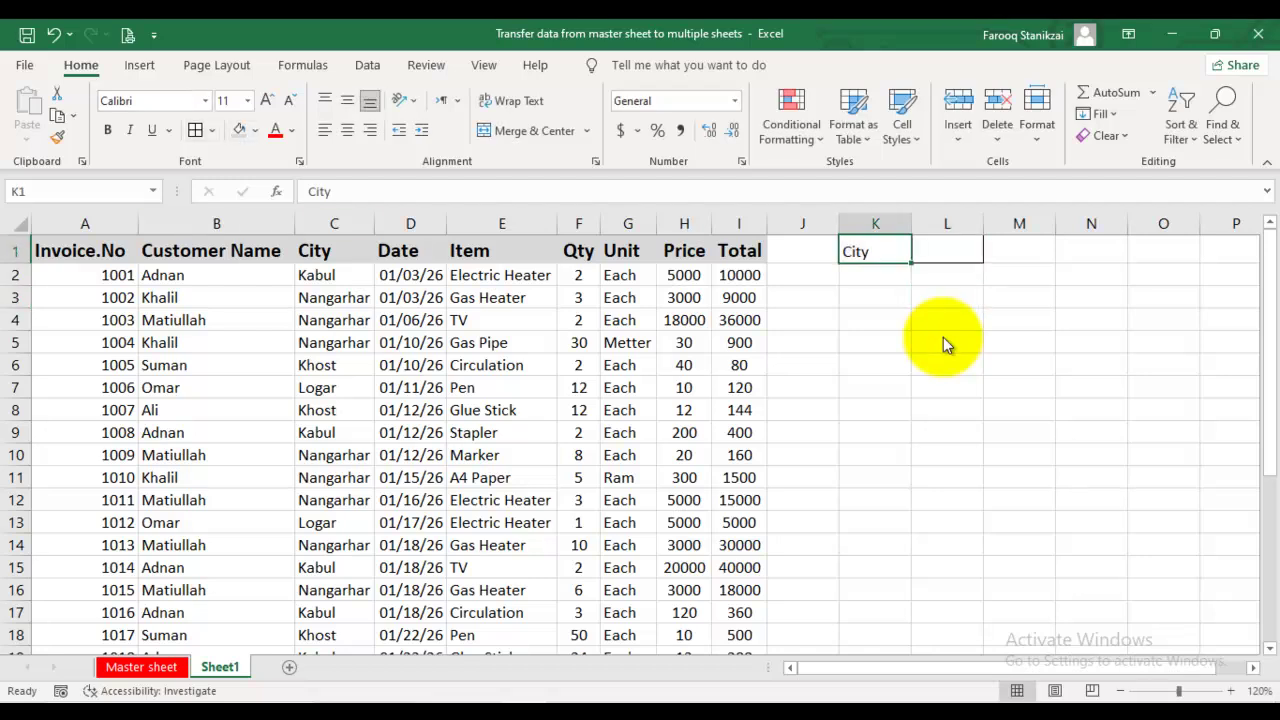
key(alt+h)
key(h)
key(Right)
key(Return)
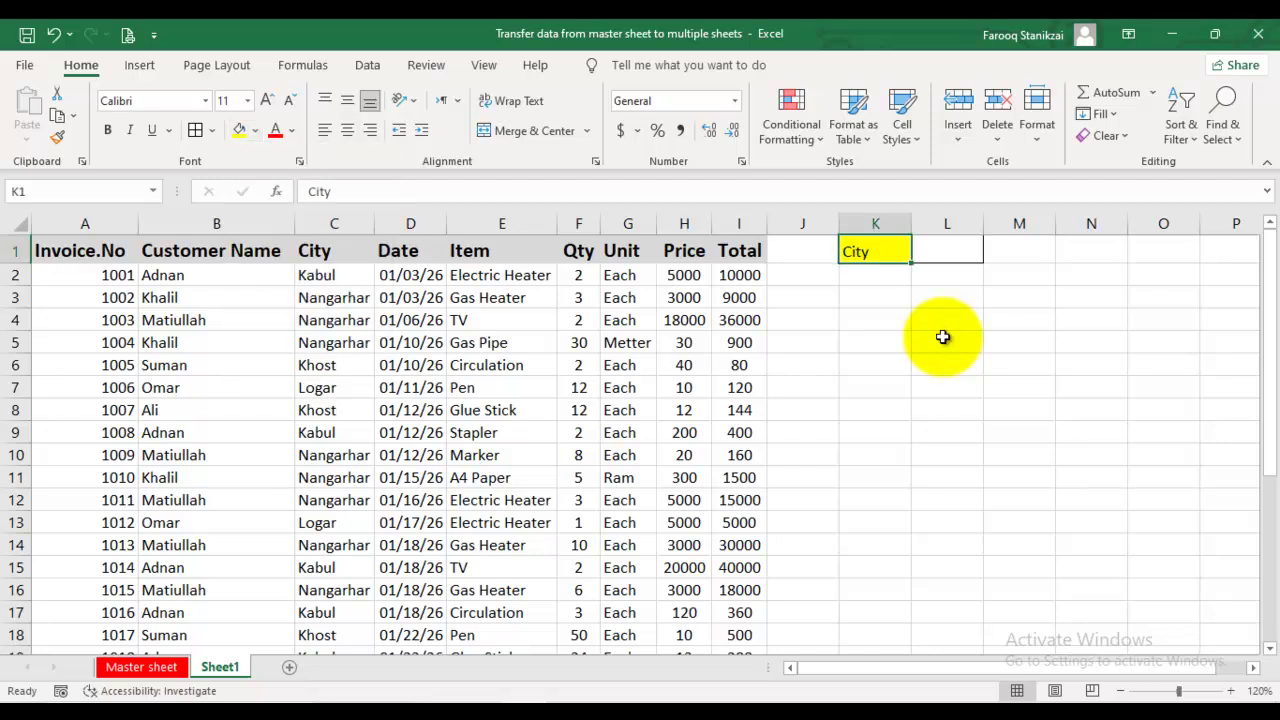
- Fill the empty cell L1 beside the City label with the standard light green color
key(Right)
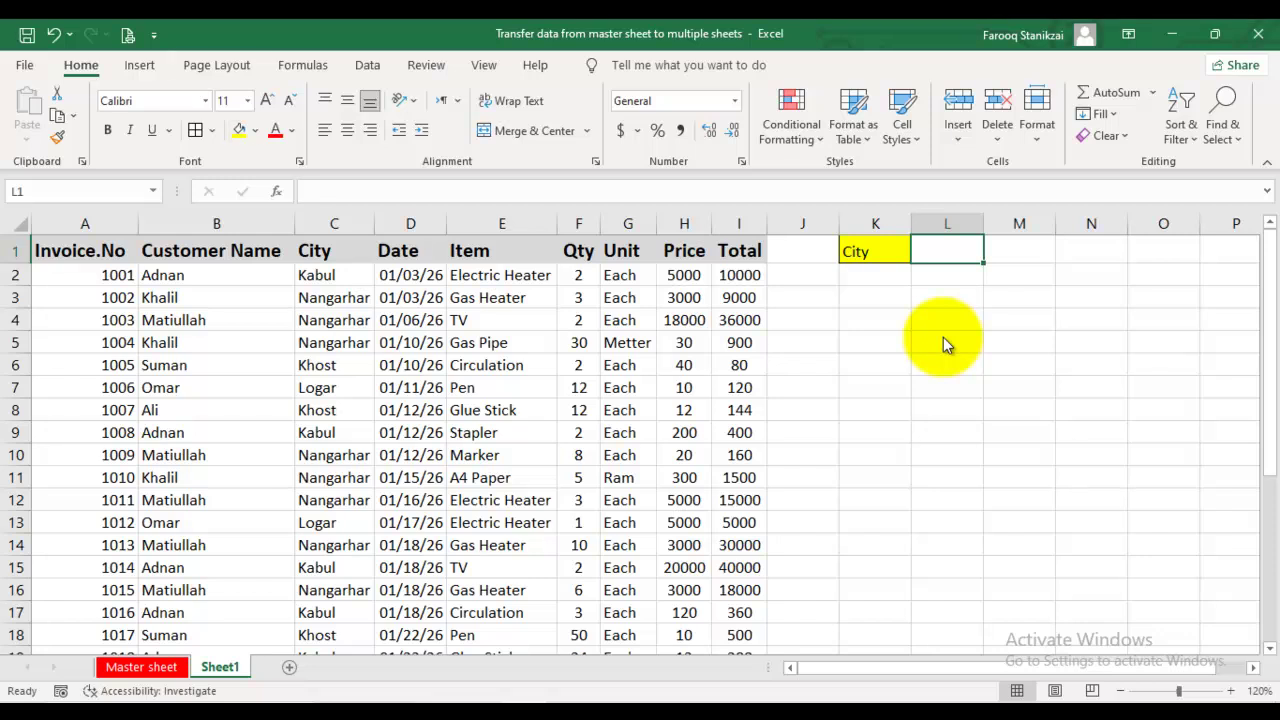
key(alt+h)
key(h)
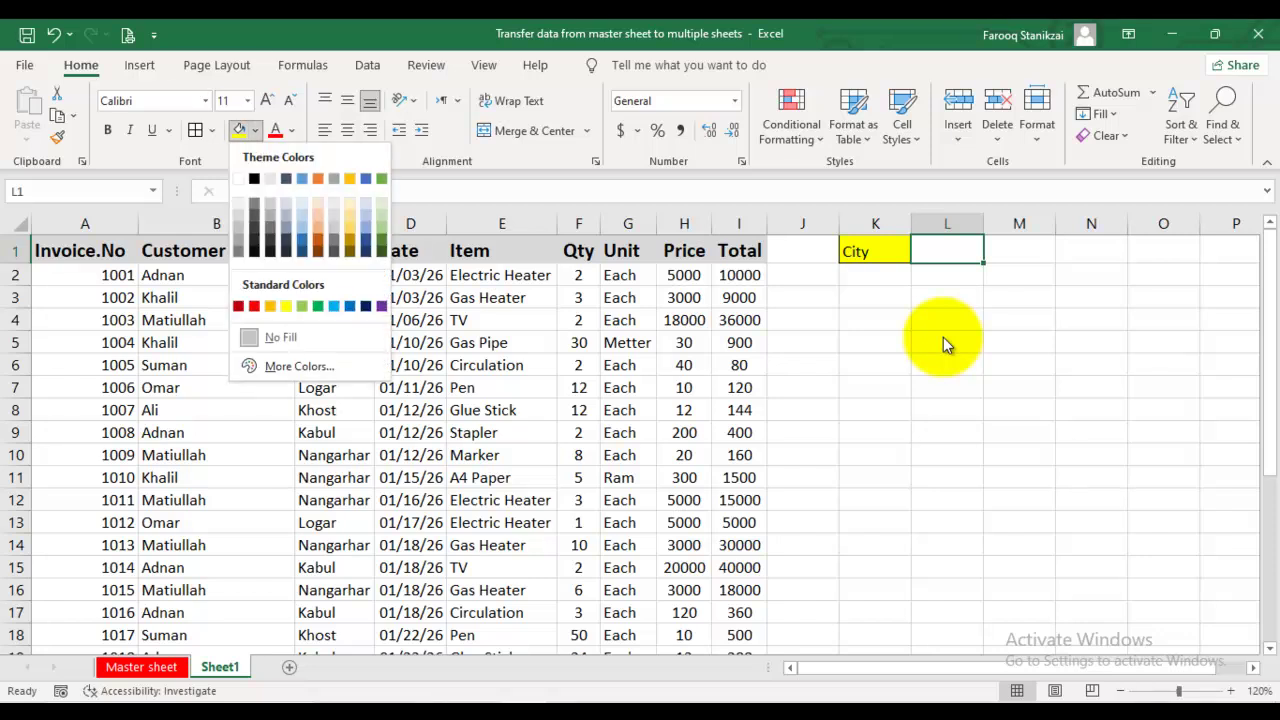
key(Down)
key(Right)
key(Right)
key(Right)
key(Right)
key(Right)
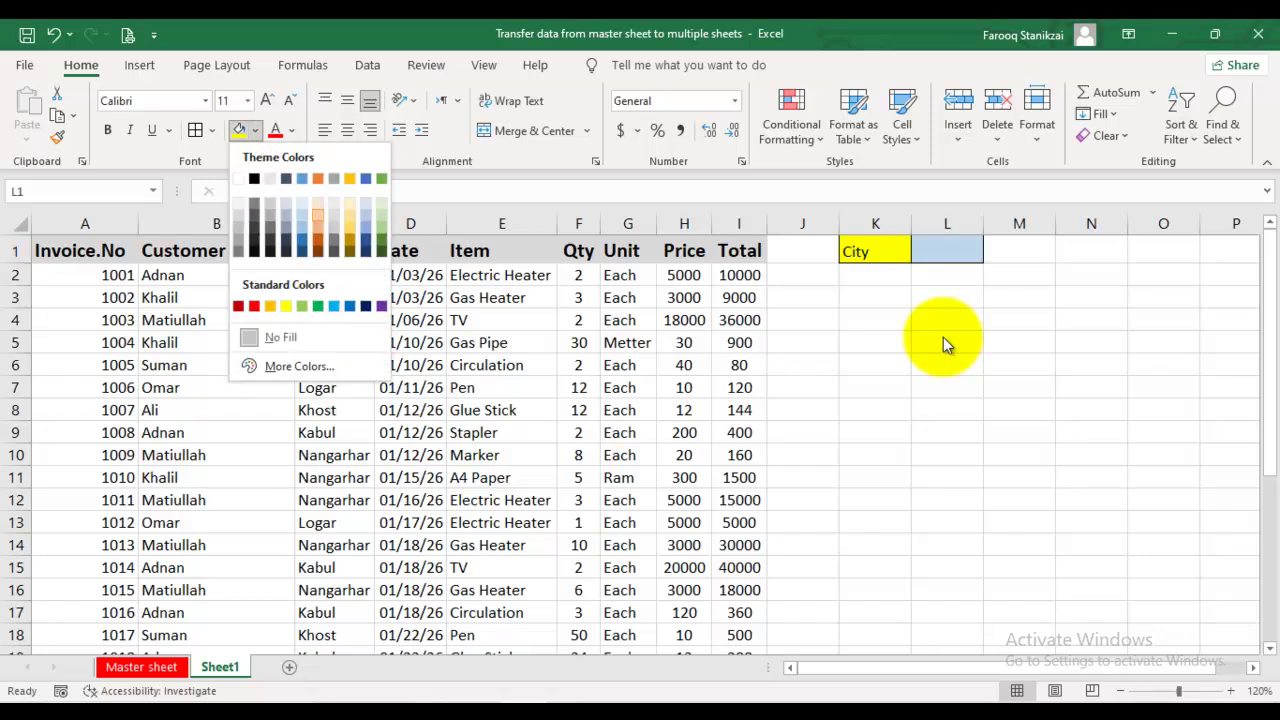
key(Down)
key(Down)
key(Down)
key(Down)
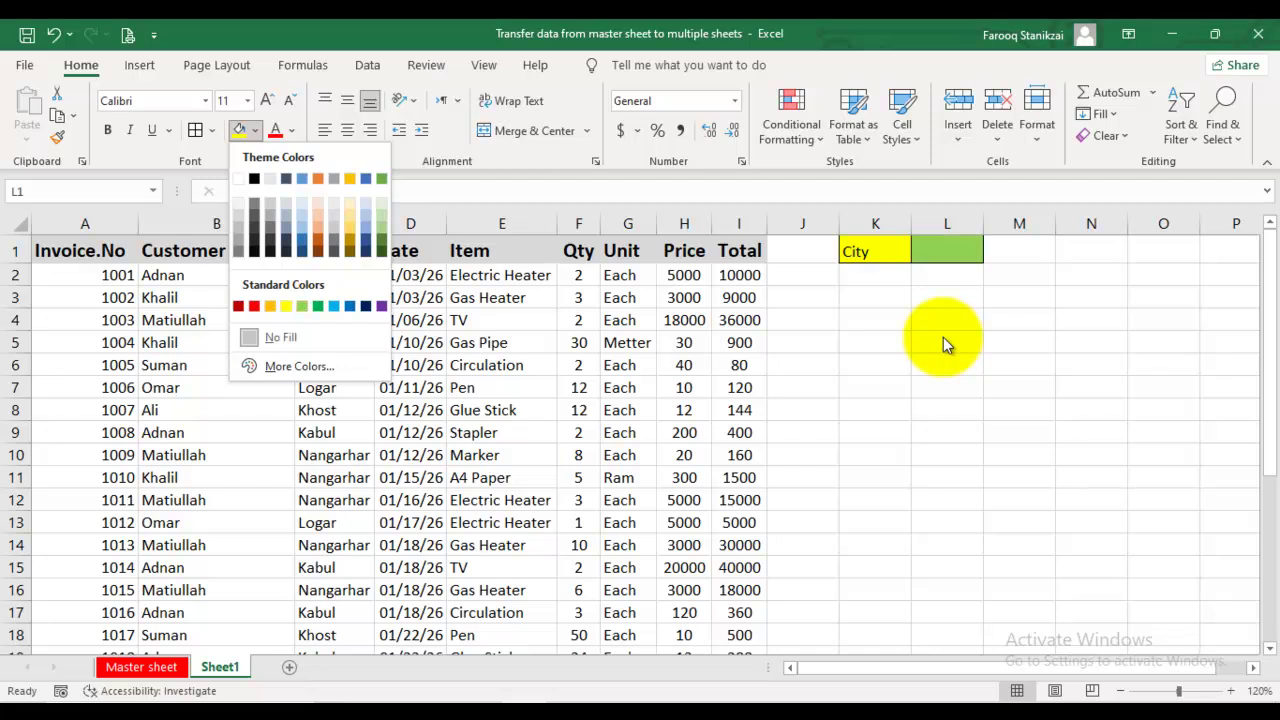
key(Return)
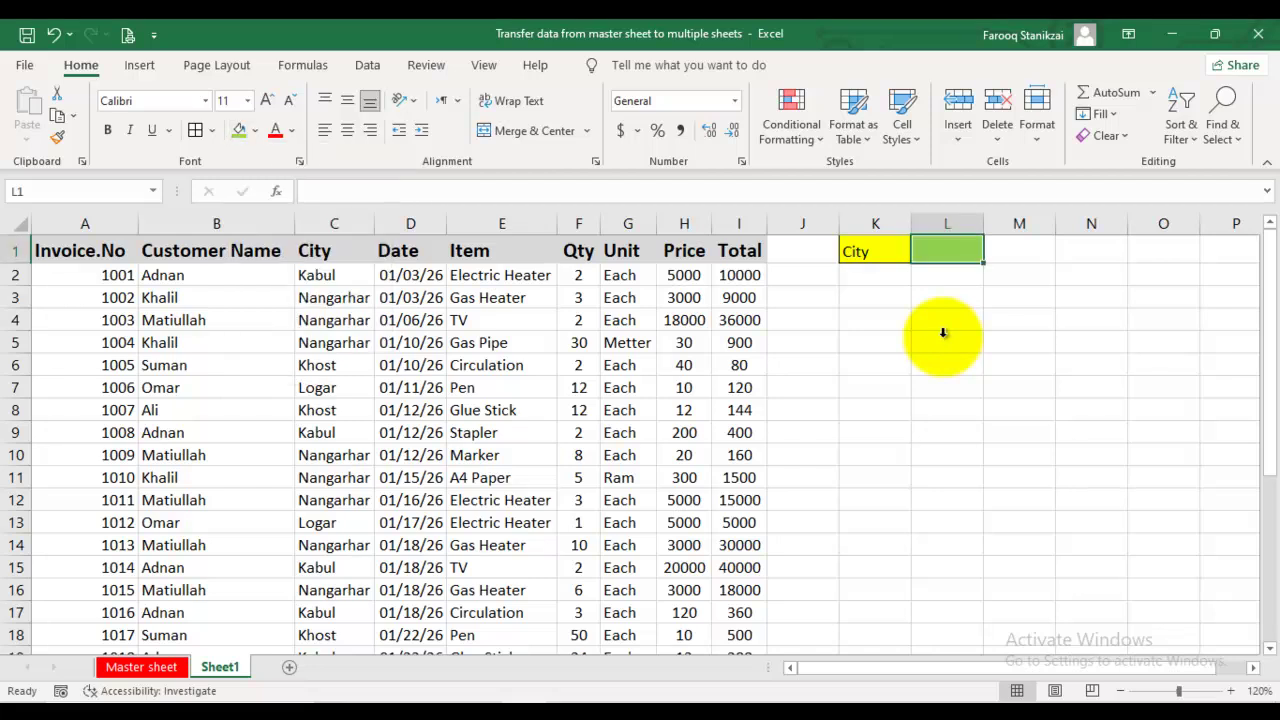
- Make cells K1:L1 of Sheet1 bold, enlarge their font to 14 and center their contents
key(shift+Left)
key(ctrl+b)
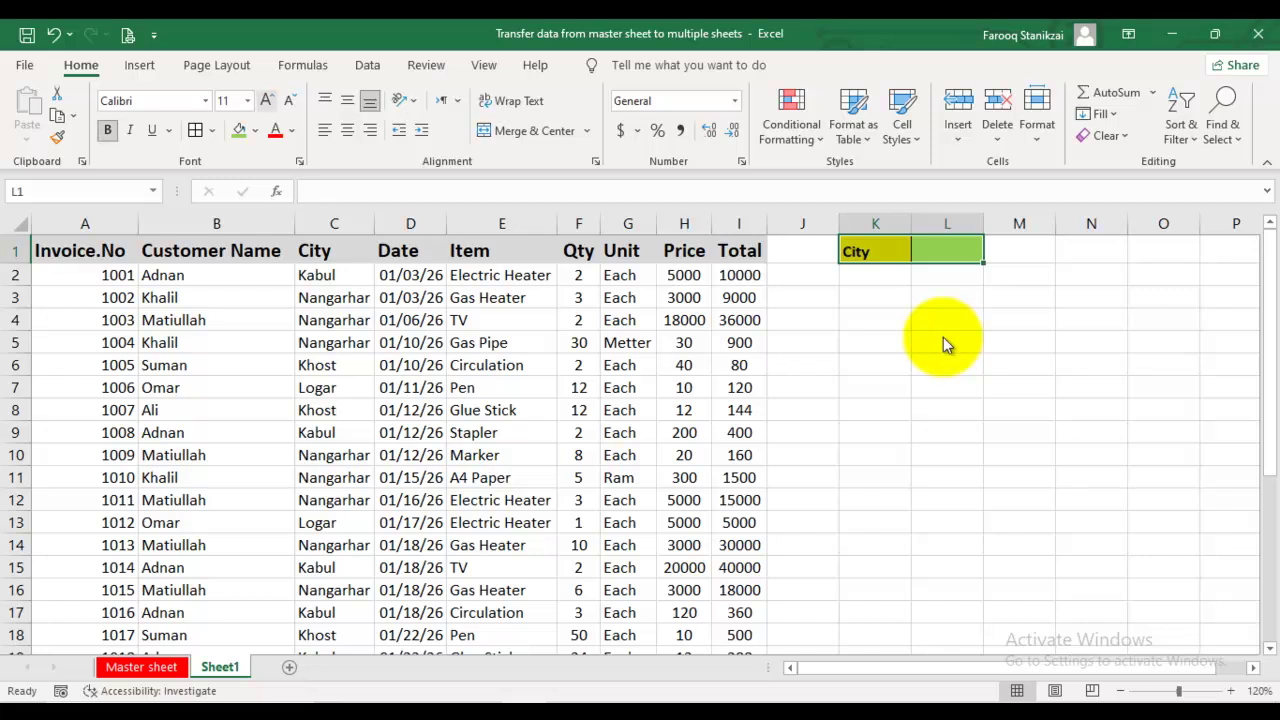
key(ctrl+shift+period)
key(ctrl+shift+period)
key(ctrl+e)
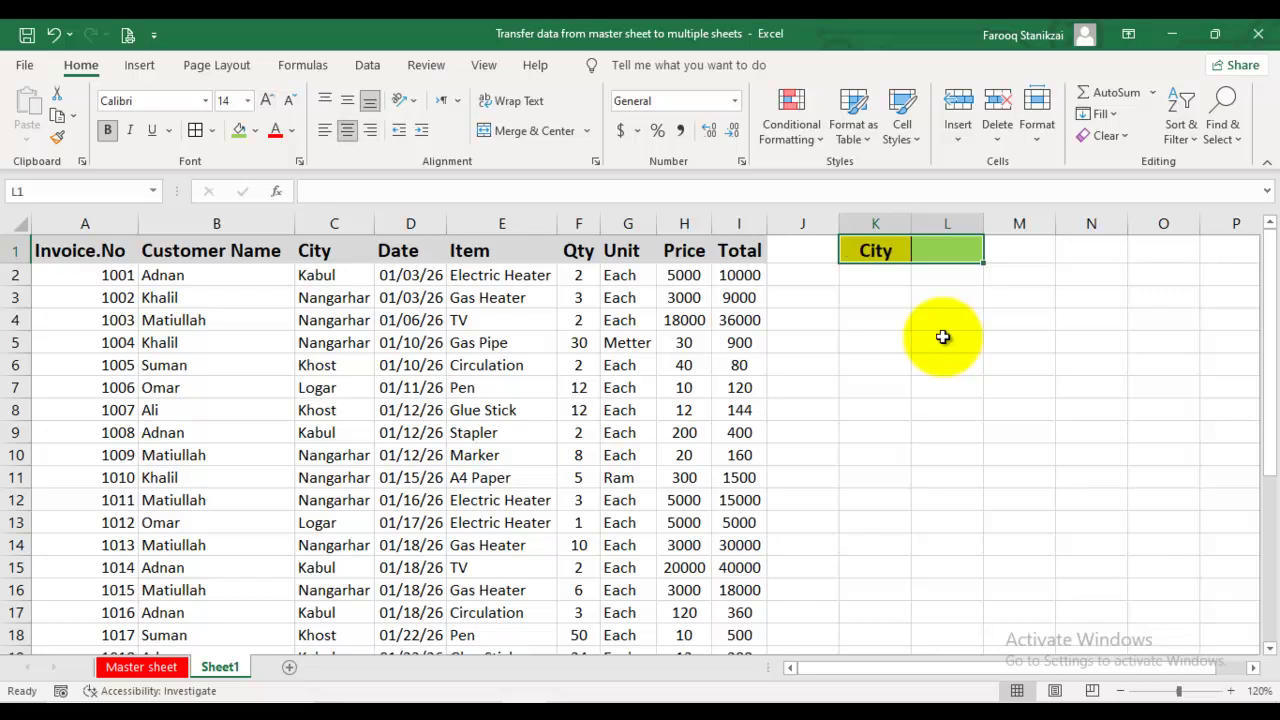
- Widen column L of Sheet1 slightly and select the green cell L1
key(Down)
key(Down)
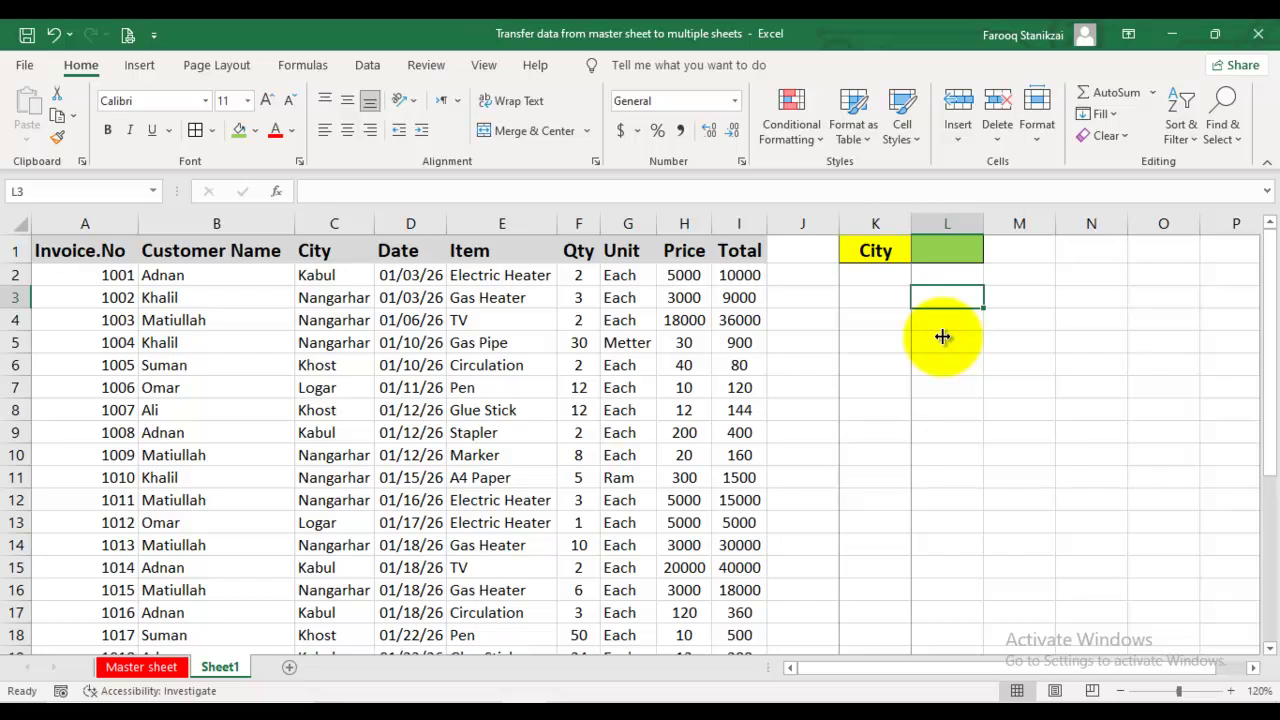
drag(988, 223, 1012, 223)
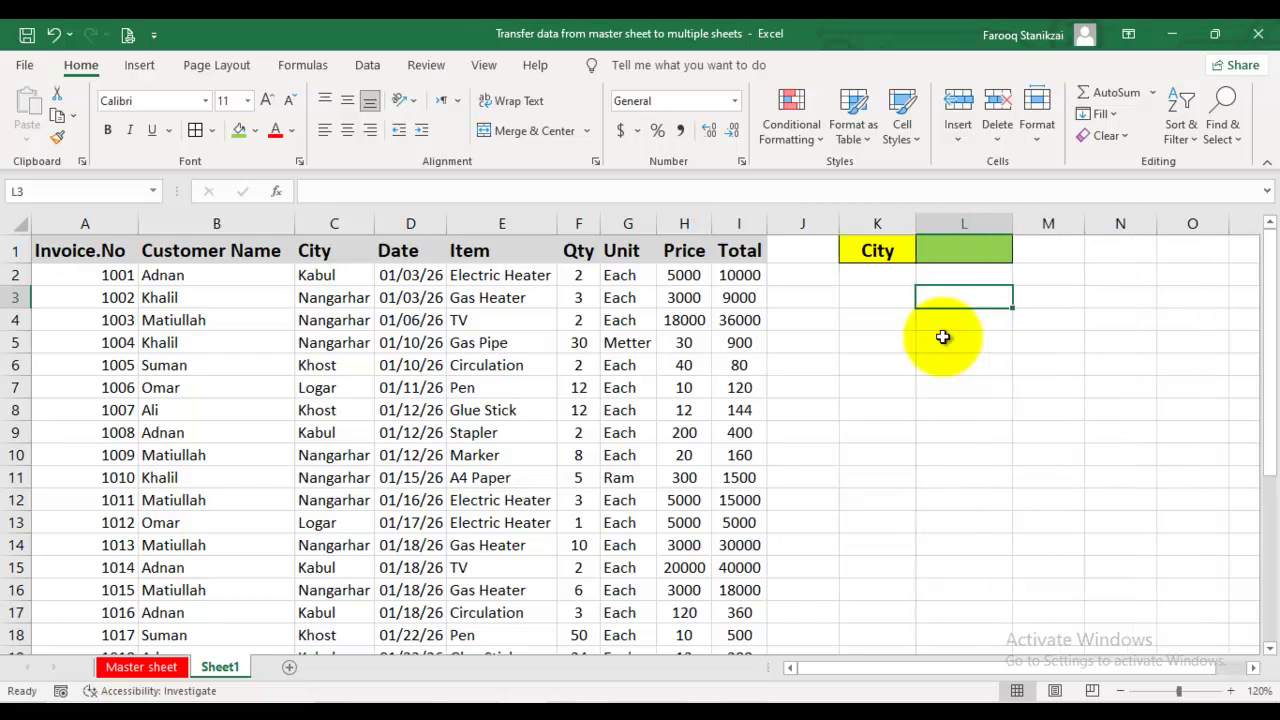
click(964, 250)
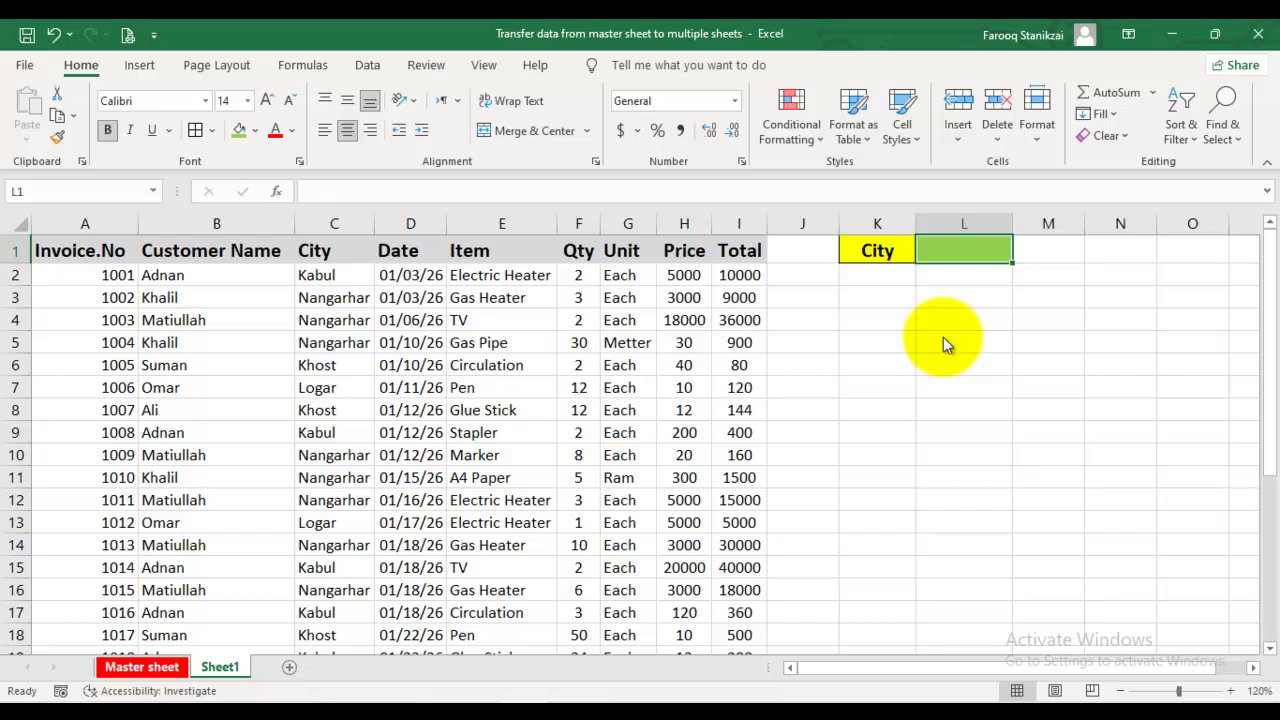
- Copy the City entries C2:C24 of the Master sheet and paste them starting at K1 of the same sheet
key(ctrl+Page_Up)
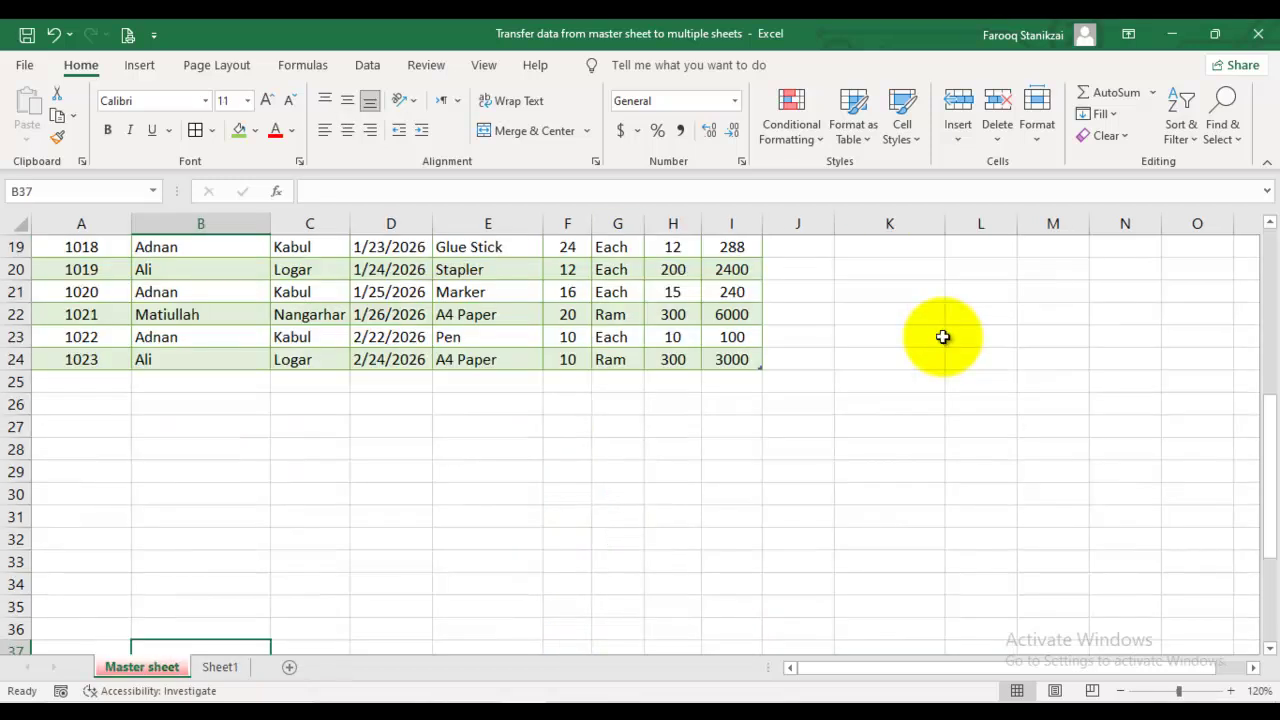
scroll(943, 337, up, 6)
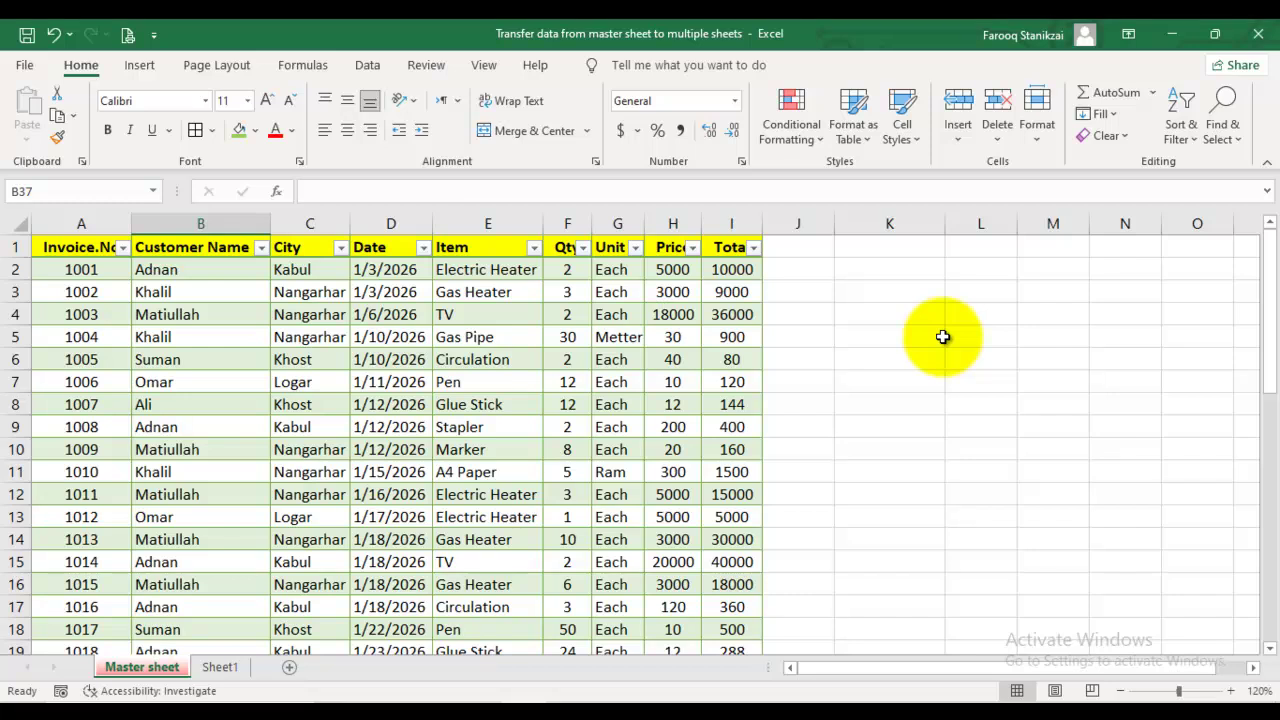
click(975, 248)
click(310, 270)
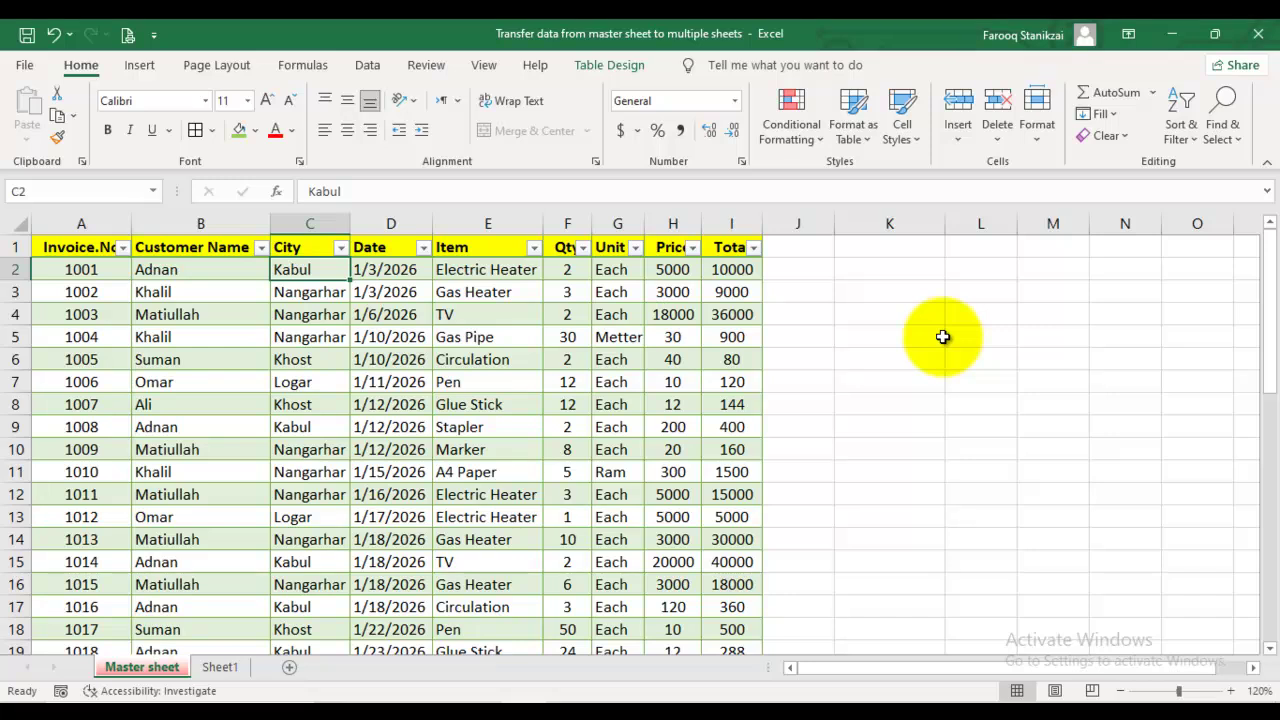
key(ctrl+shift+Down)
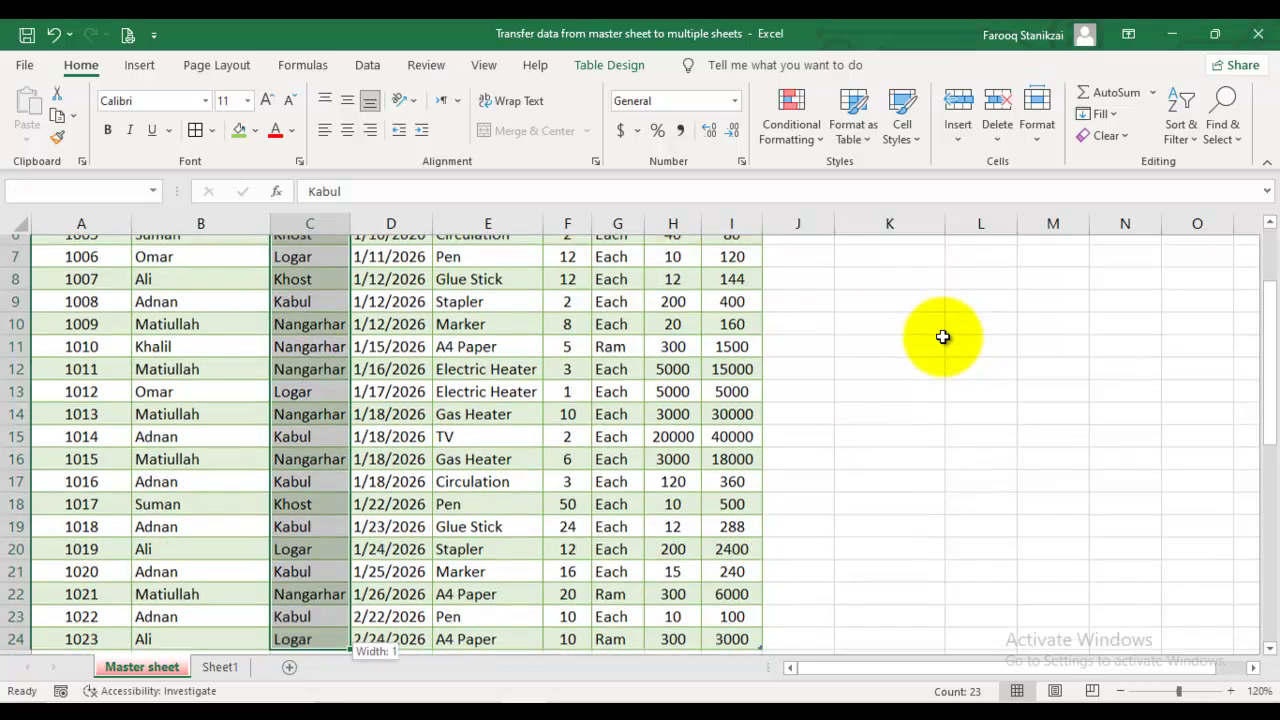
key(ctrl+c)
scroll(943, 337, up, 2)
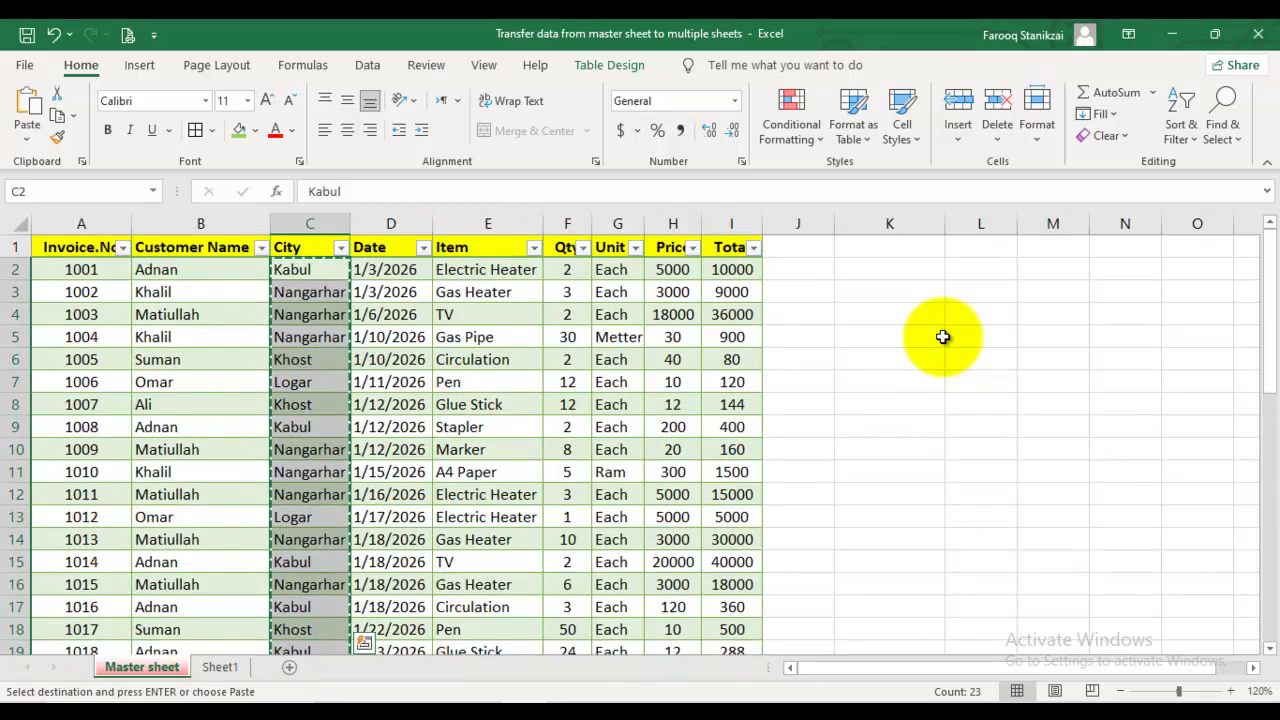
click(889, 247)
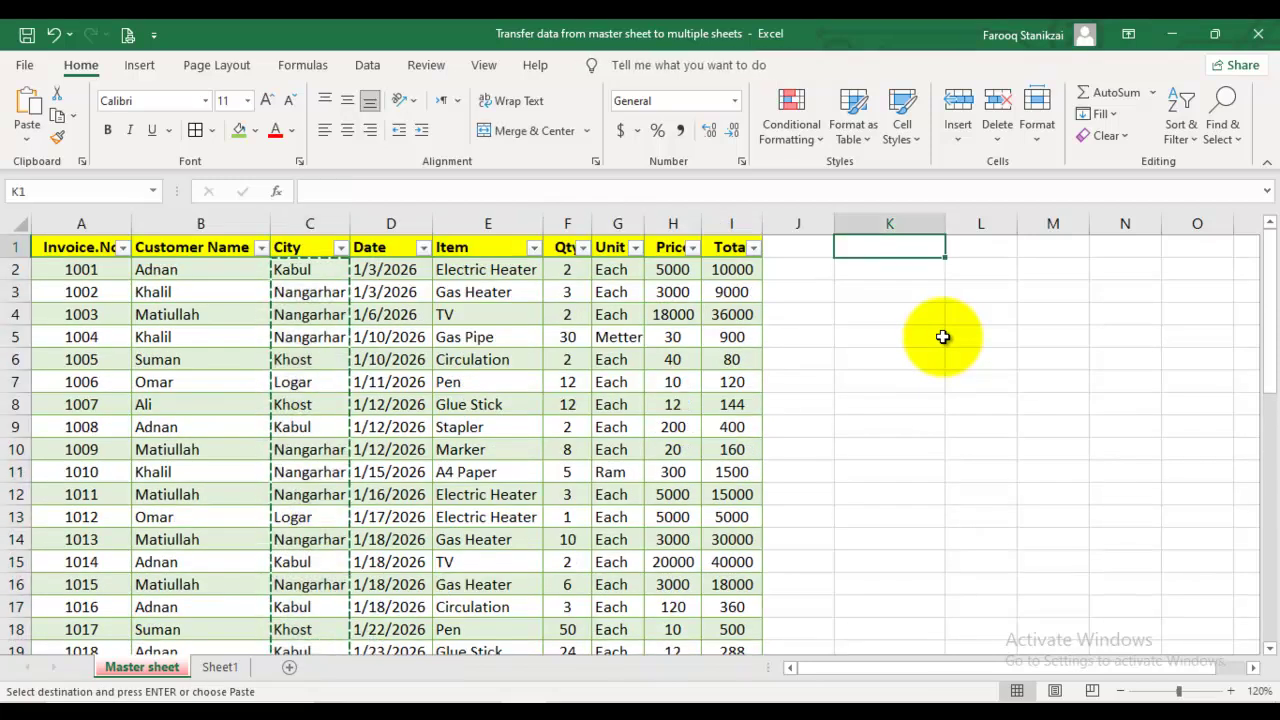
key(ctrl+v)
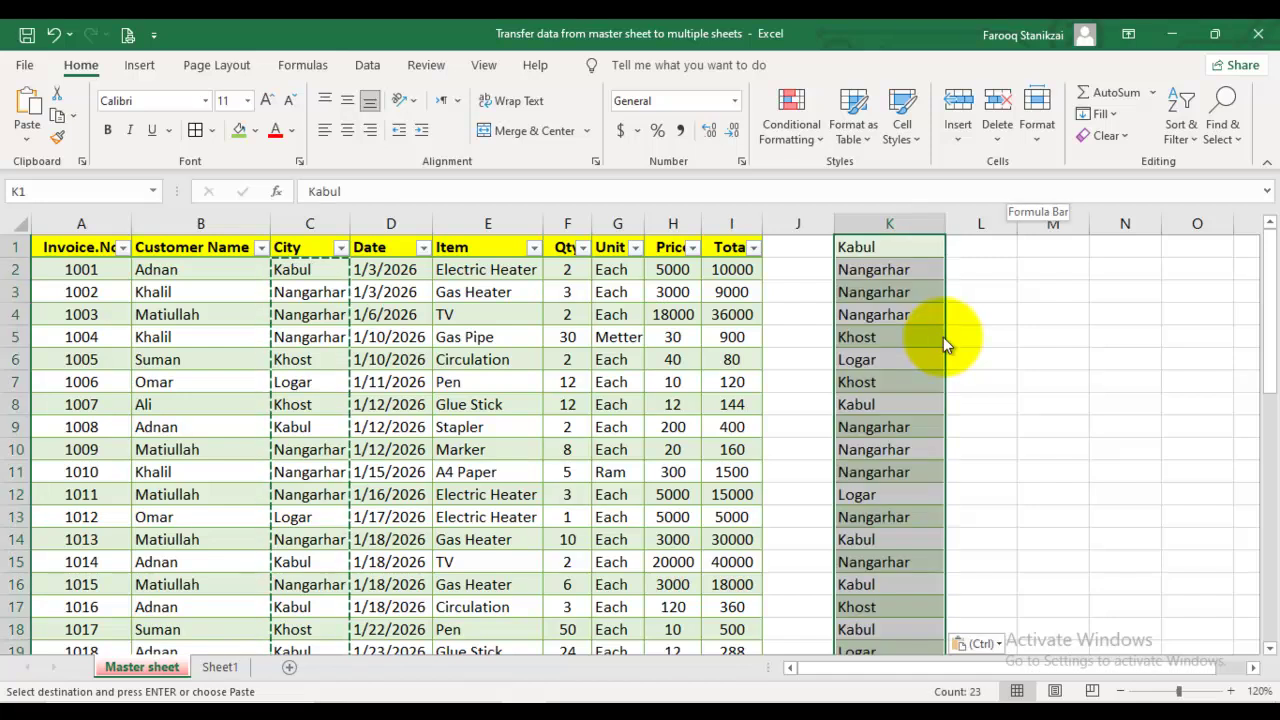
- Remove duplicates from the pasted city list in column K of the Master sheet, leaving the headers option on
click(367, 65)
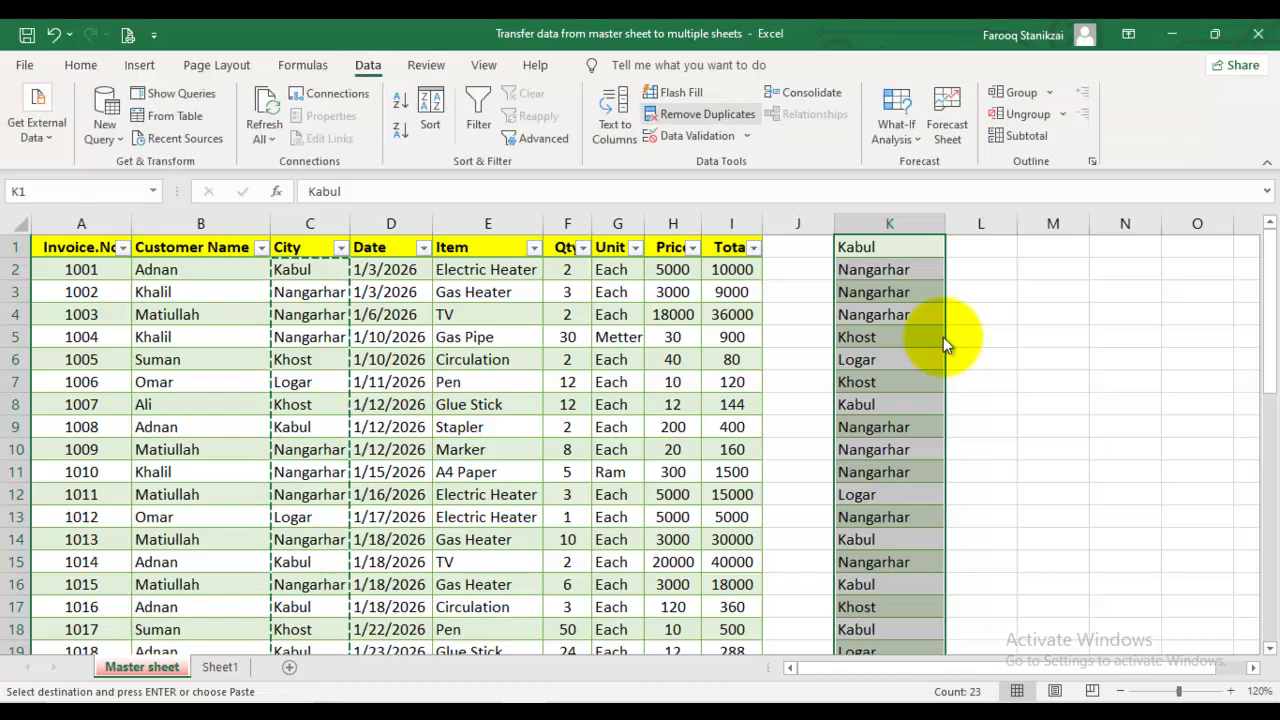
click(700, 114)
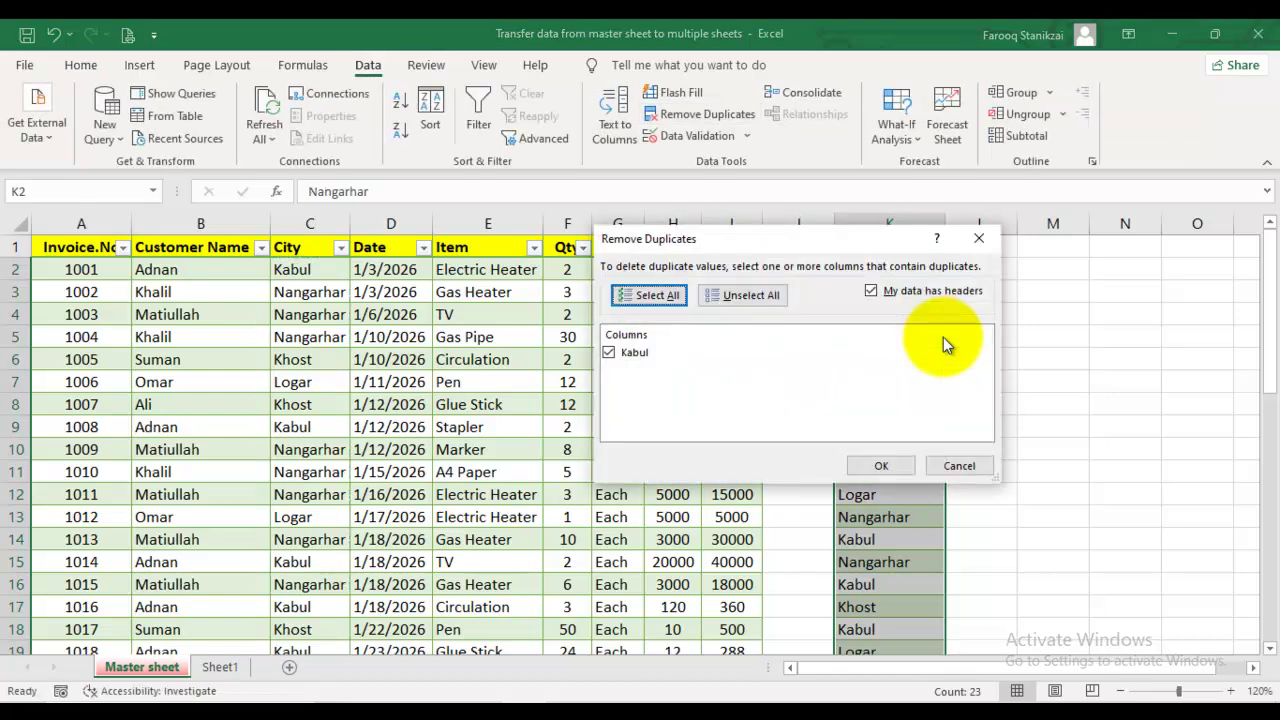
key(Return)
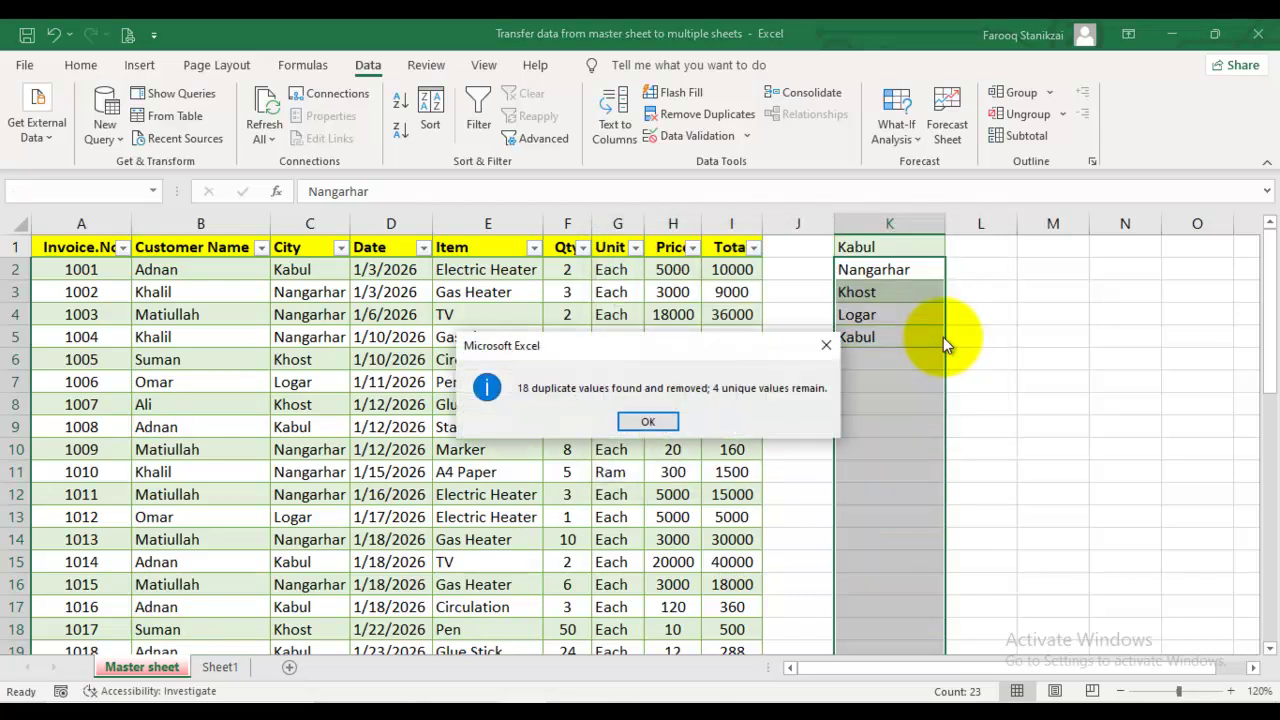
key(Return)
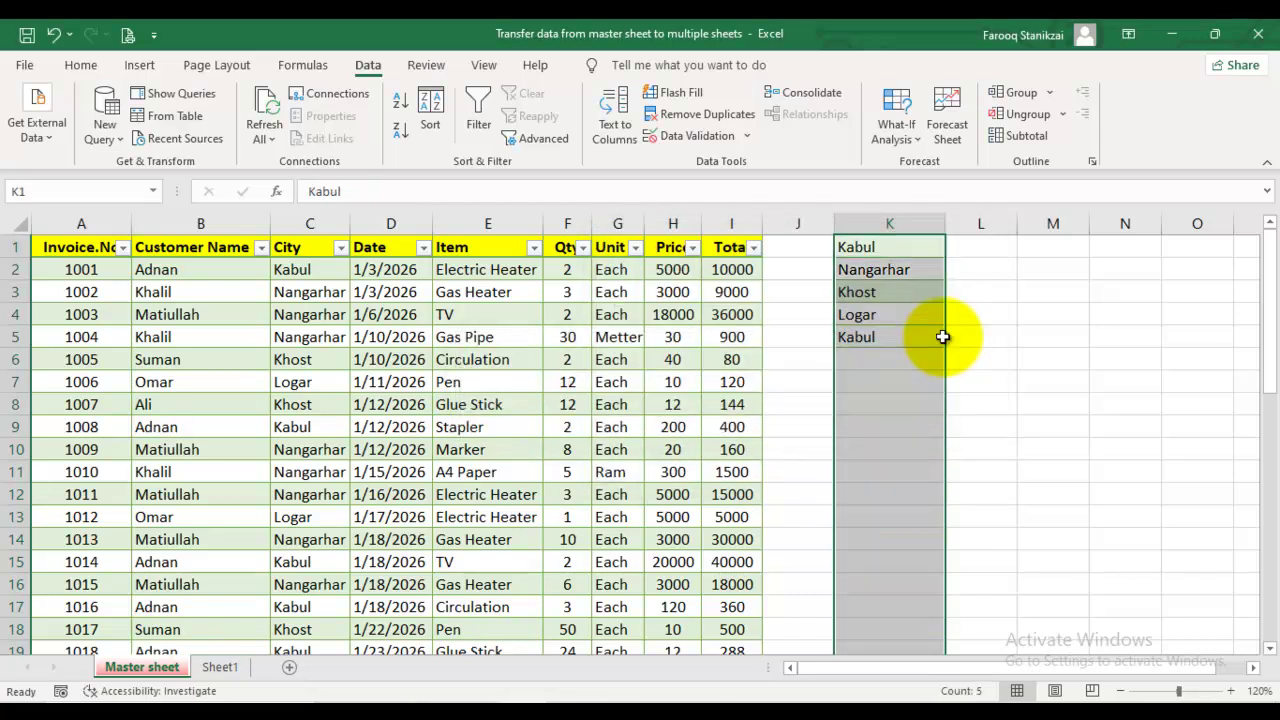
click(940, 320)
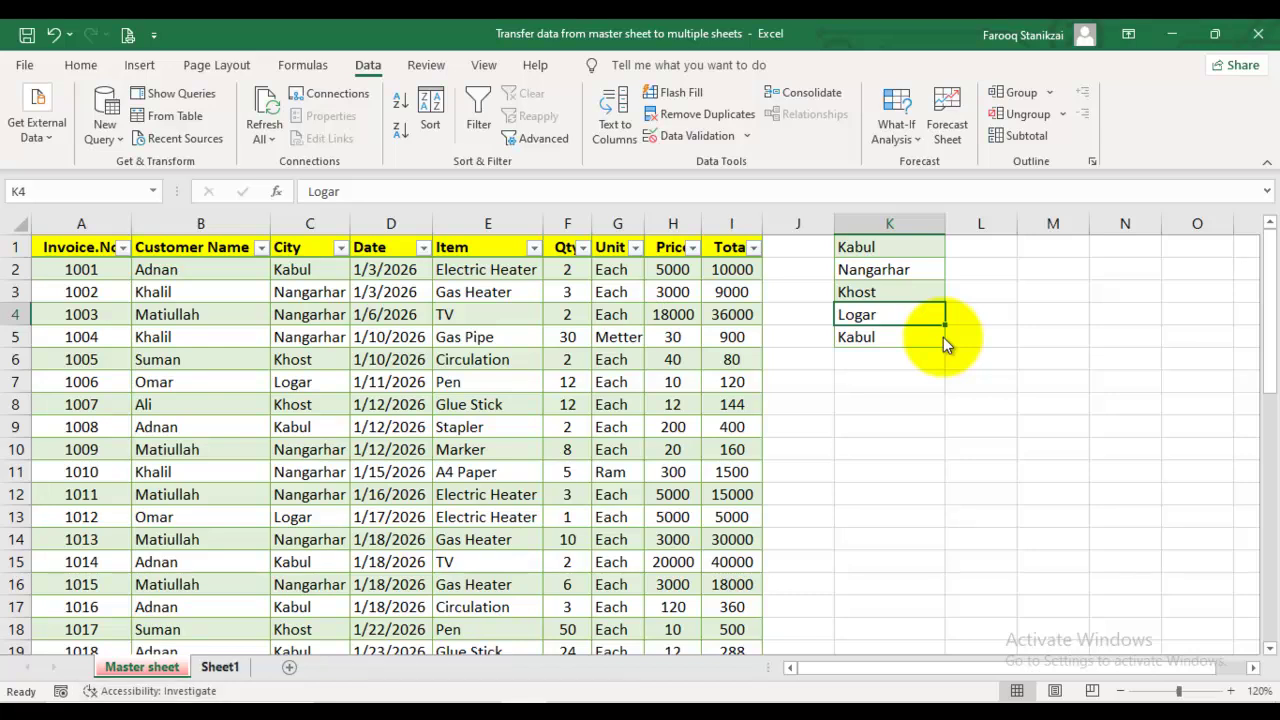
- Add List data validation to cell L1 of Sheet1 with the source ='Master sheet'!$K$1:$K$5
key(ctrl+Page_Down)
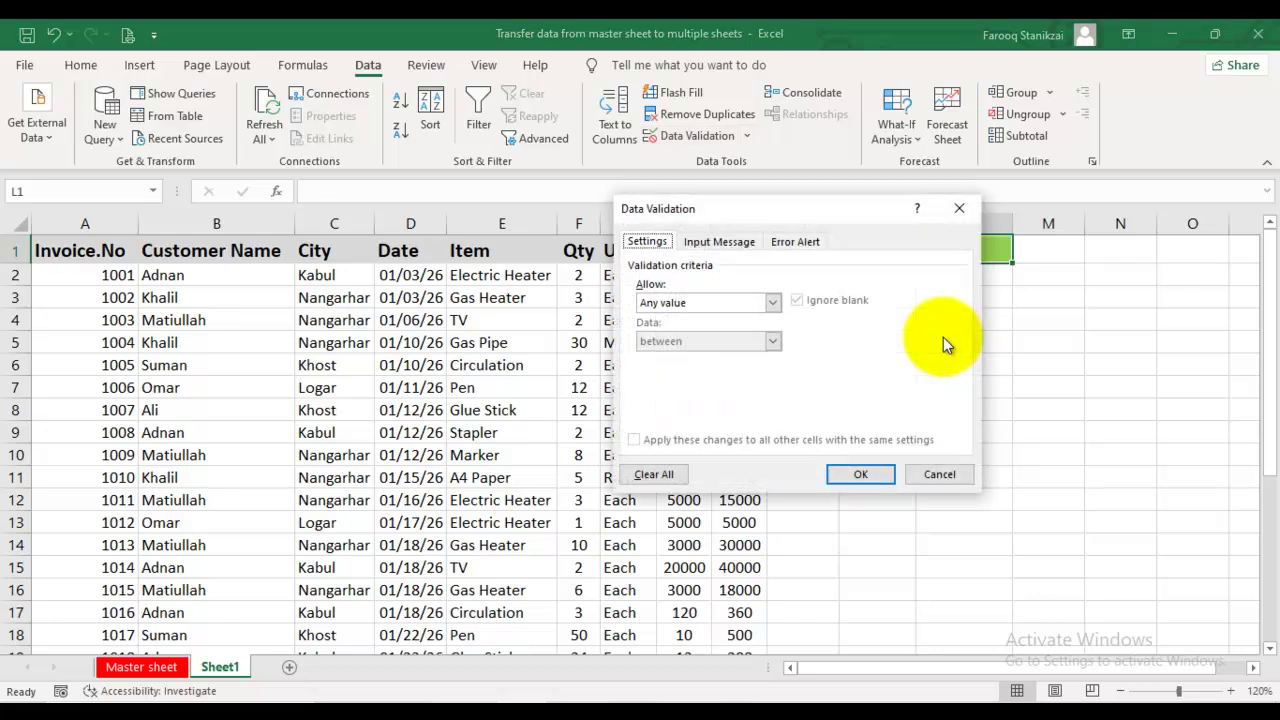
click(773, 303)
click(690, 356)
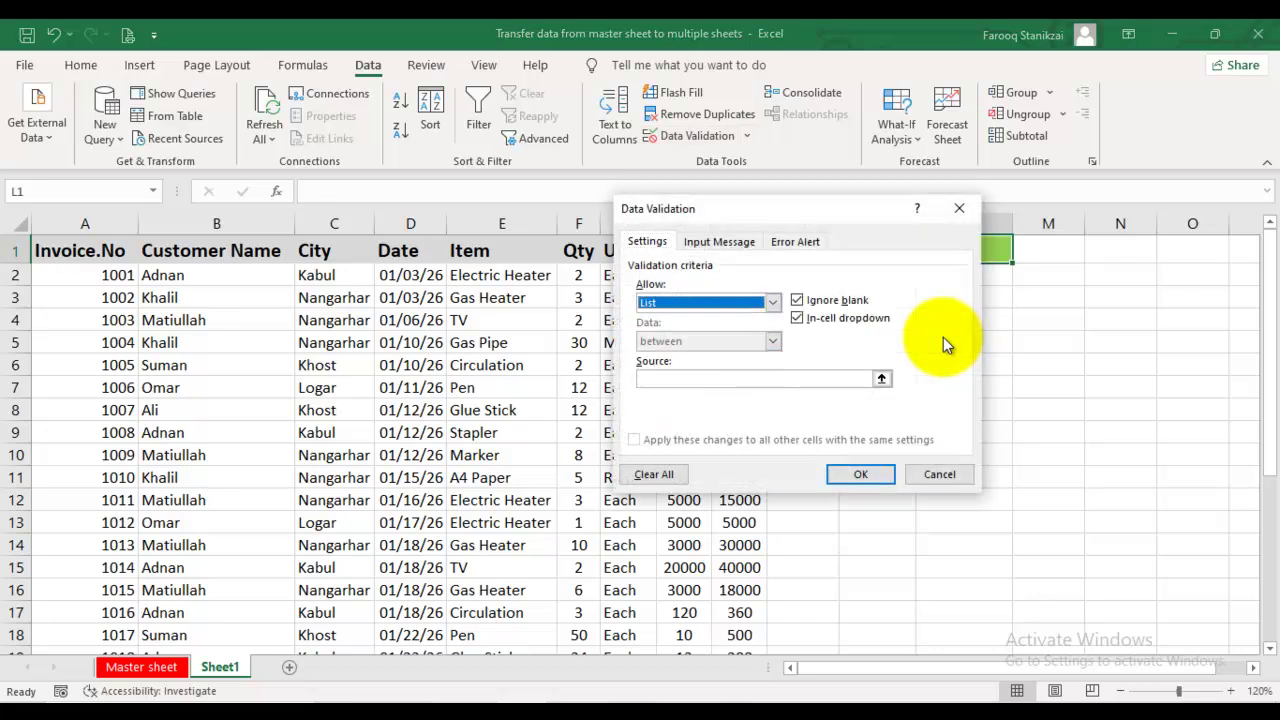
click(882, 379)
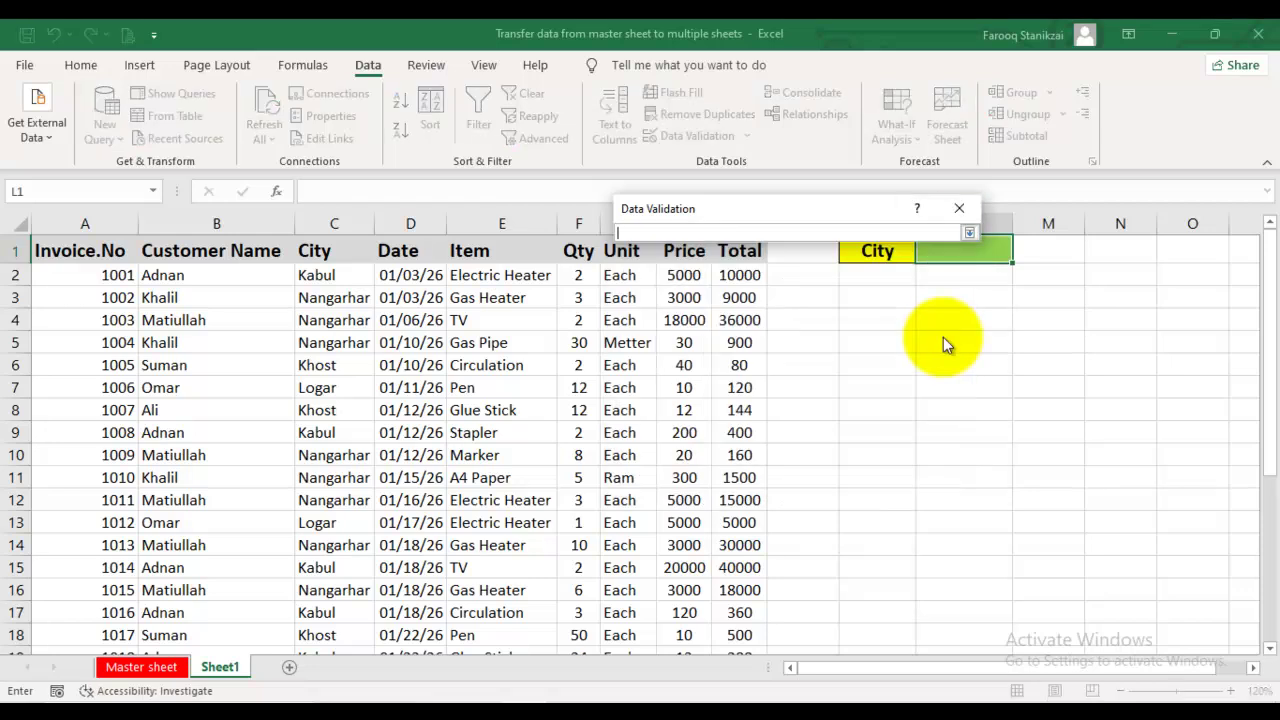
key(ctrl+Page_Up)
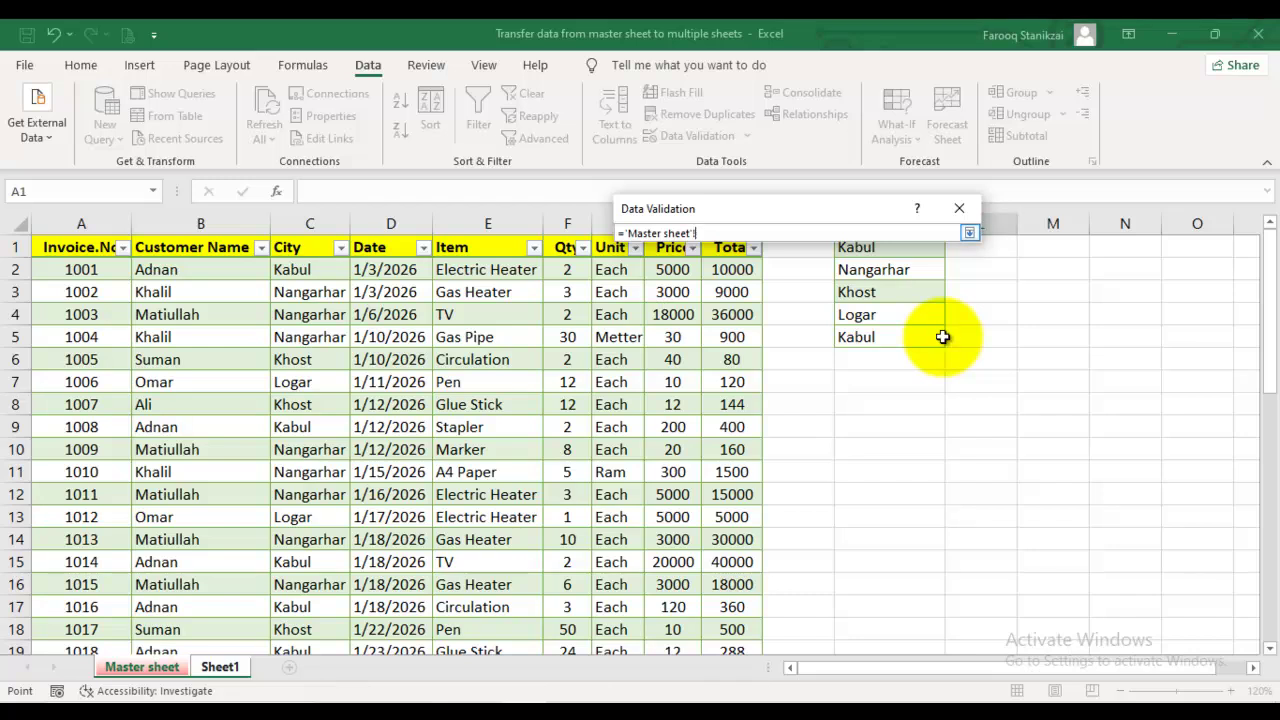
drag(943, 337, 946, 344)
key(Return)
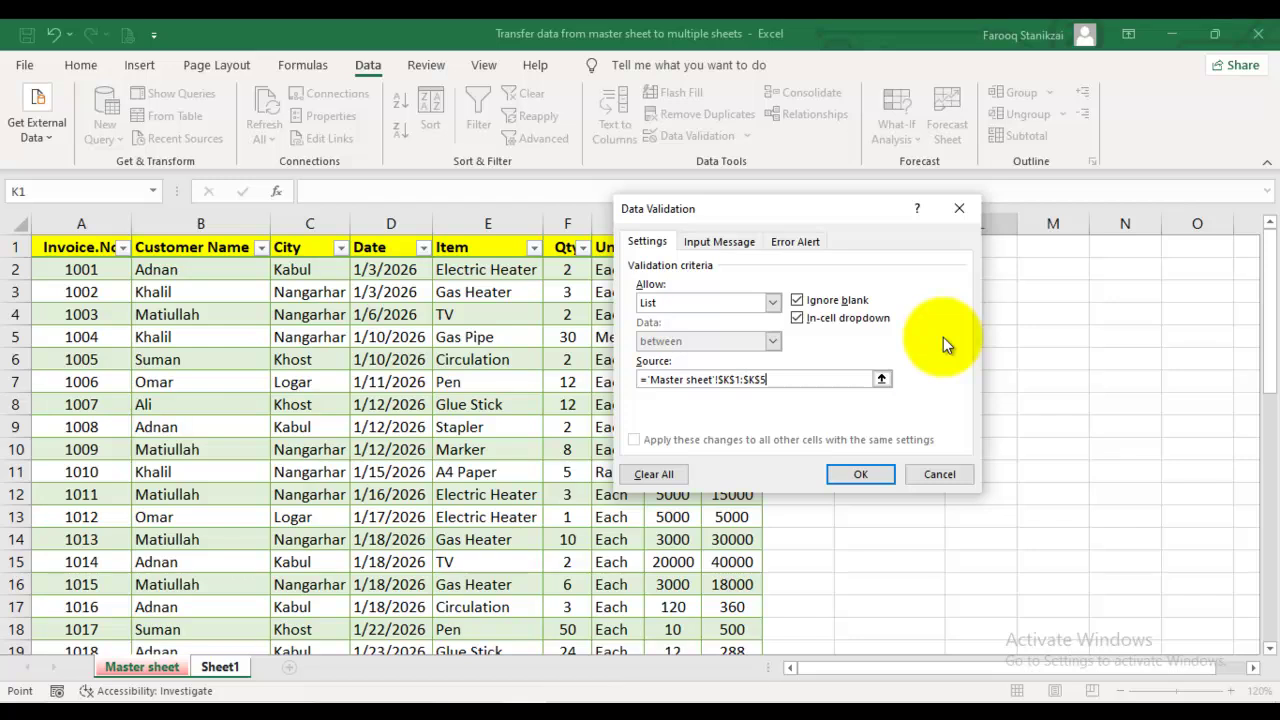
key(Return)
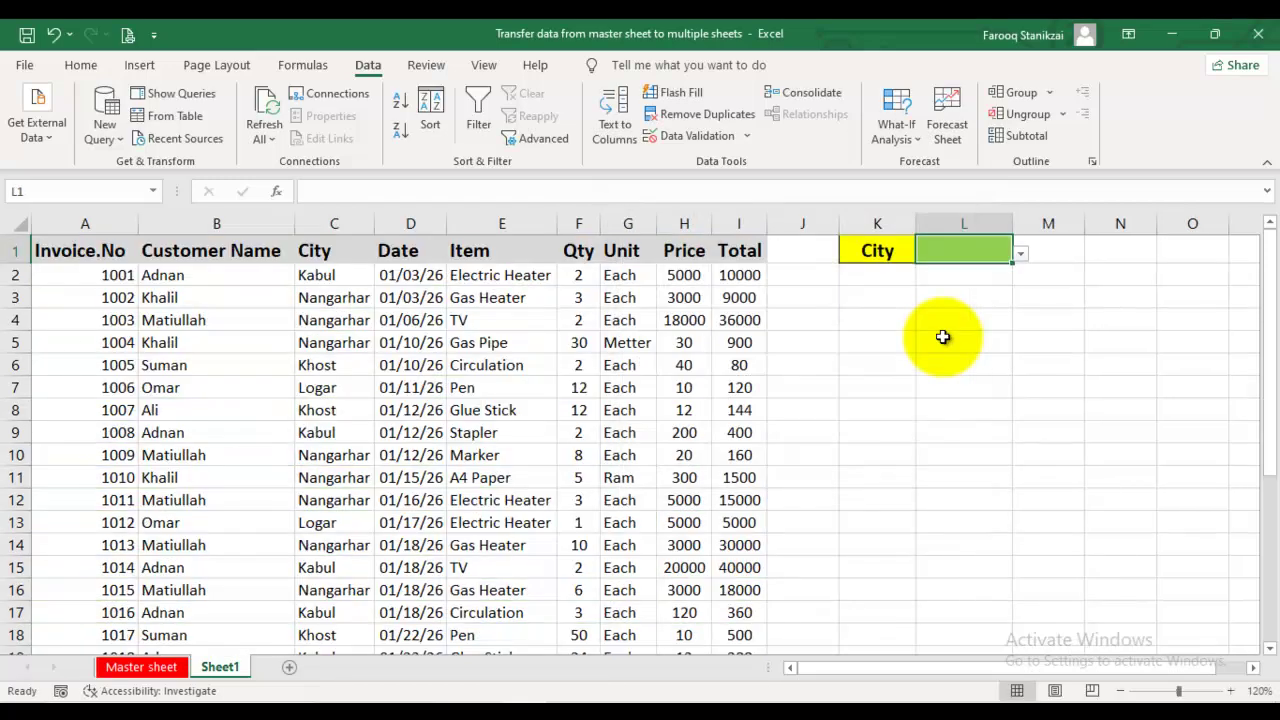
- Choose Nangarhar from the dropdown list in L1 and widen column L to fit the name
key(alt+Down)
key(Down)
key(Down)
key(Down)
key(Down)
key(Up)
key(Up)
key(Up)
key(Up)
key(Down)
key(Down)
key(Up)
key(Return)
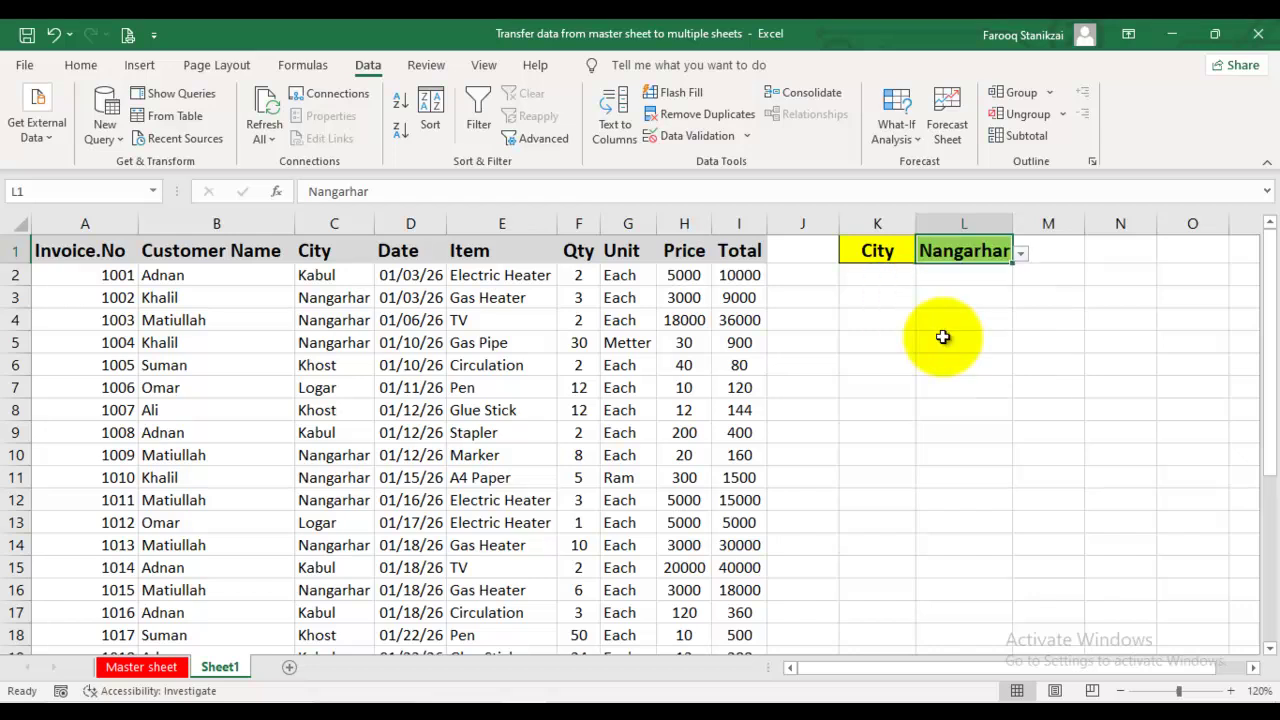
drag(1012, 224, 1023, 224)
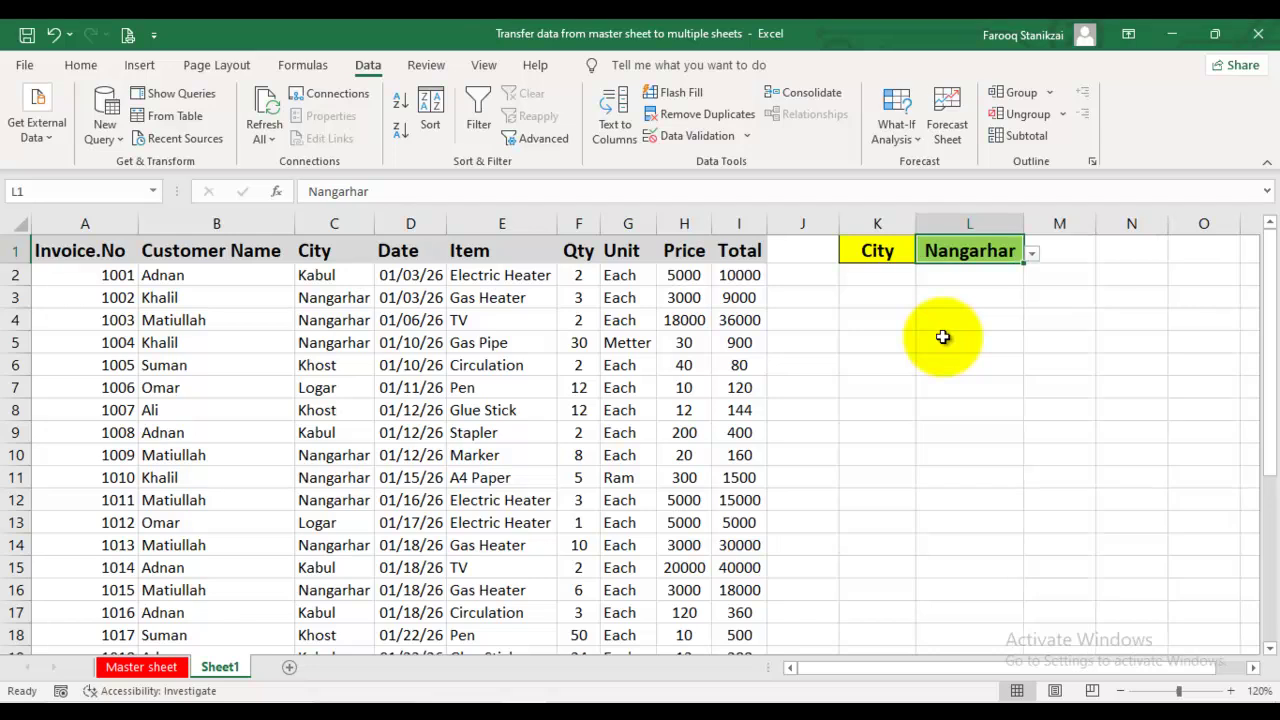
- Select the City column of Sheet1 from C1 down to C30 and turn on a filter for it
click(334, 250)
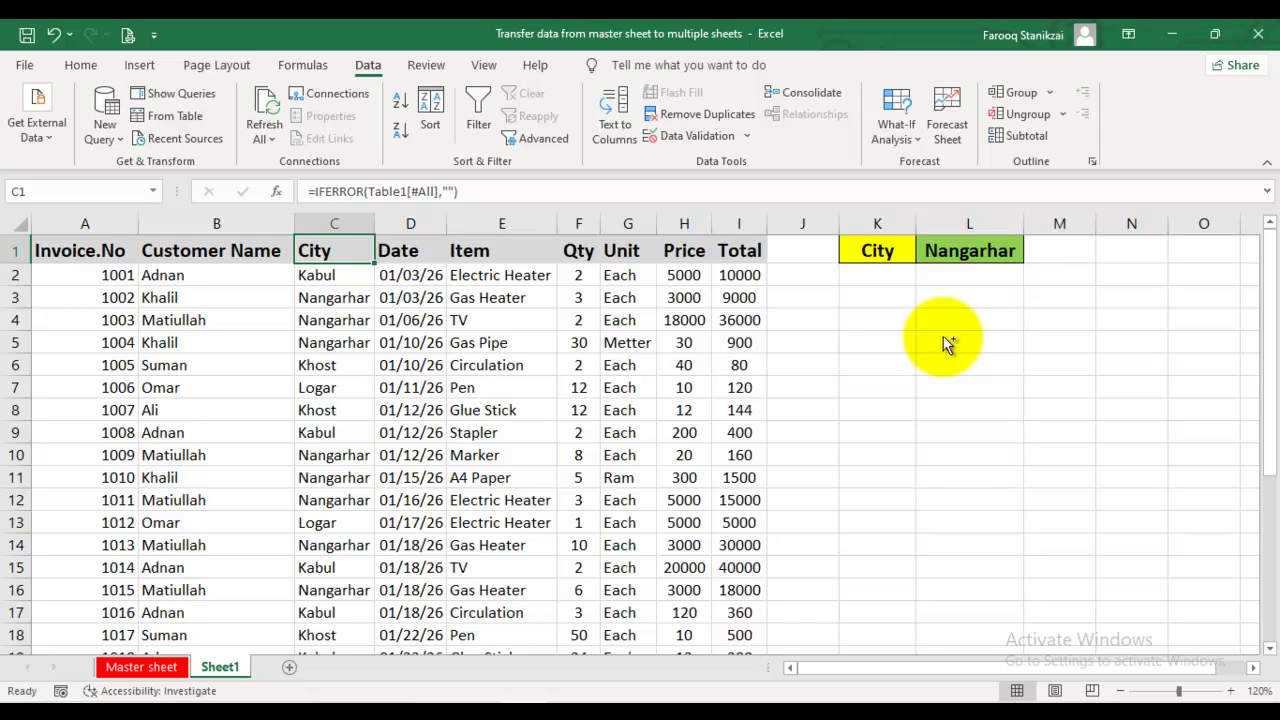
key(ctrl+shift+Down)
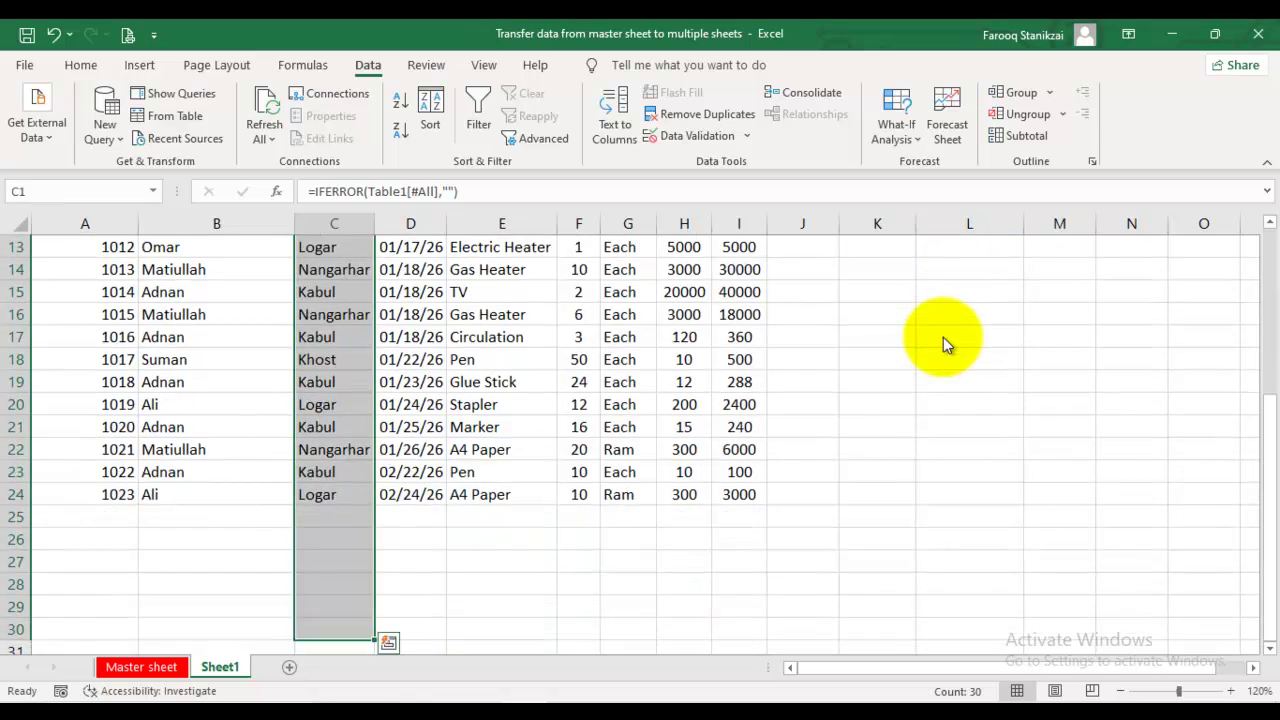
scroll(943, 337, up, 2)
scroll(943, 337, up, 2)
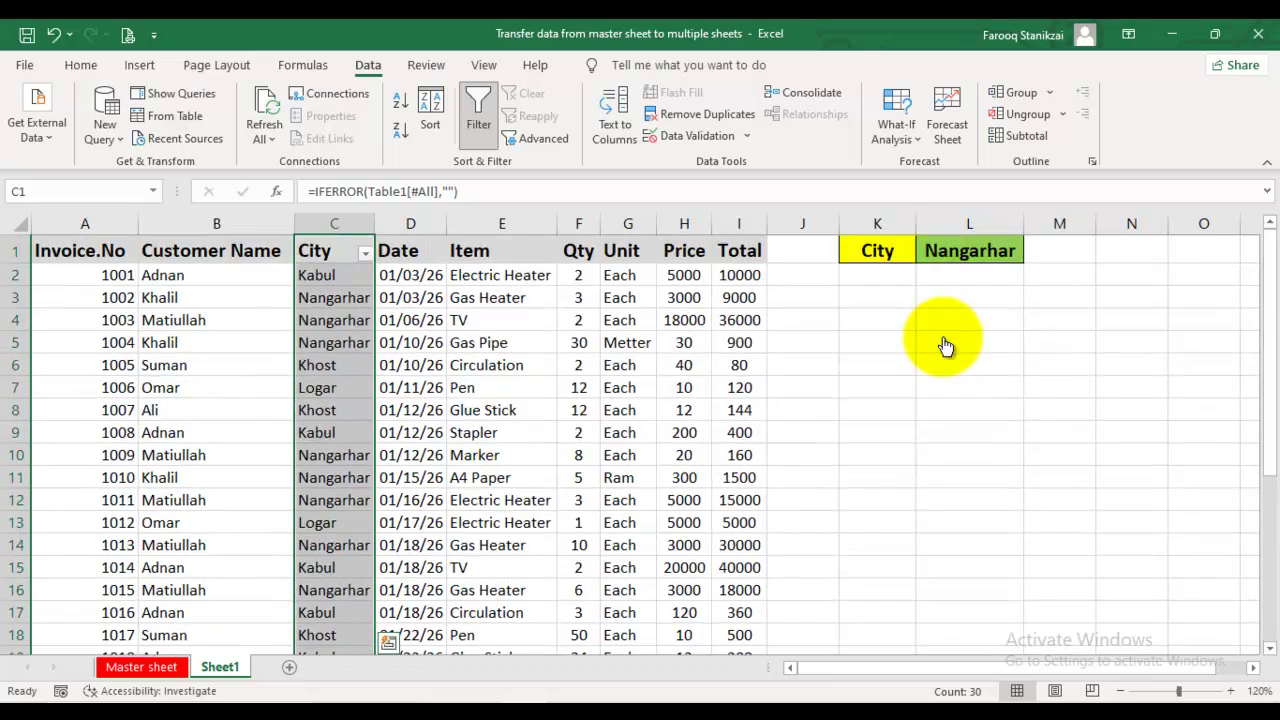
- Filter the City column of Sheet1 to only the Nangarhar records
key(alt+Down)
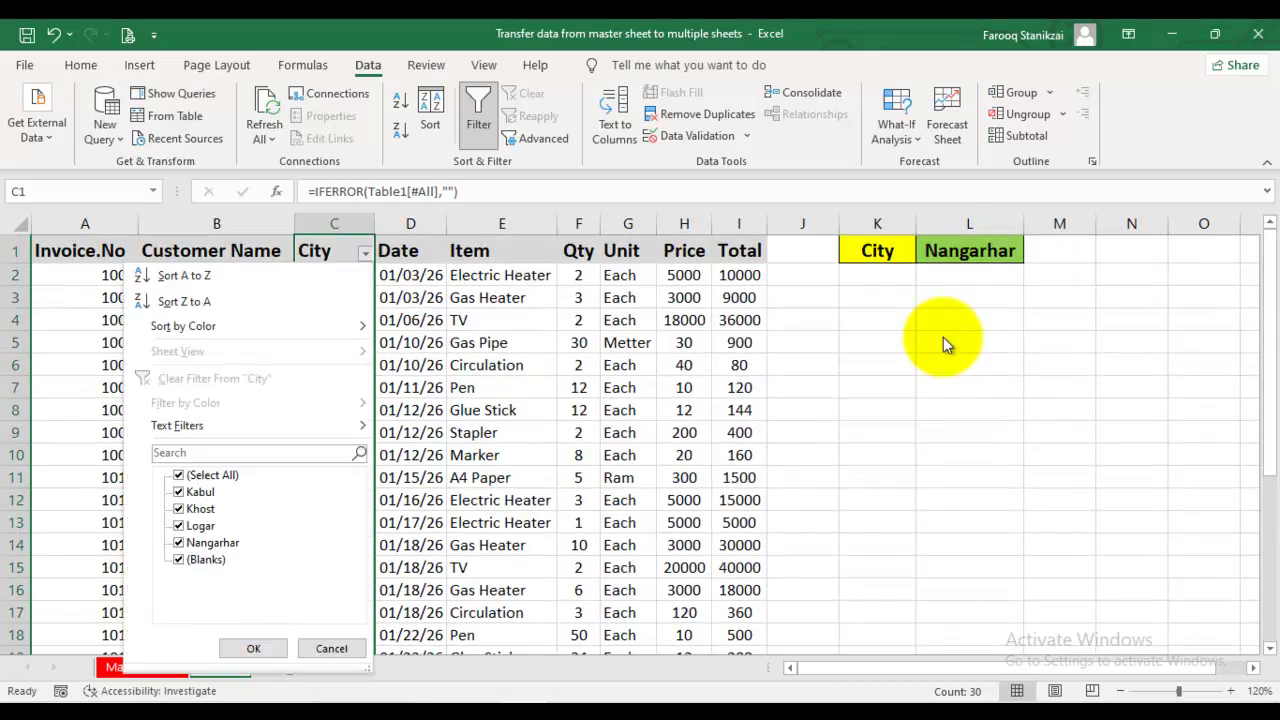
key(space)
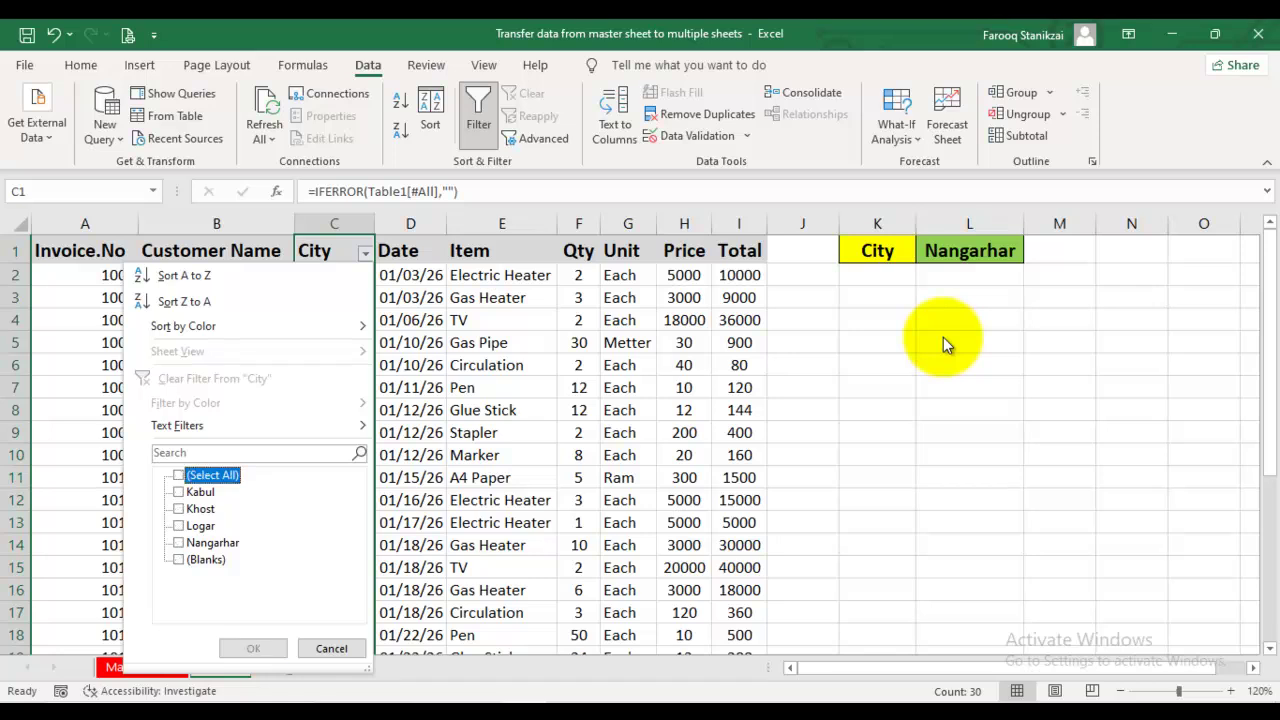
key(Down)
key(Down)
key(Down)
key(Down)
key(space)
key(Tab)
key(Return)
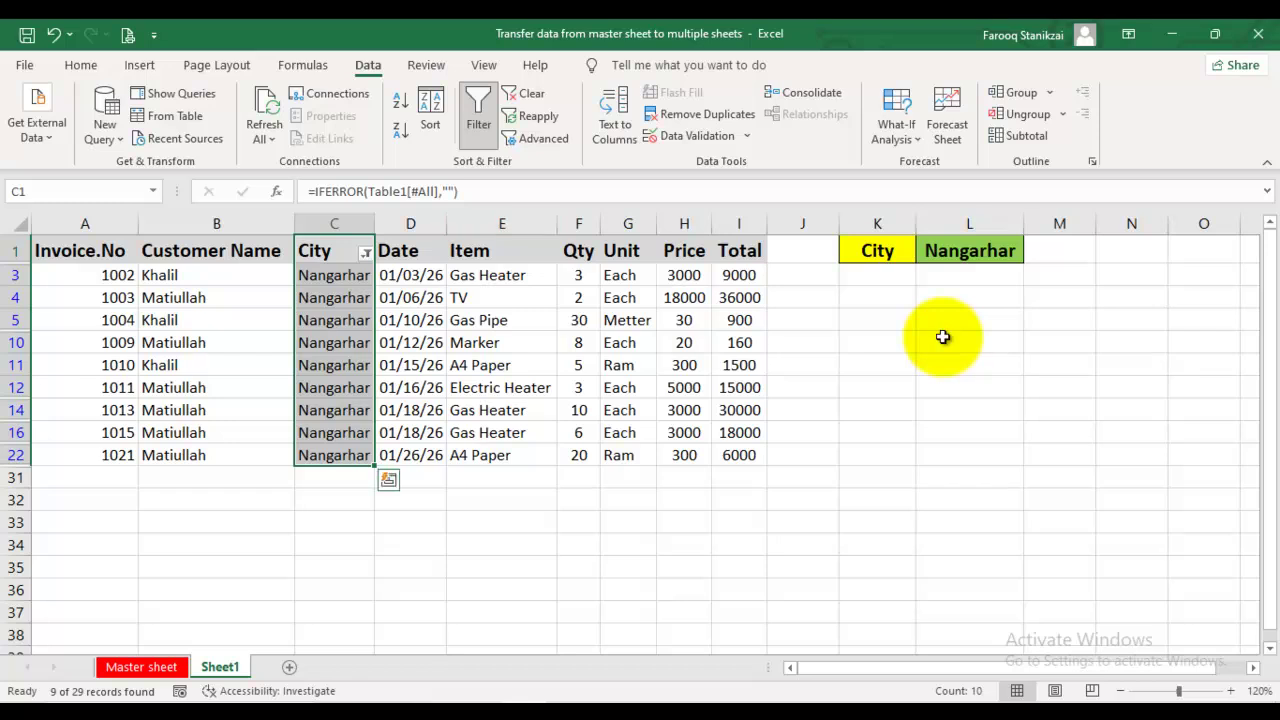
key(Down)
key(Down)
key(Down)
key(Down)
key(Down)
key(Right)
key(Right)
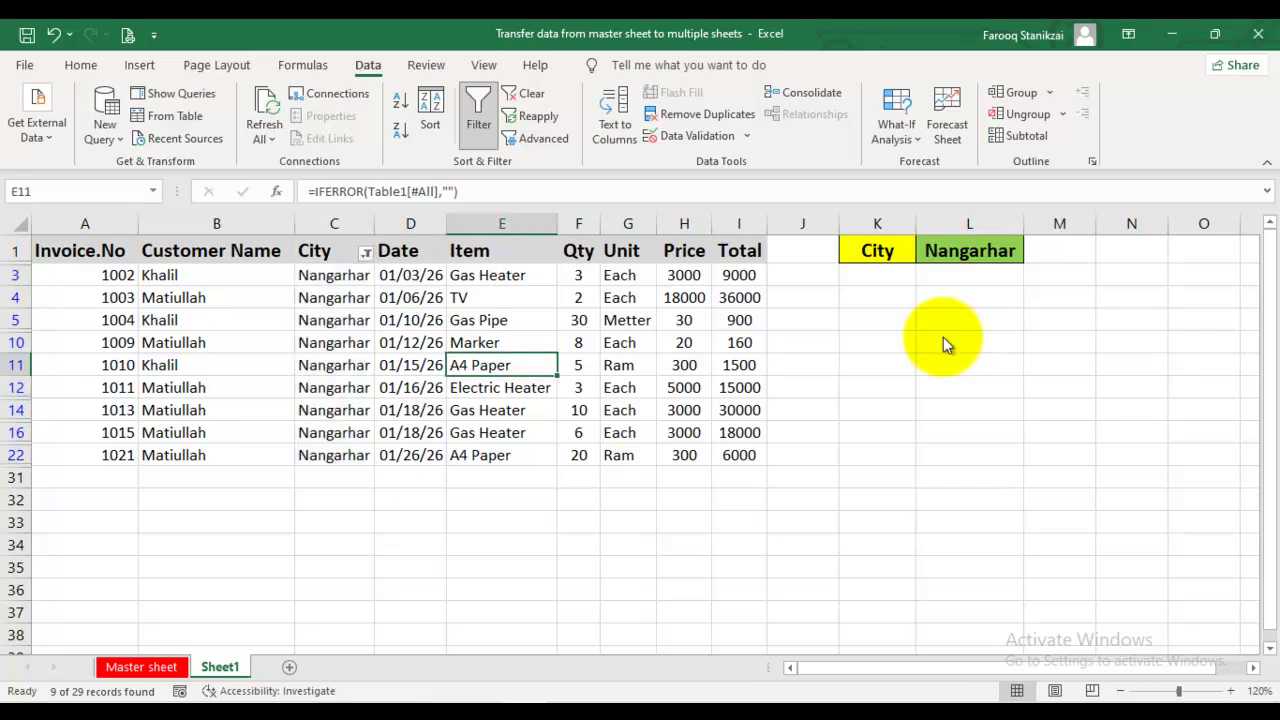
- Create a copy of Sheet1 and place it at the end of the workbook
right_click(222, 664)
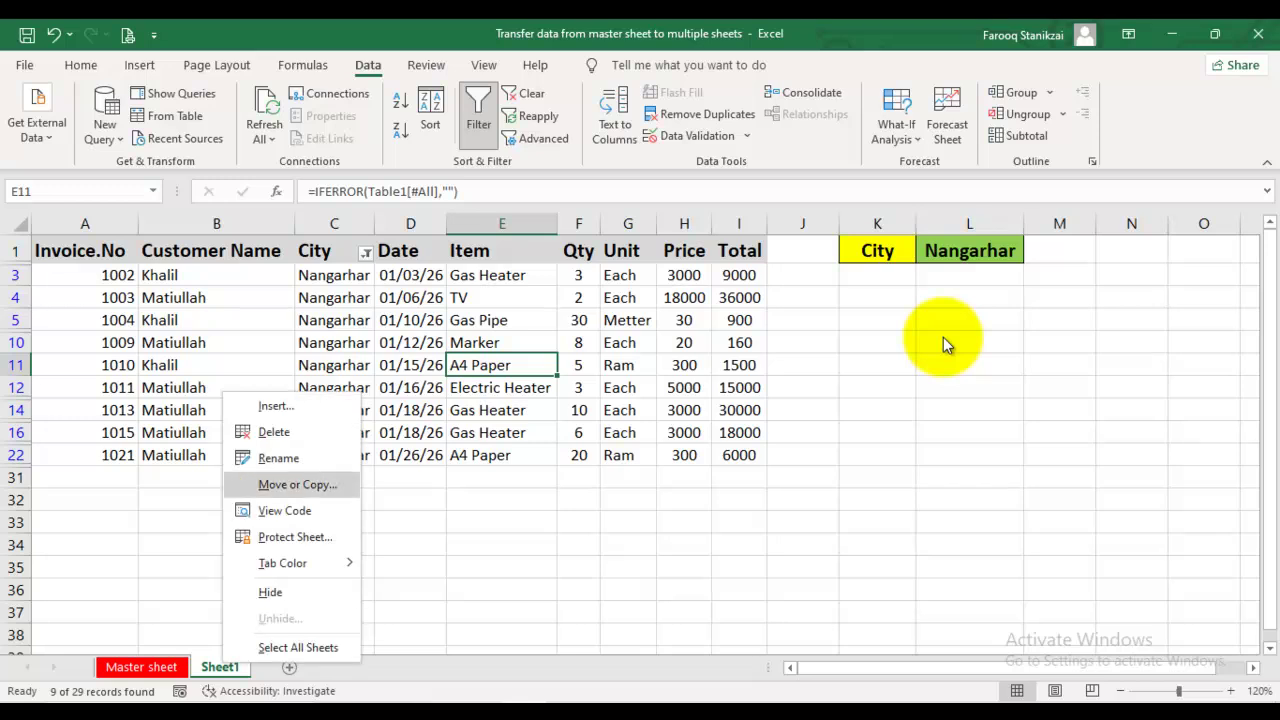
click(297, 484)
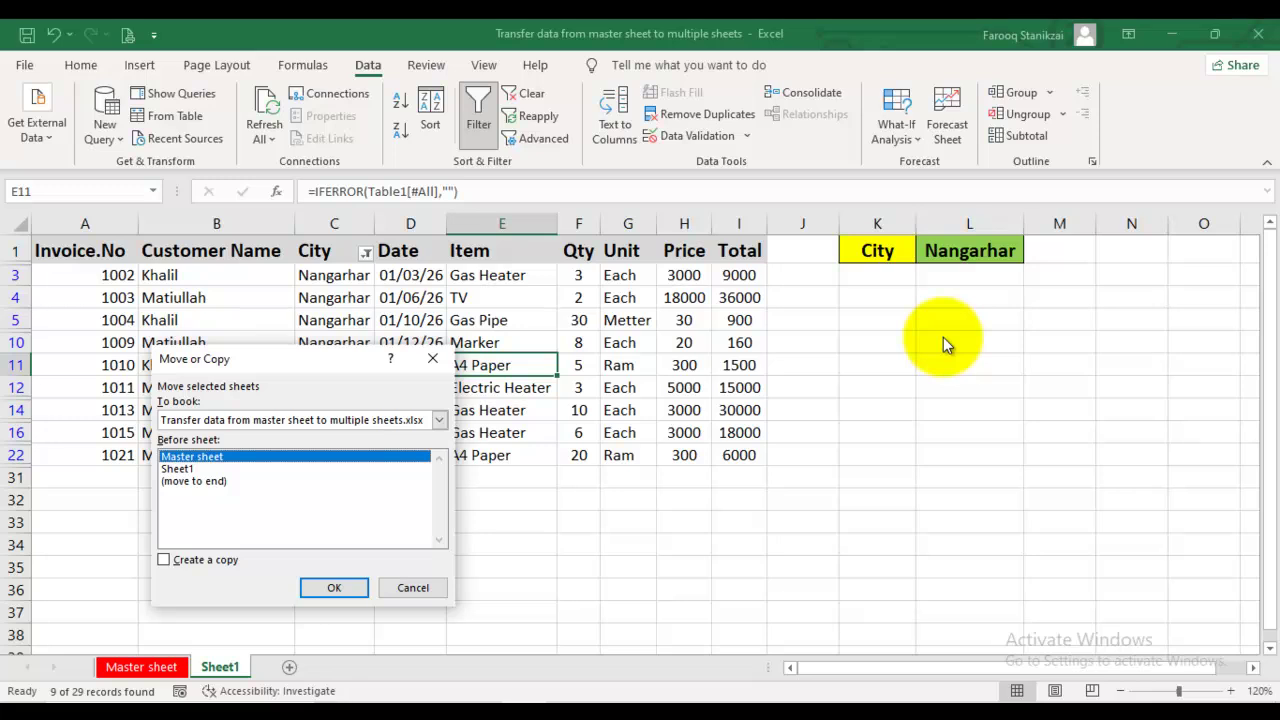
click(194, 481)
click(164, 560)
click(334, 587)
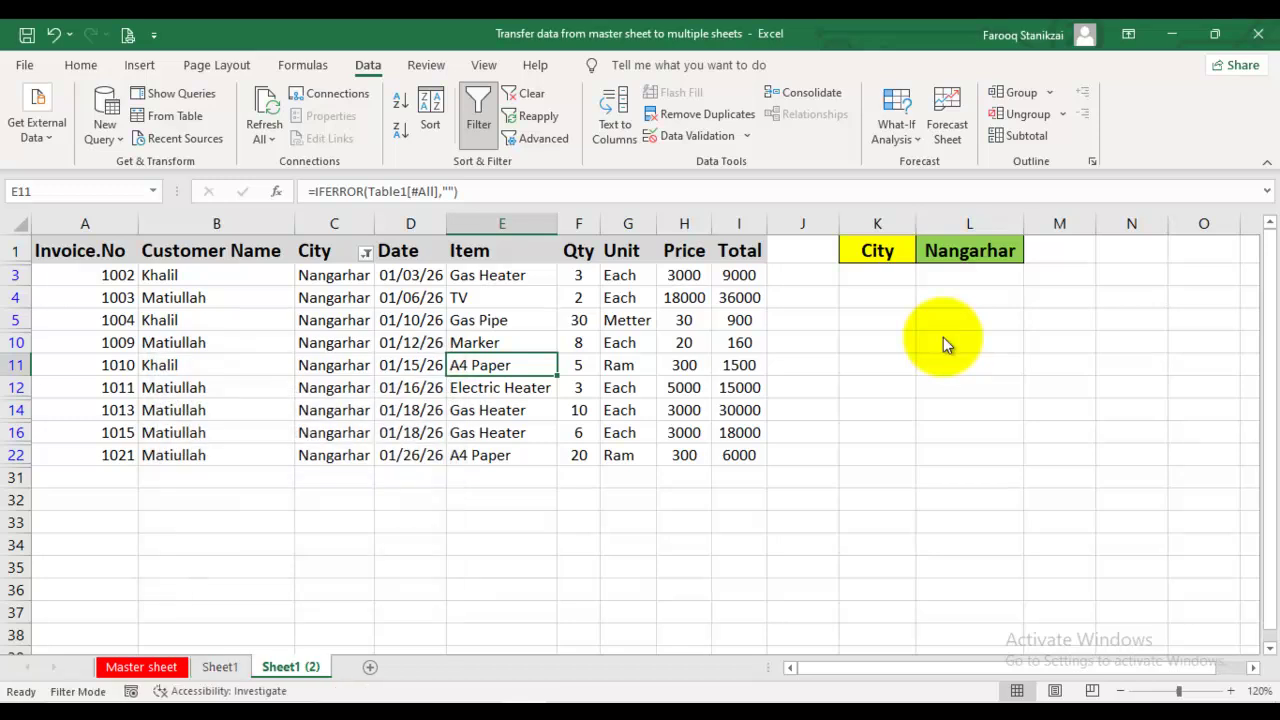
- Rename the original filtered sheet, Sheet1, as nangarhar
right_click(291, 664)
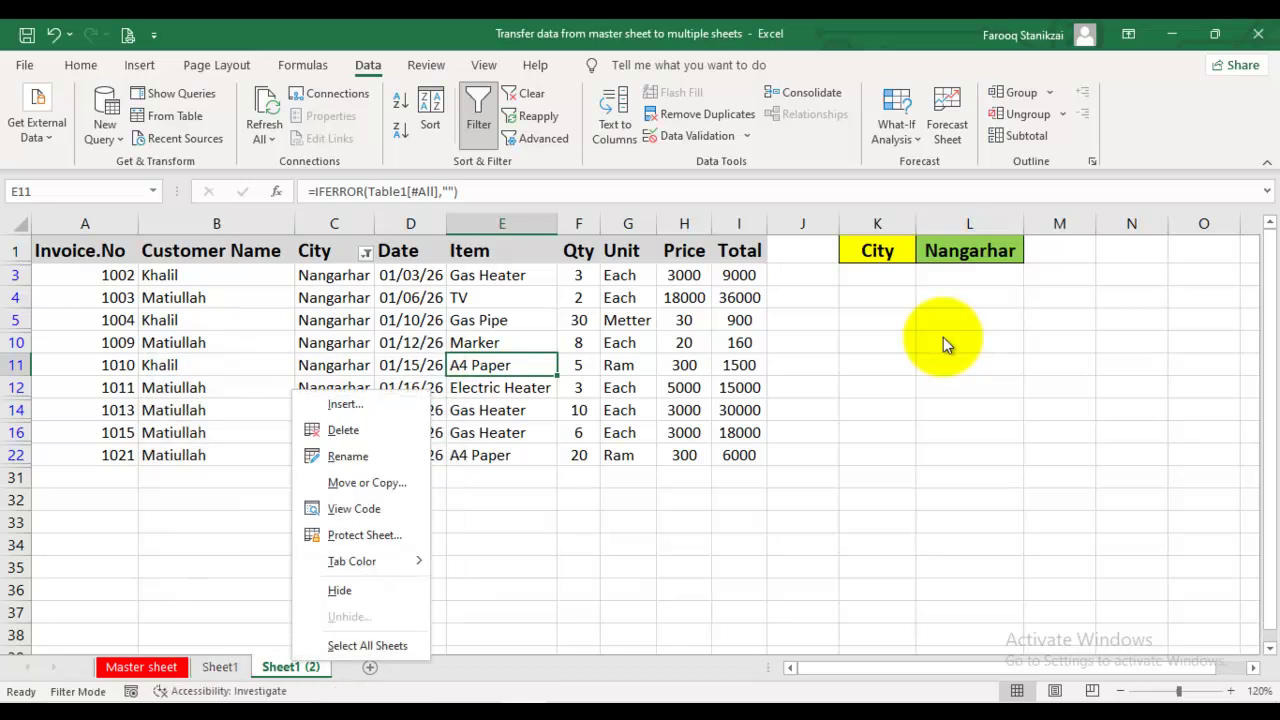
click(943, 340)
click(220, 666)
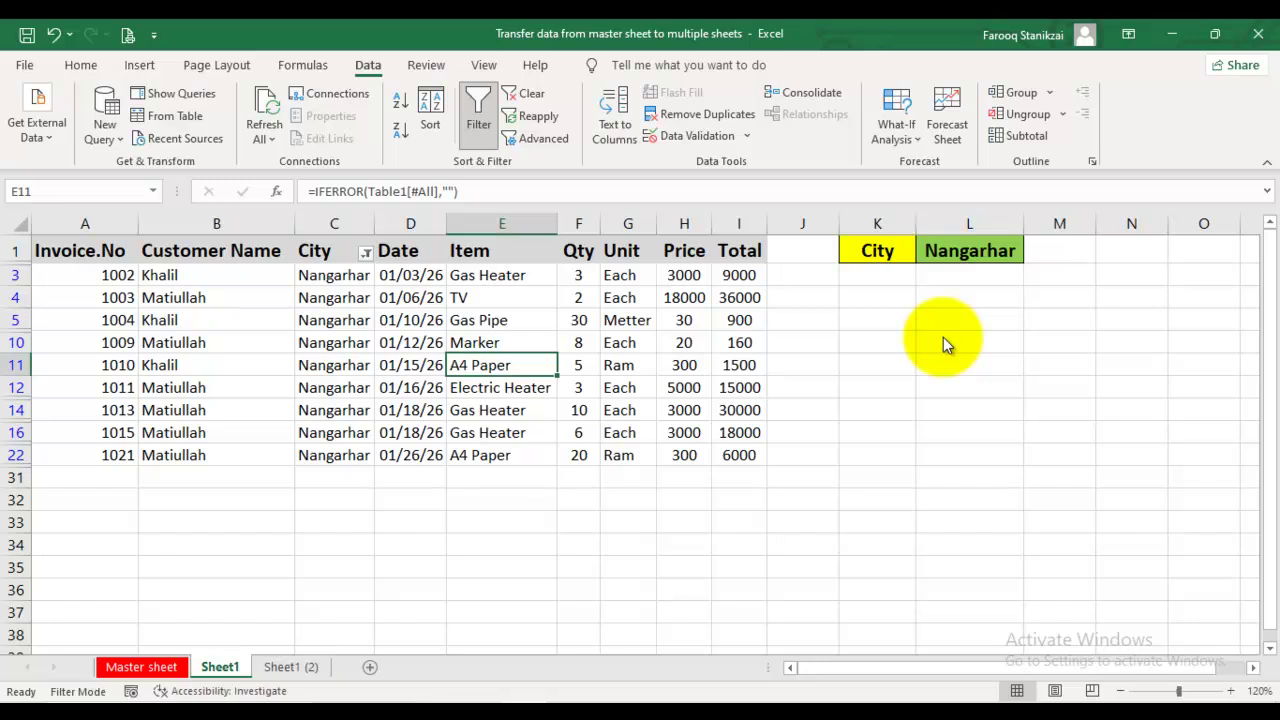
right_click(220, 666)
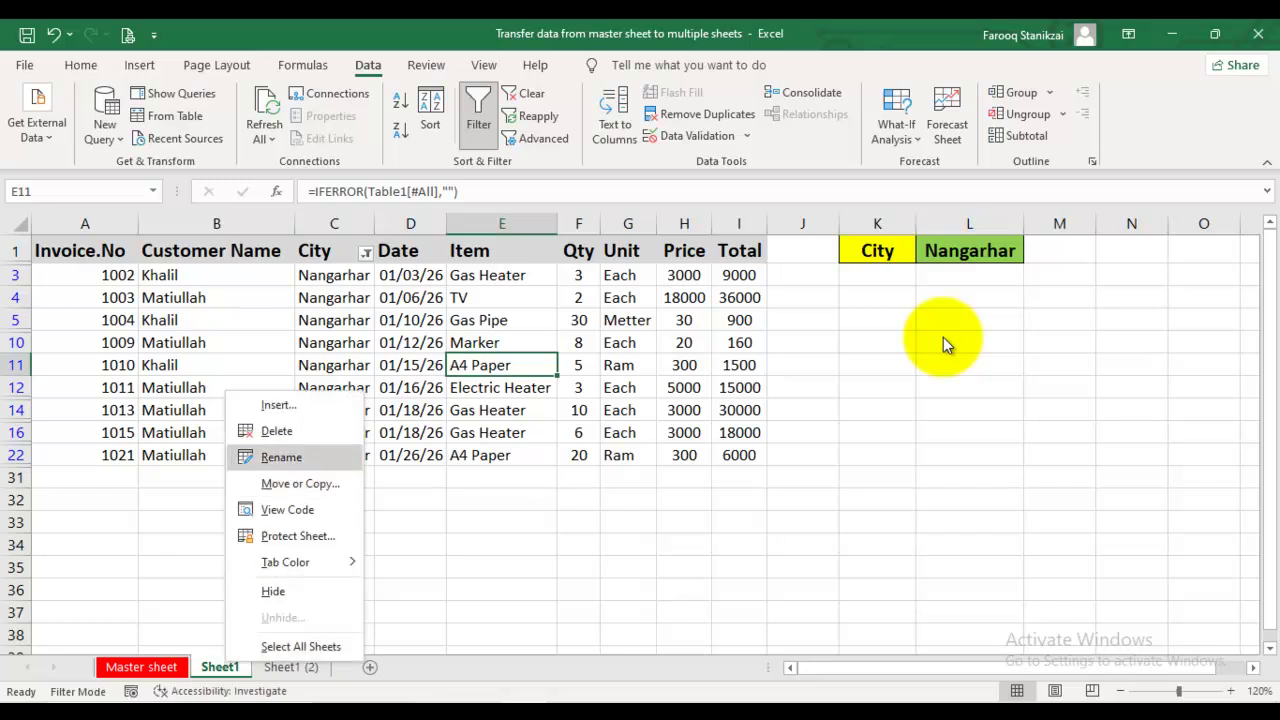
click(280, 457)
text(na)
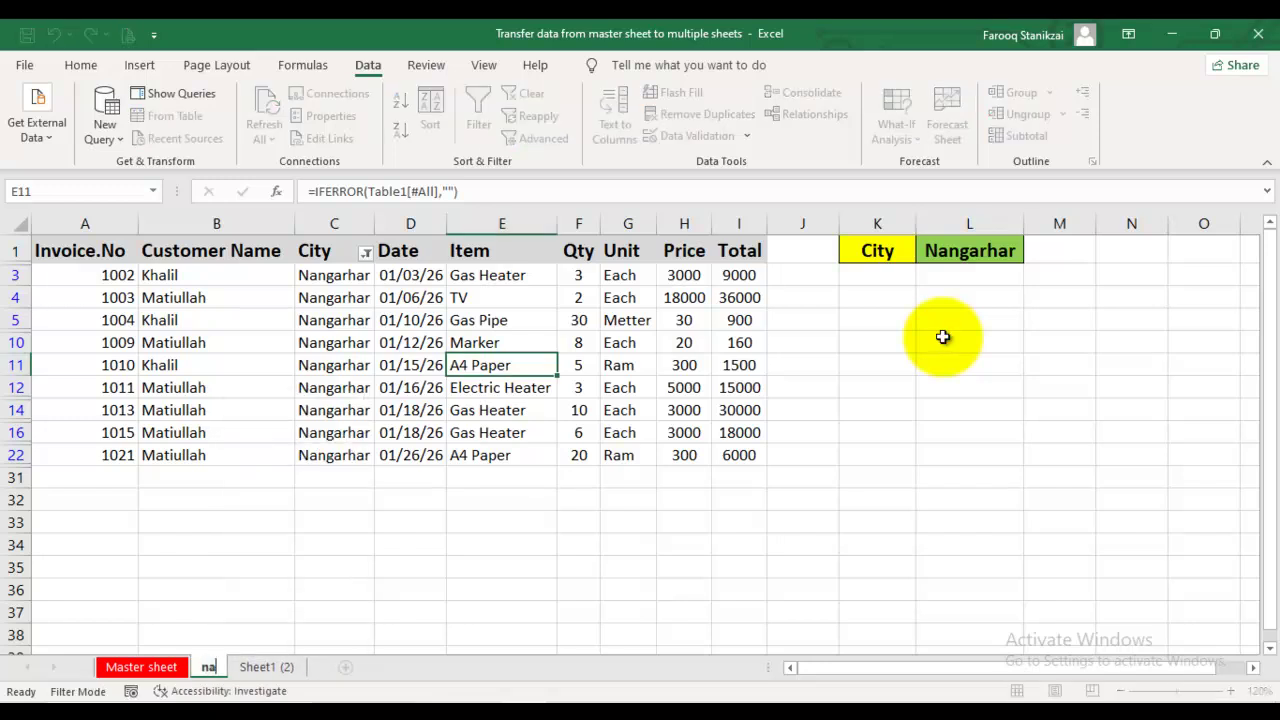
text(ngarhar)
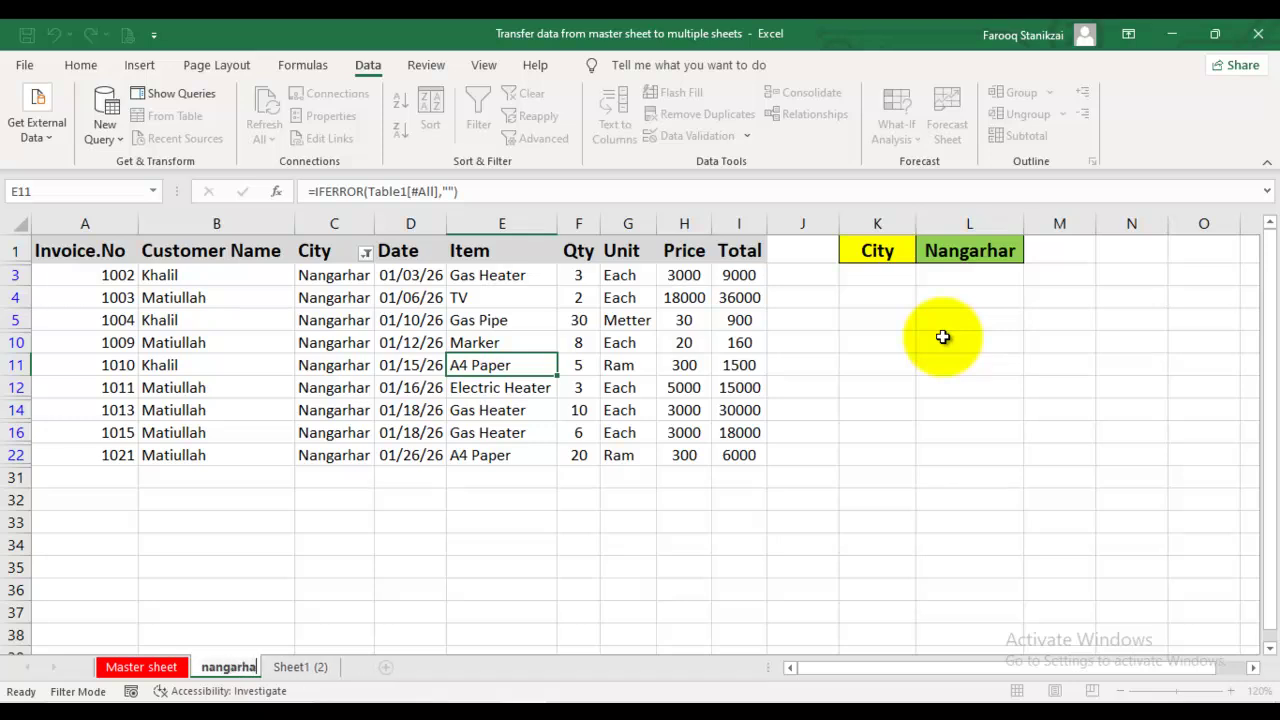
key(Return)
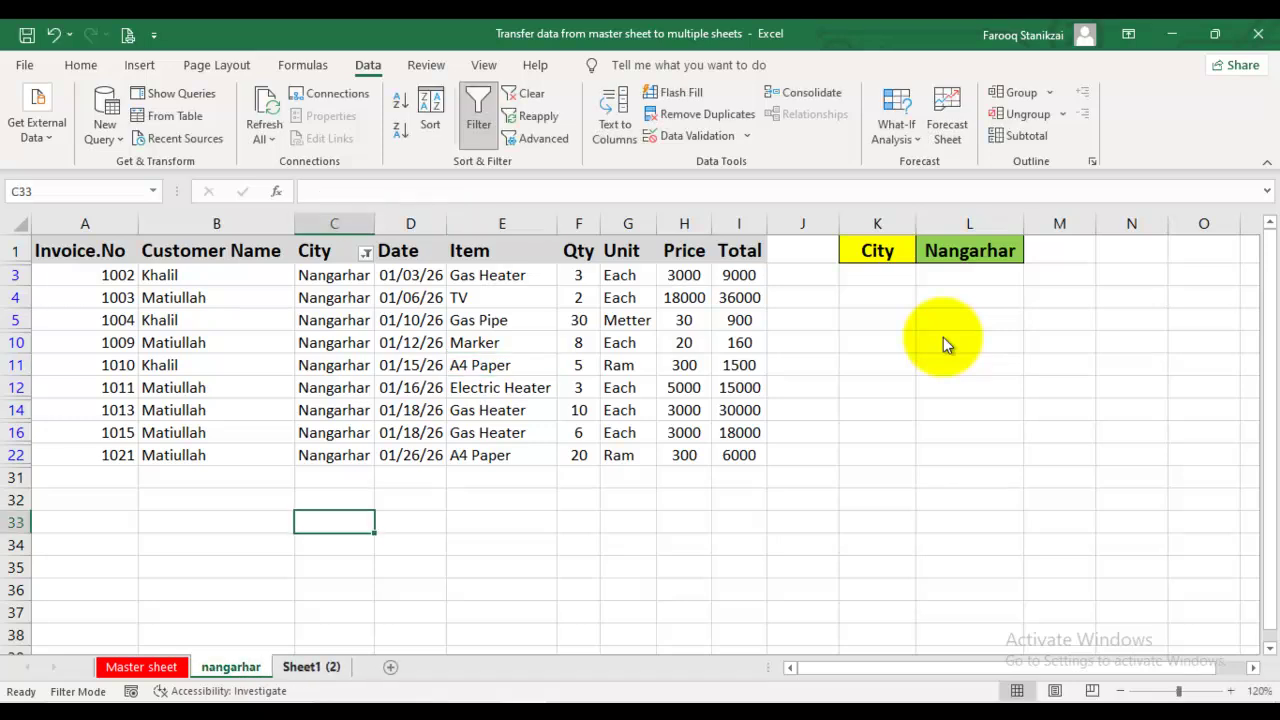
- On the copied sheet Sheet1 (2), choose Kabul from the city dropdown list in L1
key(ctrl+Page_Down)
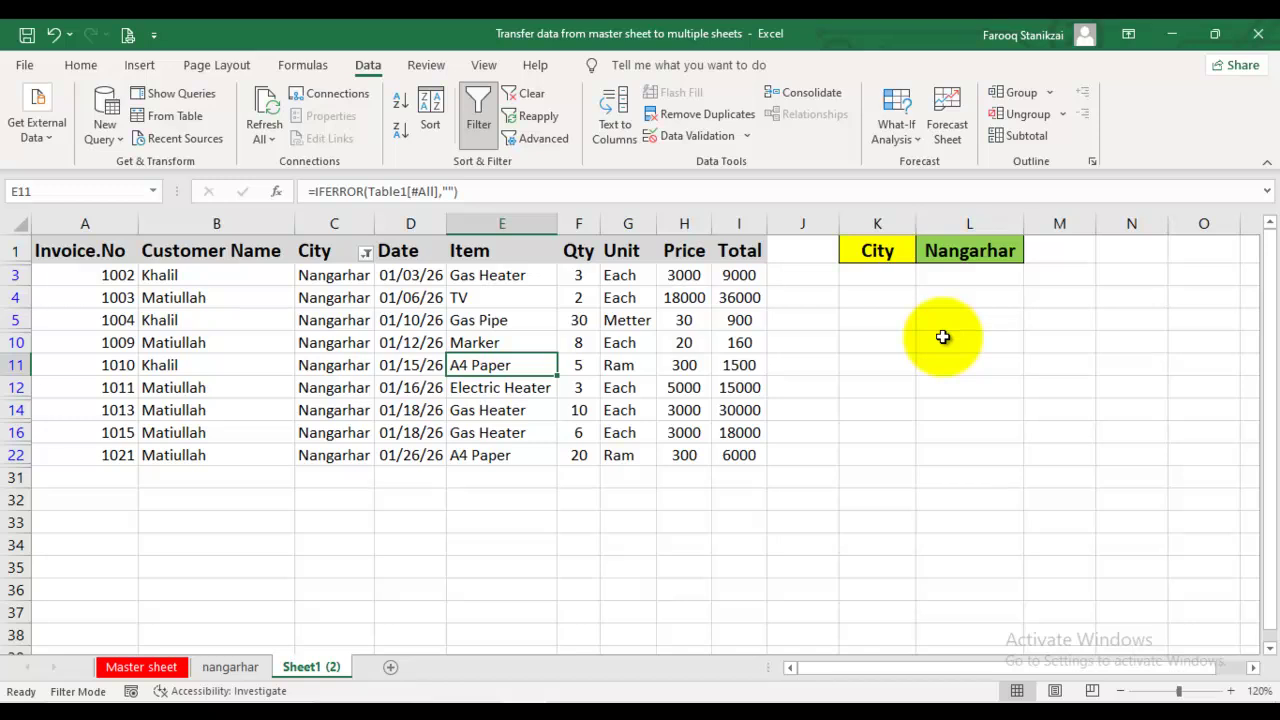
key(ctrl+Up)
key(ctrl+Right)
key(ctrl+Right)
key(ctrl+Right)
key(alt+Down)
key(Up)
key(Down)
key(Down)
key(Up)
key(Down)
key(Down)
key(Up)
key(Up)
key(Up)
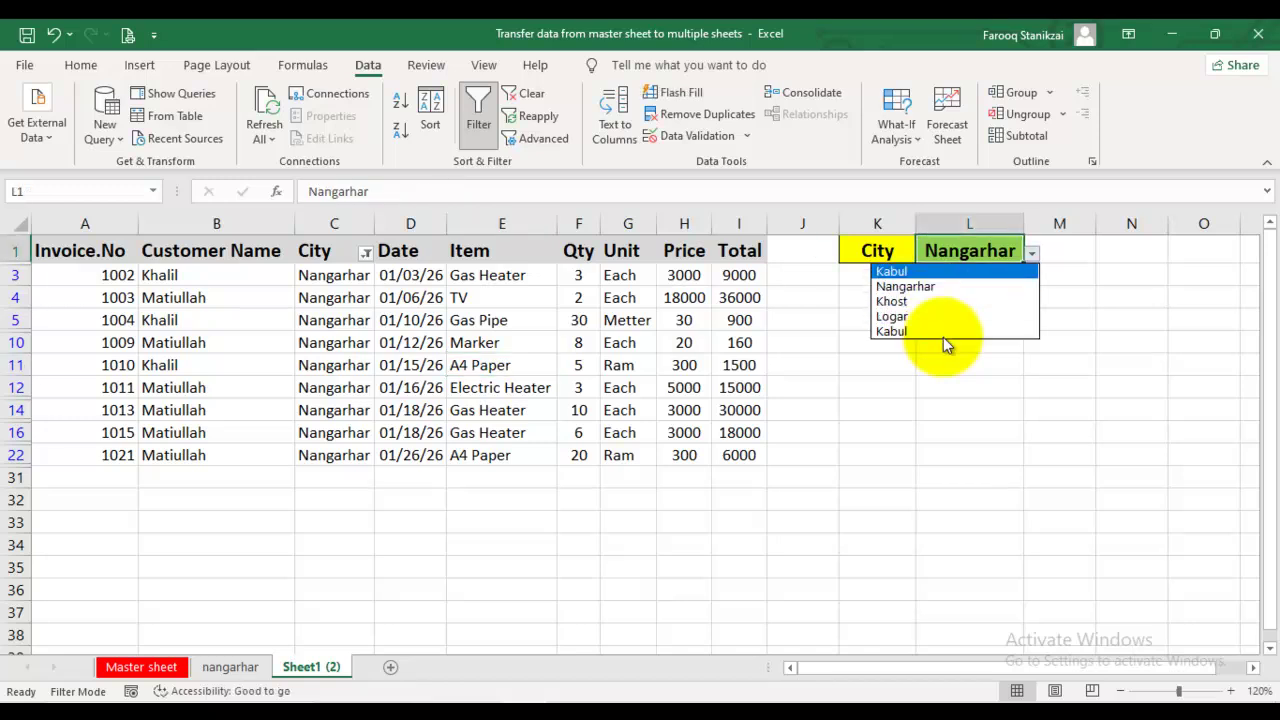
key(Return)
- Change the City column filter on Sheet1 (2) to only the Kabul records
click(366, 254)
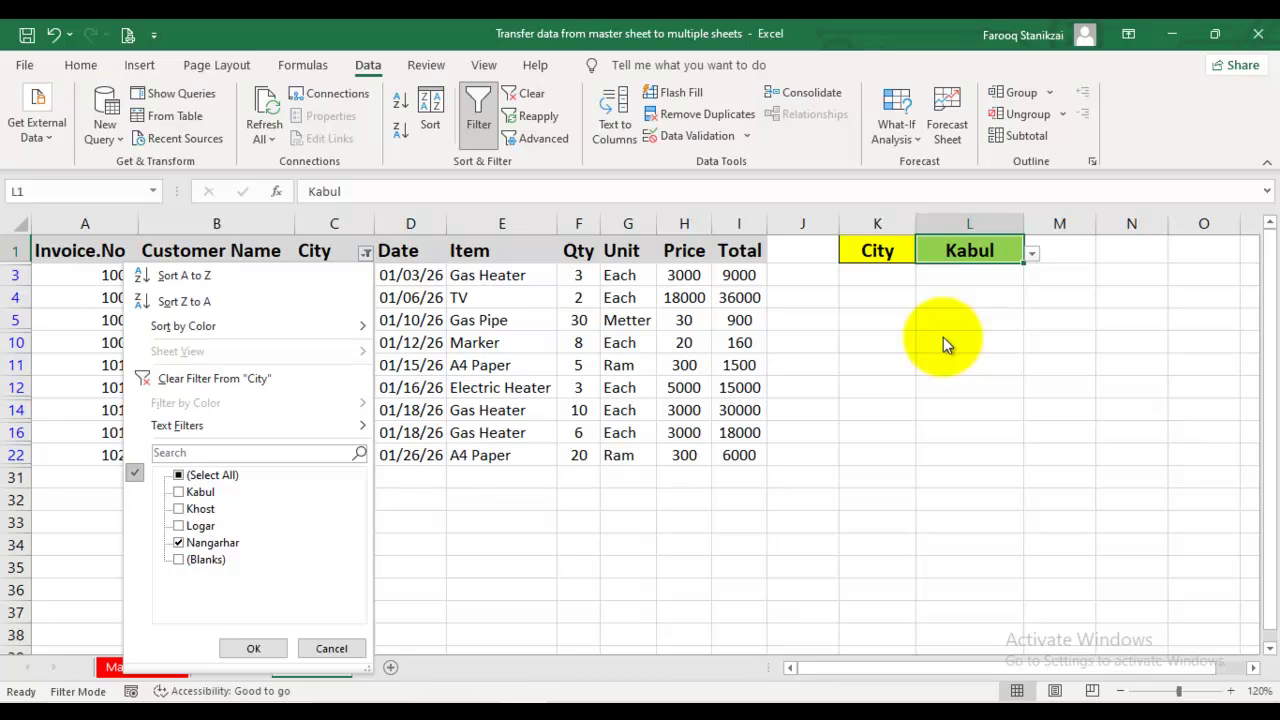
click(179, 492)
click(179, 542)
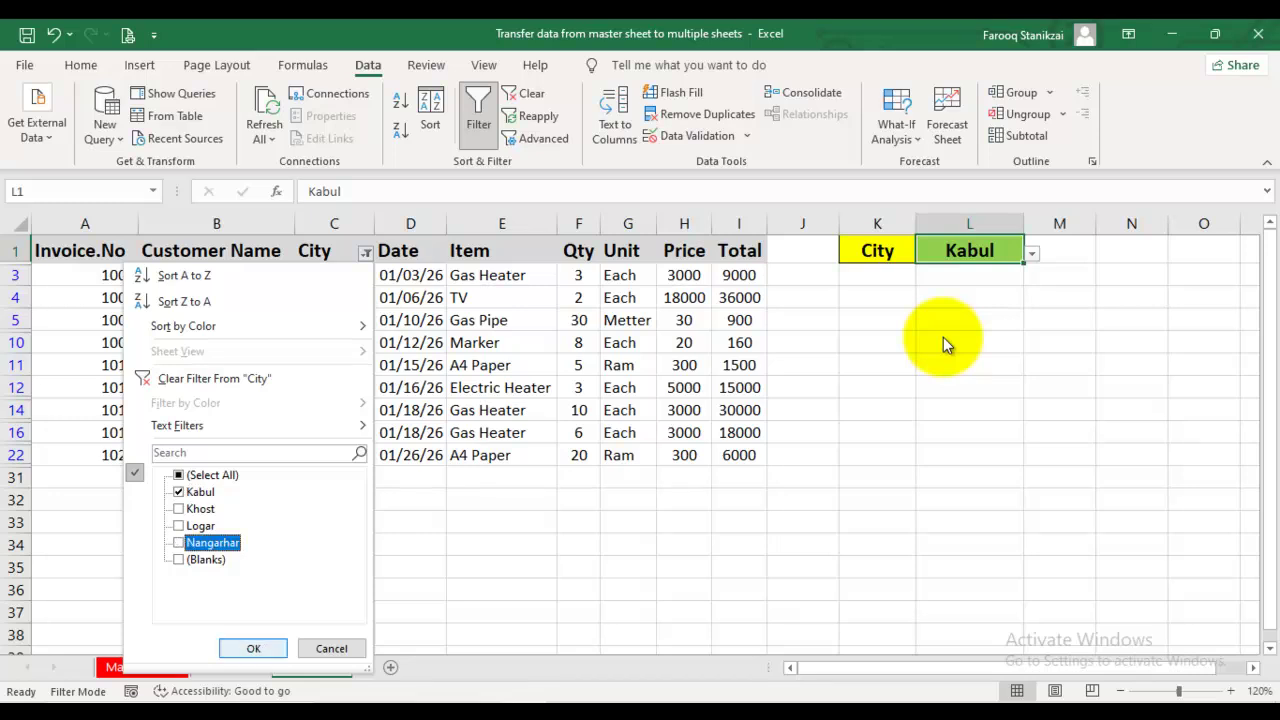
click(253, 648)
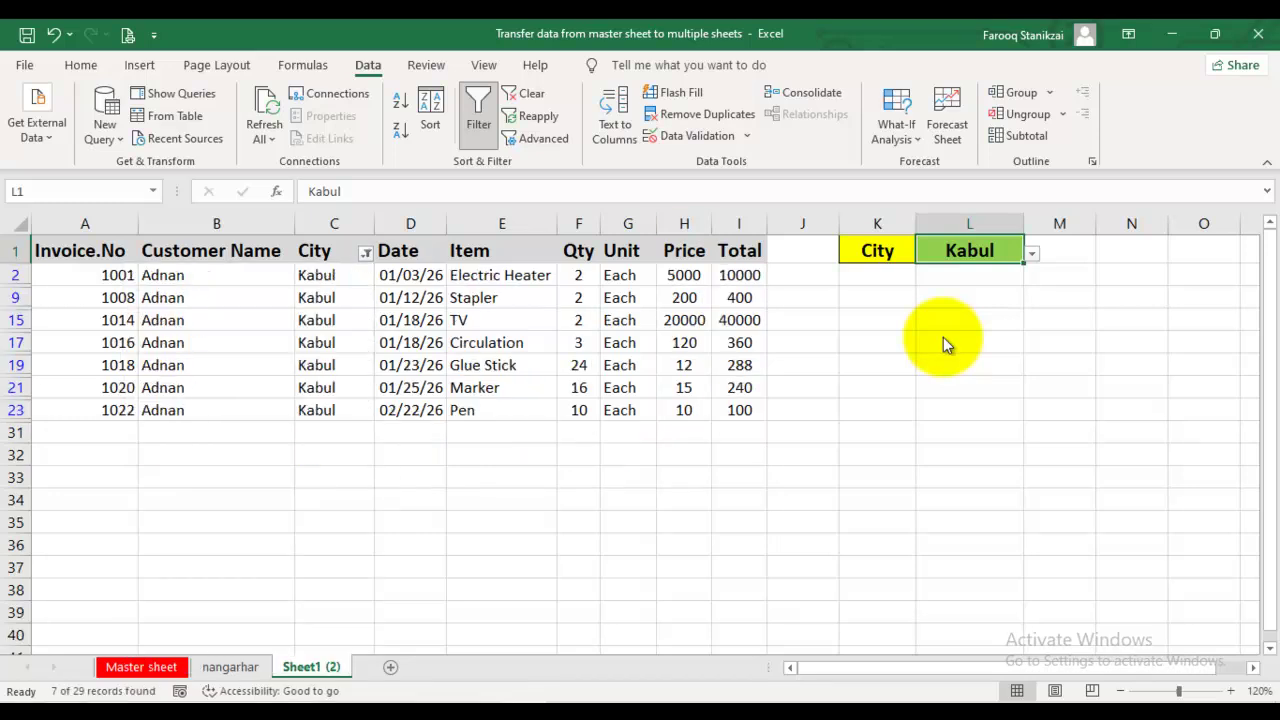
- Rename the sheet Sheet1 (2) as kabul
right_click(318, 667)
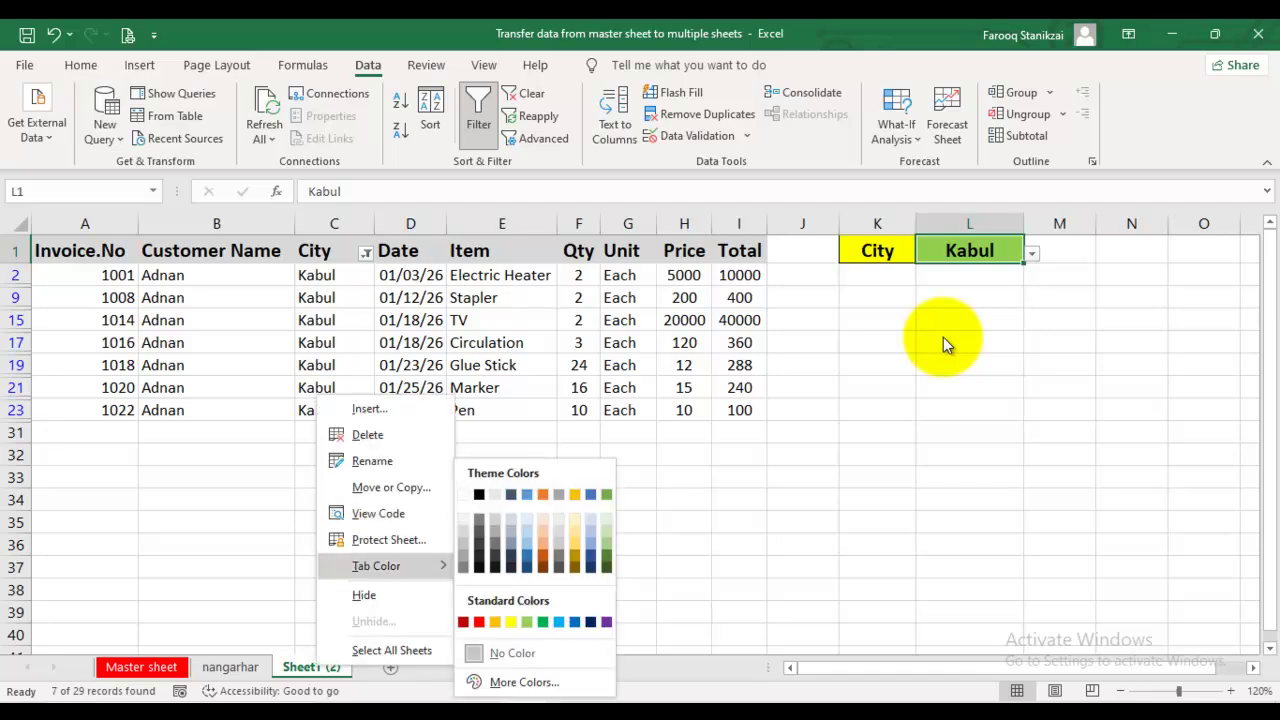
click(372, 461)
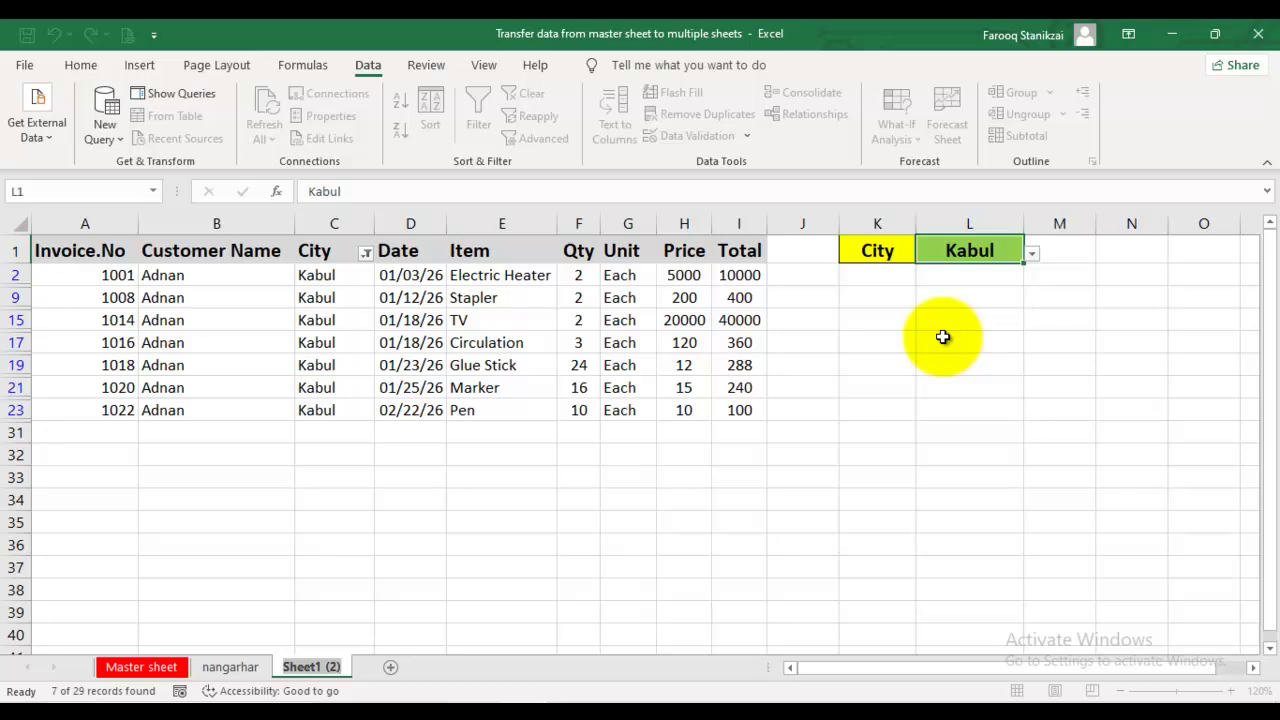
text(kabul)
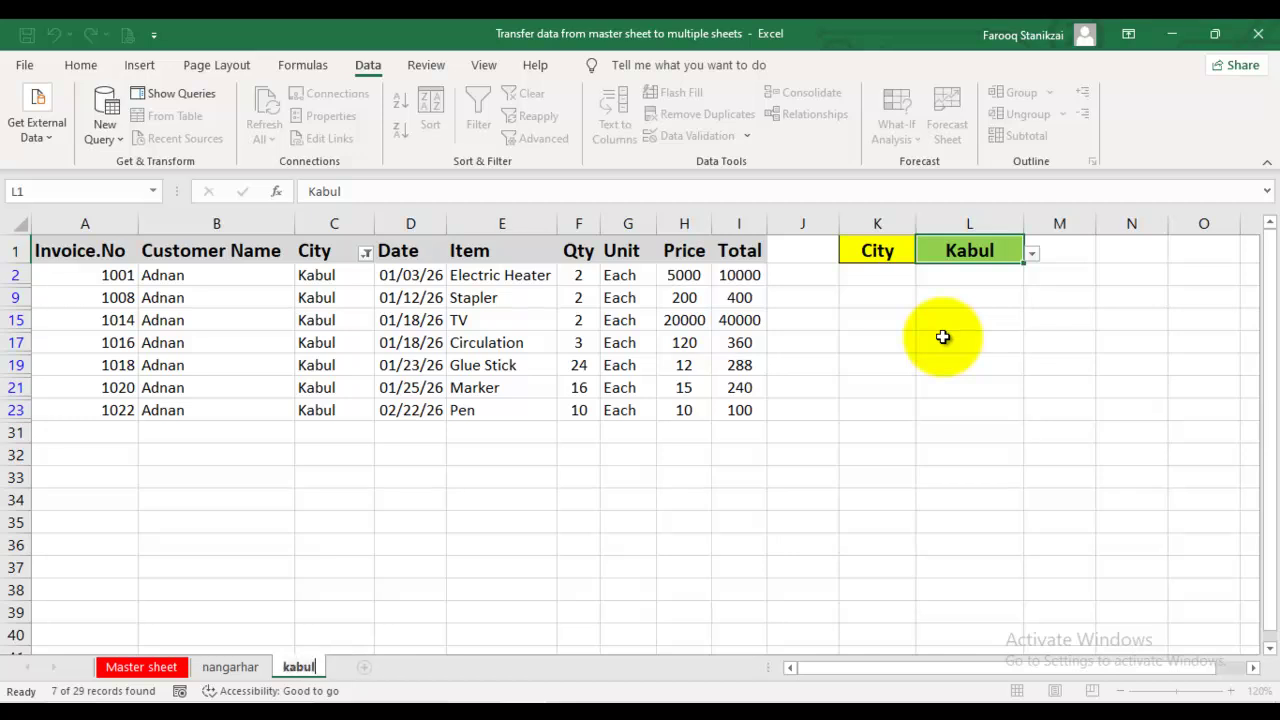
key(Return)
- Return to the nangarhar sheet and color its tab yellow
key(ctrl+Page_Up)
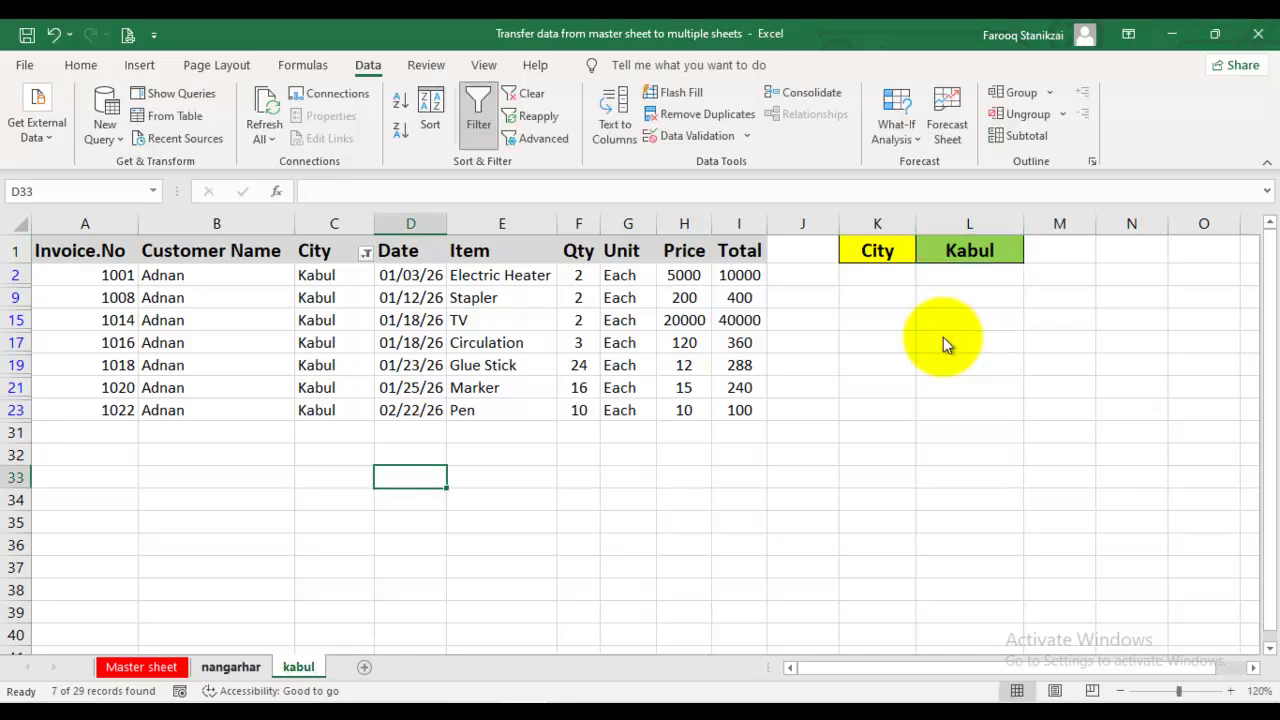
right_click(243, 667)
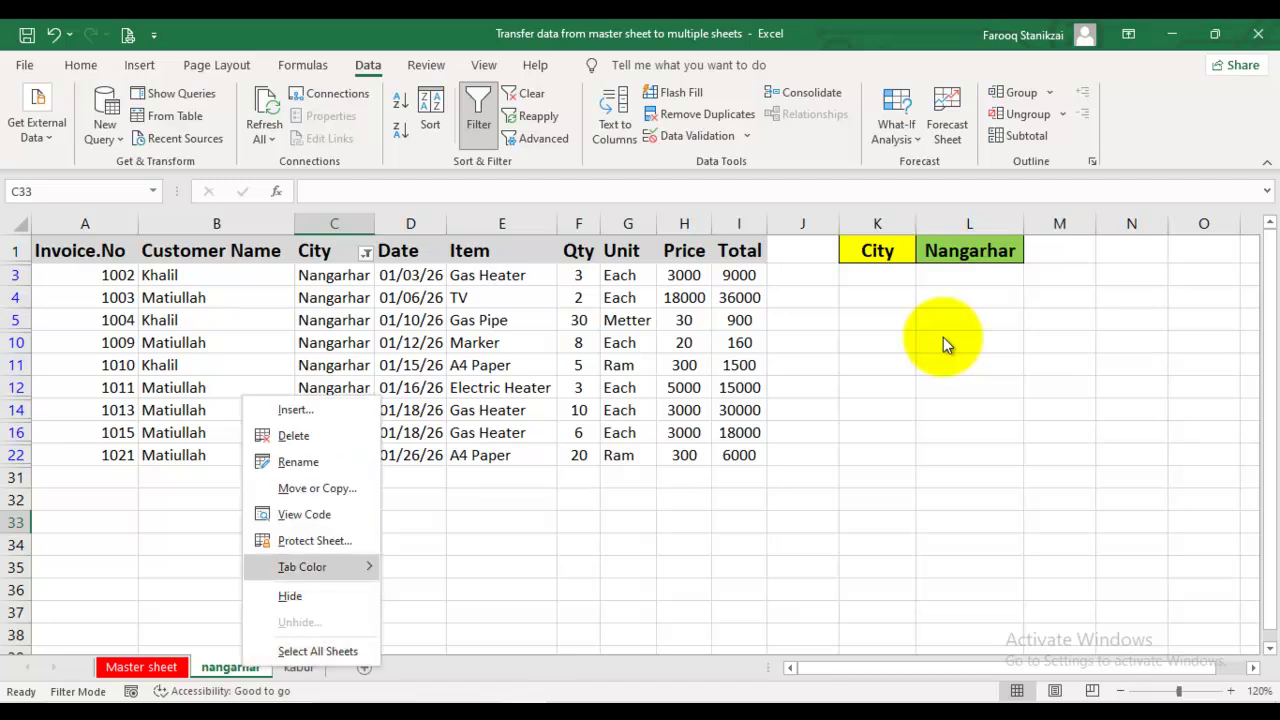
mouse_move(303, 567)
click(437, 622)
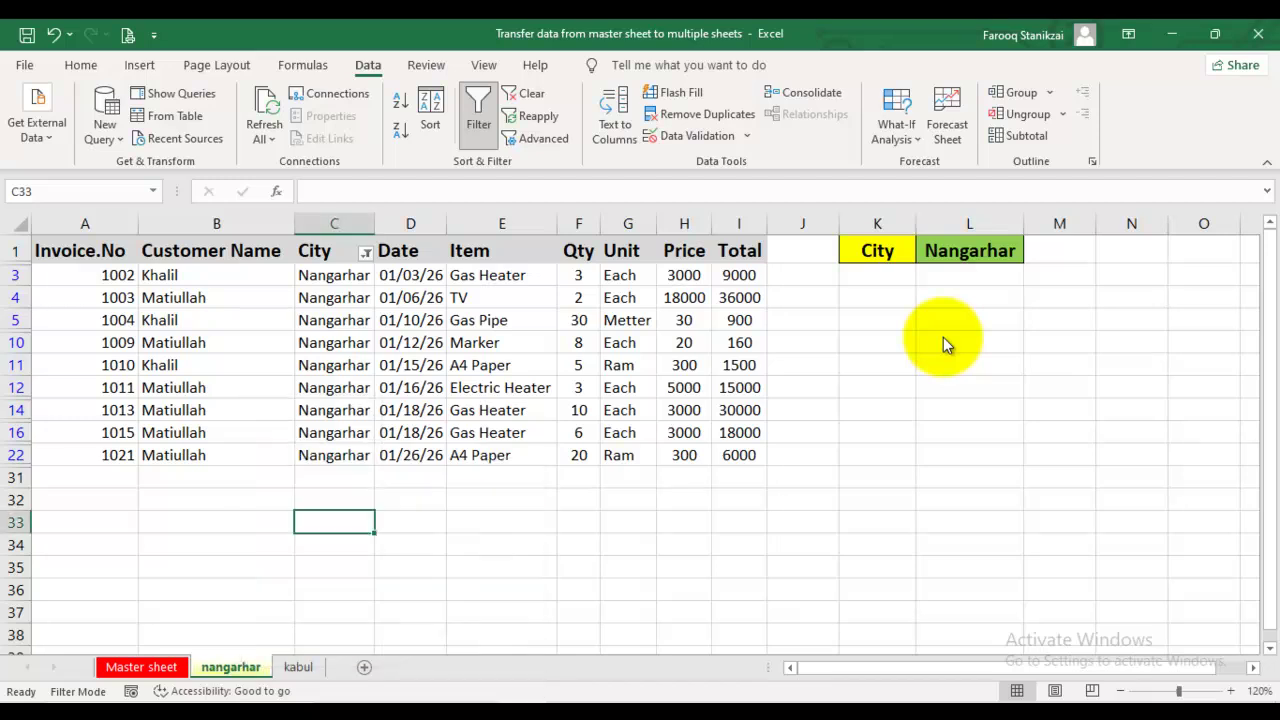
- Switch to the kabul sheet and color its tab green
key(ctrl+Page_Down)
right_click(298, 667)
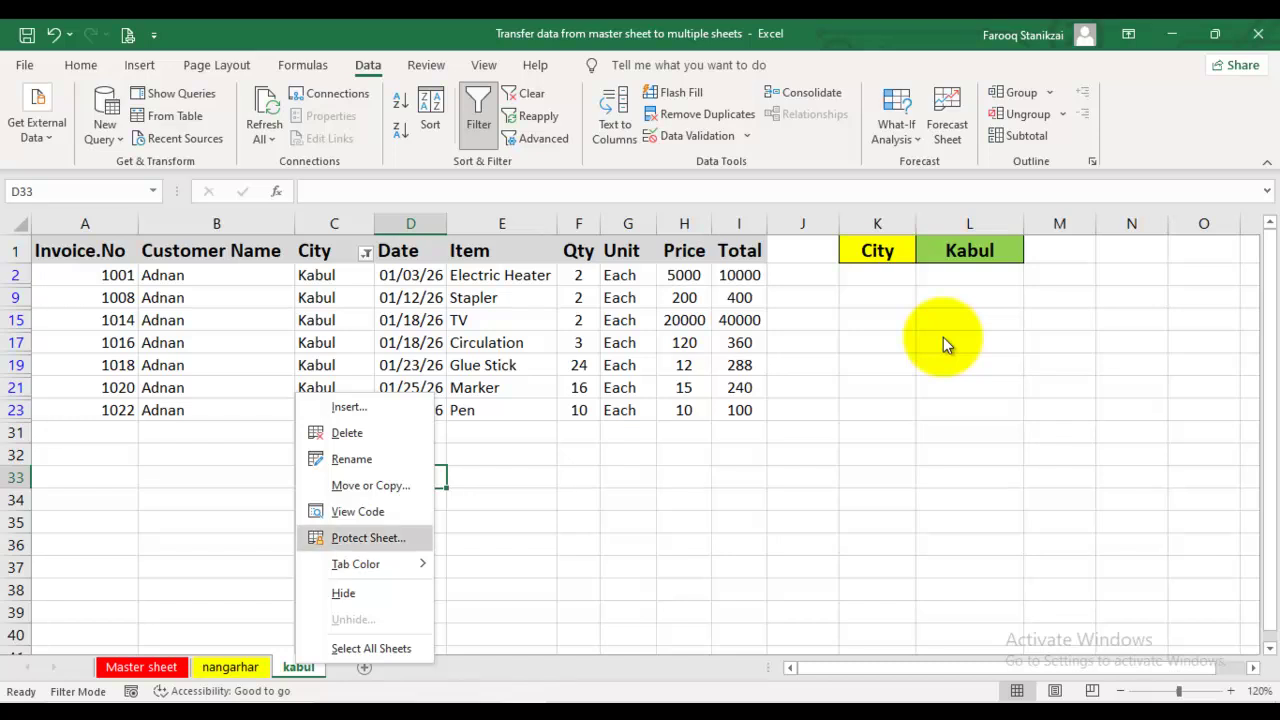
mouse_move(355, 564)
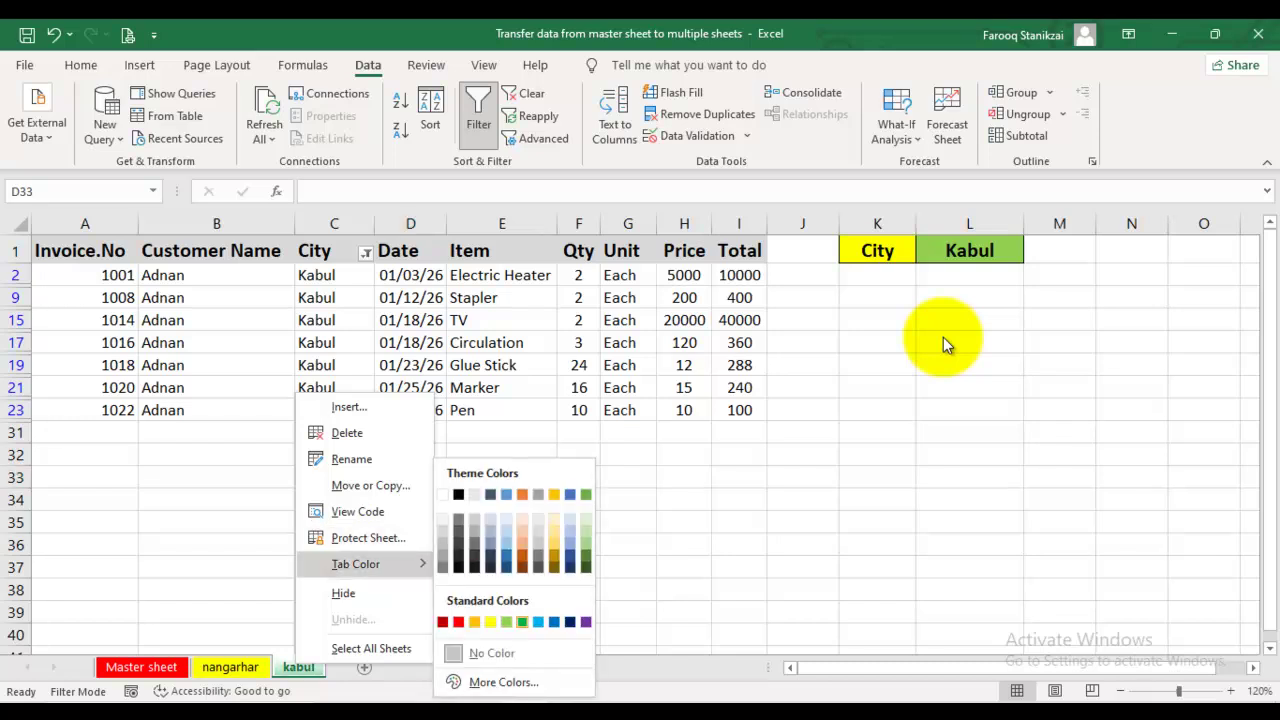
click(521, 620)
click(502, 477)
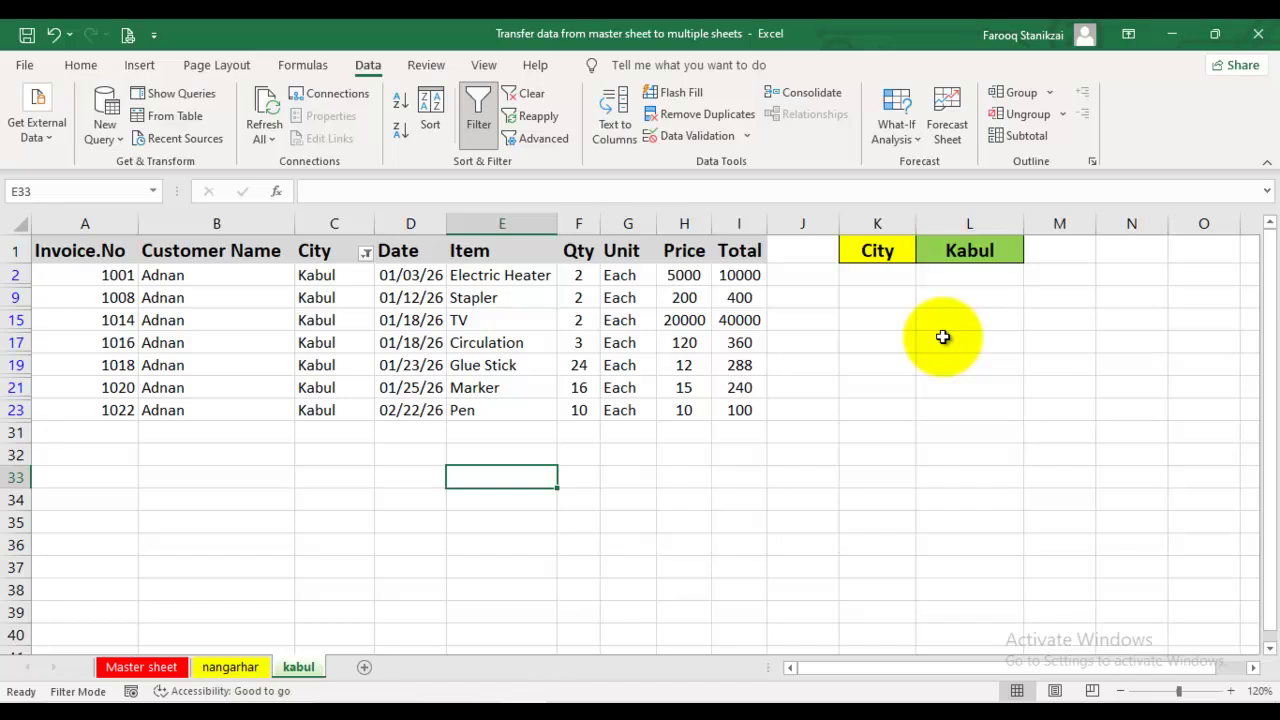
click(628, 455)
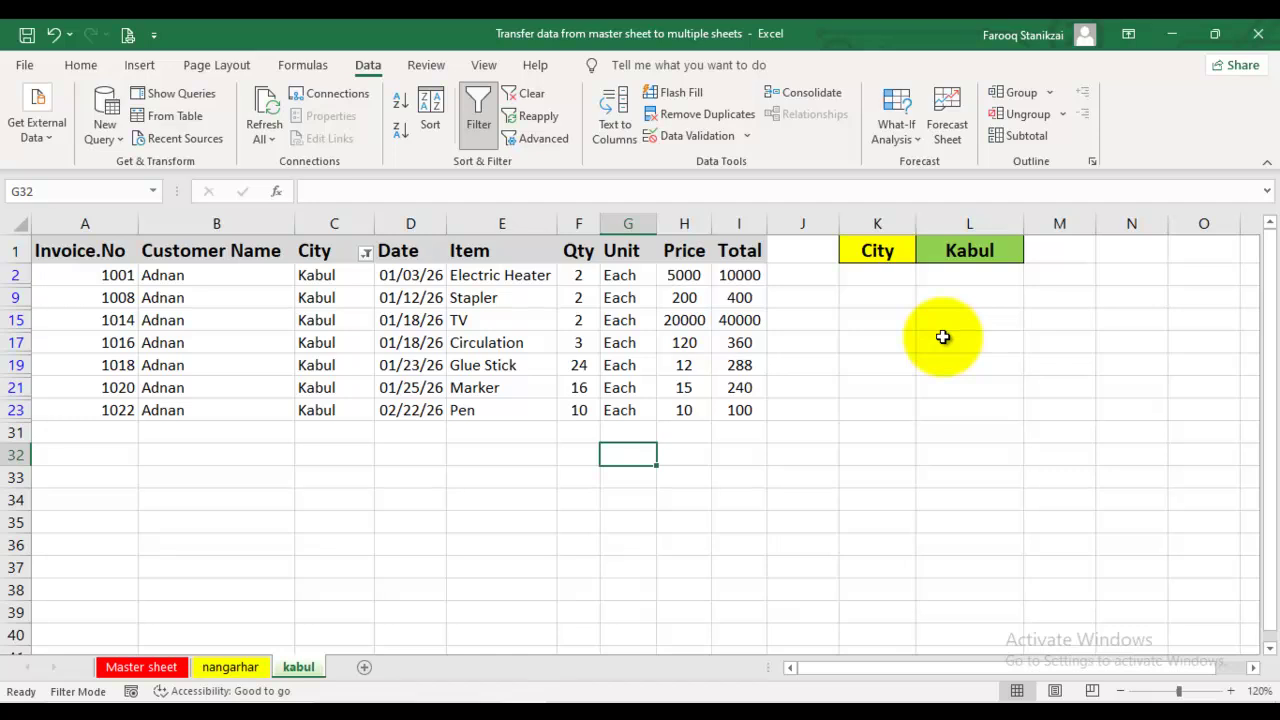
click(502, 455)
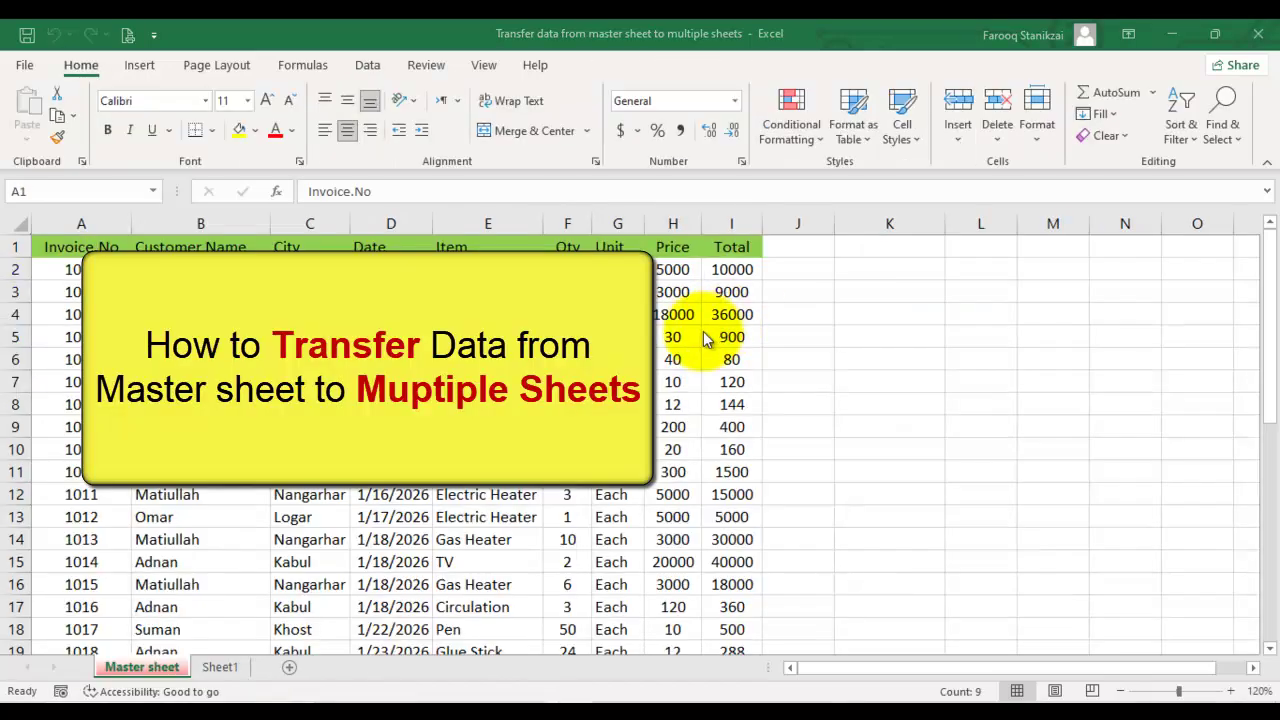
click(488, 337)
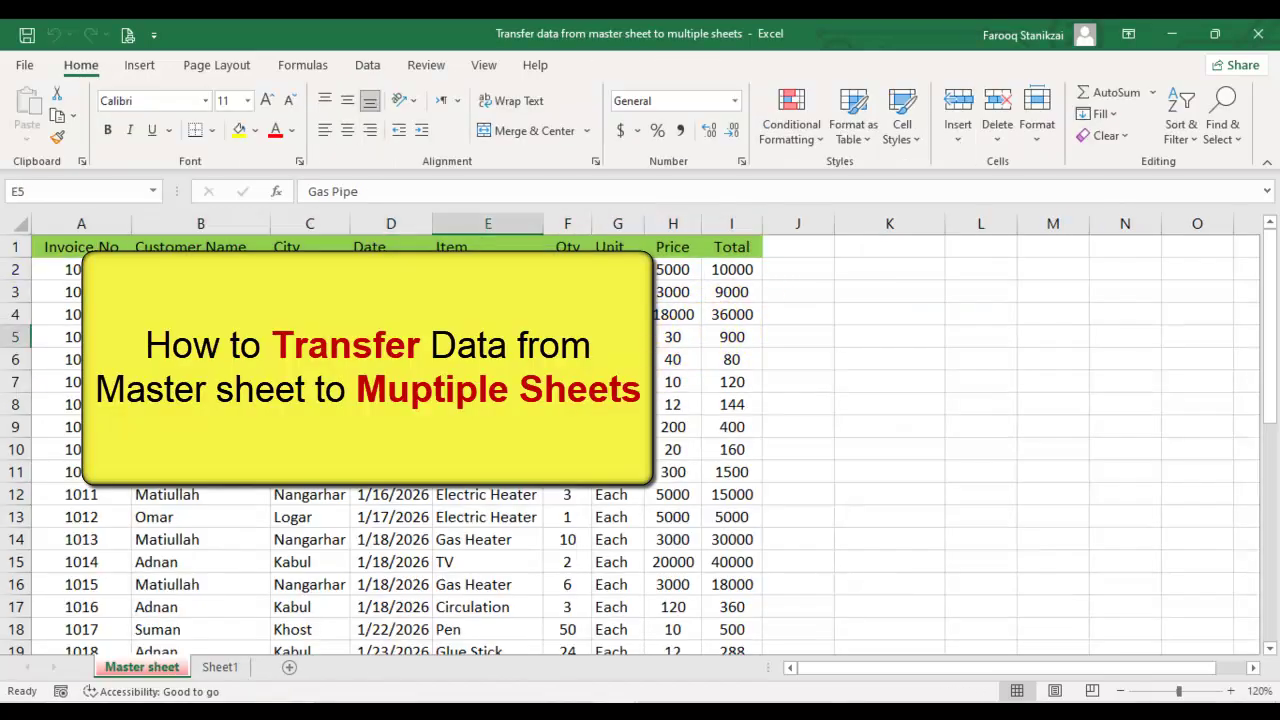
- Copy the header row A1:I1 of the Master sheet and paste it into Sheet1 starting at A3
drag(58, 247, 711, 246)
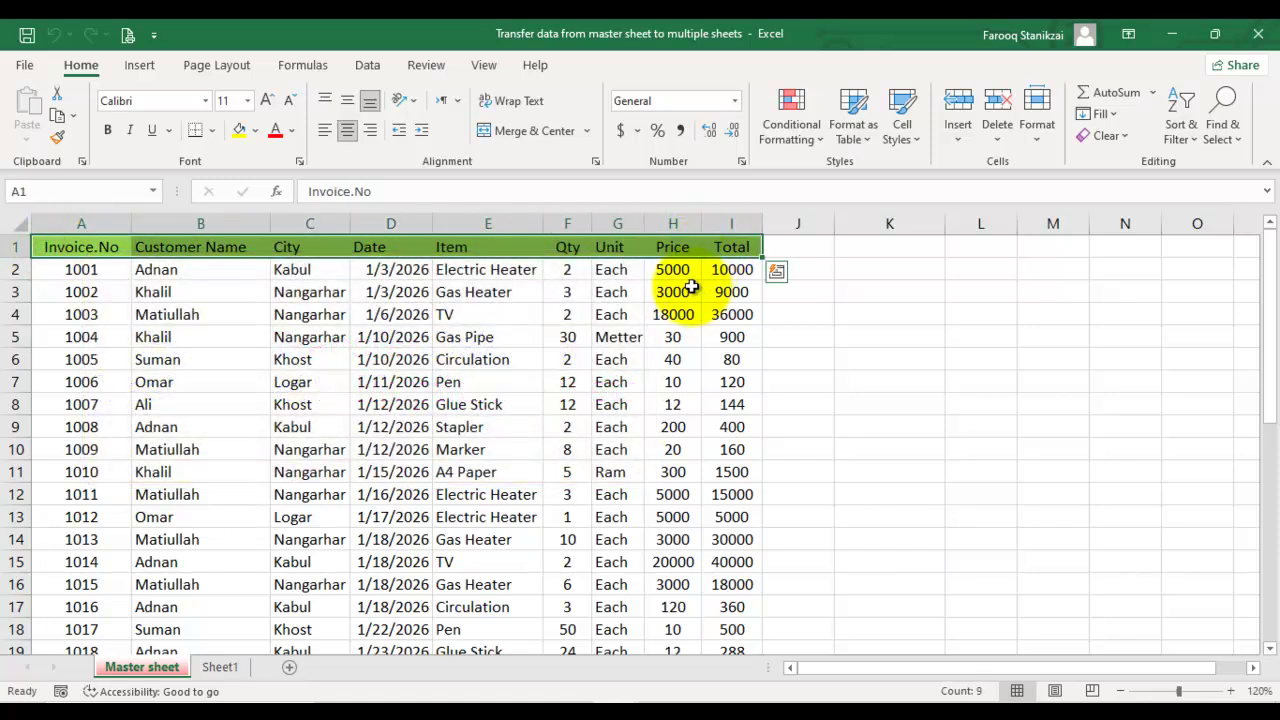
key(ctrl+c)
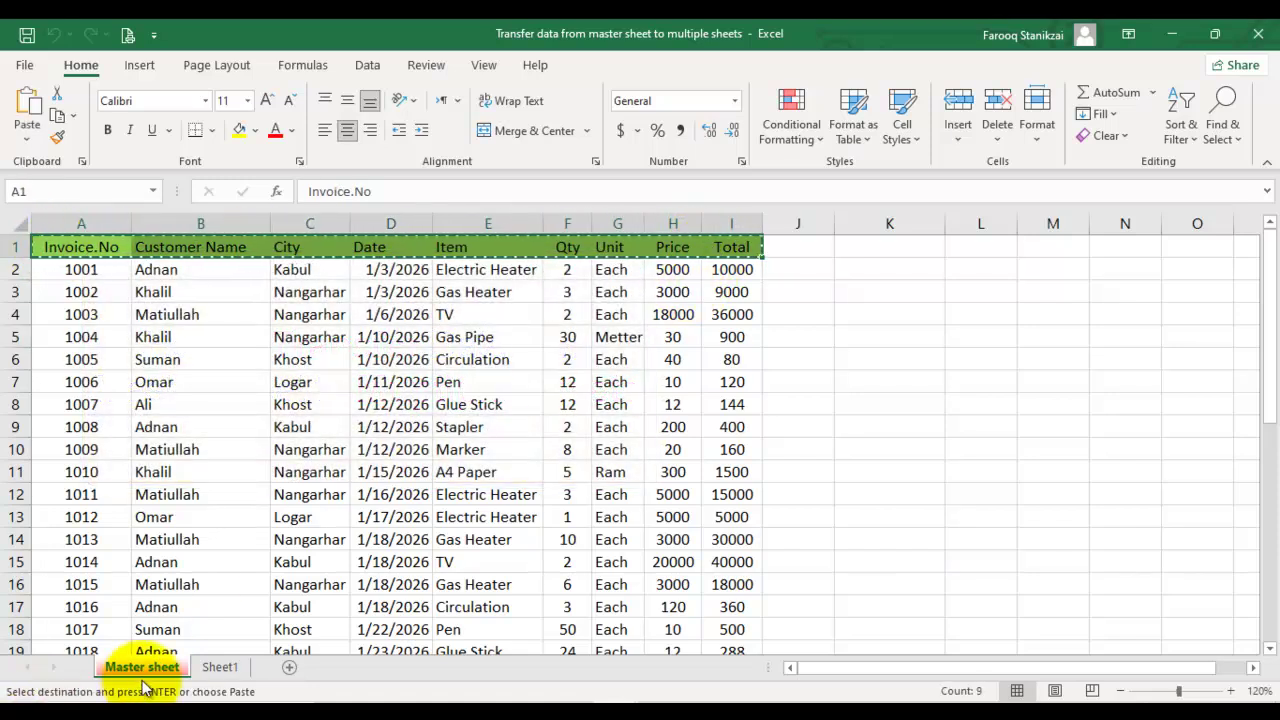
click(216, 667)
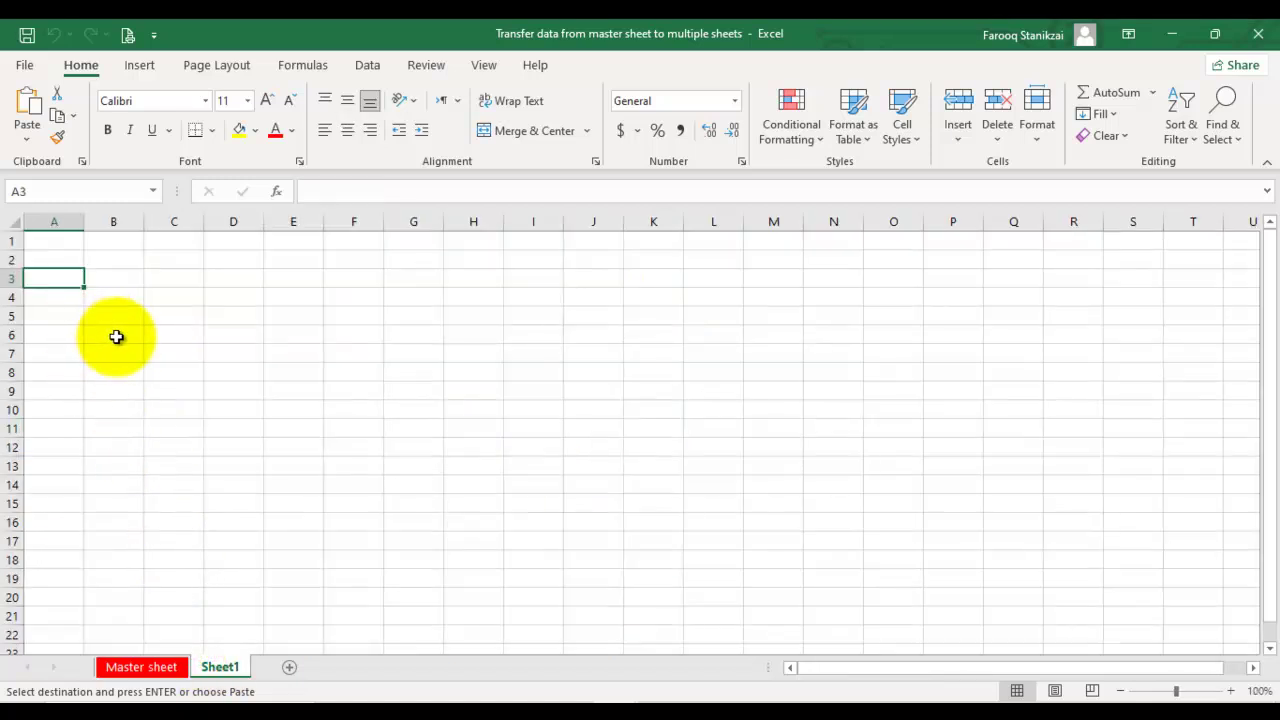
key(ctrl+v)
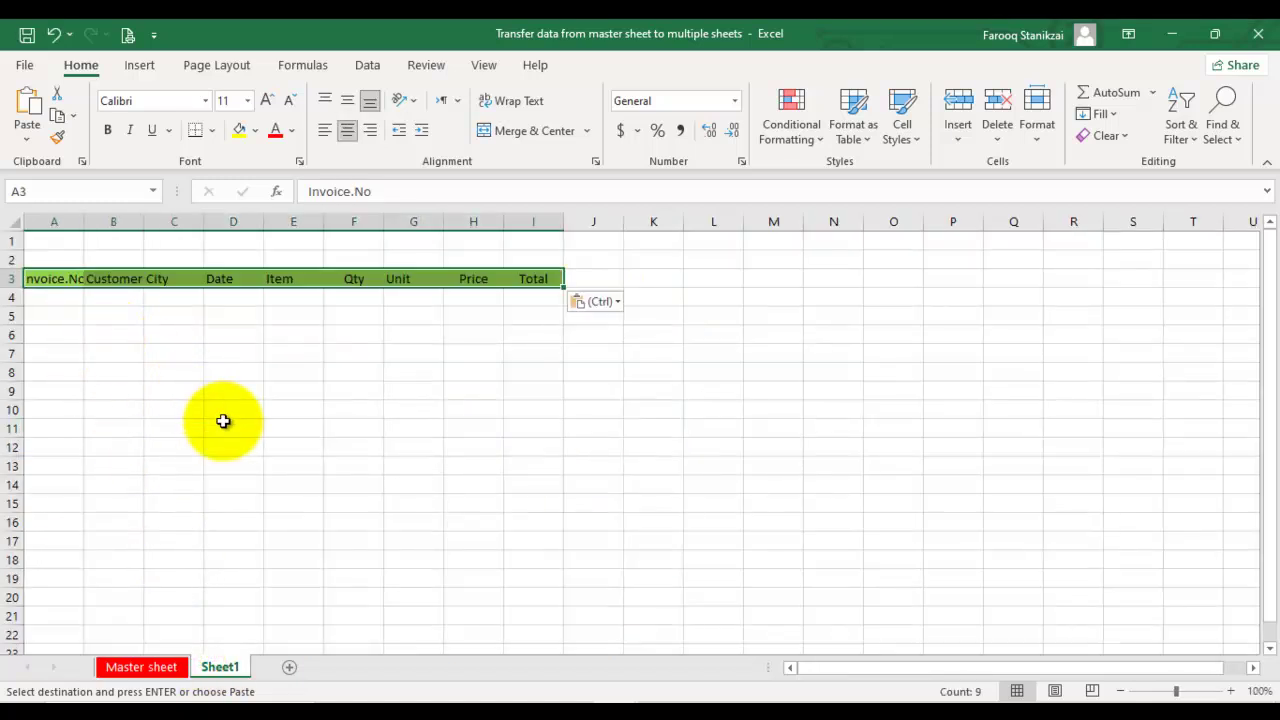
click(233, 429)
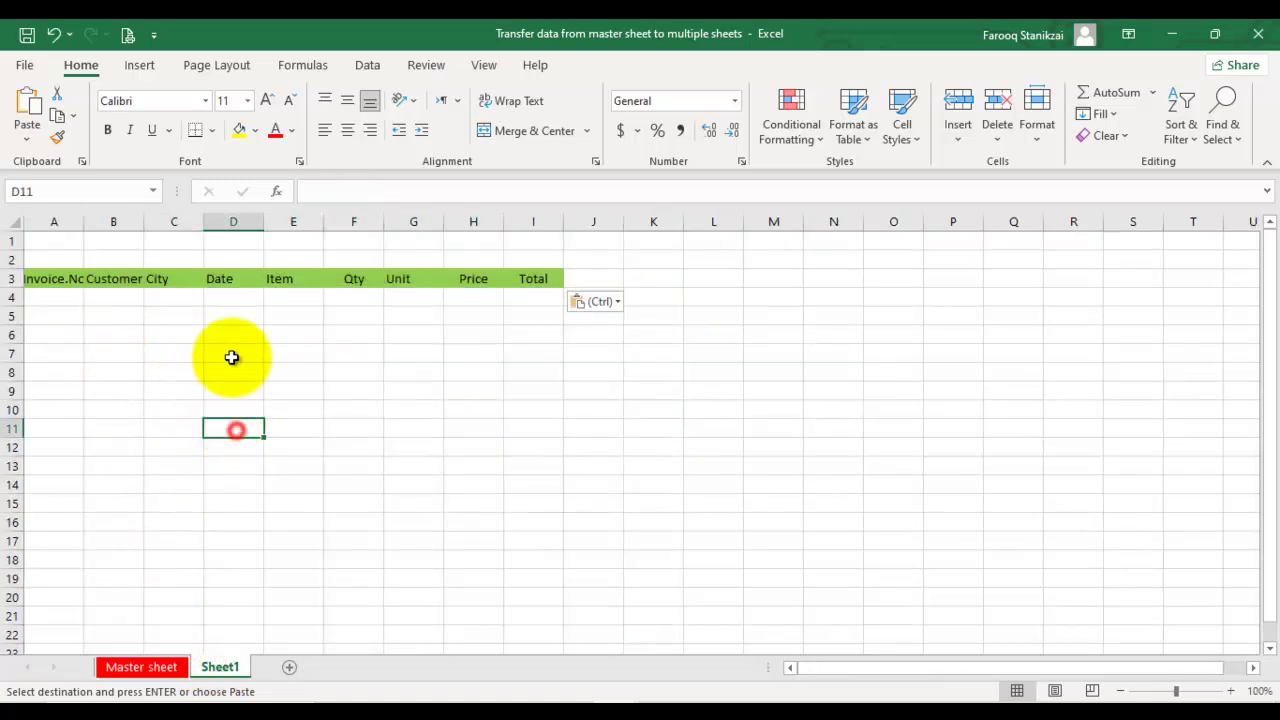
- Select C1:E2 above the headings in Sheet1 and merge the cells across each row
click(184, 240)
drag(198, 251, 274, 250)
click(586, 131)
click(555, 183)
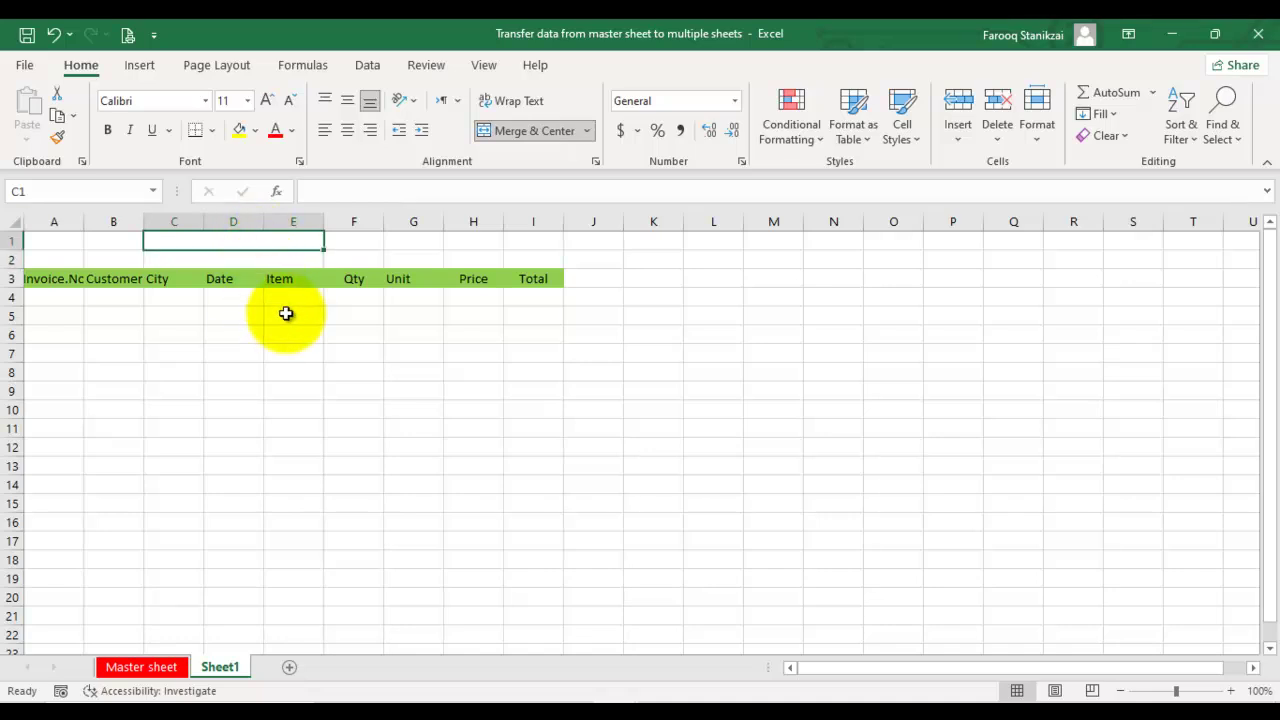
- Fit column B to its heading and copy the Customer Name heading from B3 into the merged cell C1
double_click(144, 221)
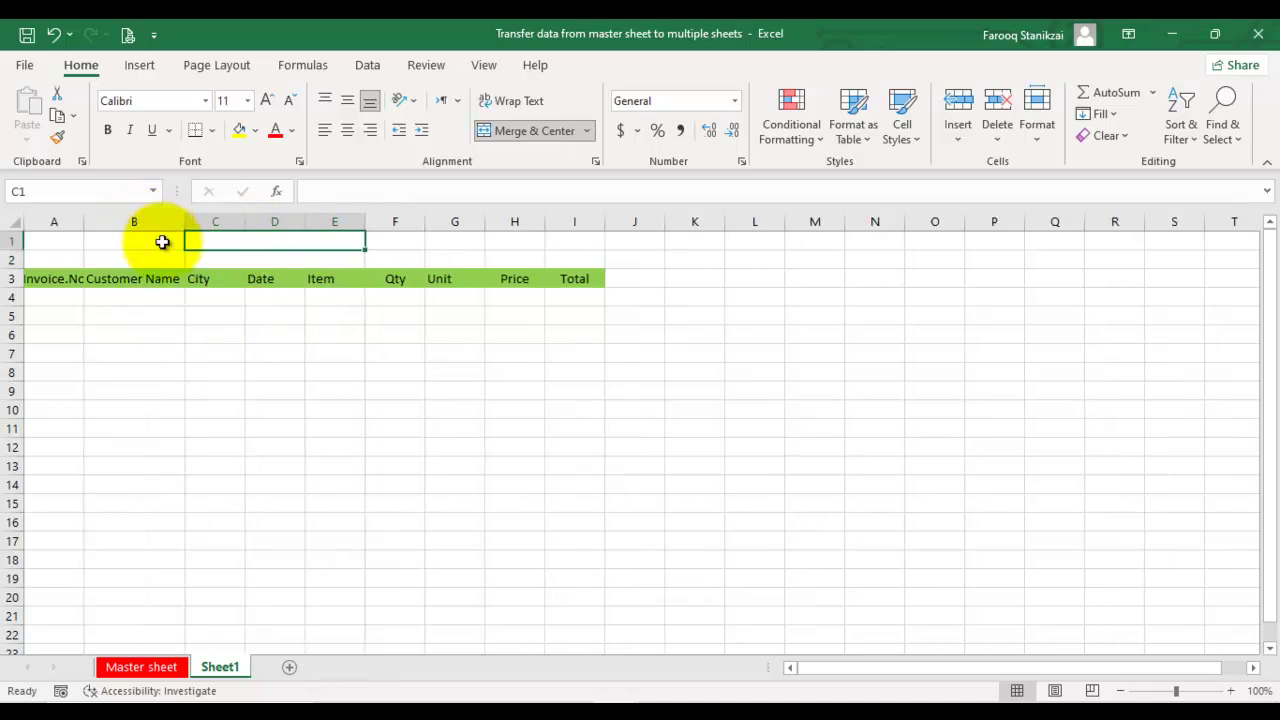
click(128, 279)
key(ctrl+c)
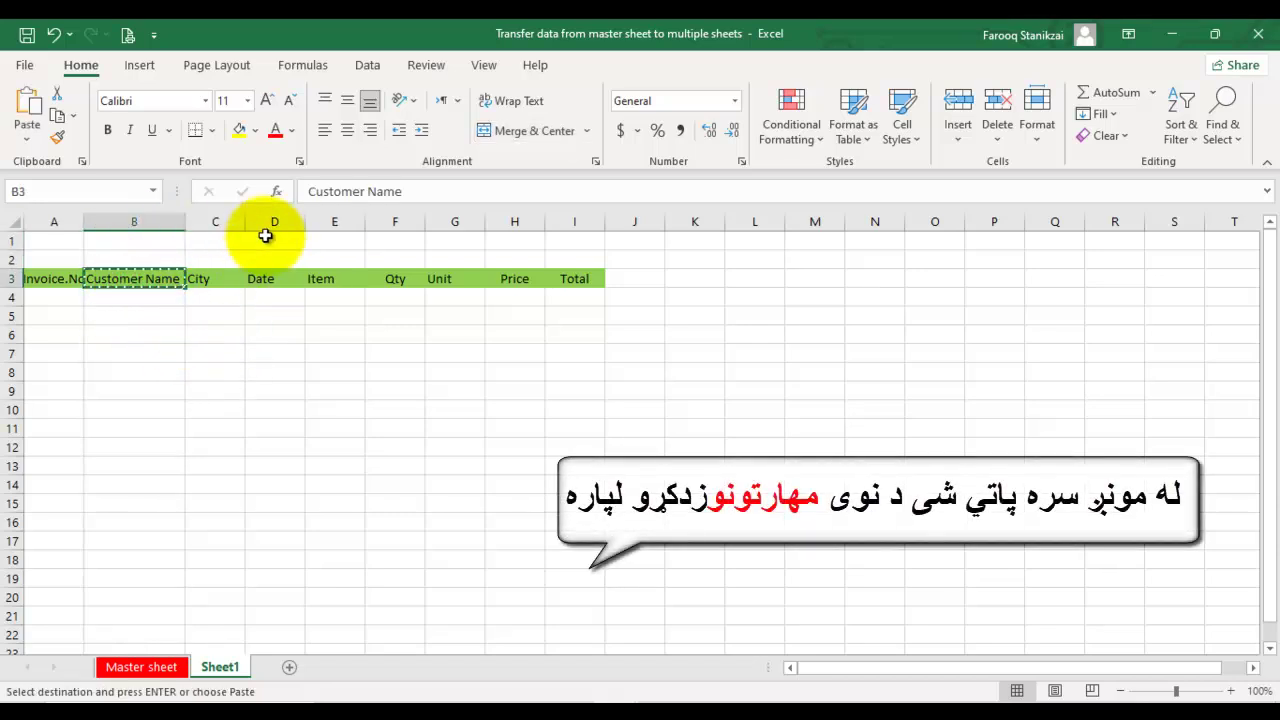
click(265, 240)
key(ctrl+v)
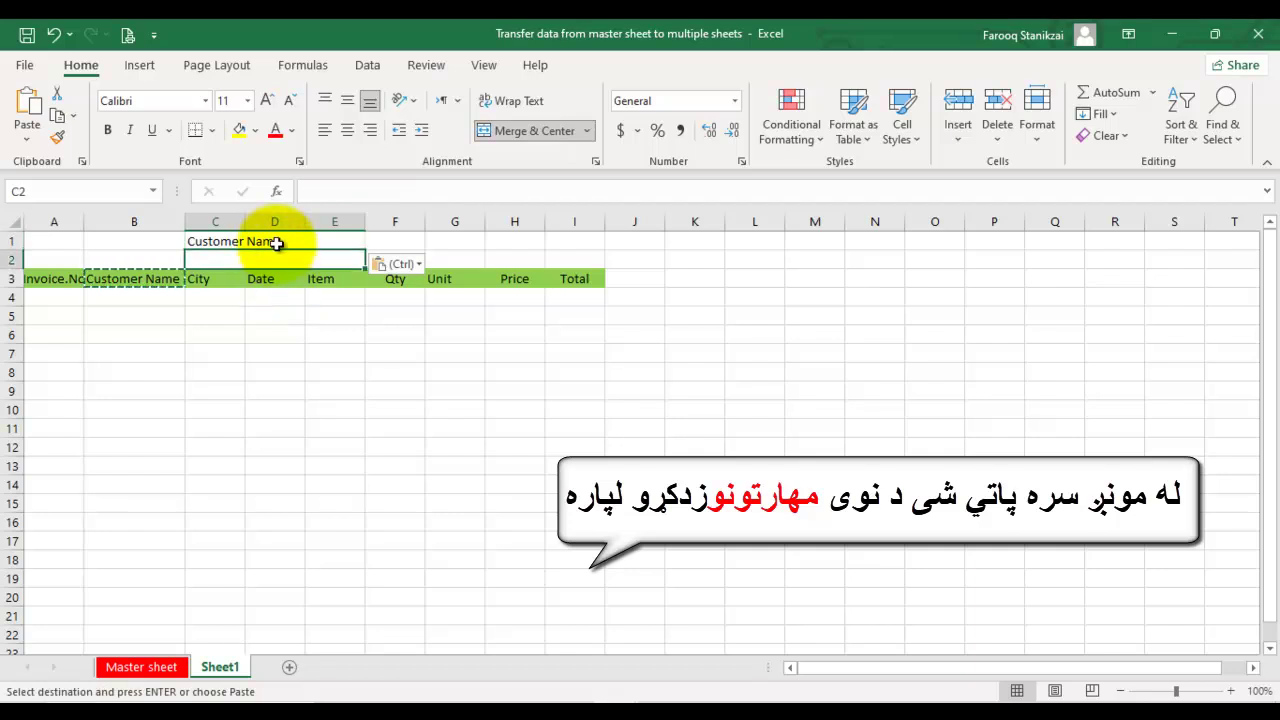
drag(277, 243, 286, 251)
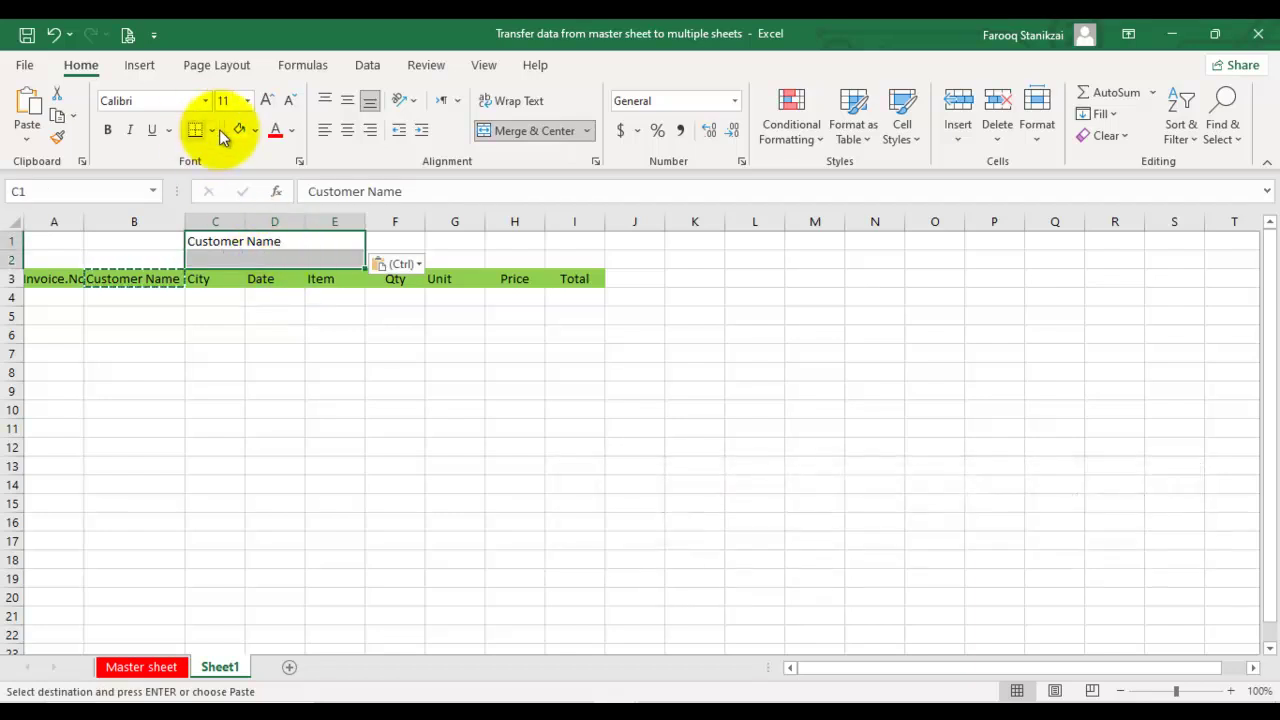
click(254, 132)
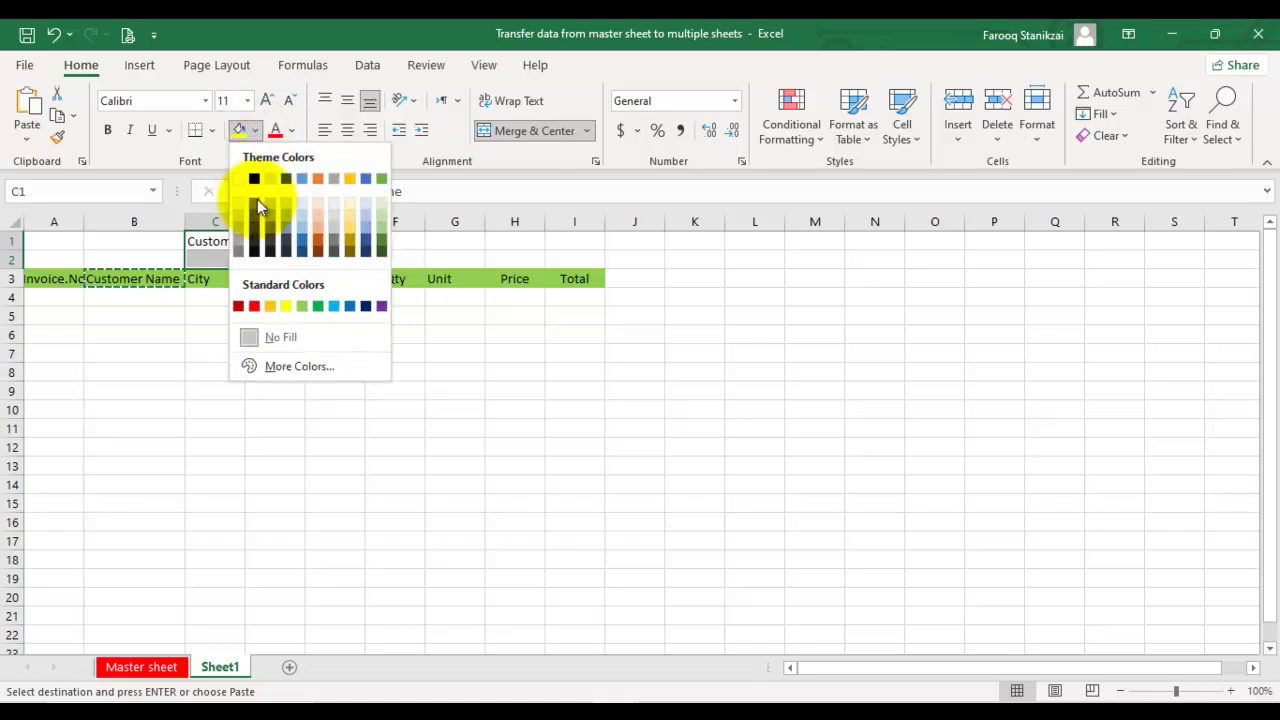
click(160, 320)
- Make the Customer Name cell C1 bold and centered with a yellow fill
click(233, 241)
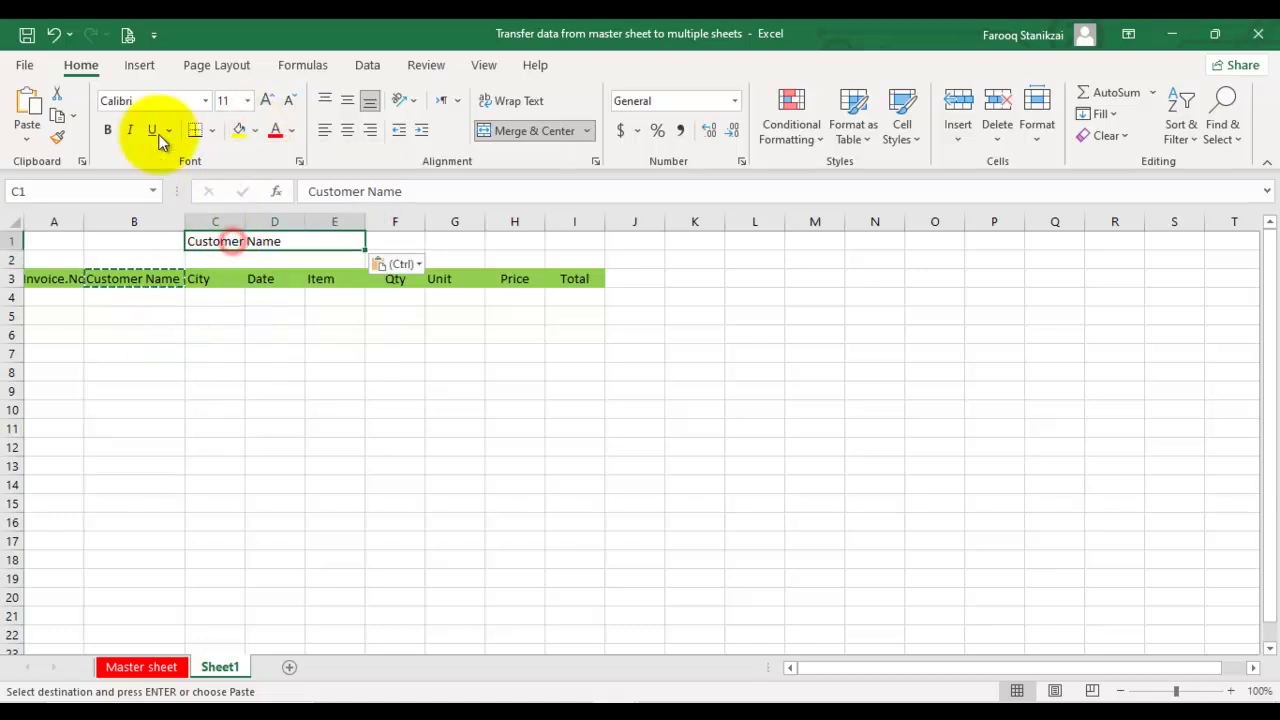
click(107, 130)
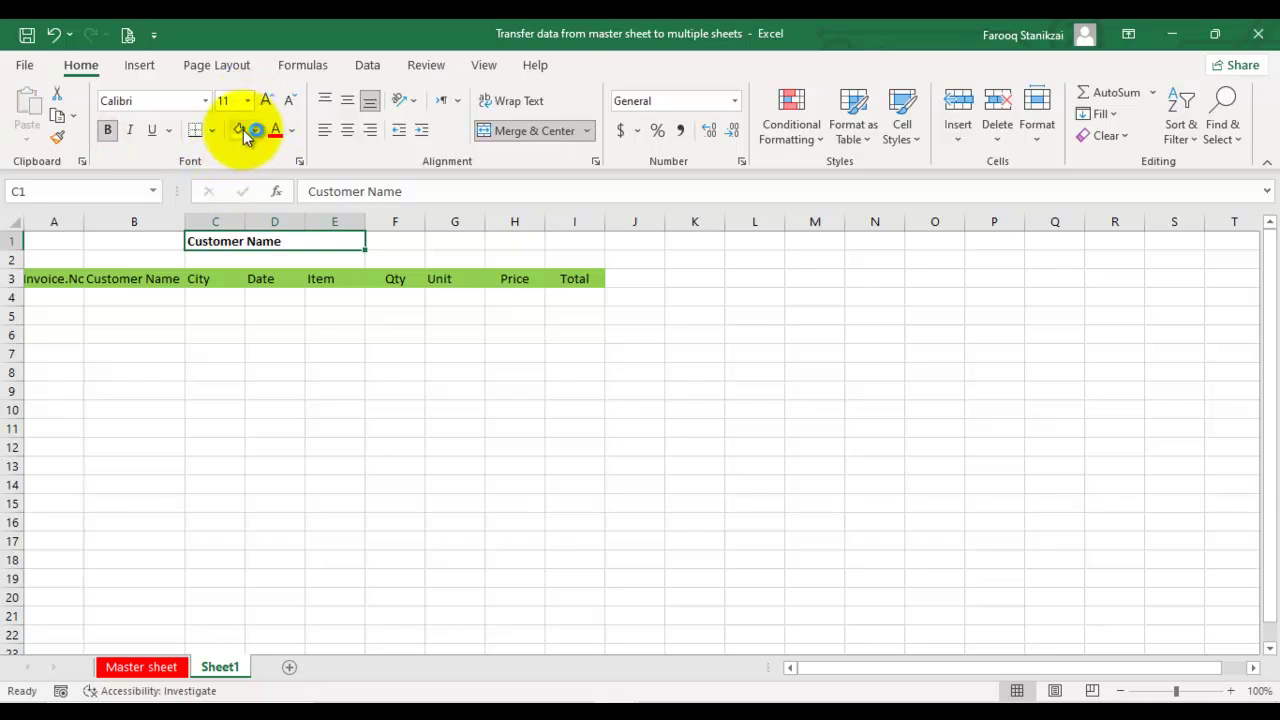
click(347, 130)
- Fill the empty merged cell C2 below Customer Name with light gray
click(288, 256)
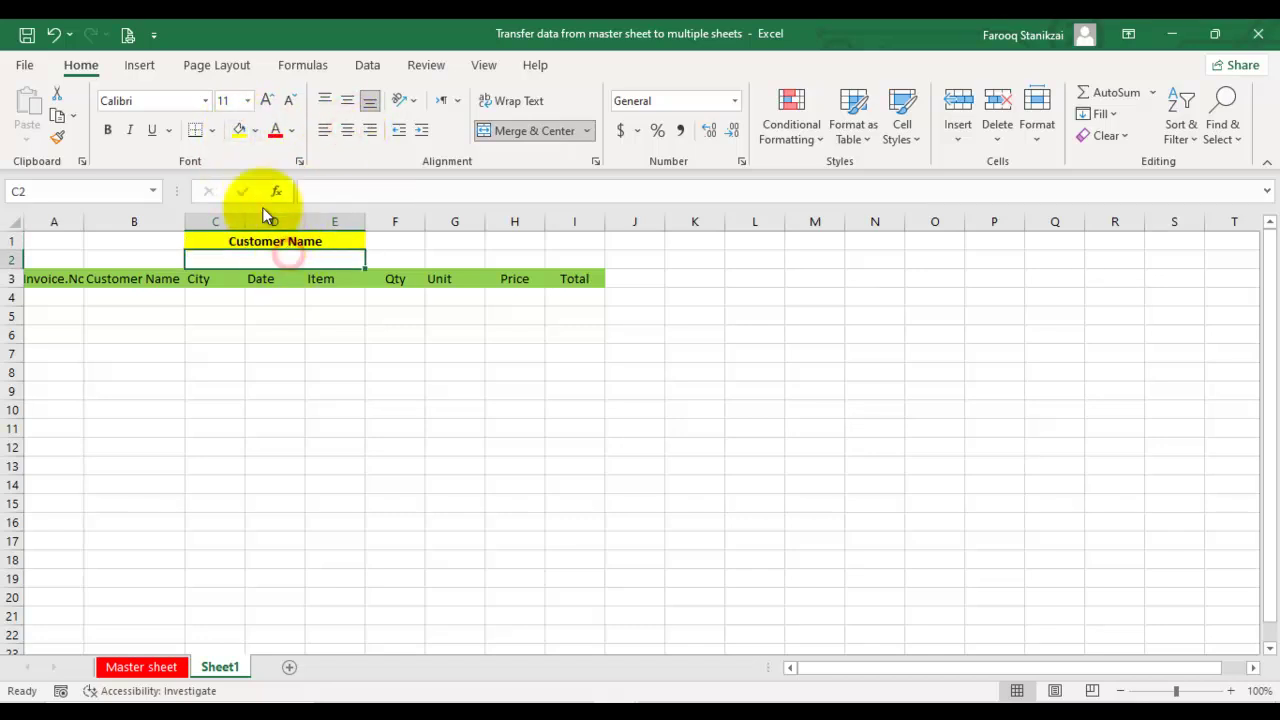
click(256, 136)
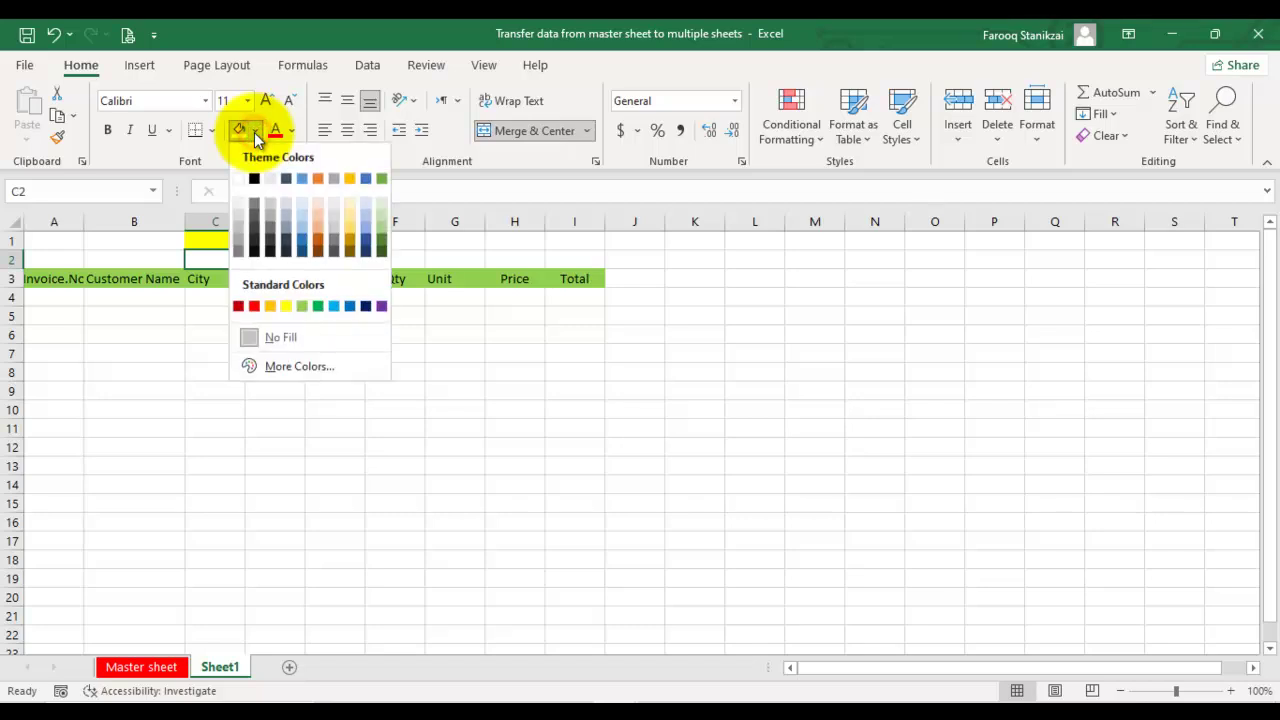
click(241, 221)
click(290, 351)
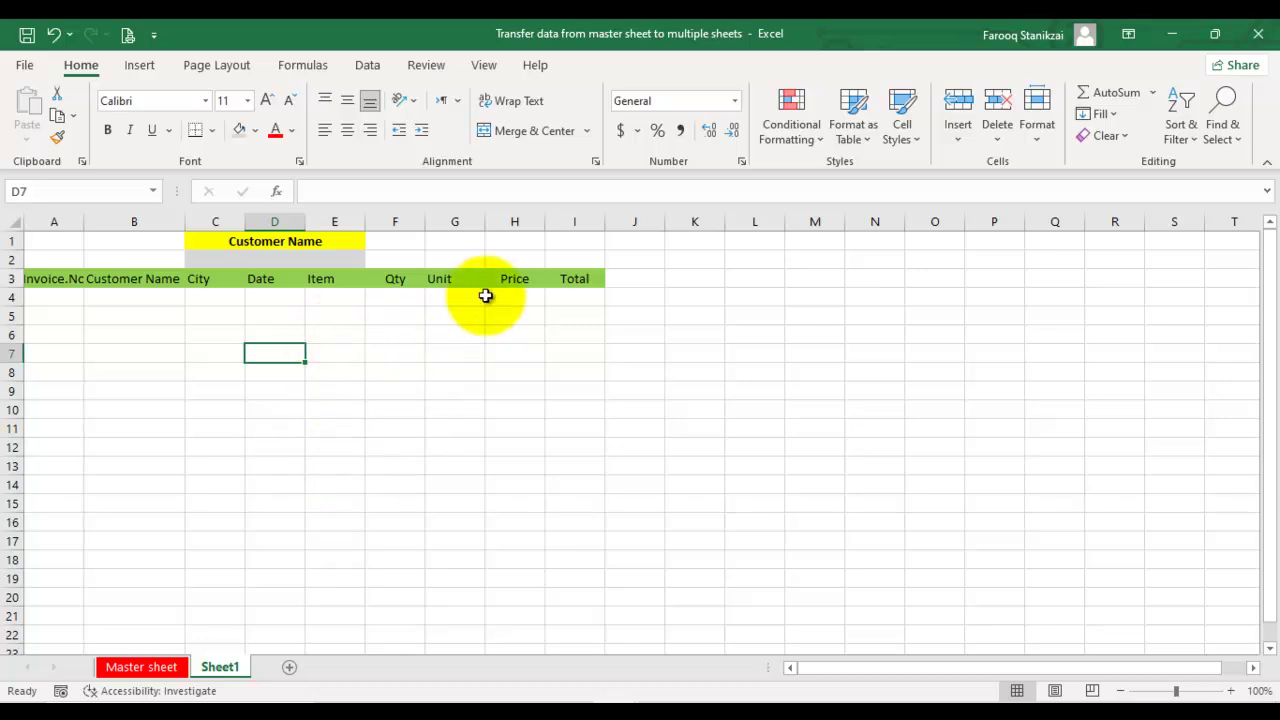
- Make the headings in A3:I3 bold and increase their font size to 14
drag(547, 279, 74, 280)
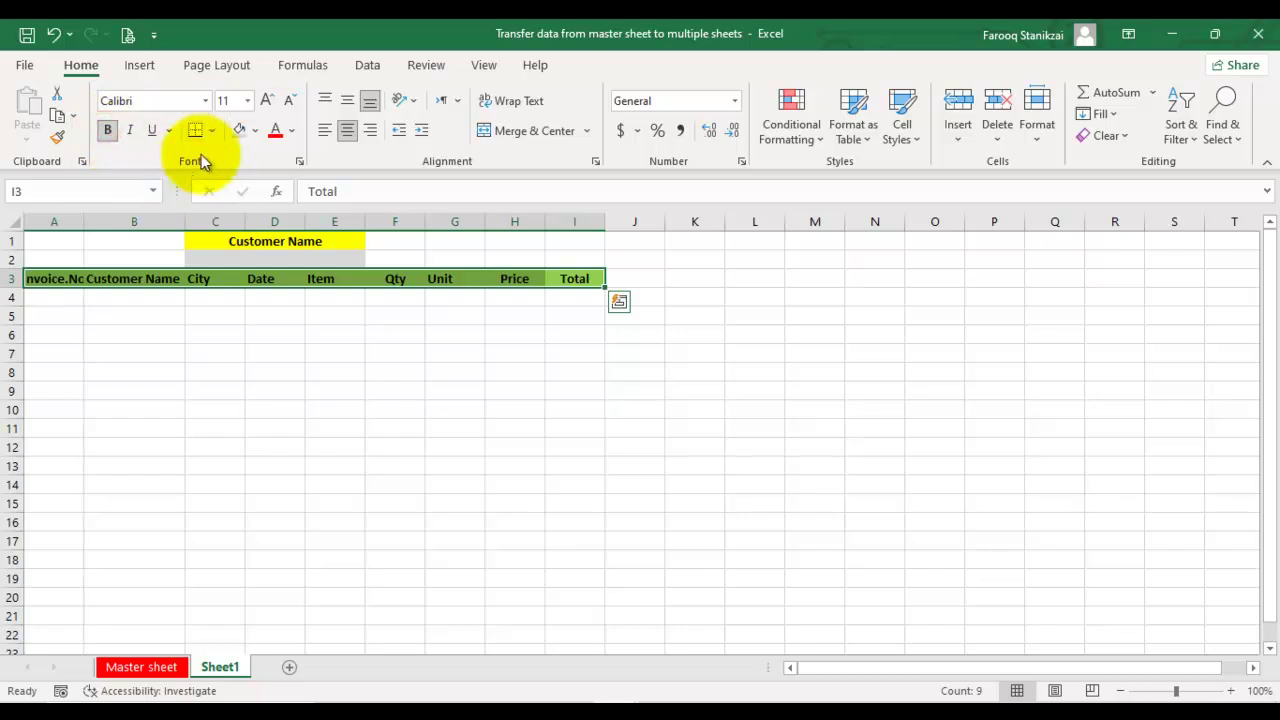
click(268, 99)
click(268, 99)
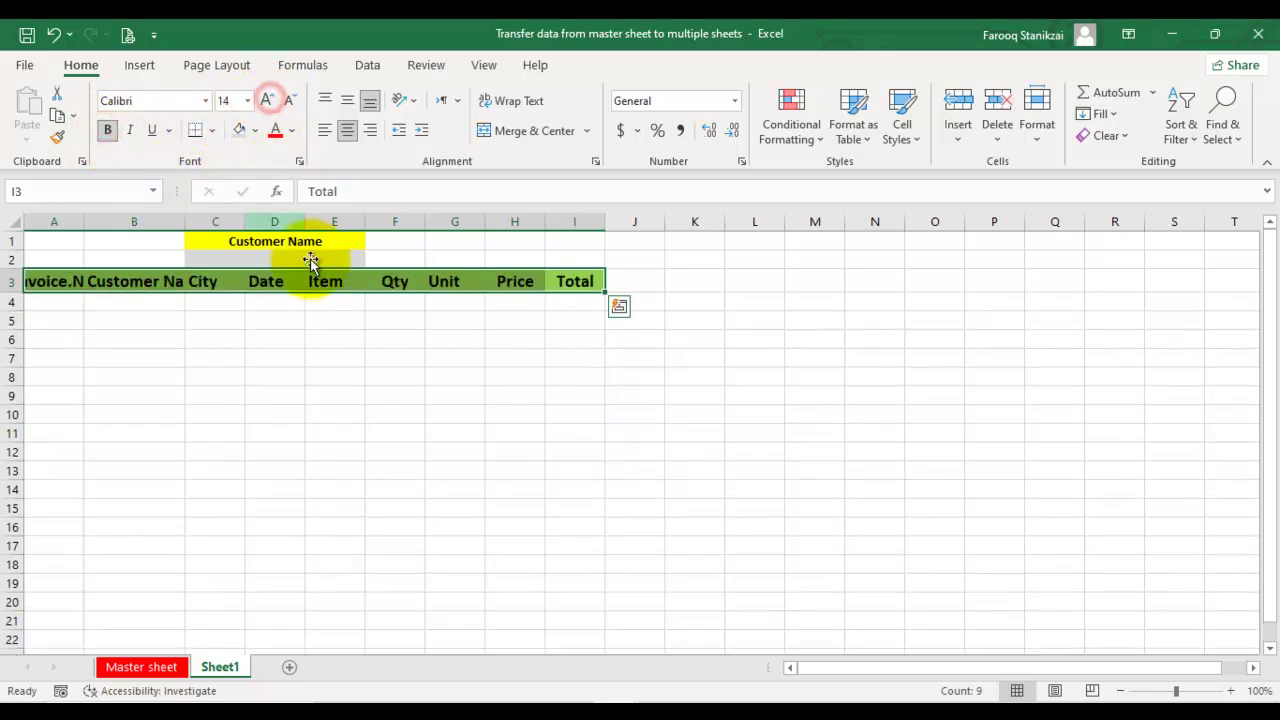
- Increase the font of the merged Customer Name area C1:E2 by two size steps
drag(305, 243, 303, 259)
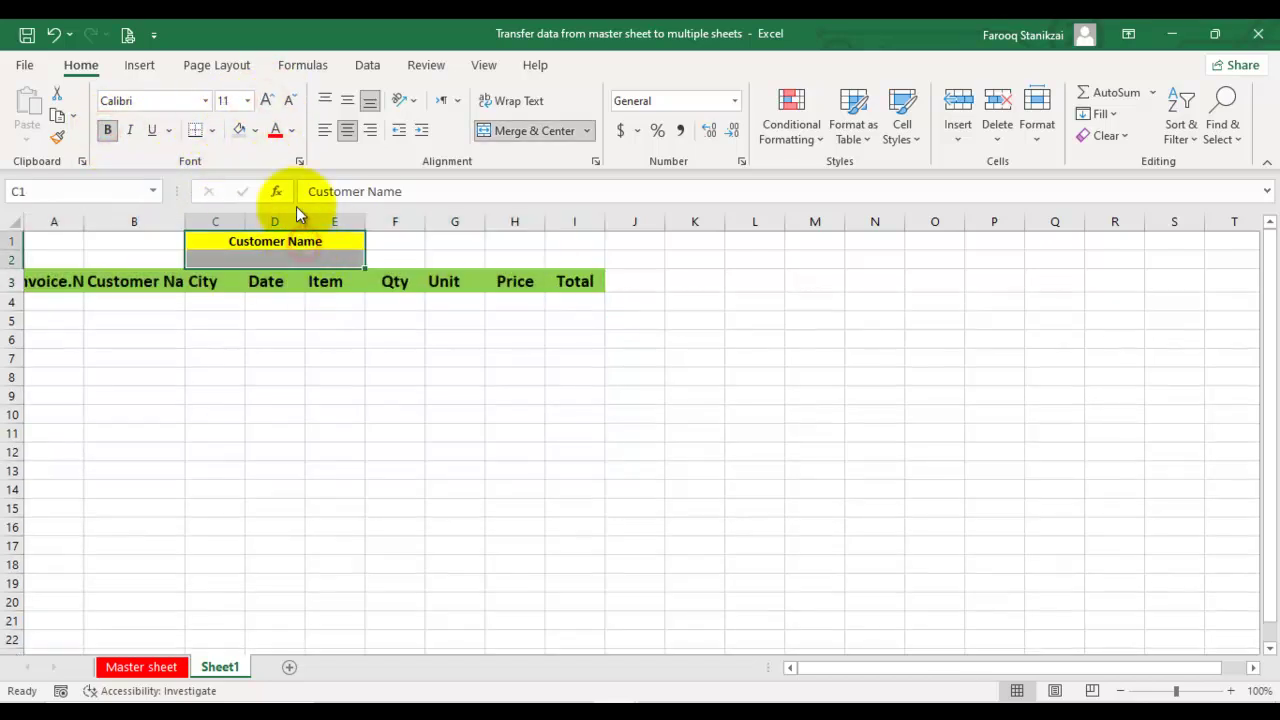
click(268, 99)
click(268, 99)
click(263, 423)
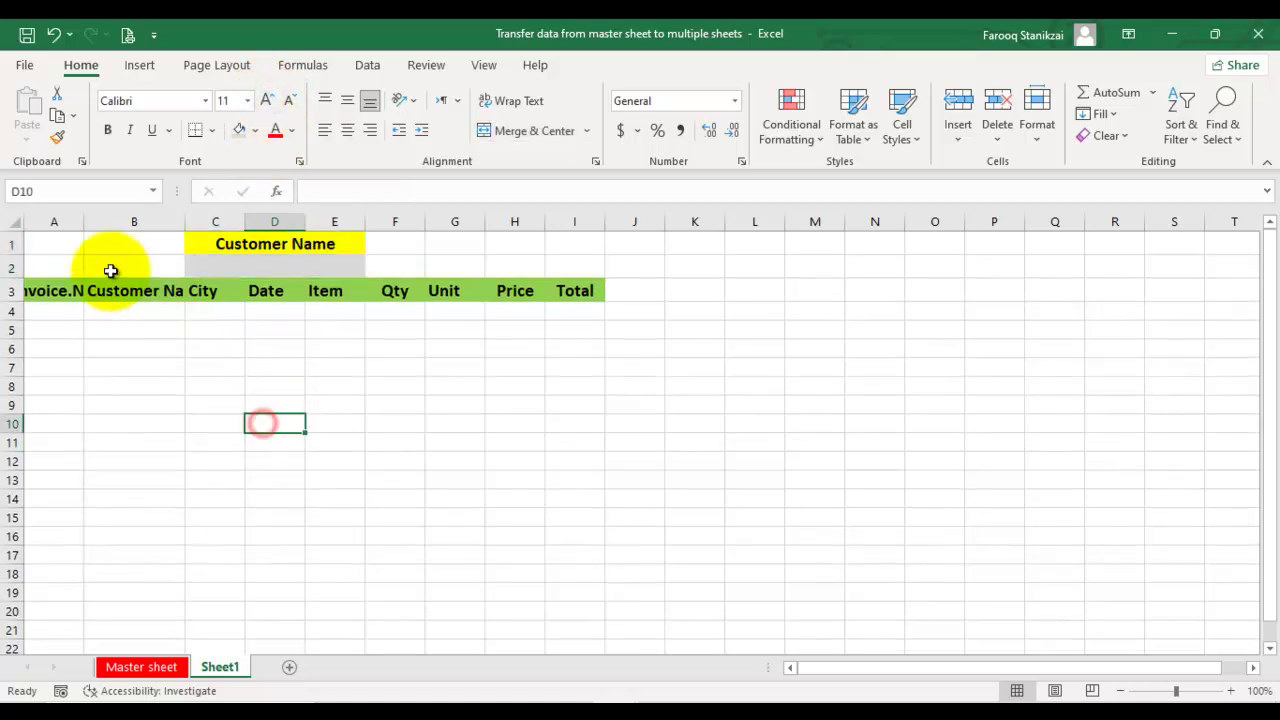
- Widen column A to make room for the enlarged Invoice.No heading
drag(83, 224, 101, 223)
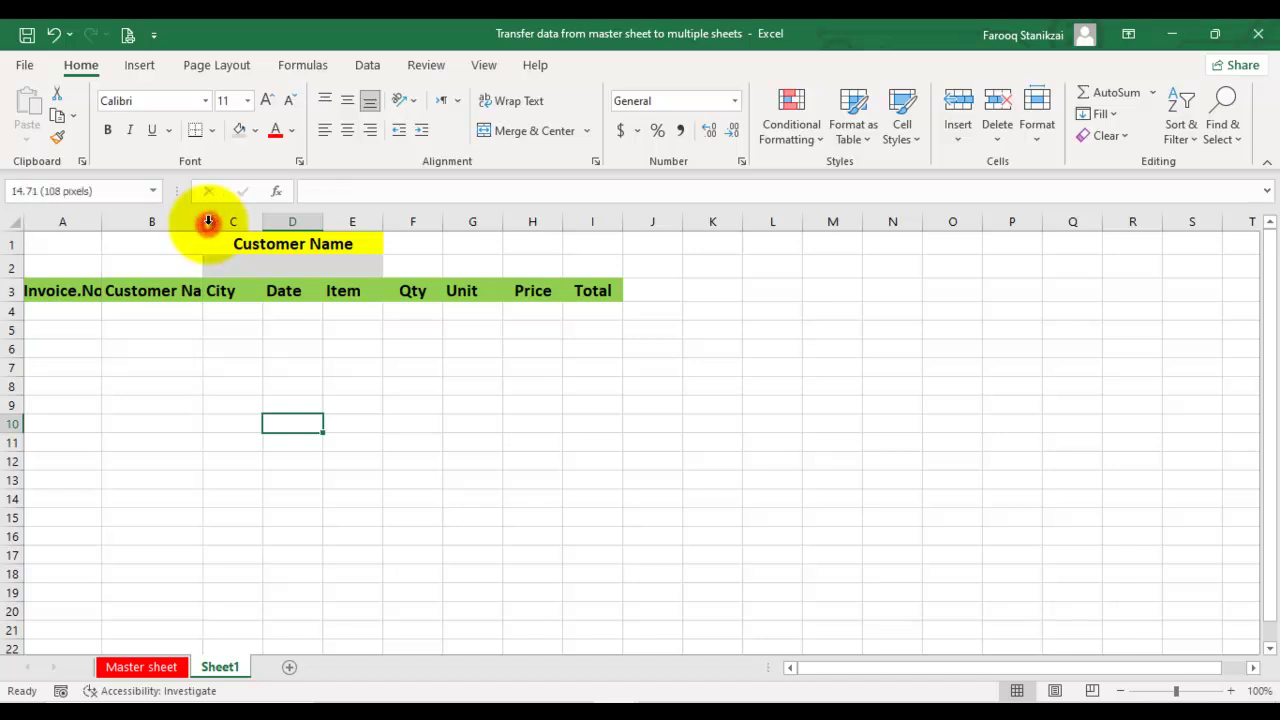
- Widen columns A through I on Sheet1 so the invoice headers in row 3 fit fully
double_click(204, 221)
drag(295, 223, 522, 224)
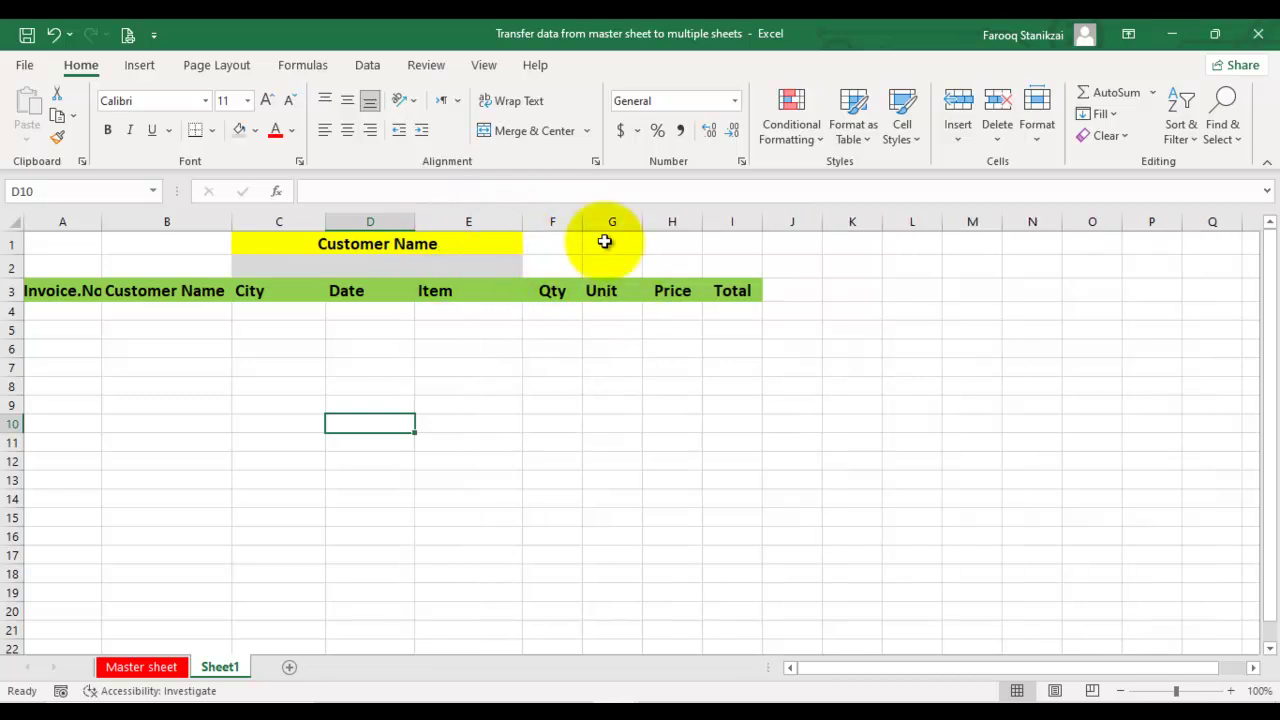
drag(765, 231, 810, 236)
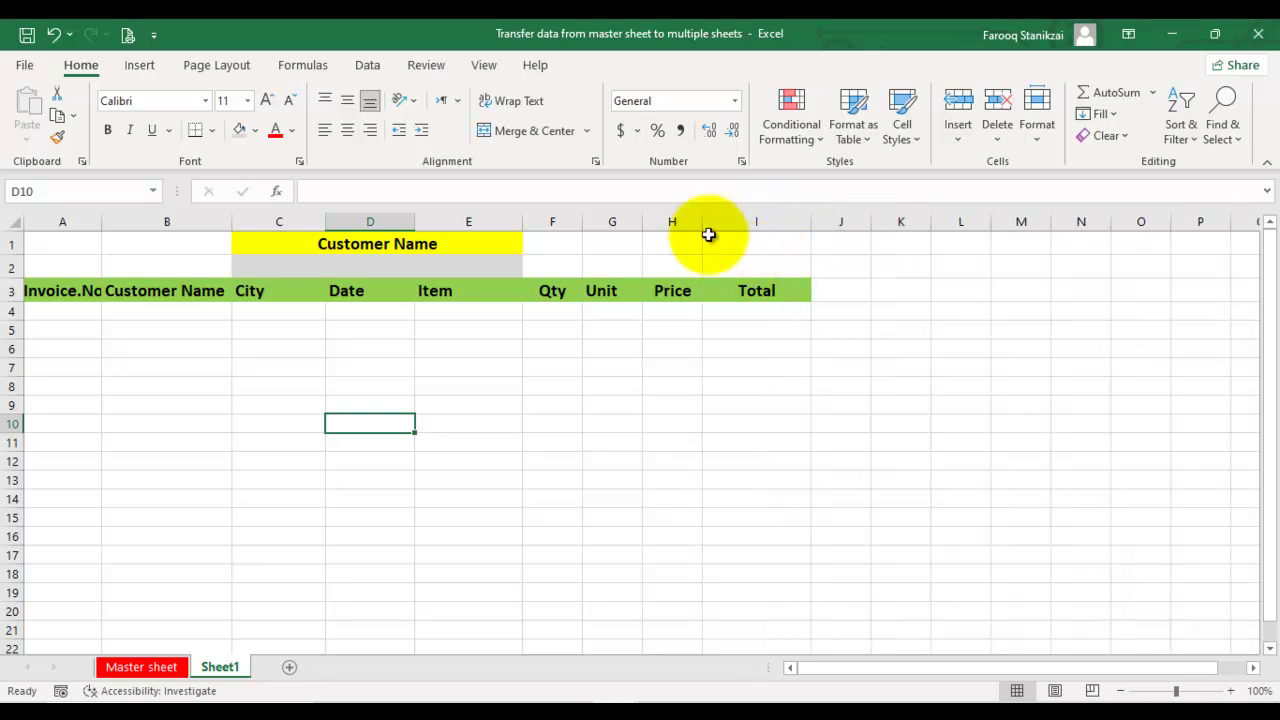
drag(703, 229, 594, 231)
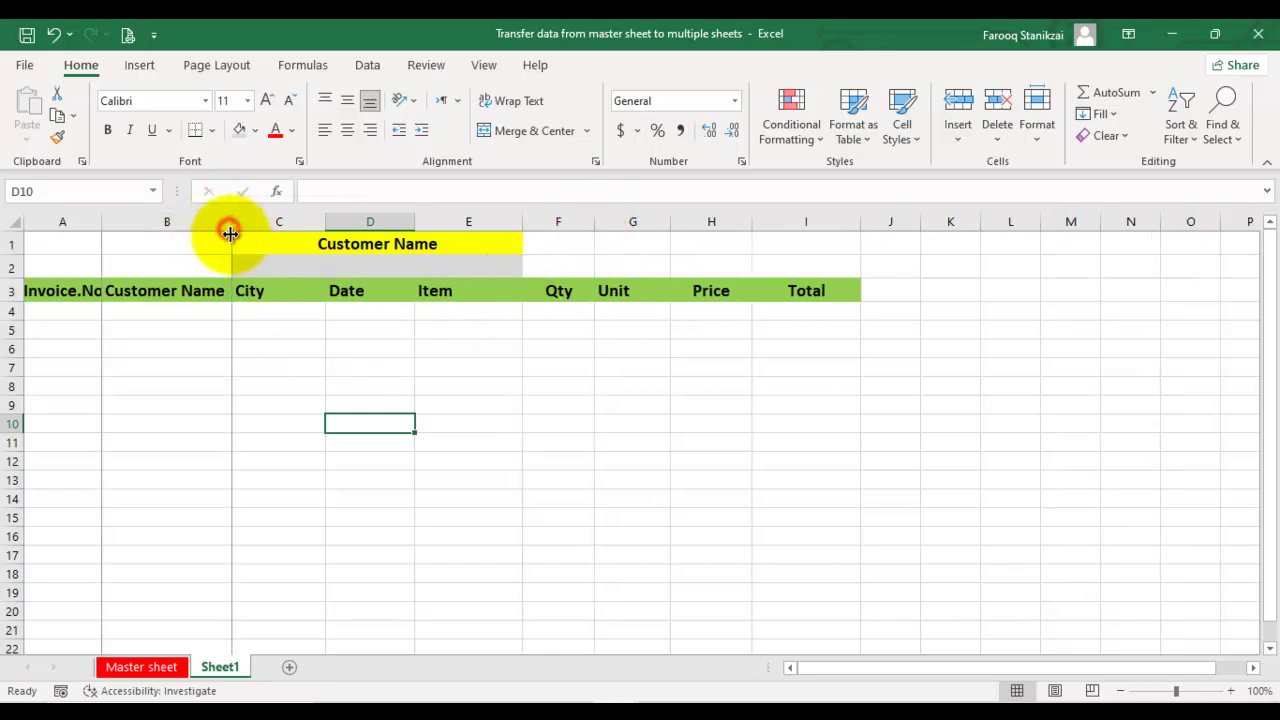
drag(232, 229, 244, 229)
drag(102, 222, 113, 223)
click(226, 380)
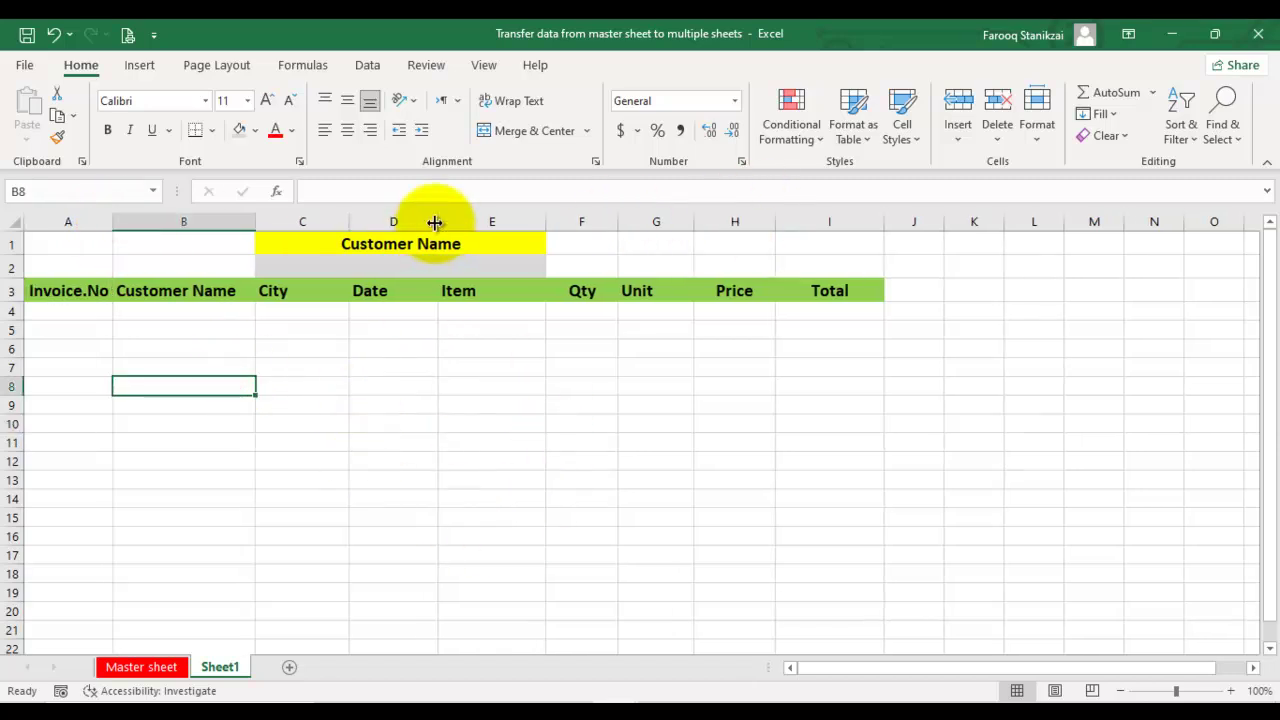
click(437, 266)
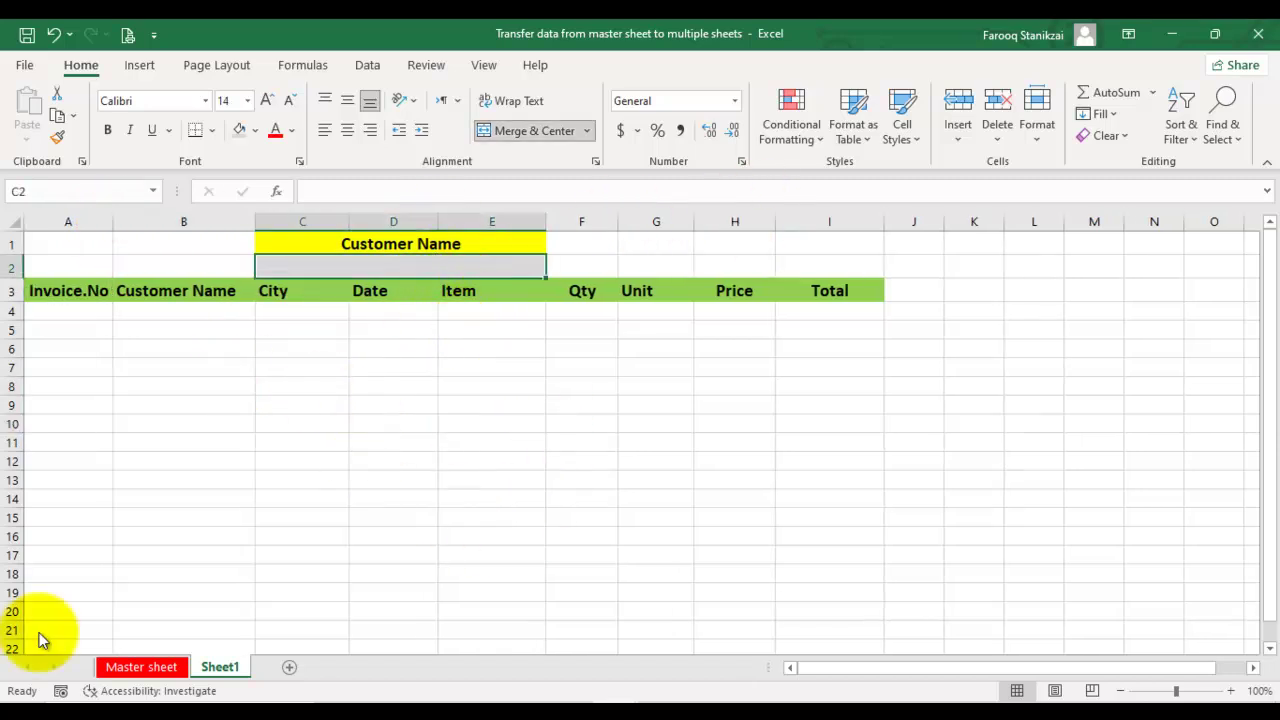
- Copy the customer names in B2:B24 of the Master sheet into column K, starting at K1
click(118, 667)
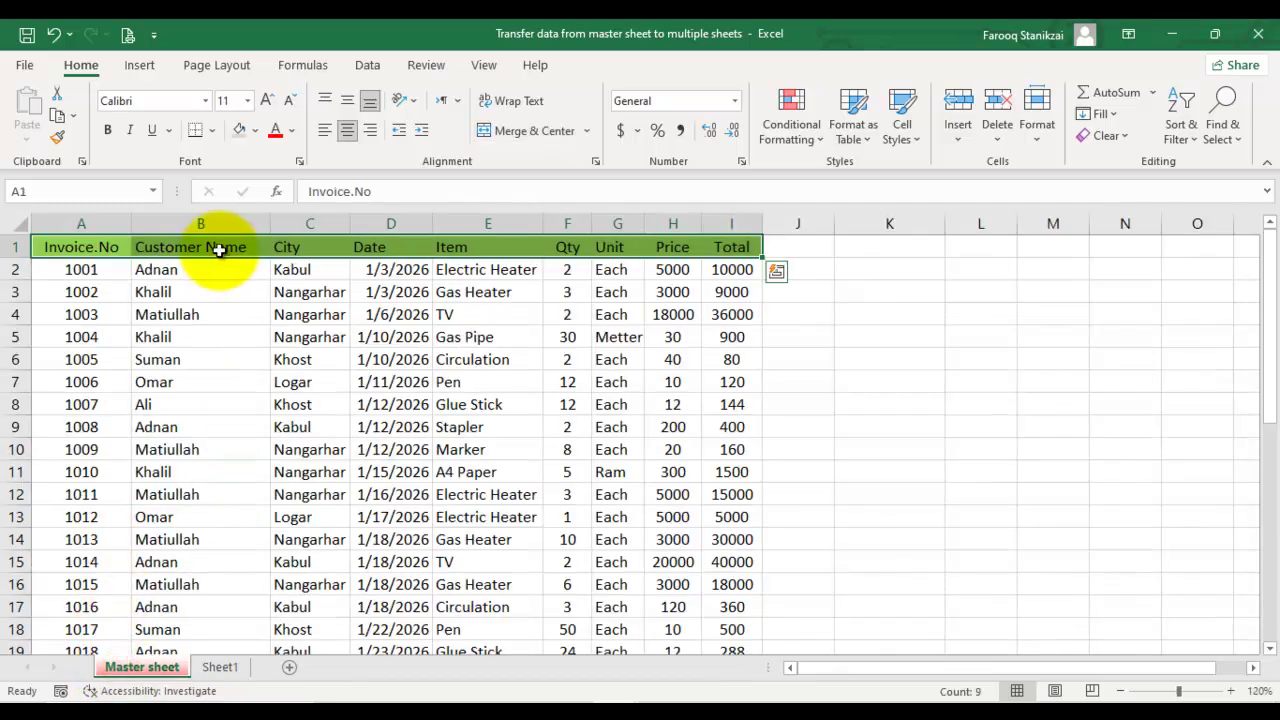
click(200, 310)
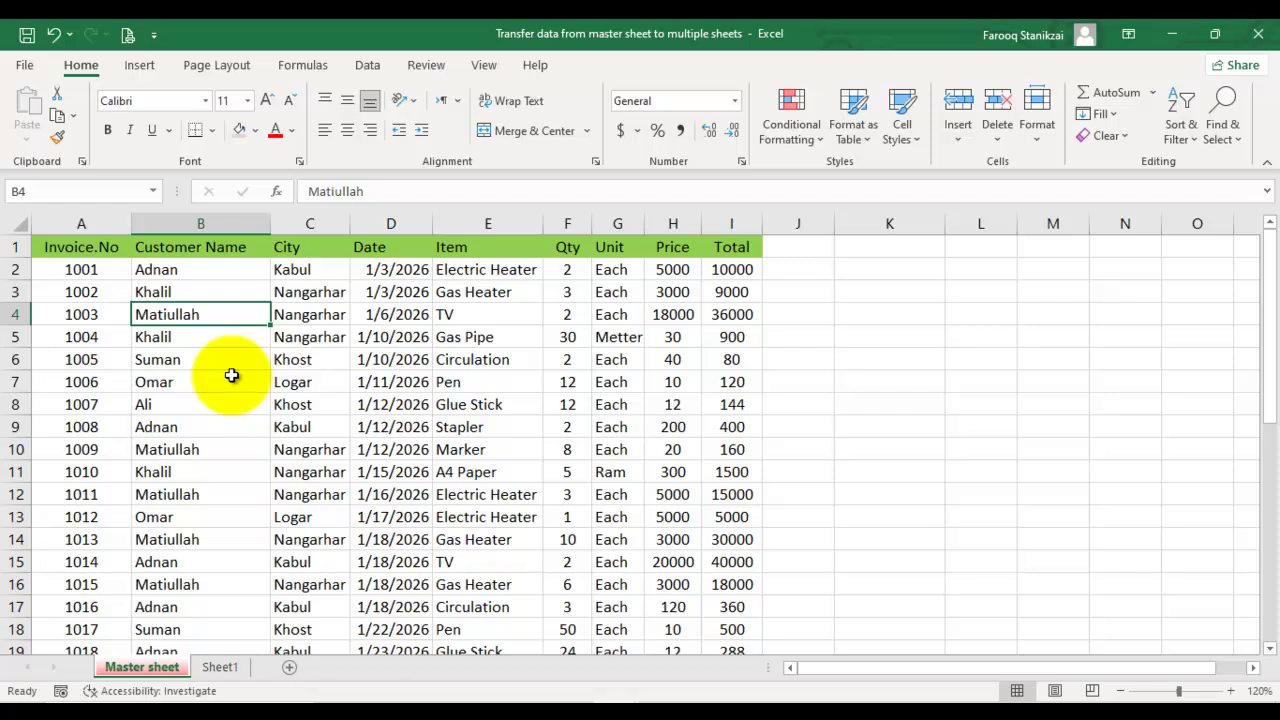
click(172, 269)
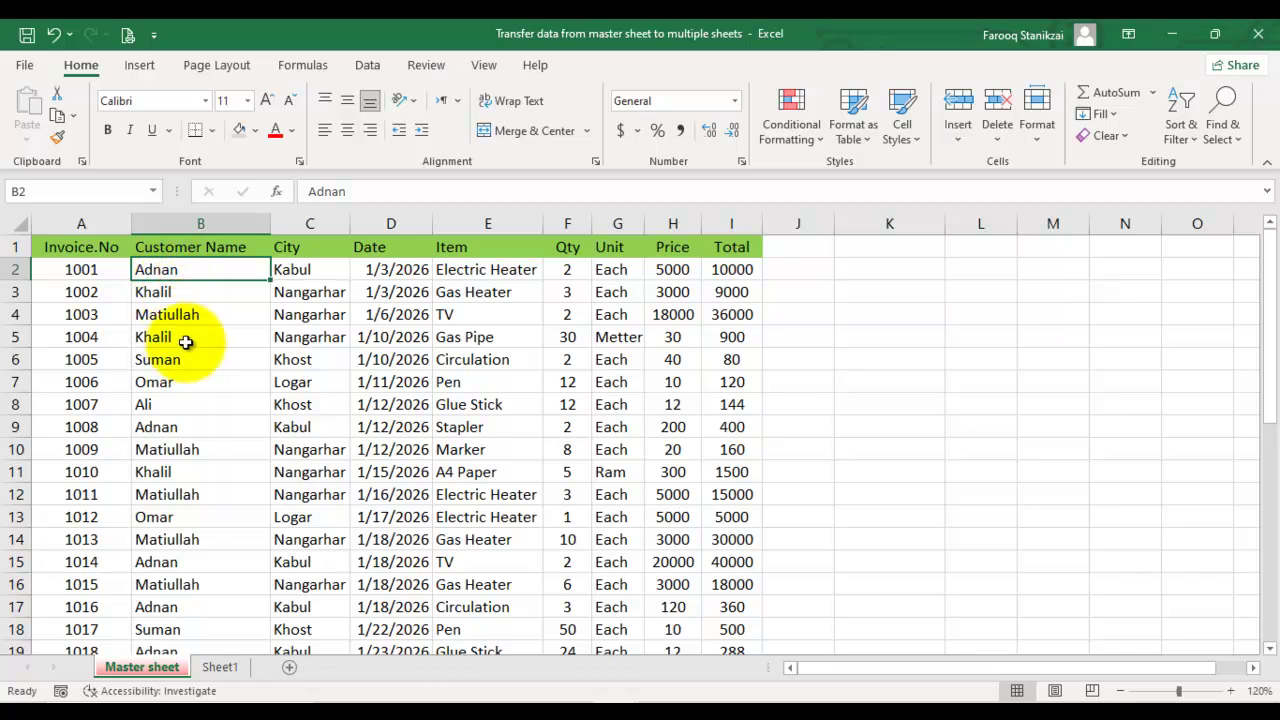
key(ctrl+shift+Down)
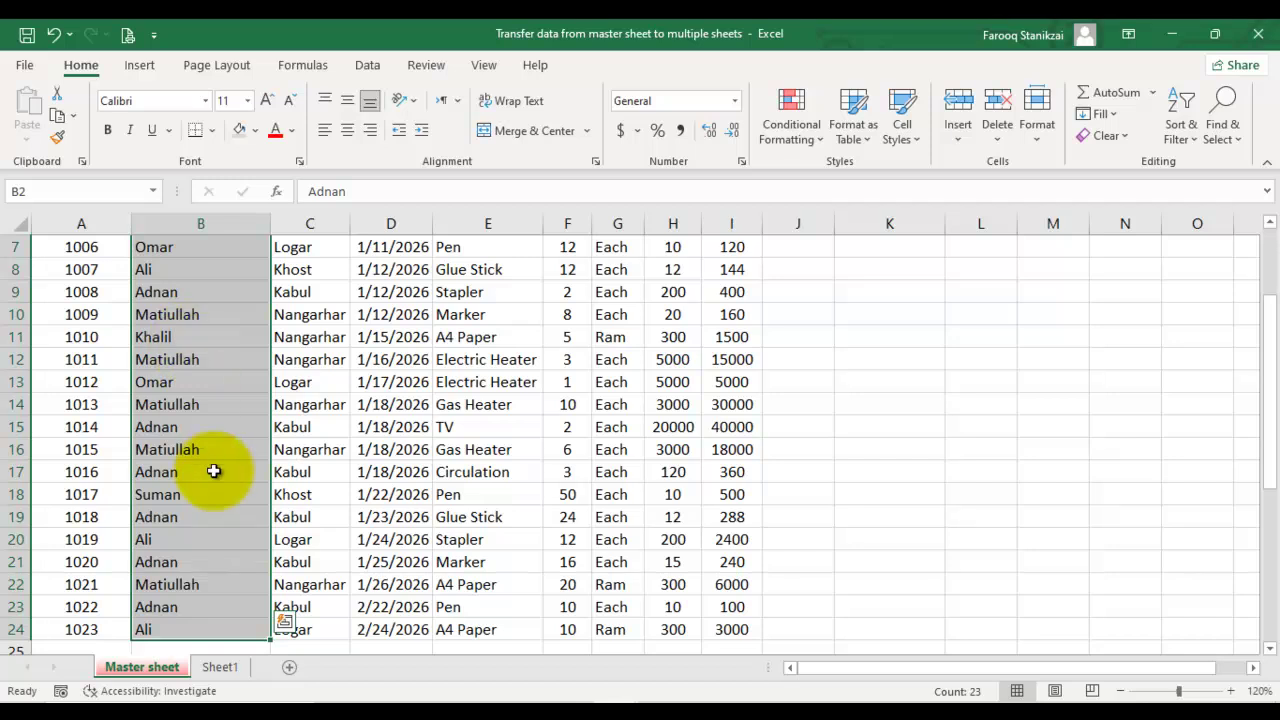
key(ctrl+q)
scroll(206, 320, up, 2)
click(217, 305)
drag(194, 270, 161, 613)
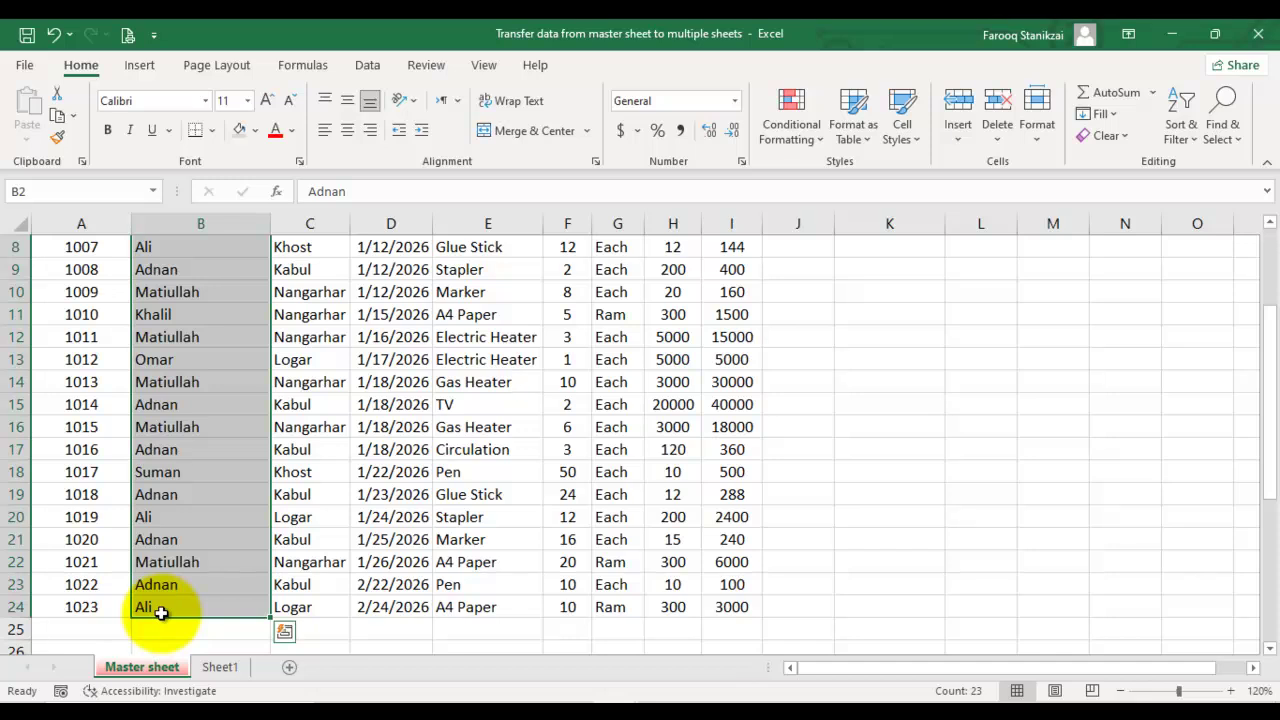
key(ctrl+c)
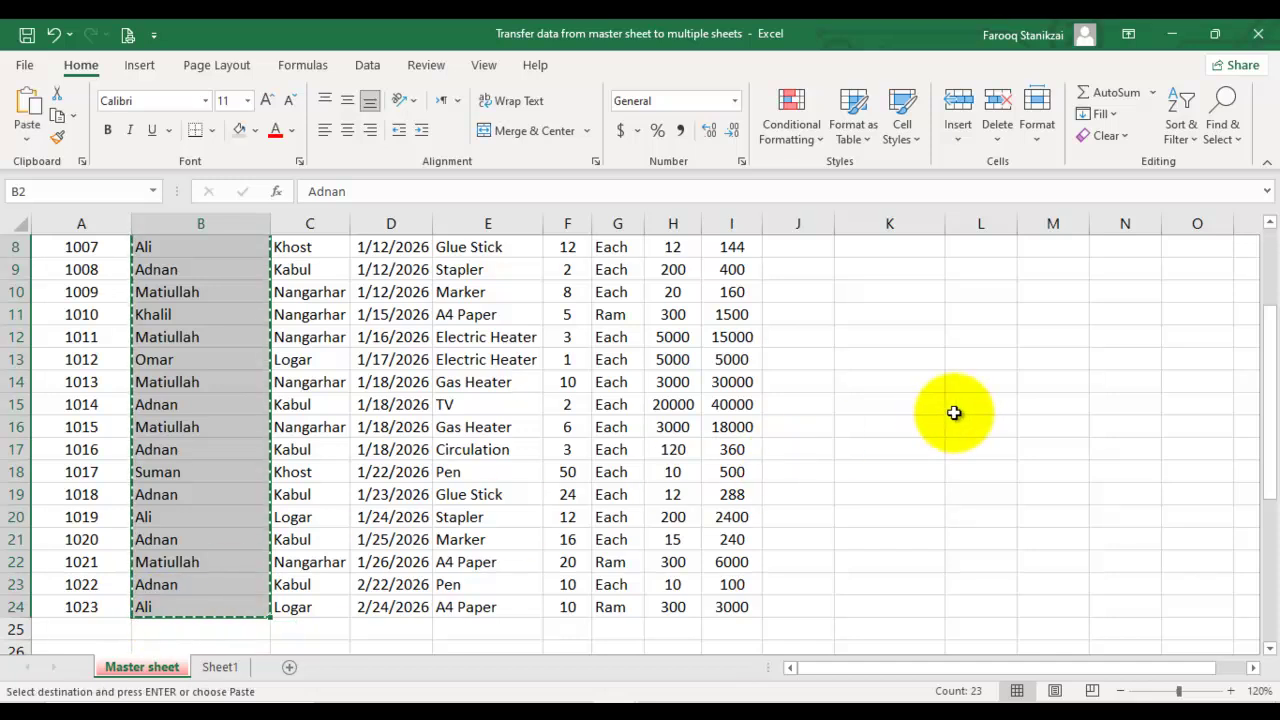
scroll(971, 310, up, 3)
click(900, 252)
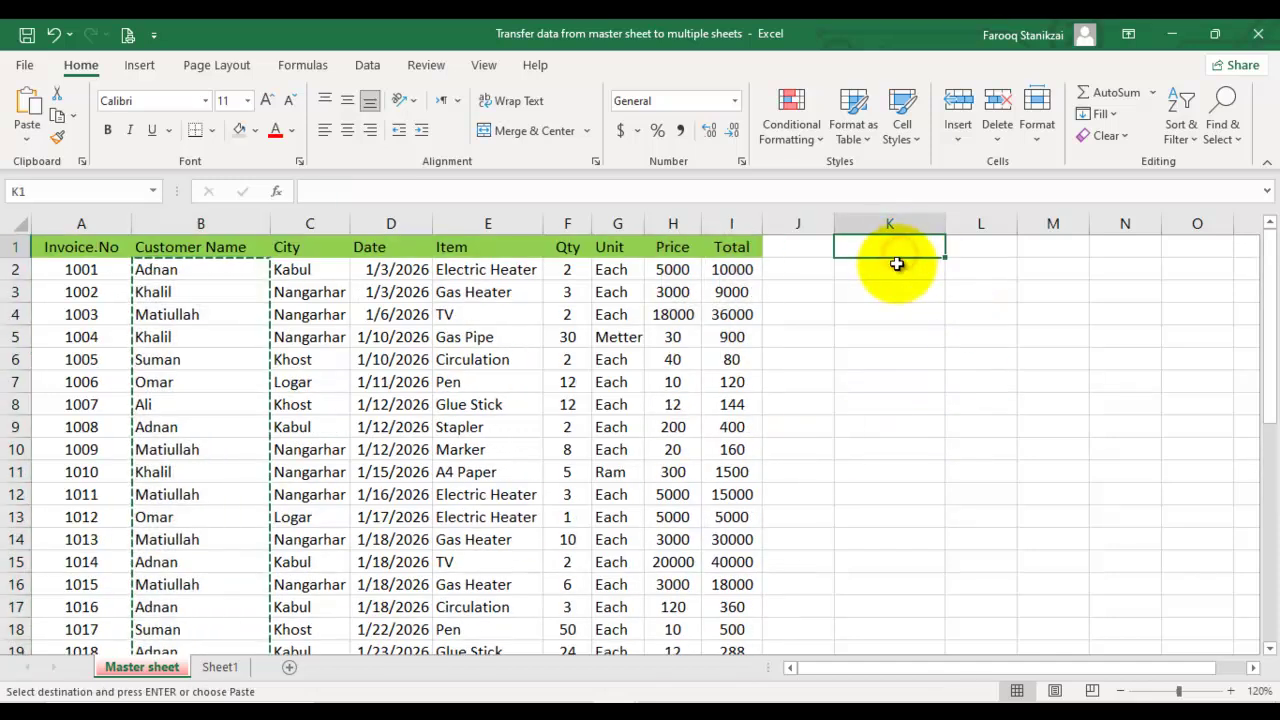
key(ctrl+v)
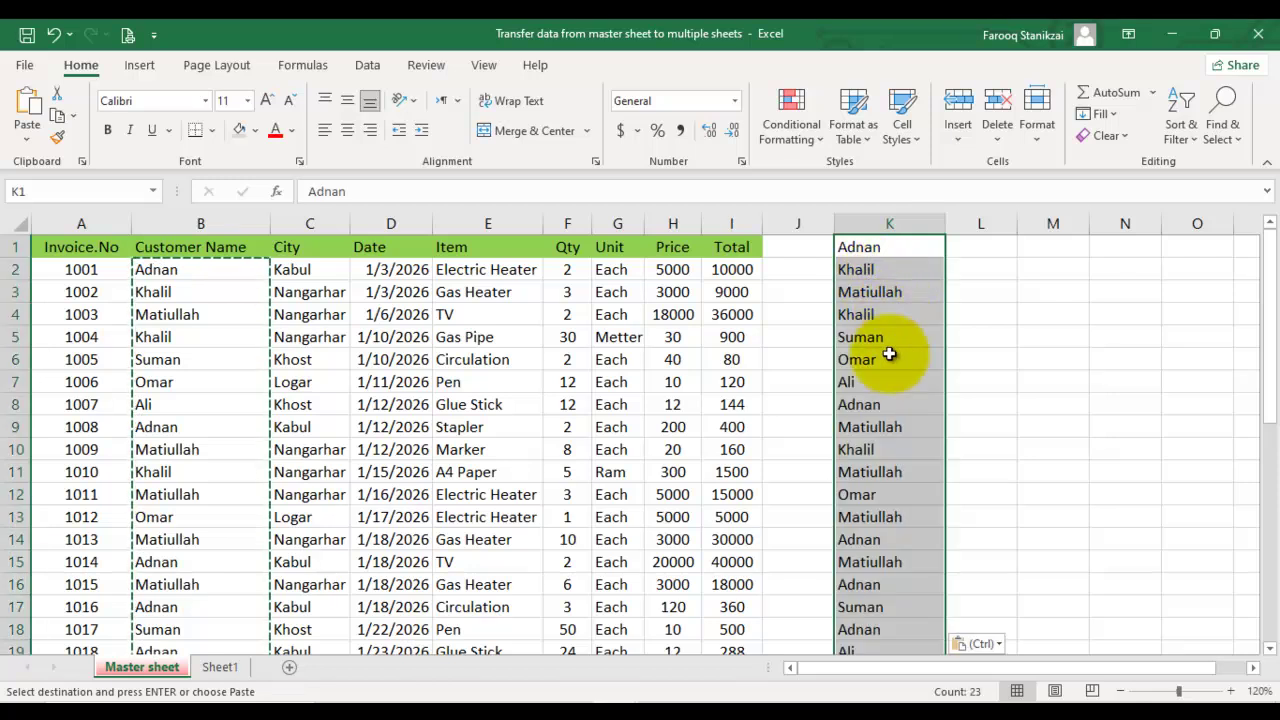
- Remove the duplicate names from the copied list in column K, treating it as data without headers
click(371, 66)
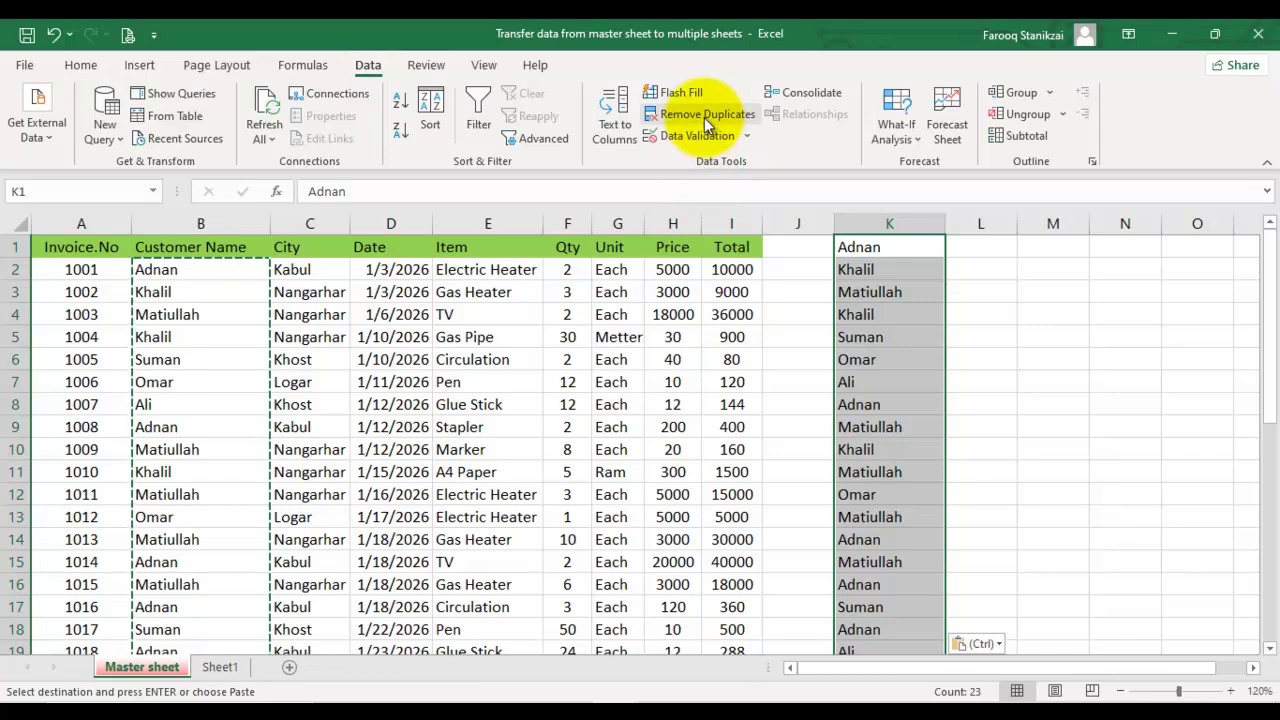
click(702, 119)
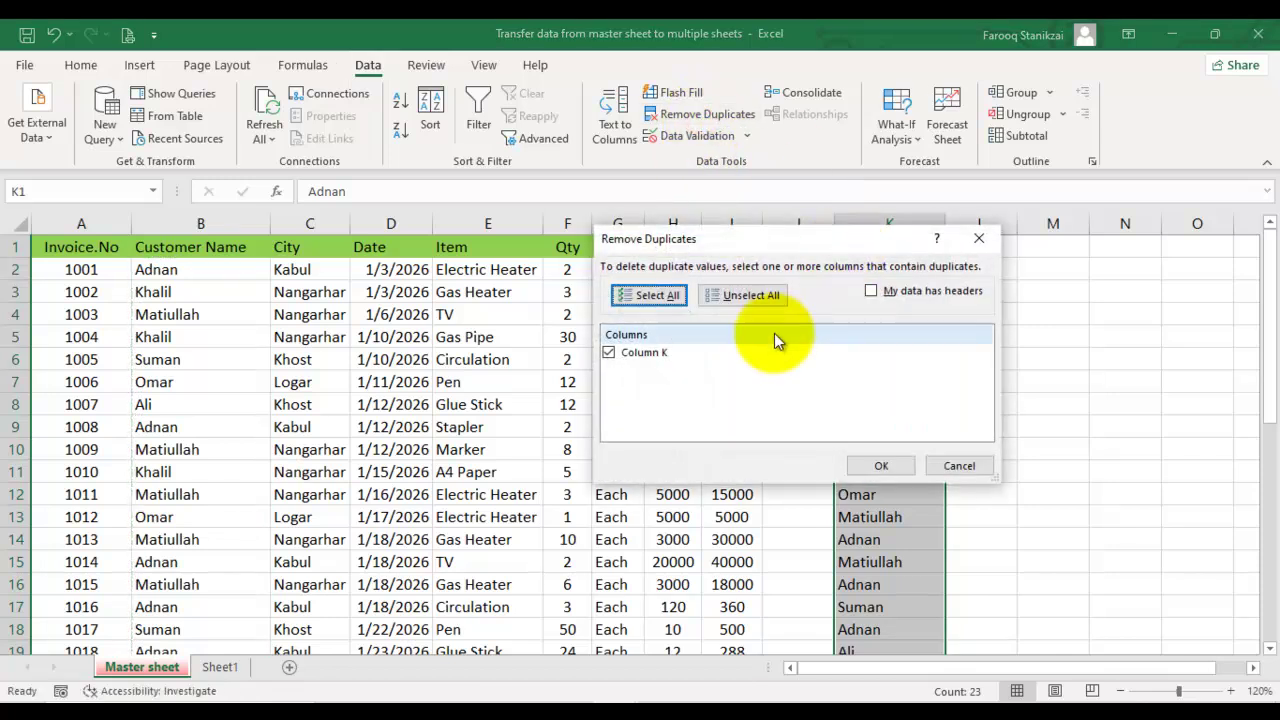
click(861, 468)
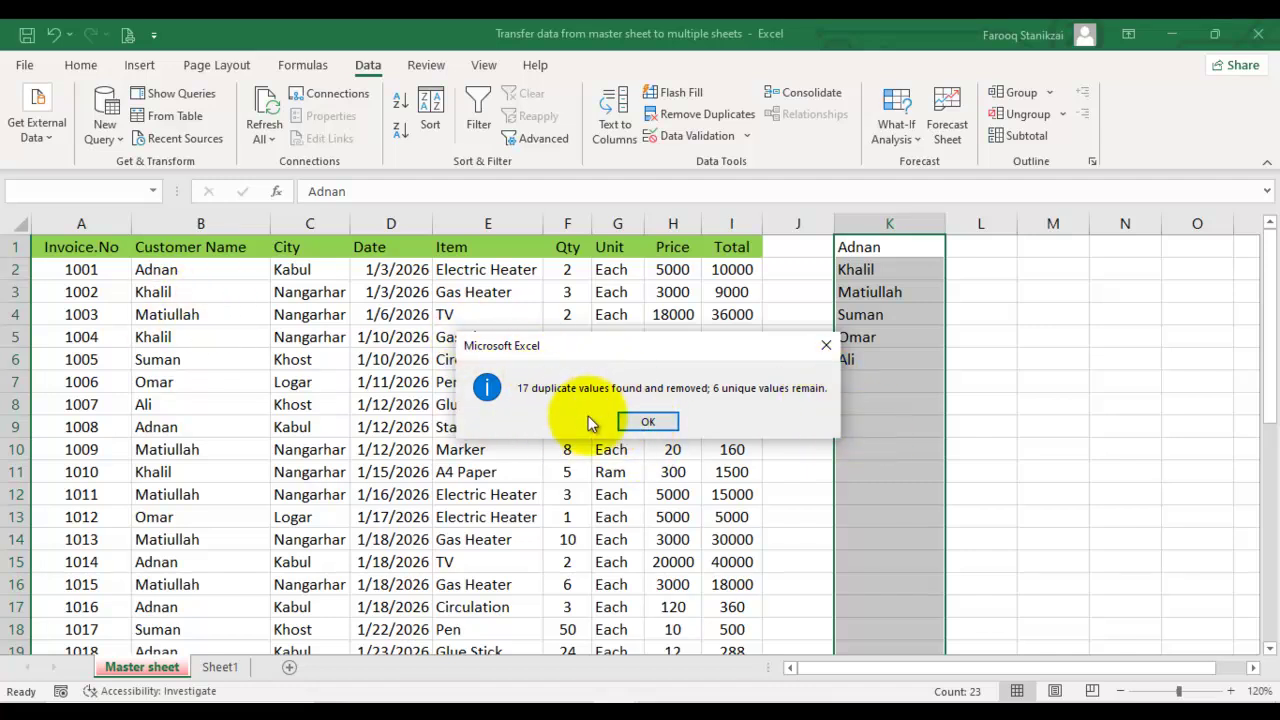
click(647, 422)
click(884, 374)
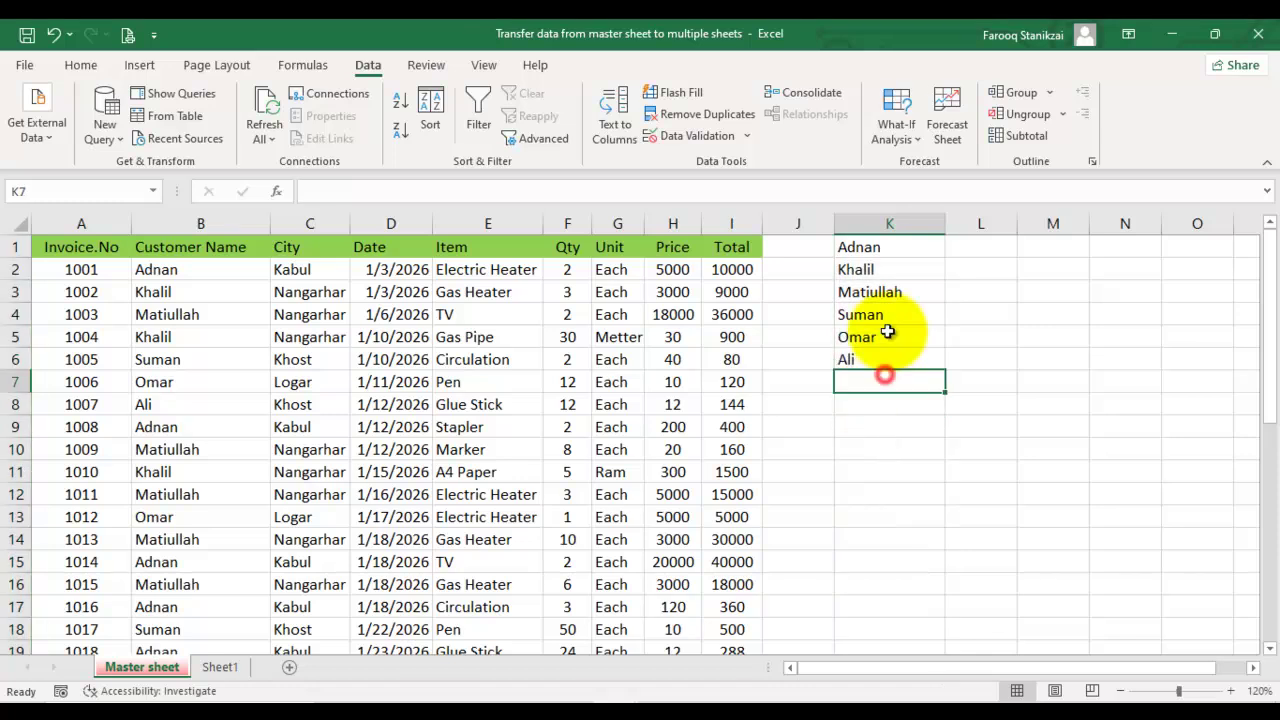
- On Sheet1, set the data validation of the merged cell C2 under Customer Name to allow a List
click(220, 667)
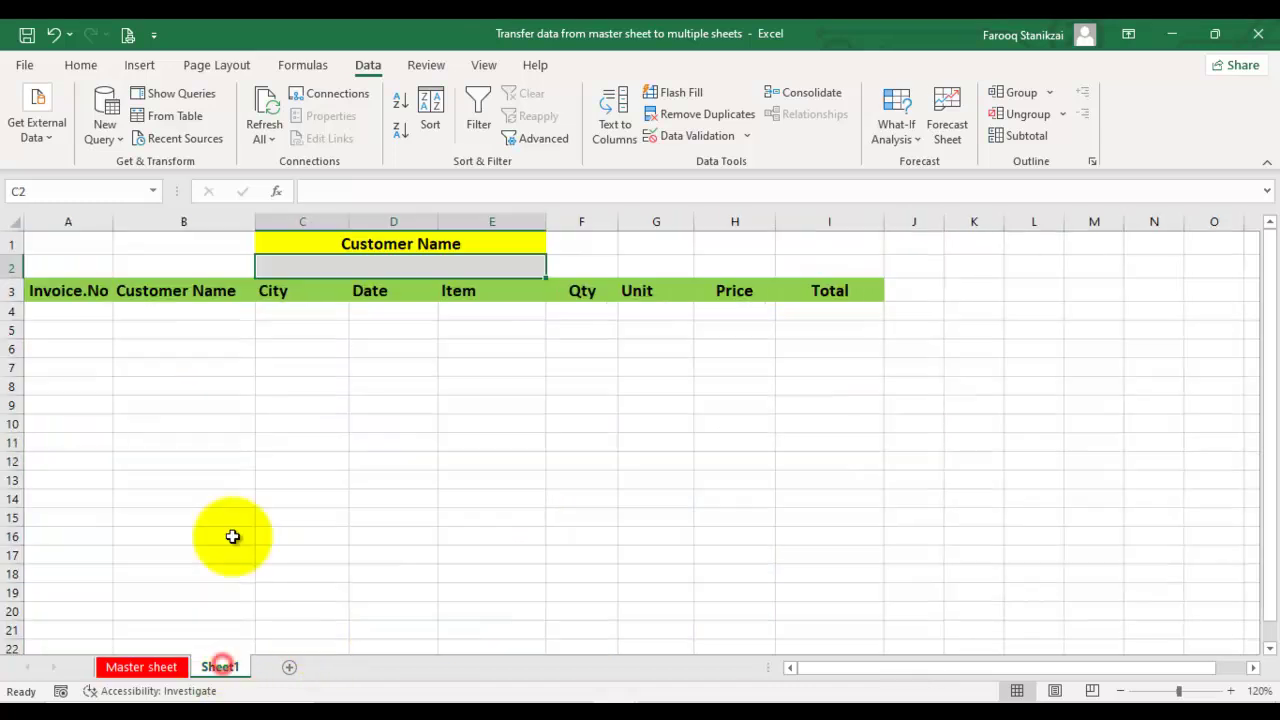
click(736, 136)
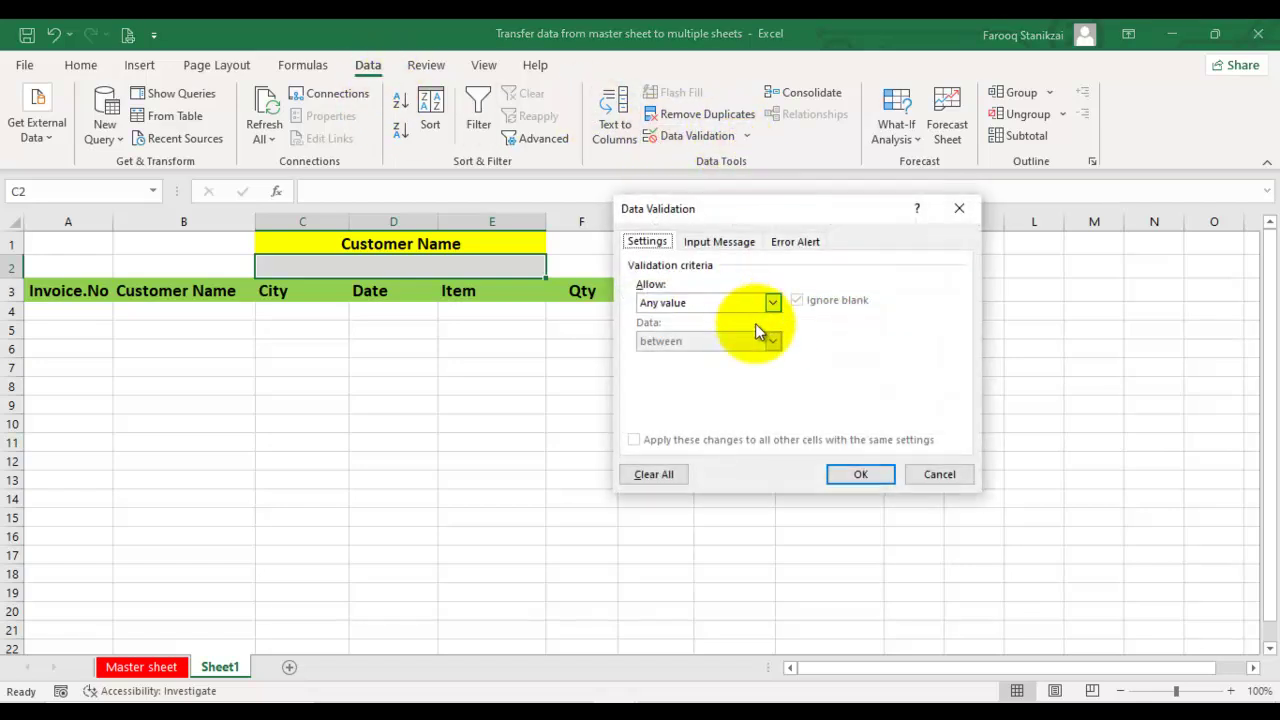
click(773, 344)
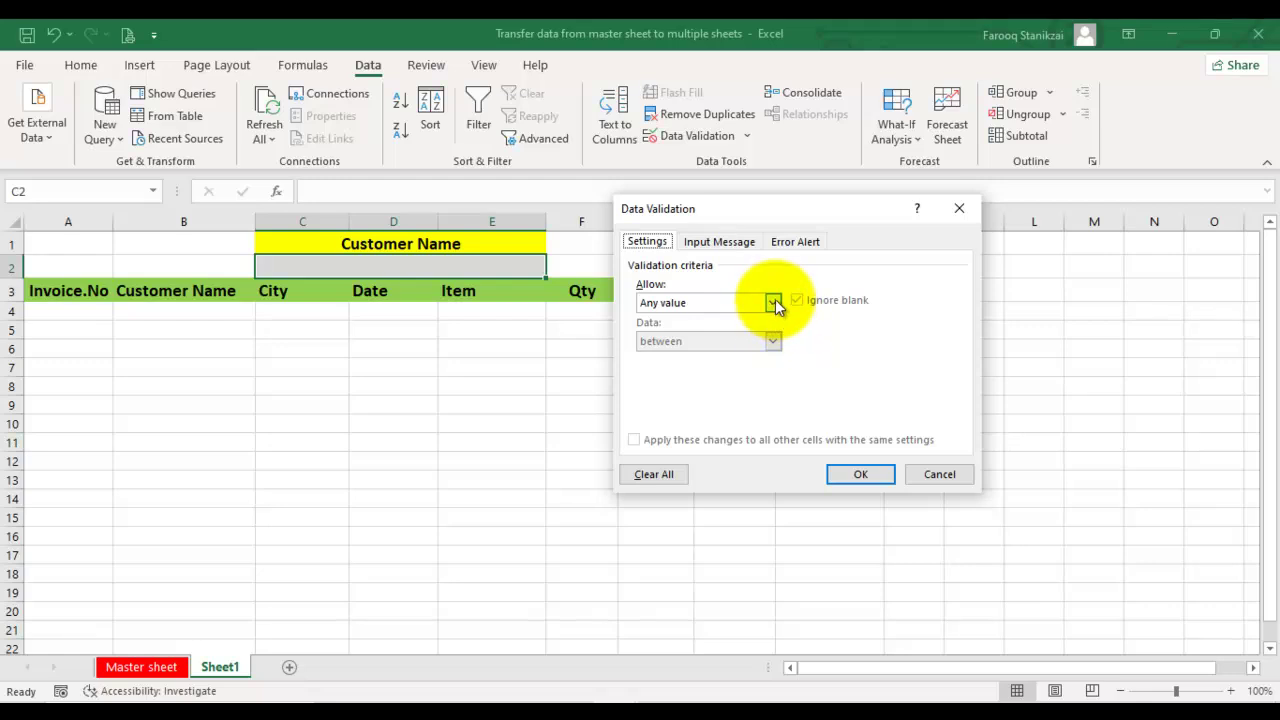
click(775, 303)
click(692, 354)
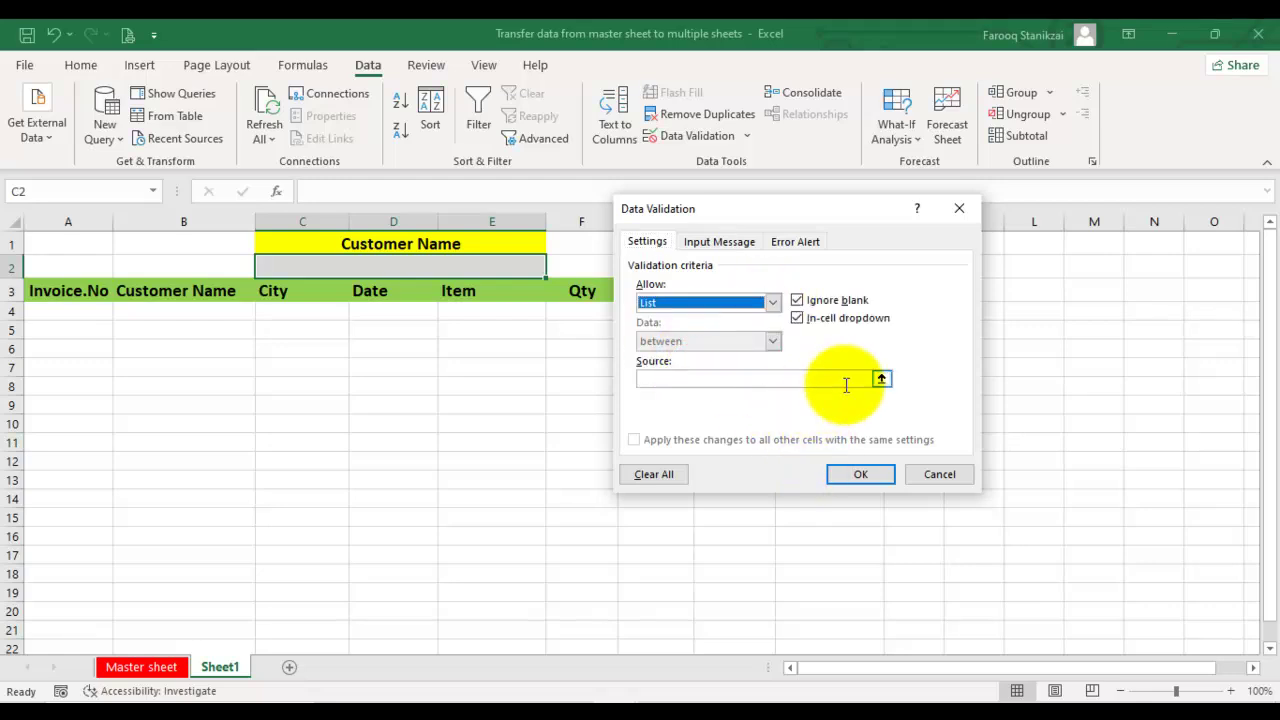
click(705, 380)
text(Adnan)
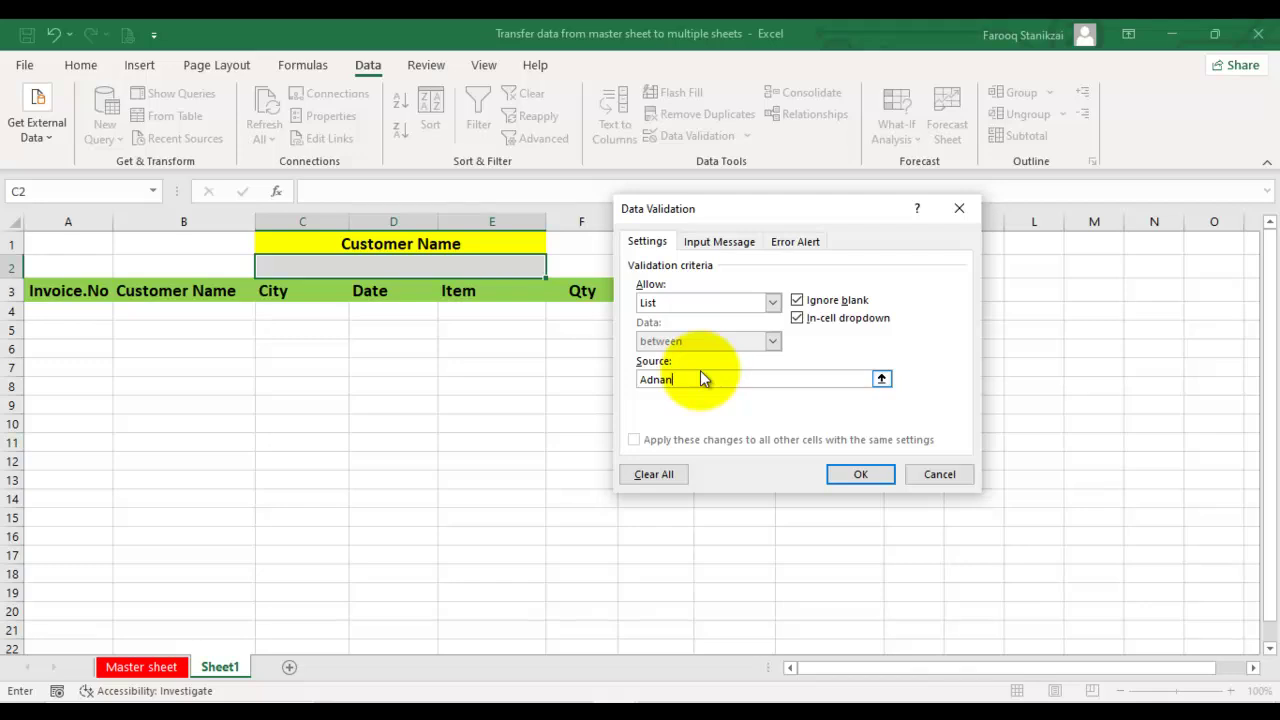
text(,)
key(BackSpace)
key(BackSpace)
key(BackSpace)
key(BackSpace)
key(BackSpace)
key(BackSpace)
- Set the validation list's source to 'Master sheet'!$K$1:$K$6 and apply the rule to C2
click(881, 379)
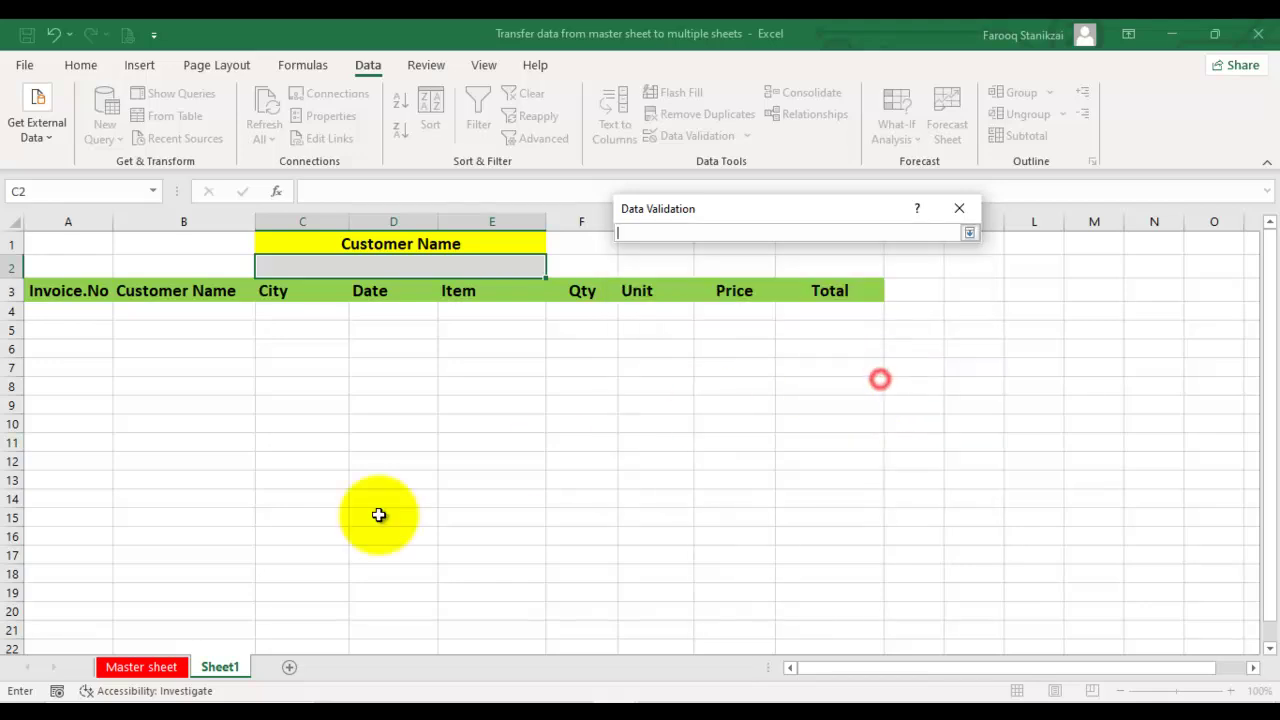
click(137, 666)
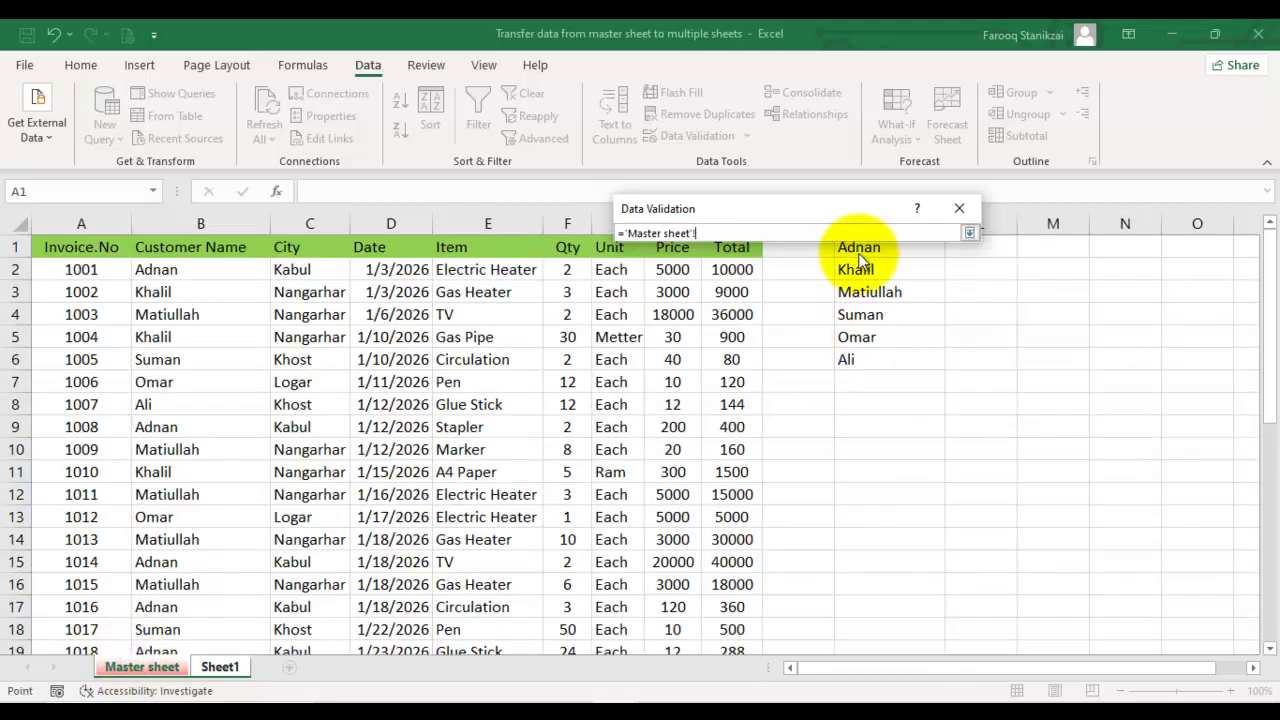
drag(856, 254, 880, 359)
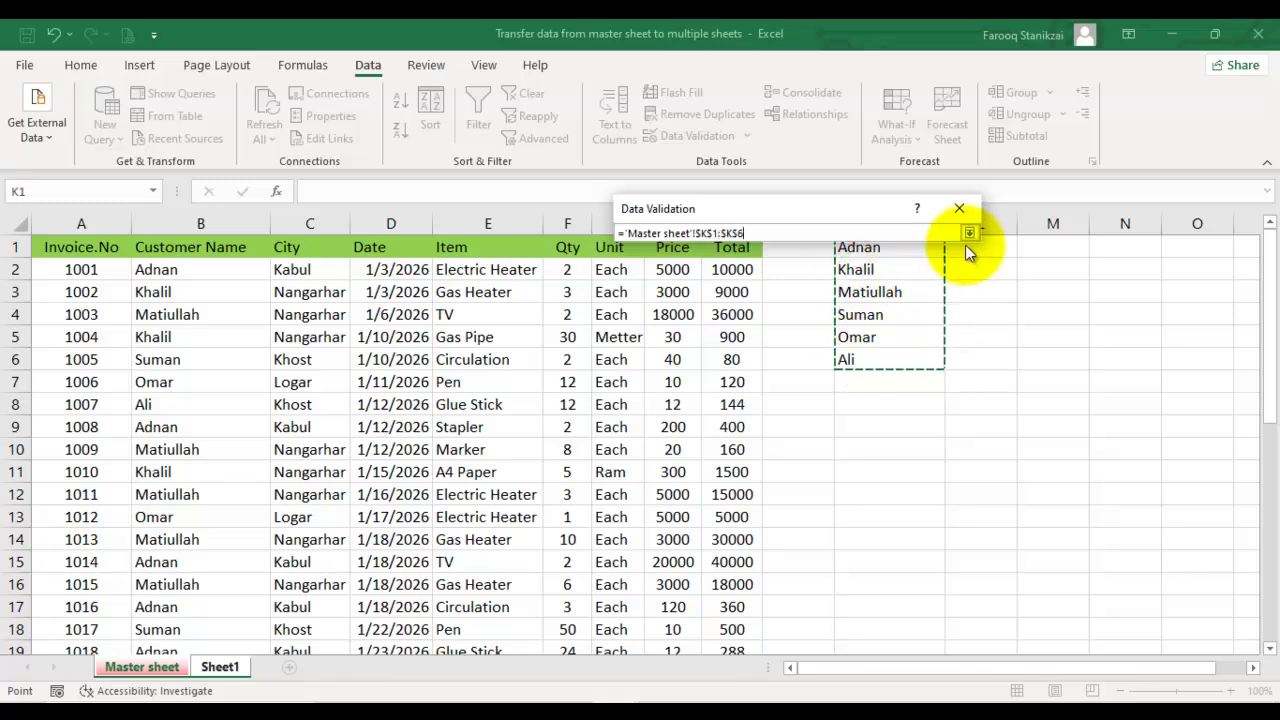
click(970, 234)
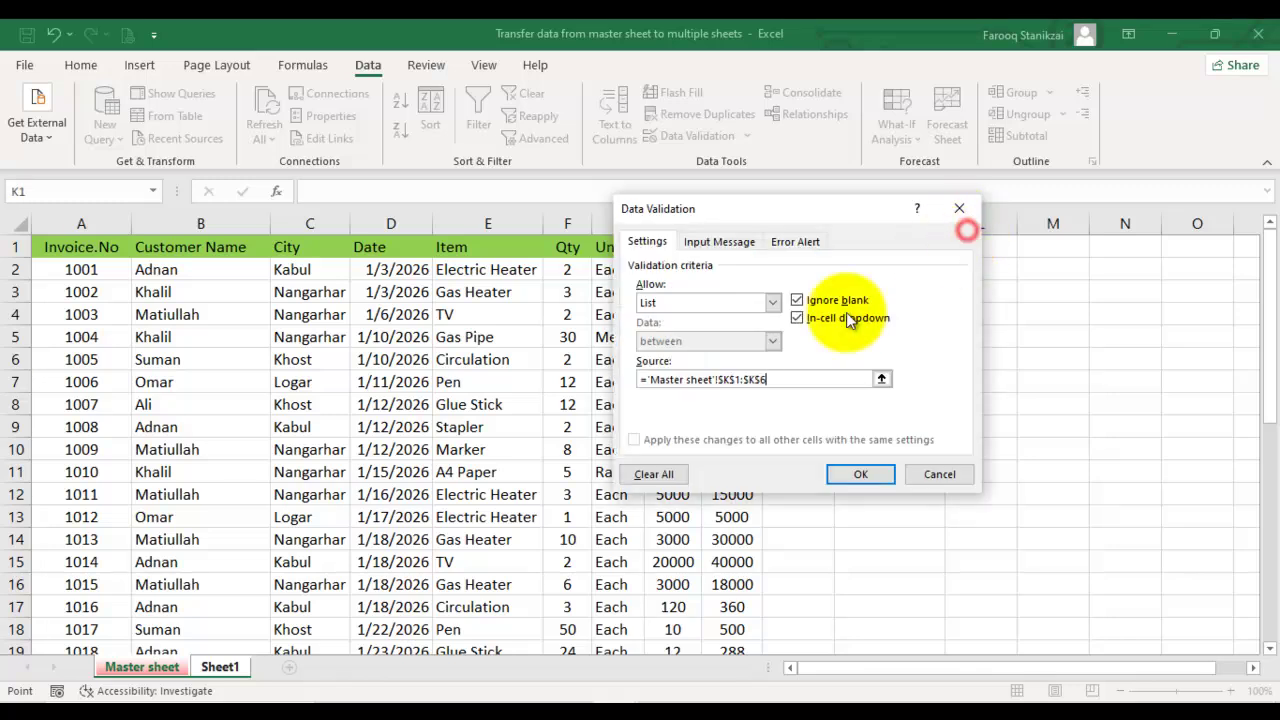
click(841, 477)
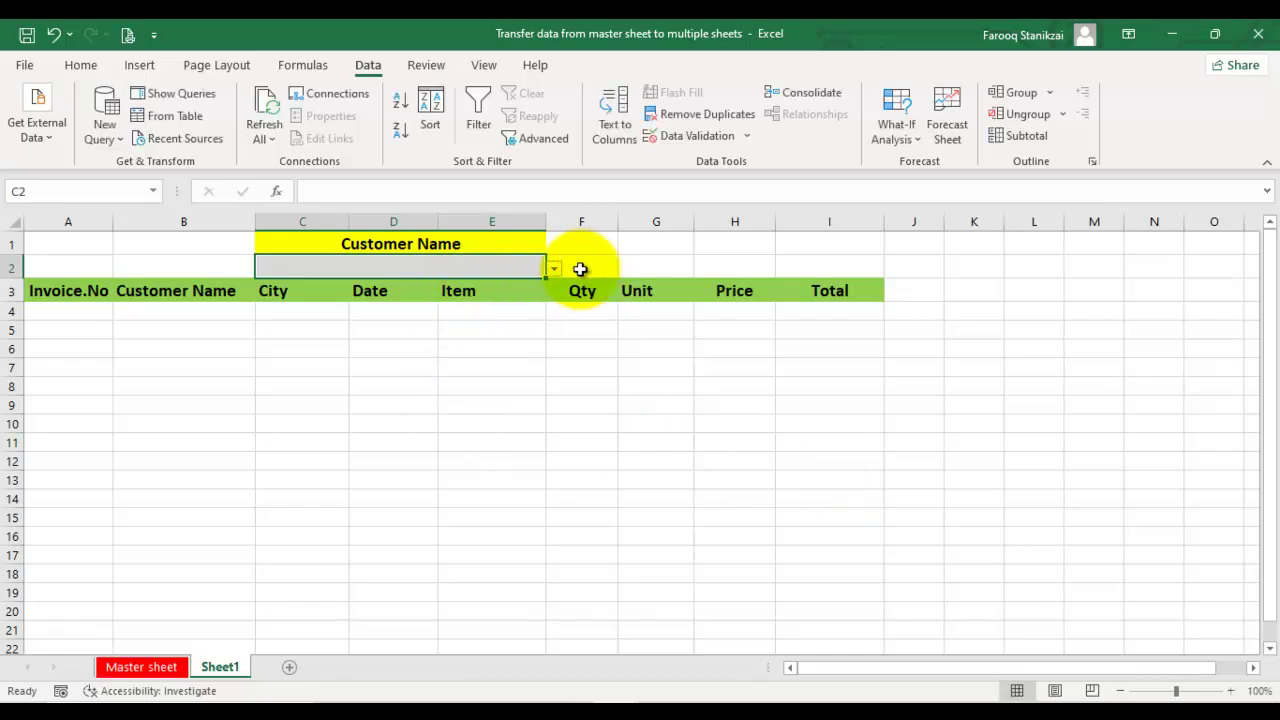
- Try the drop-down in C2, select the third customer name, and center it in the cell
click(555, 269)
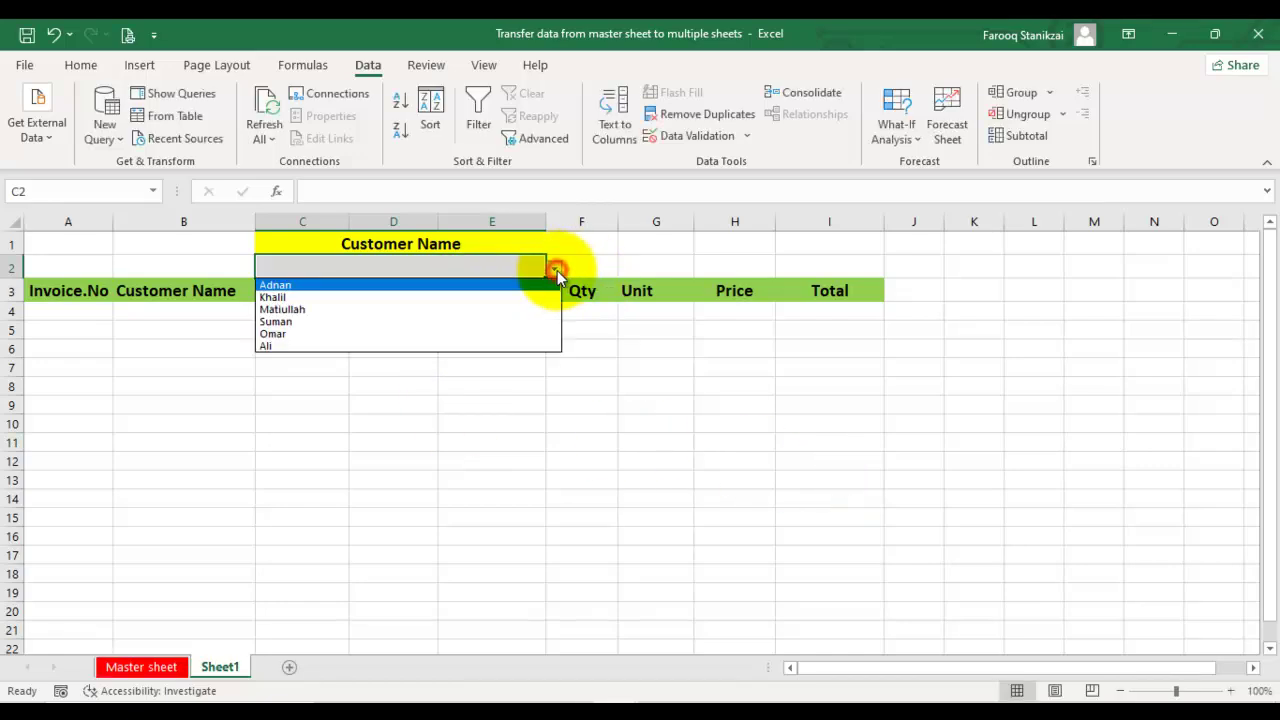
click(285, 298)
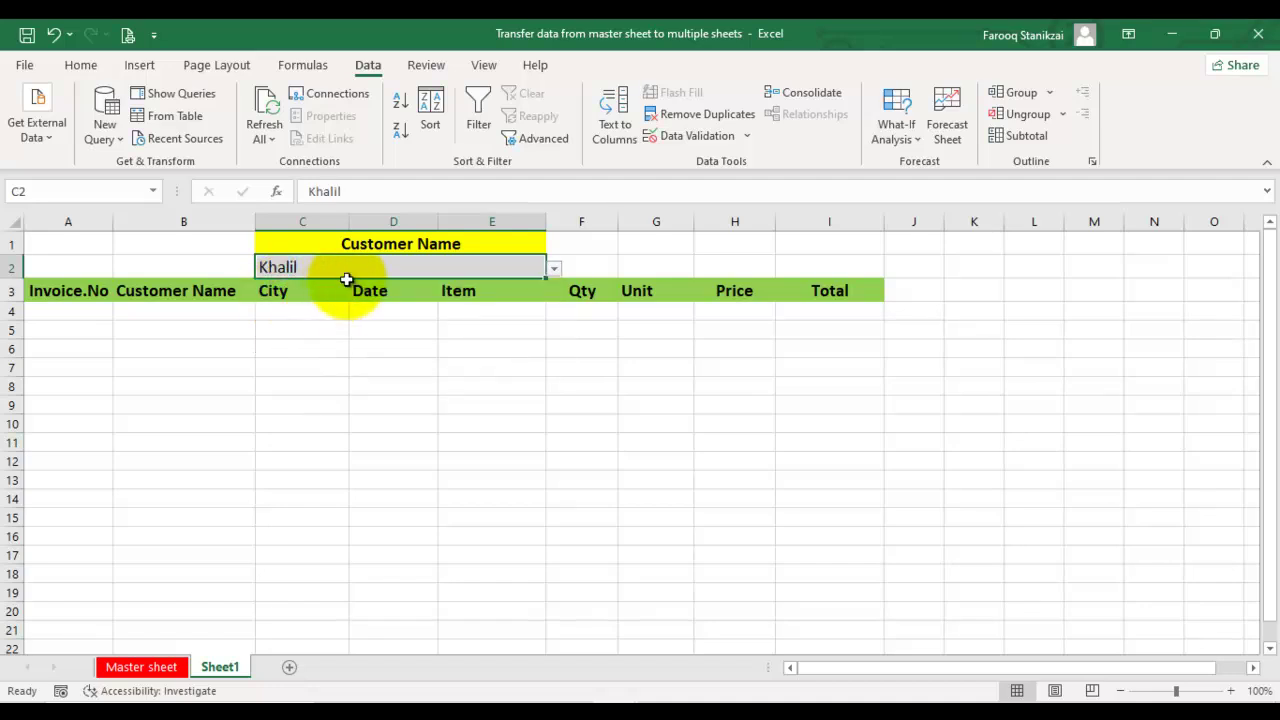
click(555, 268)
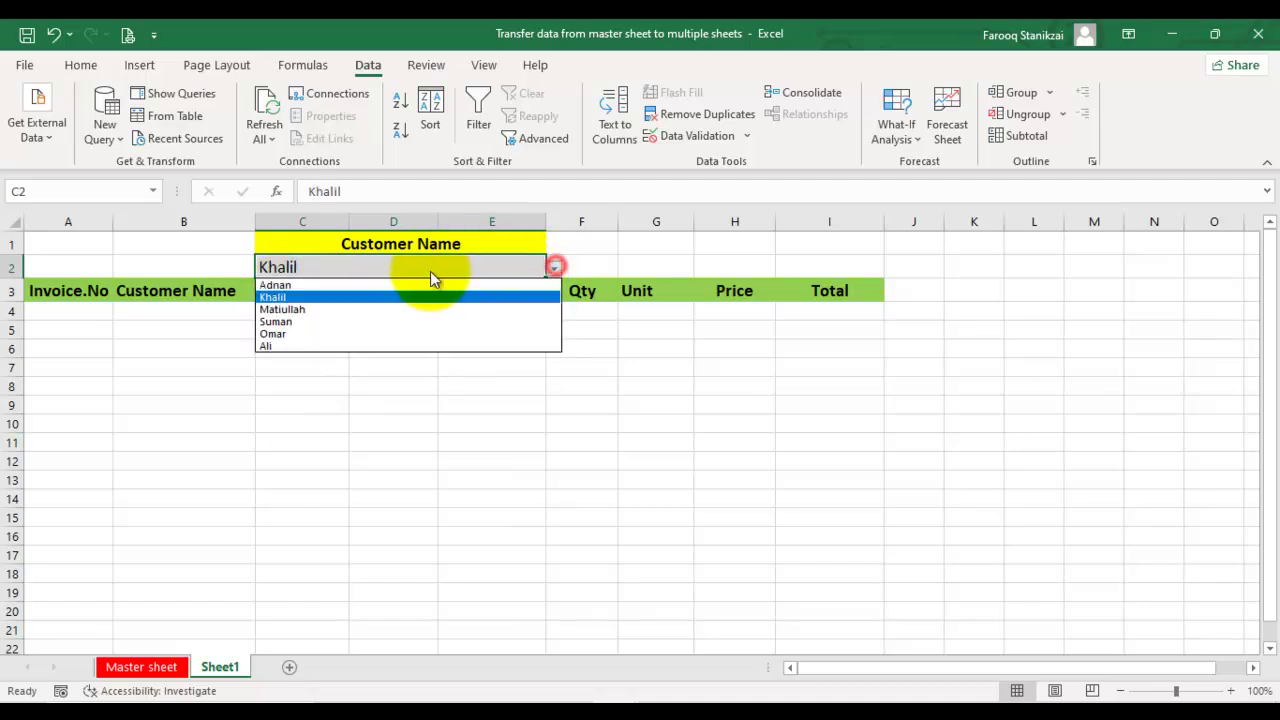
click(318, 310)
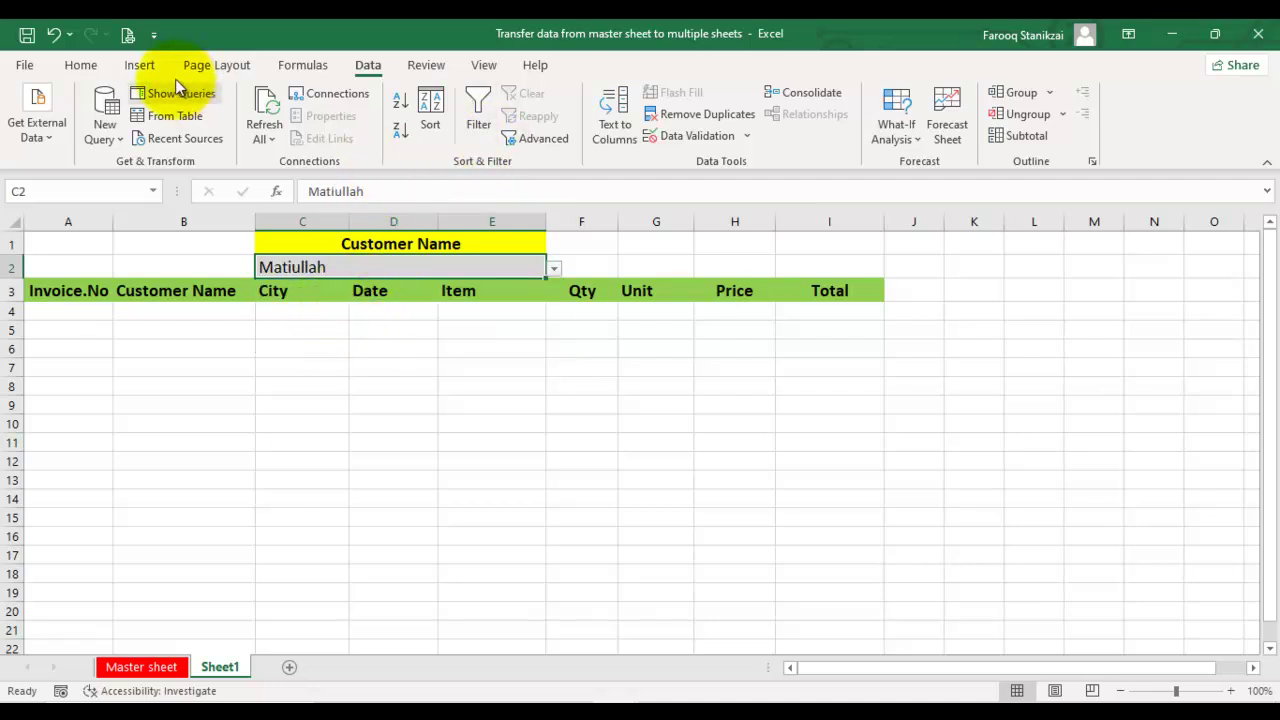
click(104, 65)
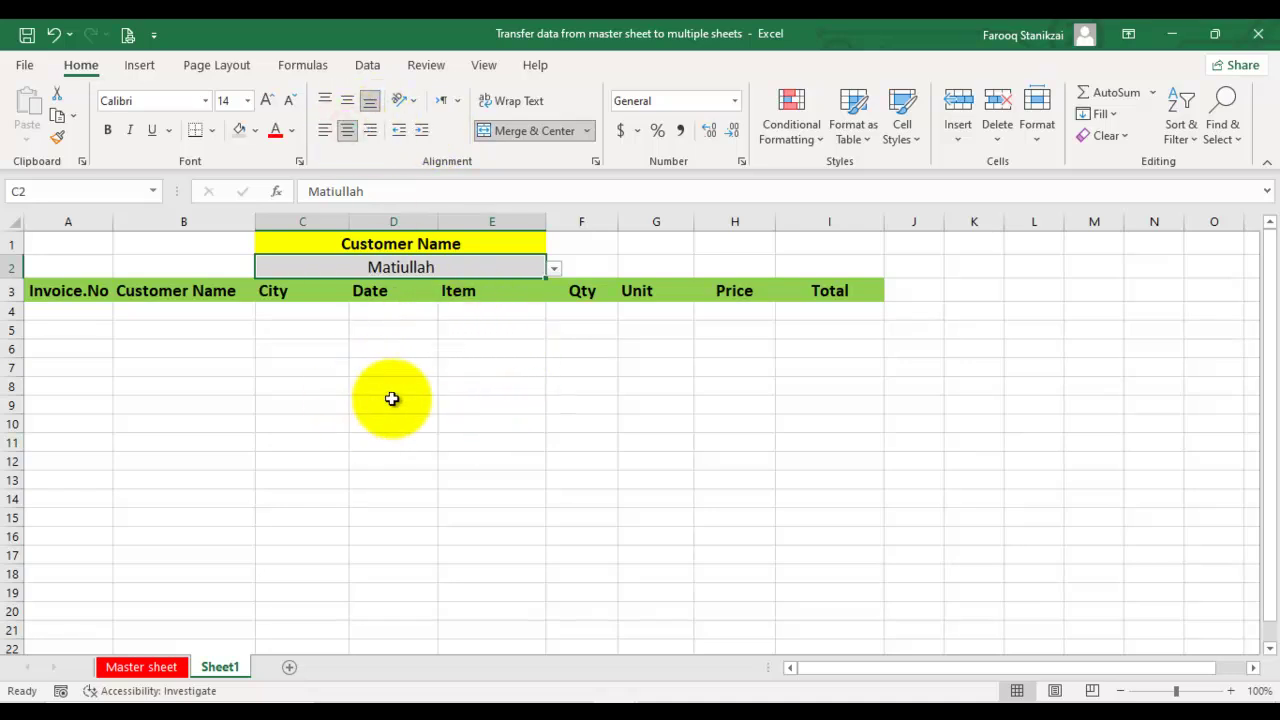
- Convert the invoice data $A$1:$I$24 on the Master sheet into a table with headers
click(135, 665)
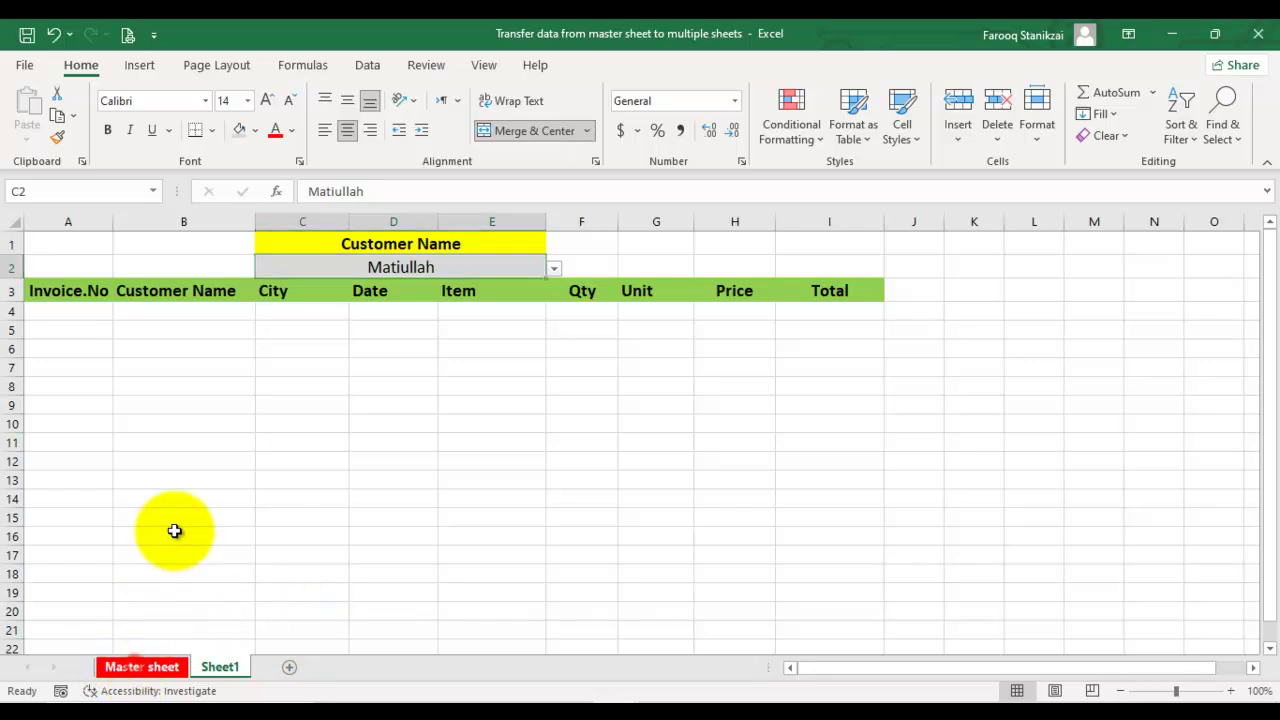
click(321, 380)
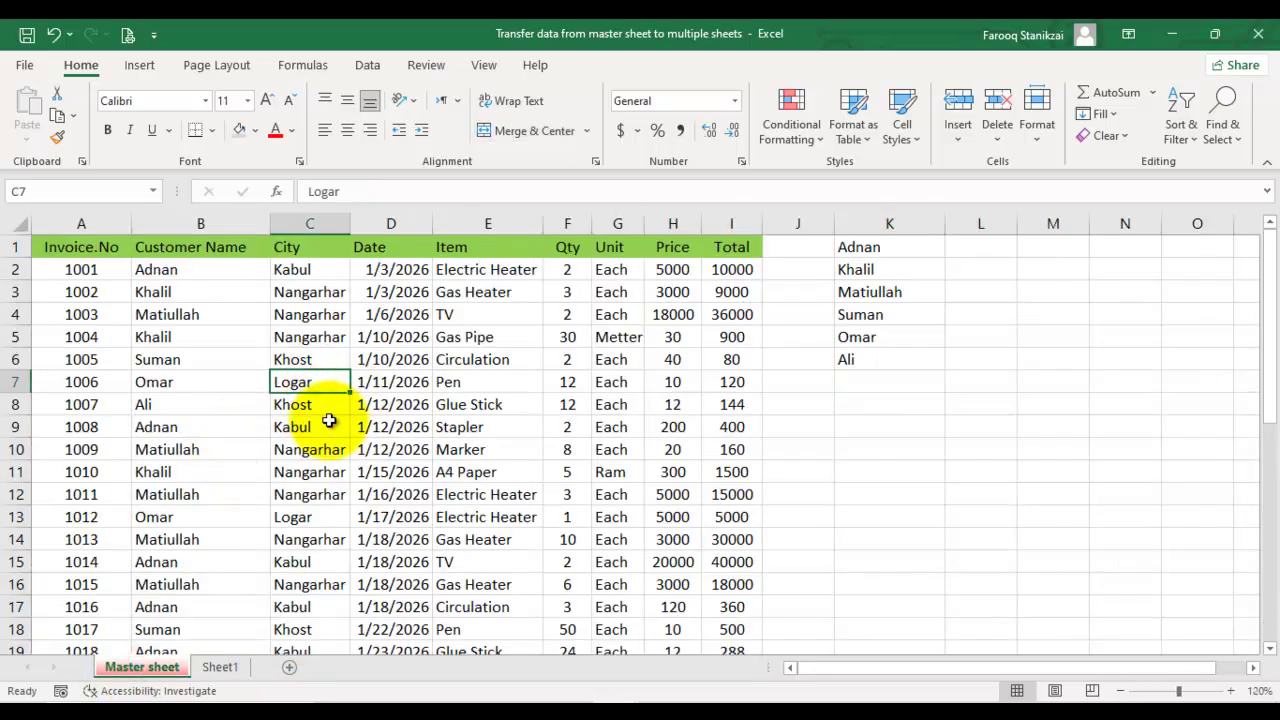
key(ctrl+t)
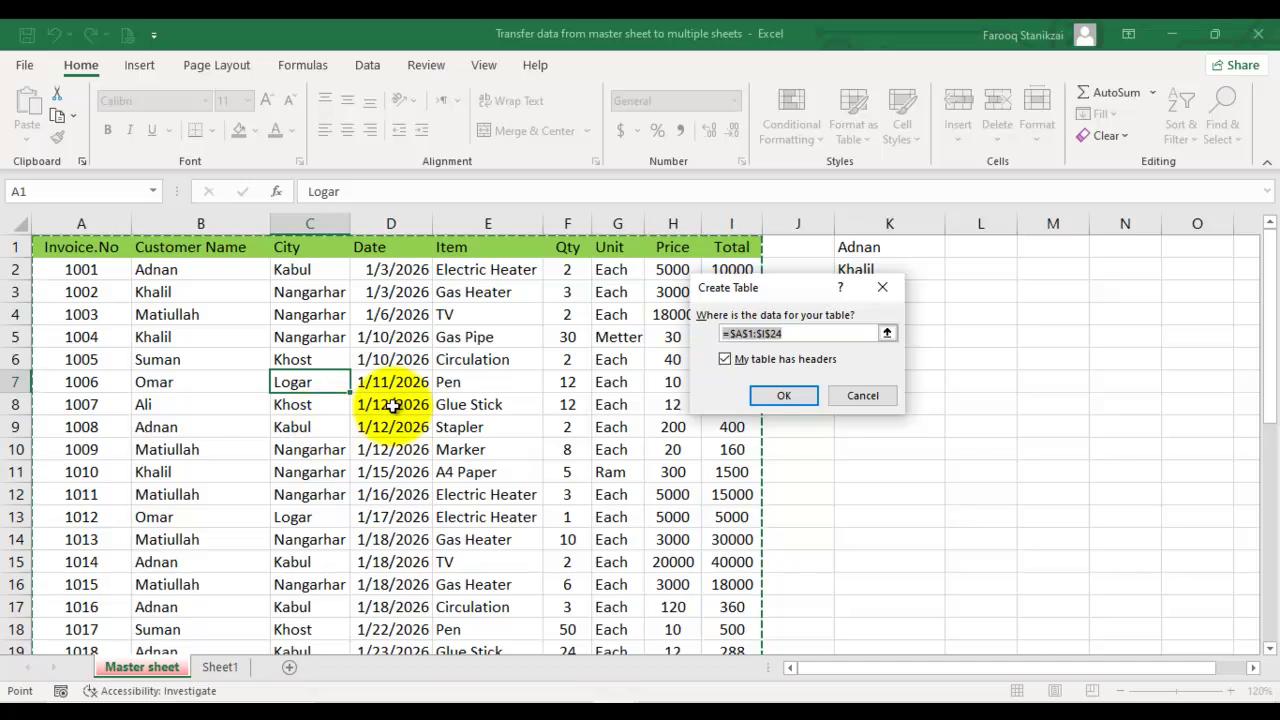
click(778, 396)
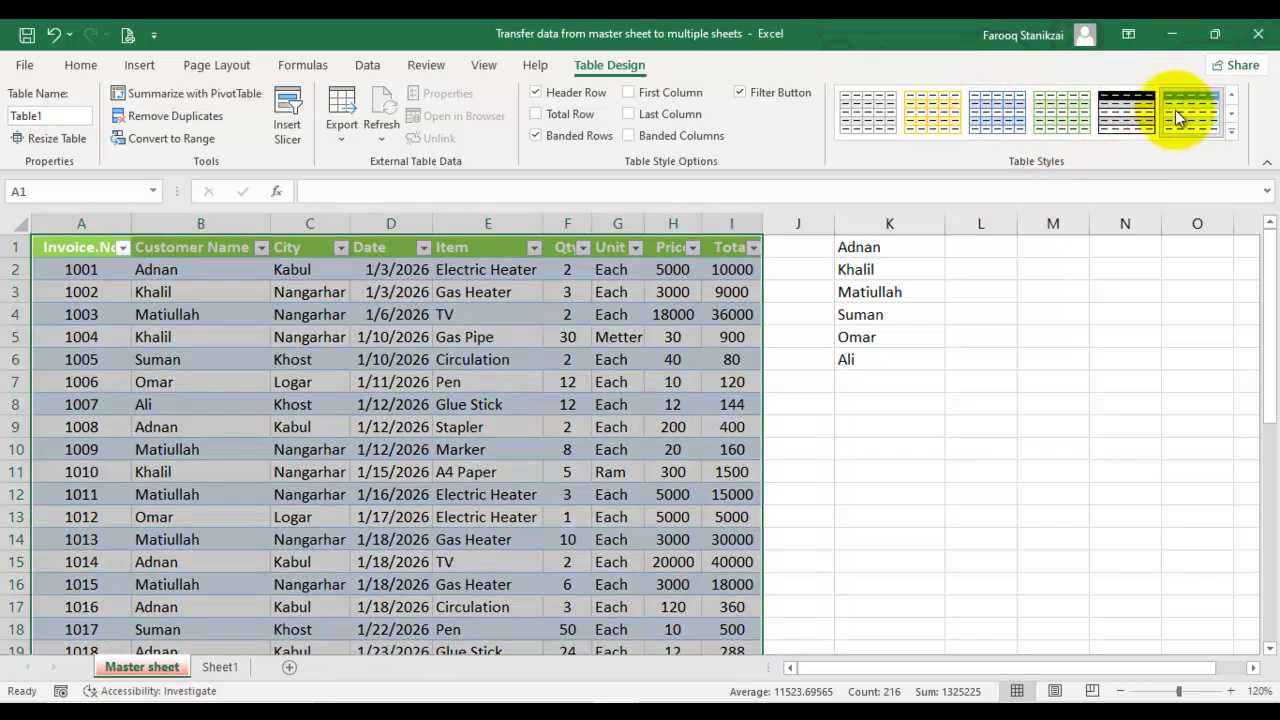
- Apply the yellow banded table style to the invoice table on the Master sheet
click(1175, 110)
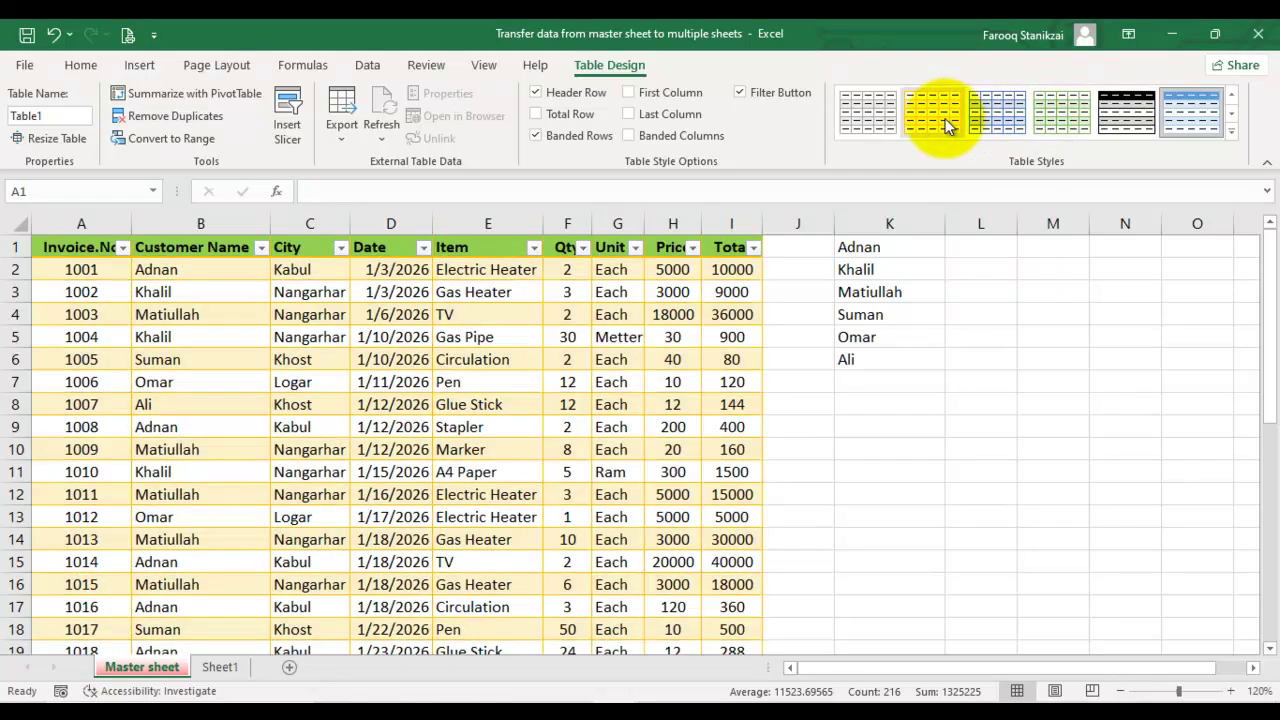
click(945, 118)
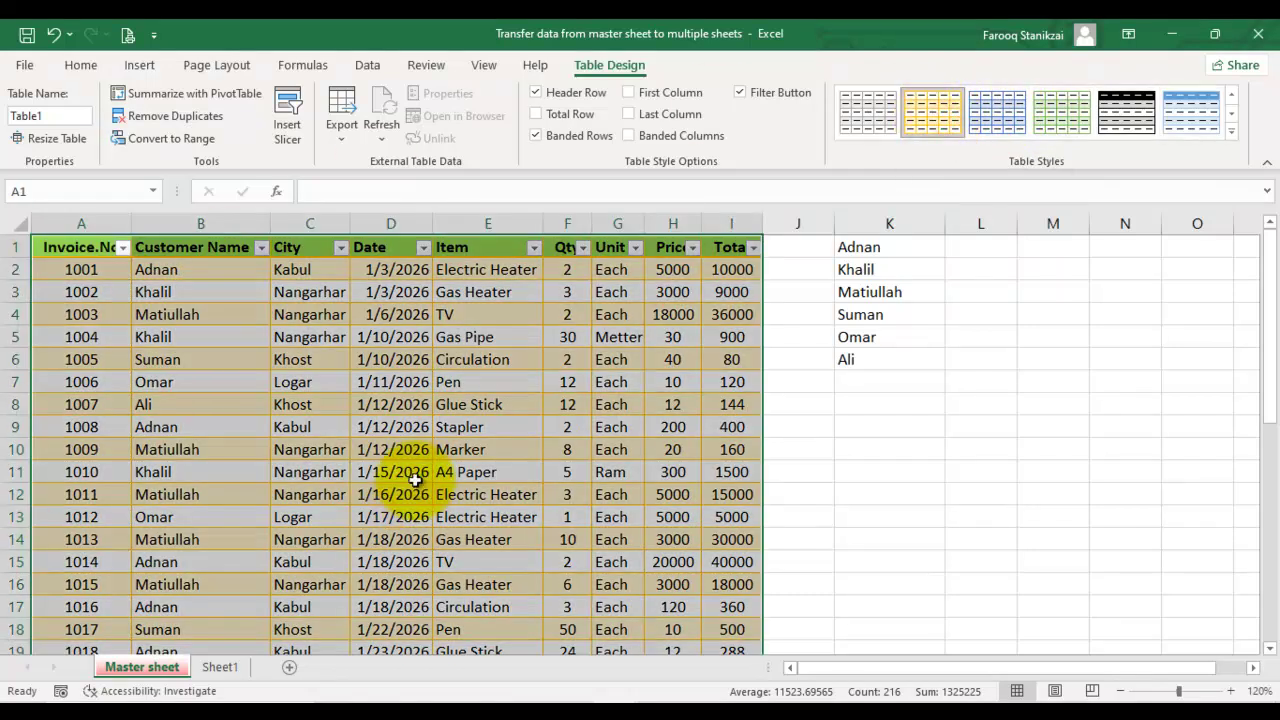
click(514, 397)
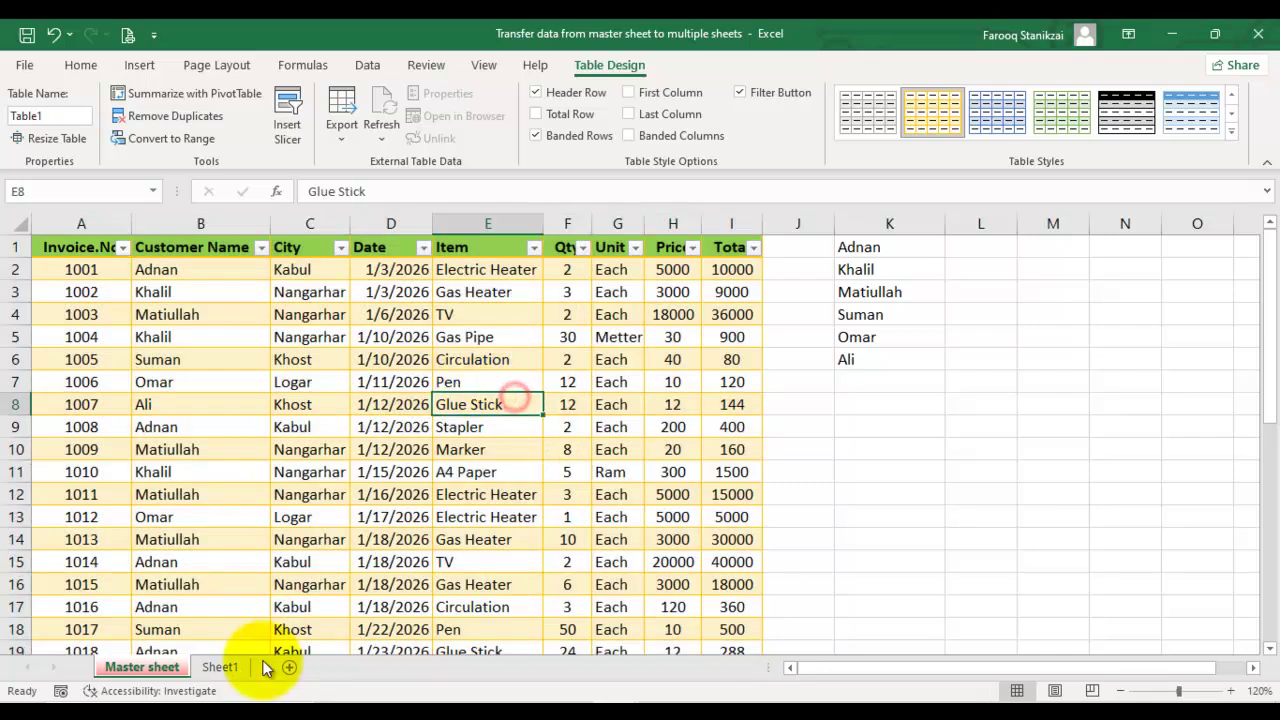
- On Sheet1, widen the Date column D and the Item column E
click(220, 667)
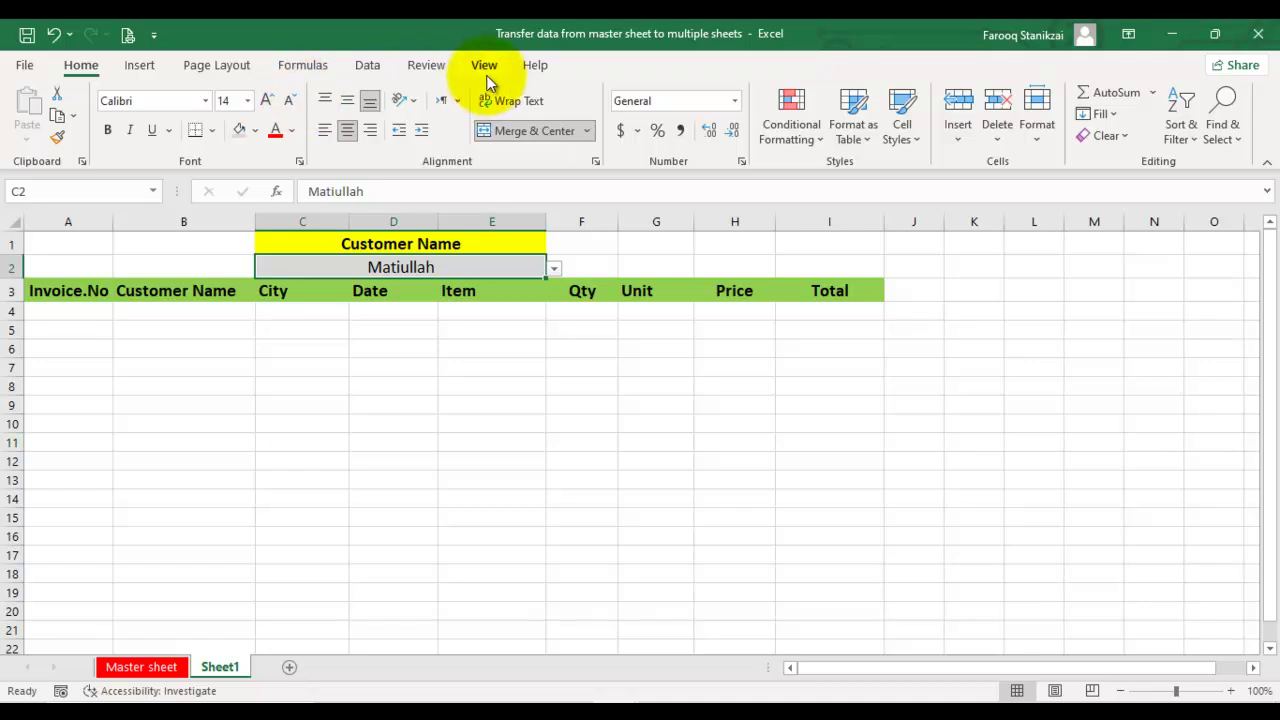
drag(433, 218, 439, 218)
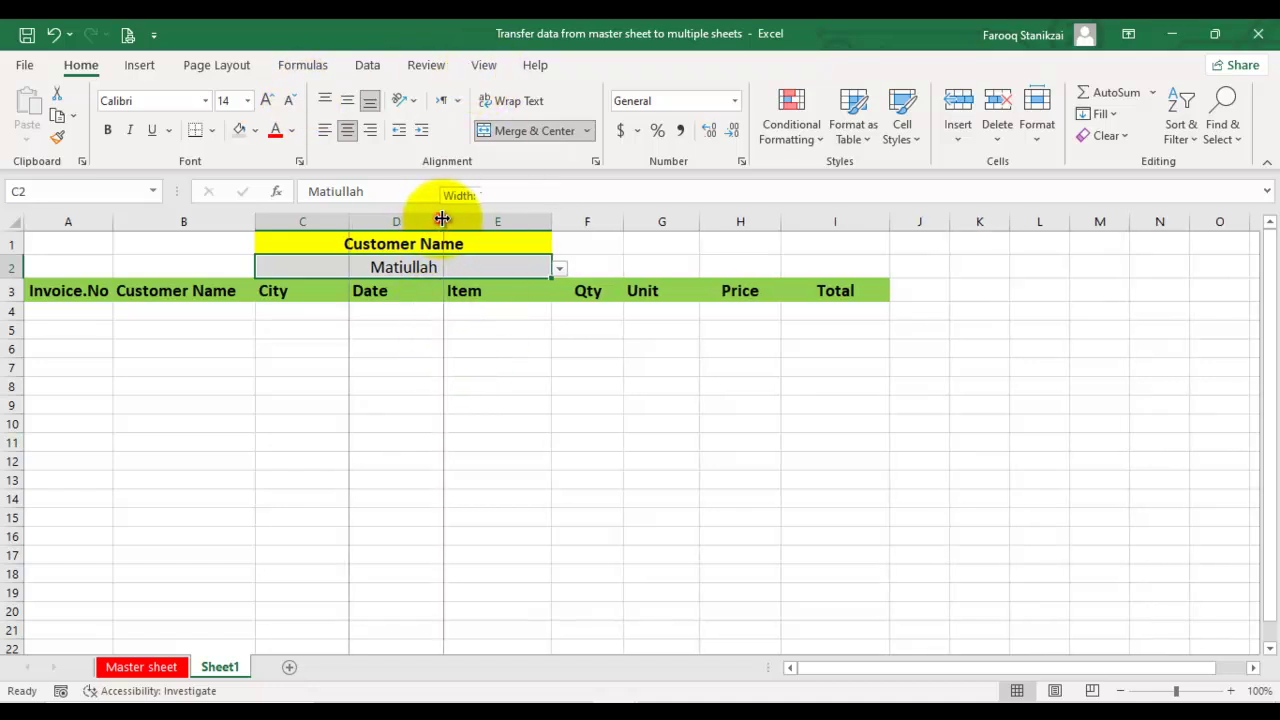
double_click(439, 218)
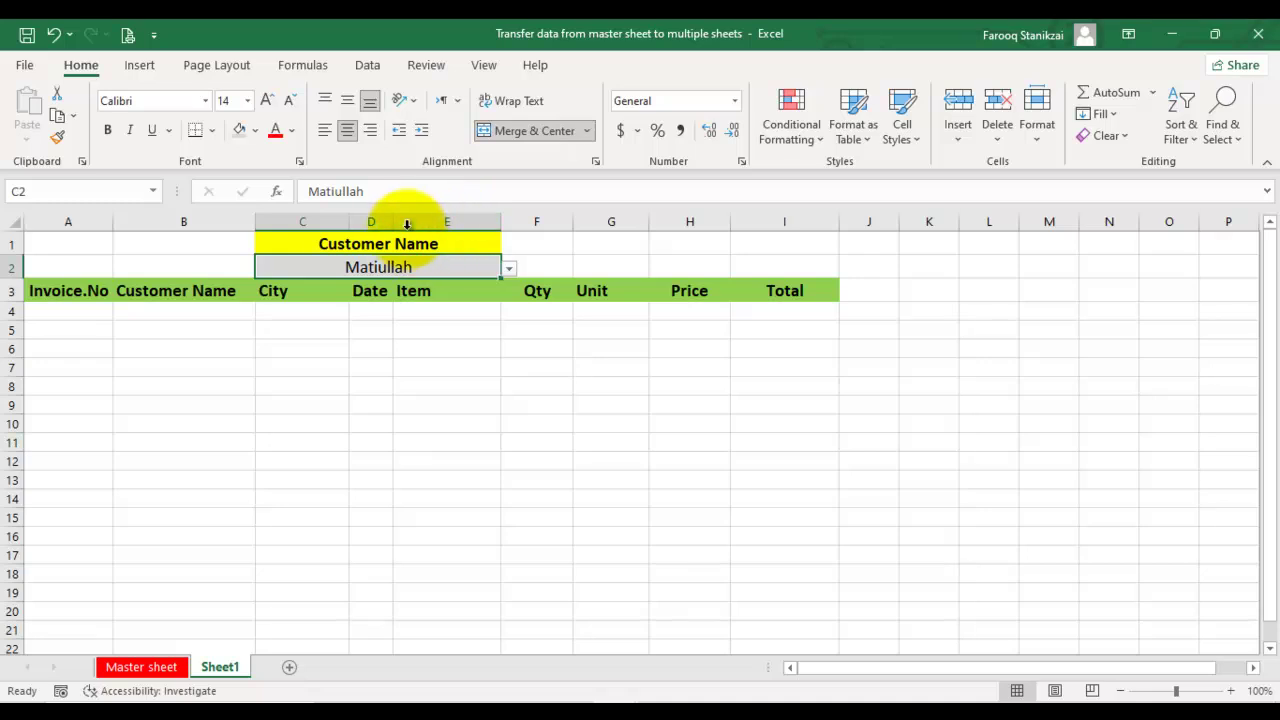
drag(394, 218, 457, 232)
drag(565, 228, 585, 232)
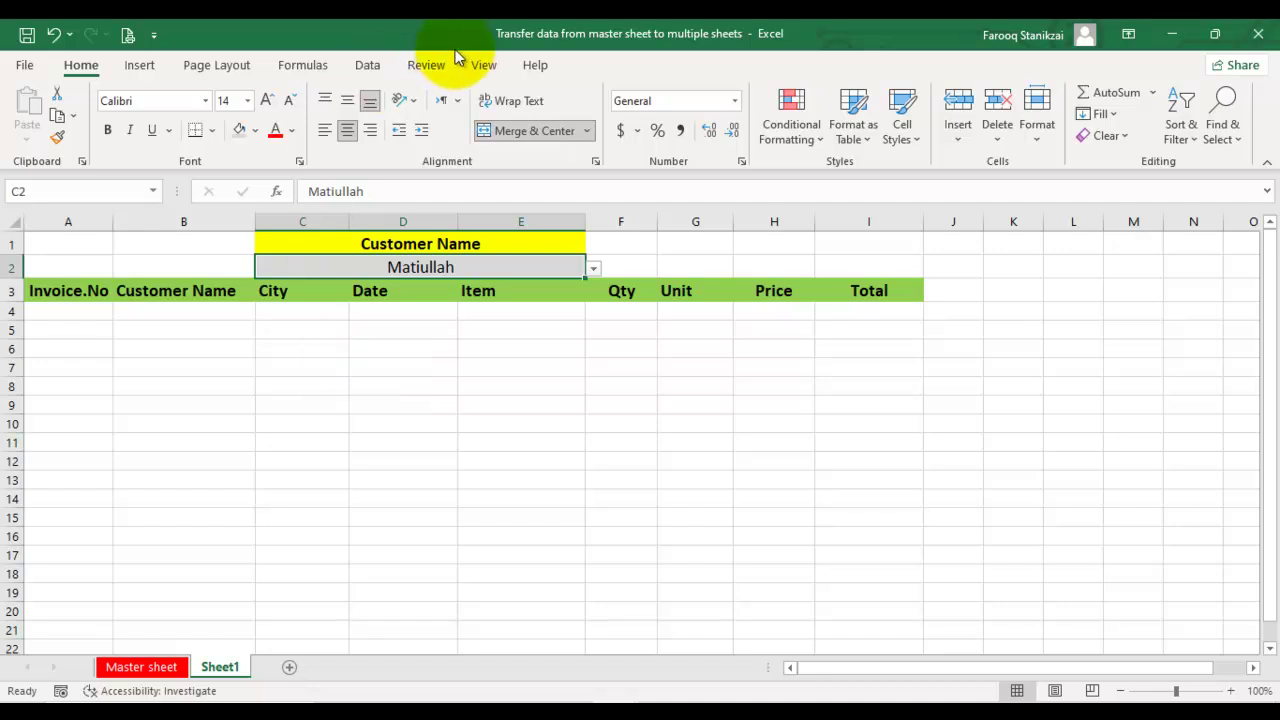
- Start recording a macro named Macro1, stored in This Workbook
click(484, 65)
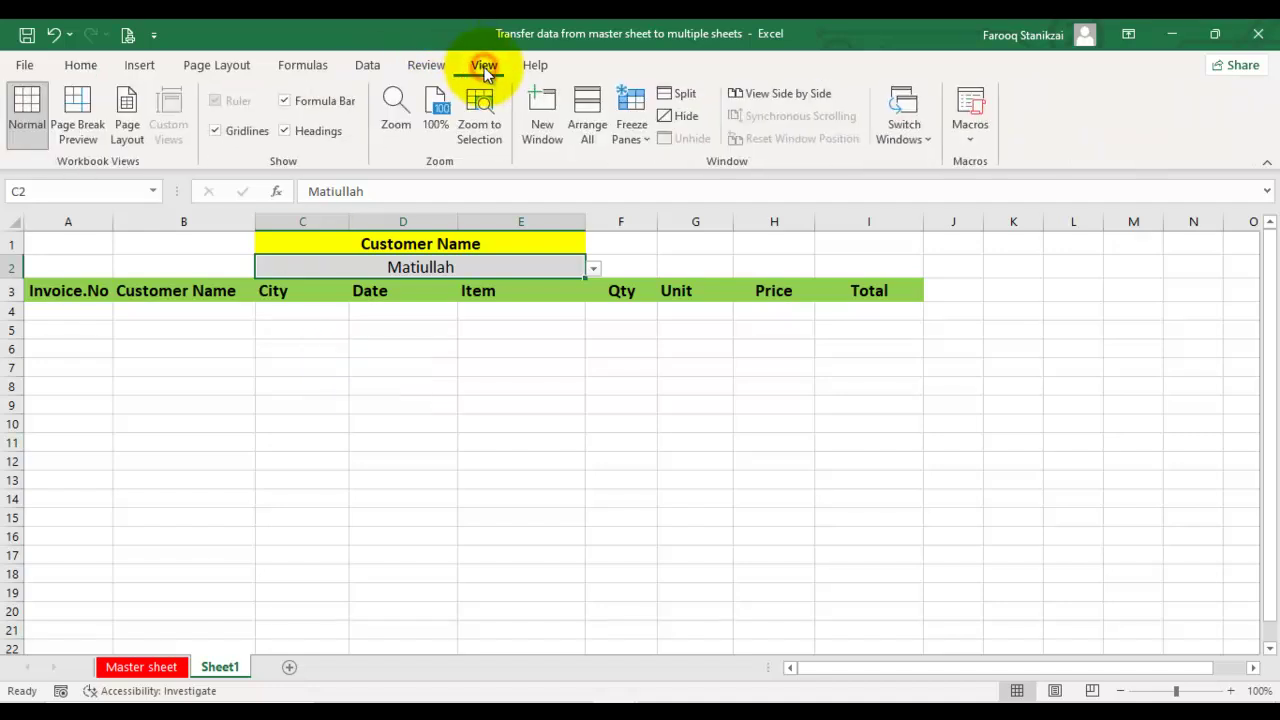
click(978, 140)
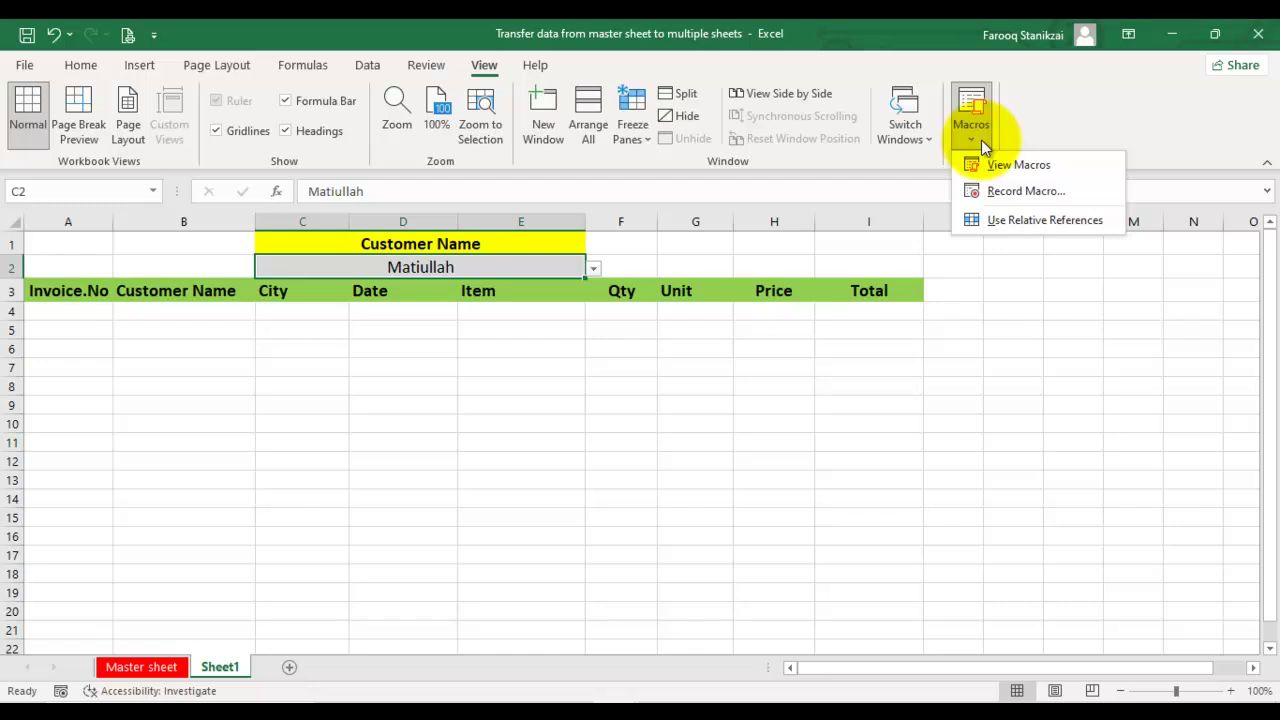
click(989, 192)
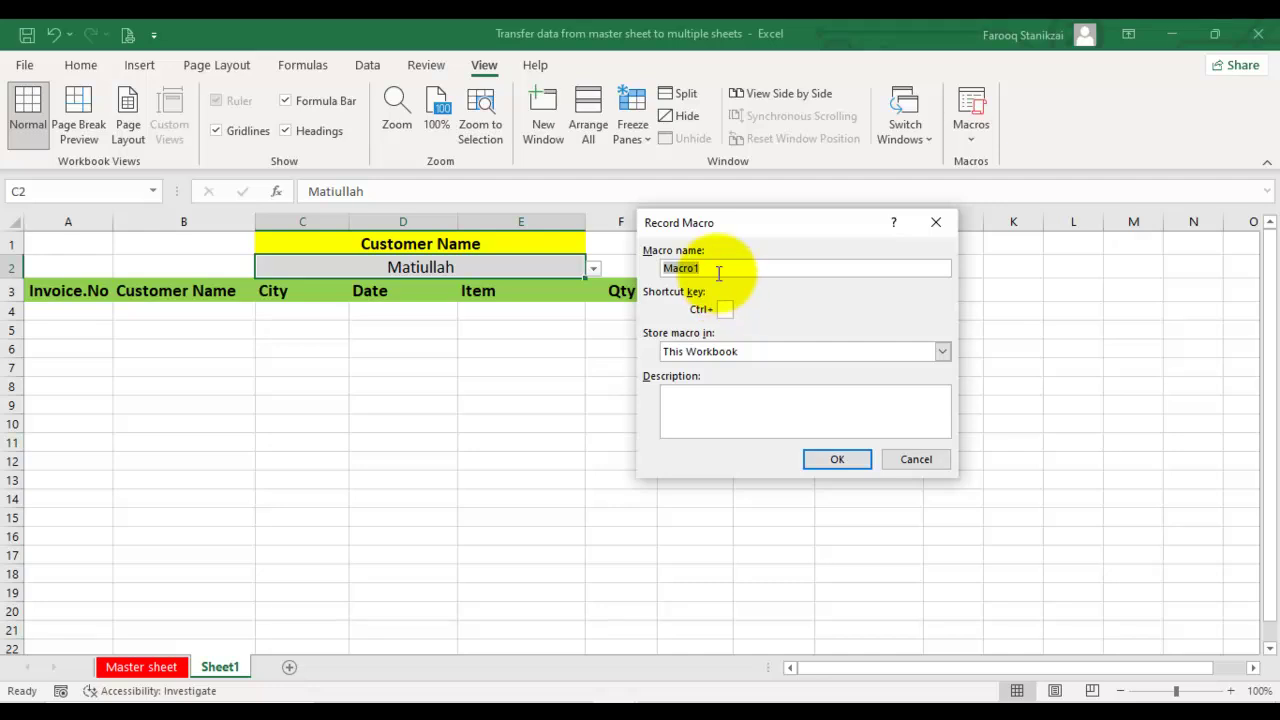
click(818, 462)
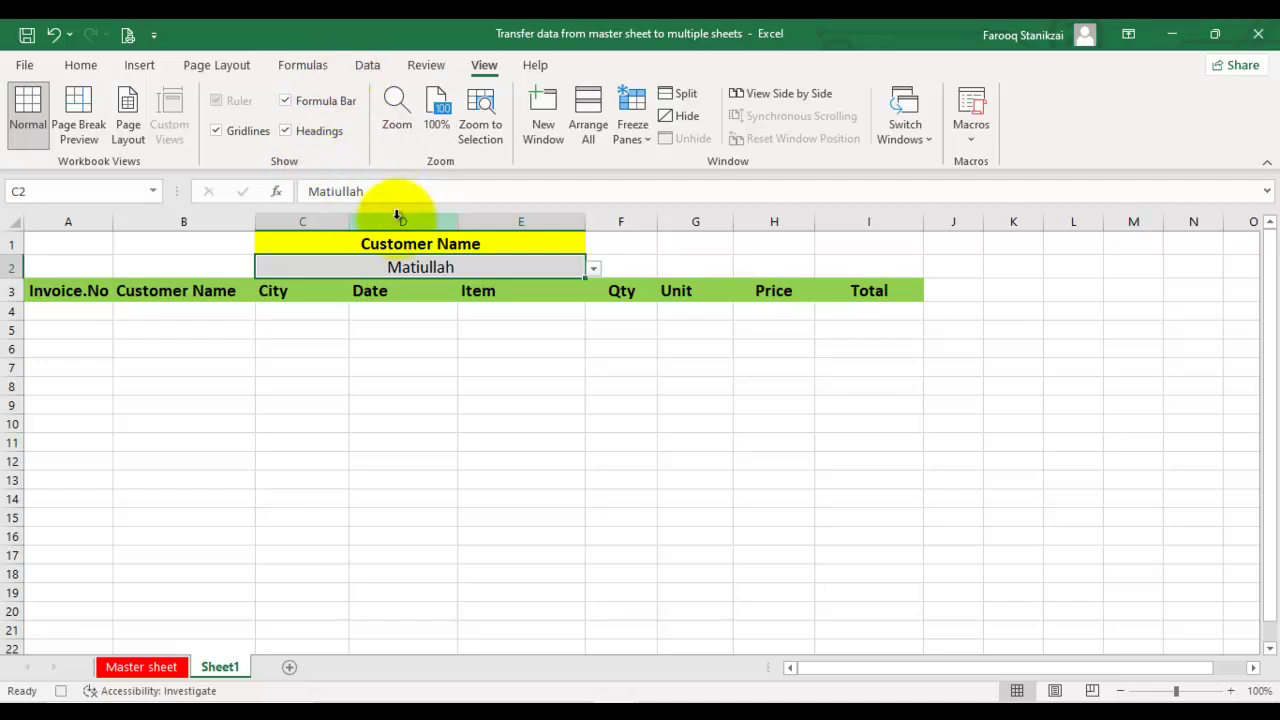
- Start an Advanced Filter from the Customer Name cells C1:E2, using the first row as labels, and set it to copy to another location
click(381, 248)
drag(381, 248, 386, 267)
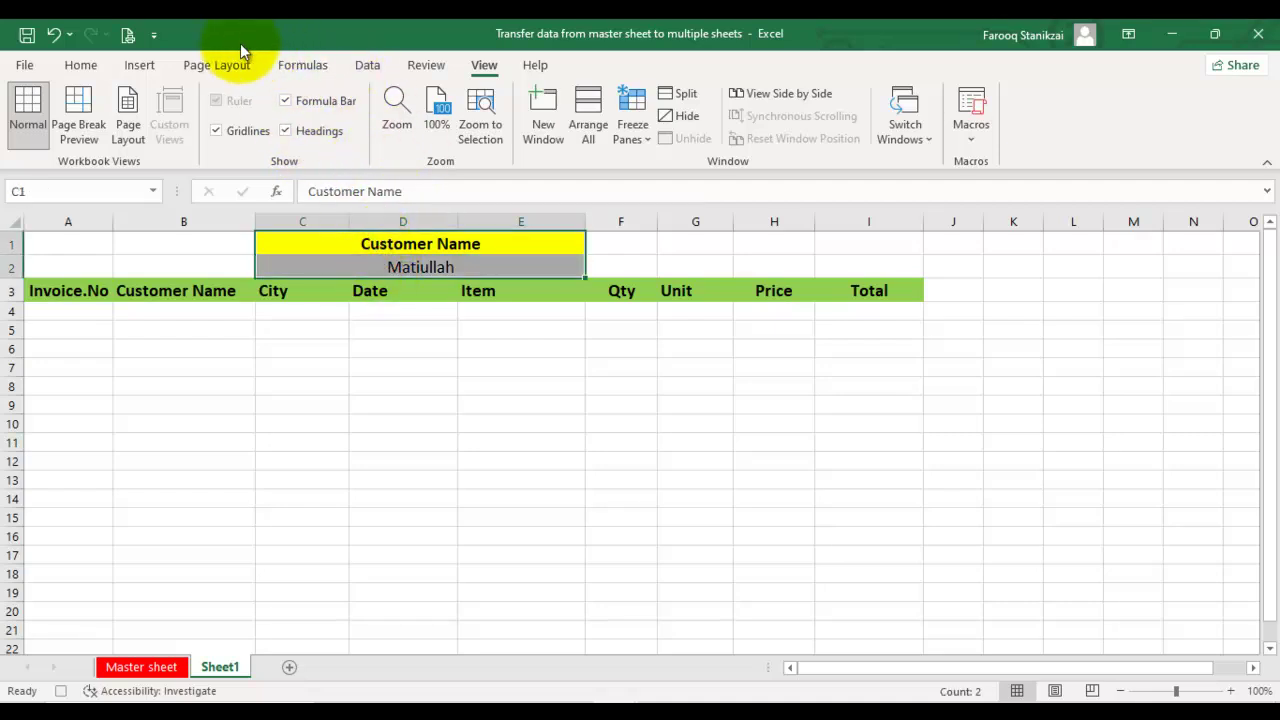
click(368, 66)
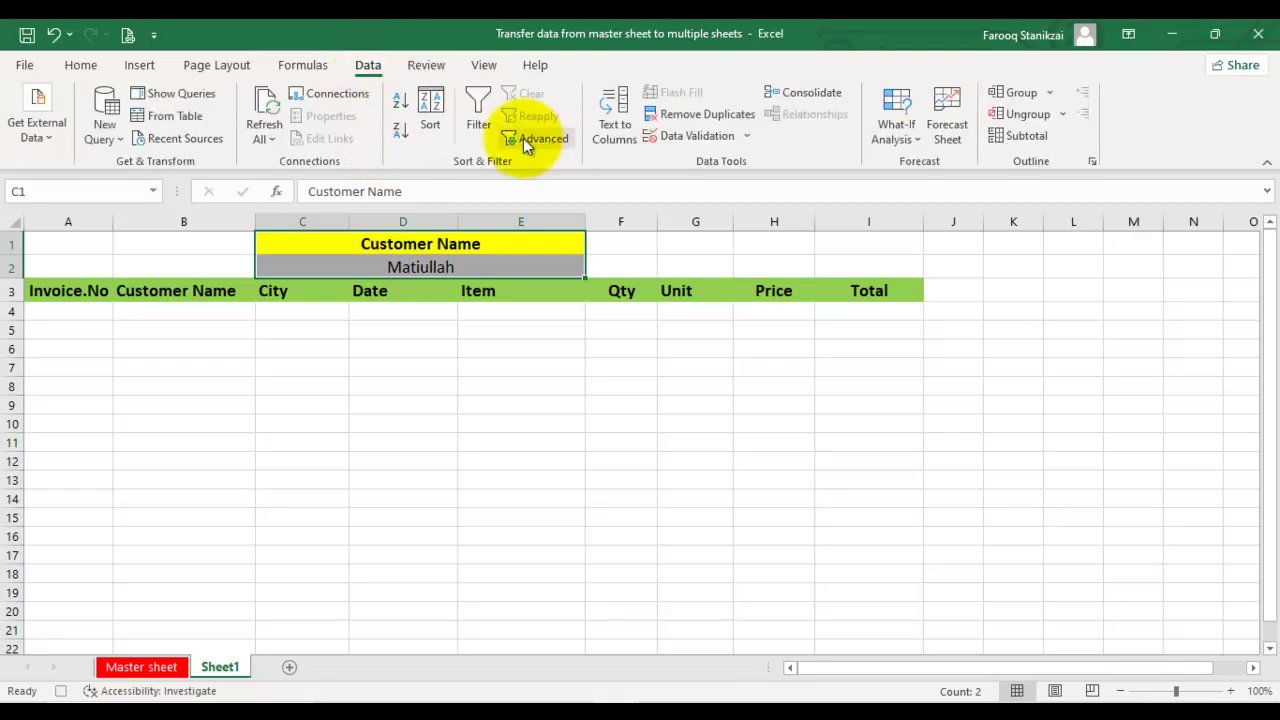
click(527, 142)
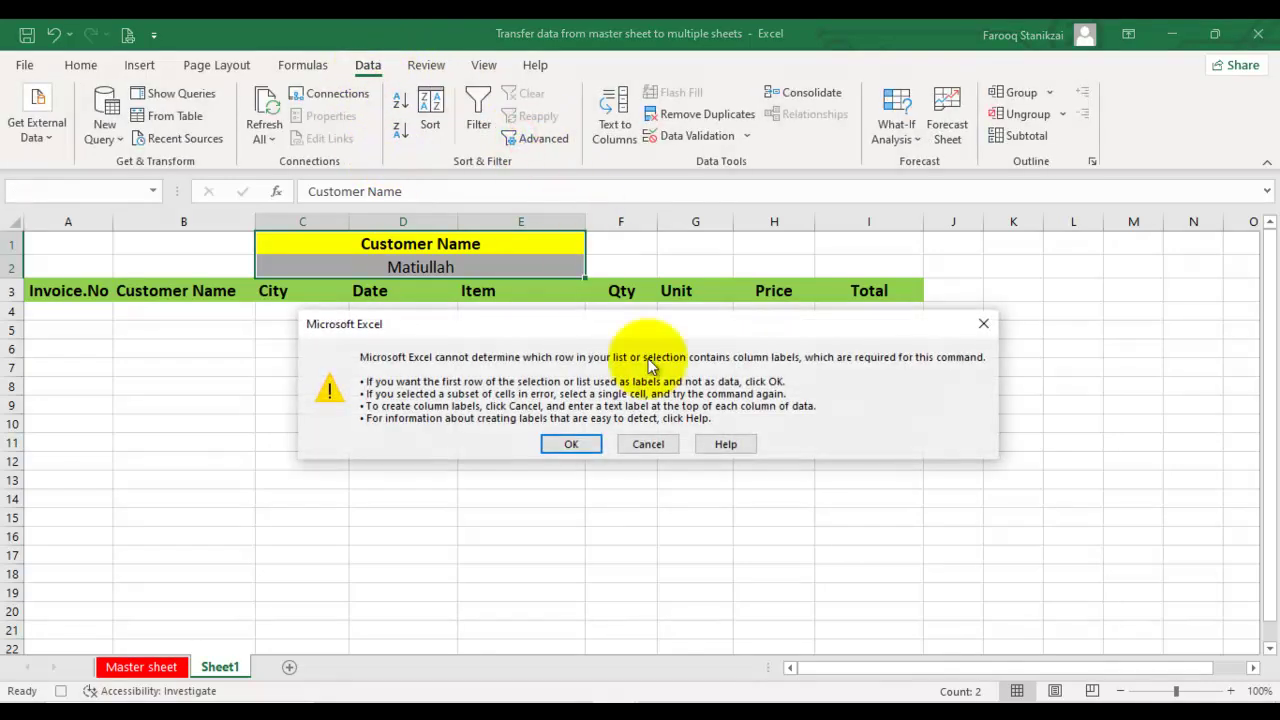
click(573, 446)
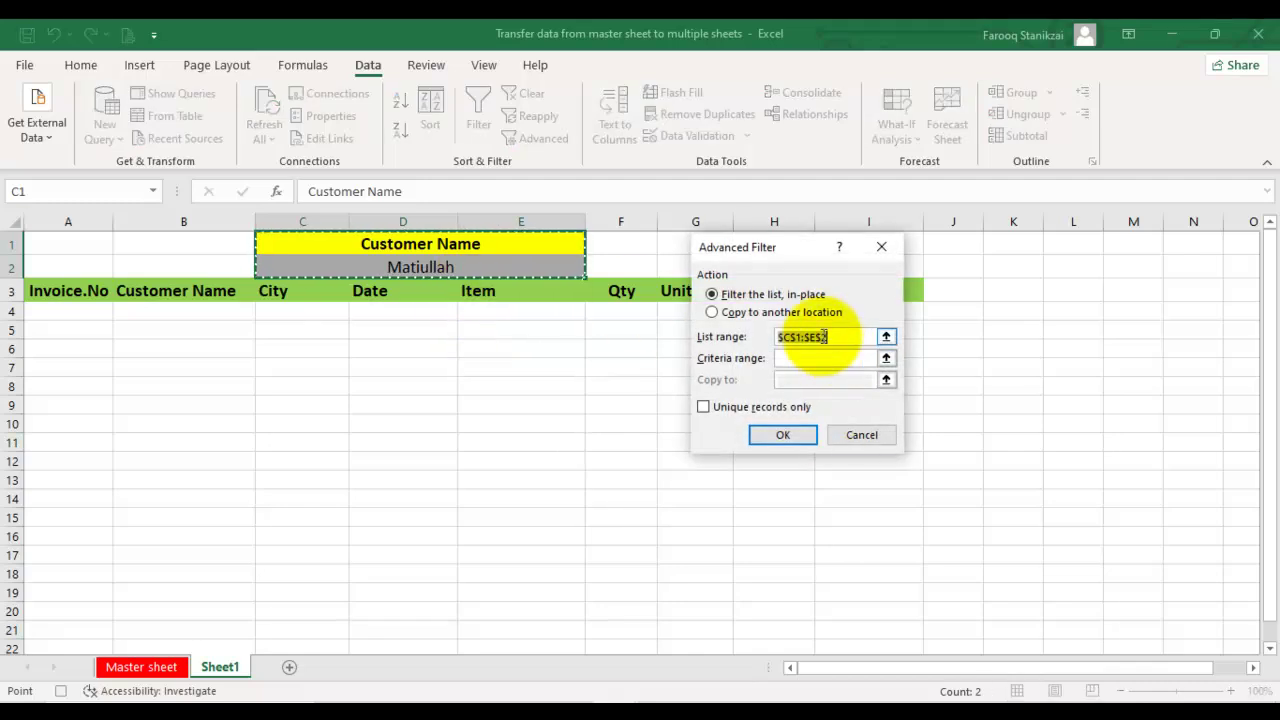
click(719, 311)
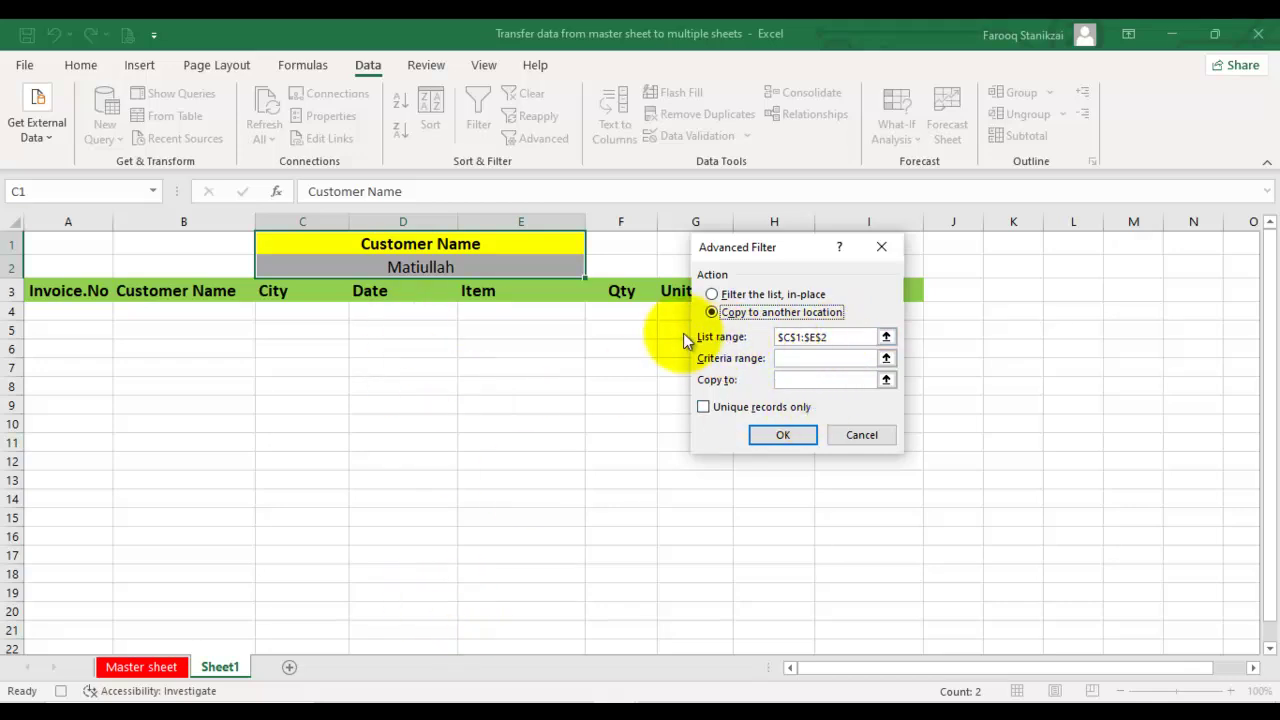
- Set the filter's list range to the whole Master sheet table, Table1[#All], and its criteria range to Sheet1!$C$1:$E$2
click(886, 338)
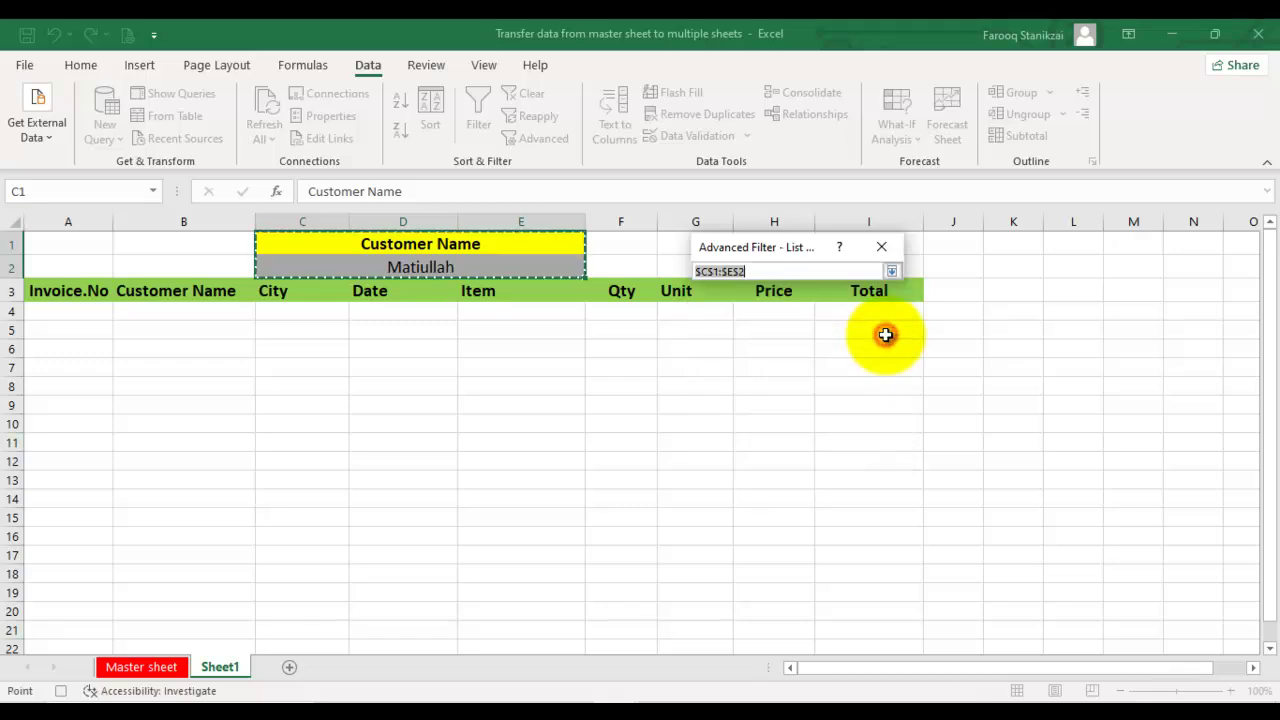
click(152, 670)
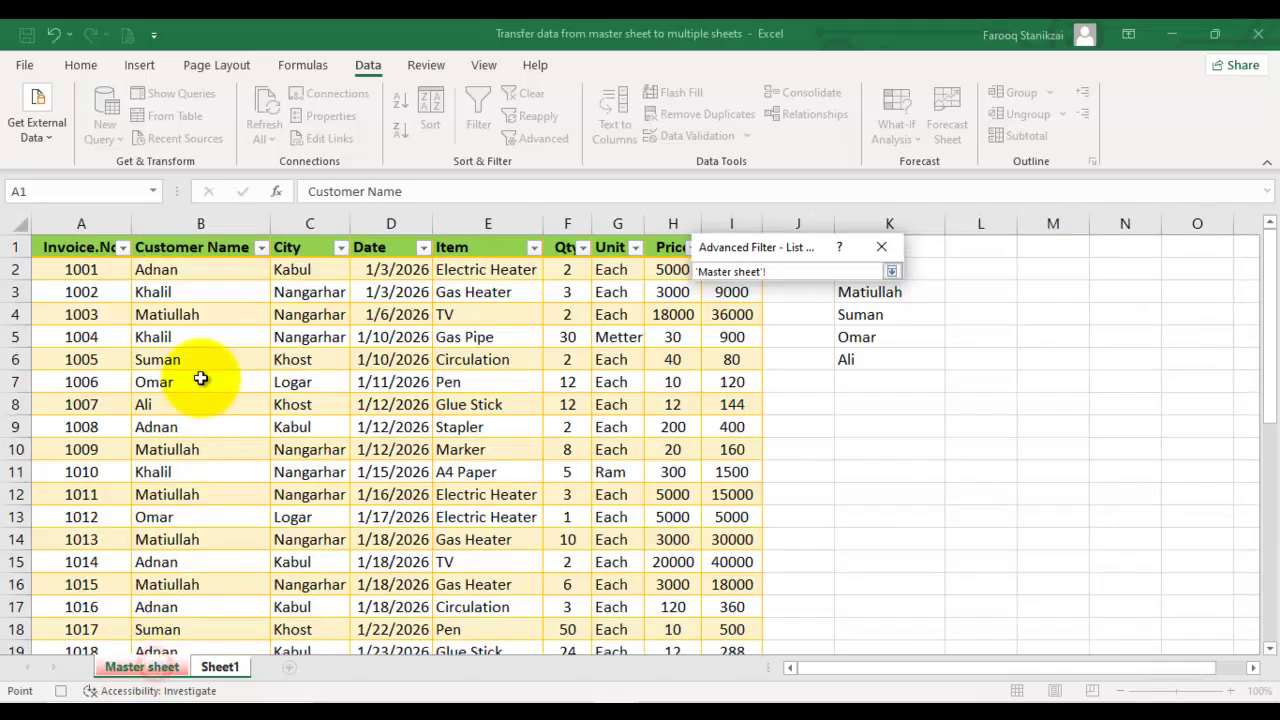
mouse_move(59, 246)
mouse_down()
mouse_move(612, 262)
mouse_move(709, 309)
mouse_move(713, 620)
mouse_move(697, 669)
mouse_move(729, 629)
mouse_move(742, 457)
mouse_move(729, 429)
mouse_up()
click(891, 270)
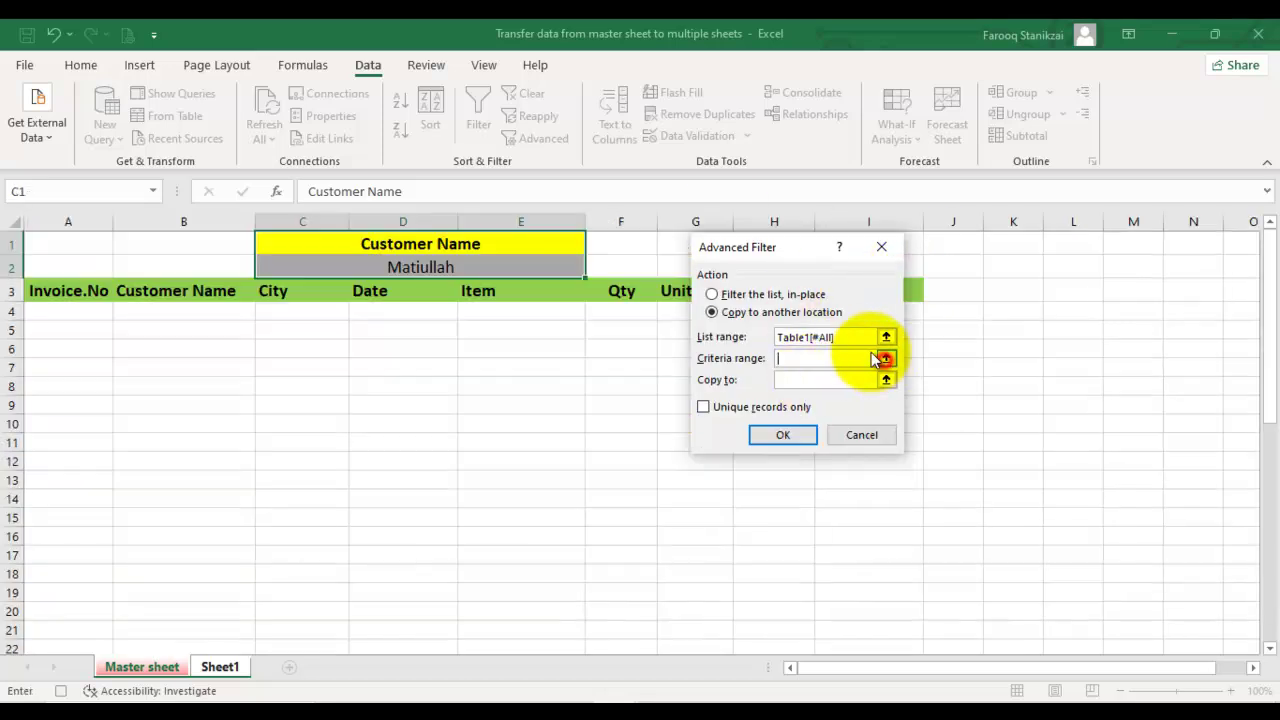
click(886, 358)
drag(495, 244, 491, 266)
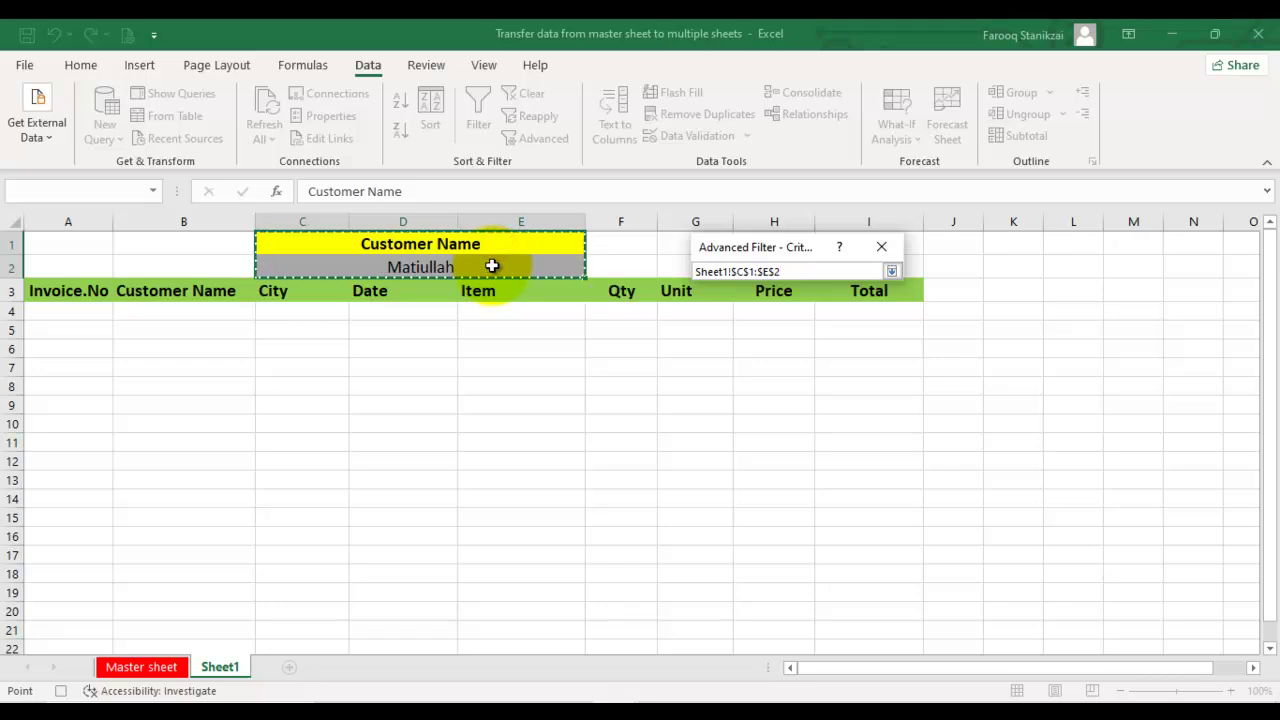
click(891, 270)
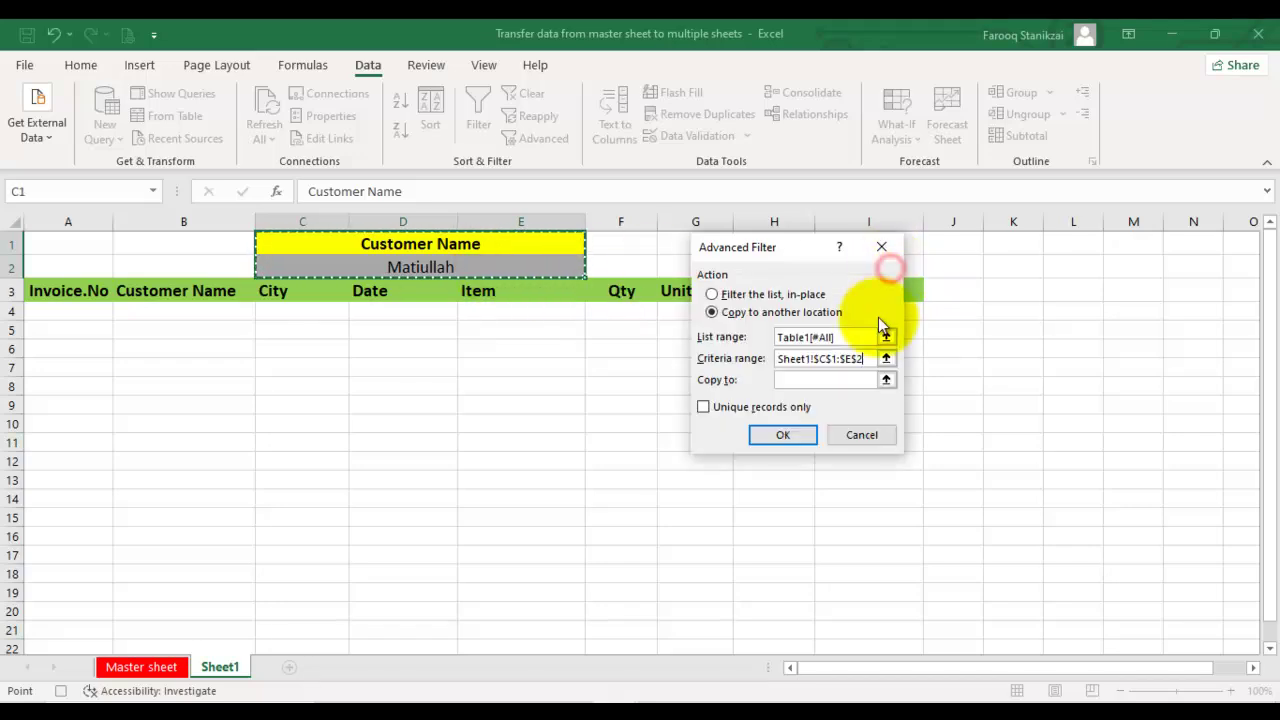
- Set the filter's copy-to range to the header row Sheet1!$A$3:$I$3 and run the filter
click(886, 381)
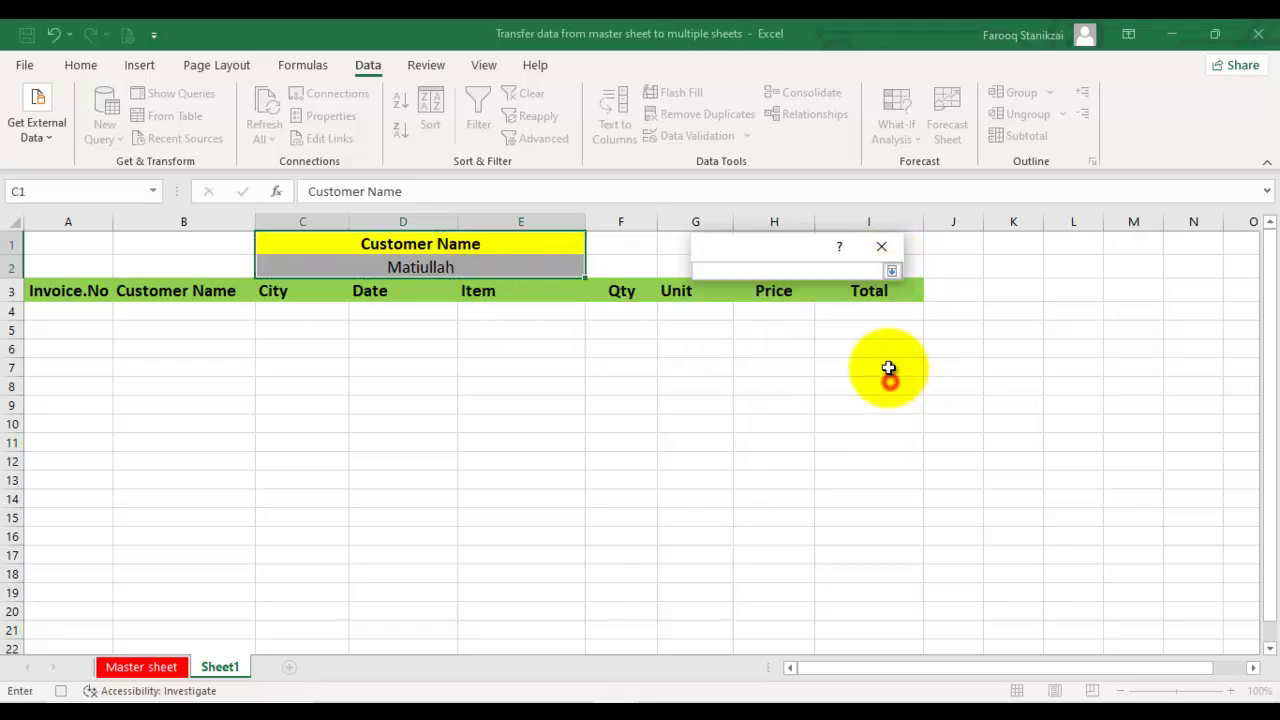
drag(68, 288, 840, 296)
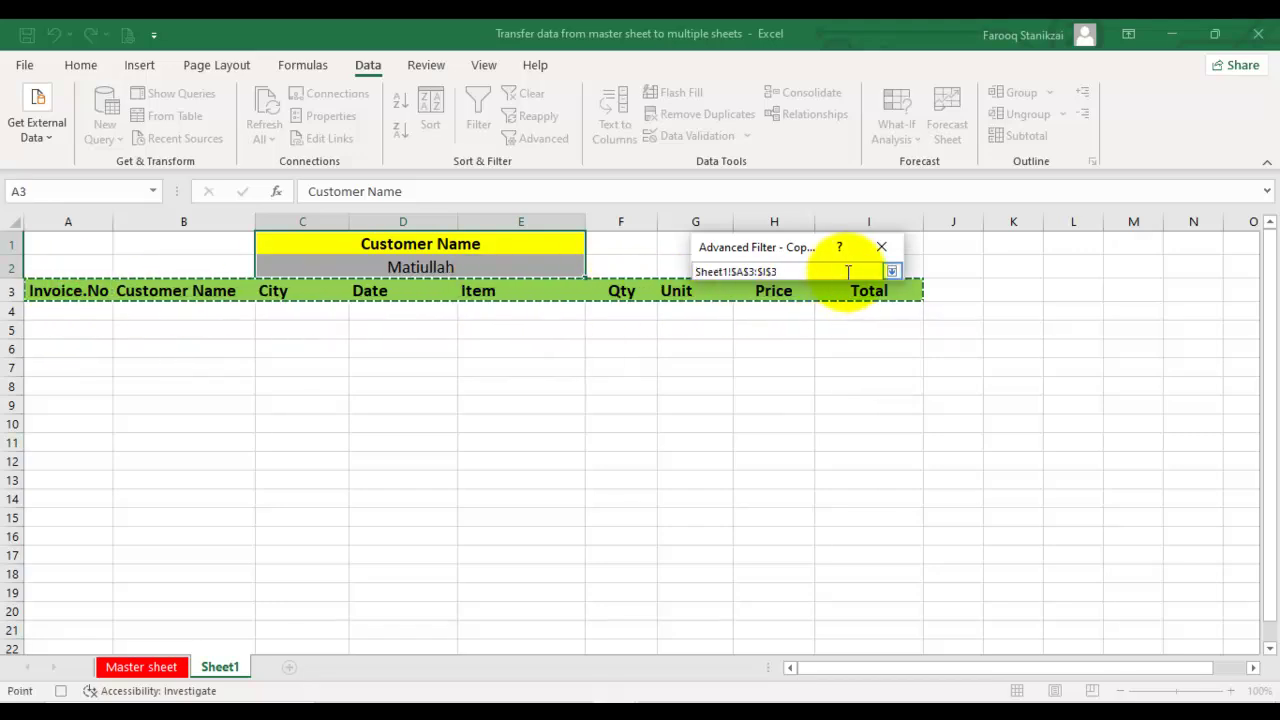
click(886, 271)
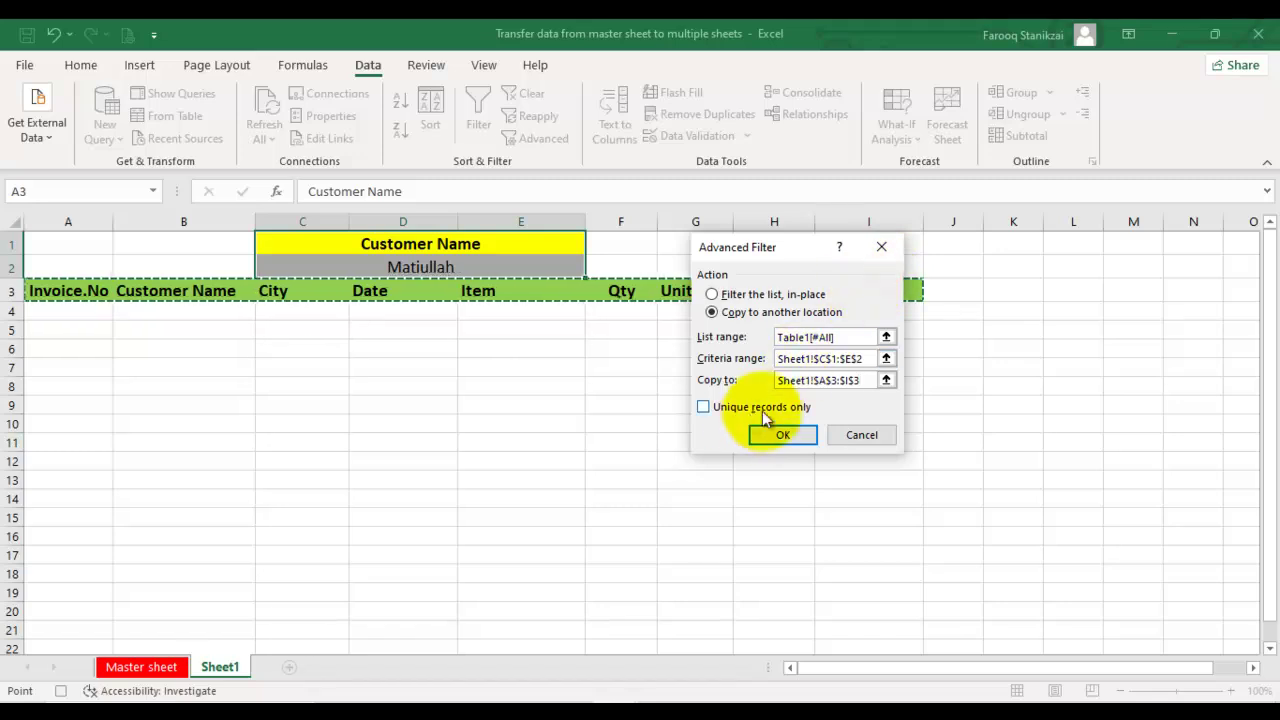
click(773, 435)
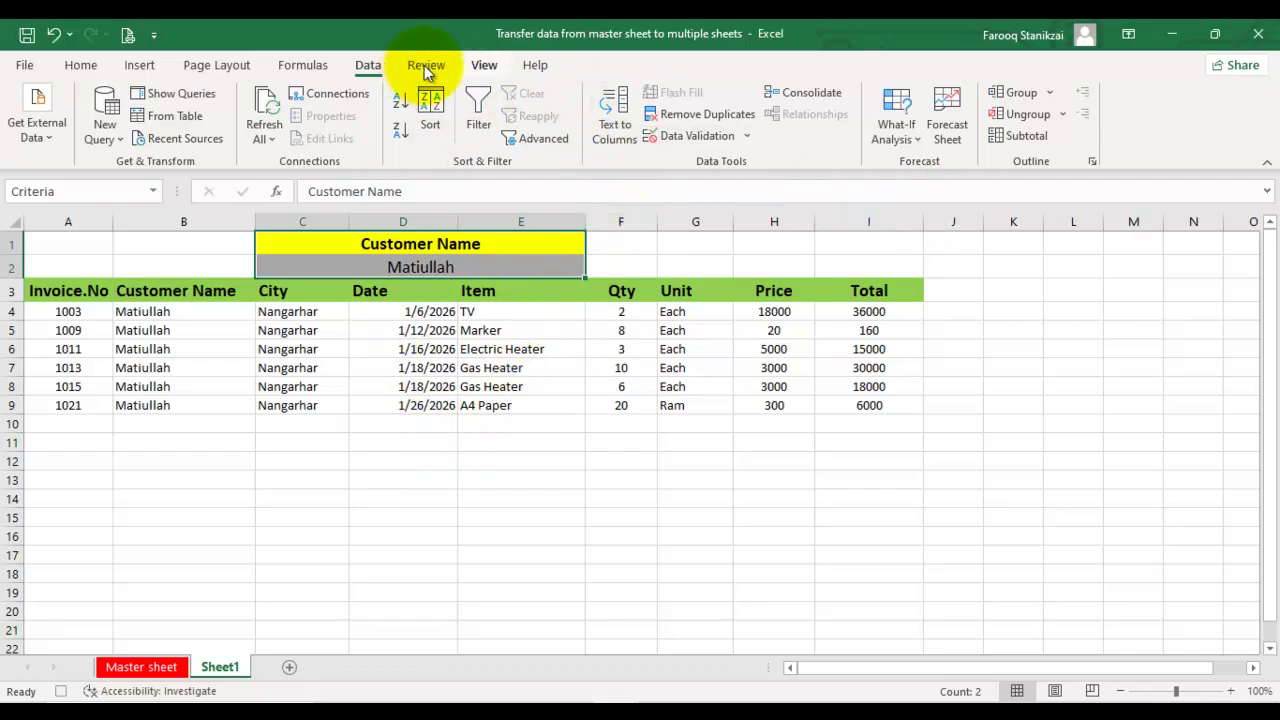
- Stop recording the macro and deselect the criteria cells
click(484, 66)
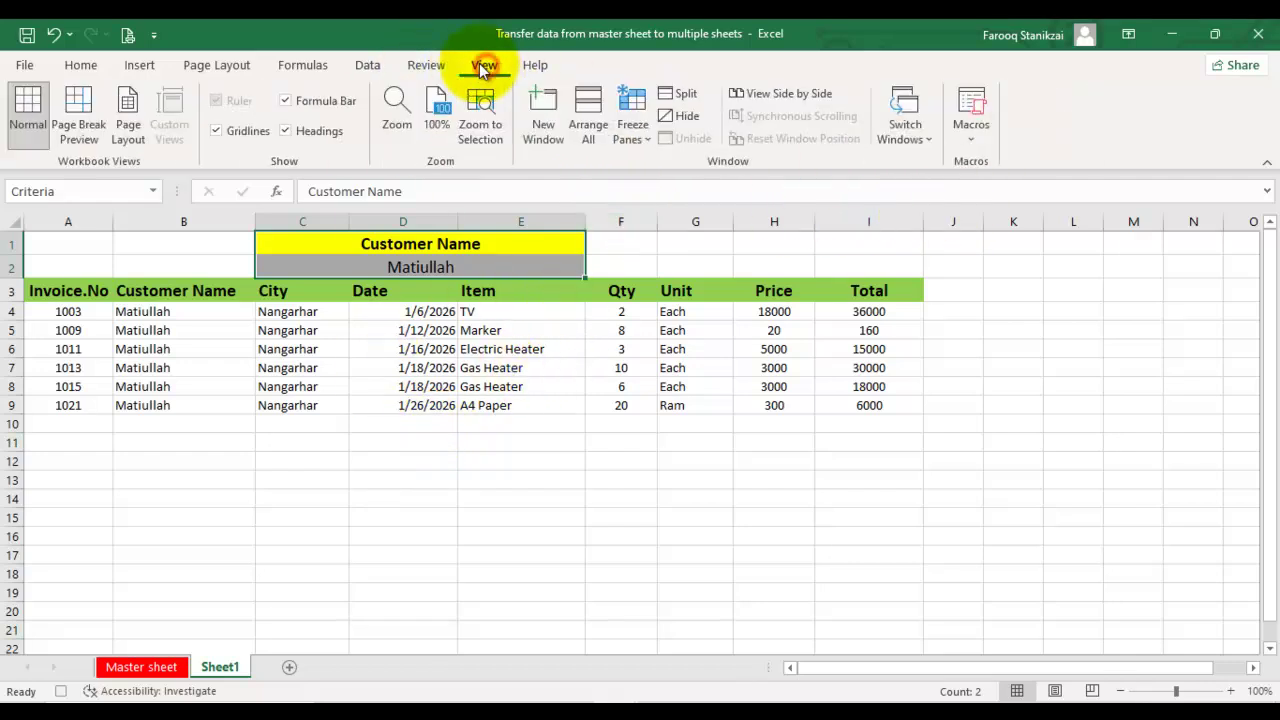
click(973, 143)
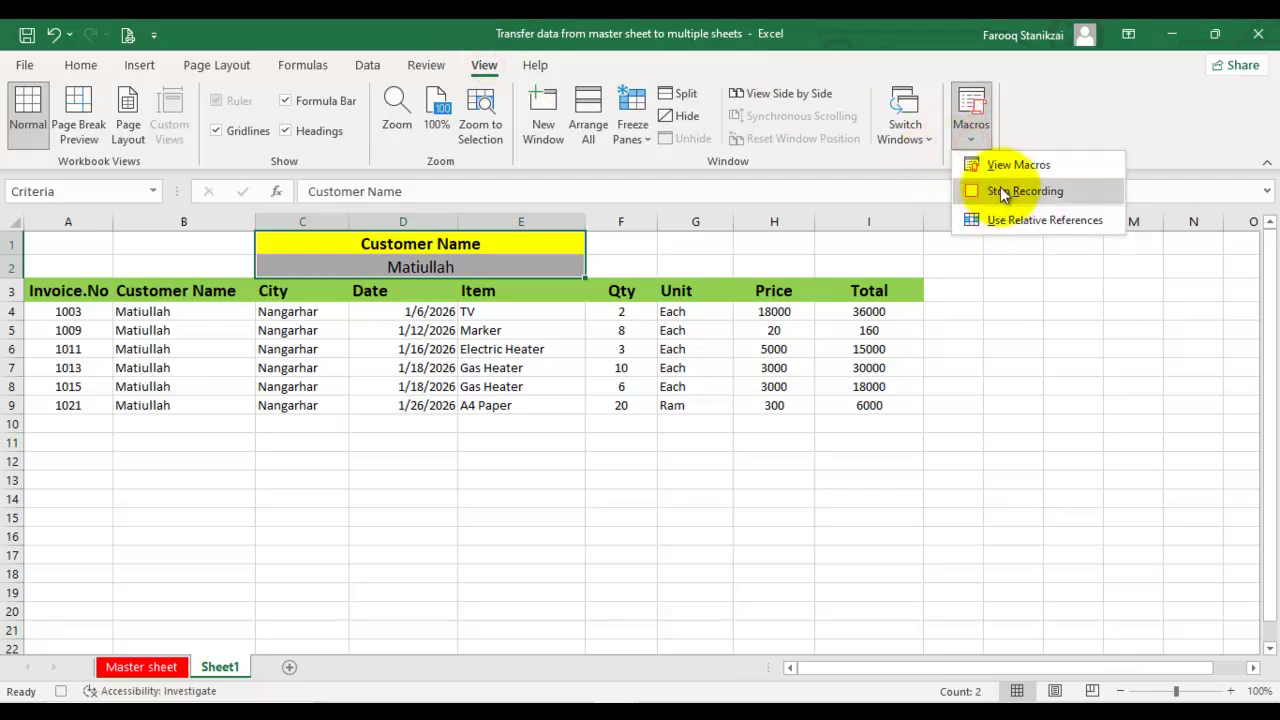
click(1000, 187)
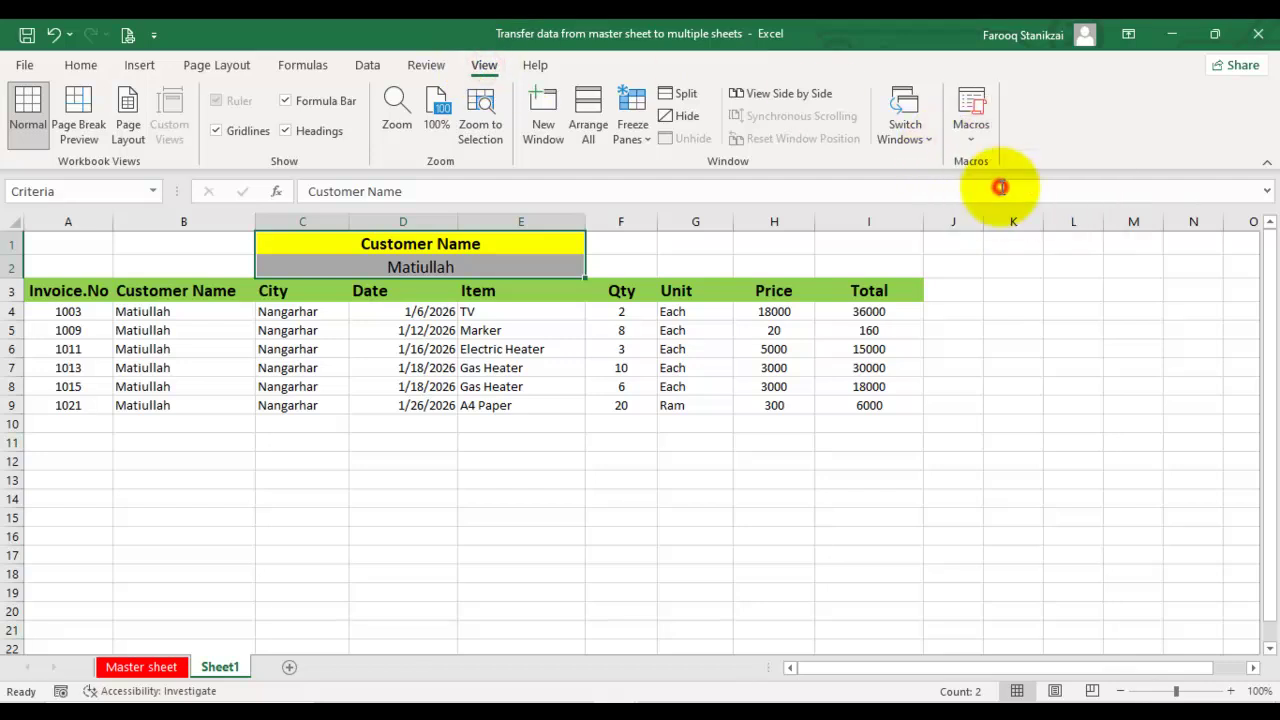
click(482, 475)
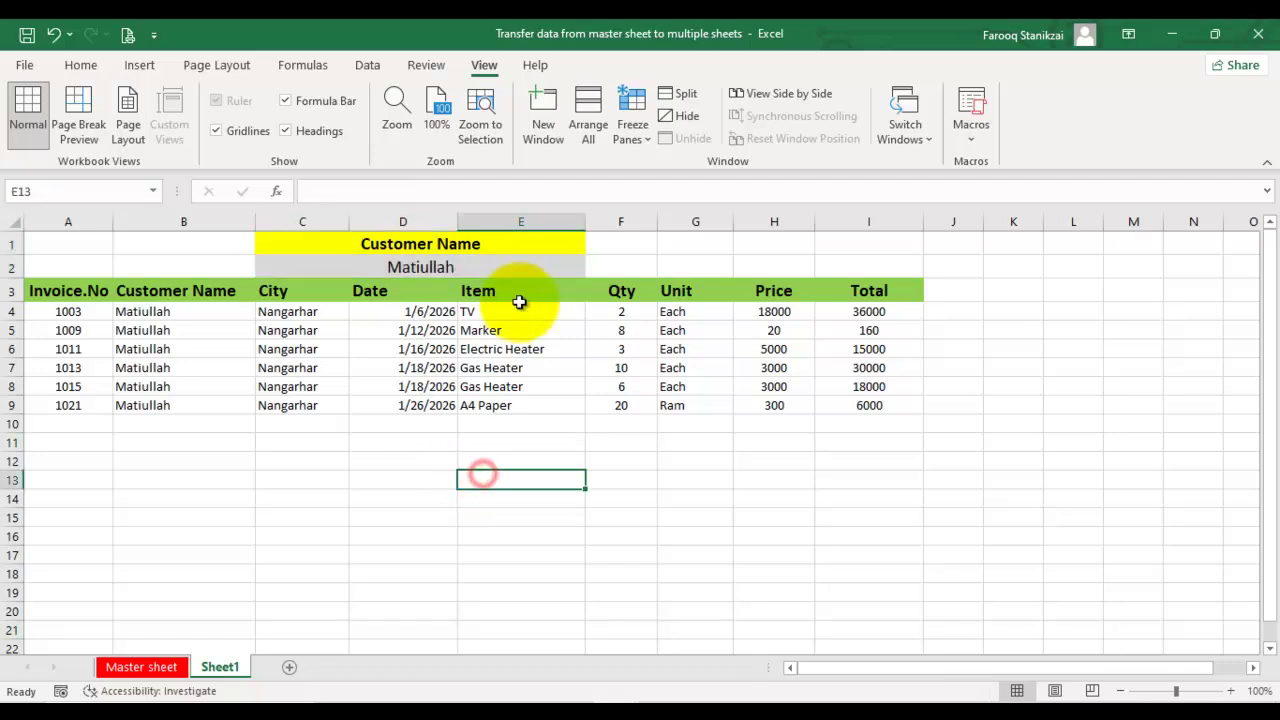
- Draw a rounded rectangle about 1.31" wide and 0.3" high over cells G1:H2 and give it the solid orange theme style
click(716, 236)
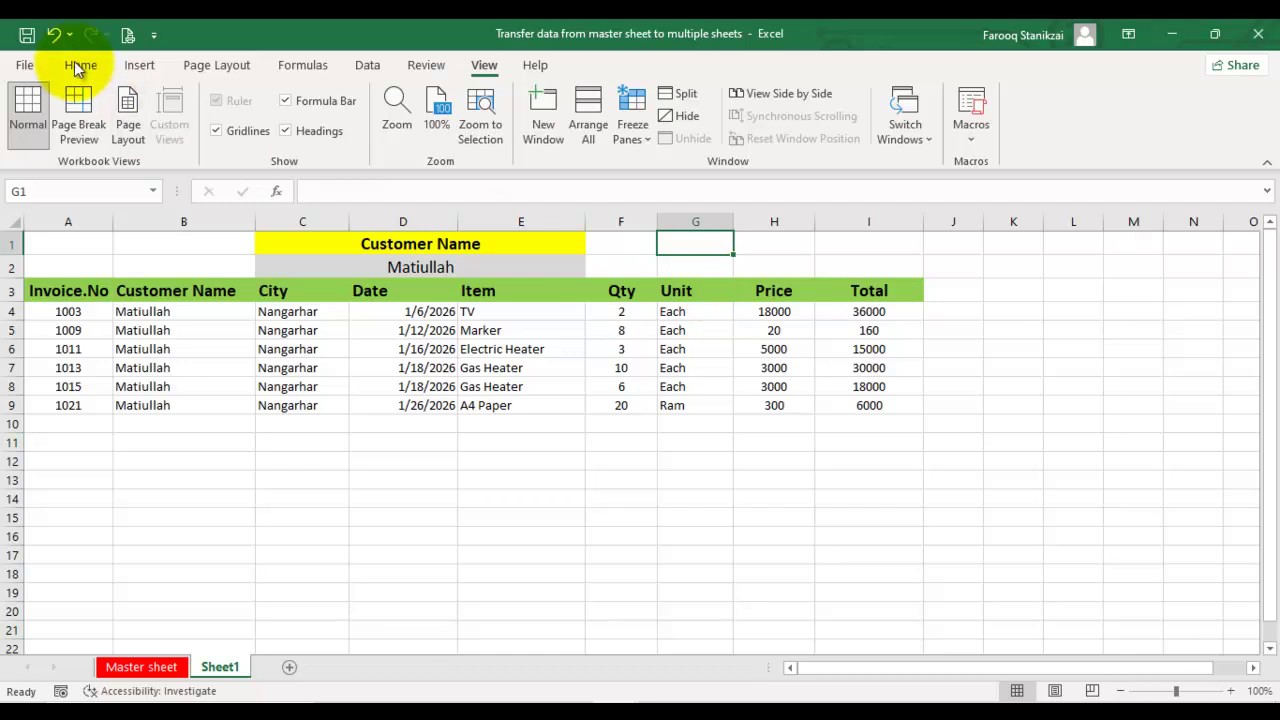
click(140, 65)
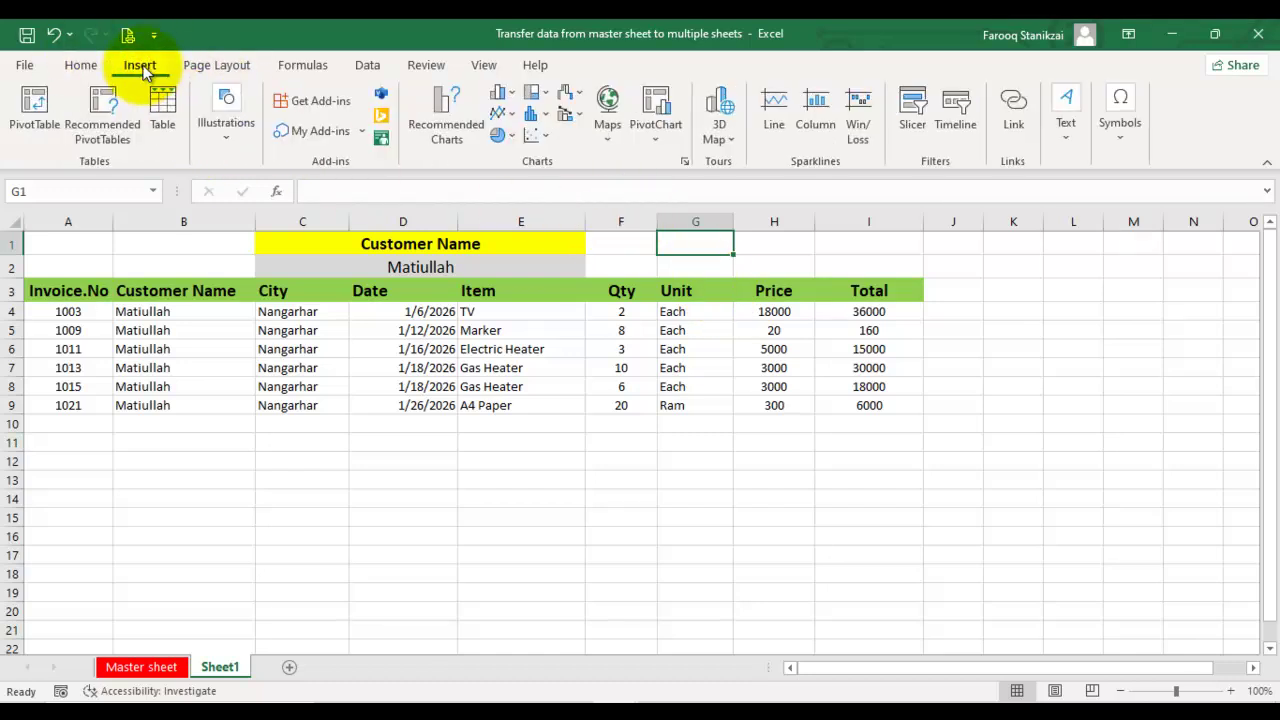
click(225, 139)
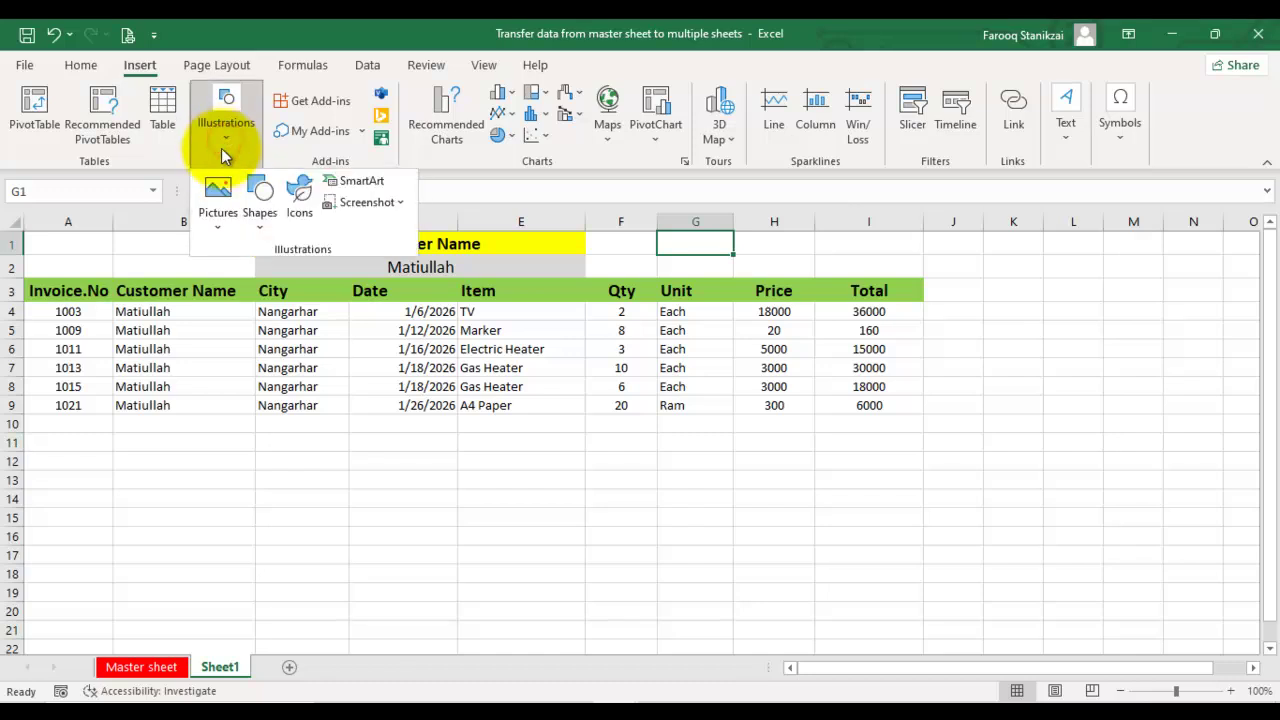
click(256, 232)
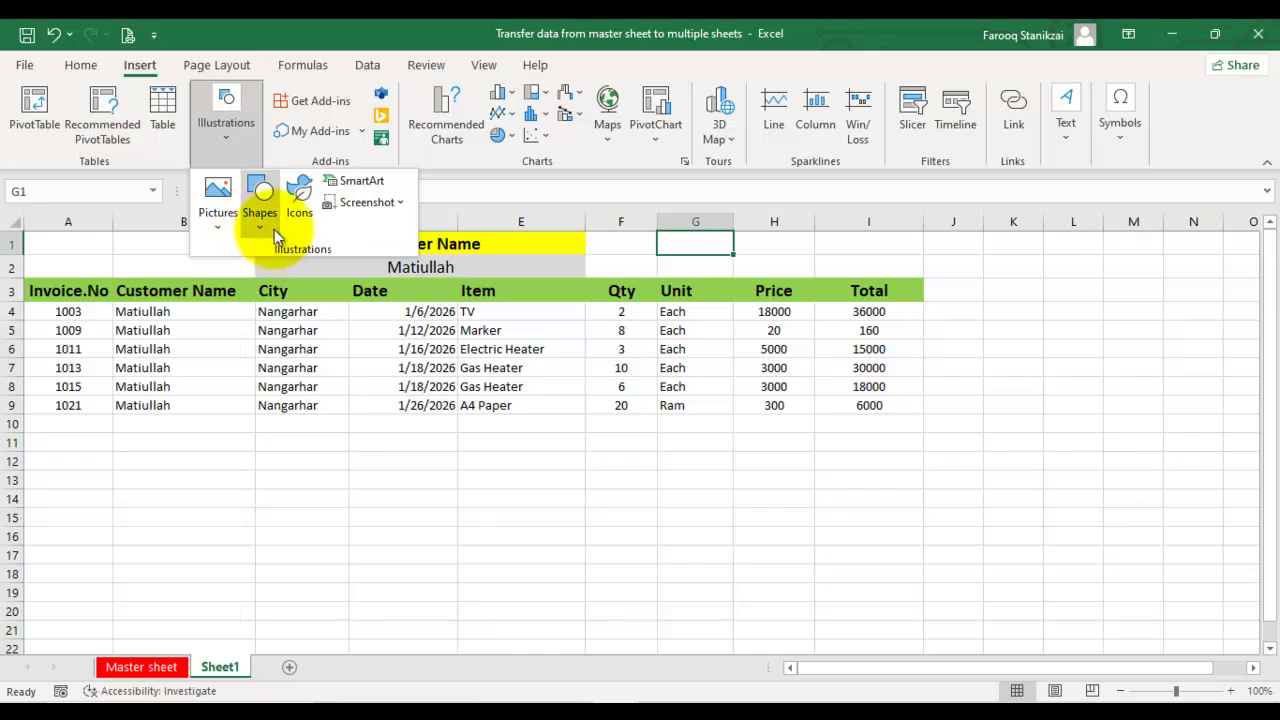
click(264, 232)
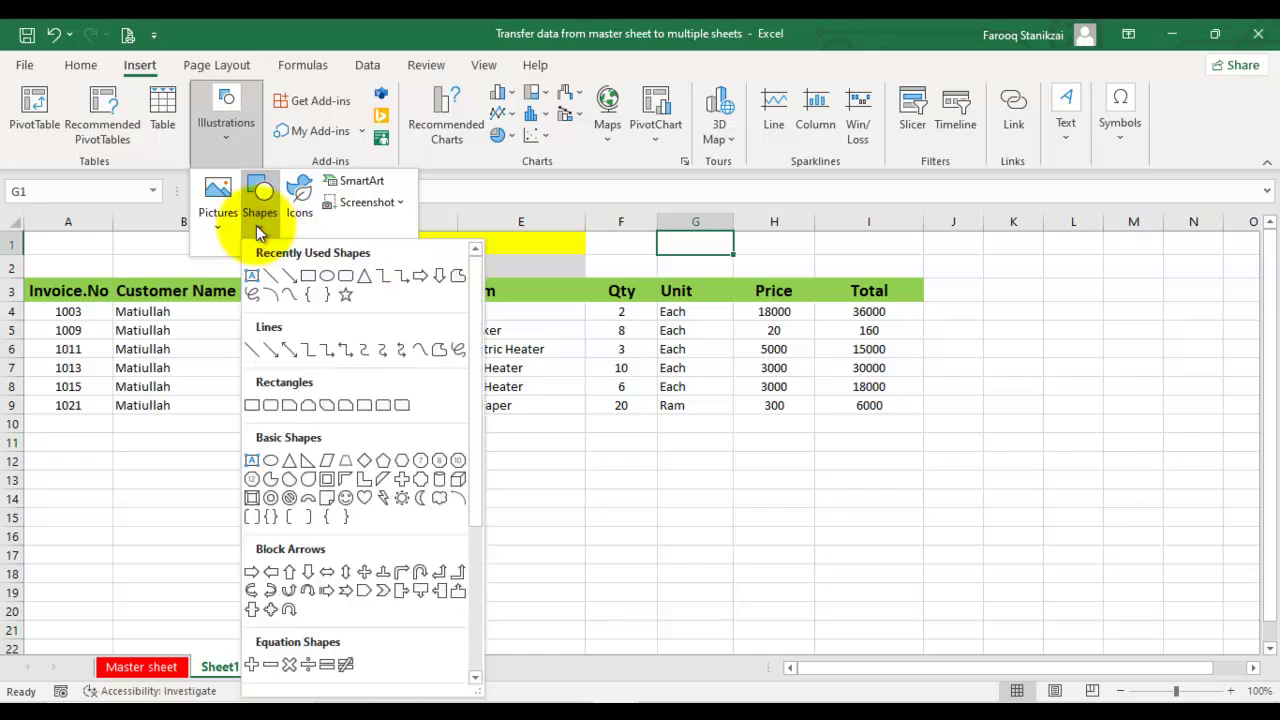
click(343, 277)
drag(718, 244, 801, 268)
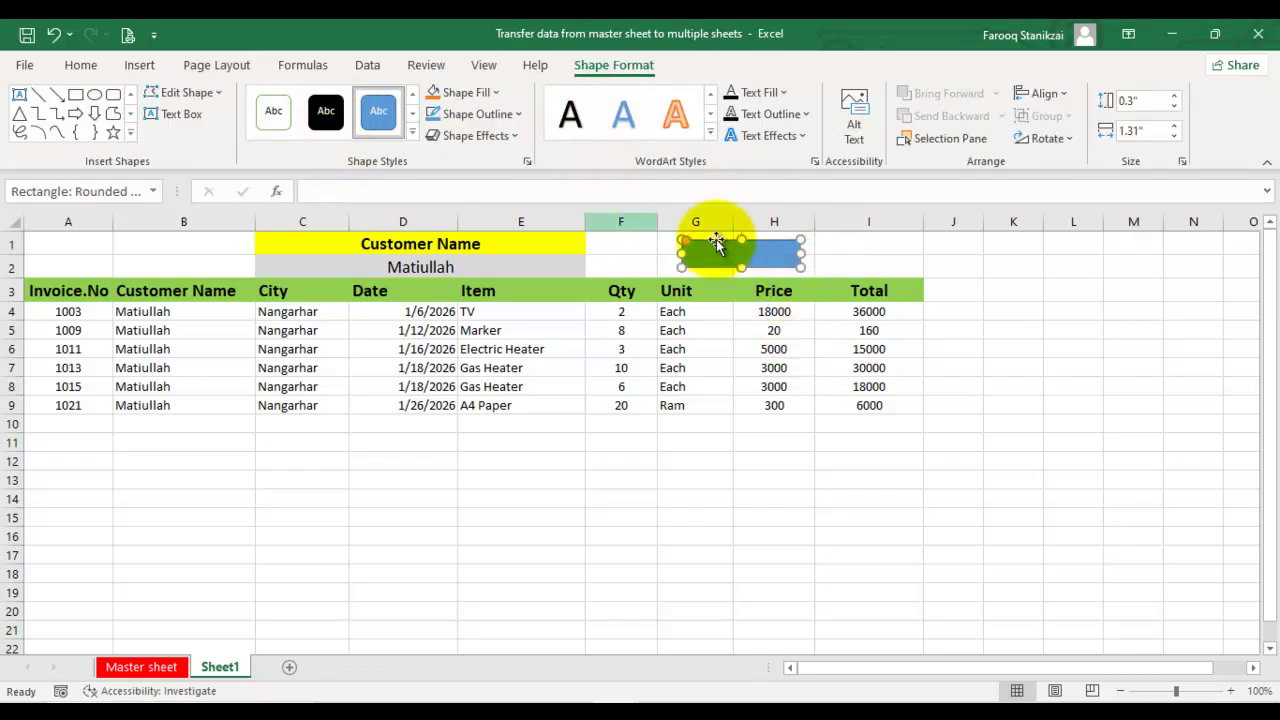
click(412, 136)
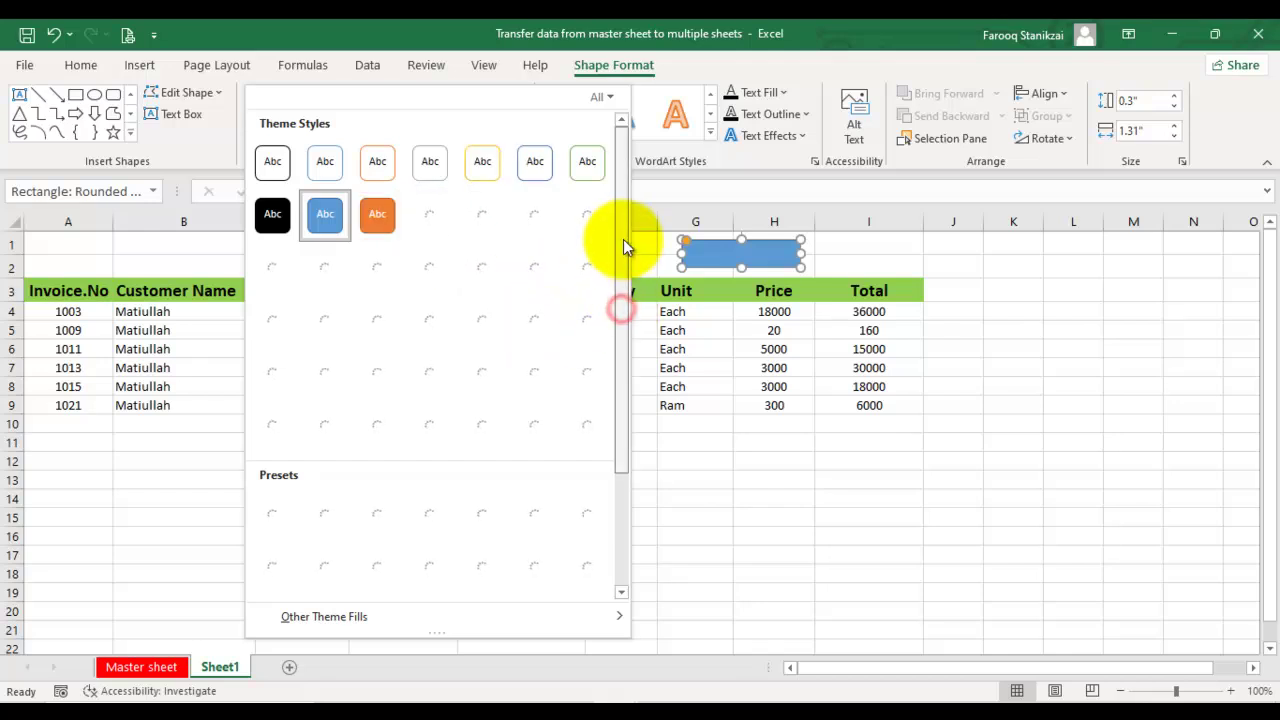
click(383, 214)
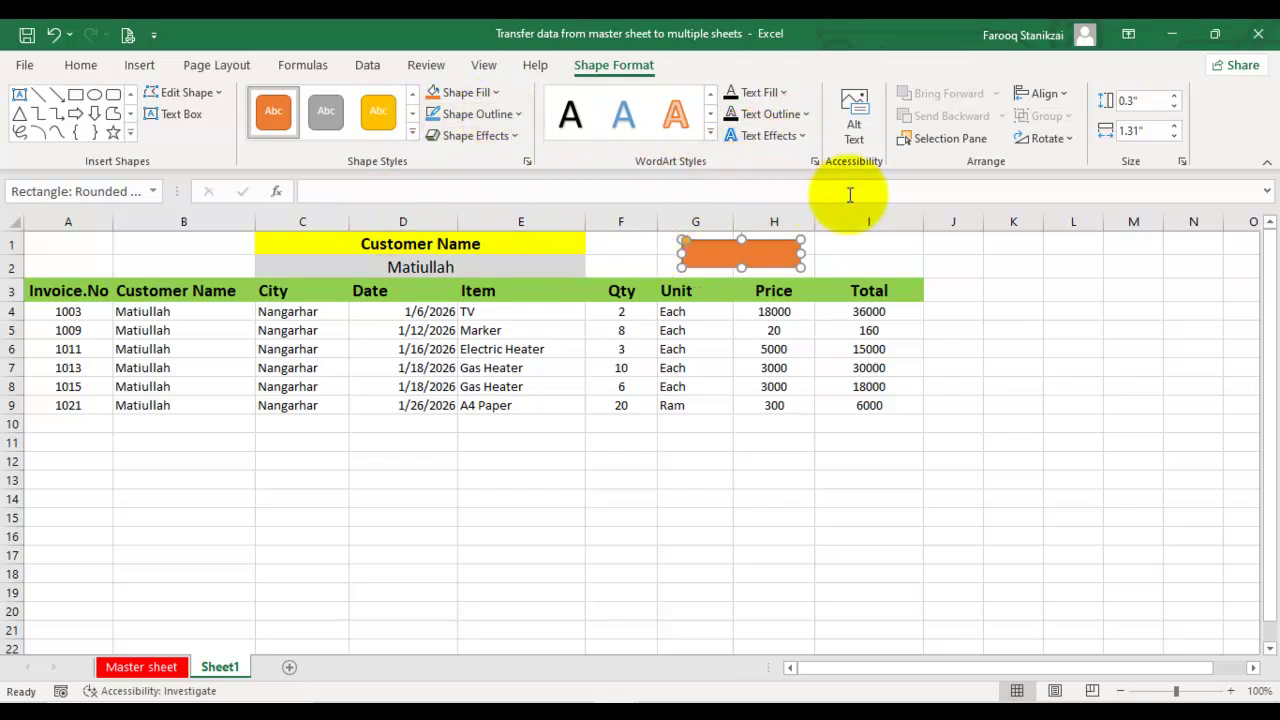
click(800, 115)
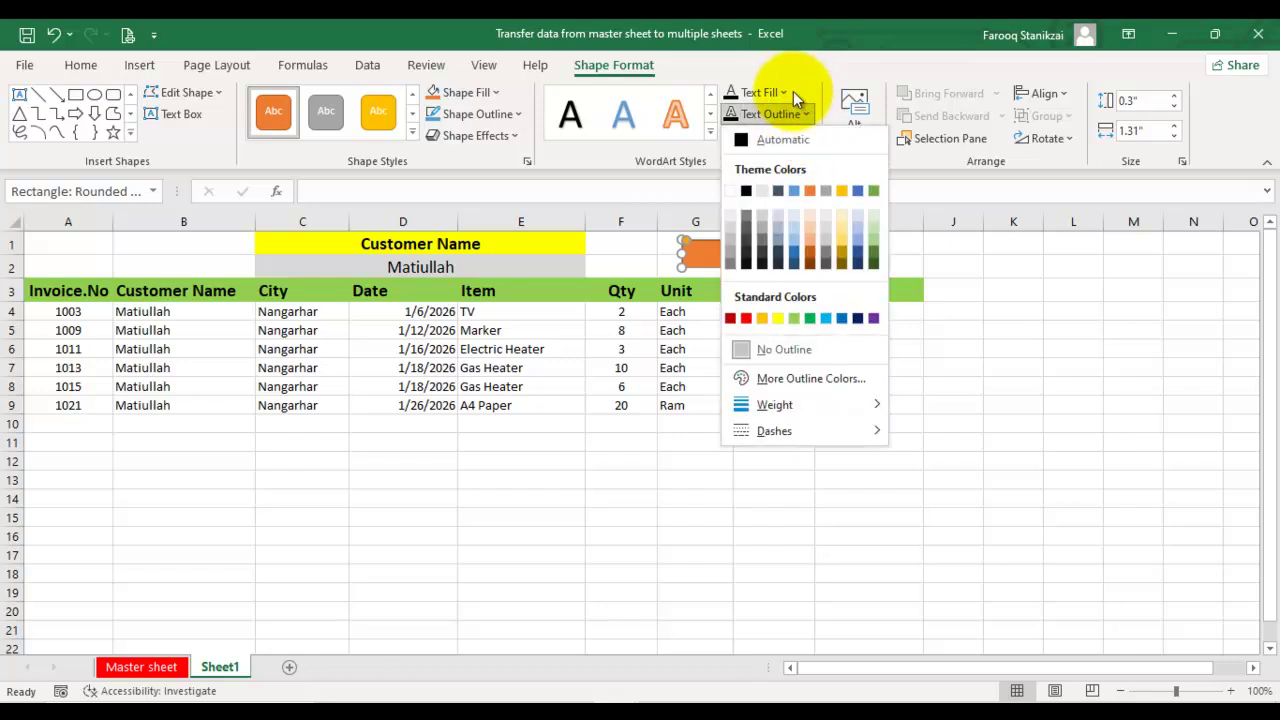
click(790, 93)
click(790, 93)
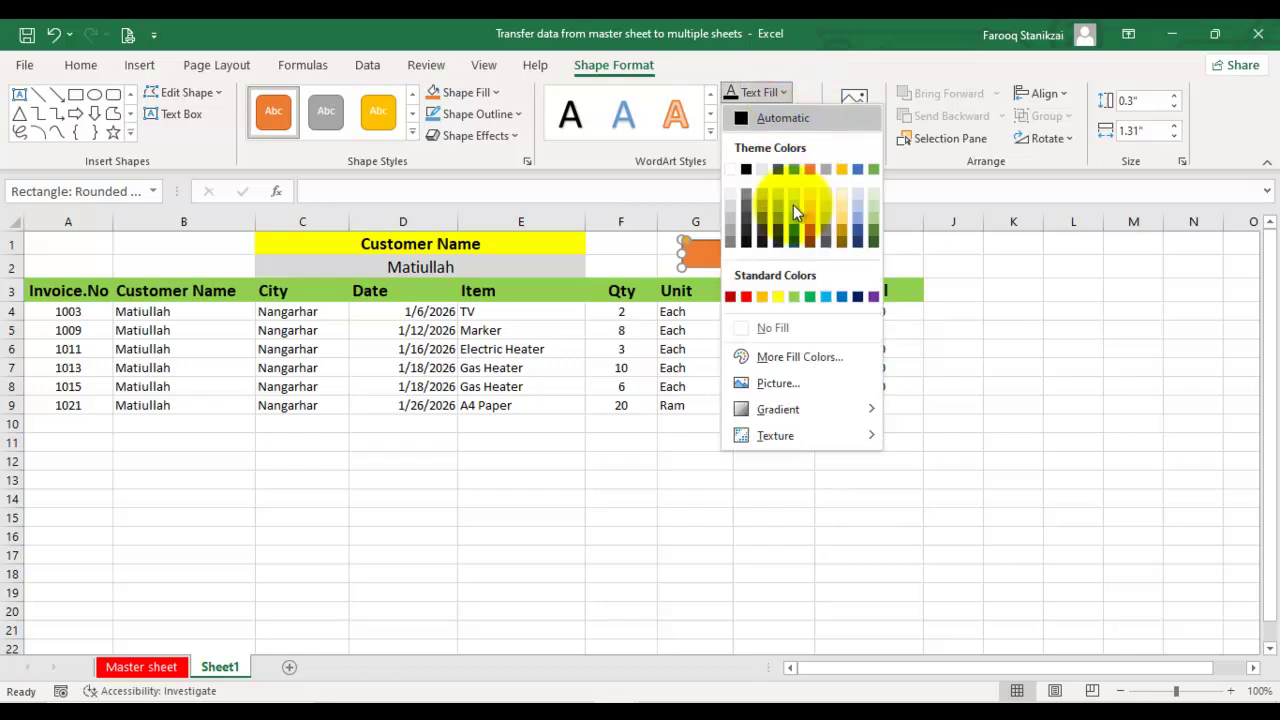
click(528, 184)
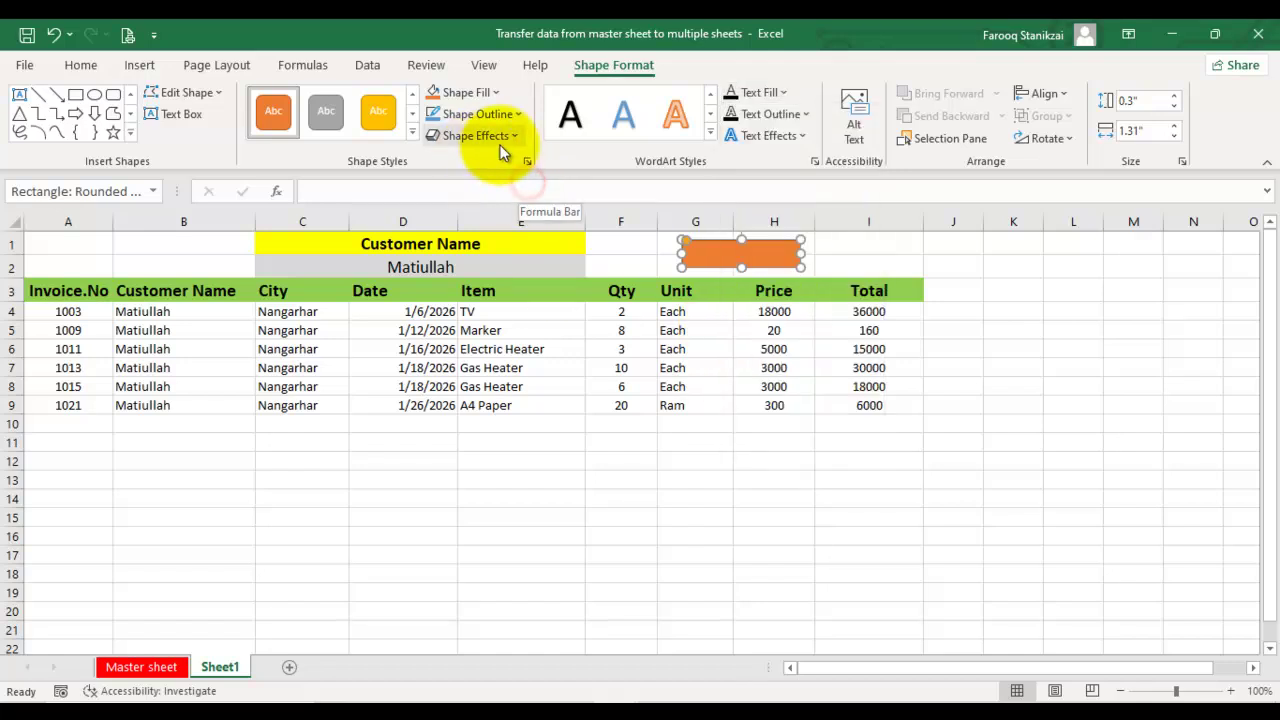
- Add an orange glow from the third row of glow variations to the rounded rectangle and give it the centred label "Refesh"
click(508, 136)
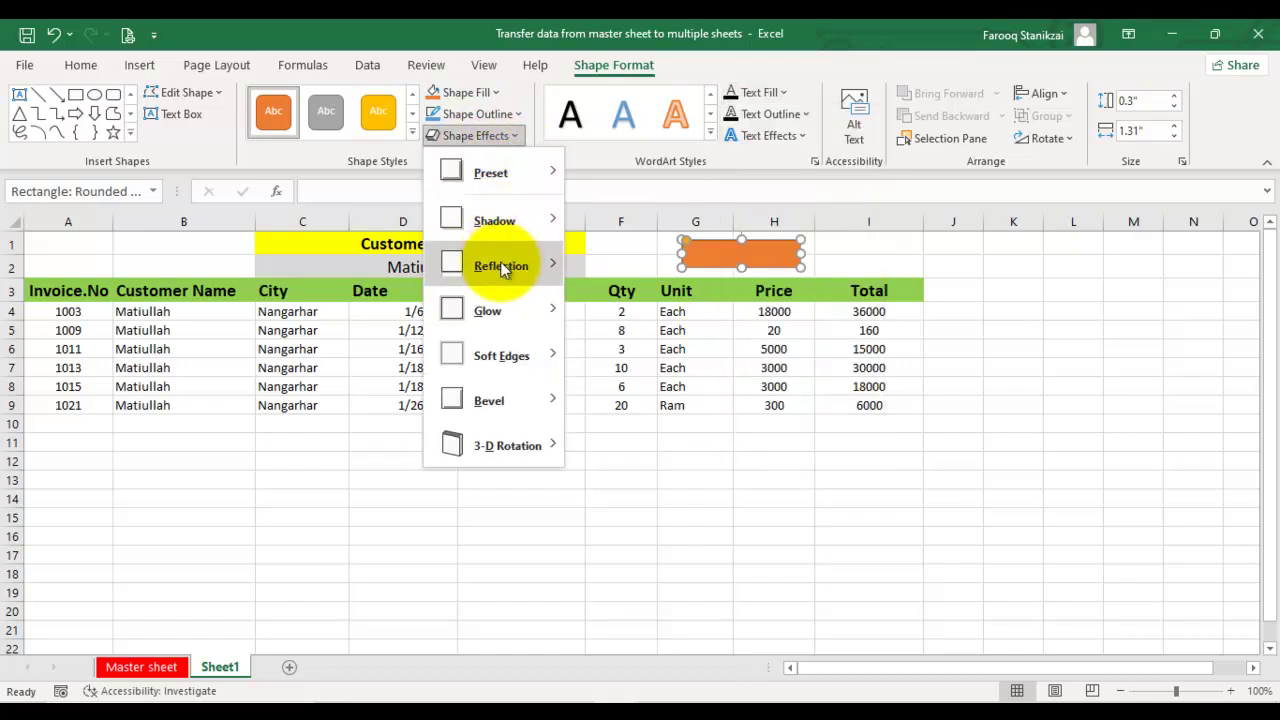
mouse_move(537, 318)
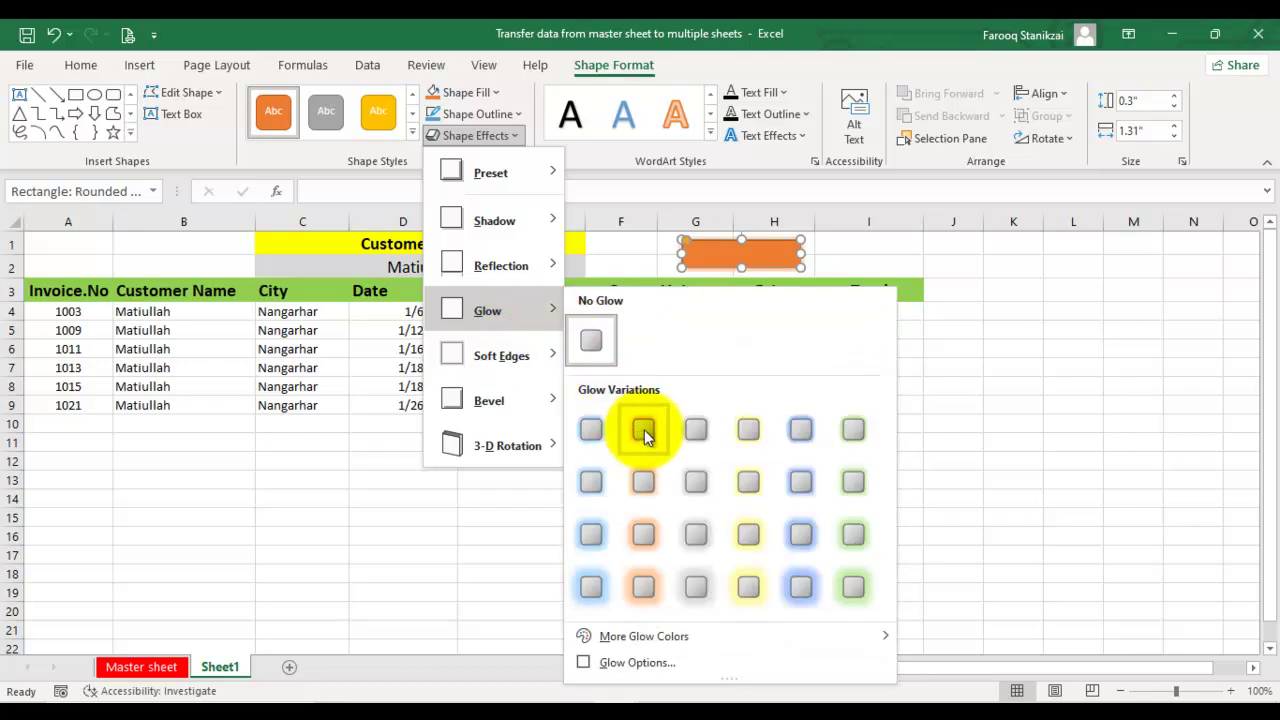
click(642, 536)
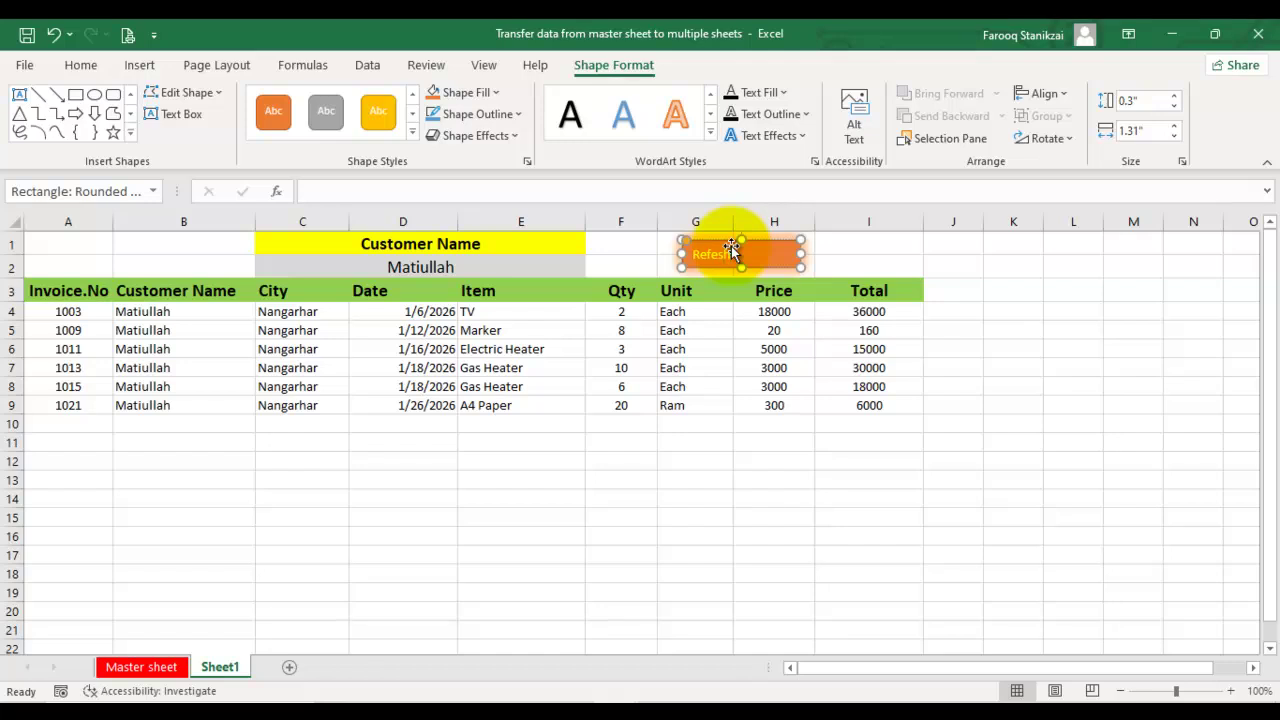
click(78, 65)
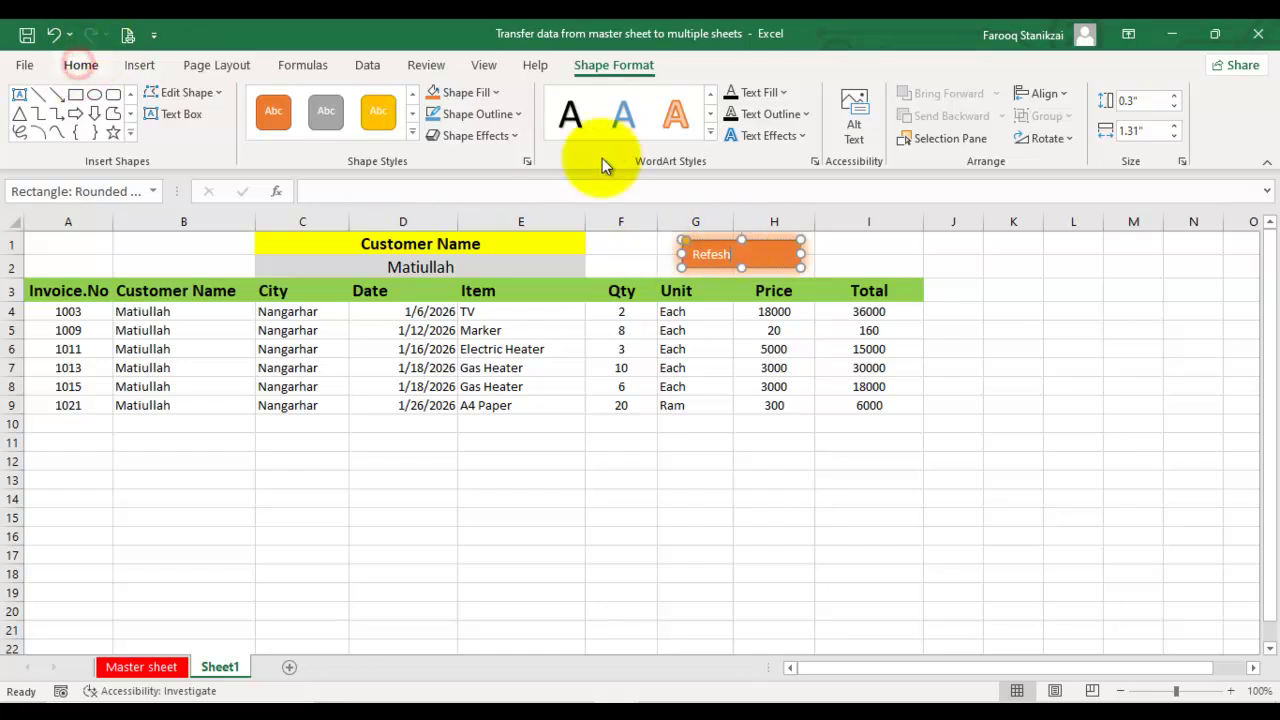
click(349, 132)
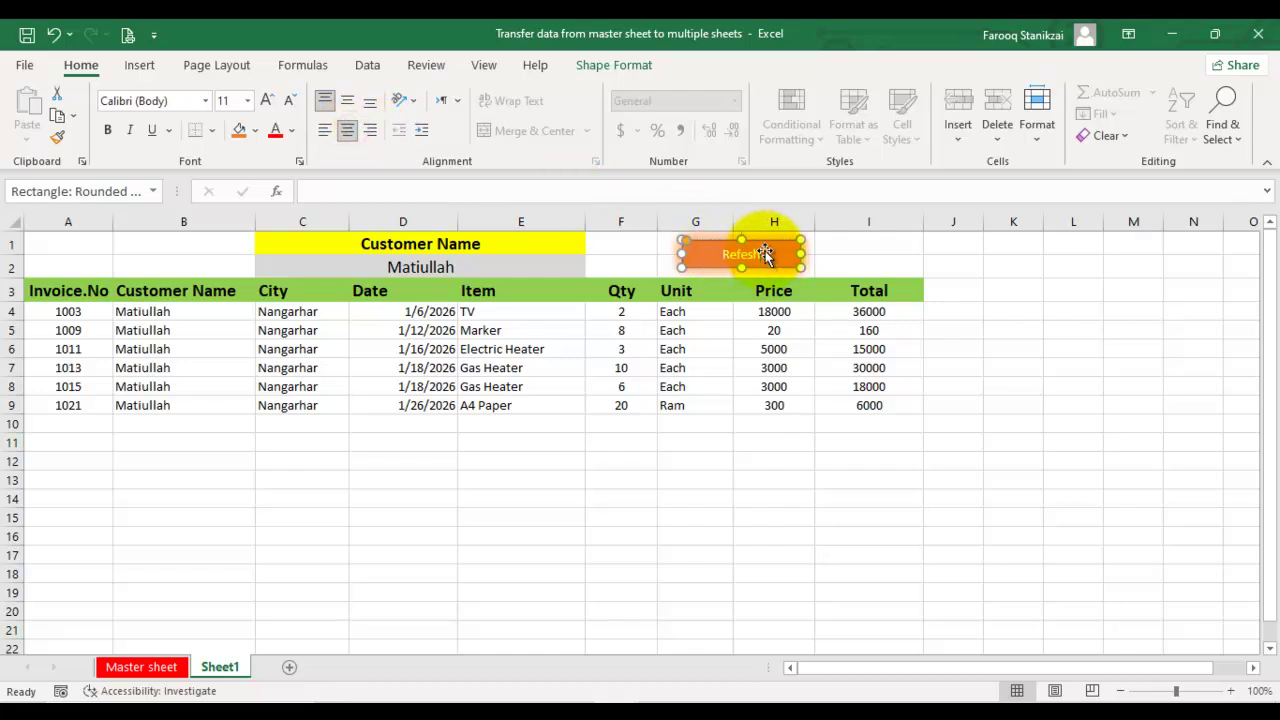
- Move the orange shape to the start of column G and extend its lower edge so it nearly fills rows 1 and 2
drag(762, 252, 735, 240)
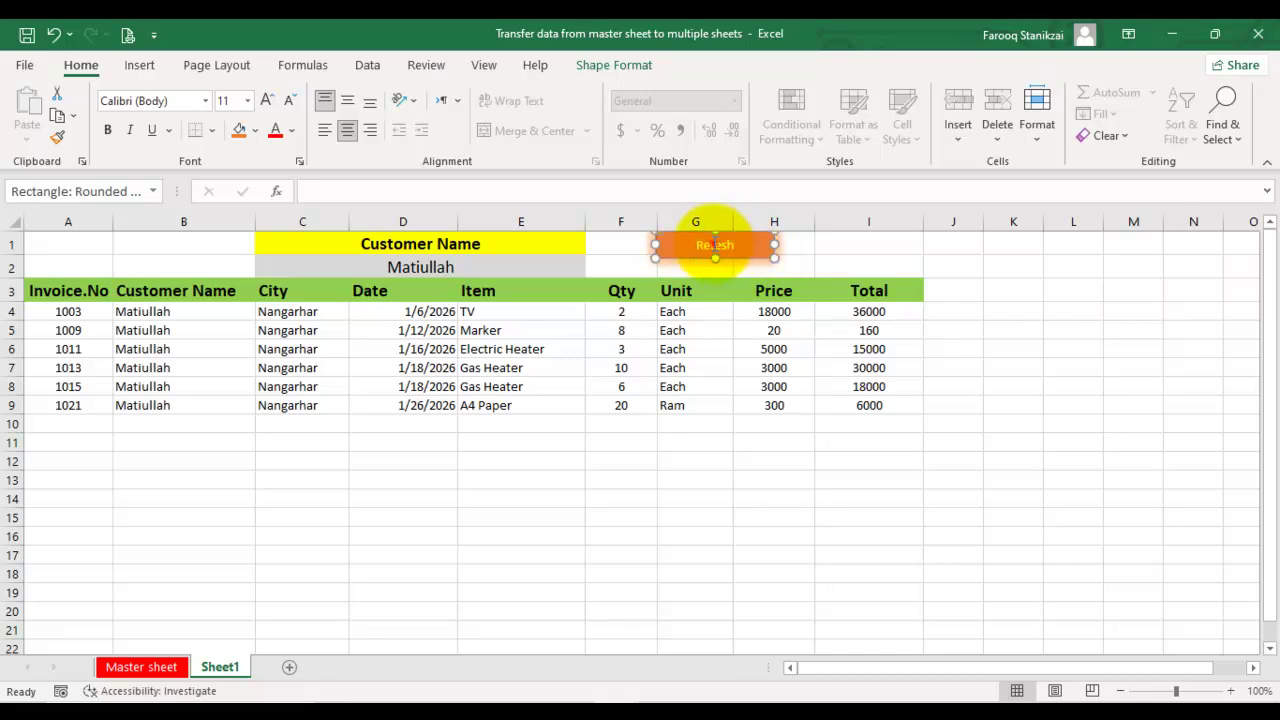
double_click(699, 245)
click(704, 247)
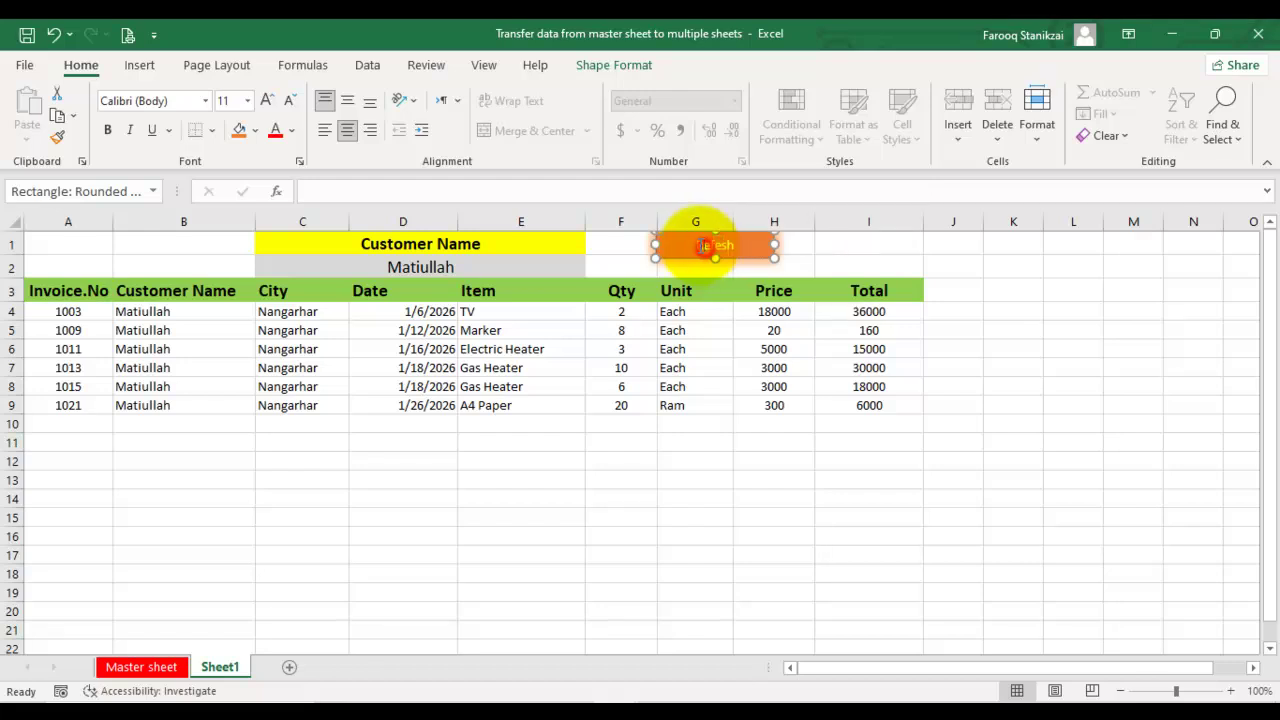
drag(697, 245, 700, 245)
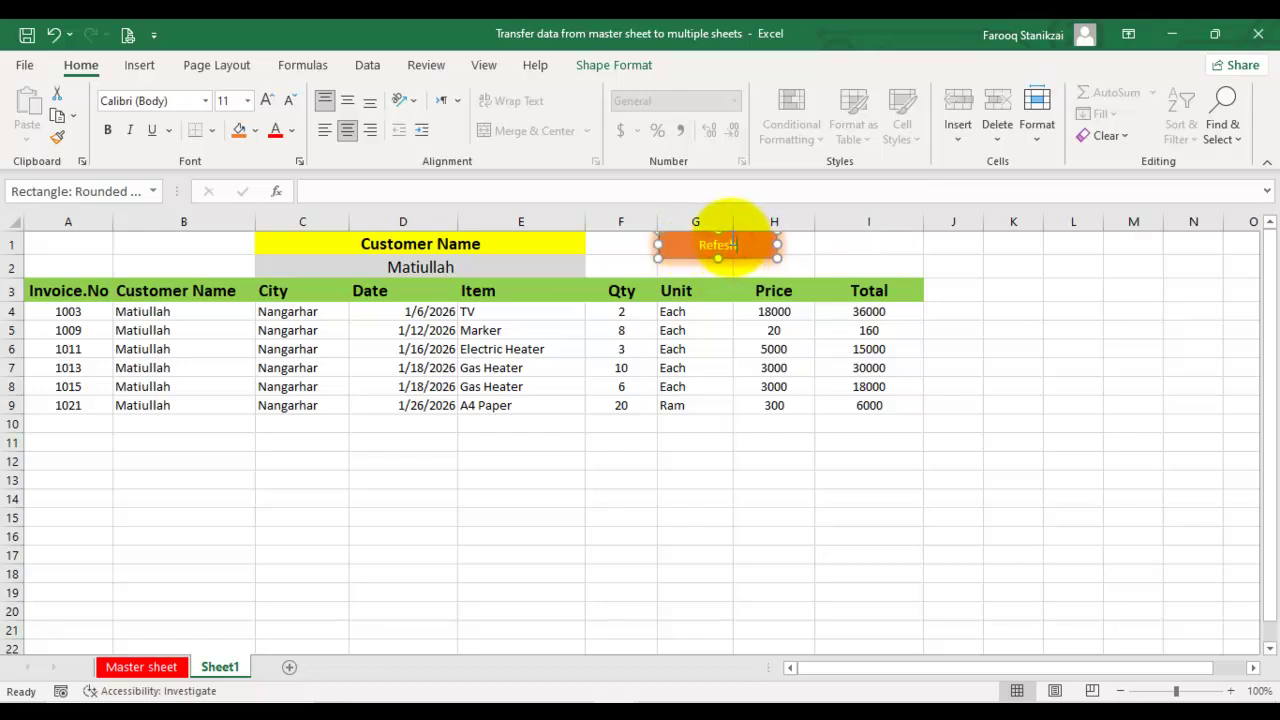
drag(731, 245, 733, 249)
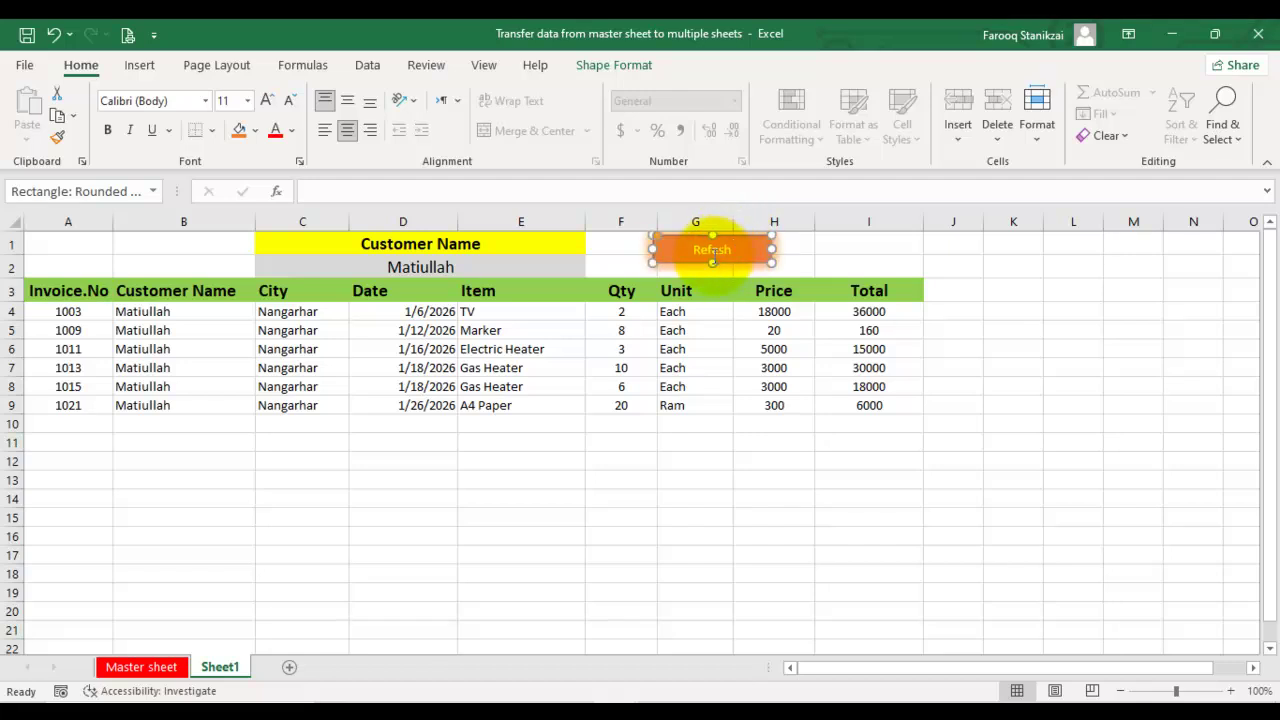
drag(711, 262, 713, 272)
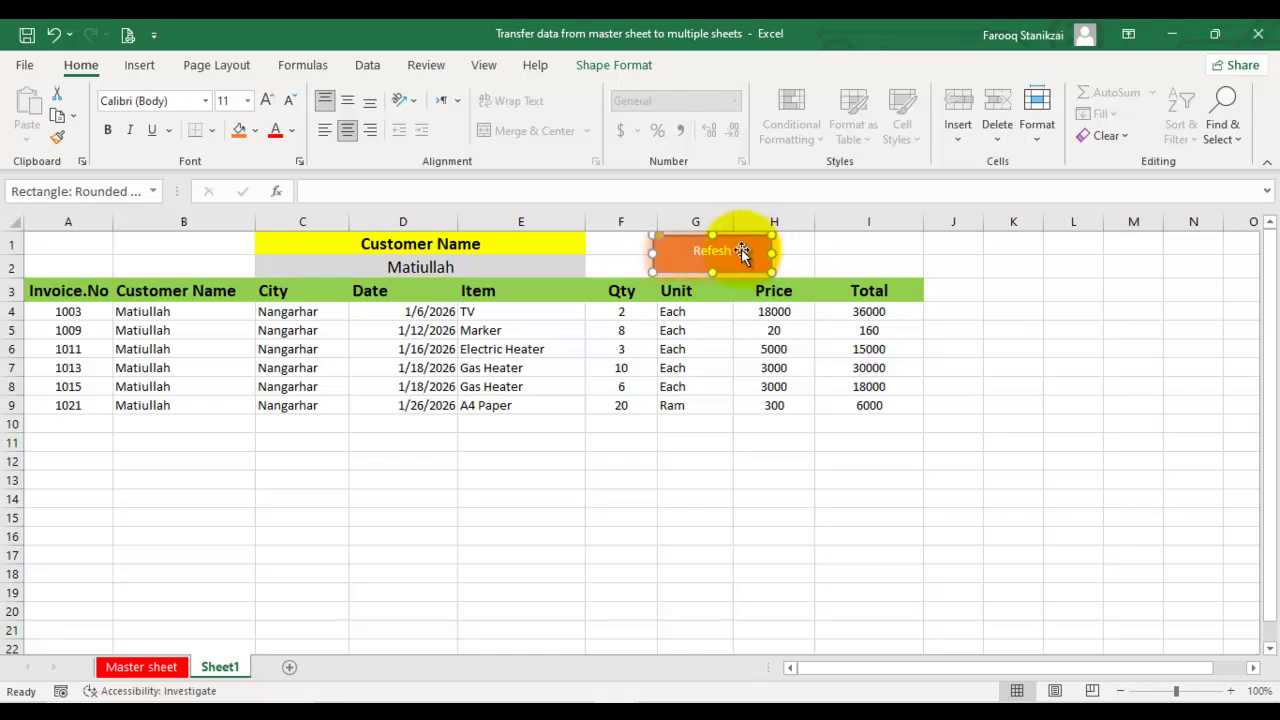
- Make the orange shape's label bold and set its font size to 20
right_click(740, 248)
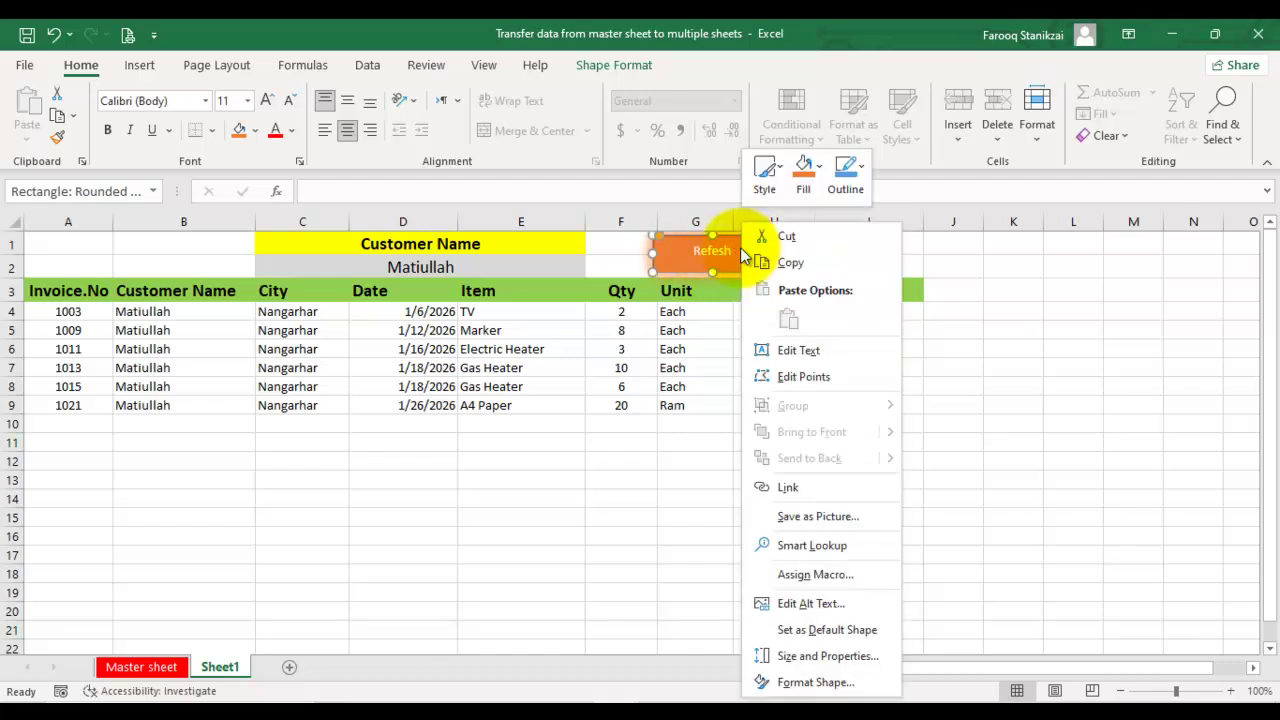
click(798, 350)
double_click(728, 251)
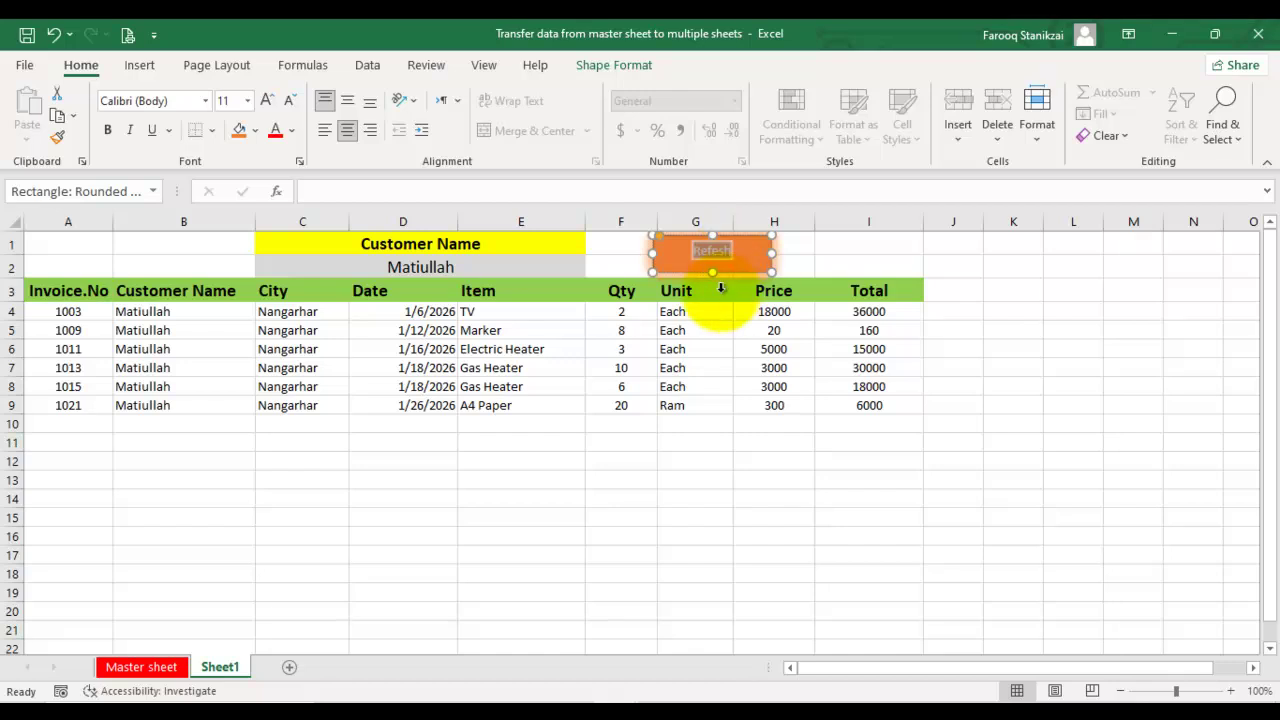
click(109, 130)
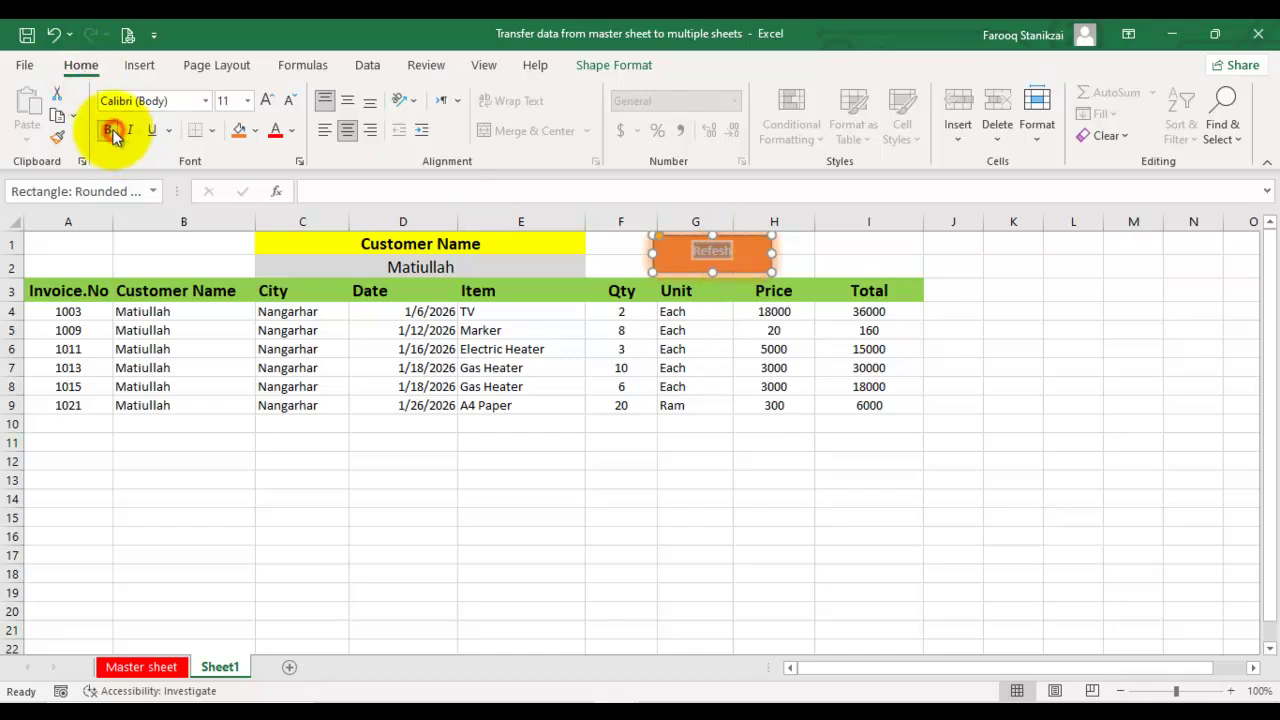
click(266, 101)
click(266, 101)
click(266, 101)
click(266, 101)
click(266, 101)
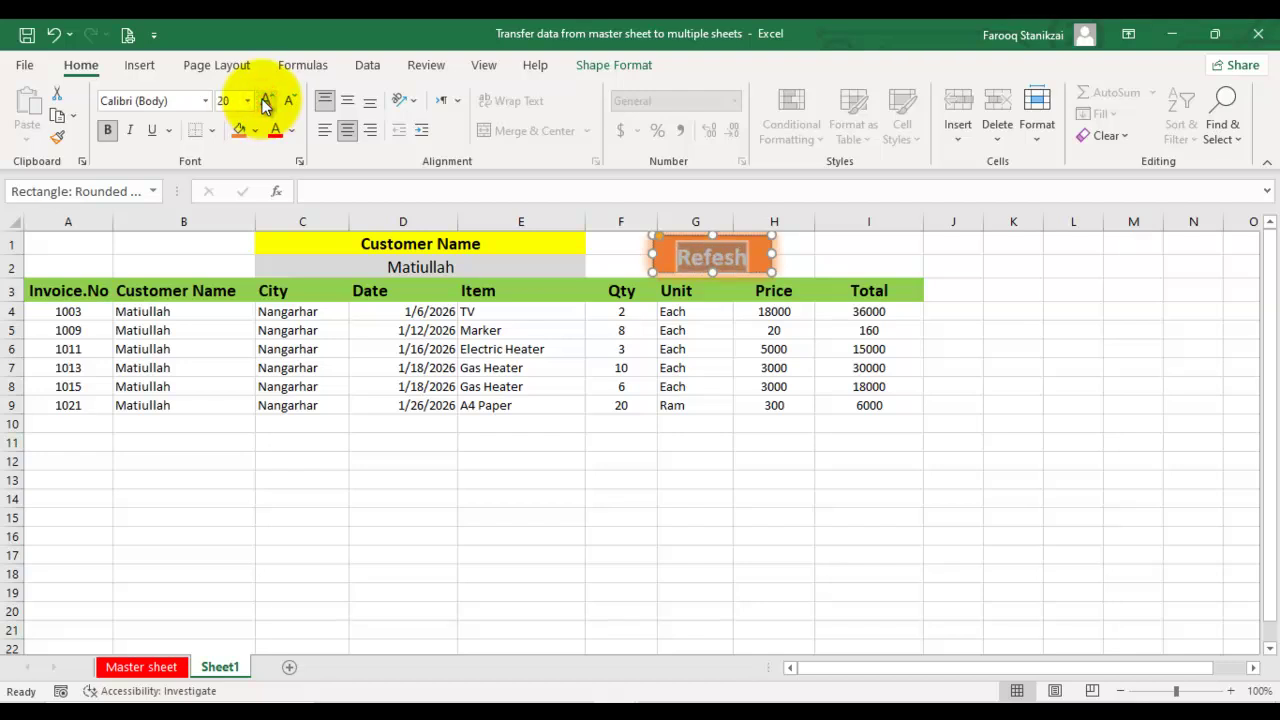
- Correct the spelling of the shape's label to "Refresh" and deselect the shape
click(714, 260)
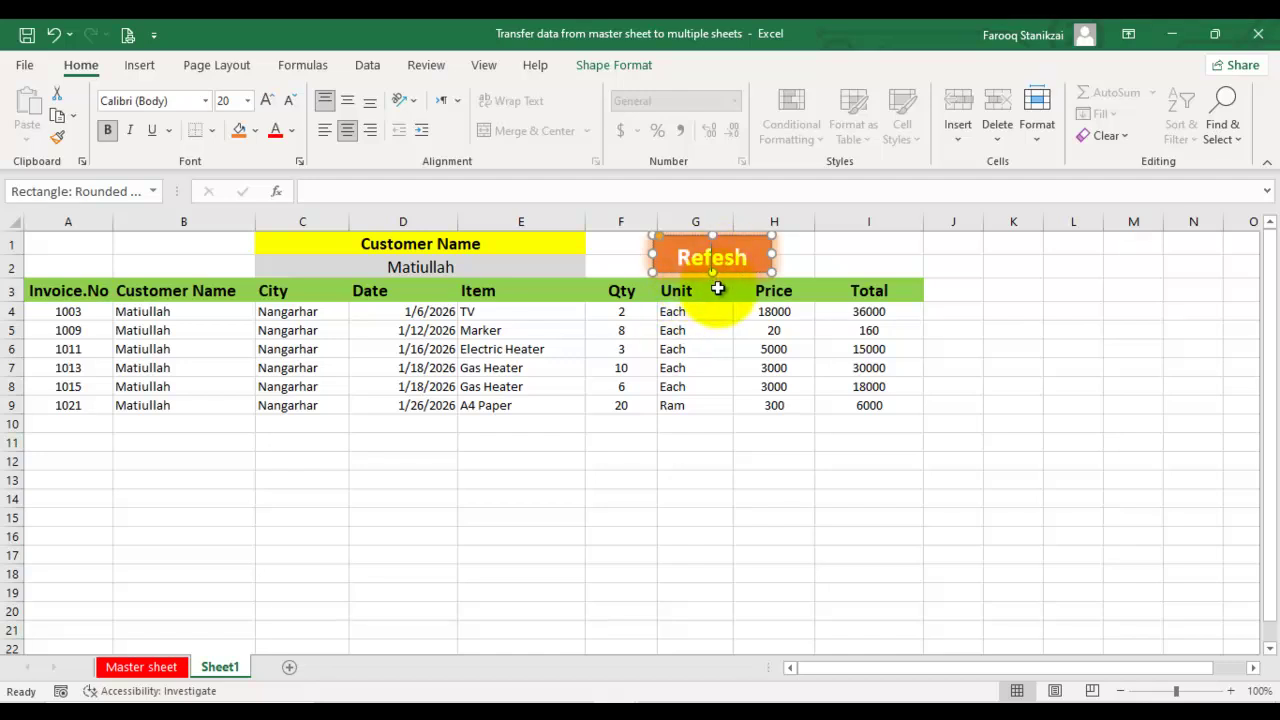
text(r)
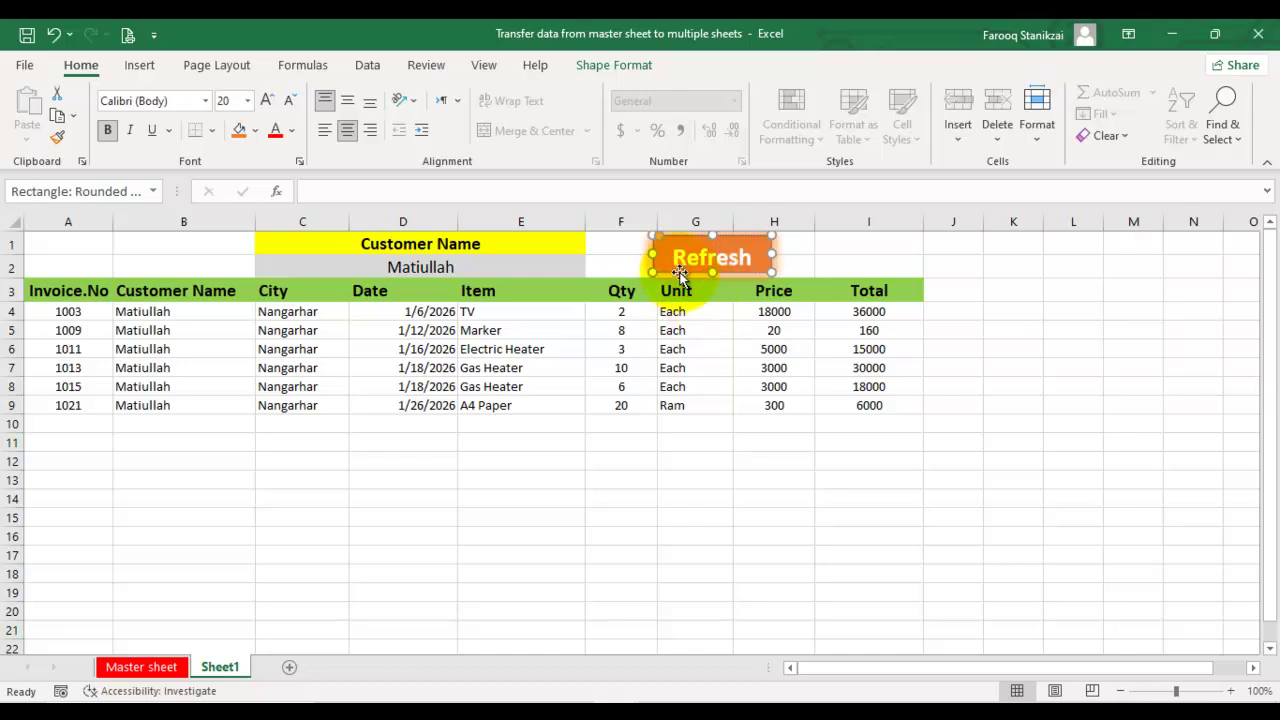
click(666, 443)
- Choose the first customer from the drop-down in cell C2 and try the Refresh shape as a button
click(563, 270)
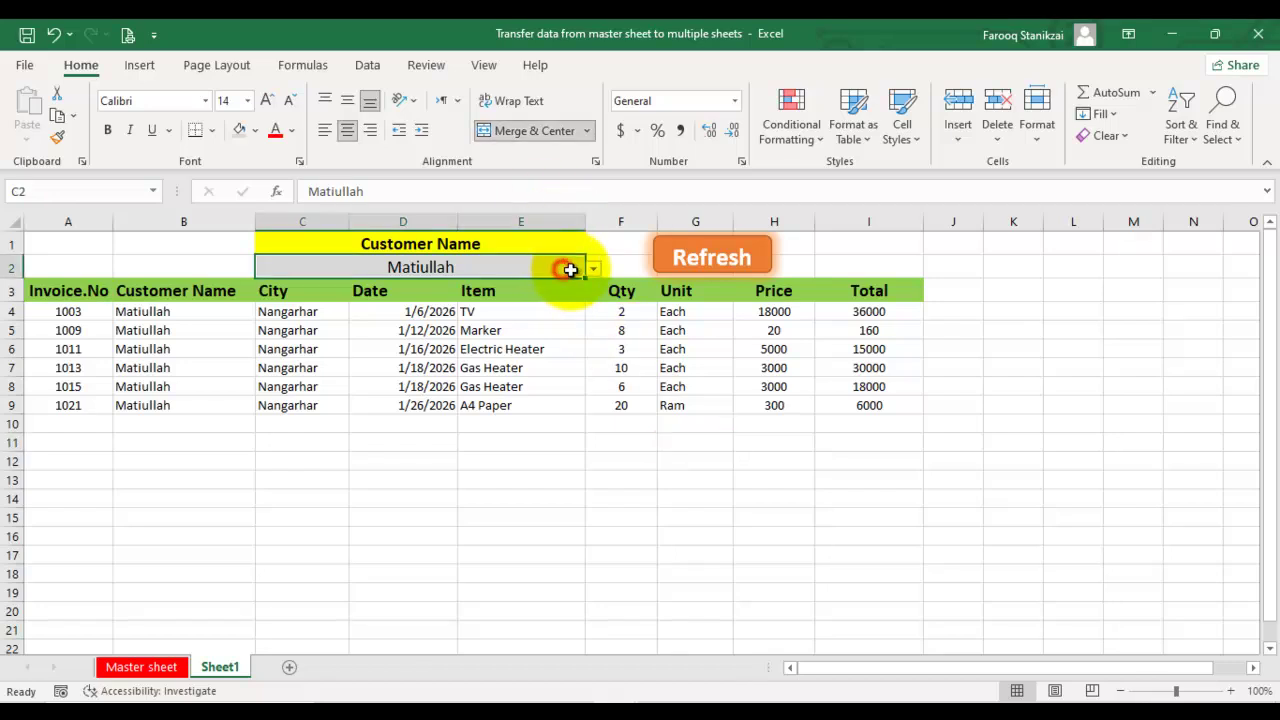
click(592, 271)
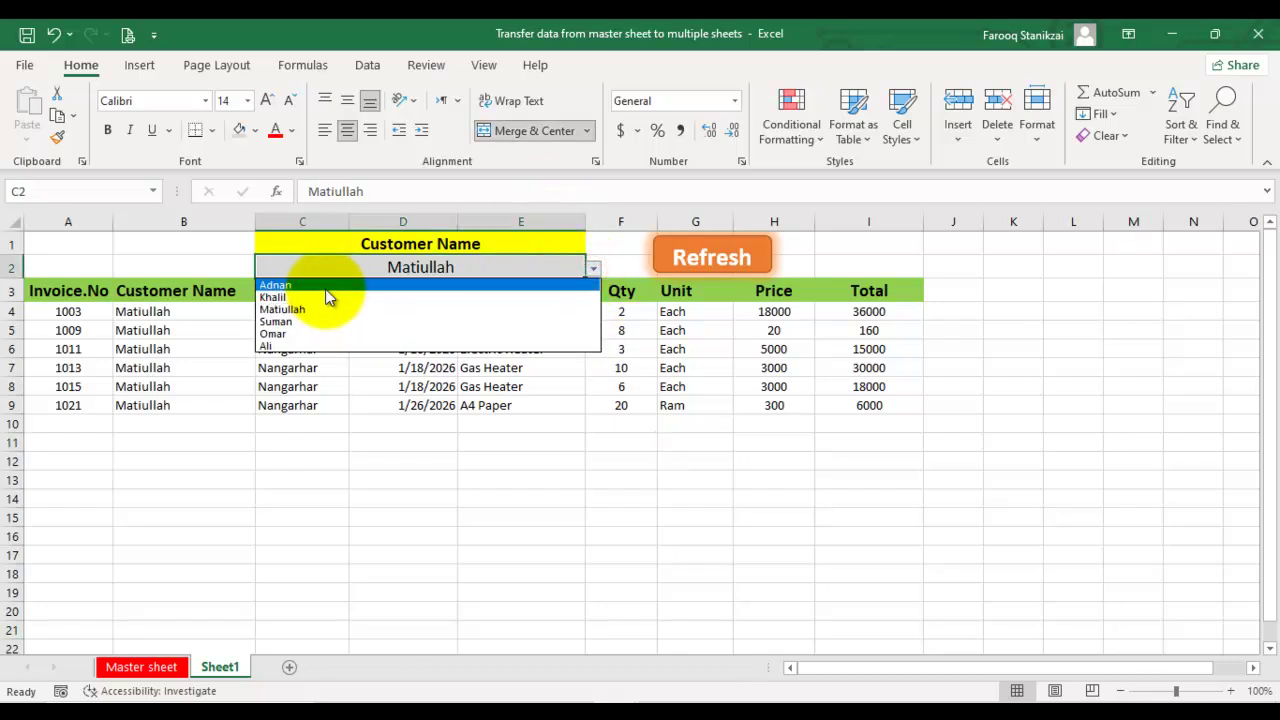
click(327, 292)
click(680, 256)
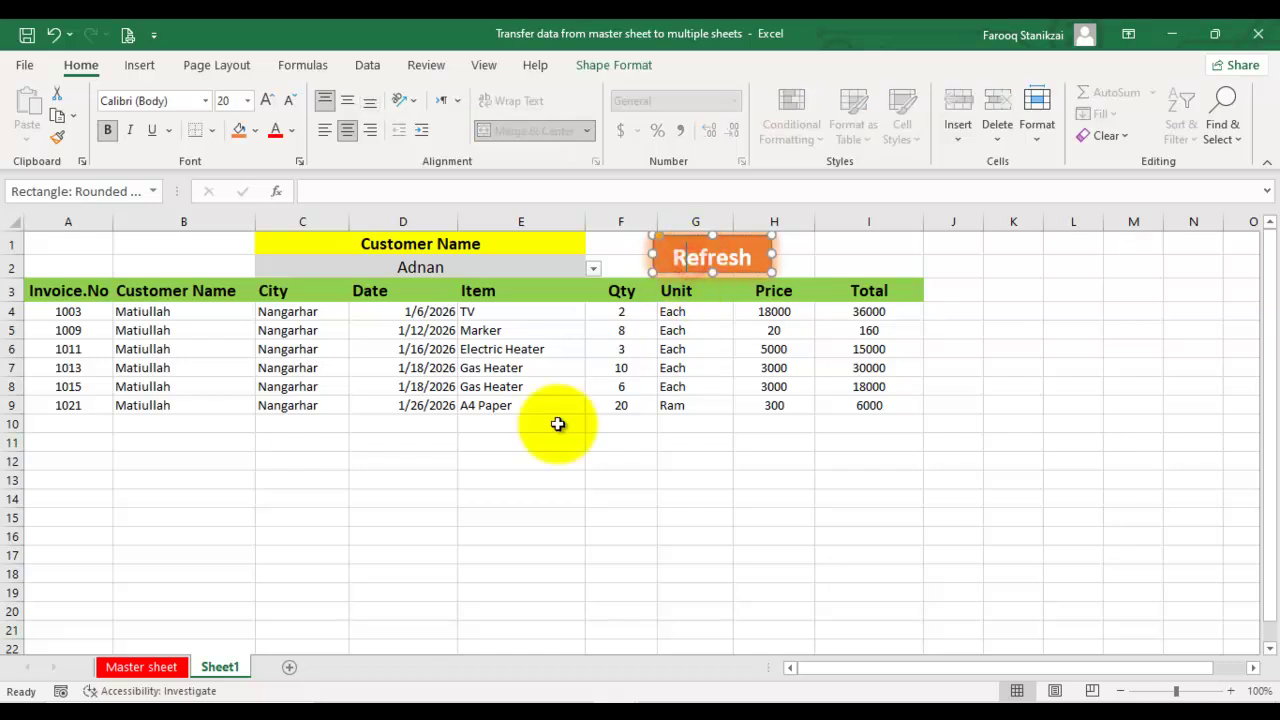
click(531, 452)
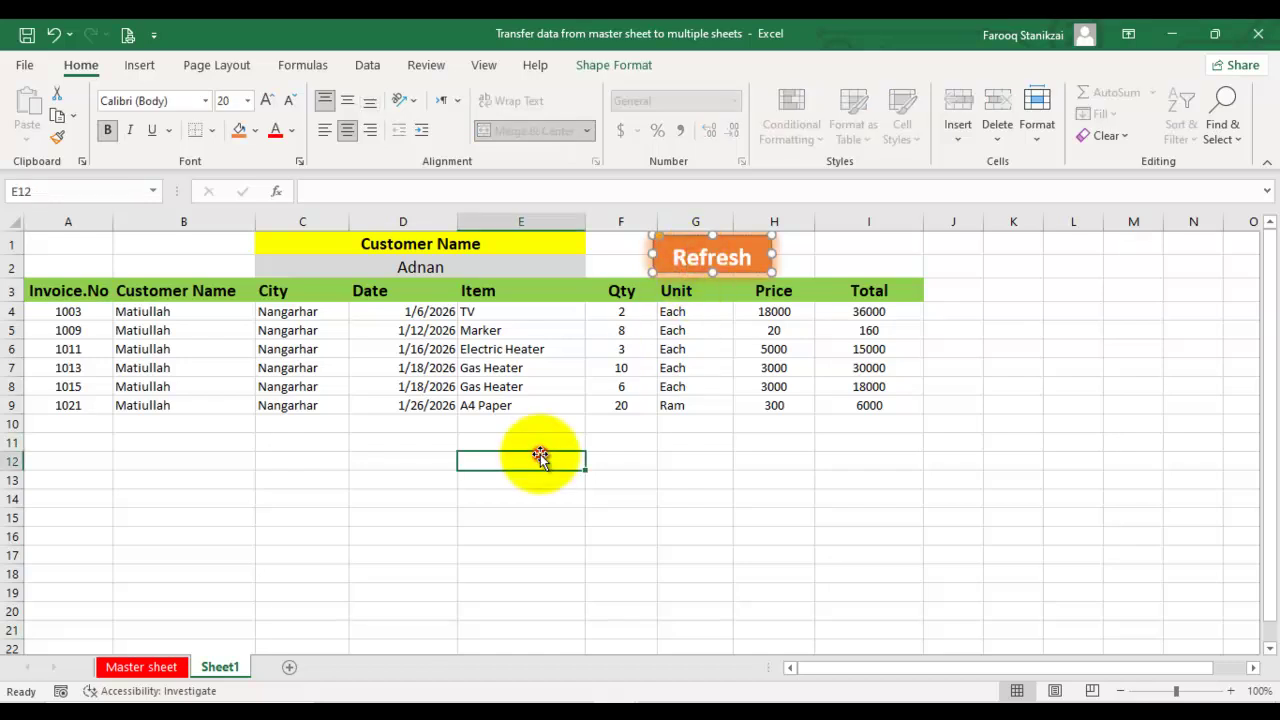
click(708, 257)
right_click(710, 258)
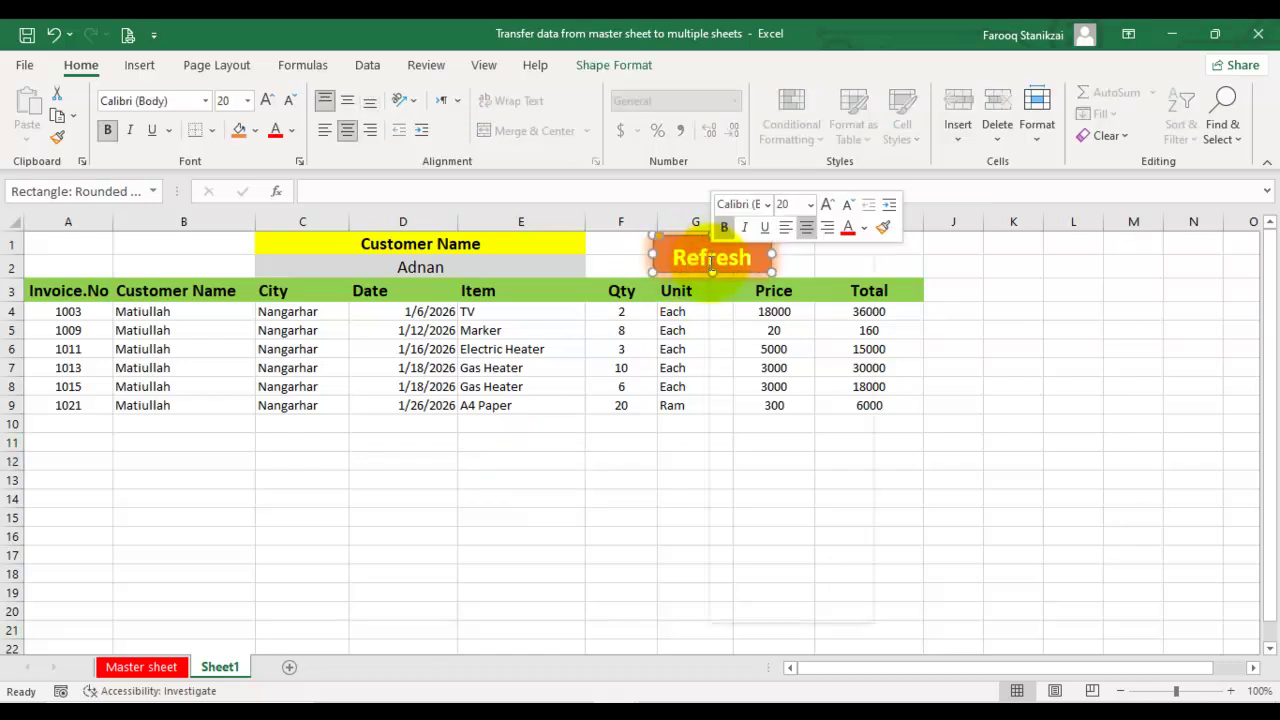
click(487, 481)
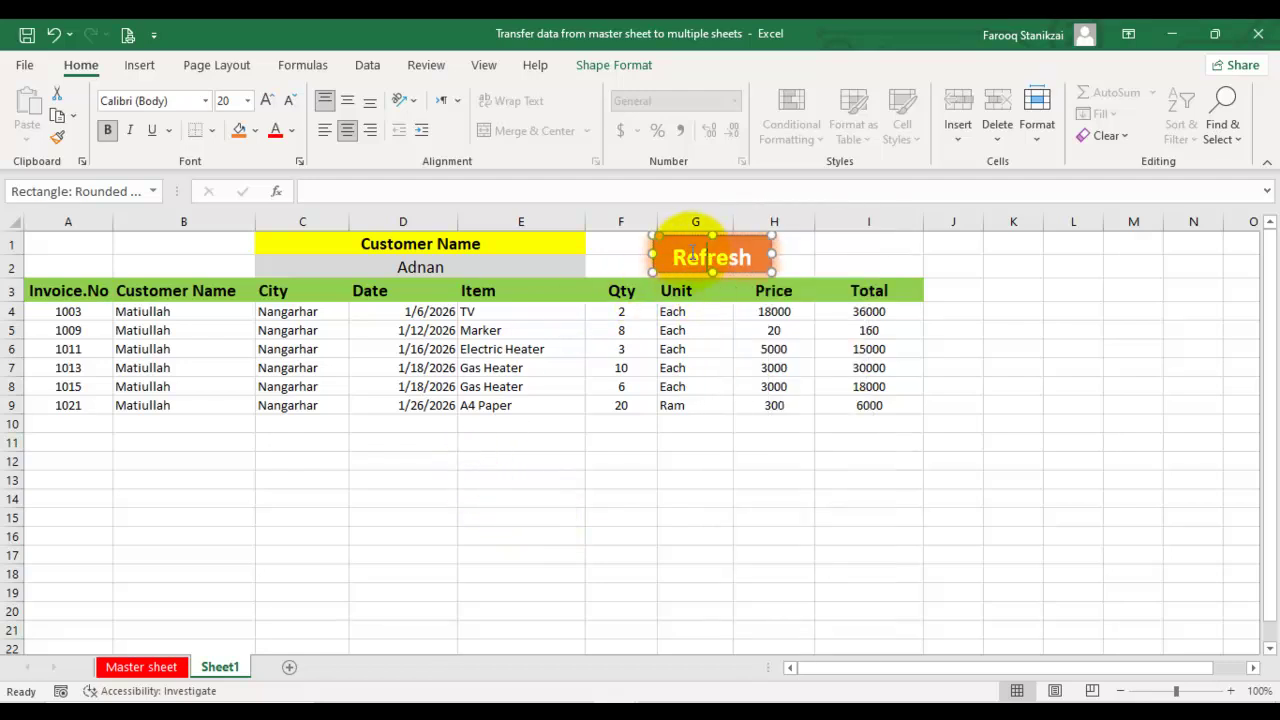
click(486, 443)
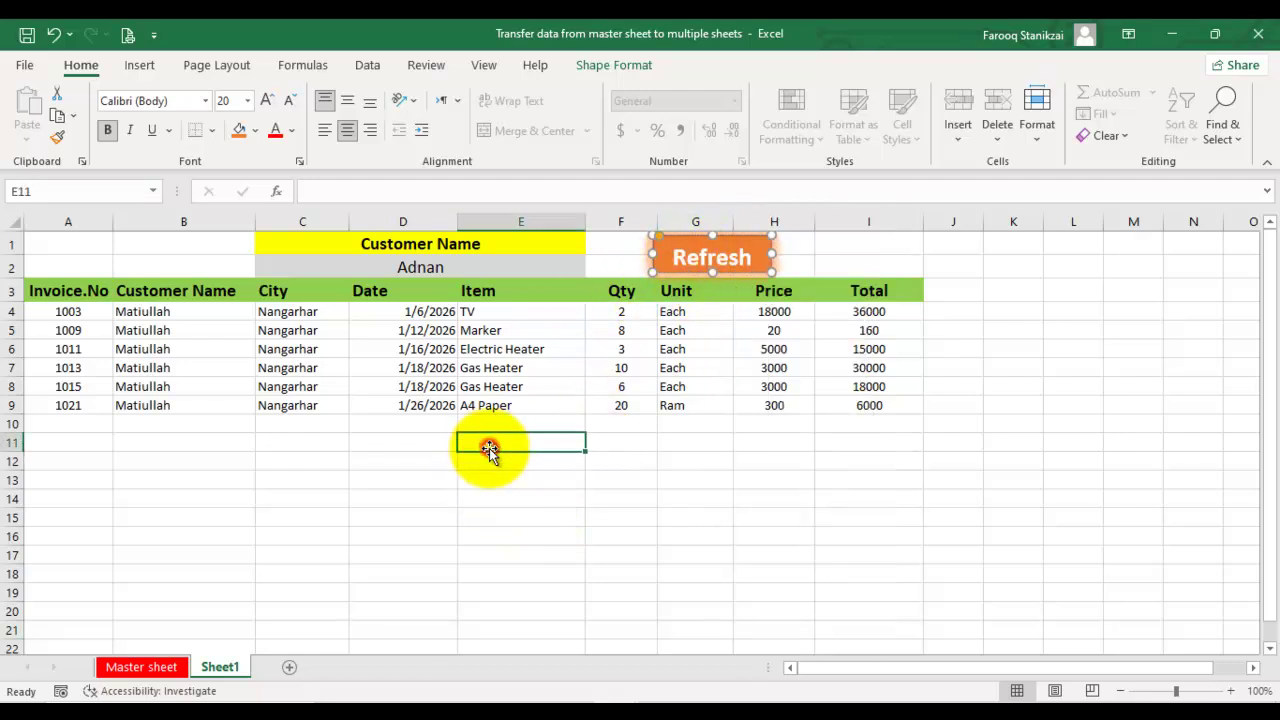
- Assign the recorded Advanced Filter macro to the Refresh shape and run it for the customer selected in cell C2
click(690, 255)
right_click(708, 258)
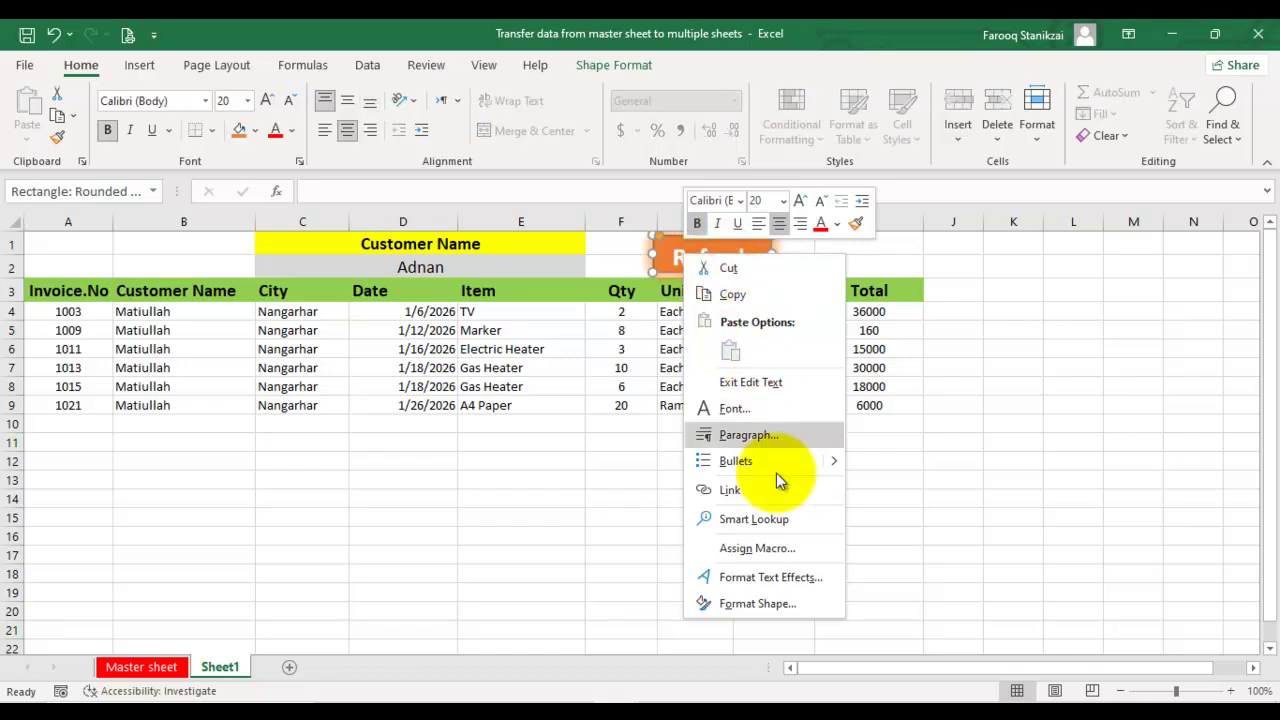
click(747, 549)
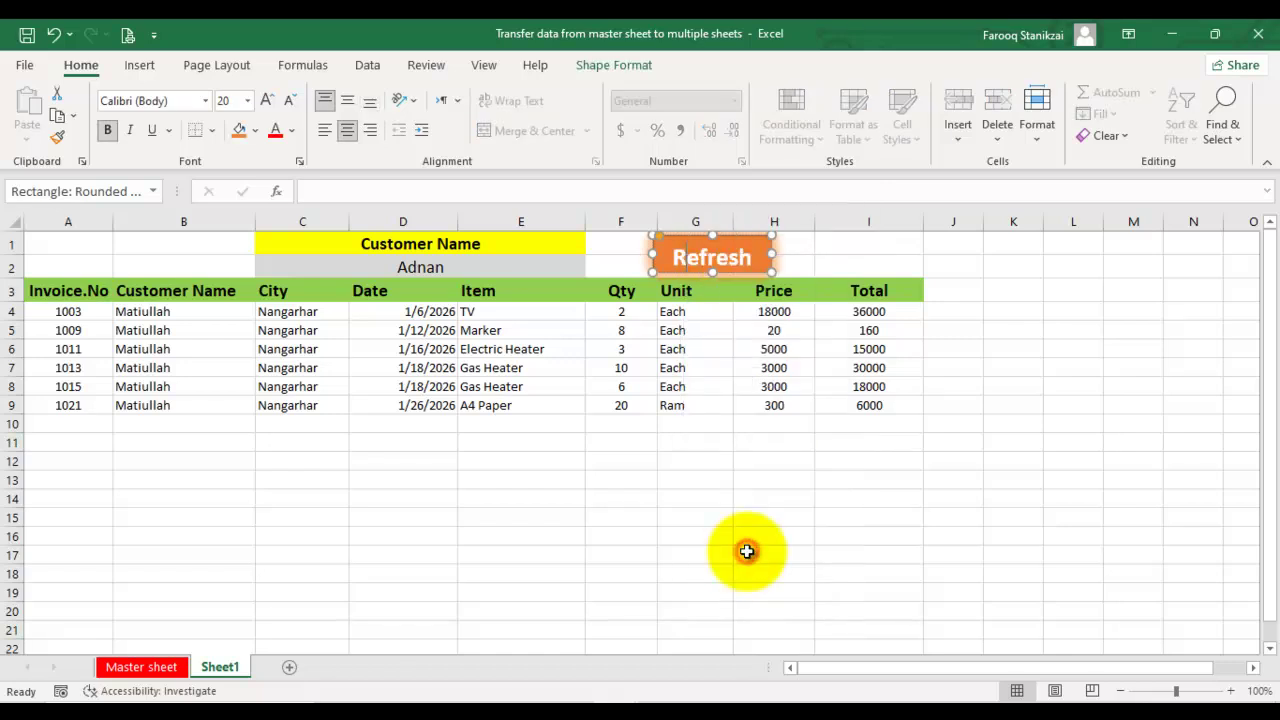
click(560, 433)
click(845, 677)
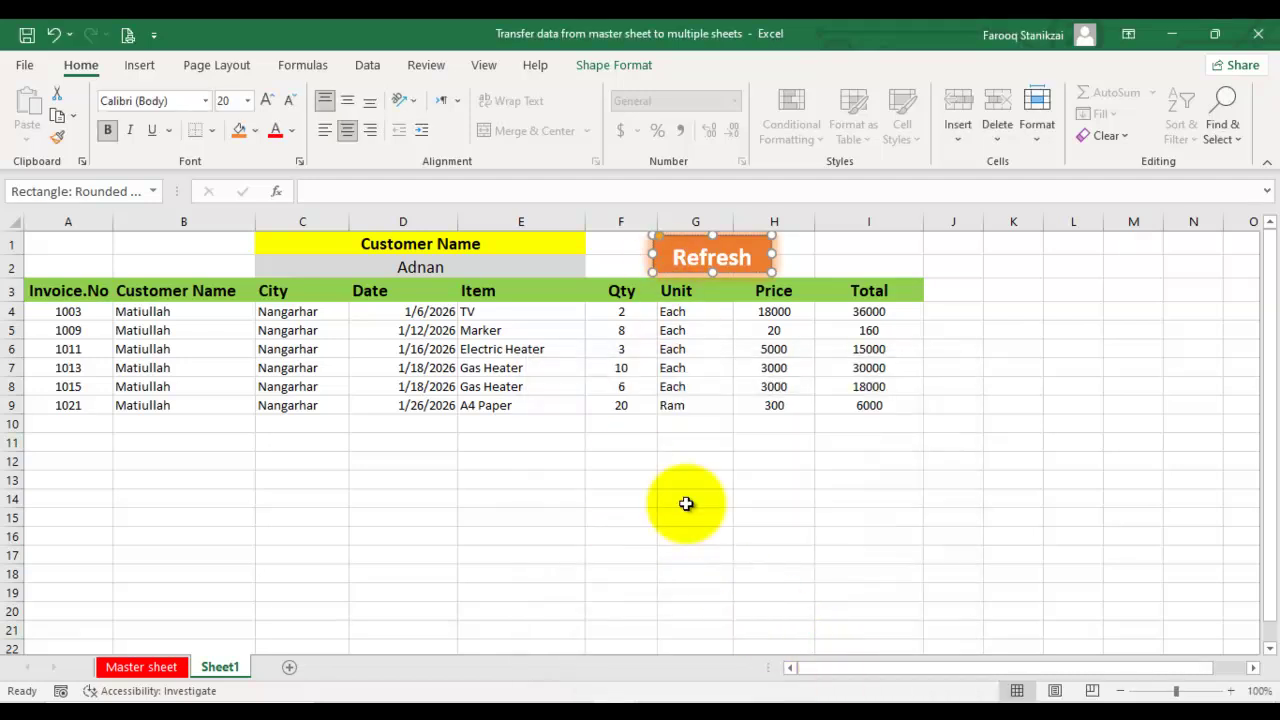
click(680, 590)
click(700, 260)
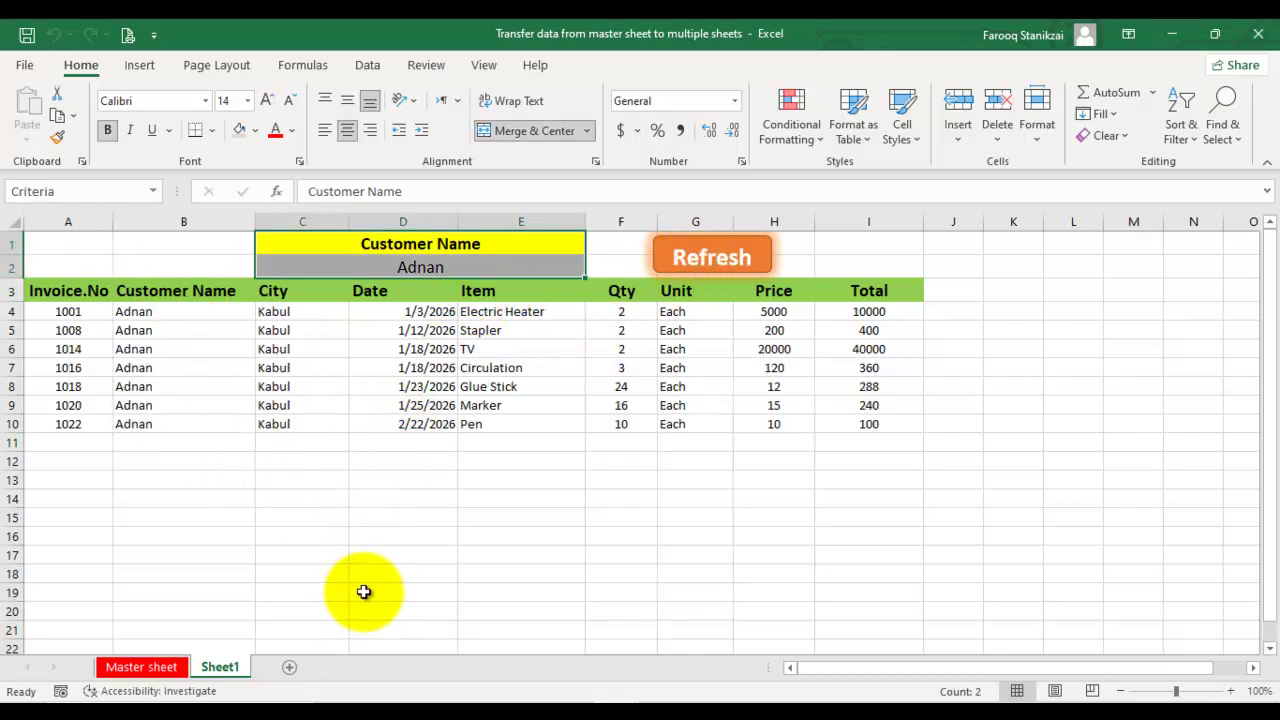
- Rename Sheet1 with the name of the customer selected in cell C2
right_click(222, 667)
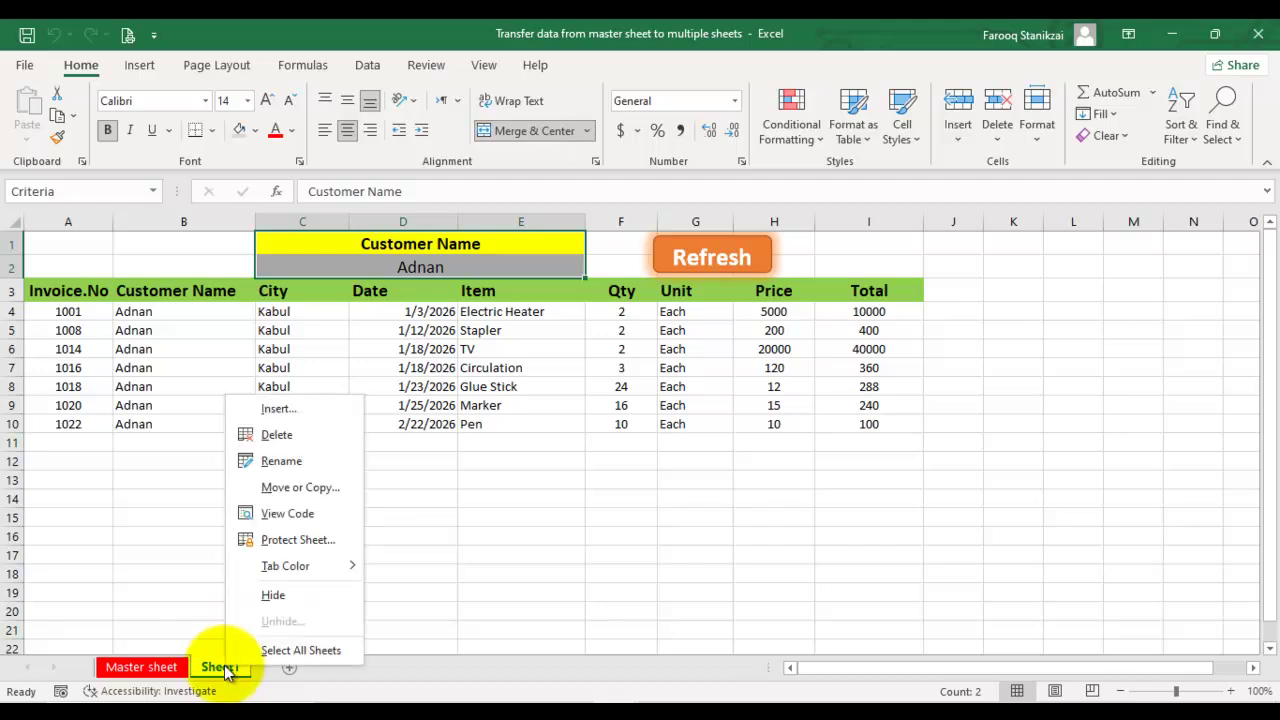
click(278, 460)
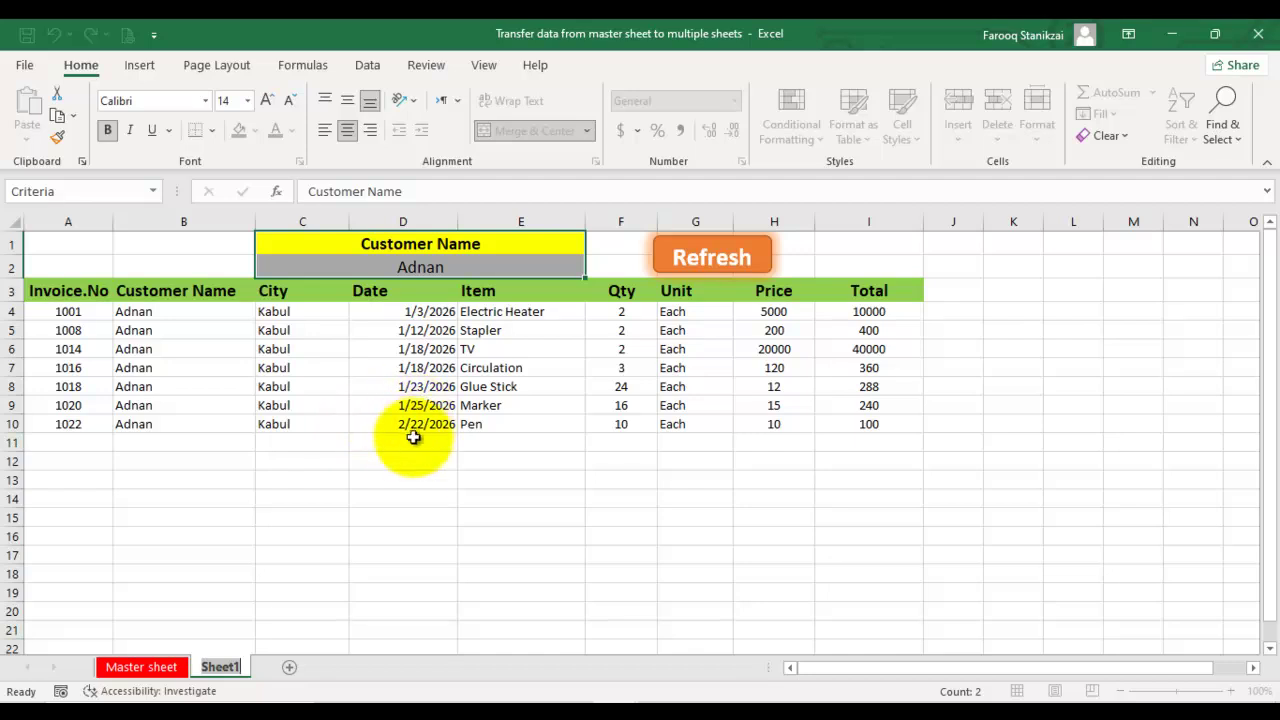
text(Adnan)
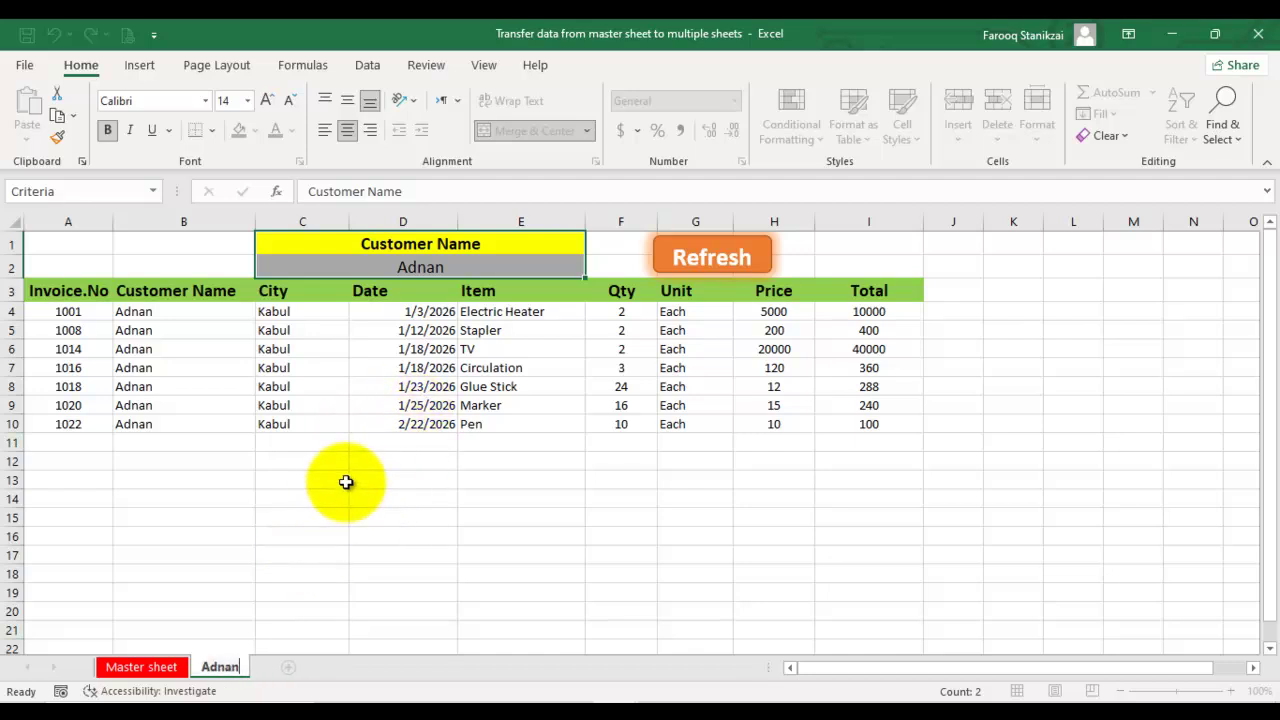
click(362, 462)
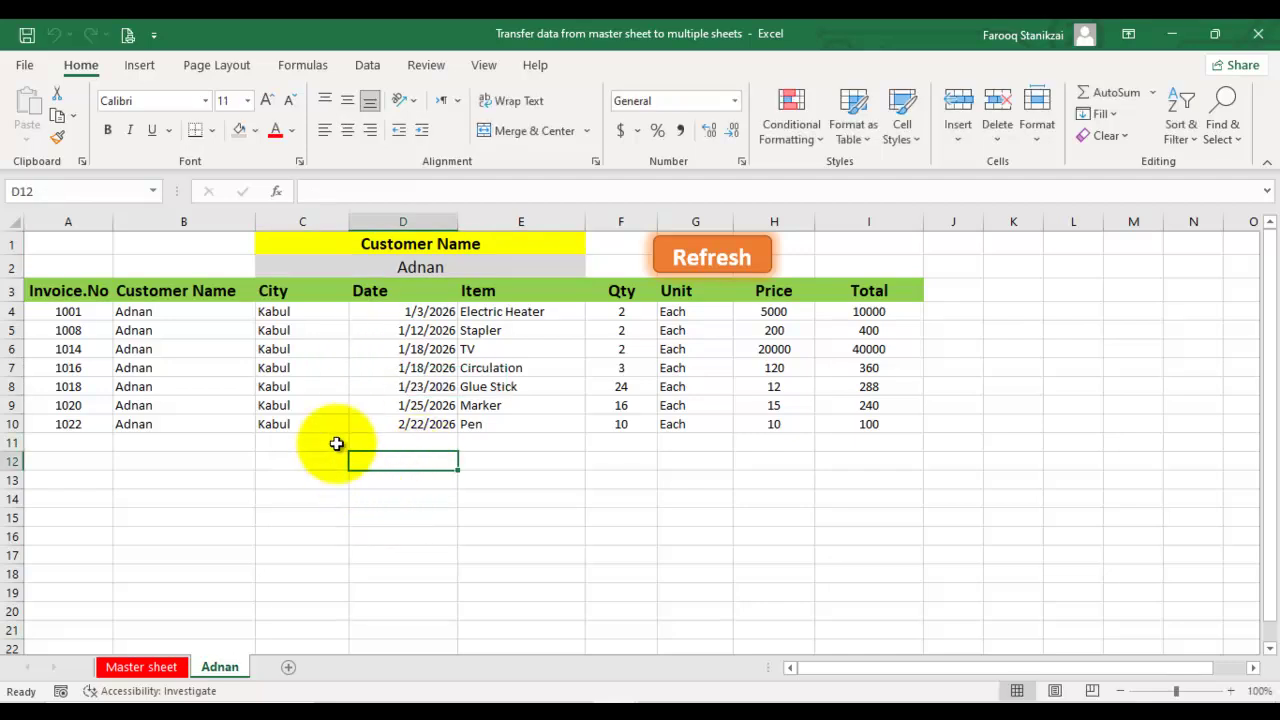
right_click(221, 667)
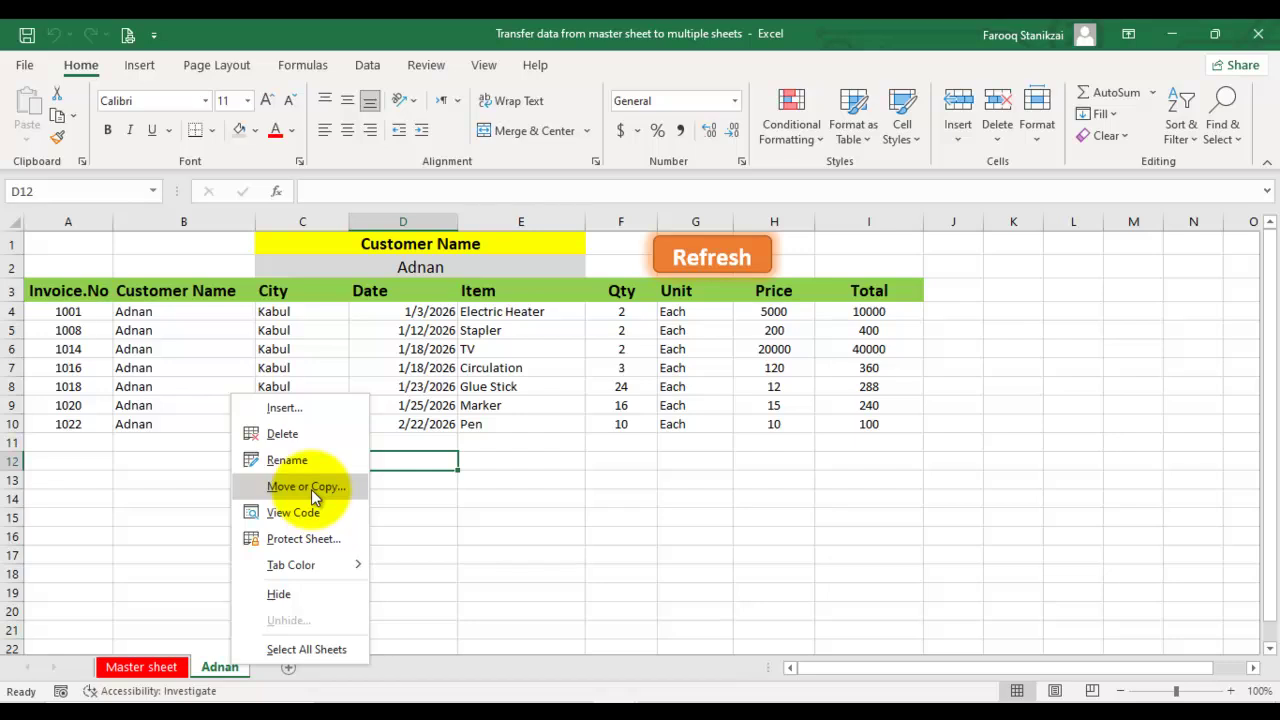
click(522, 455)
click(522, 455)
key(Up)
key(Up)
key(Up)
key(Up)
key(Up)
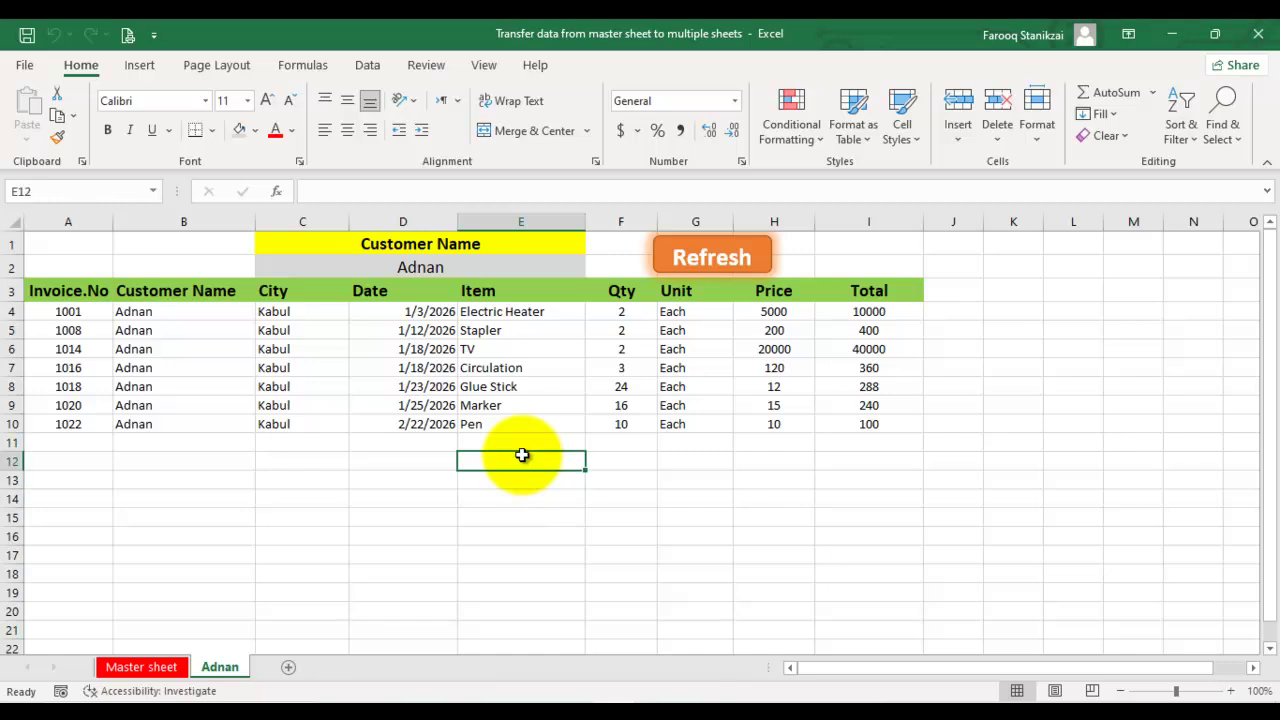
key(Down)
key(Down)
key(Down)
key(Down)
key(Down)
key(Right)
key(BackSpace)
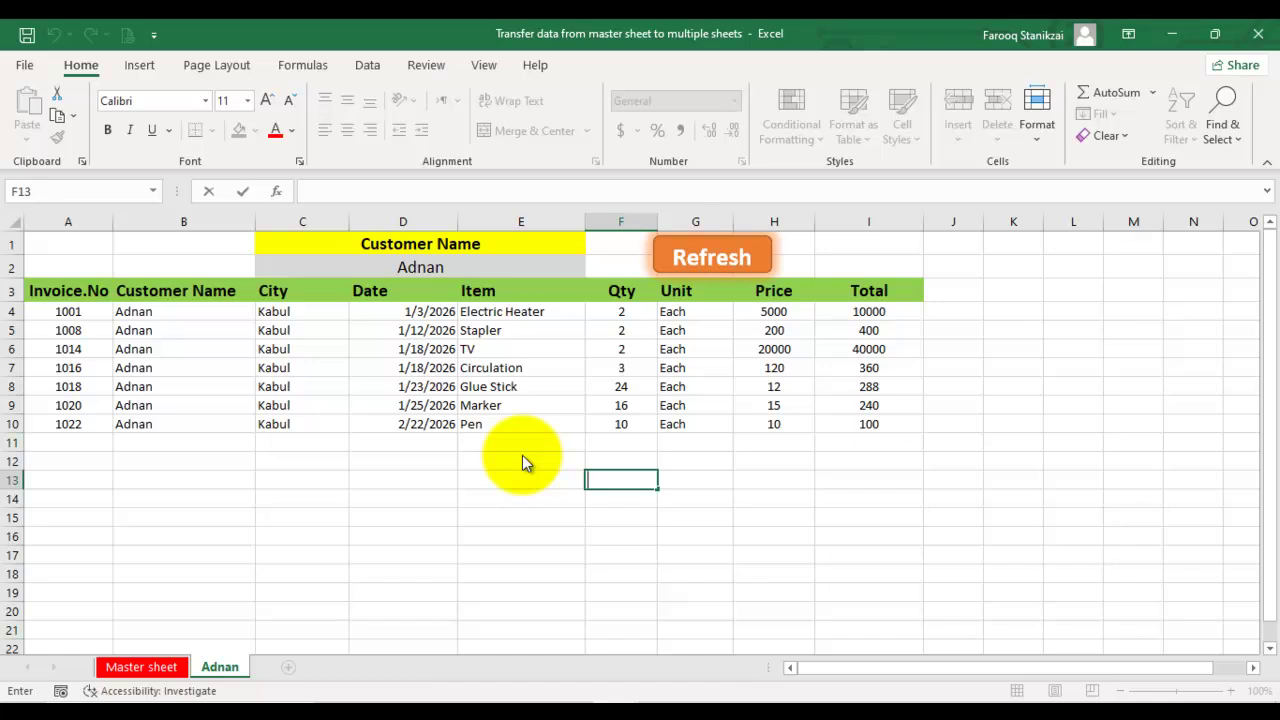
key(Escape)
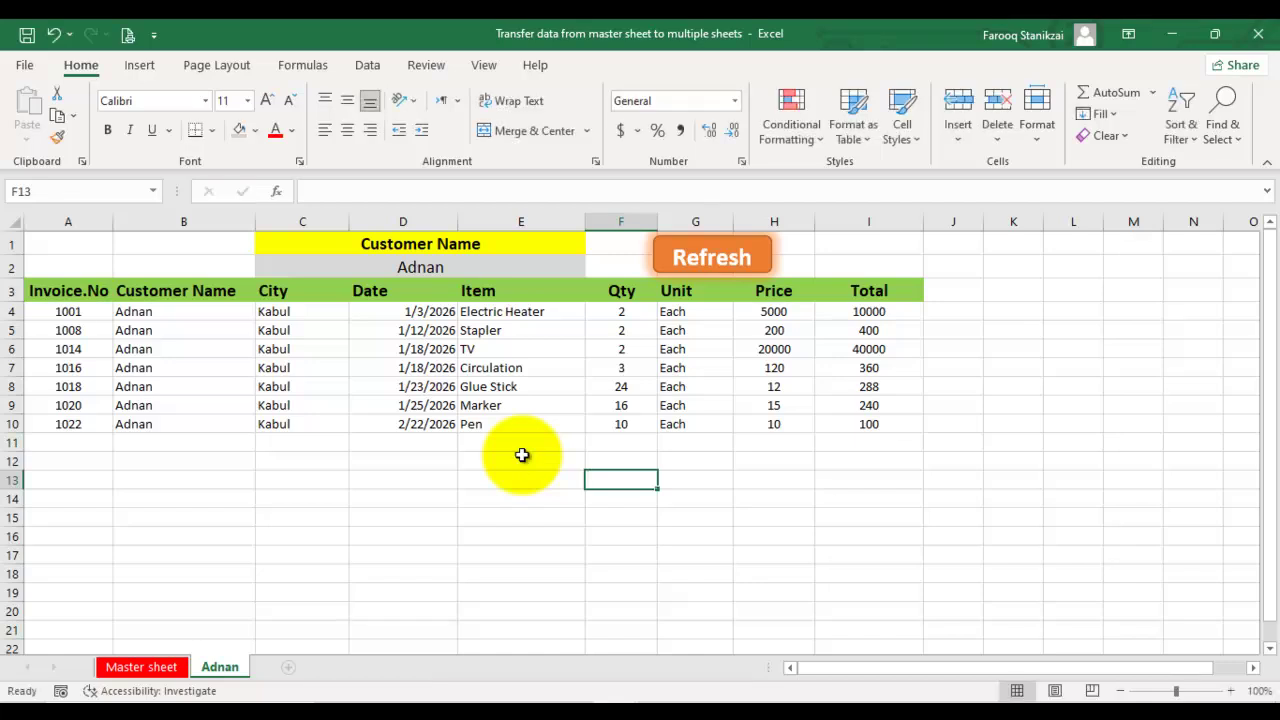
key(Down)
key(Left)
key(Left)
key(Left)
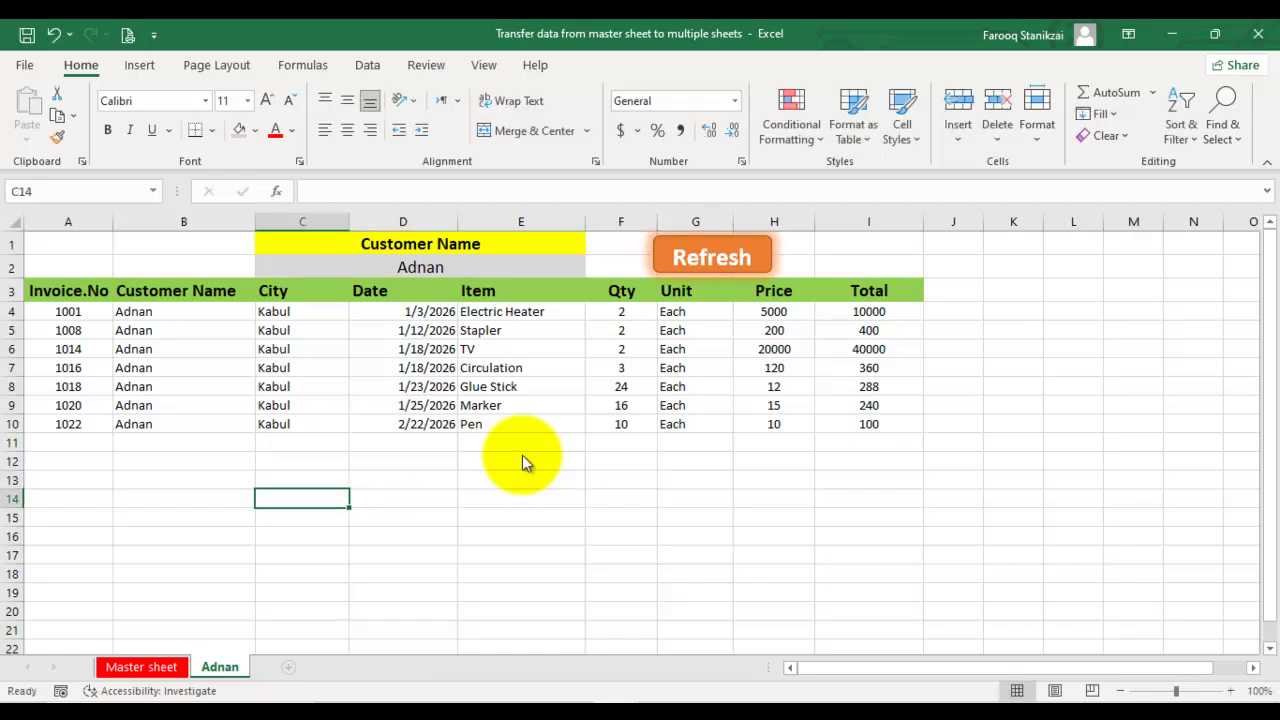
- Make two copies of the first customer's sheet, placed after the original
drag(220, 667, 250, 667)
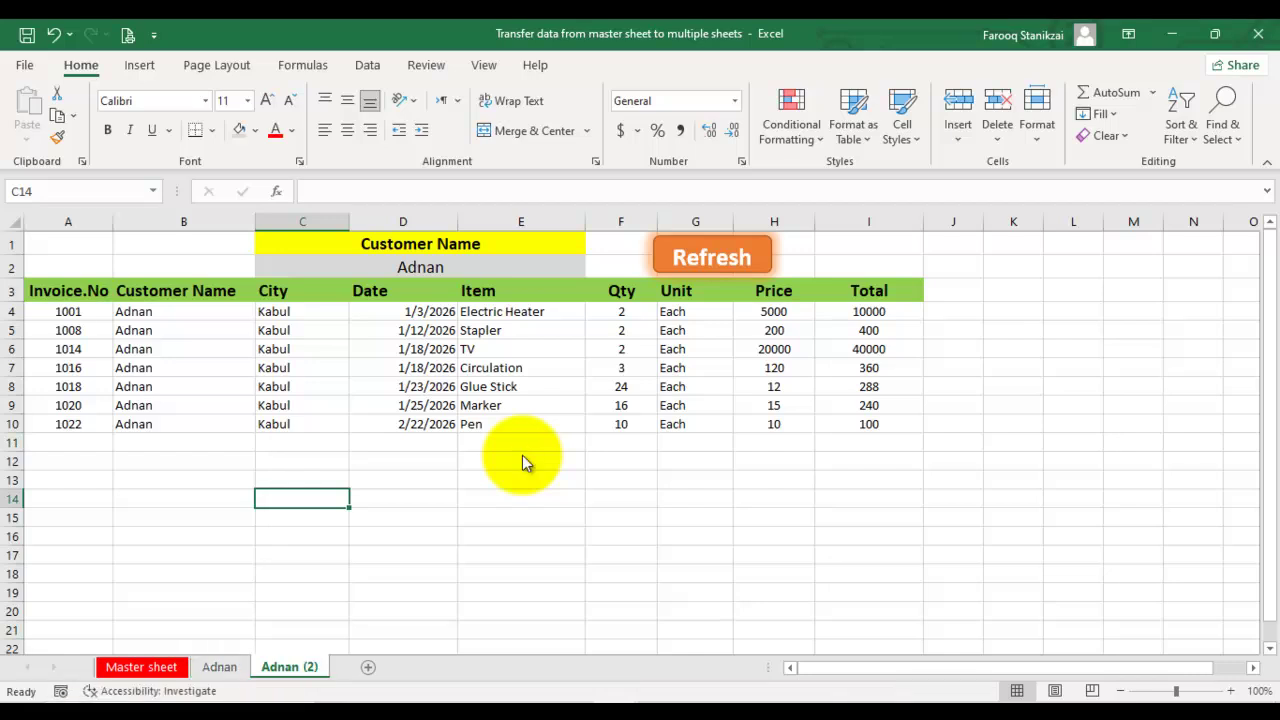
drag(290, 667, 335, 667)
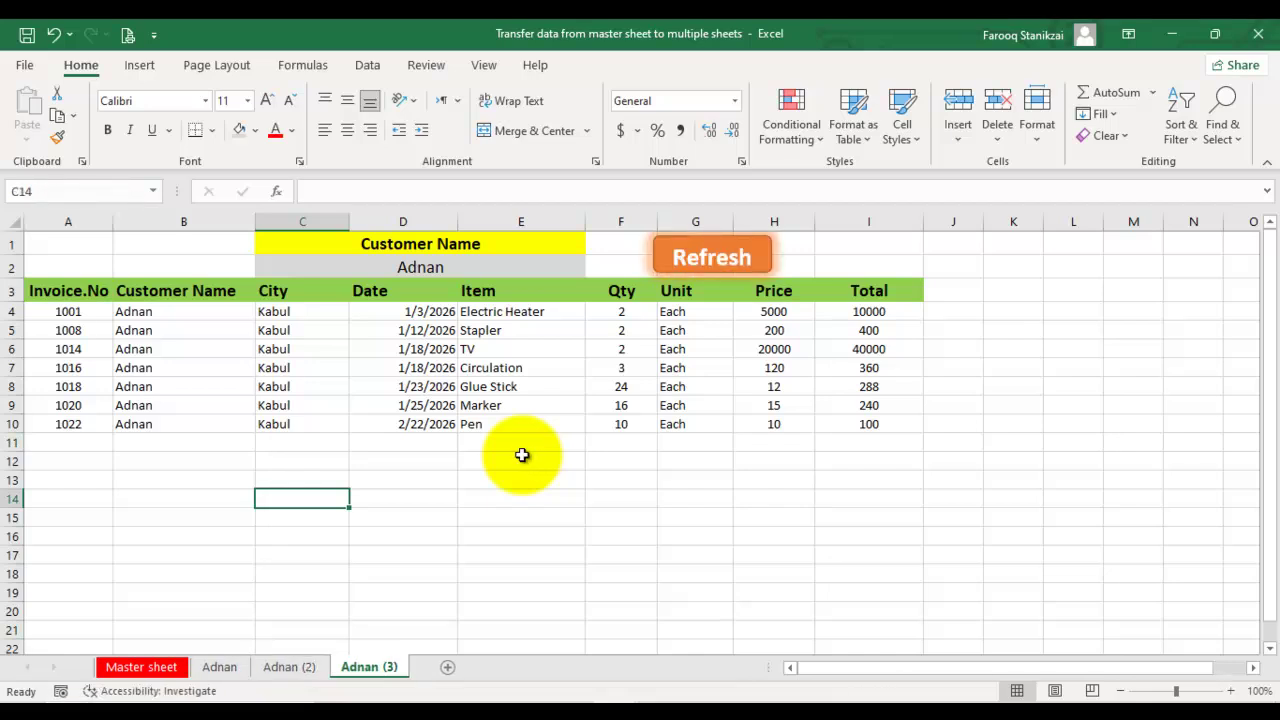
key(ctrl+Page_Up)
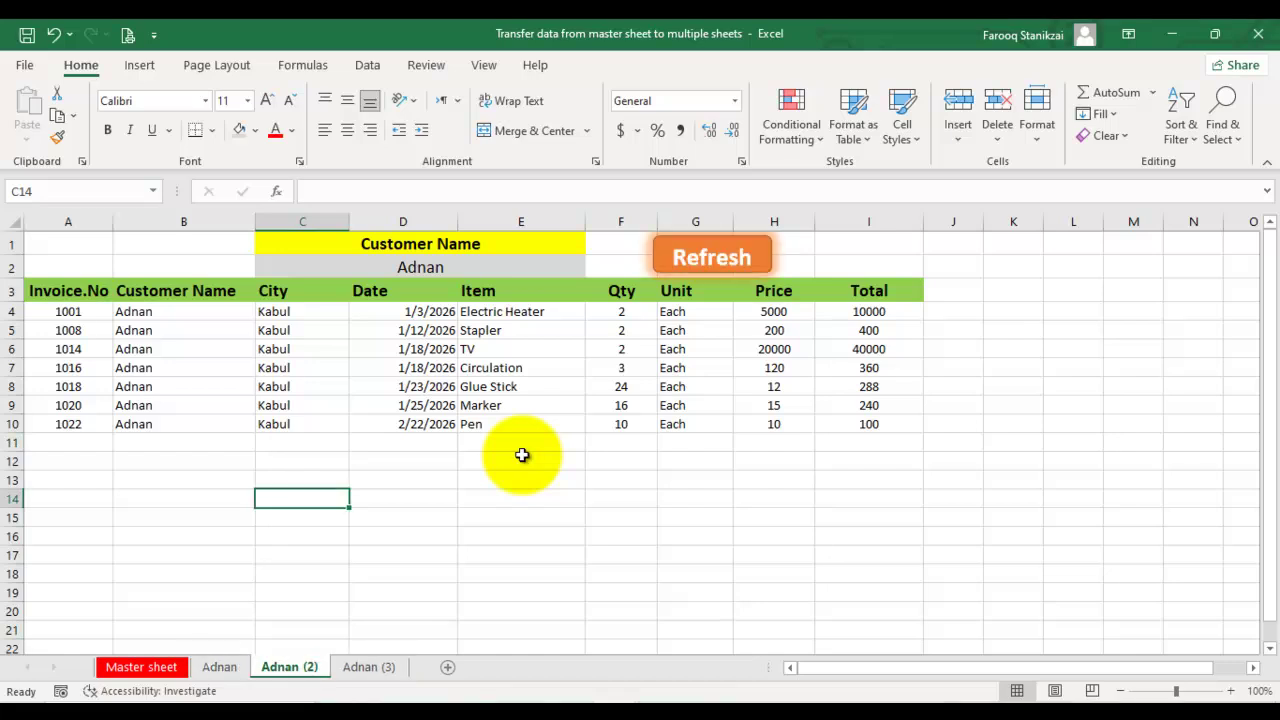
key(ctrl+Page_Up)
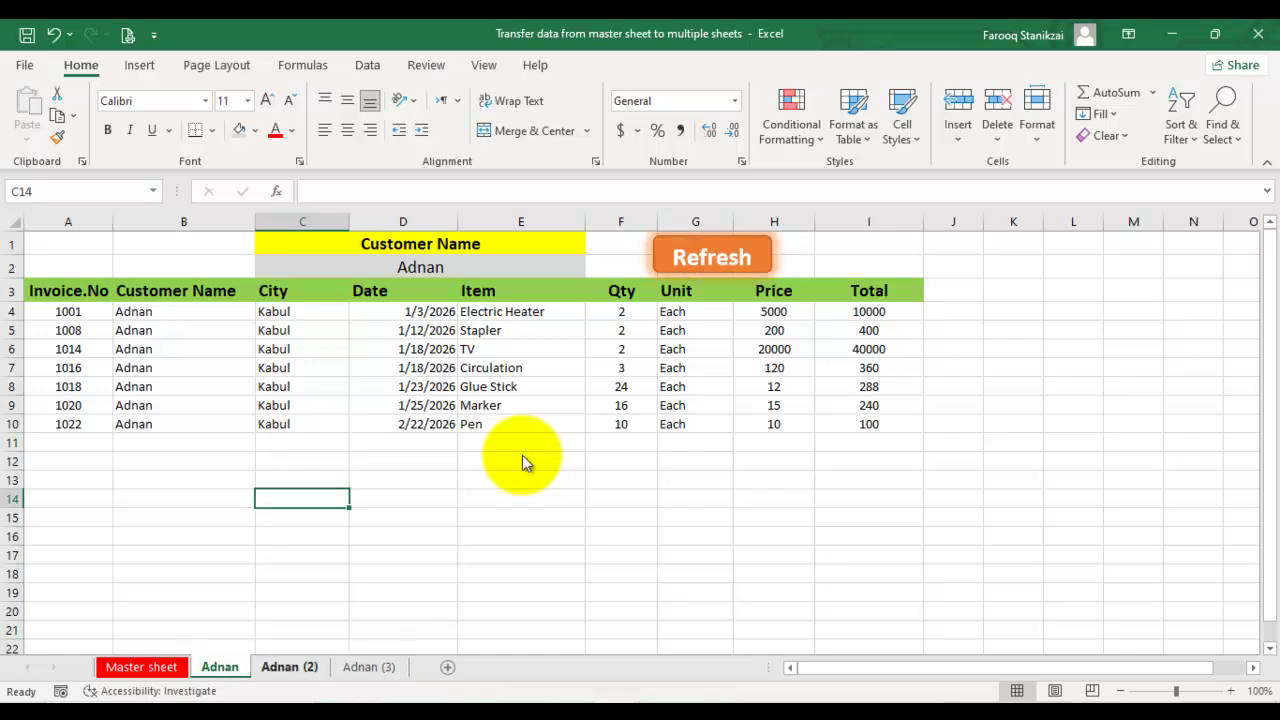
- On the first copied sheet, choose the second customer from the drop-down in cell C2 and refresh the records
key(ctrl+Page_Down)
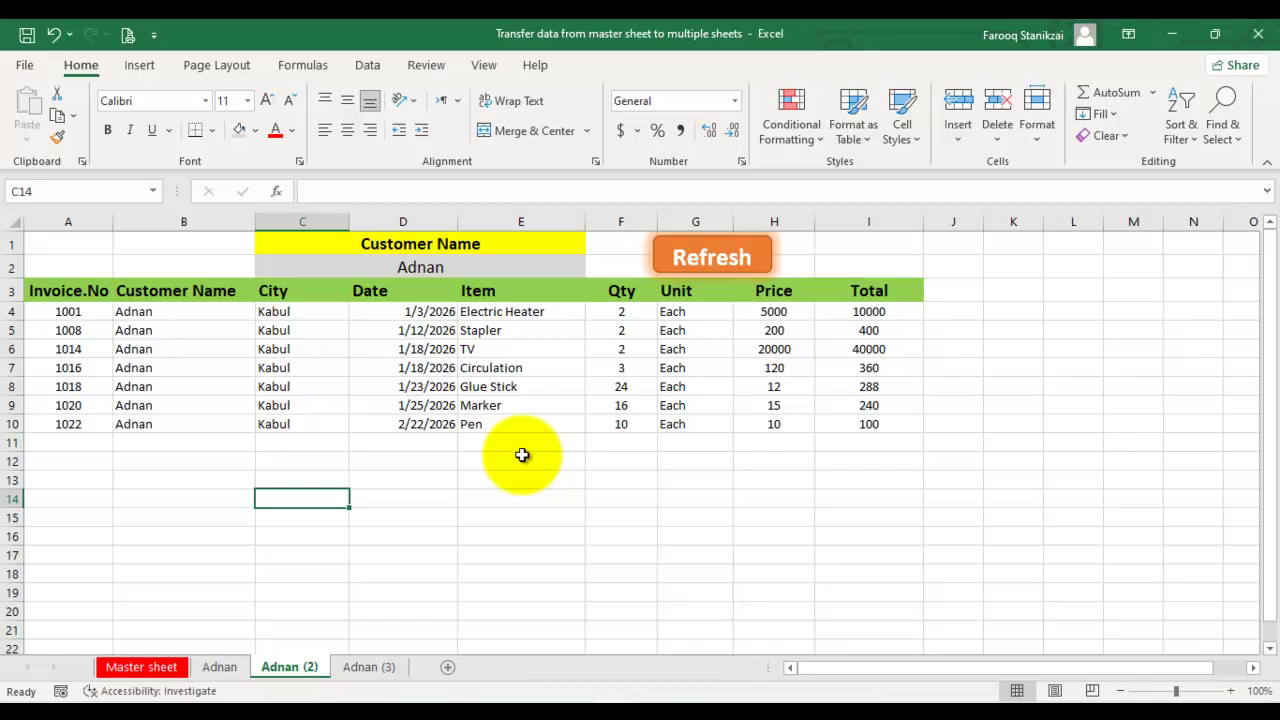
key(ctrl+Up)
key(ctrl+Up)
key(Down)
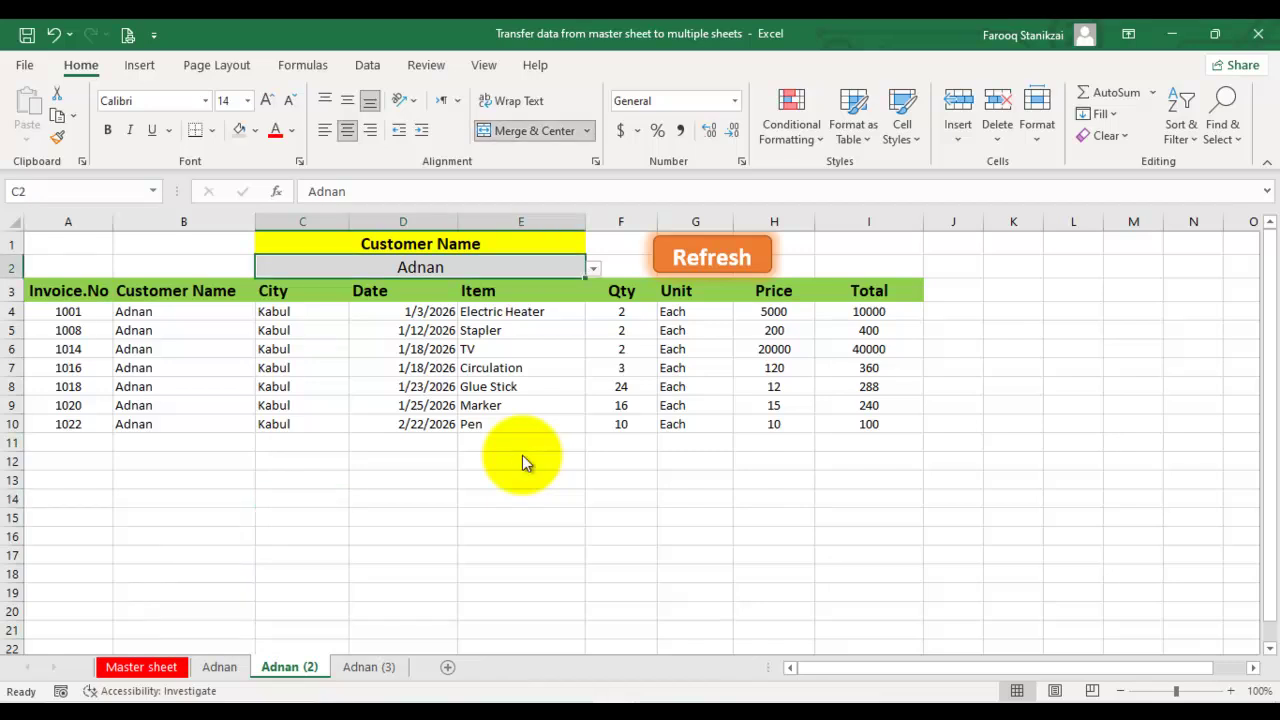
key(alt+Down)
key(Down)
key(Return)
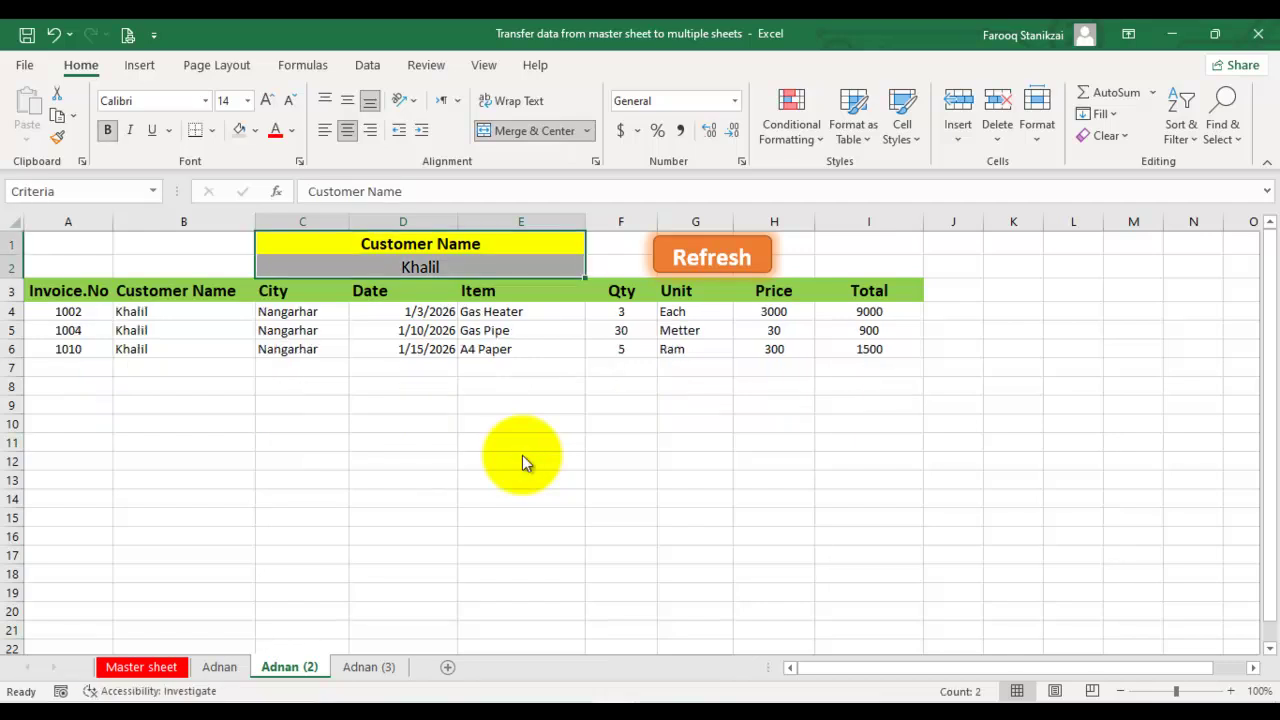
- Rename the first copied sheet with the name of the second customer
right_click(298, 661)
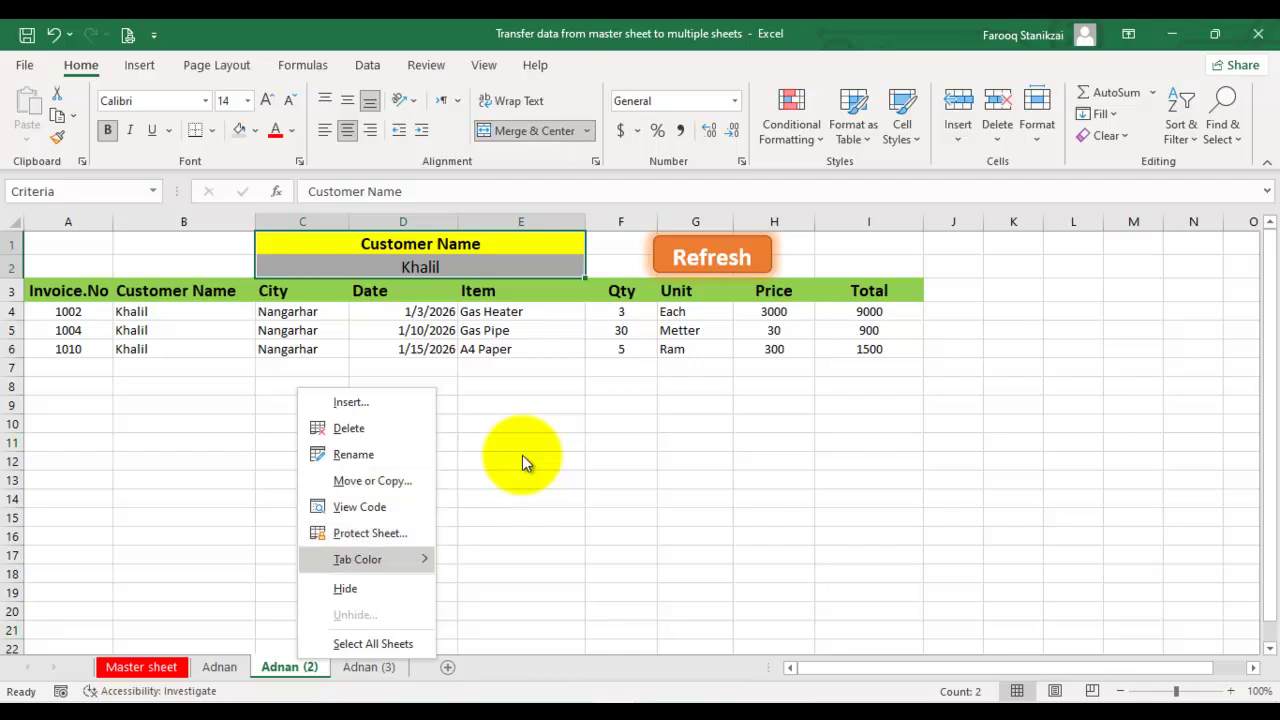
click(353, 455)
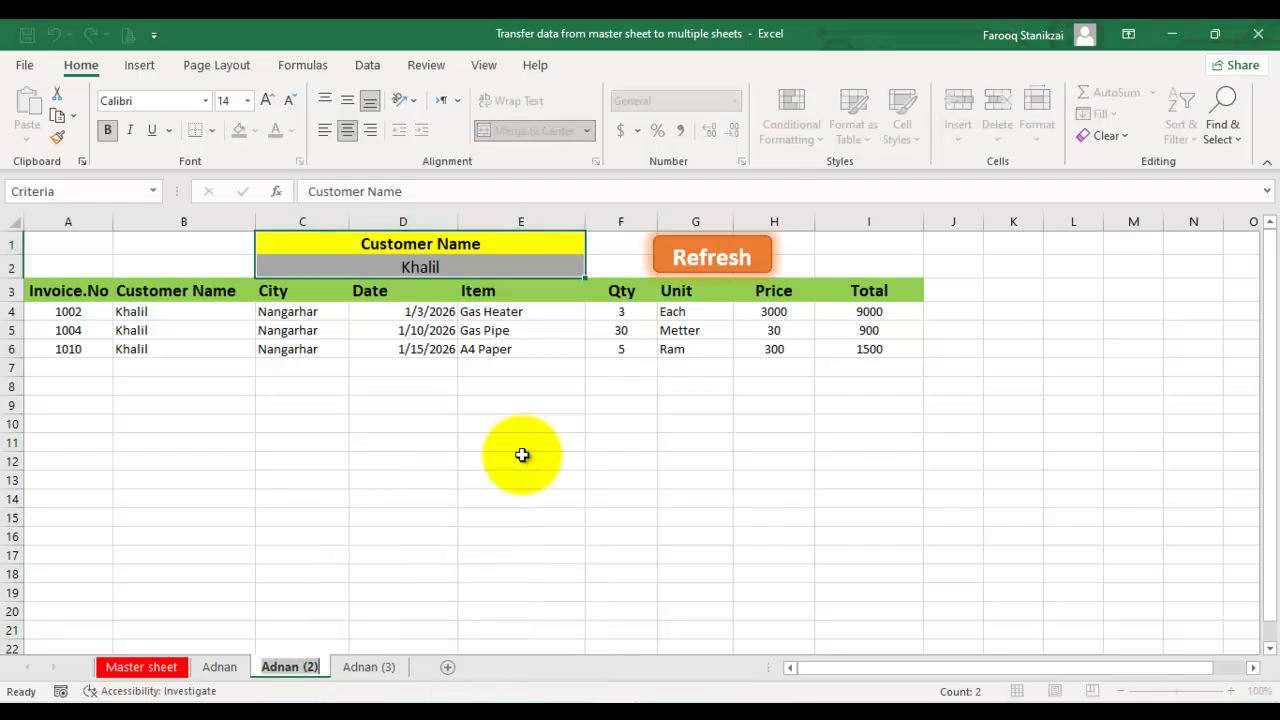
text(Khali)
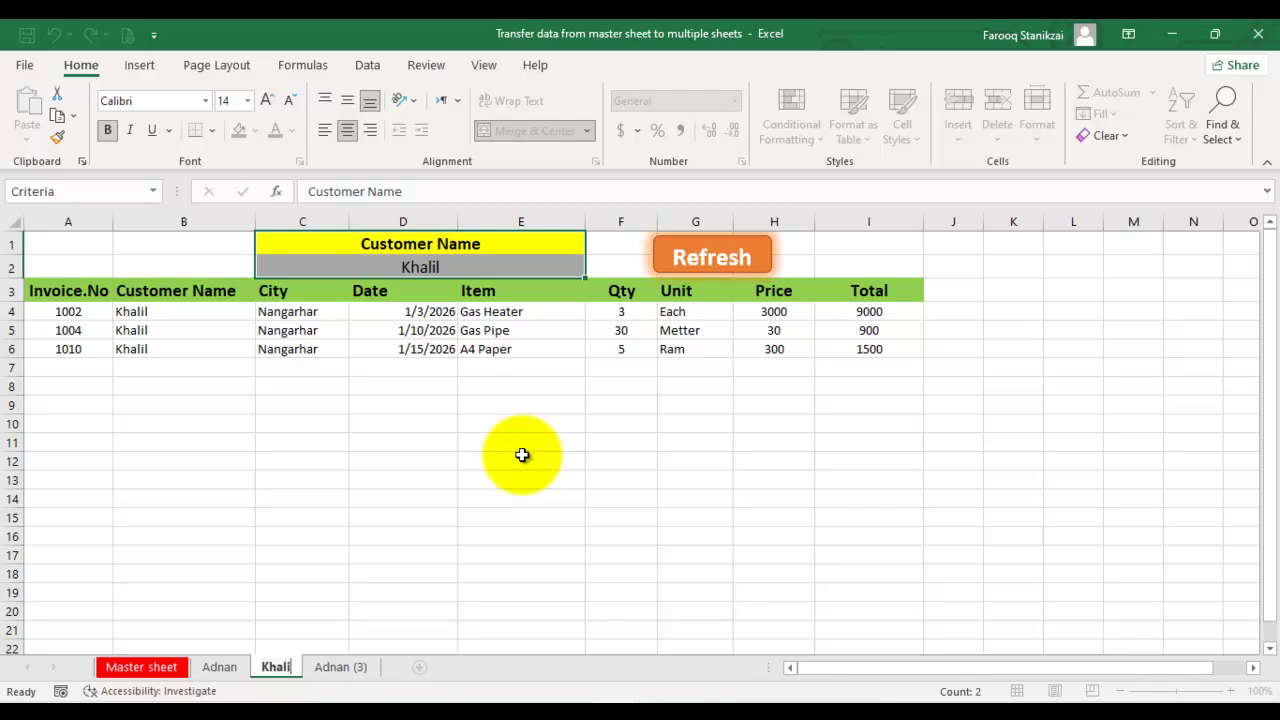
text(l)
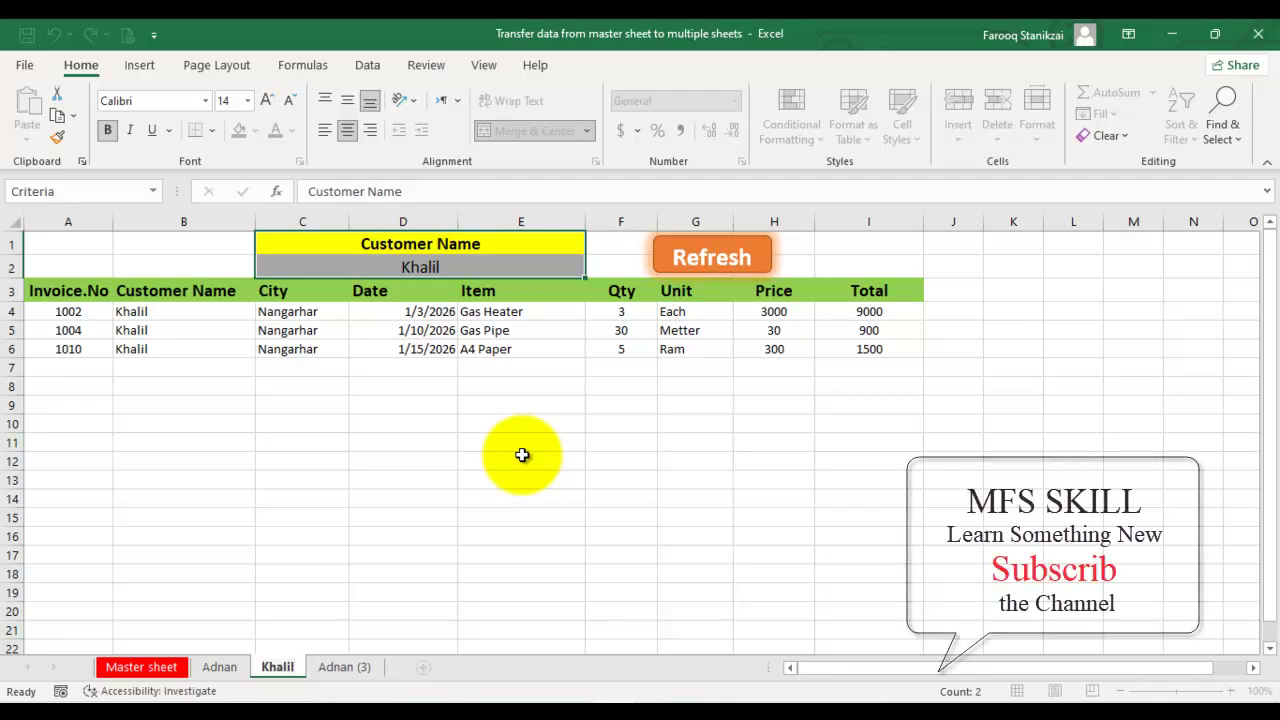
click(403, 424)
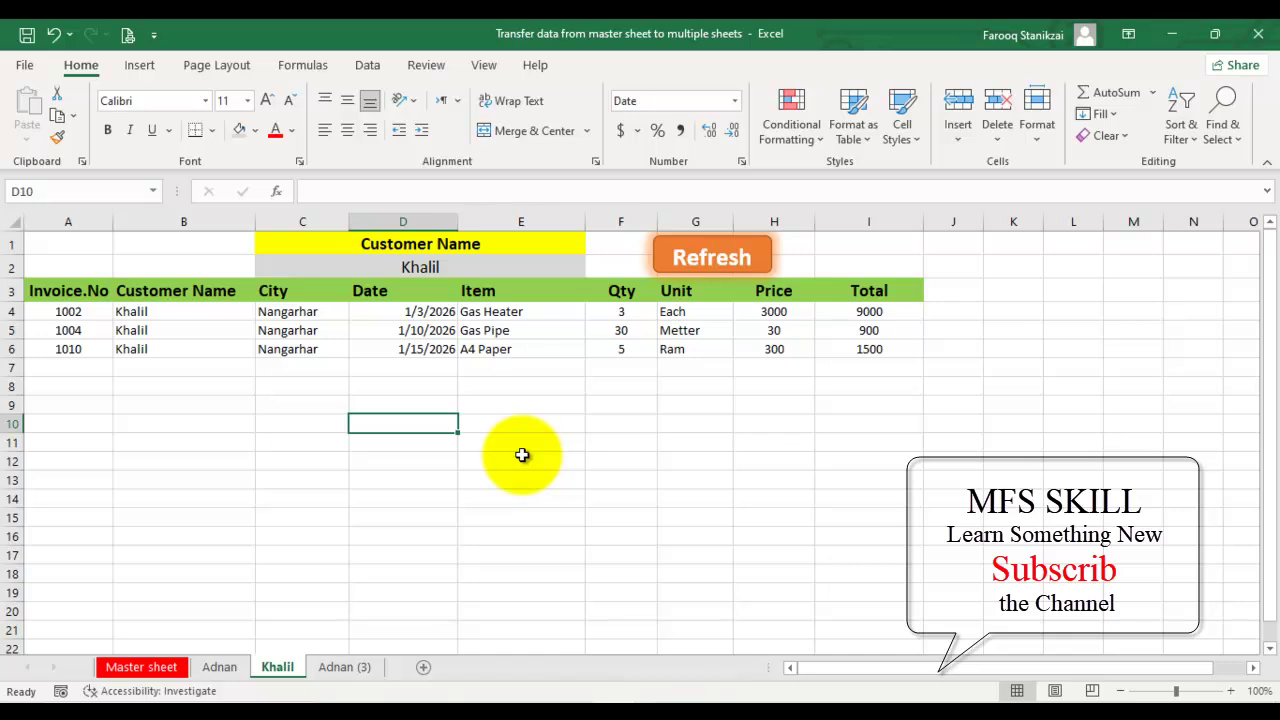
- On the second copied sheet, choose the third customer from the drop-down in cell C2 and refresh the records
click(344, 667)
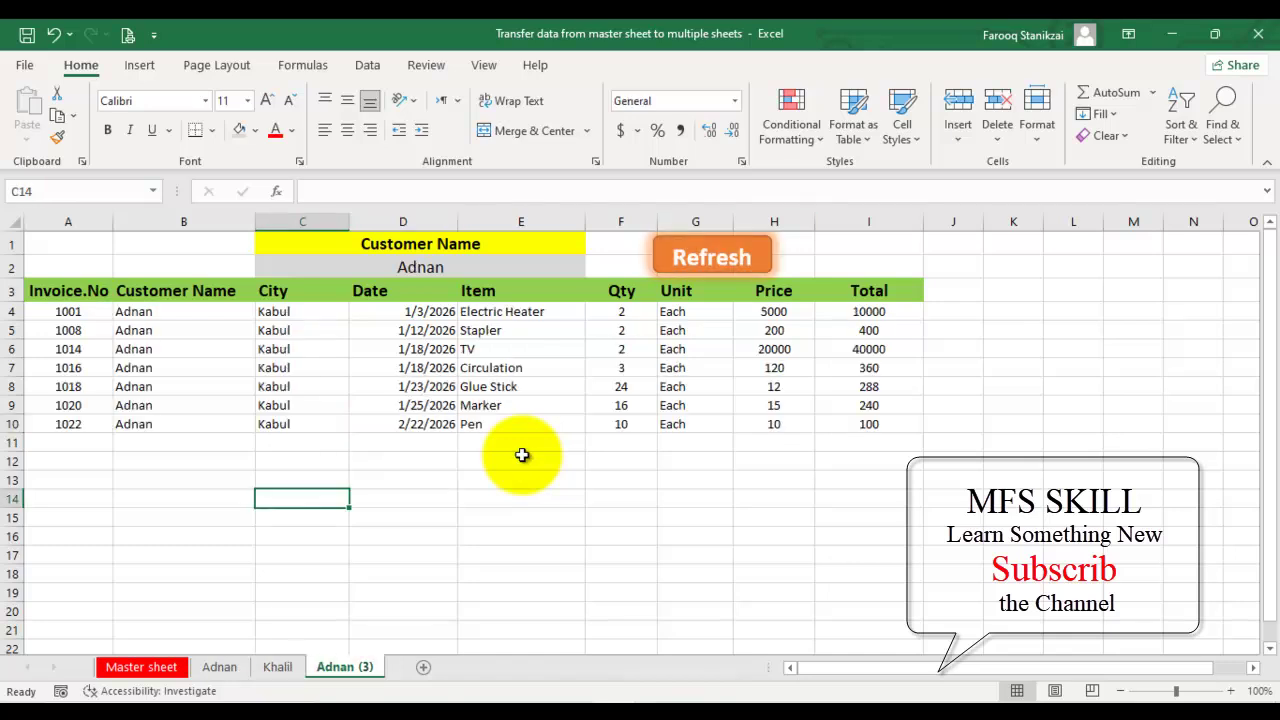
key(Up)
key(Up)
key(Up)
key(Up)
key(Up)
key(Up)
key(Up)
key(Up)
key(Up)
key(Up)
key(Up)
key(Up)
key(alt+Down)
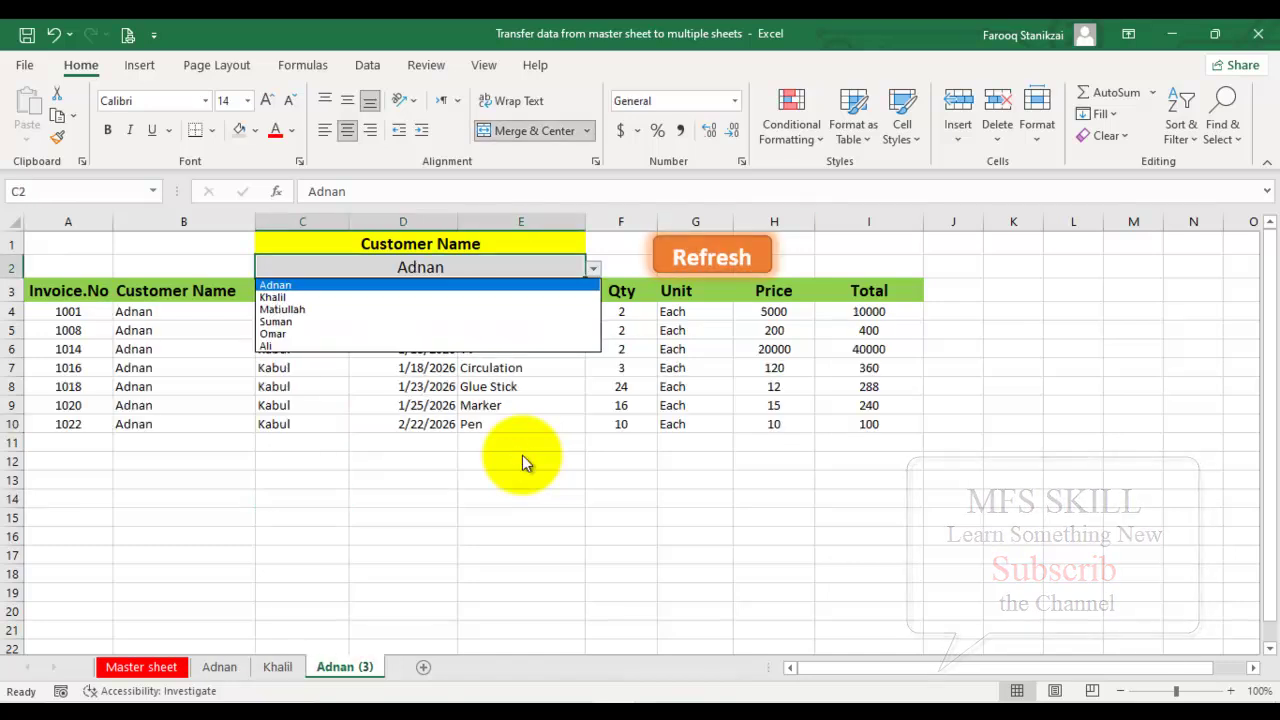
key(Down)
key(Down)
key(Return)
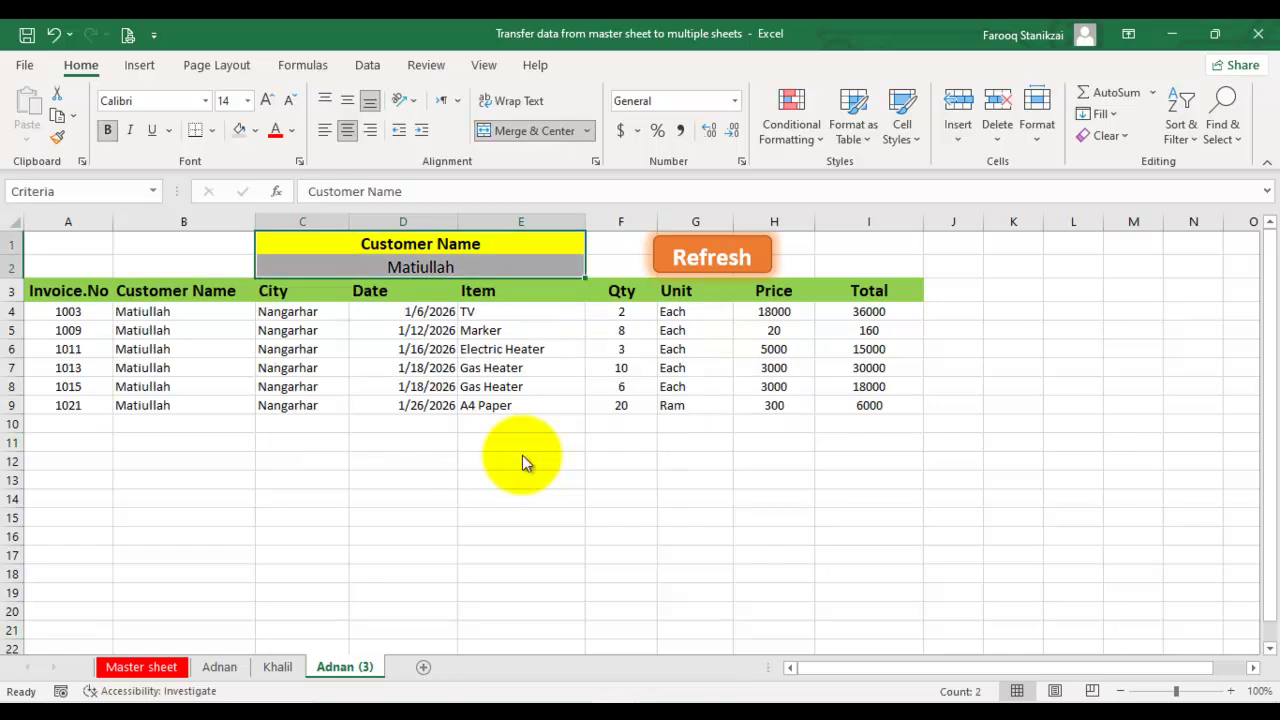
- Rename the second copied sheet with the name of the third customer
right_click(339, 660)
key(Return)
text(Matiu)
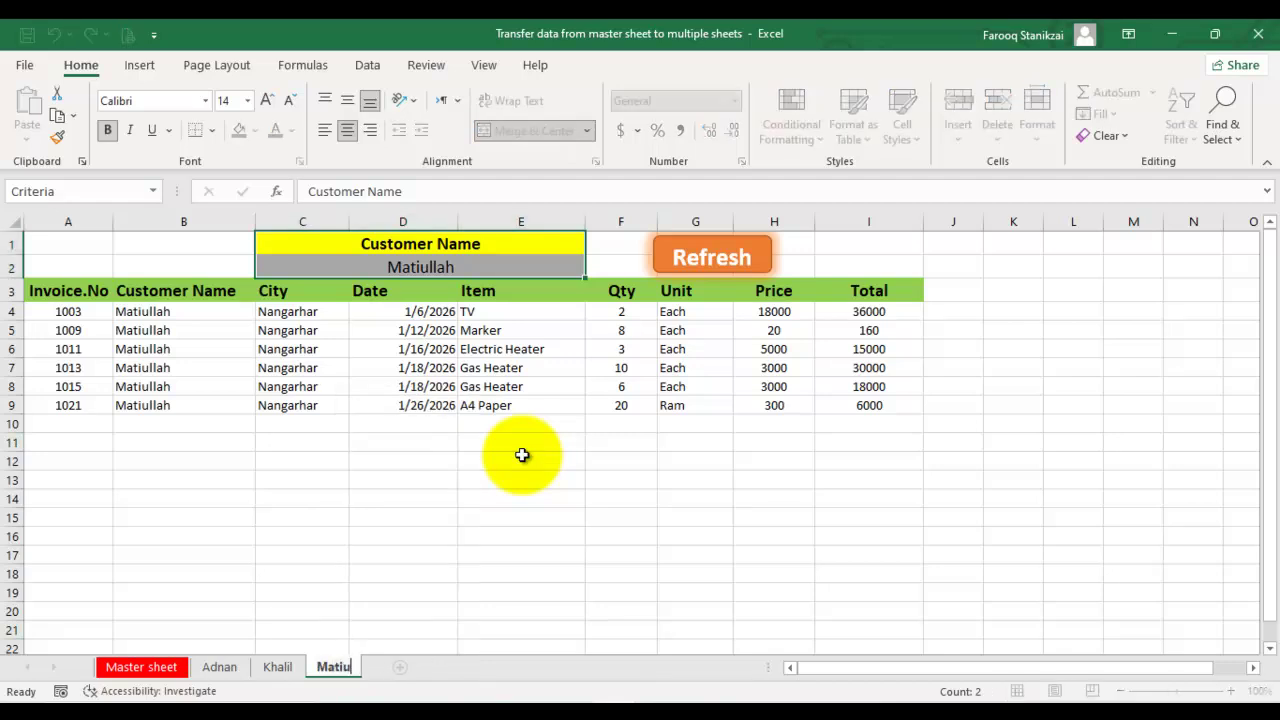
text(llah)
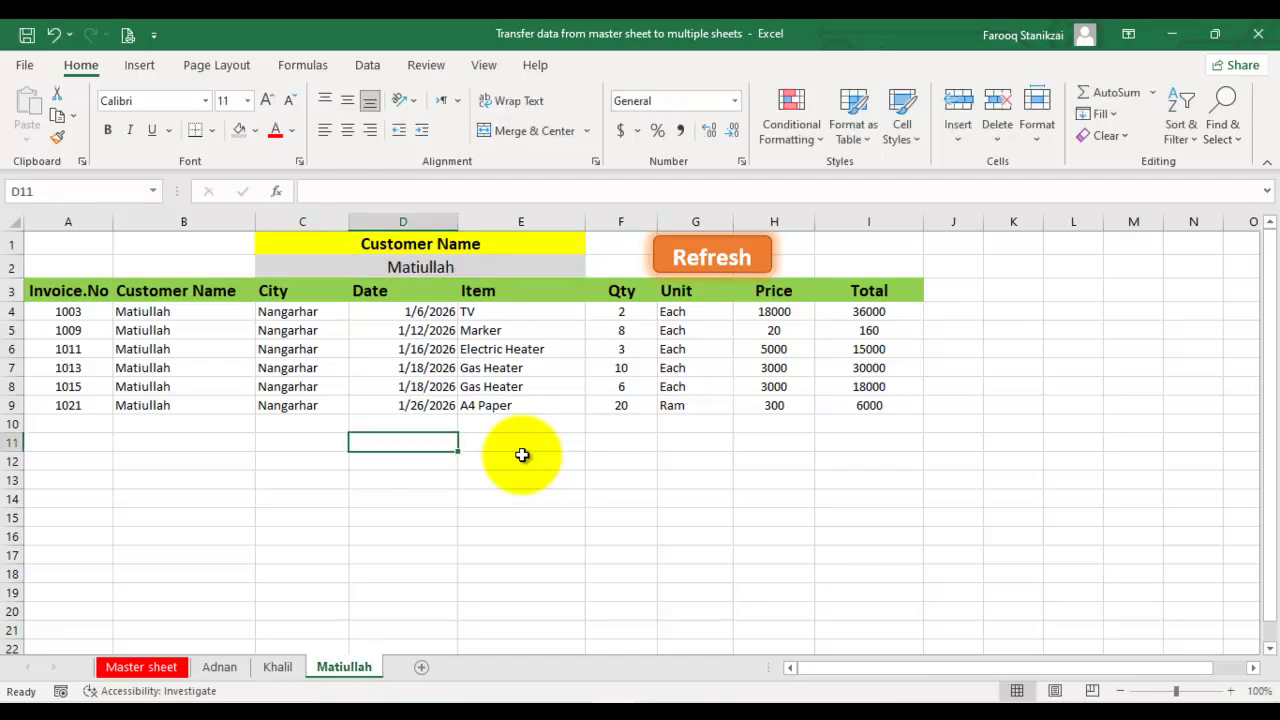
- Start a new record in row 25 of the Master sheet with the next invoice number, the first customer's name, Kabul and 2/24/2026
click(141, 667)
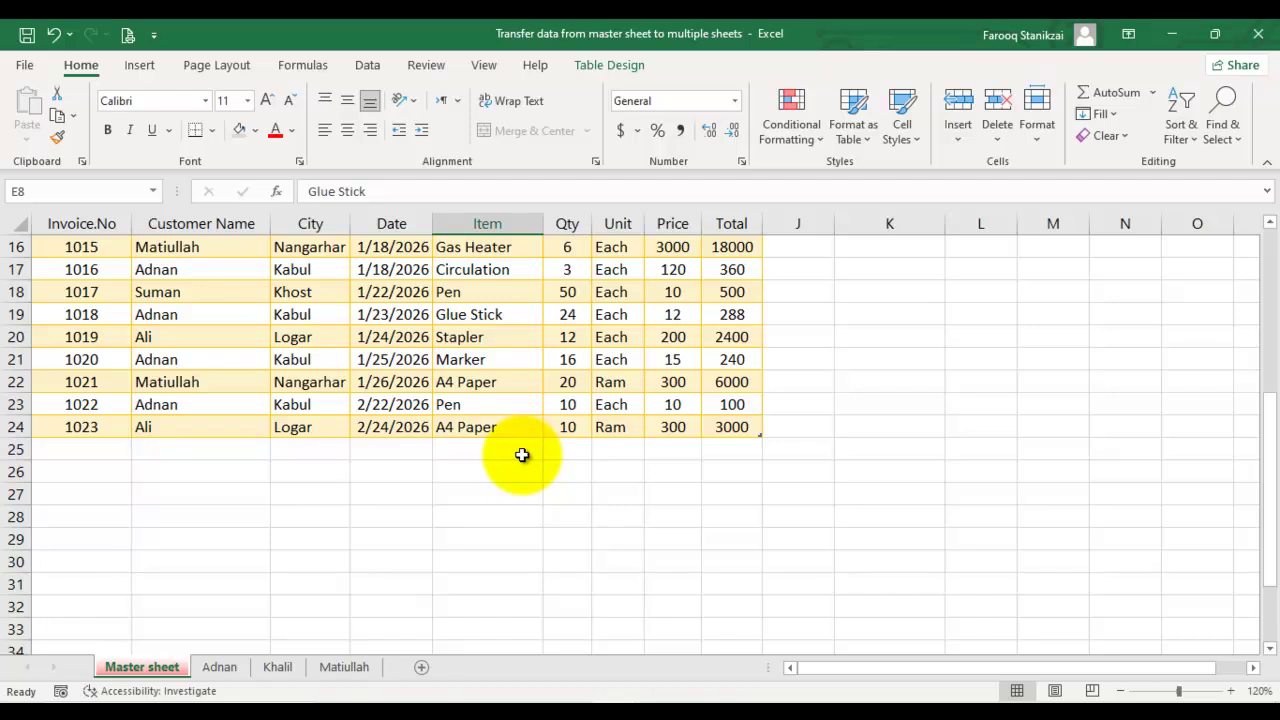
click(81, 450)
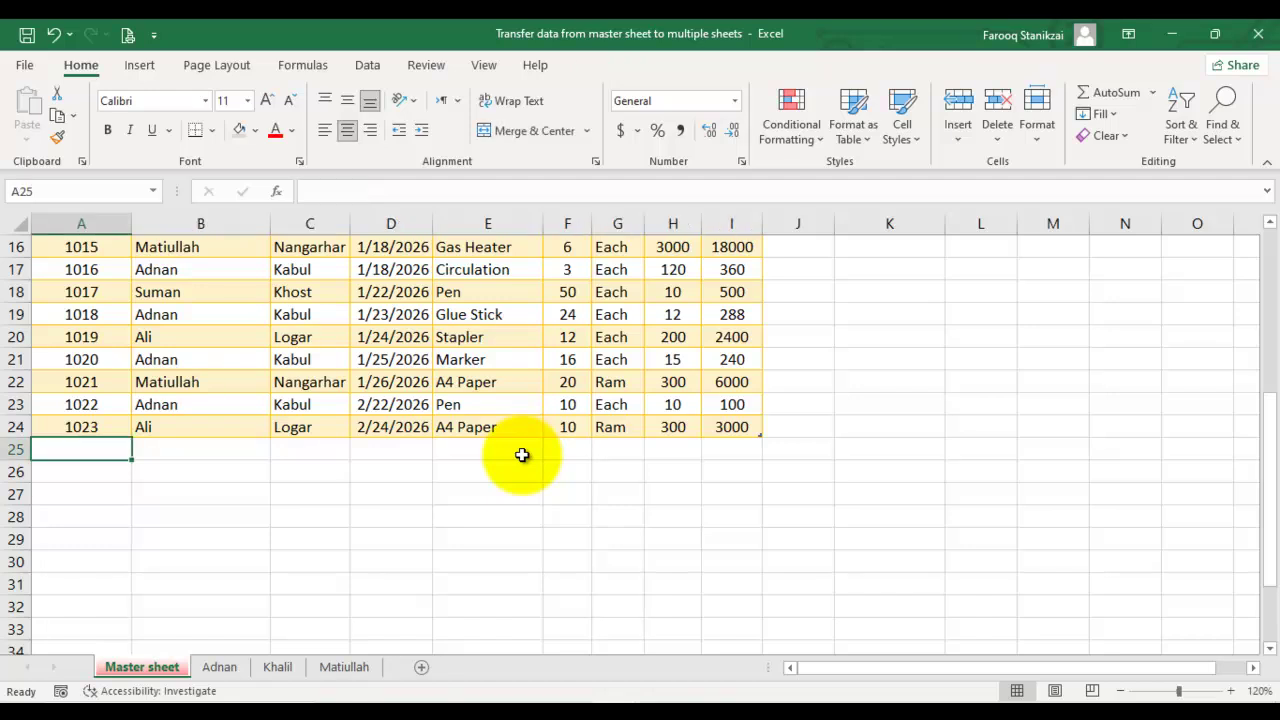
text(10)
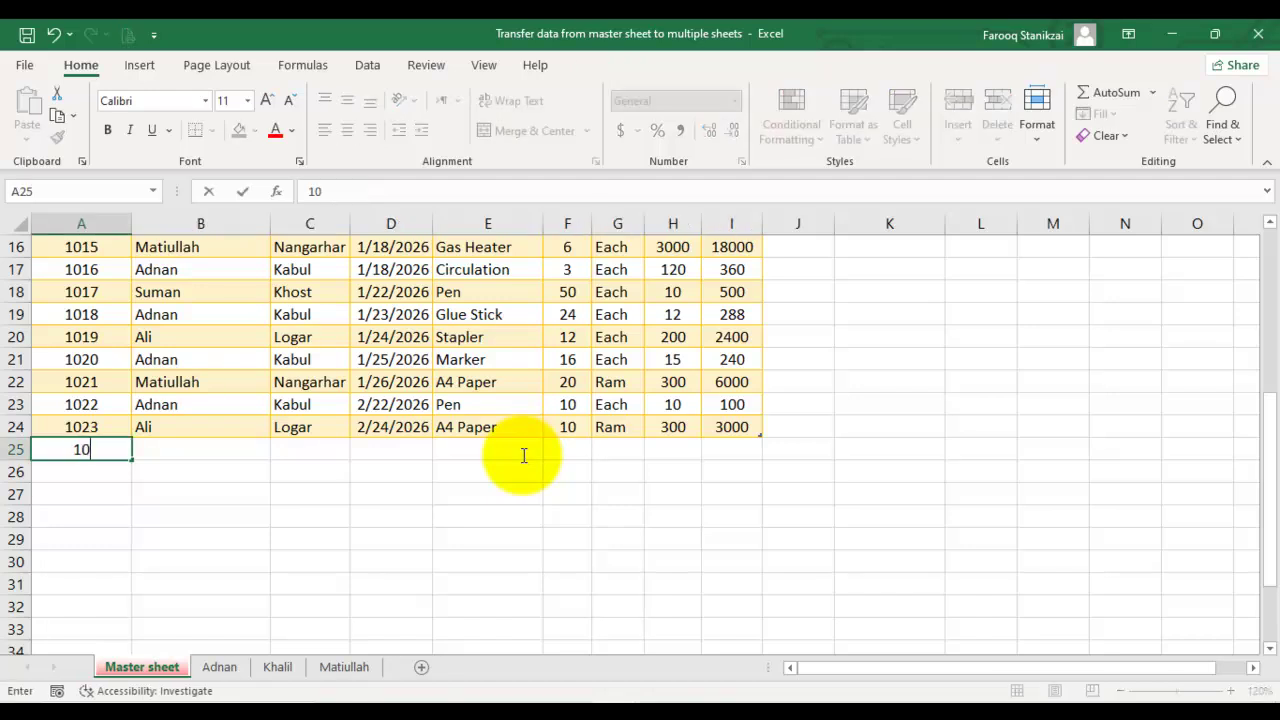
text(24)
key(Tab)
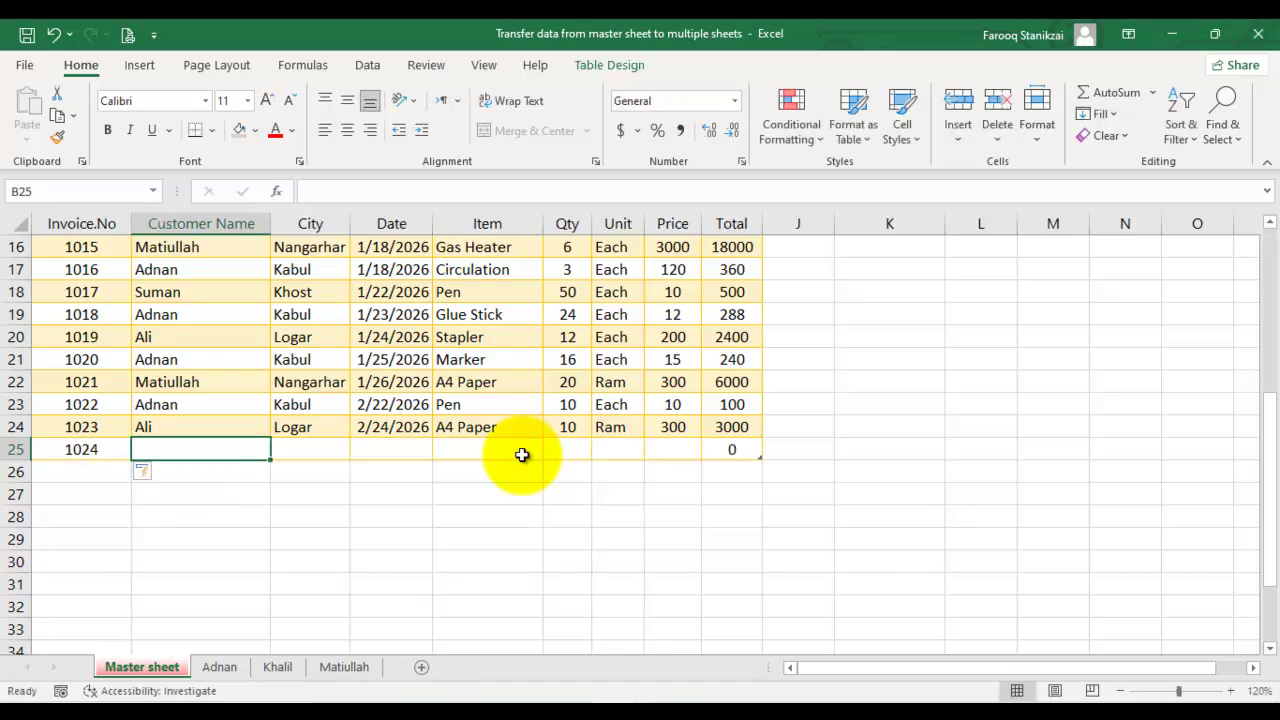
text(Adnan)
key(Tab)
text(Kabul)
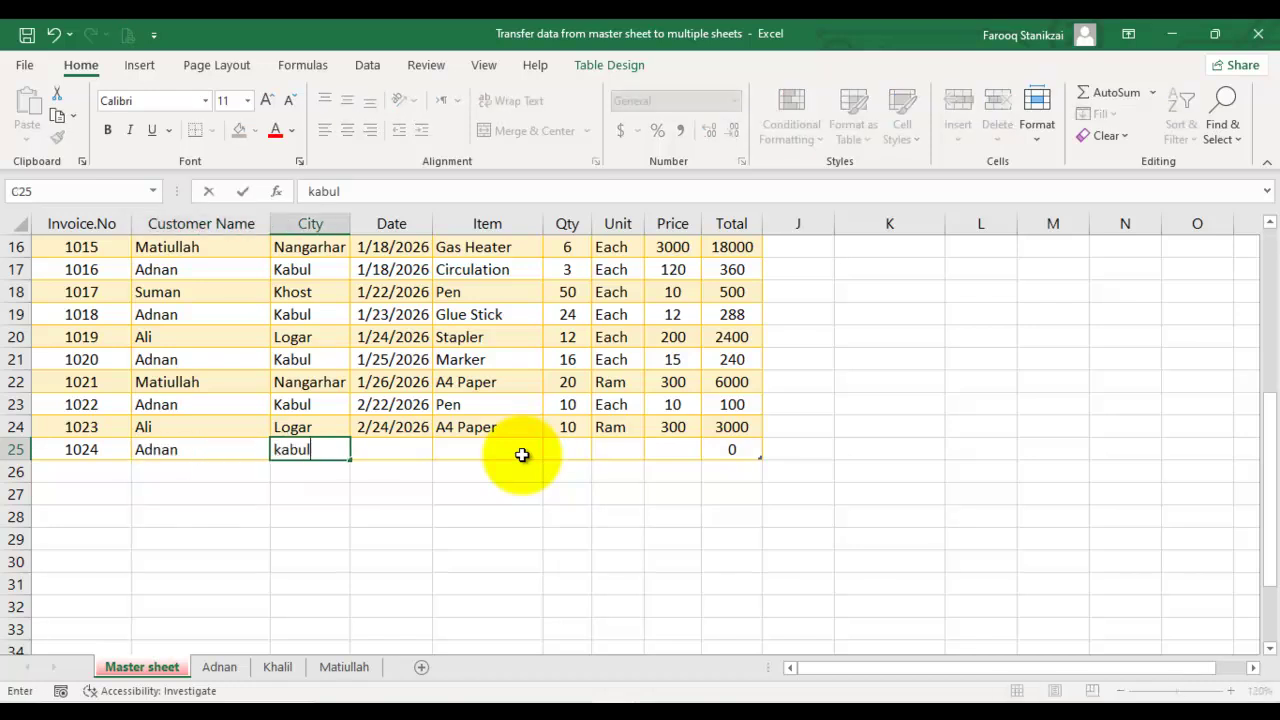
key(Tab)
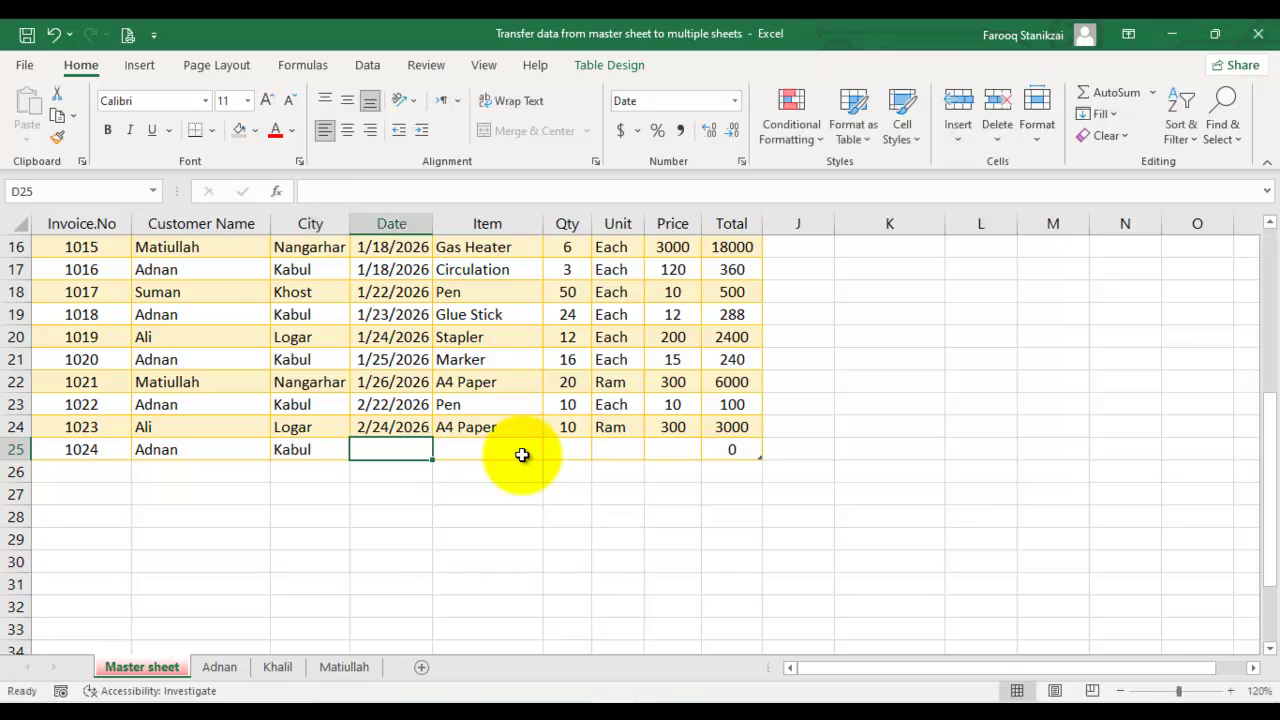
key(ctrl+d)
key(Tab)
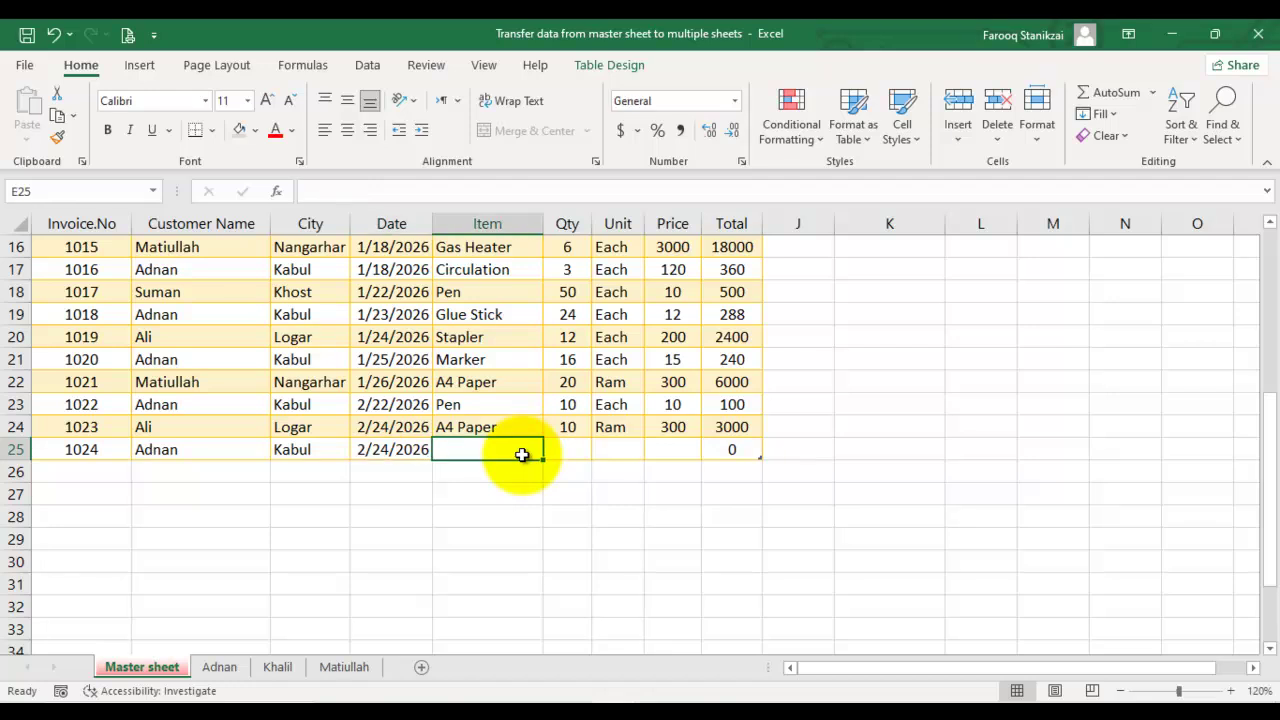
- Complete the row 25 record with item Stapler, quantity 5, unit Each and price 200
text(s)
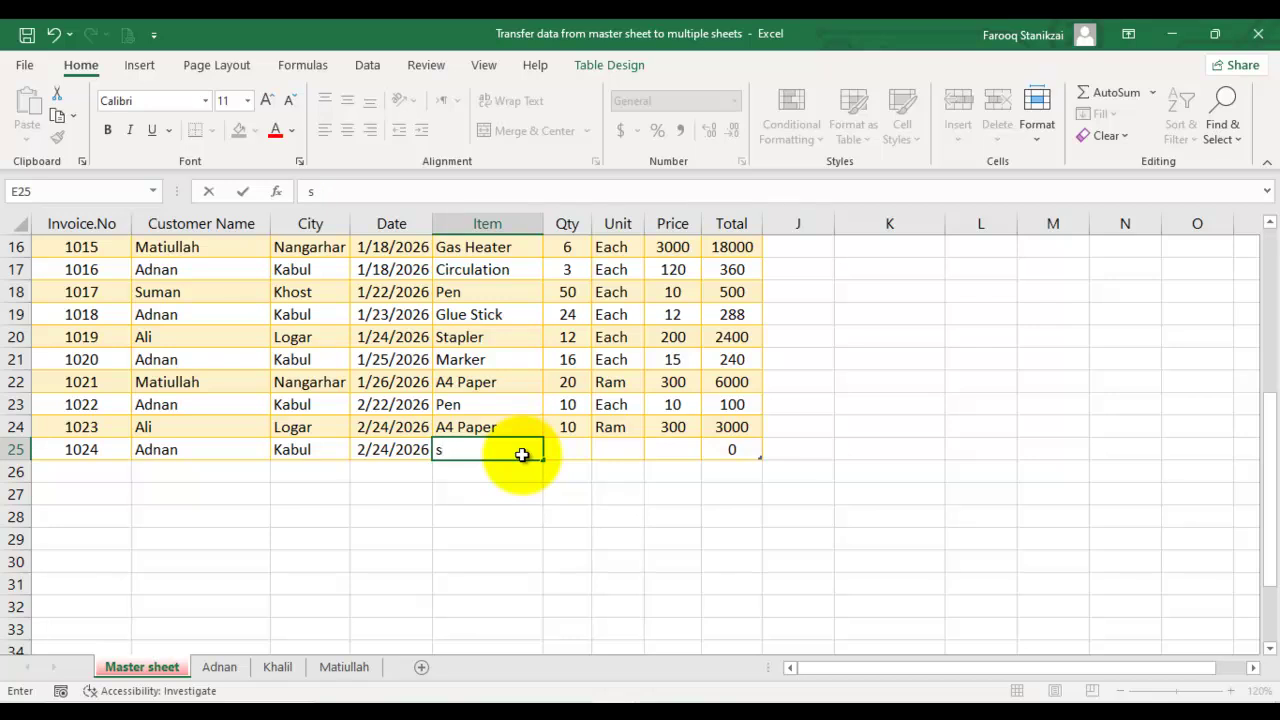
text(apt)
key(Tab)
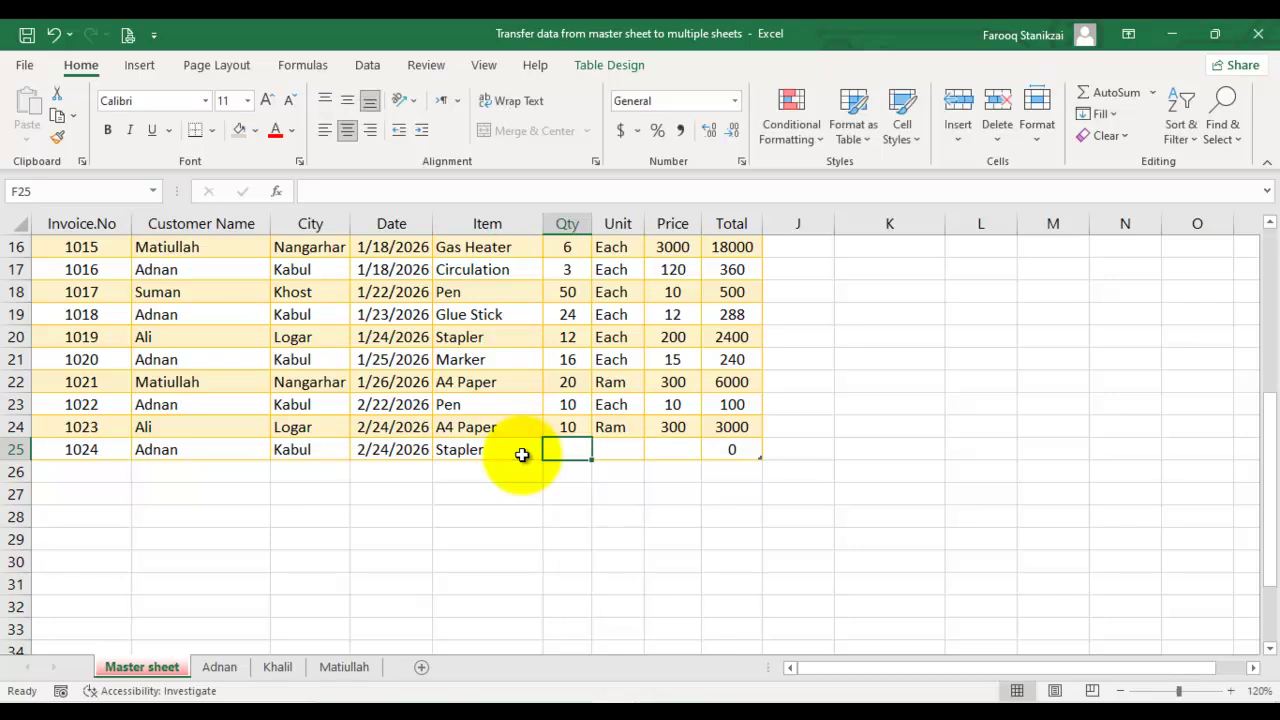
text(5)
key(Tab)
text(e)
key(Tab)
text(200)
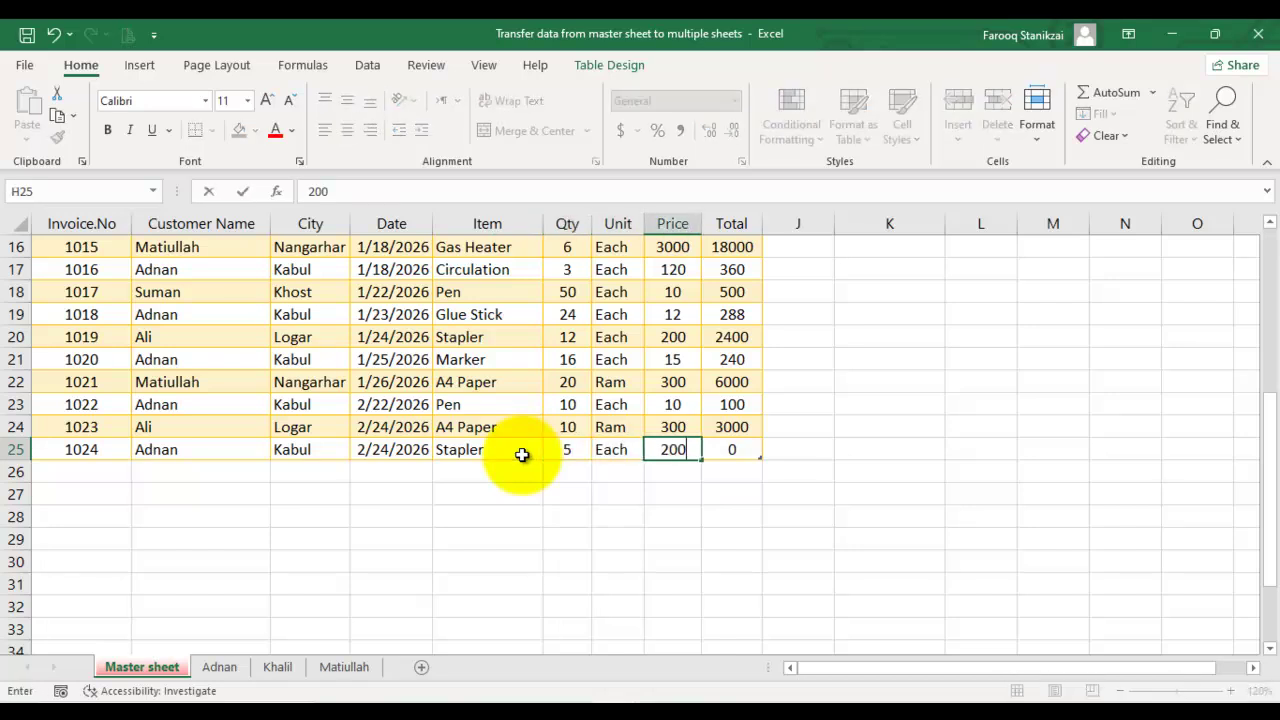
key(Return)
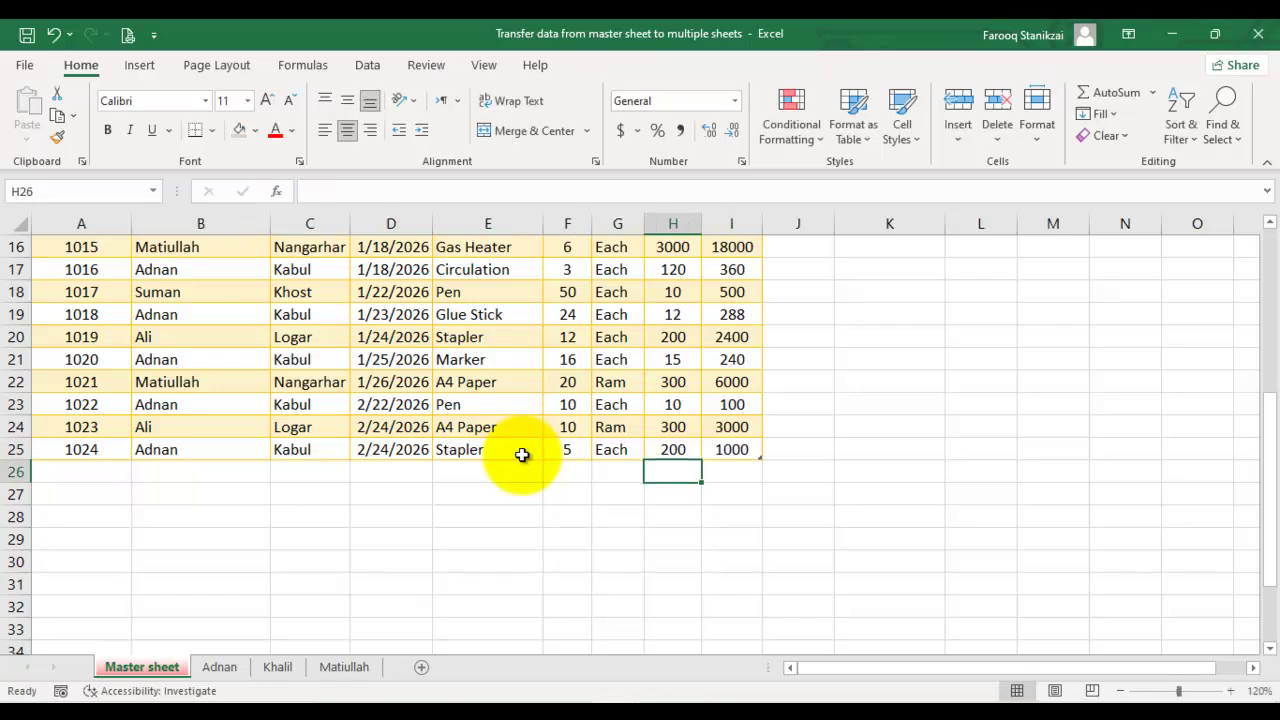
- Refresh the records on the first customer's sheet to bring in the new invoice
key(ctrl+Page_Down)
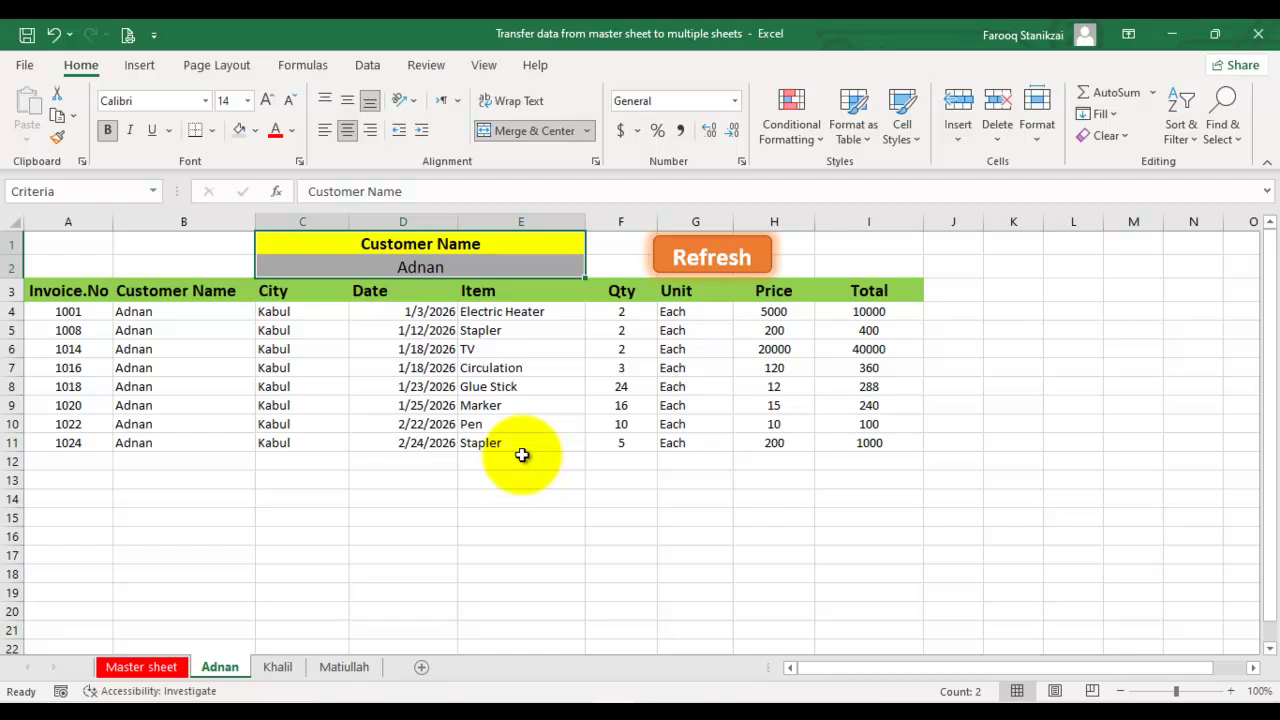
click(522, 478)
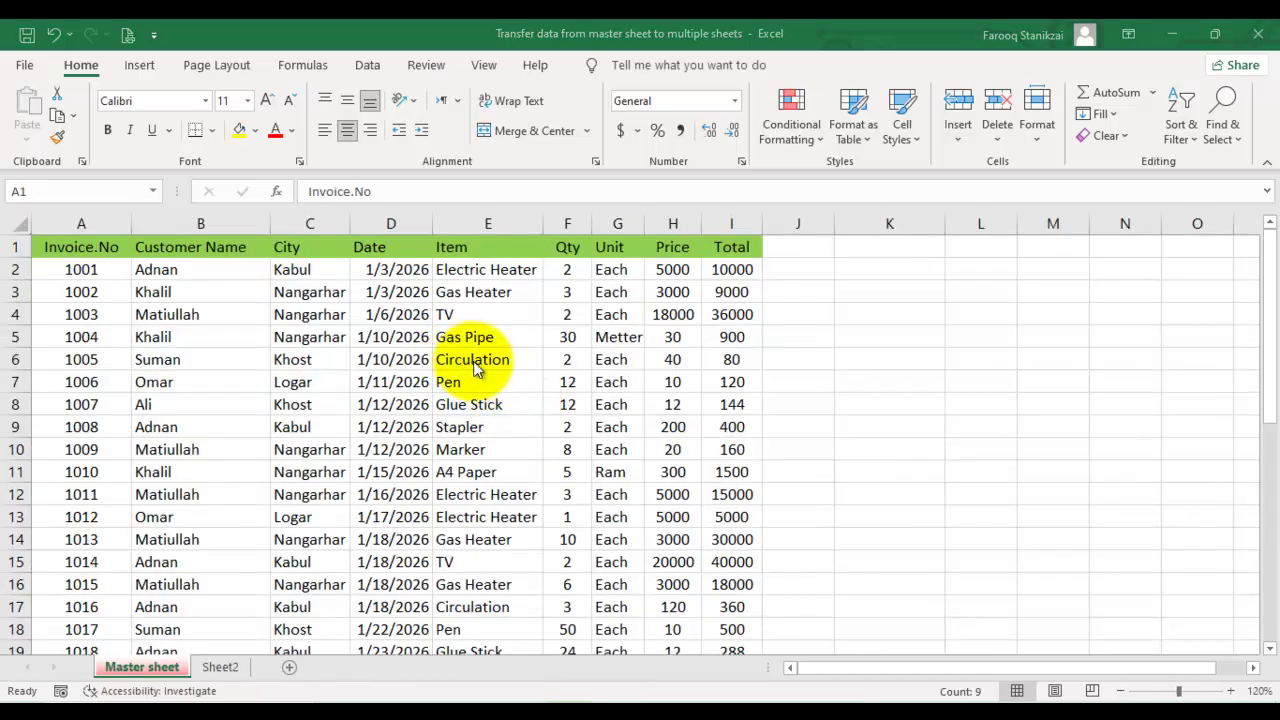
key(ctrl+shift+Right)
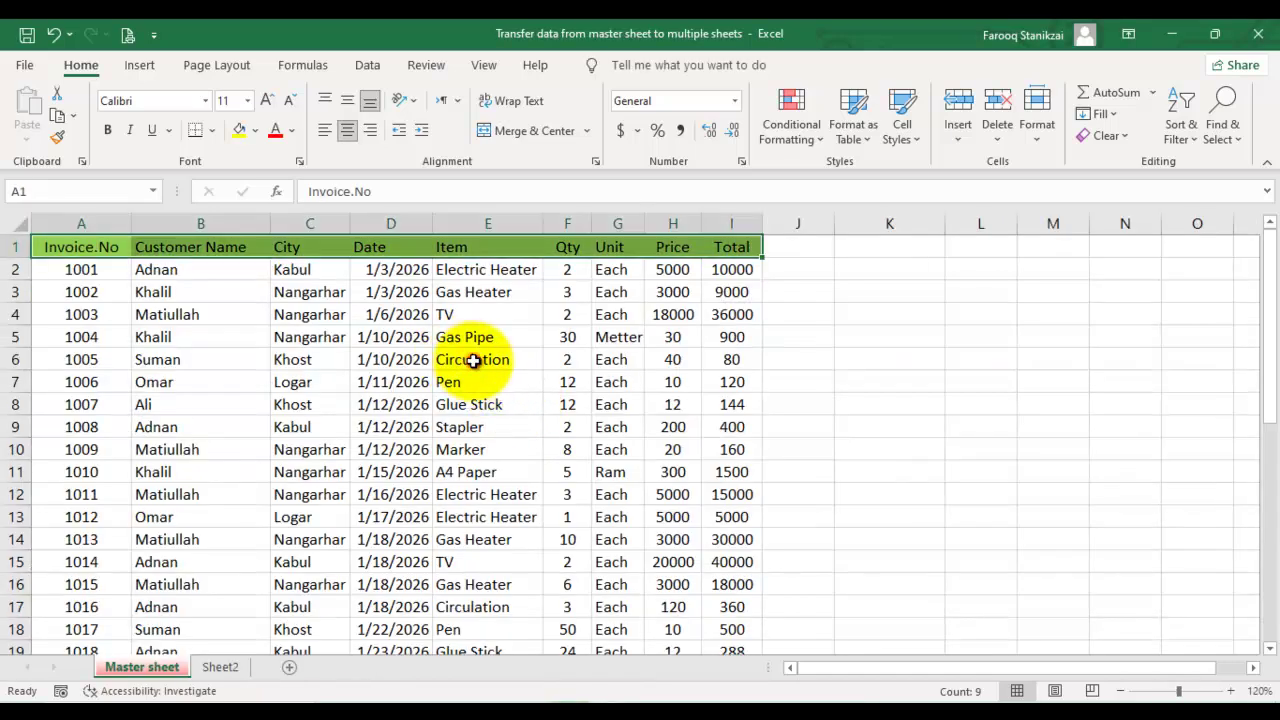
click(473, 361)
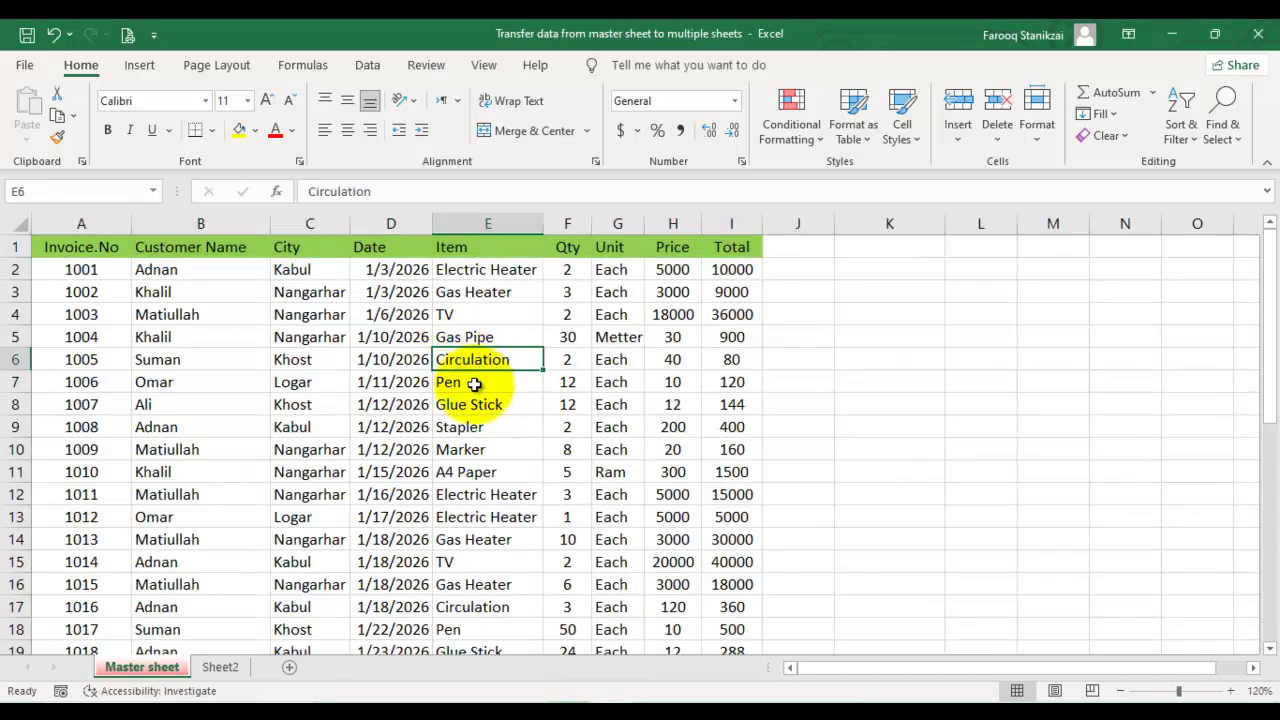
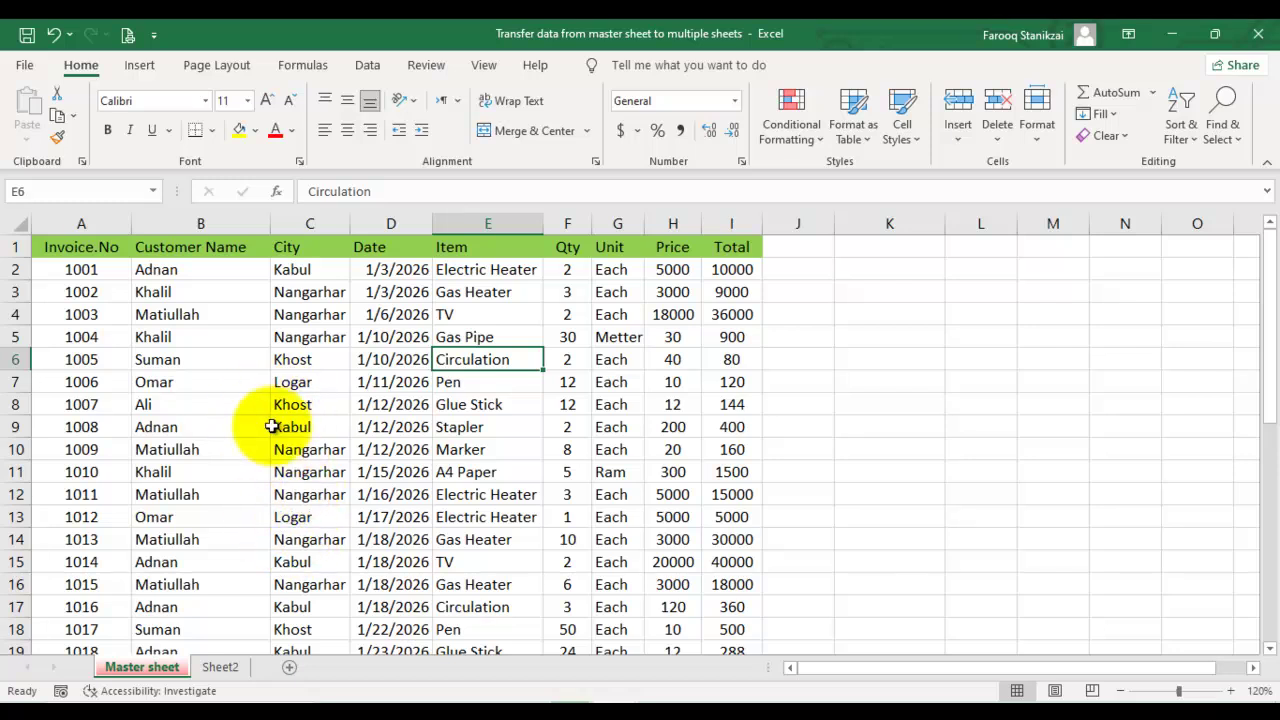
click(295, 381)
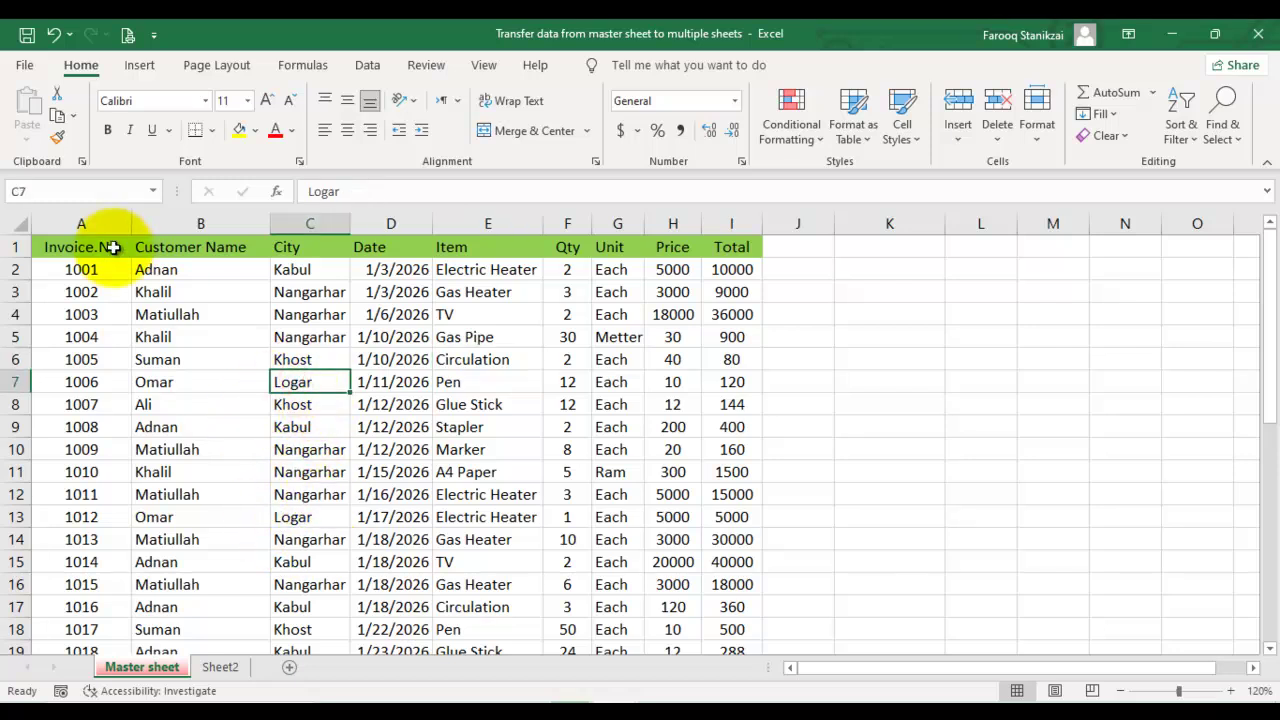
- Copy the header row A1:I1 from the Master sheet to Sheet2, starting at cell B3
click(66, 246)
drag(205, 250, 705, 246)
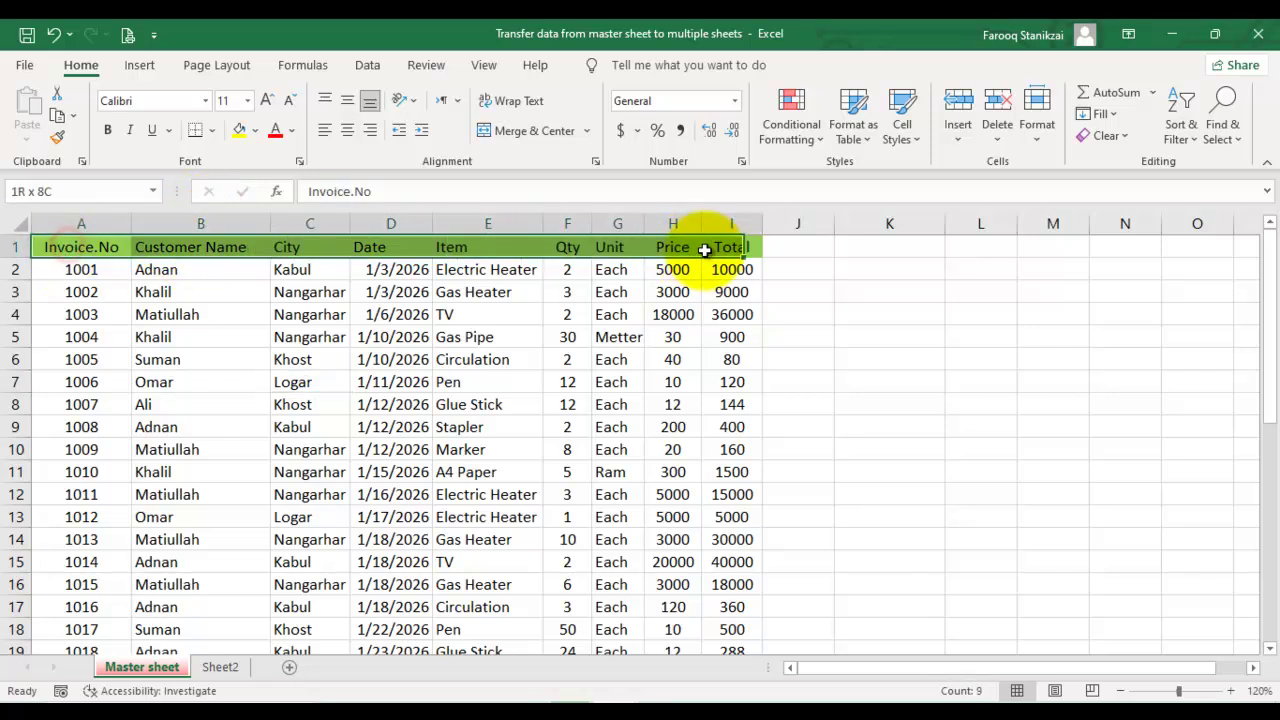
key(ctrl+c)
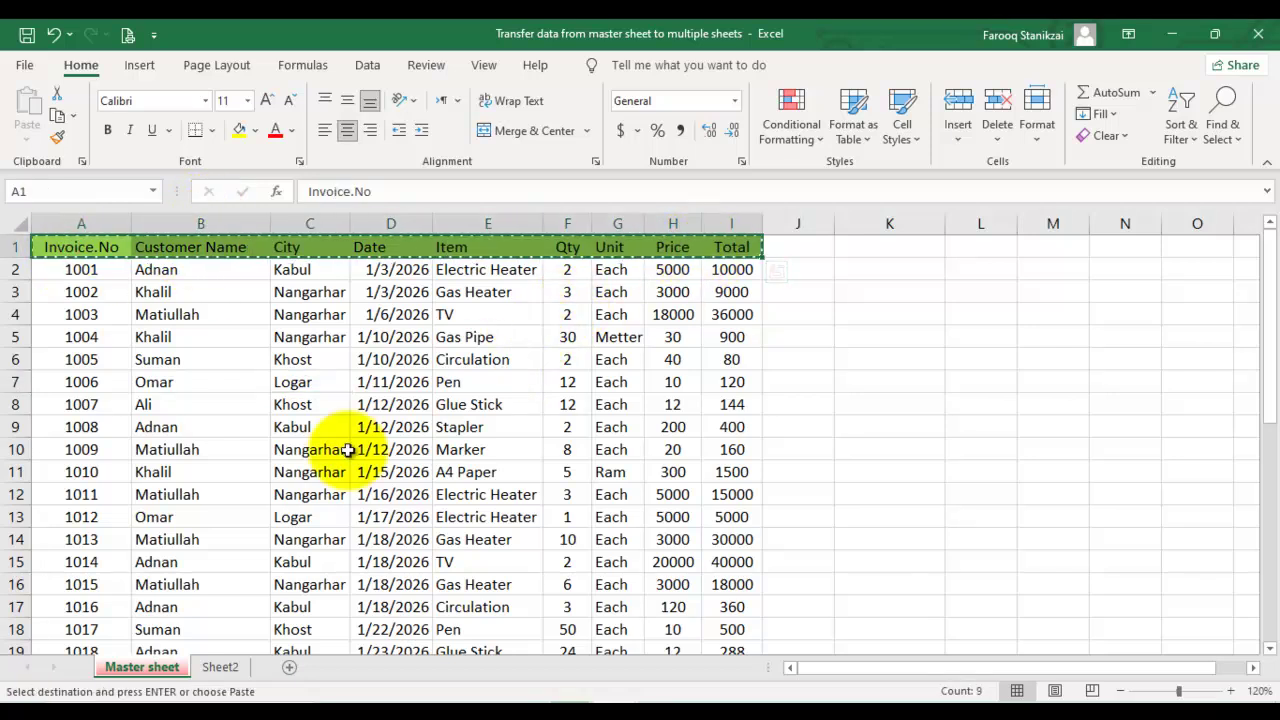
click(221, 666)
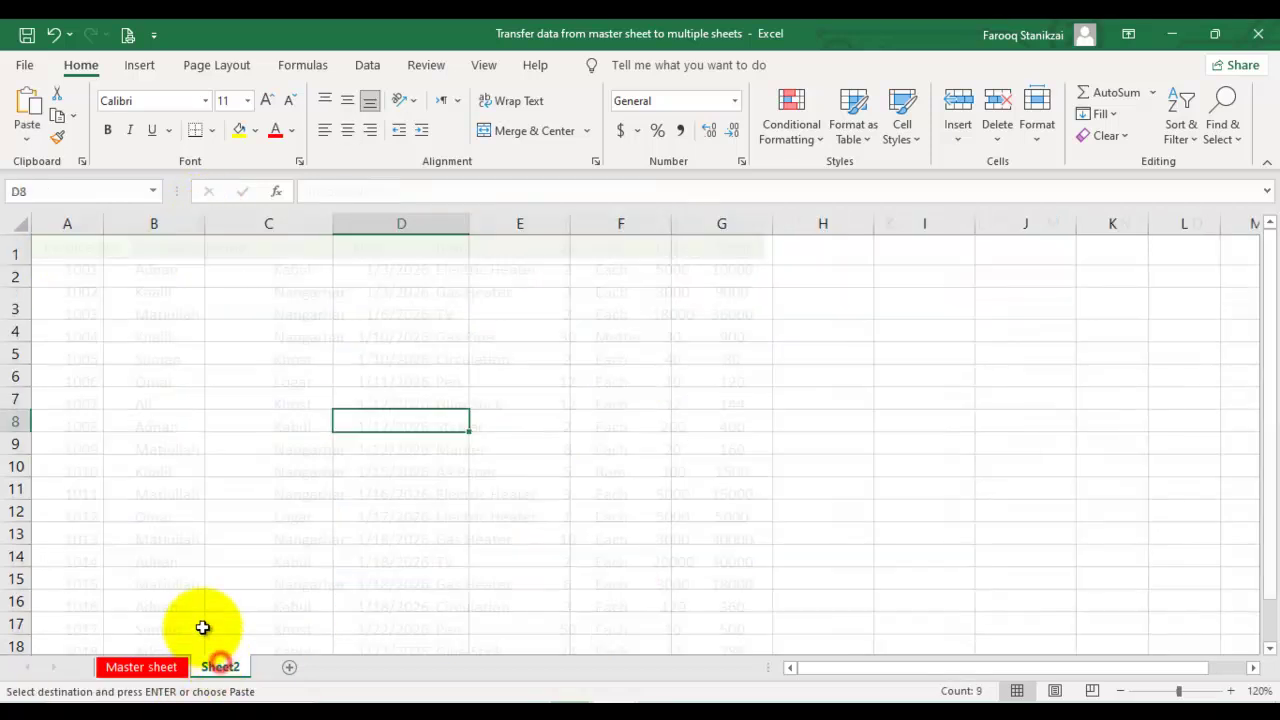
click(140, 303)
key(ctrl+v)
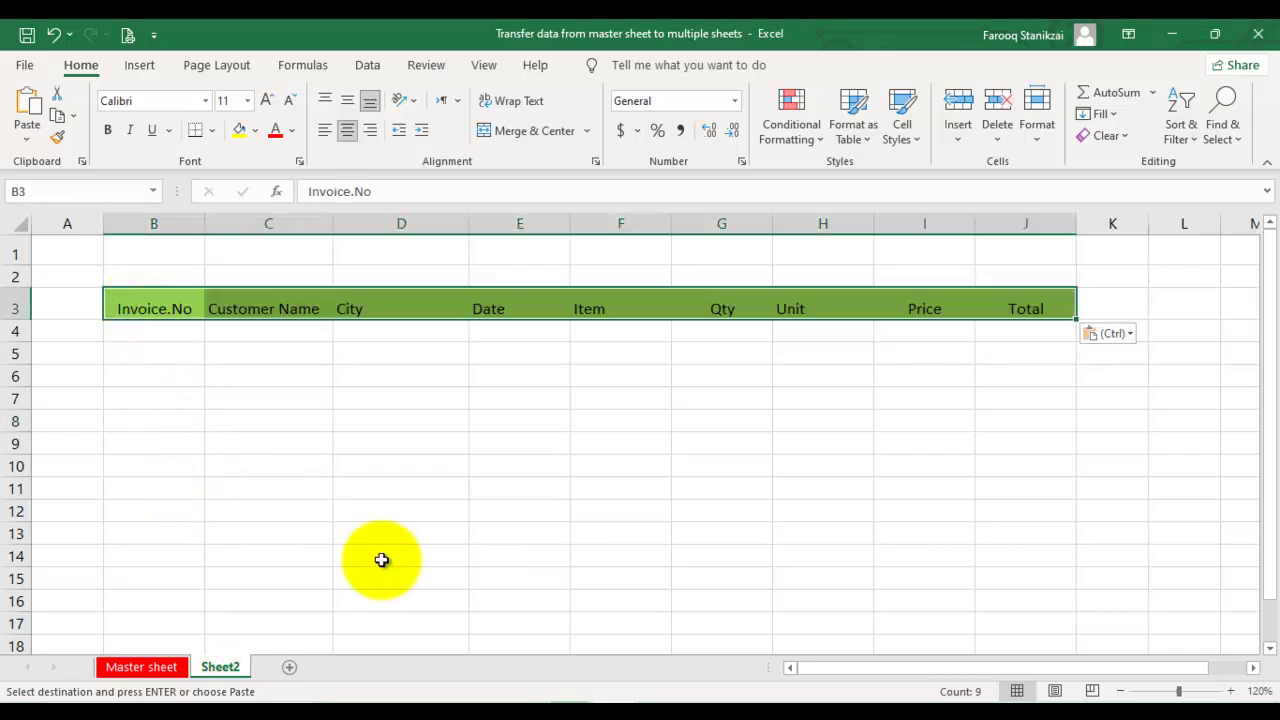
- Middle-align the copied headers in row 3 vertically and make them bold
click(344, 101)
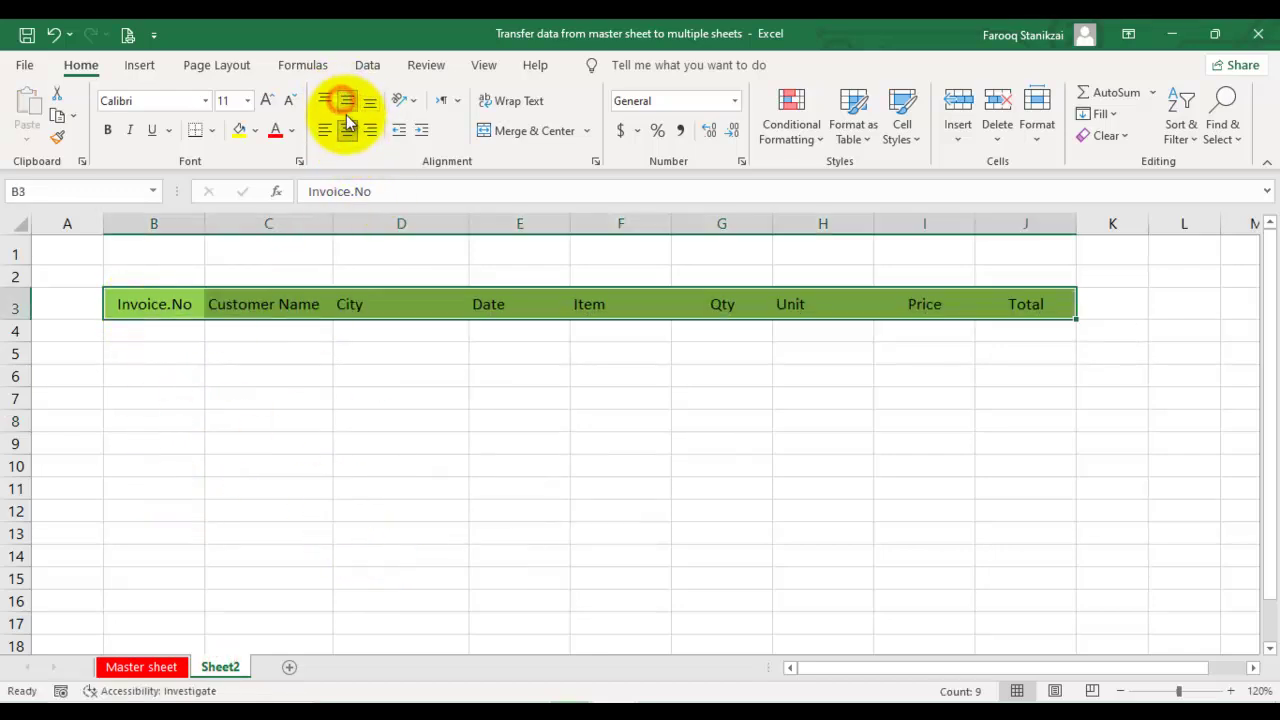
click(107, 130)
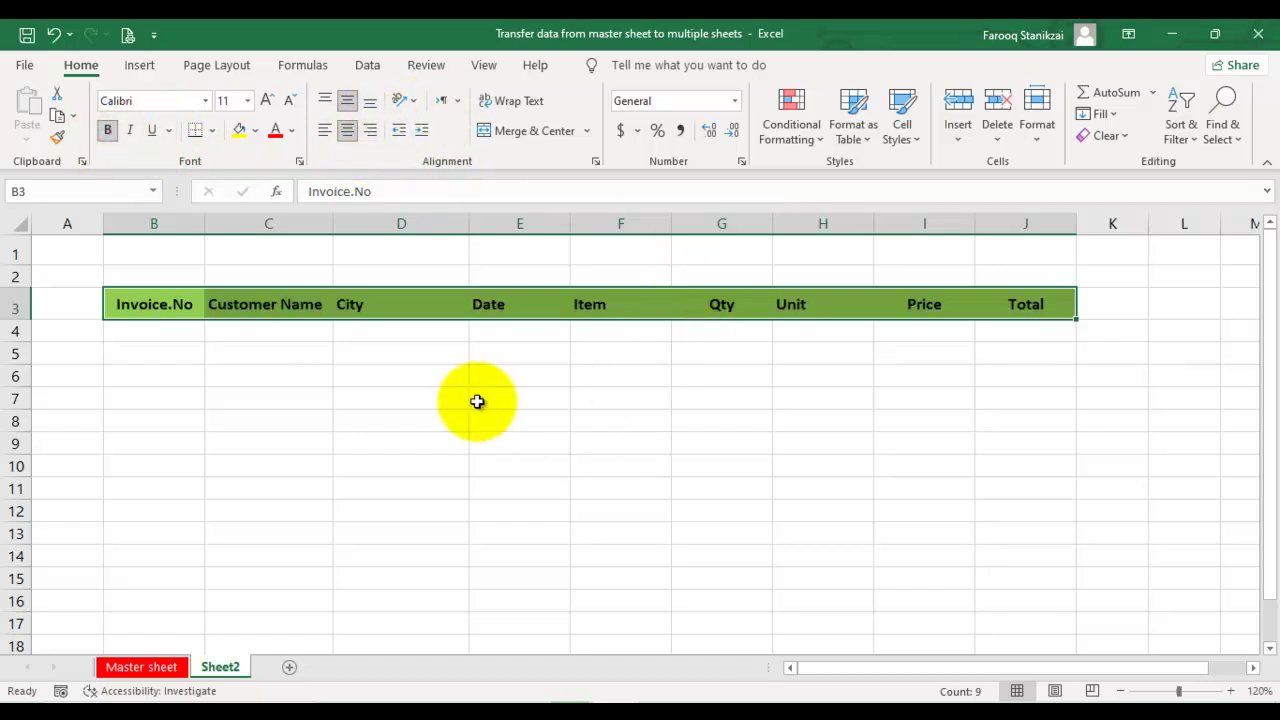
click(269, 375)
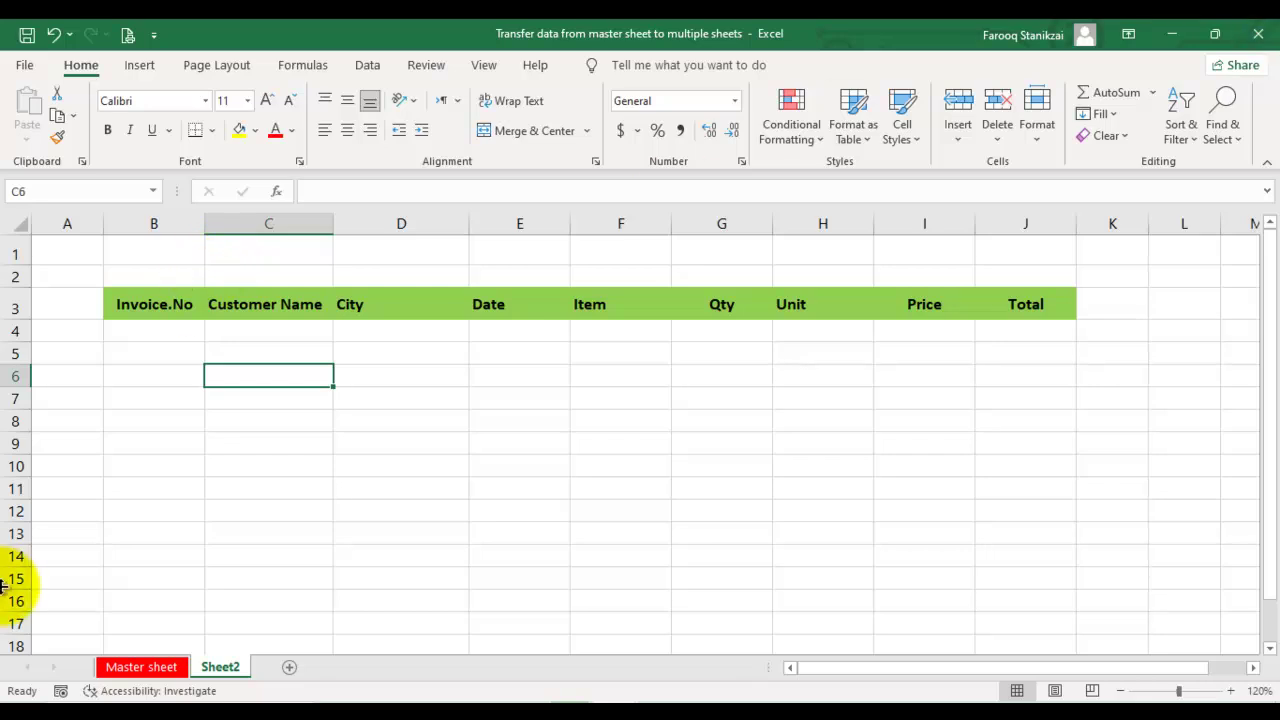
- Enter the header Helper in cell A3 and give it the same formatting as the Invoice.No header
click(70, 304)
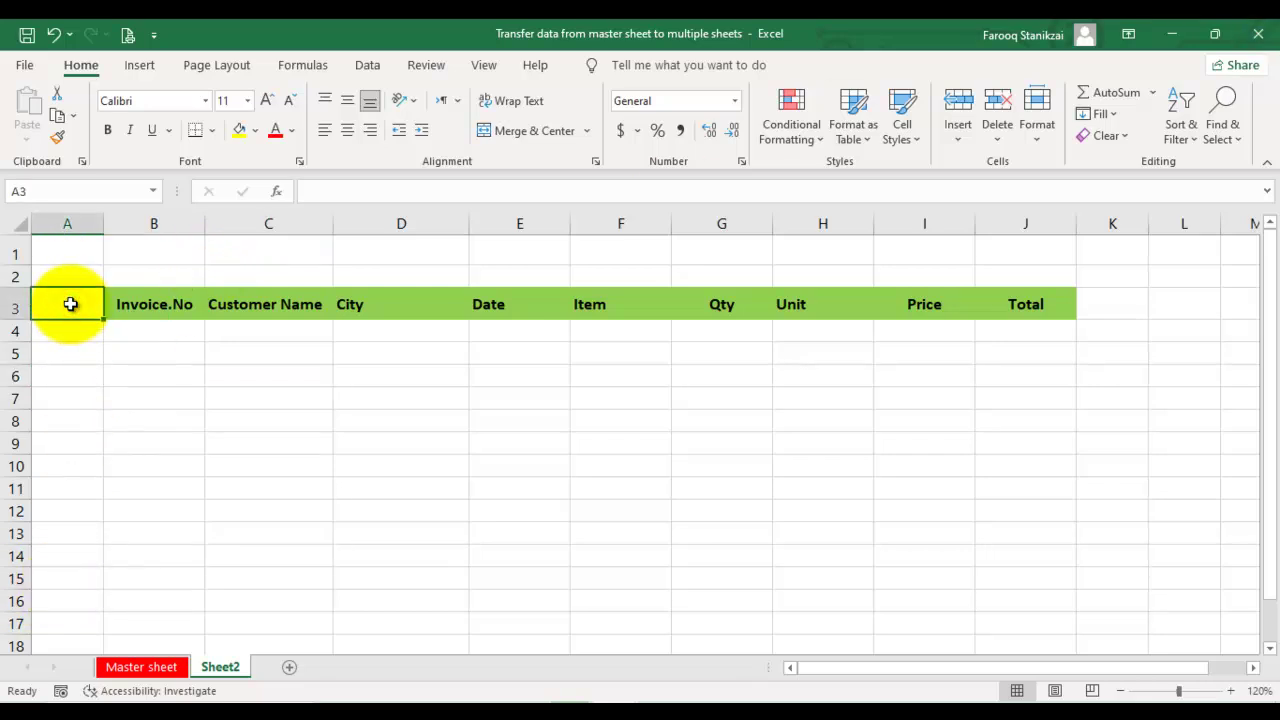
text(Helpe)
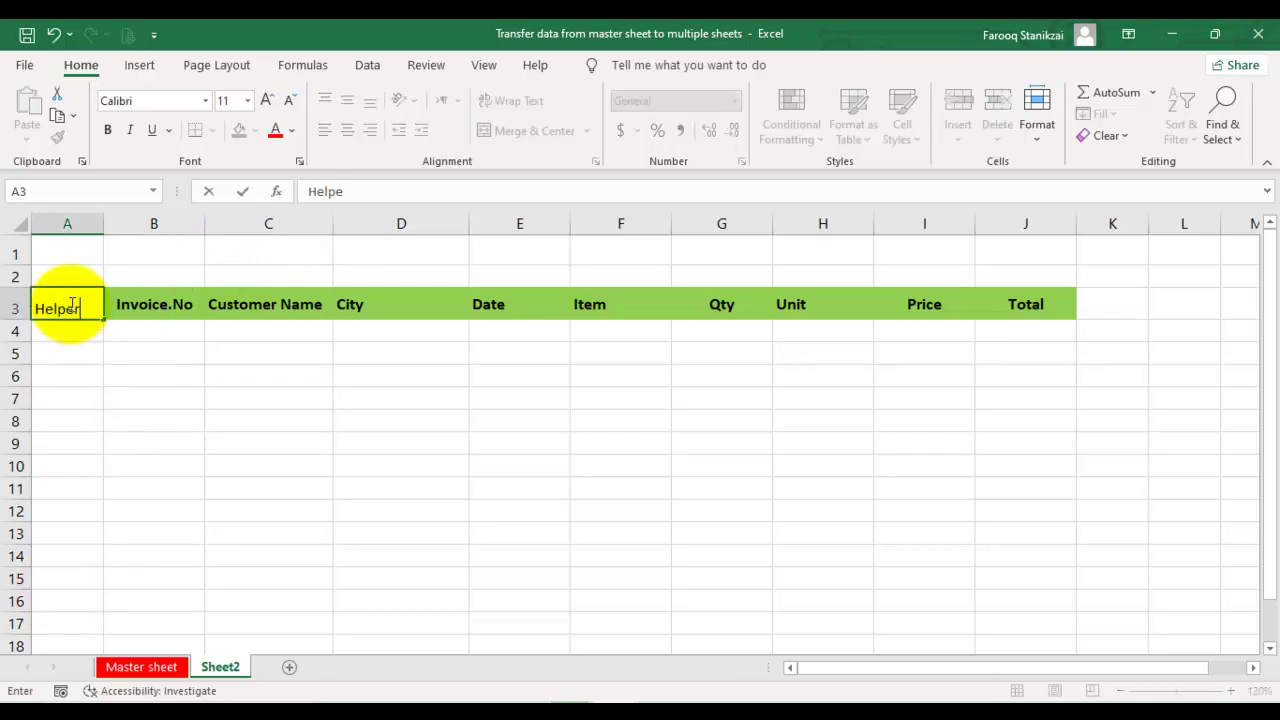
click(163, 420)
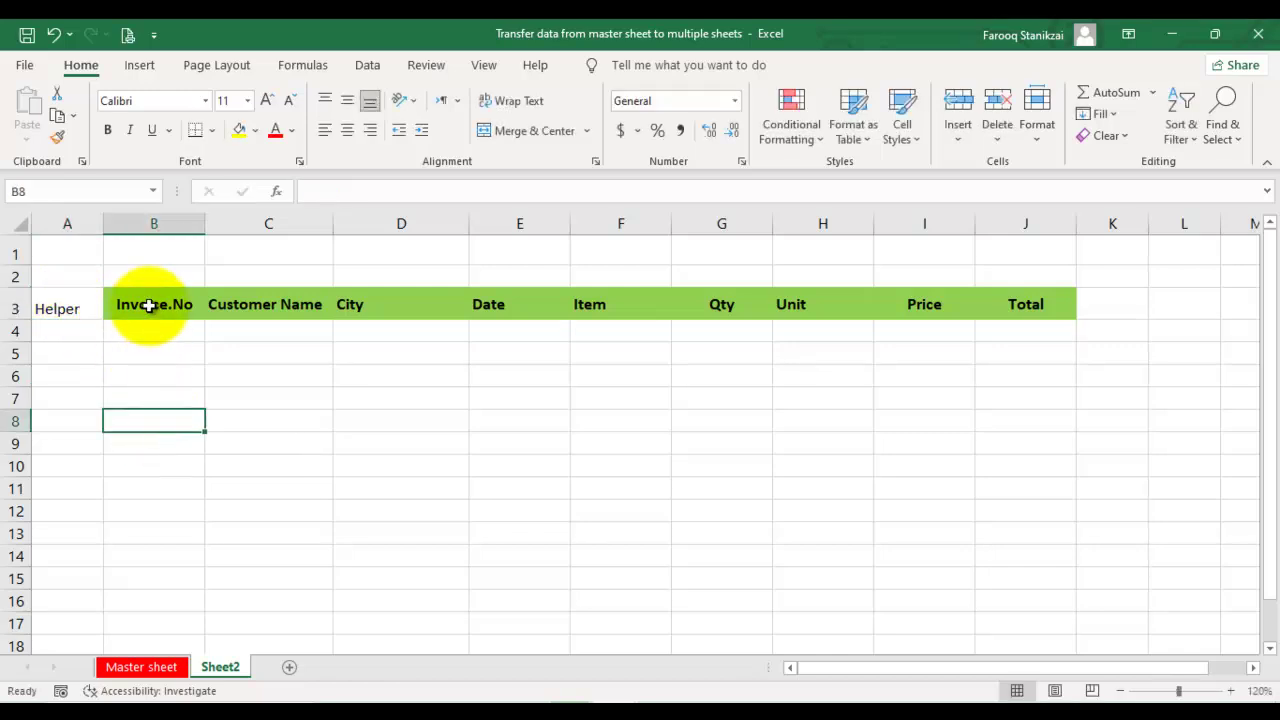
click(133, 310)
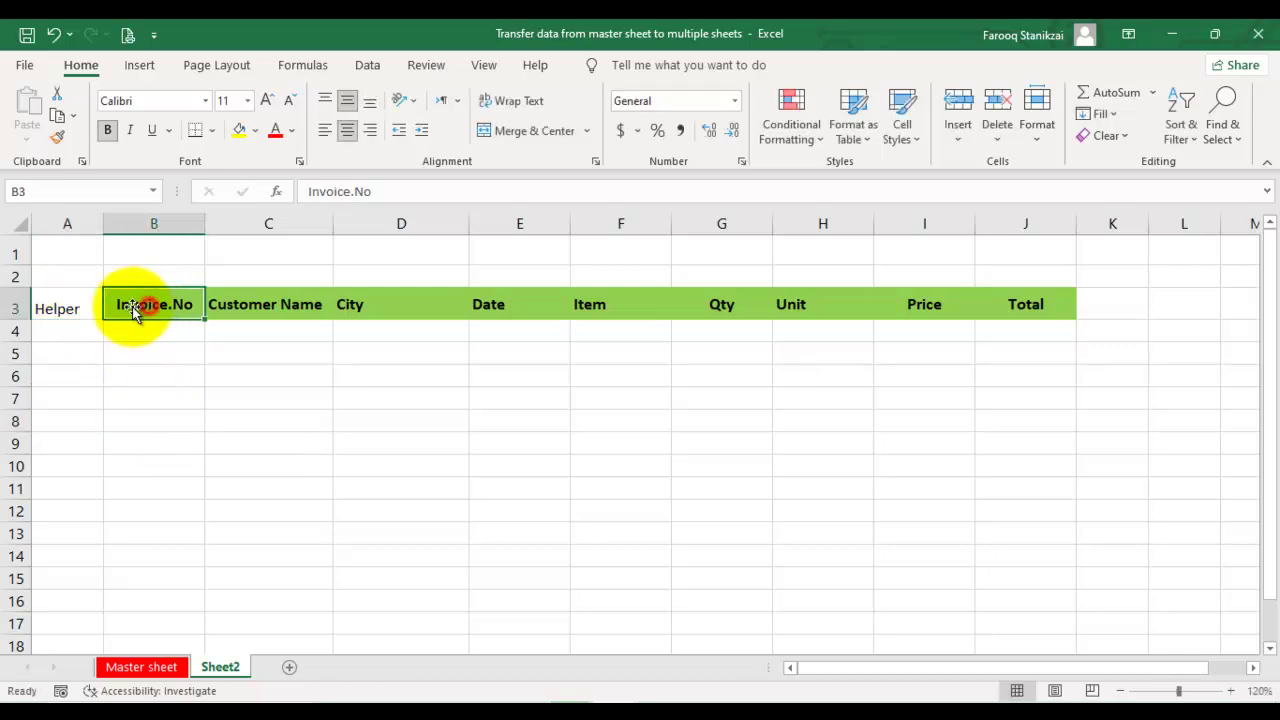
click(57, 137)
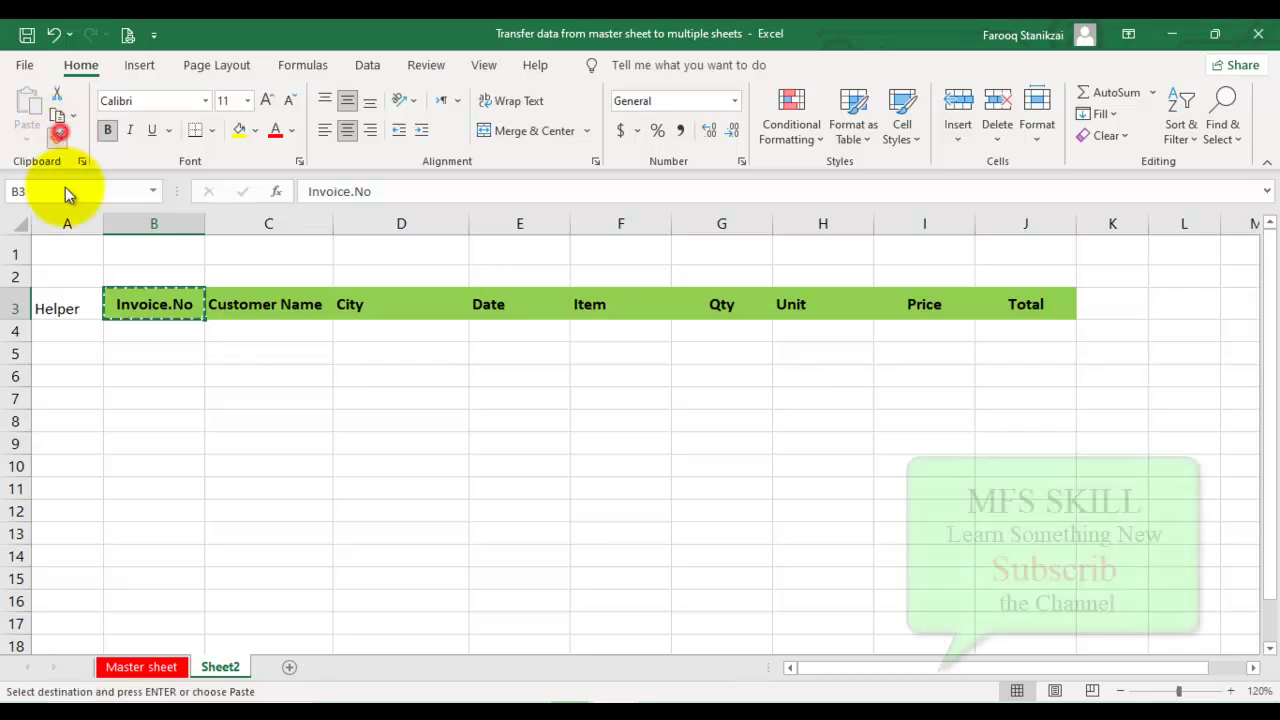
click(53, 303)
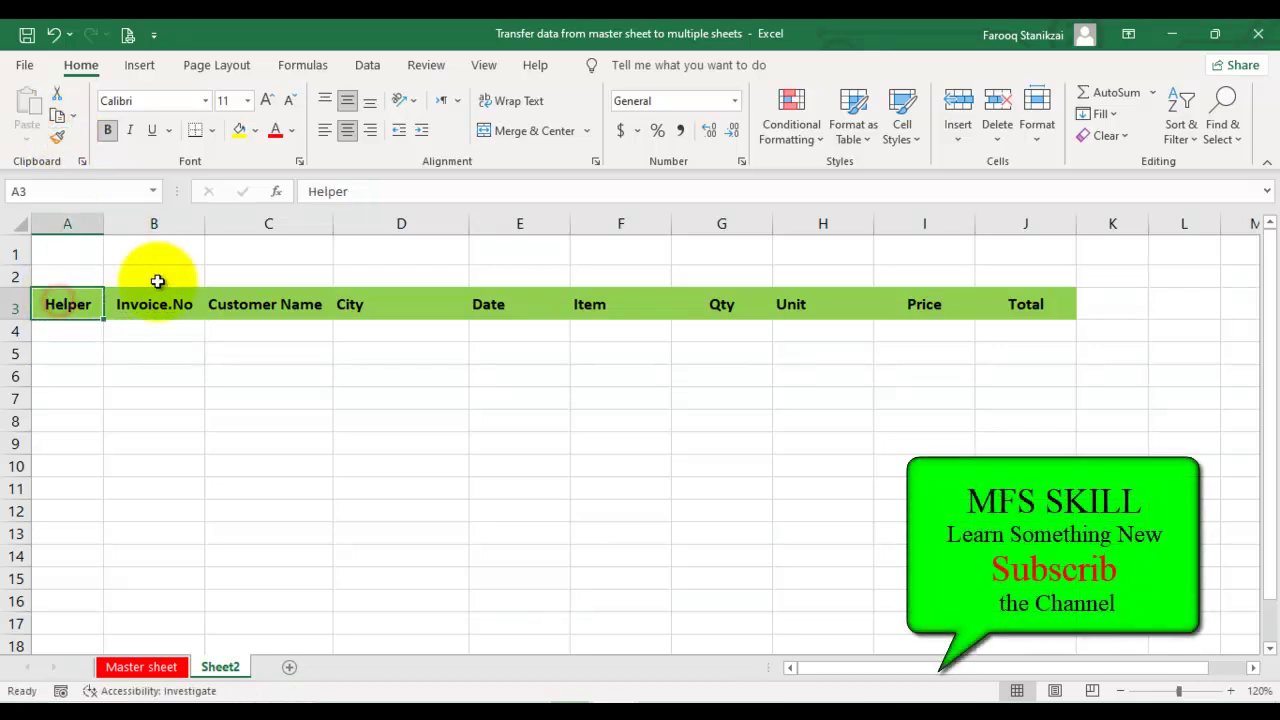
- Copy the Customer Name header to cell C1 and fill cell D1 with yellow
click(243, 302)
key(ctrl+c)
click(264, 245)
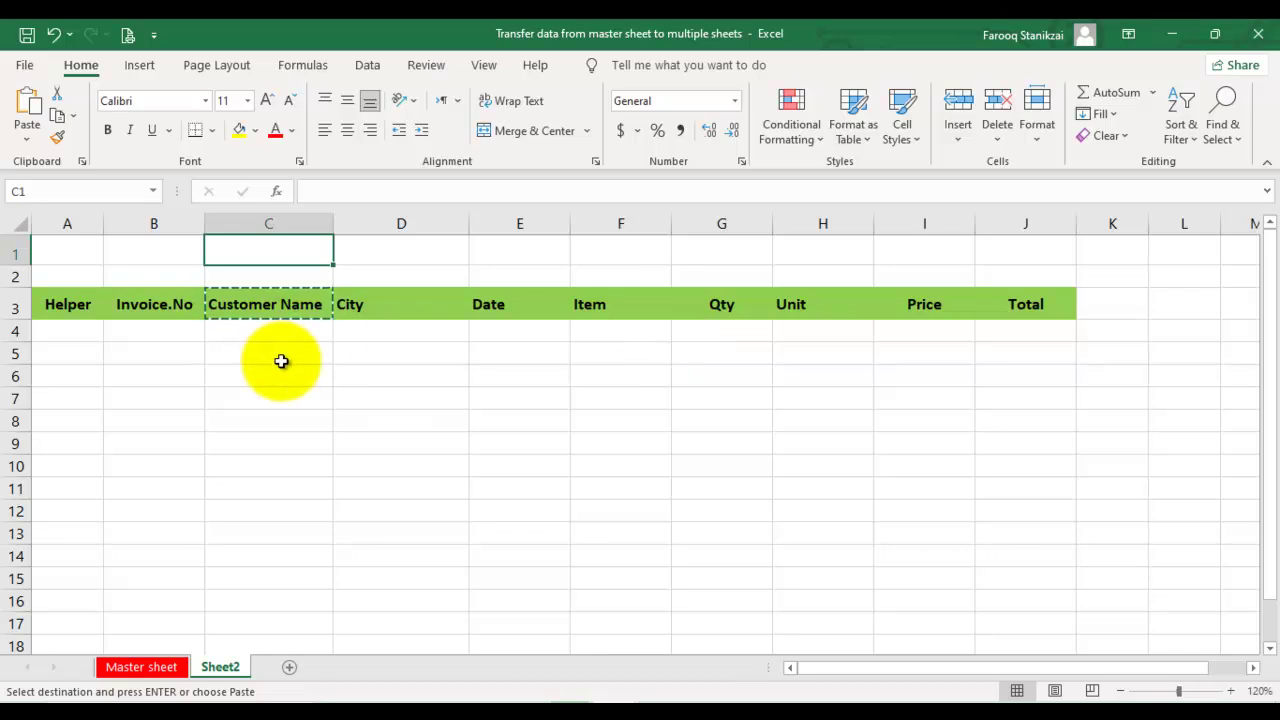
key(ctrl+v)
click(386, 246)
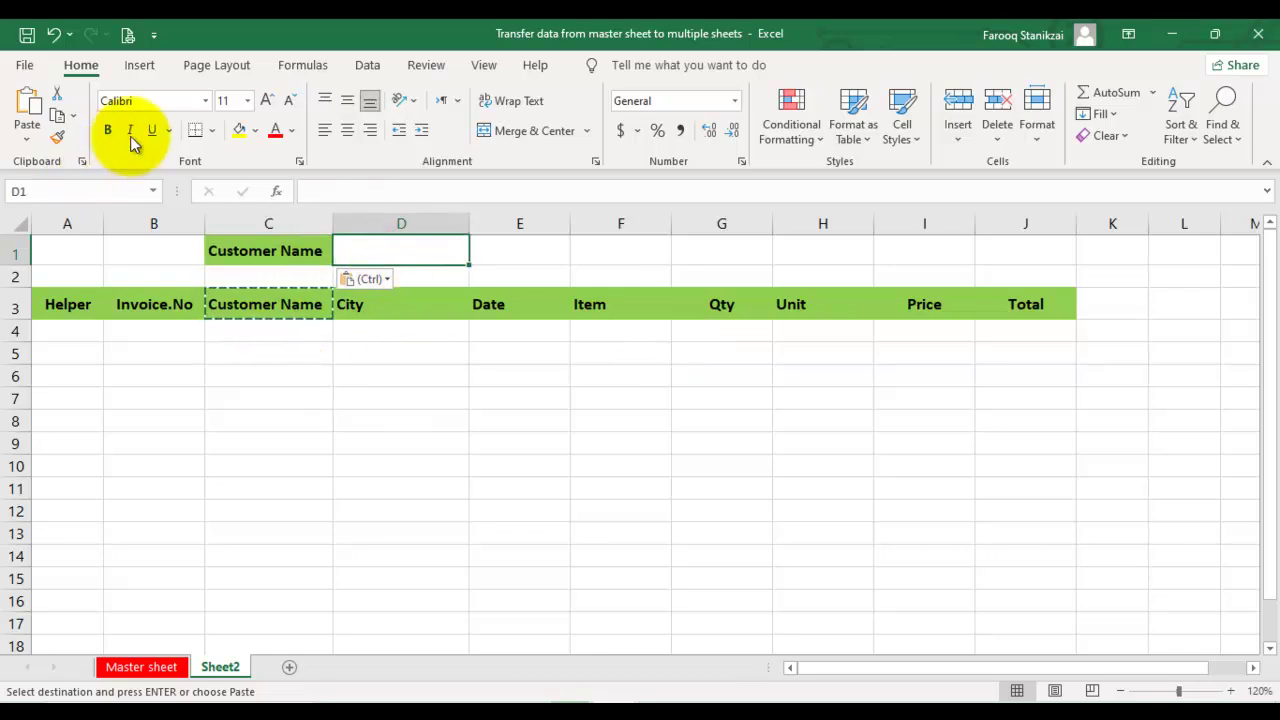
click(240, 130)
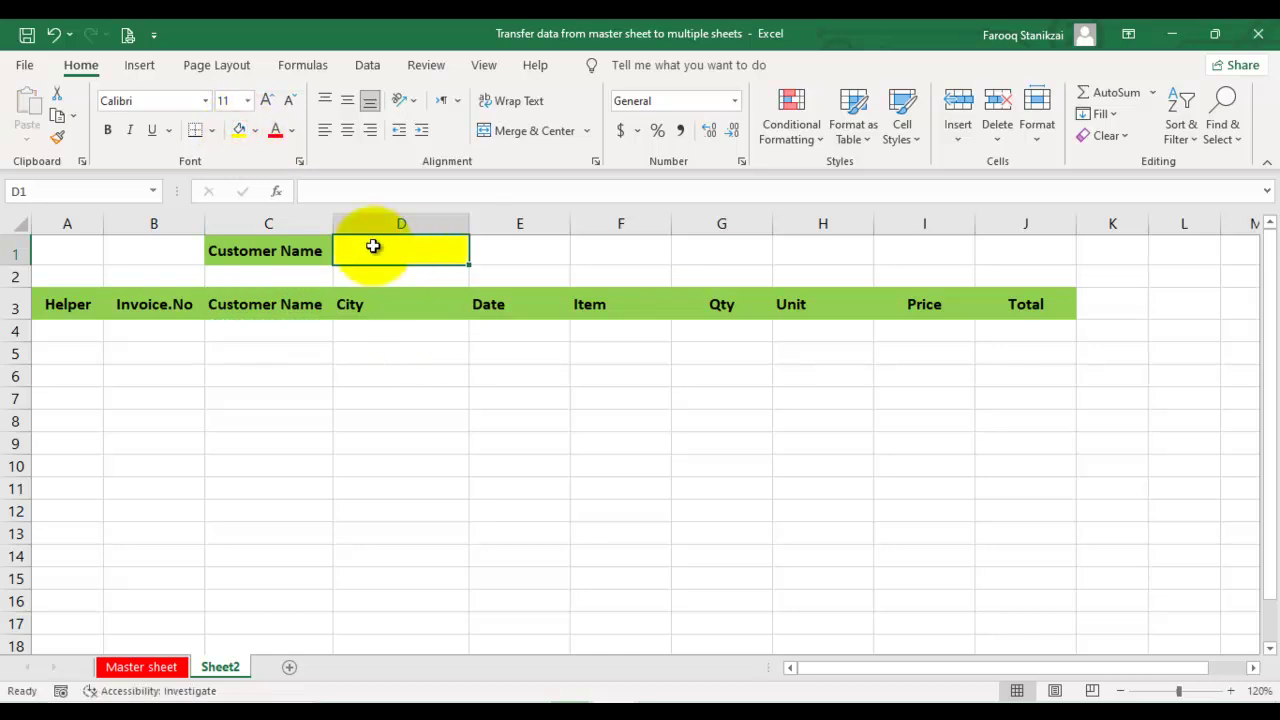
text(Ad)
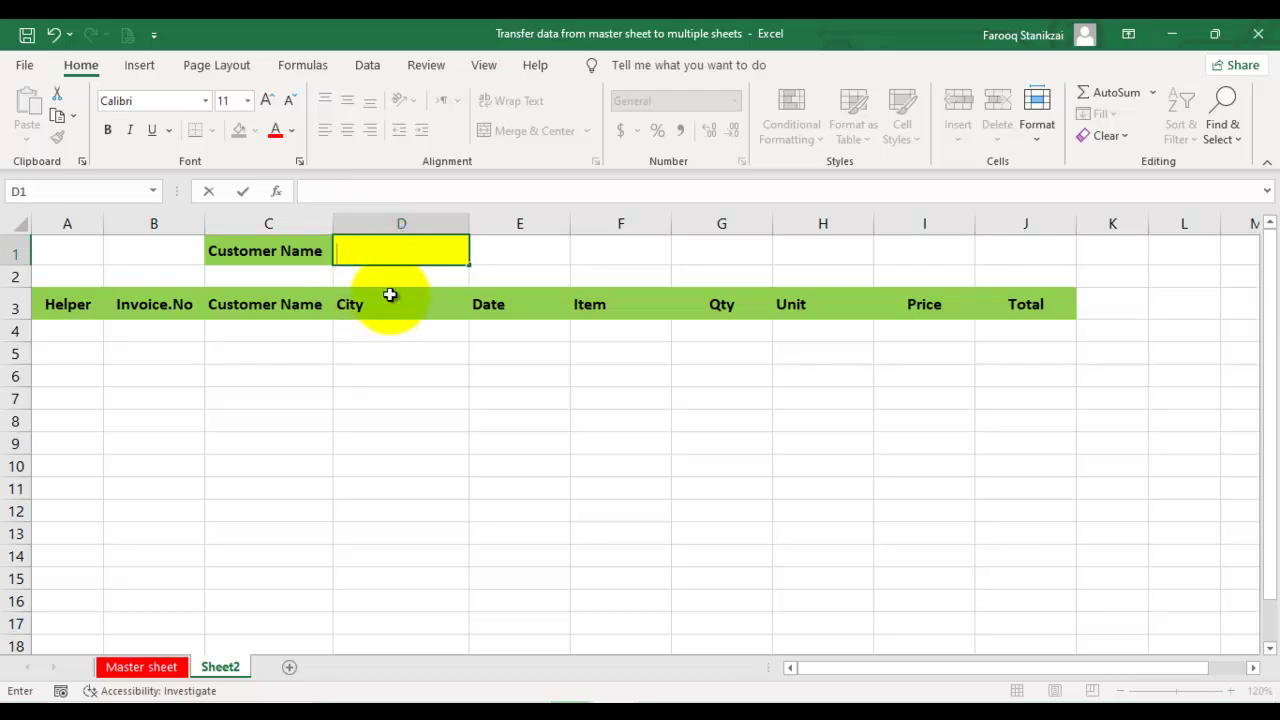
click(257, 376)
click(391, 255)
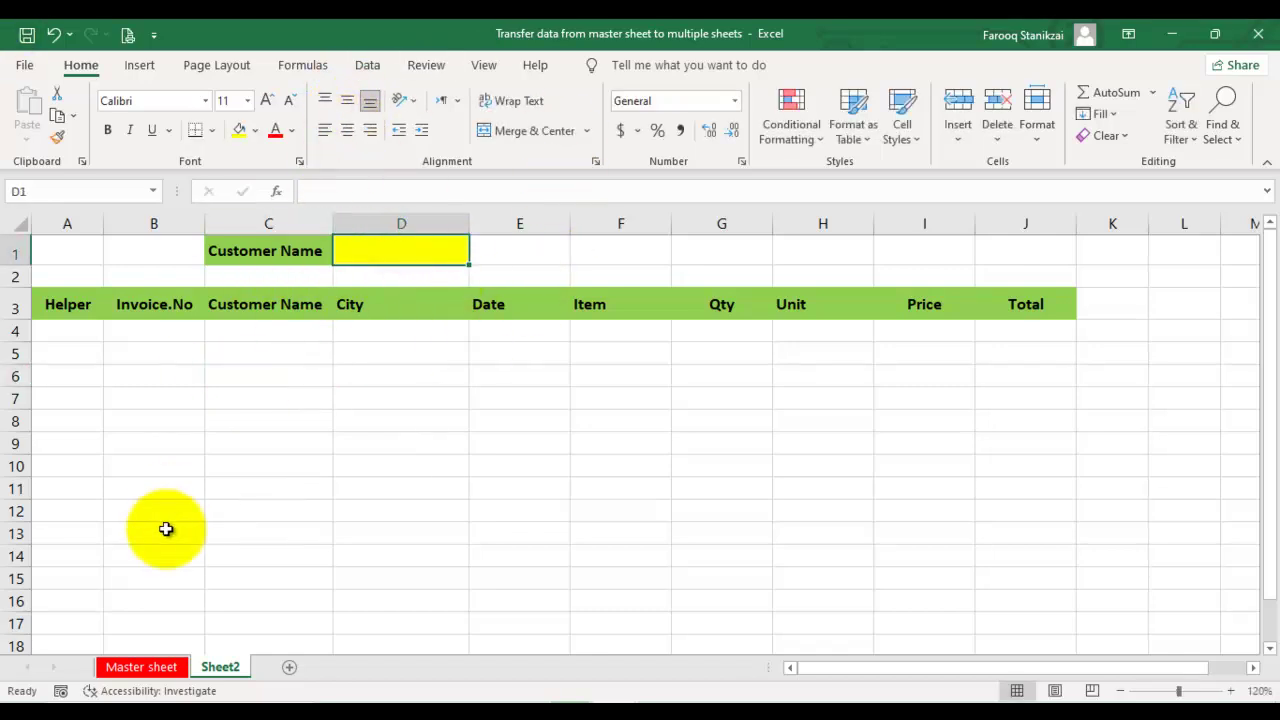
- Copy the customer names in B2:B24 of the Master sheet to column K of the same sheet, starting at K1
click(135, 666)
drag(226, 270, 161, 554)
key(ctrl+c)
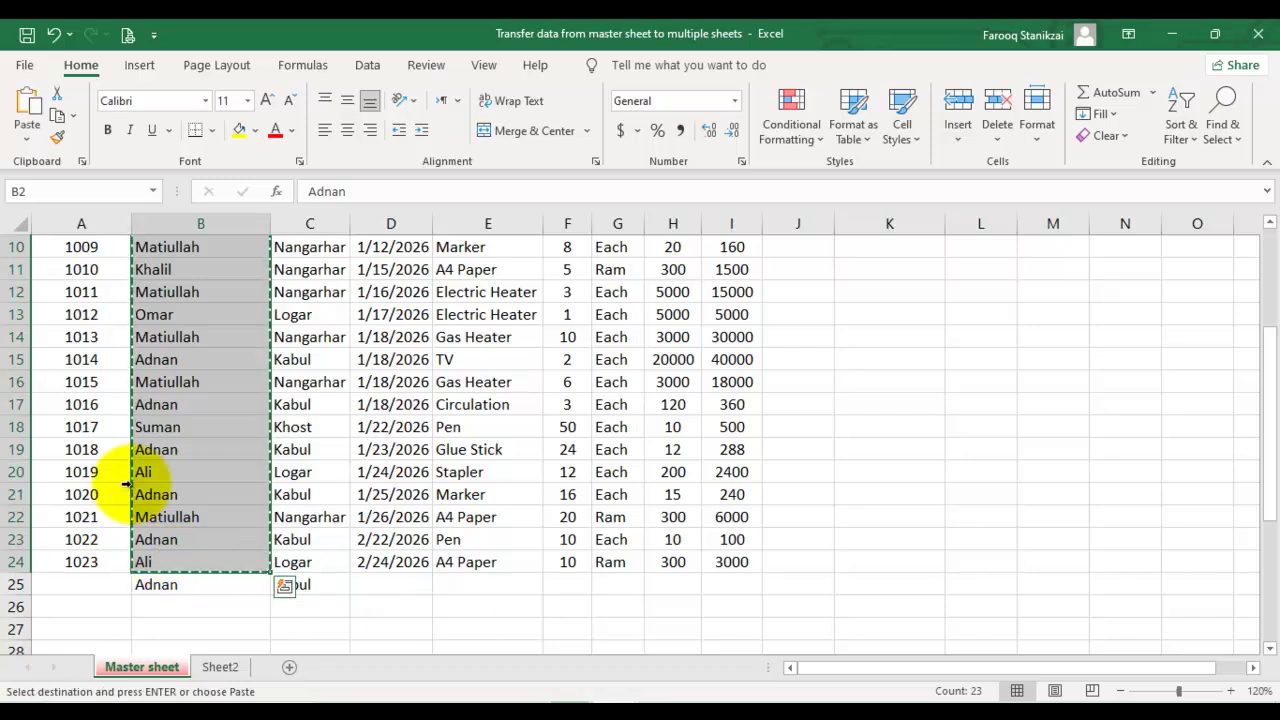
scroll(790, 420, up, 3)
click(860, 247)
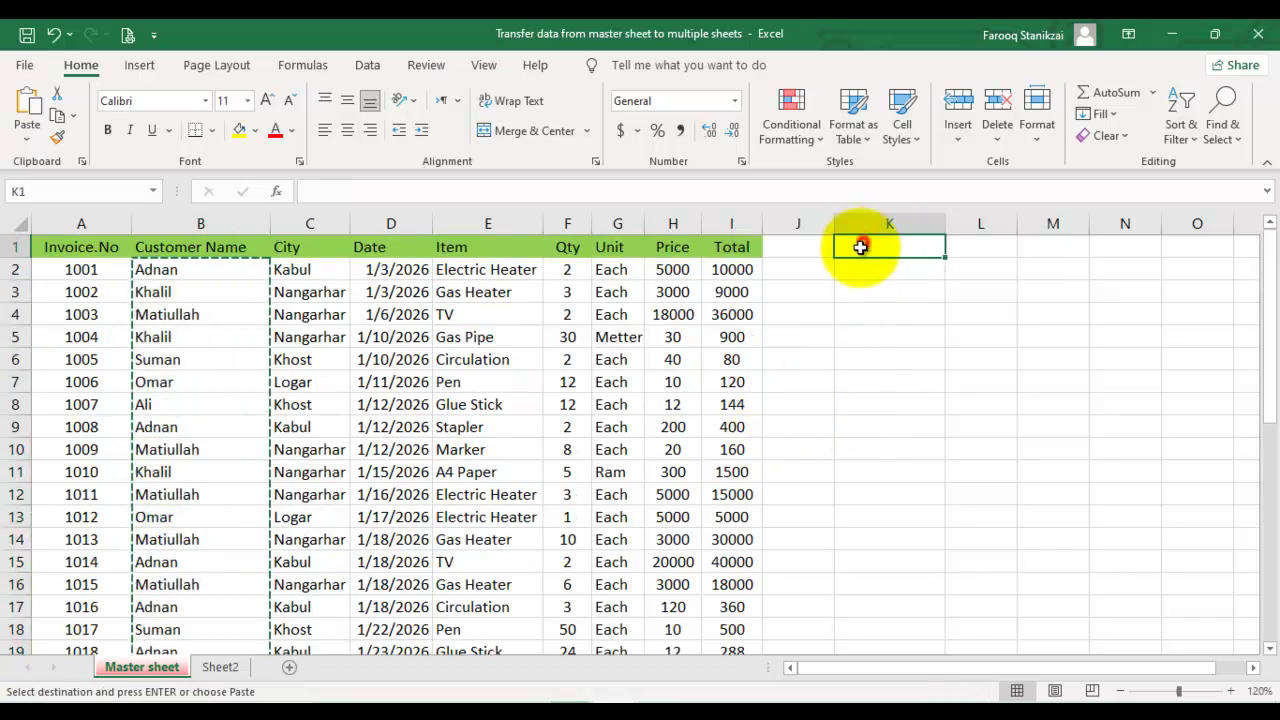
key(ctrl+v)
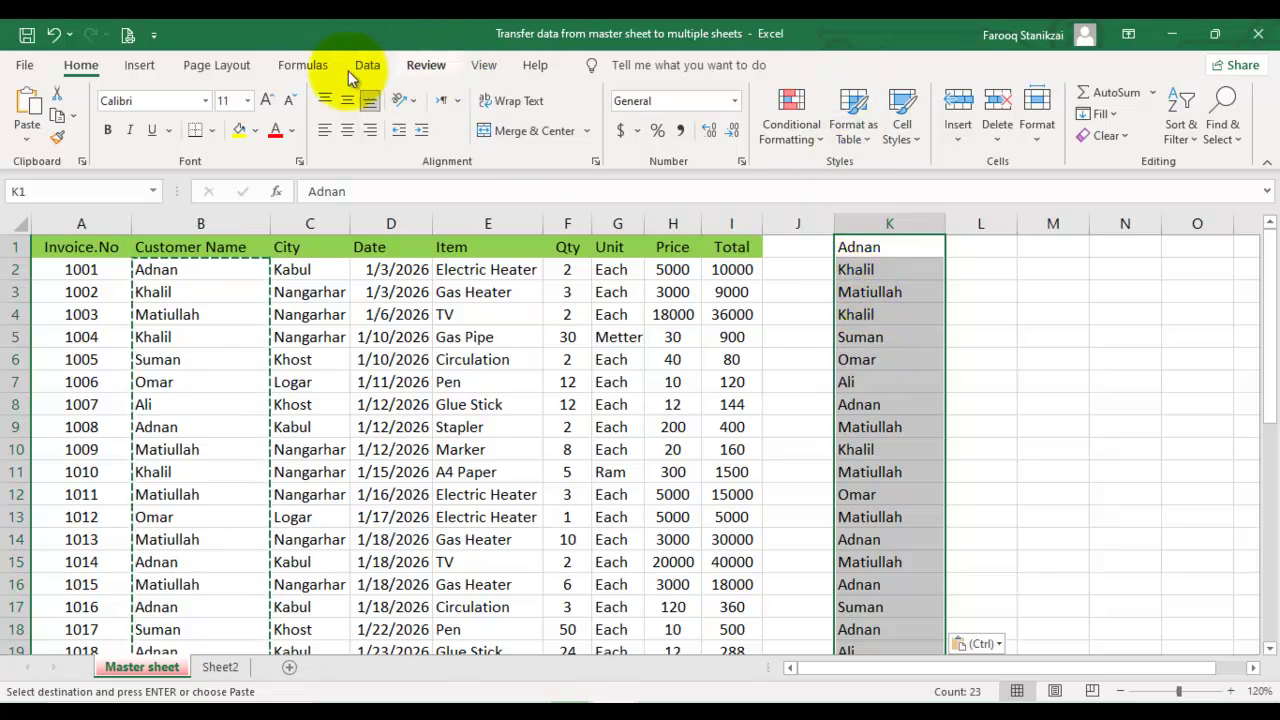
- Remove the duplicate names from the copied list in column K, treating the data as having no headers
click(368, 65)
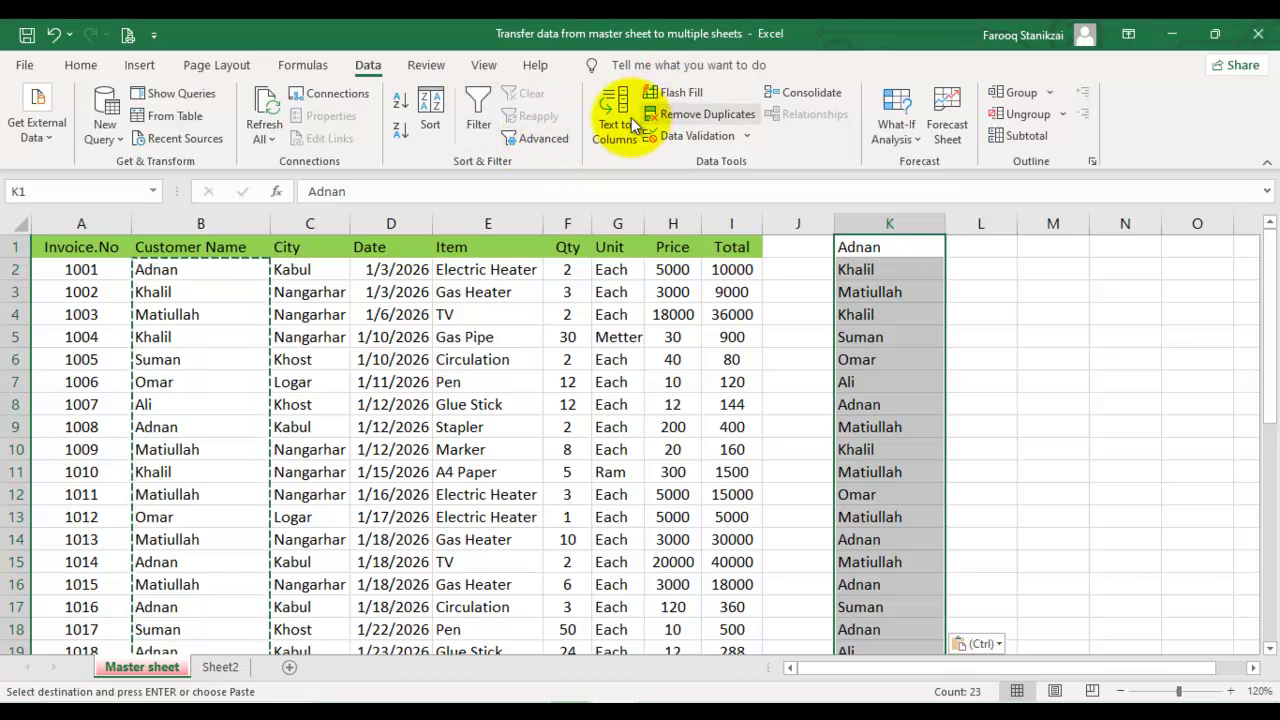
click(670, 115)
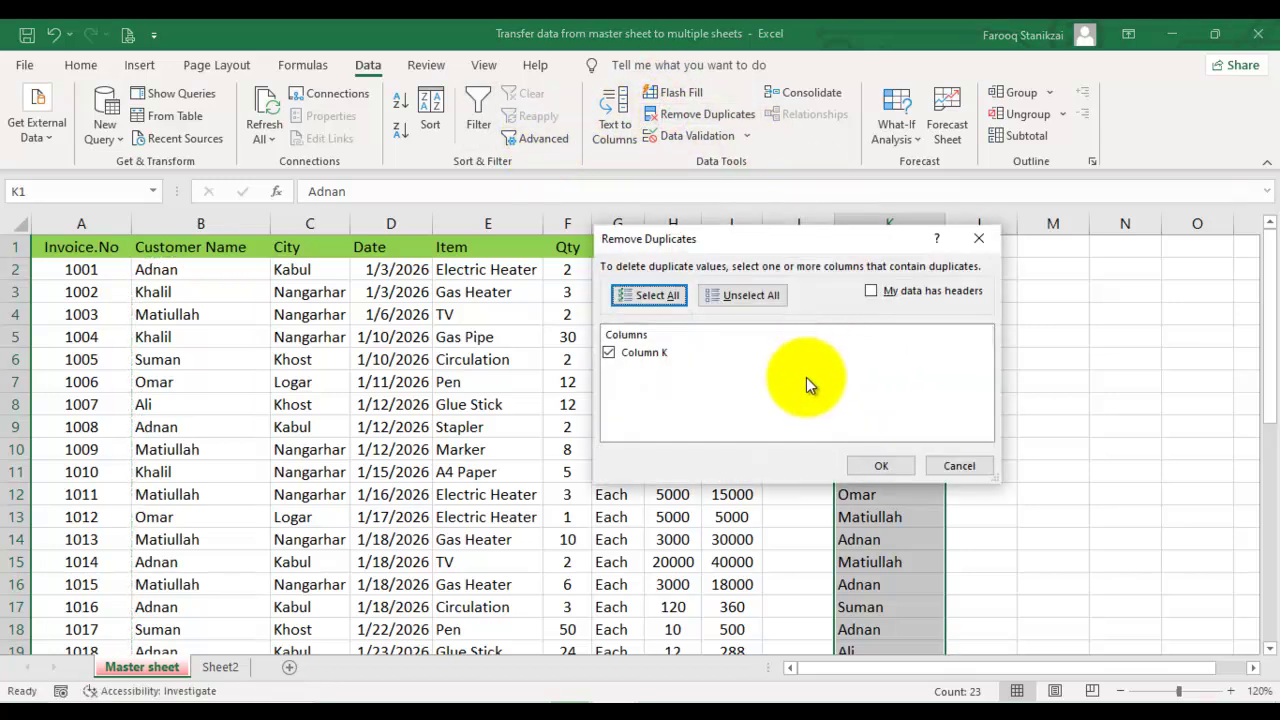
click(866, 464)
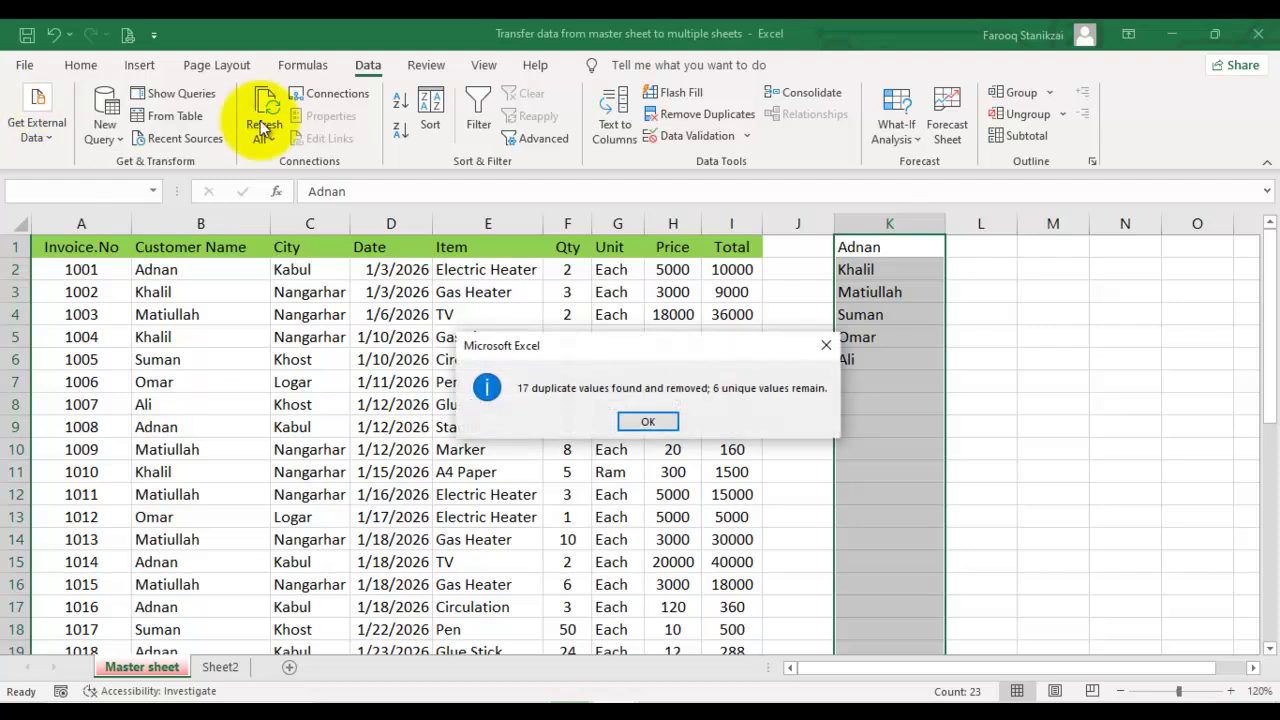
click(634, 423)
click(858, 250)
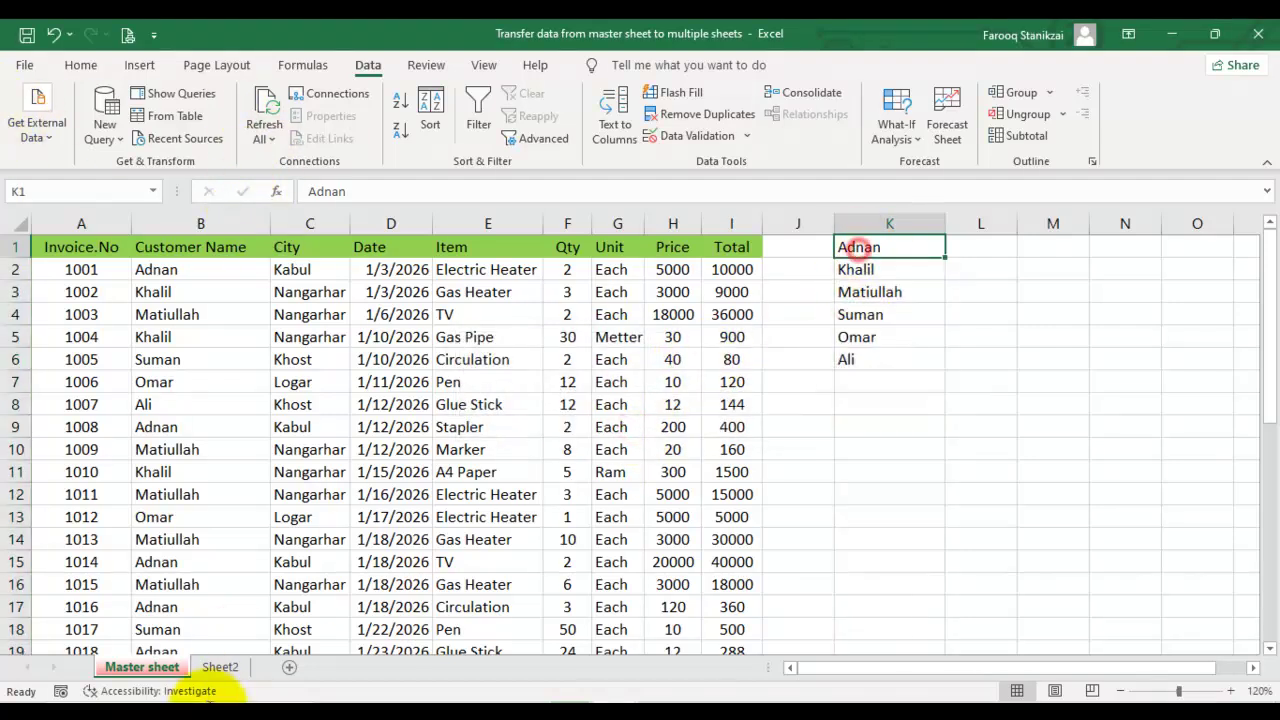
- Add a data validation list to cell D1 of Sheet2 with the source ='Master sheet'!$K$1:$K$6
click(220, 667)
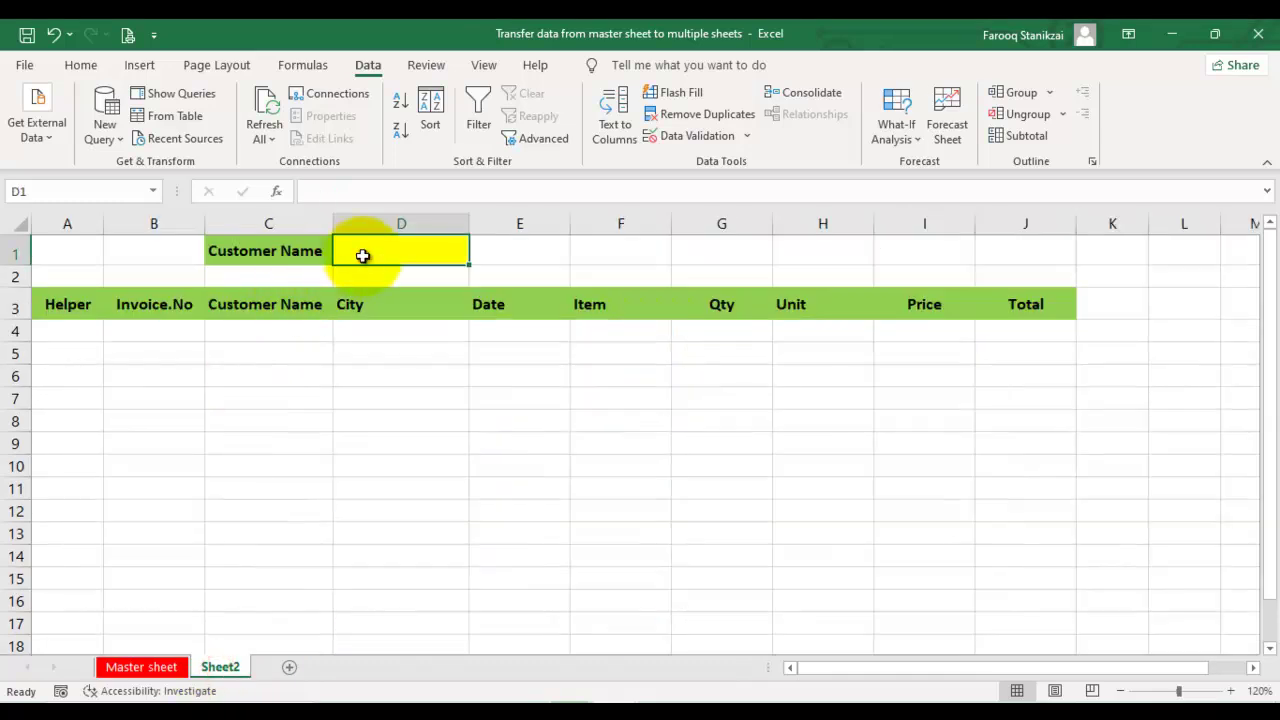
click(700, 138)
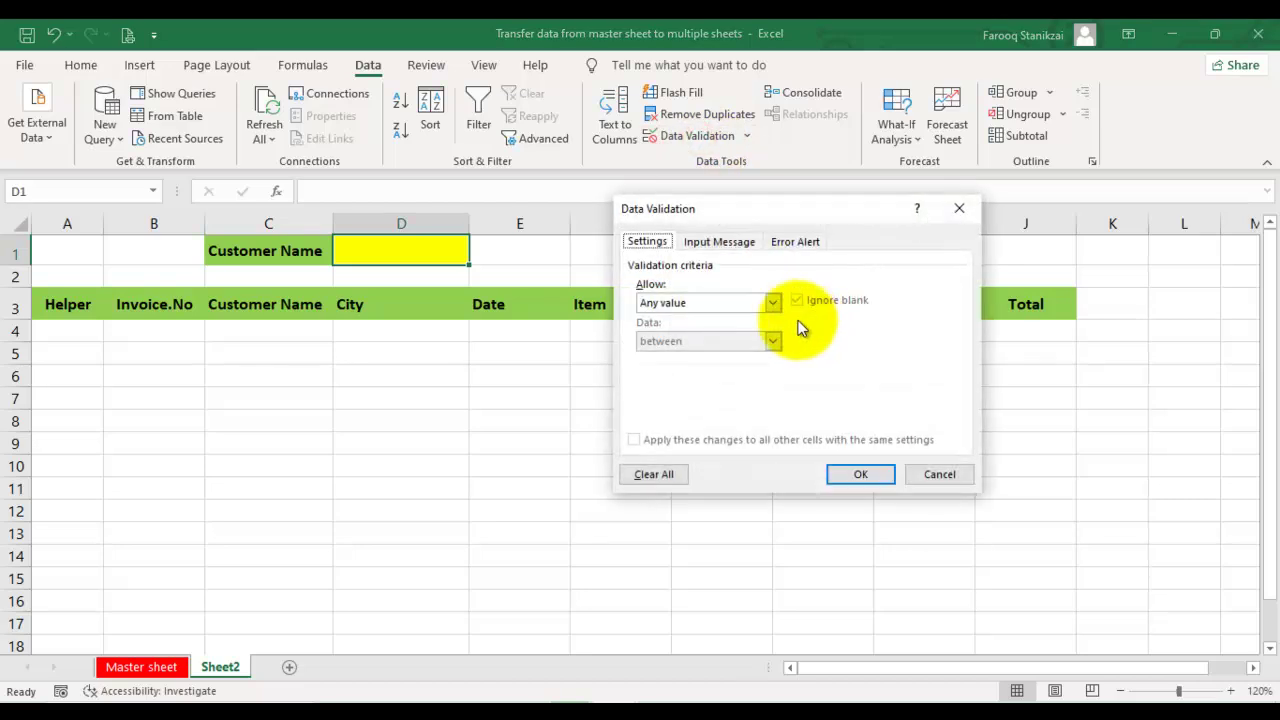
click(772, 302)
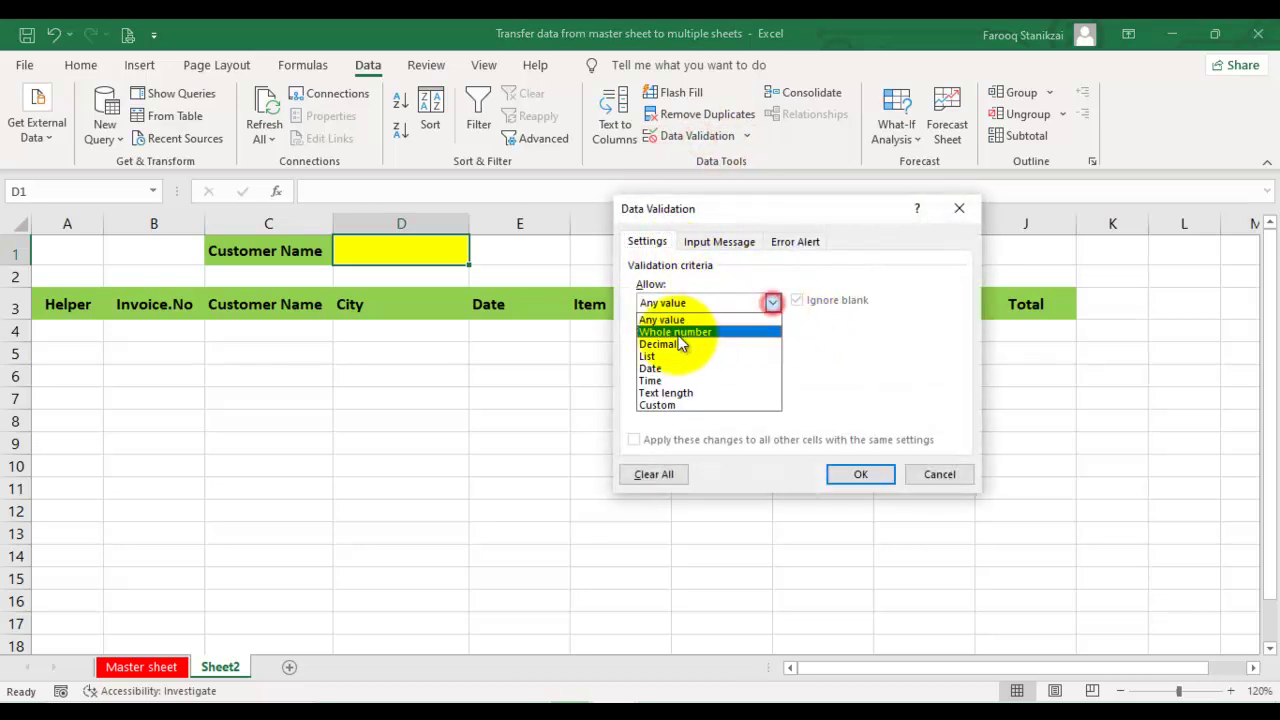
click(650, 356)
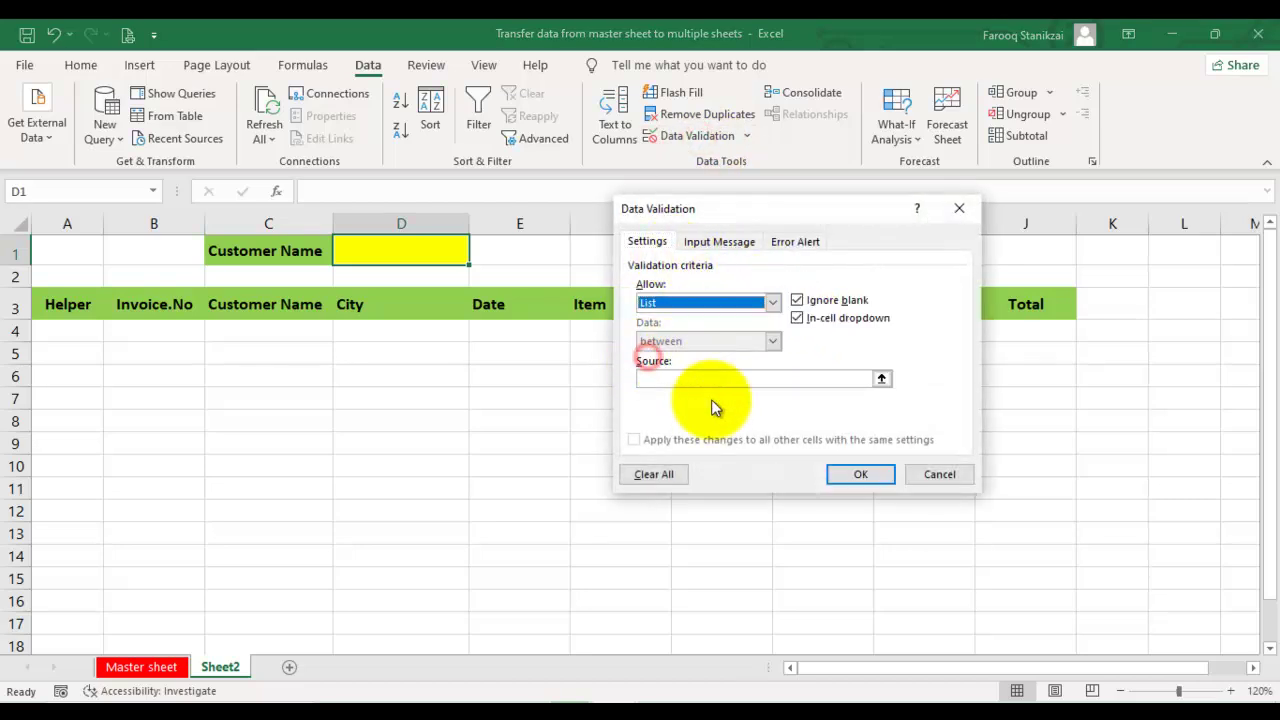
click(881, 381)
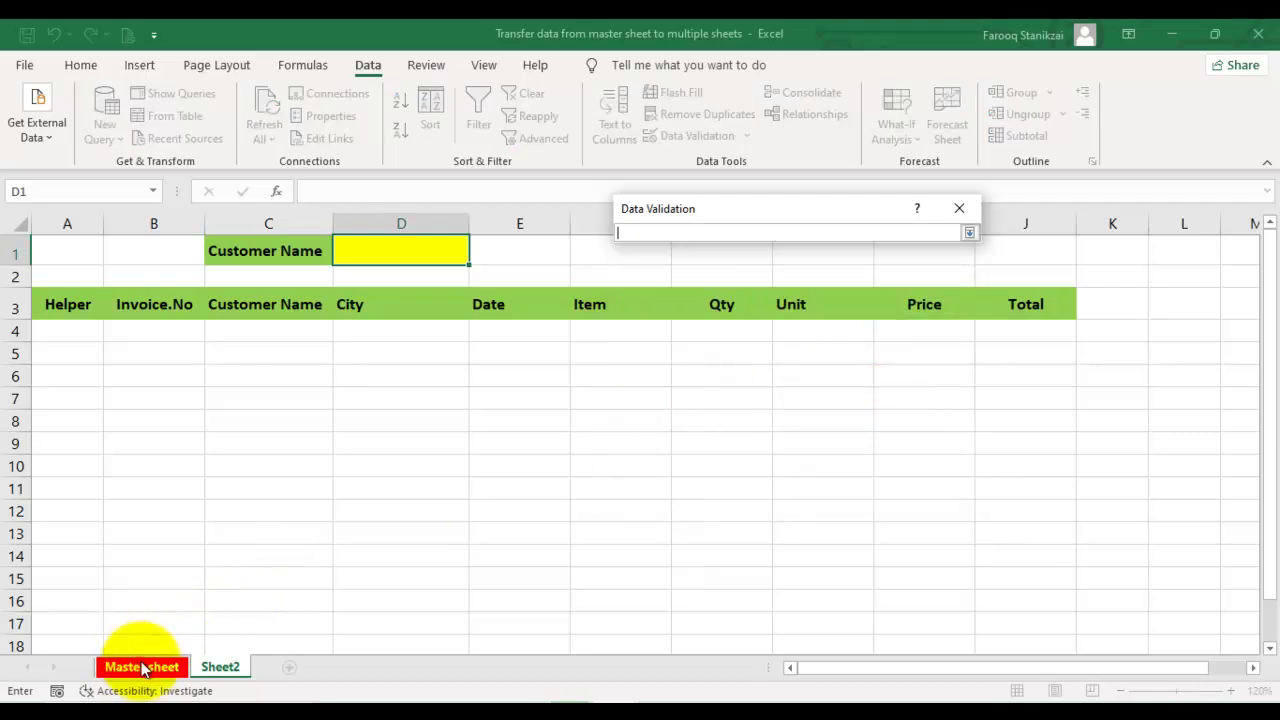
click(140, 667)
drag(850, 245, 855, 360)
click(969, 232)
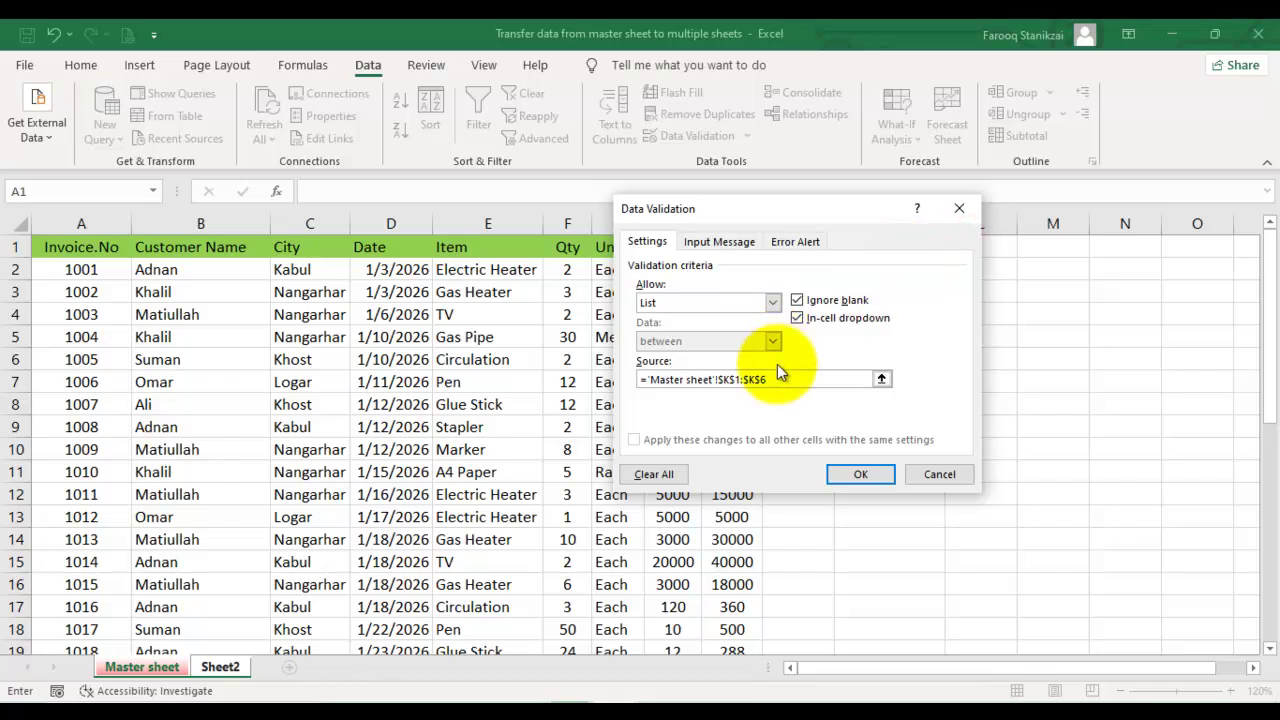
click(855, 474)
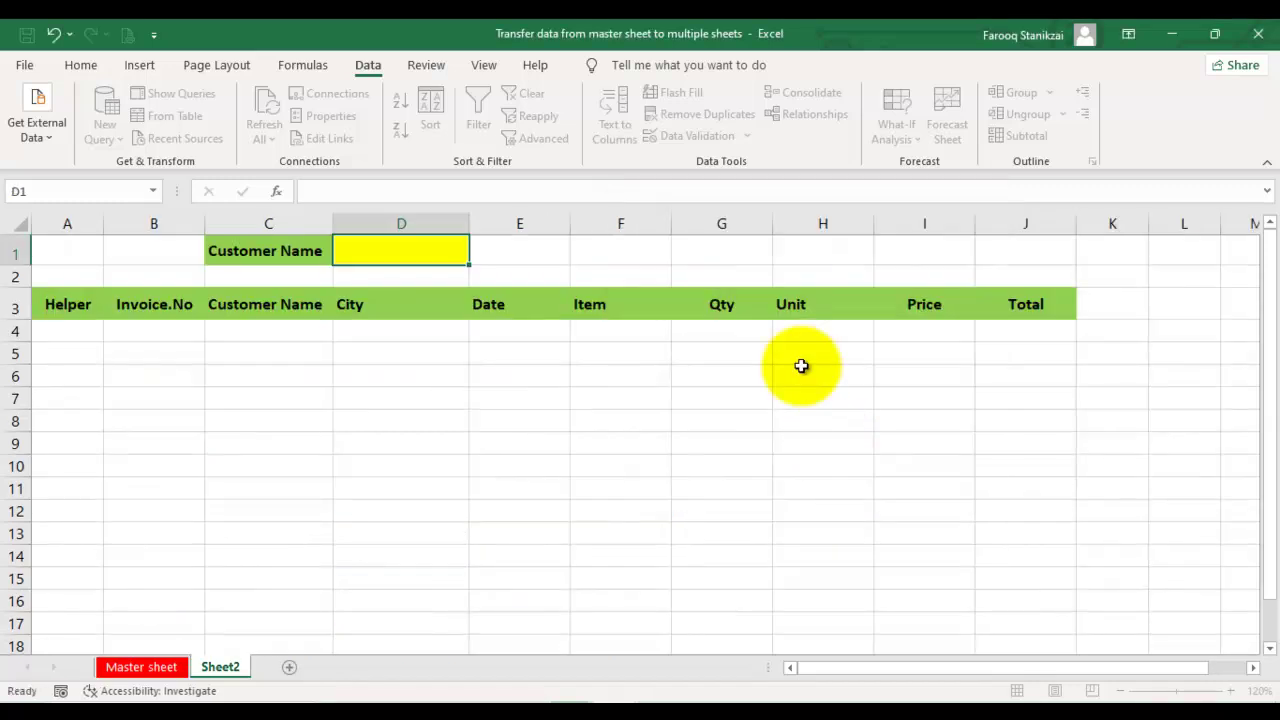
- Choose the first customer from the dropdown in D1, then set the cell's font size to 16 and centre it horizontally
click(477, 256)
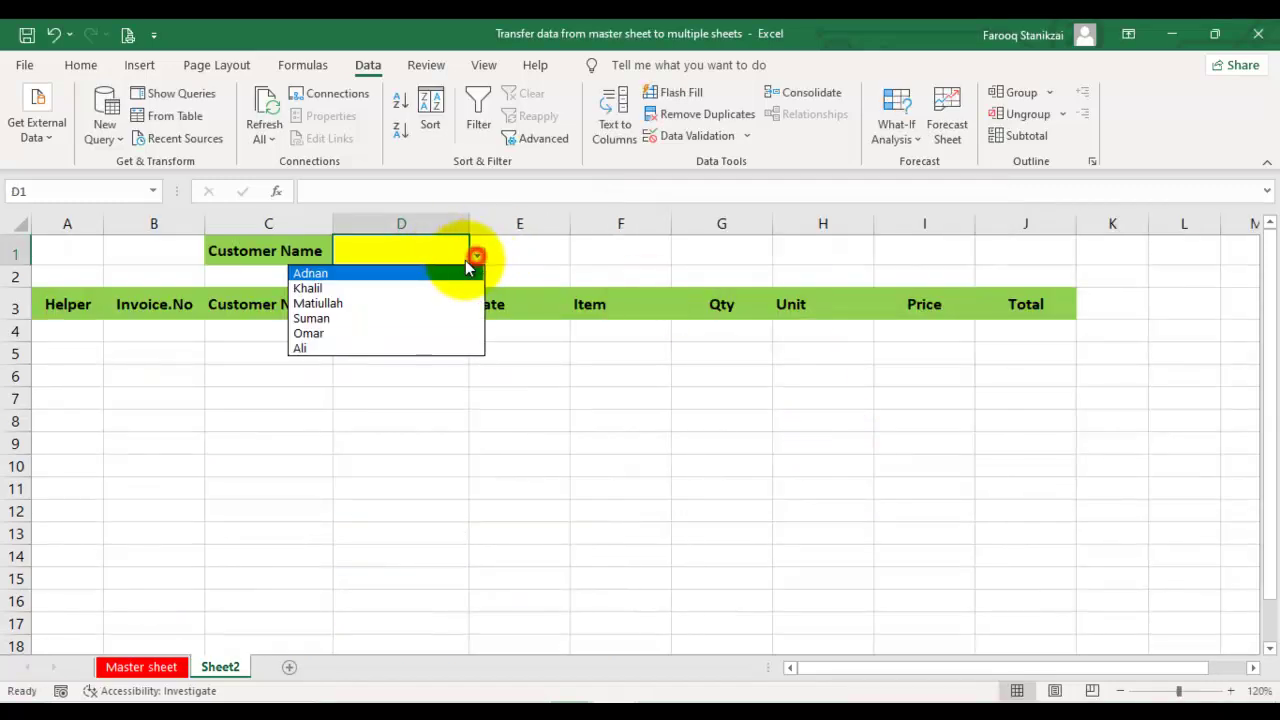
click(371, 279)
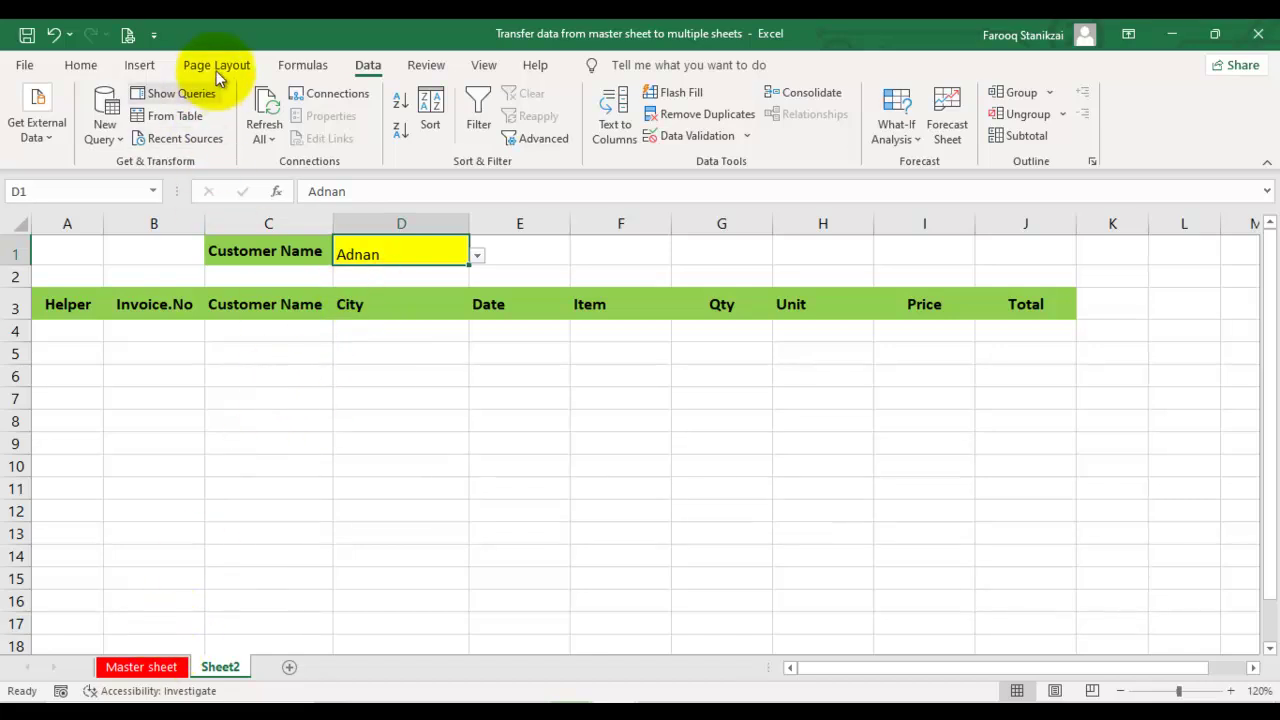
click(82, 66)
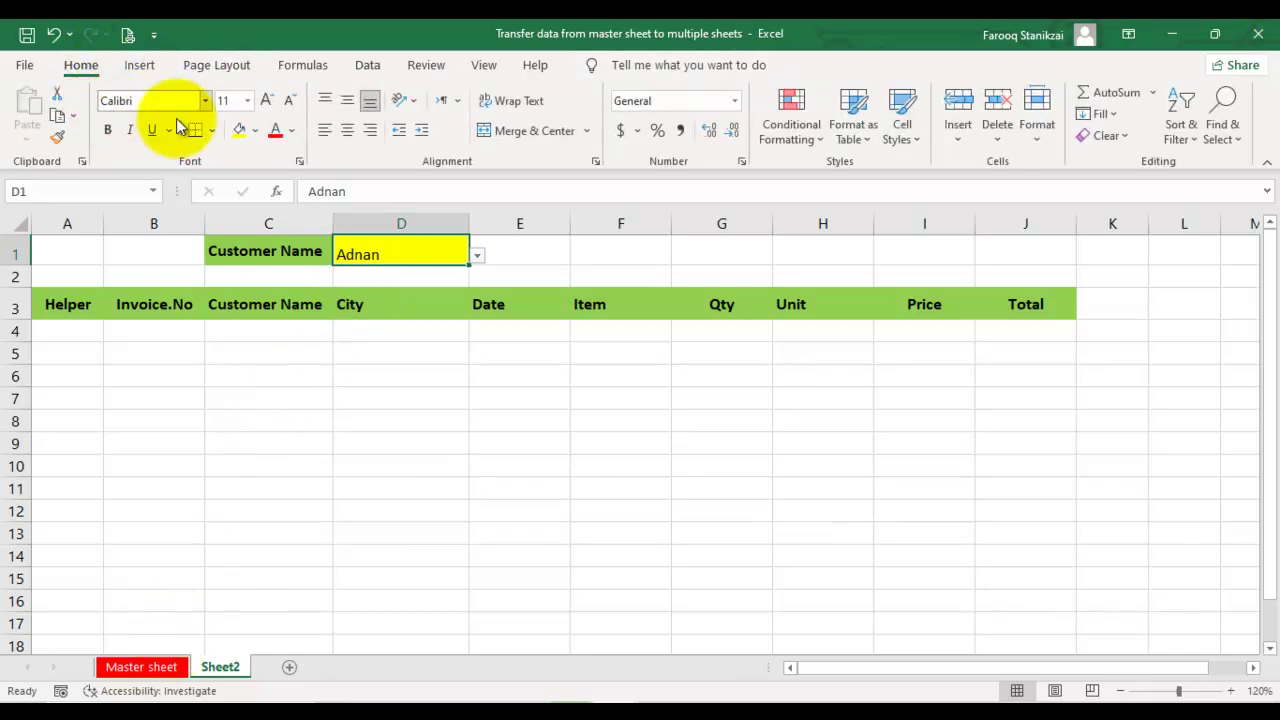
click(261, 101)
click(347, 129)
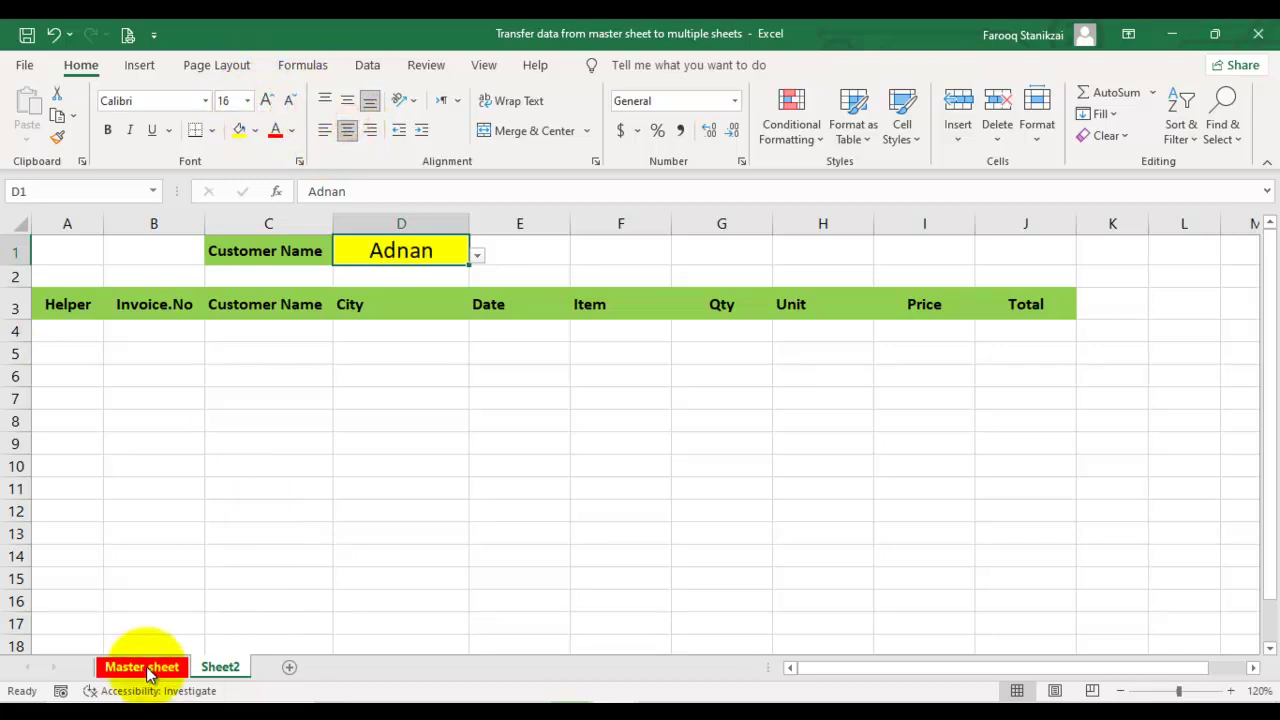
- Delete the leftover entries in A25:C25 below the last invoice record on the Master sheet
click(140, 668)
scroll(278, 363, down, 7)
drag(298, 313, 117, 311)
key(Delete)
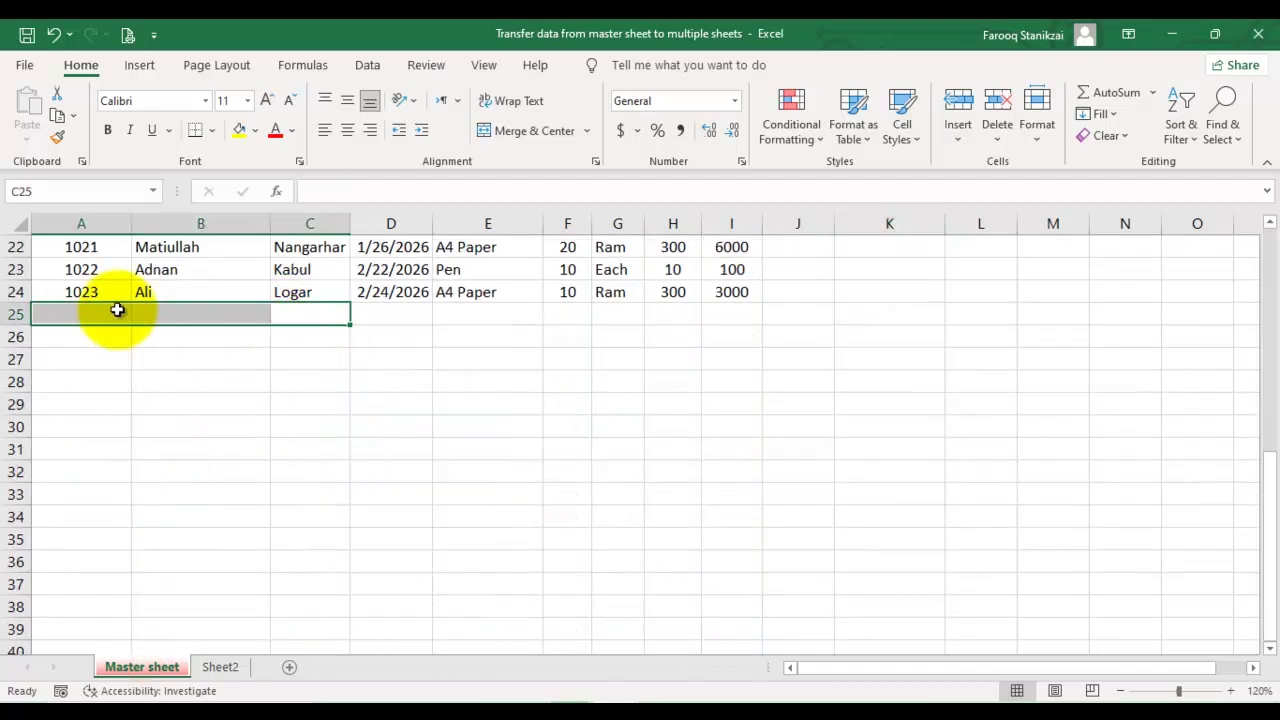
click(416, 402)
scroll(412, 370, up, 7)
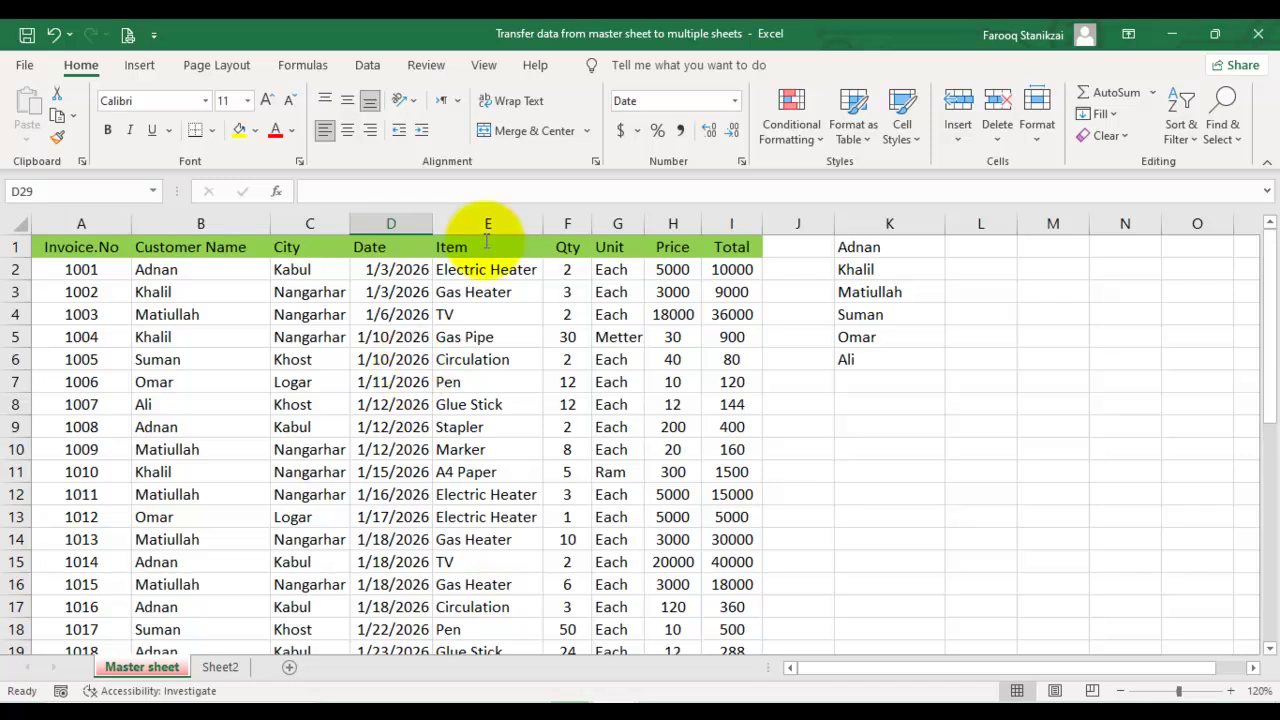
- Enter the formula =IF($D$1='Master sheet'!B2,'Master sheet'!A2,"") in the first Helper cell, A4, of Sheet2
click(210, 669)
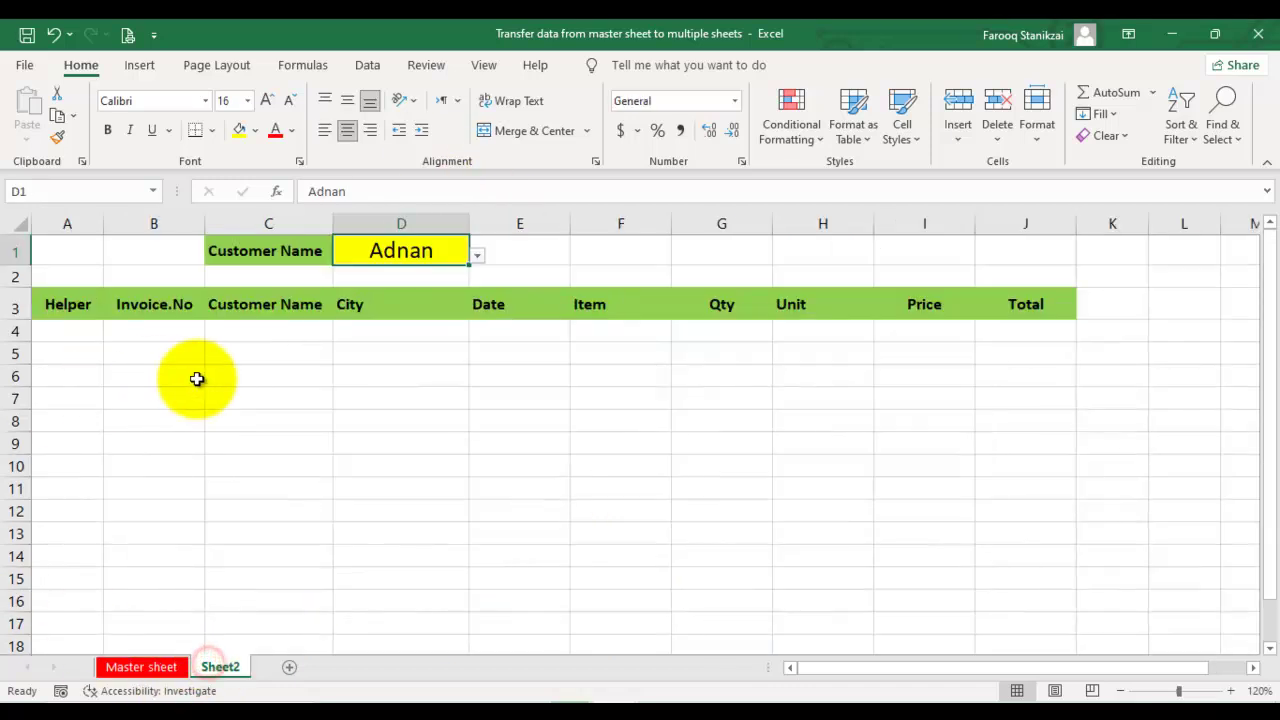
click(83, 332)
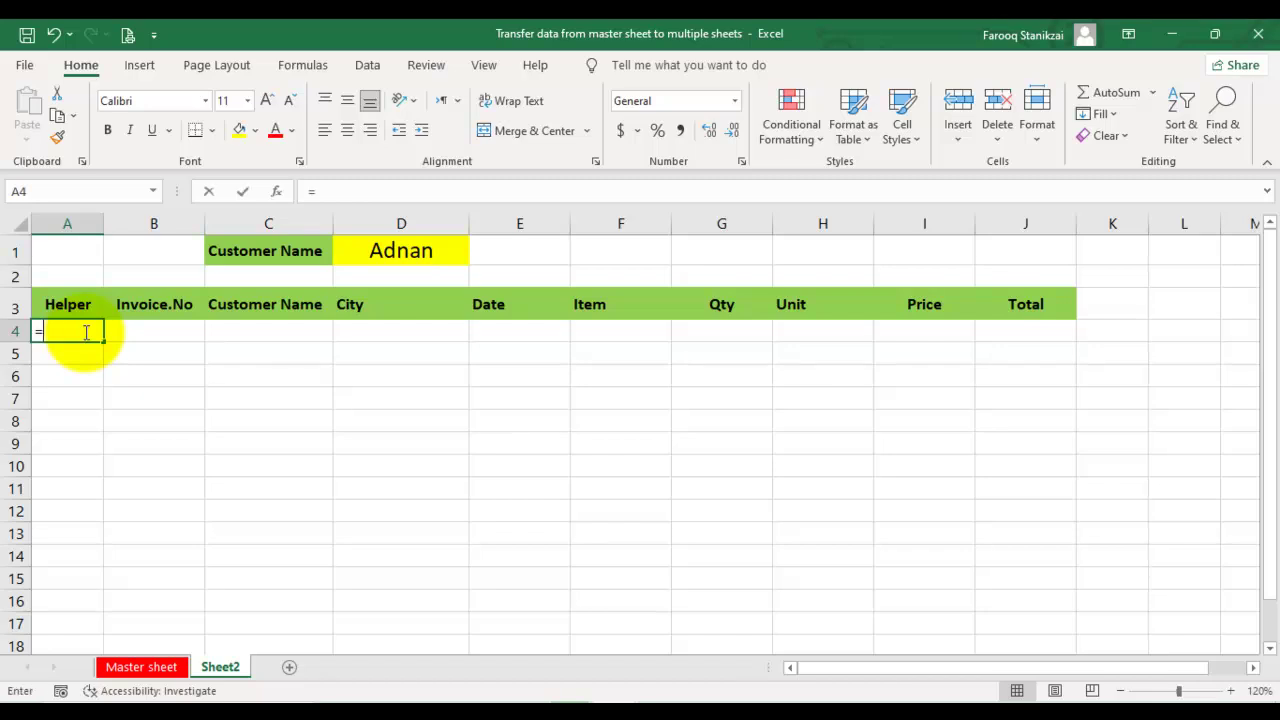
text(=if)
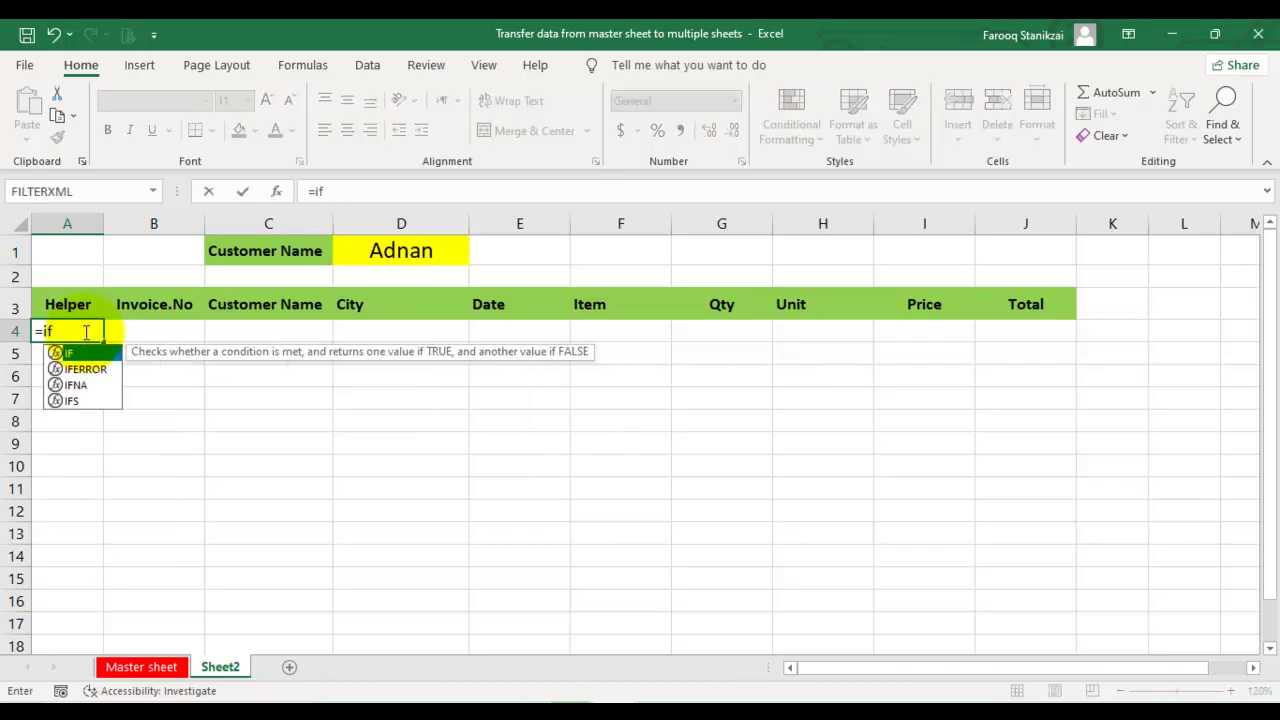
key(Tab)
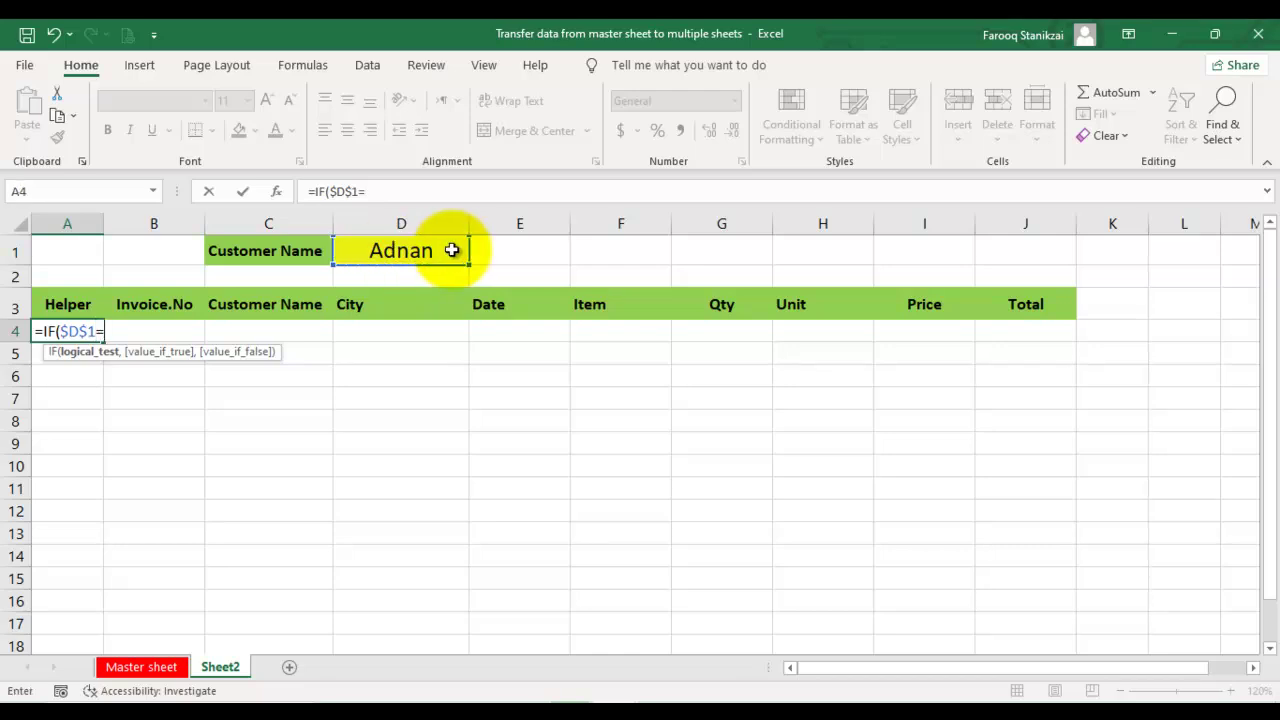
click(155, 672)
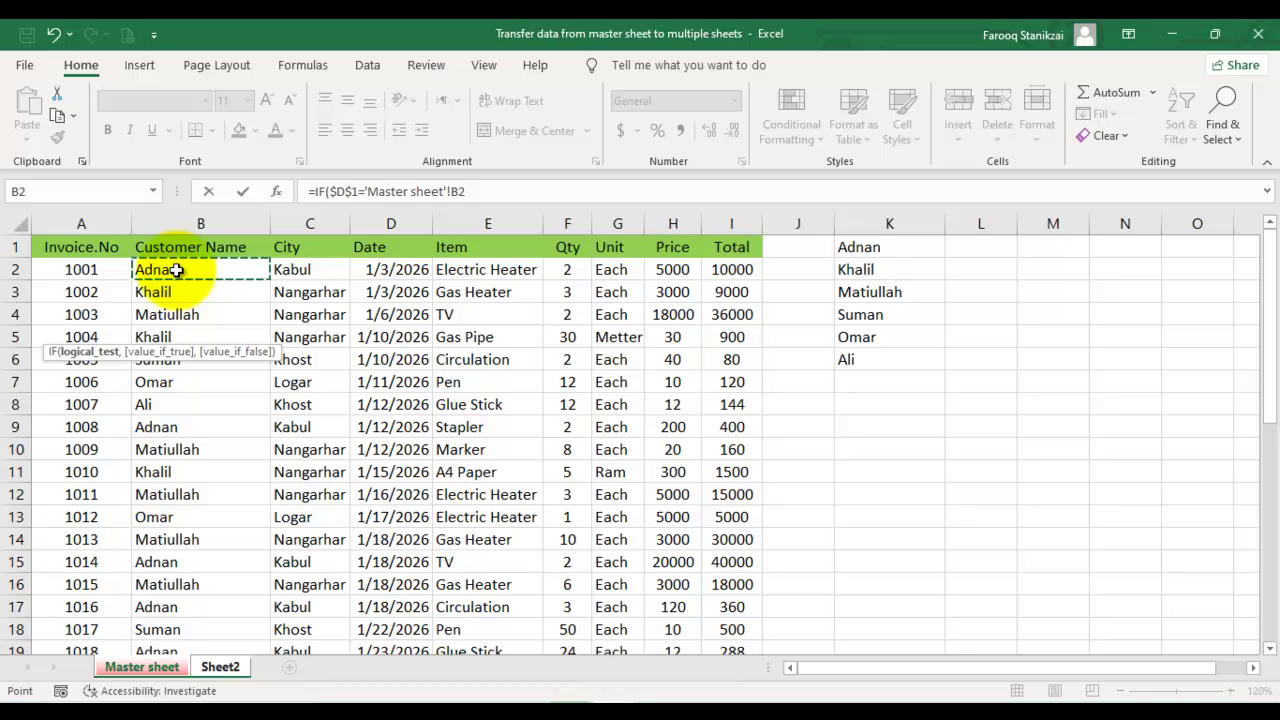
text(,)
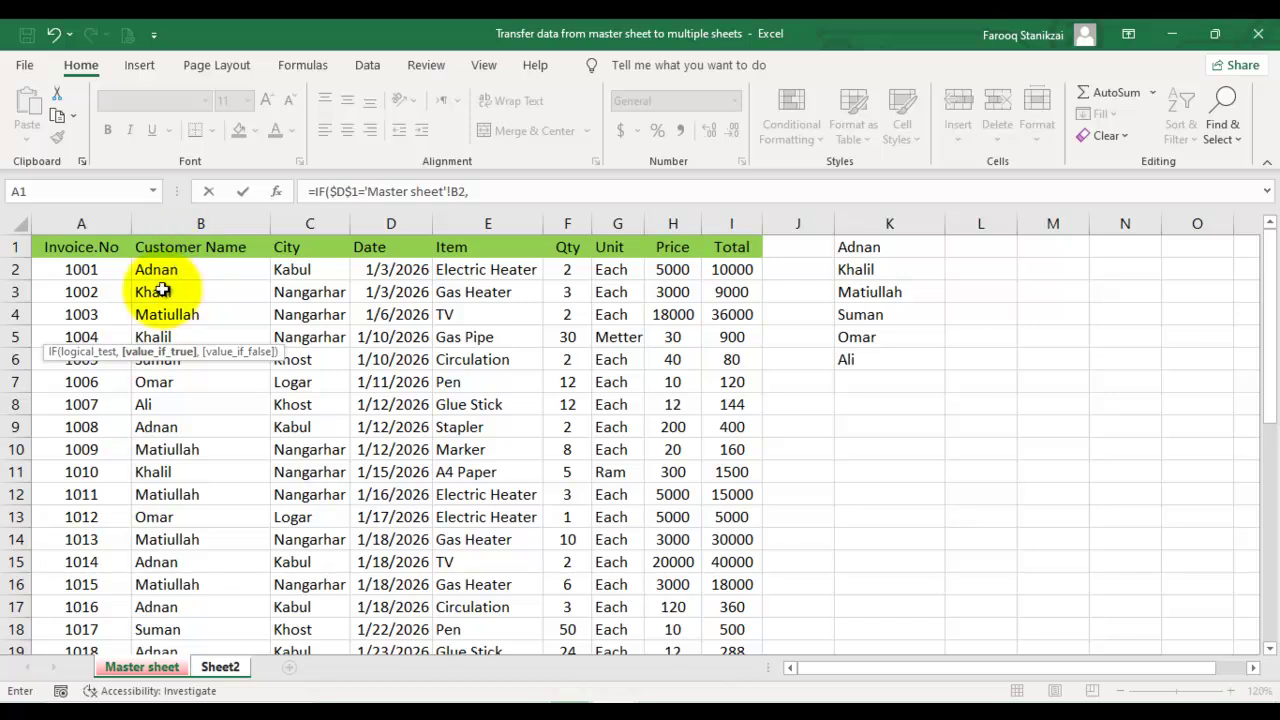
click(89, 270)
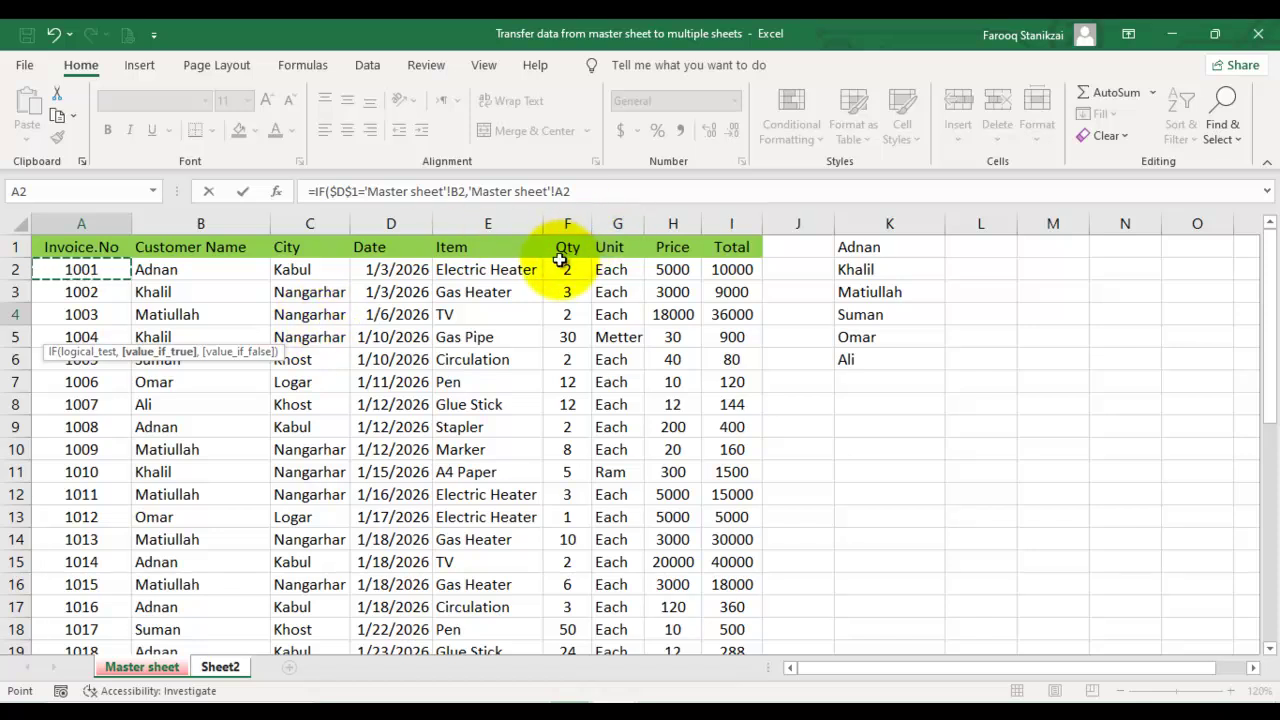
text(,)
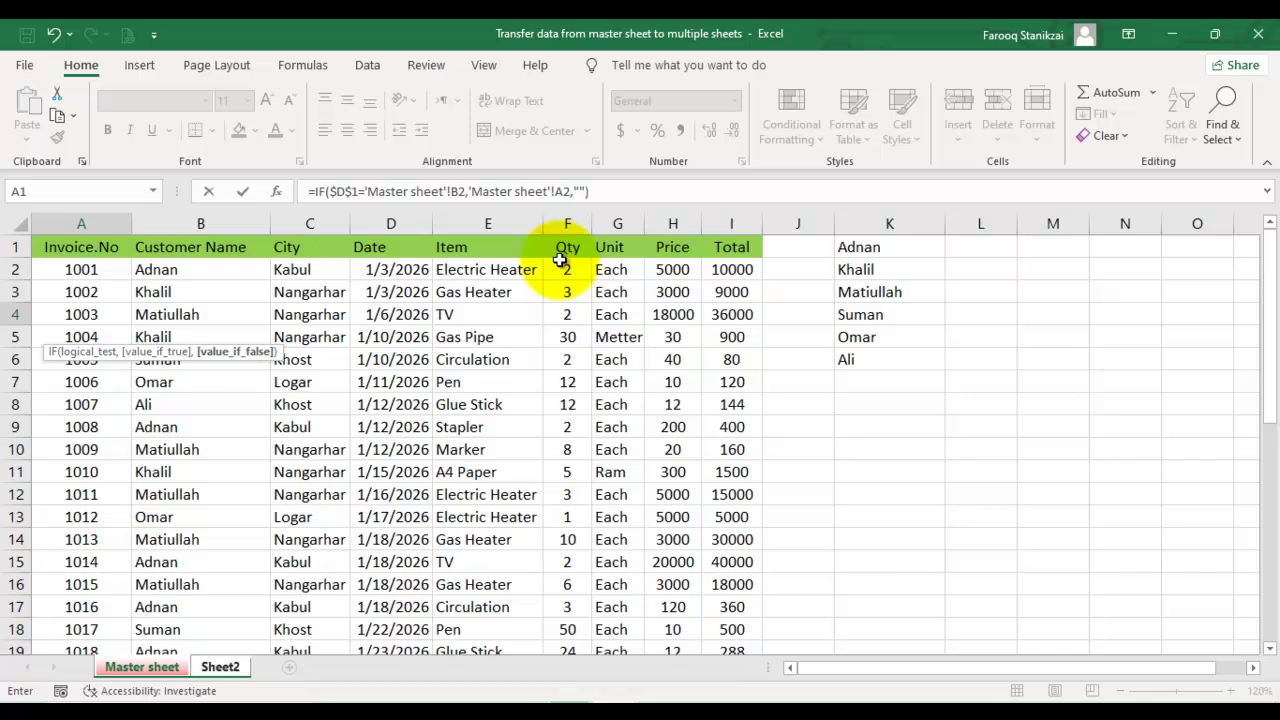
key(Return)
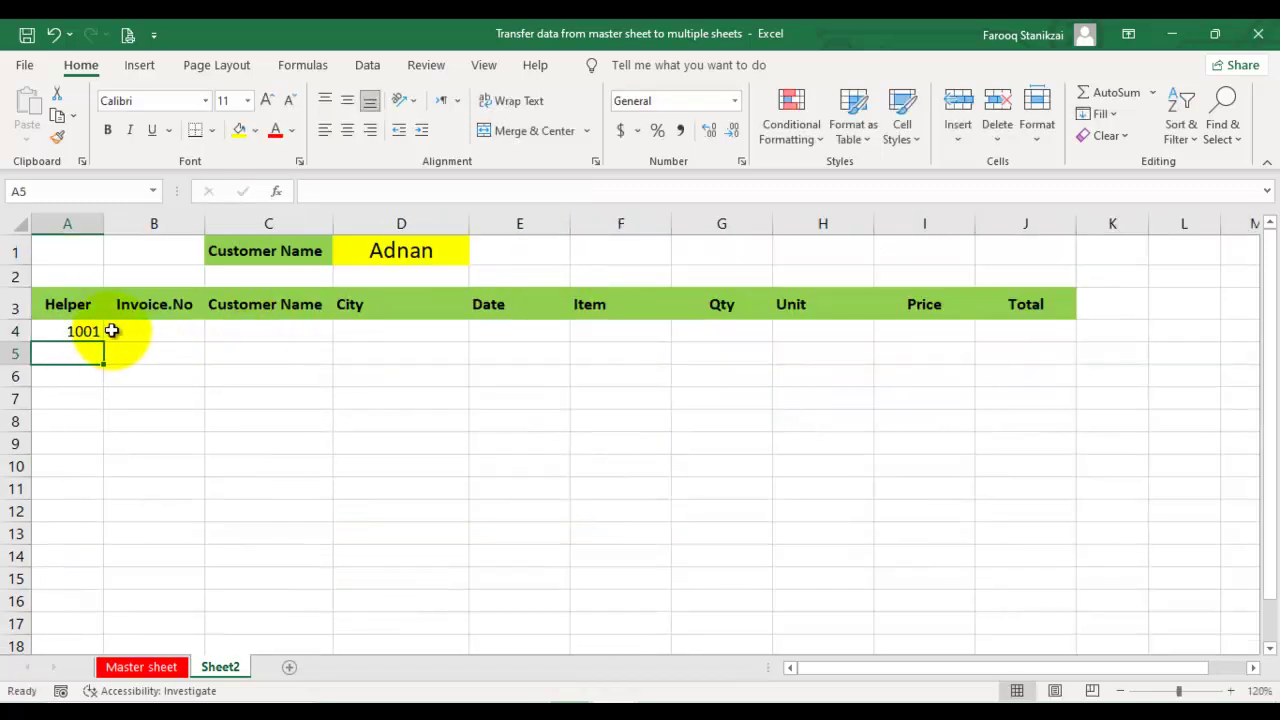
- Enter the formula =SMALL($A:$A,ROWS($B$3:B3)) in the first Invoice.No cell, B4, of Sheet2
click(110, 334)
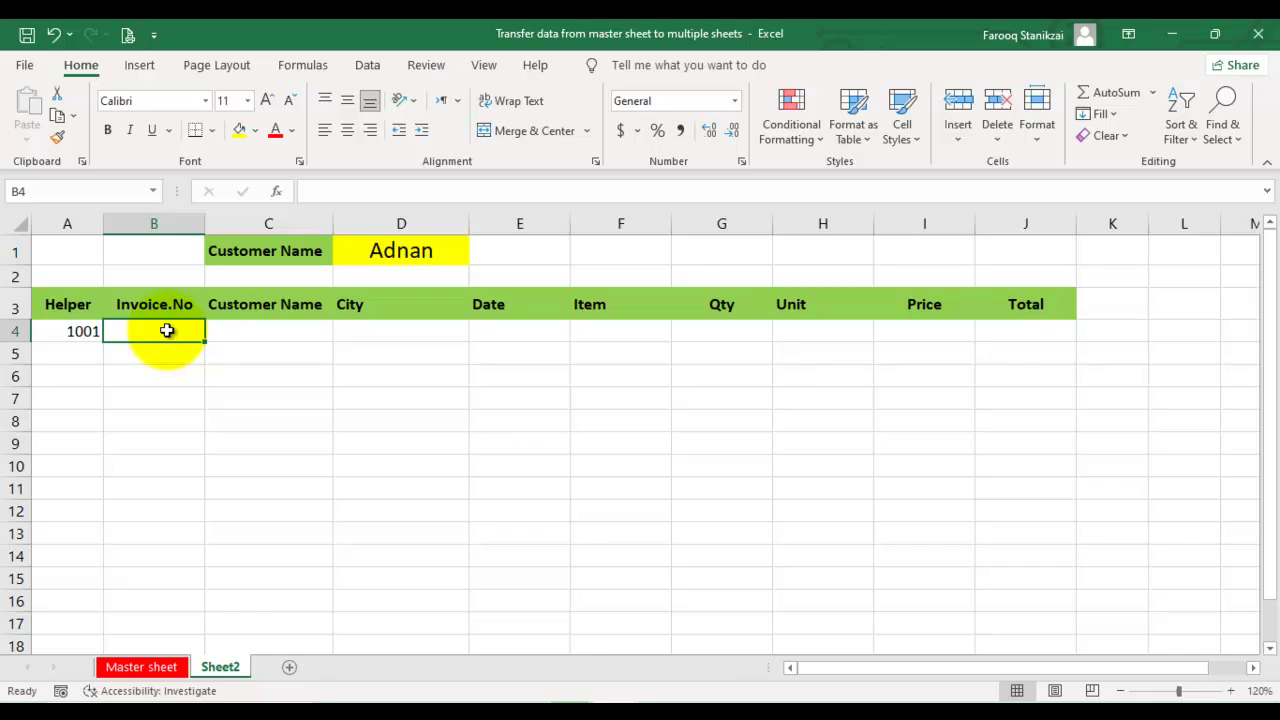
text(=sma)
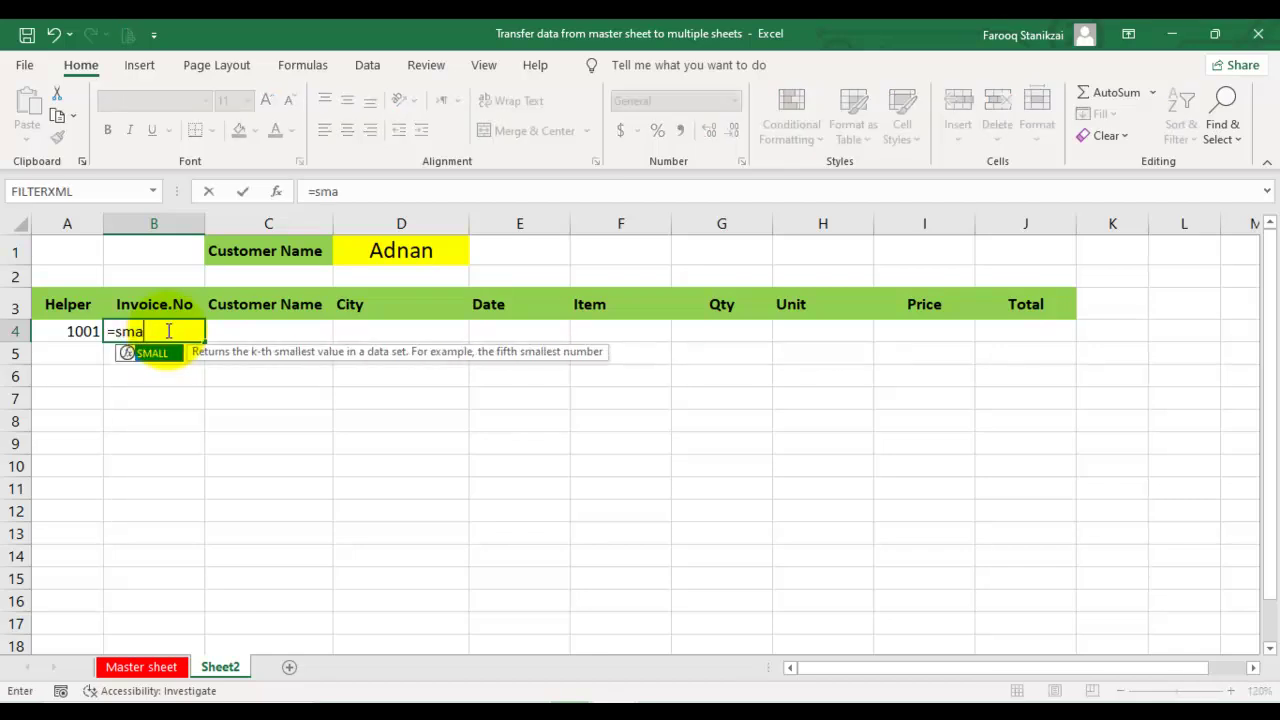
key(Tab)
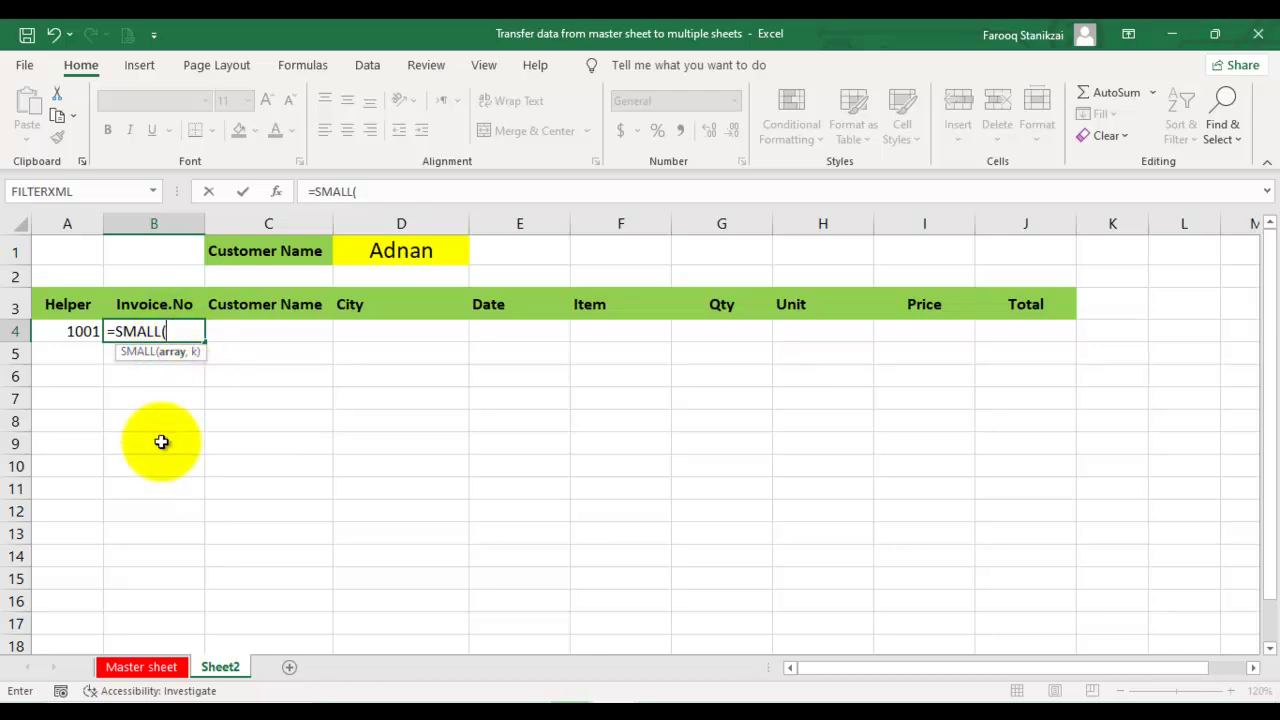
click(67, 223)
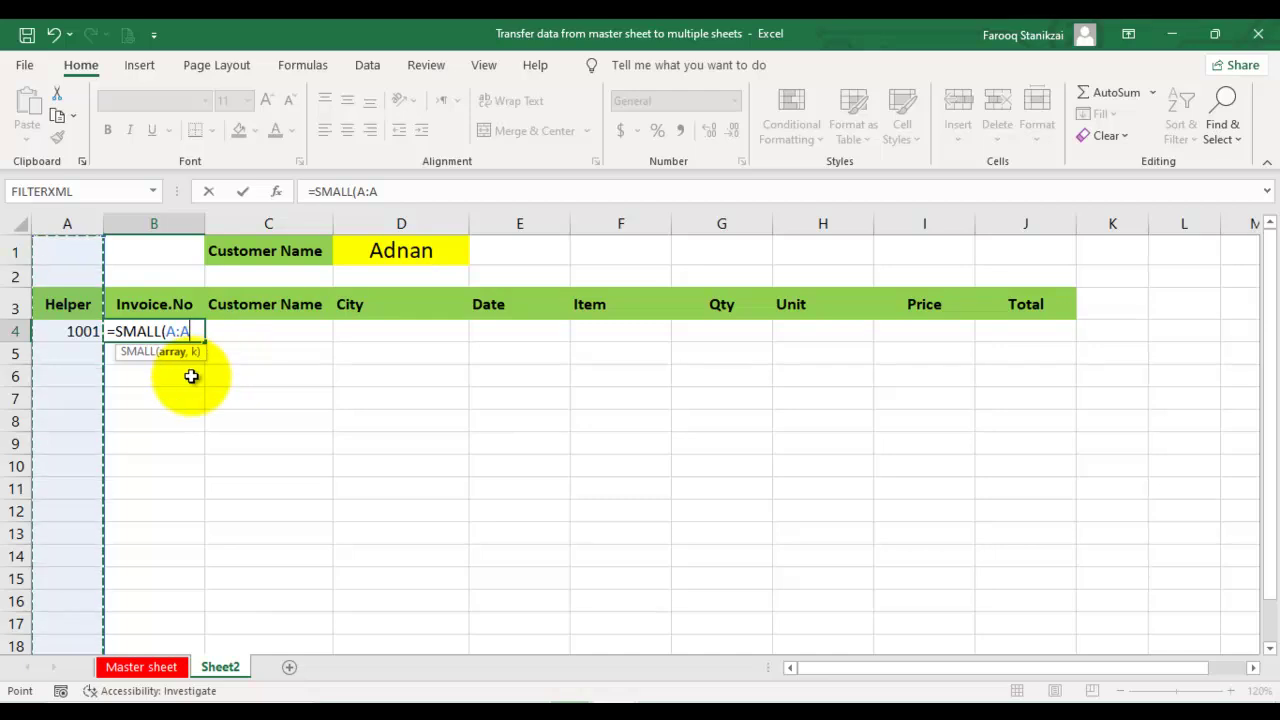
key(F4)
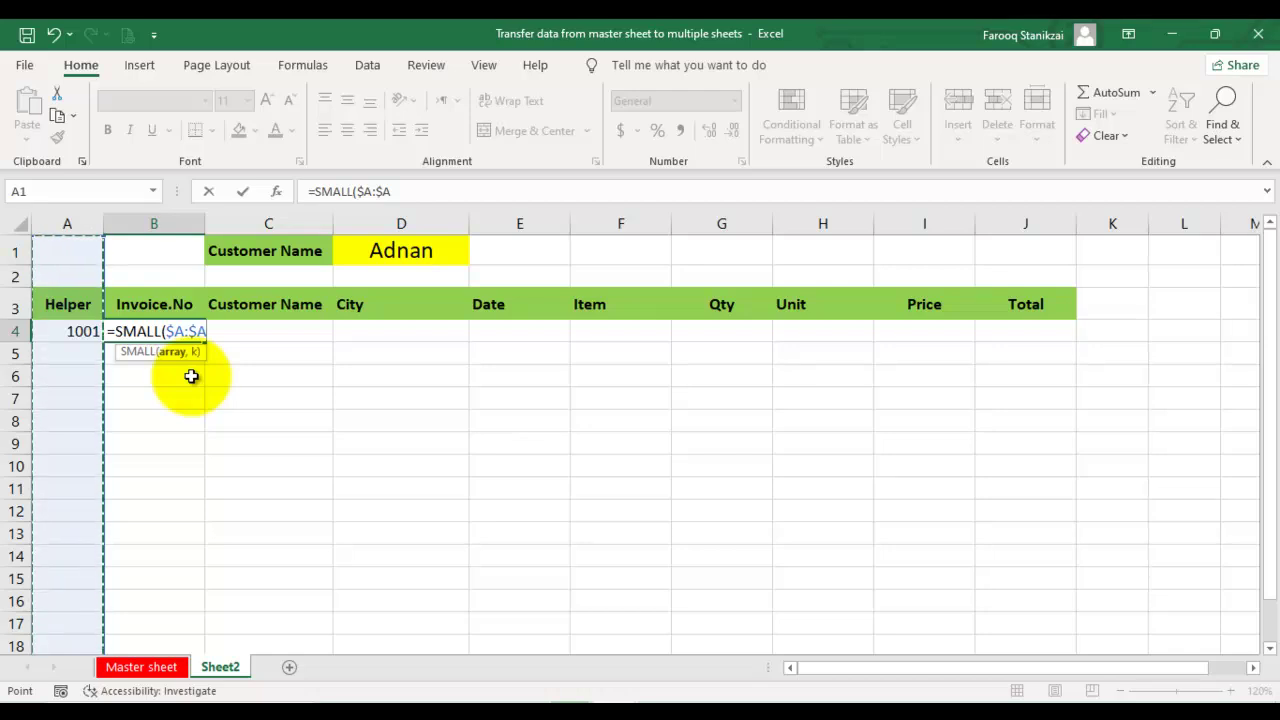
text(,row)
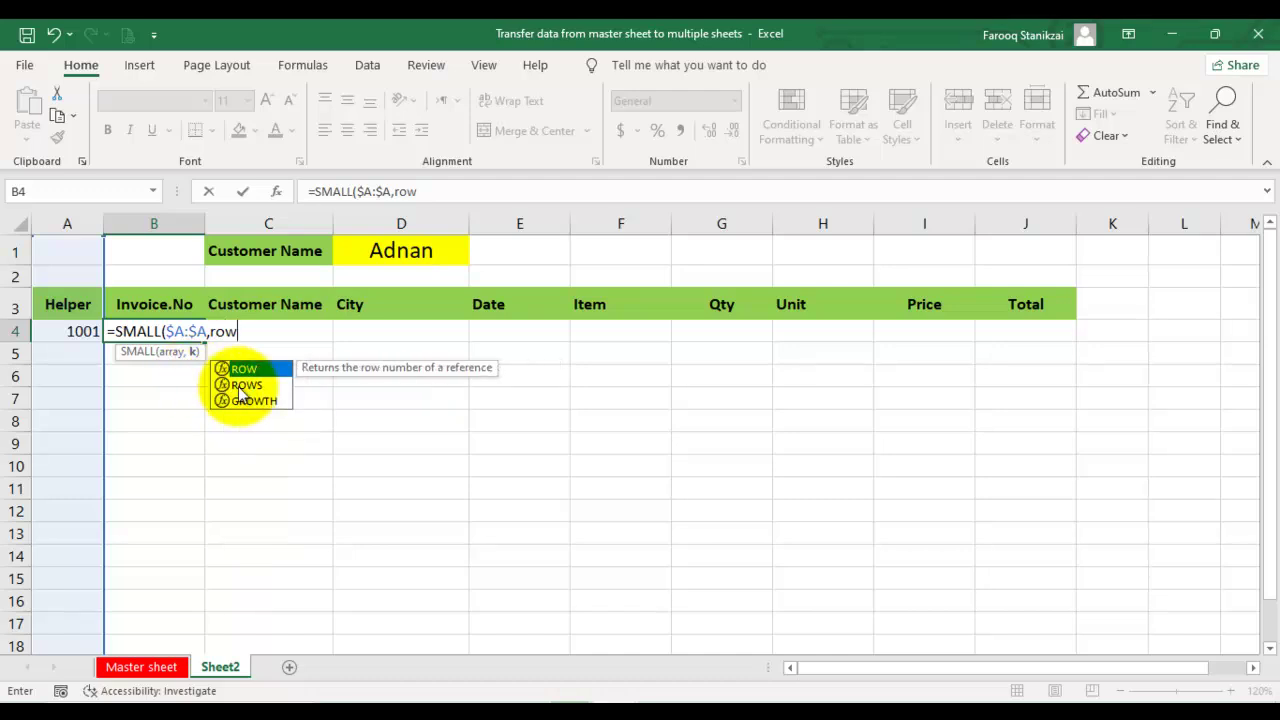
double_click(240, 385)
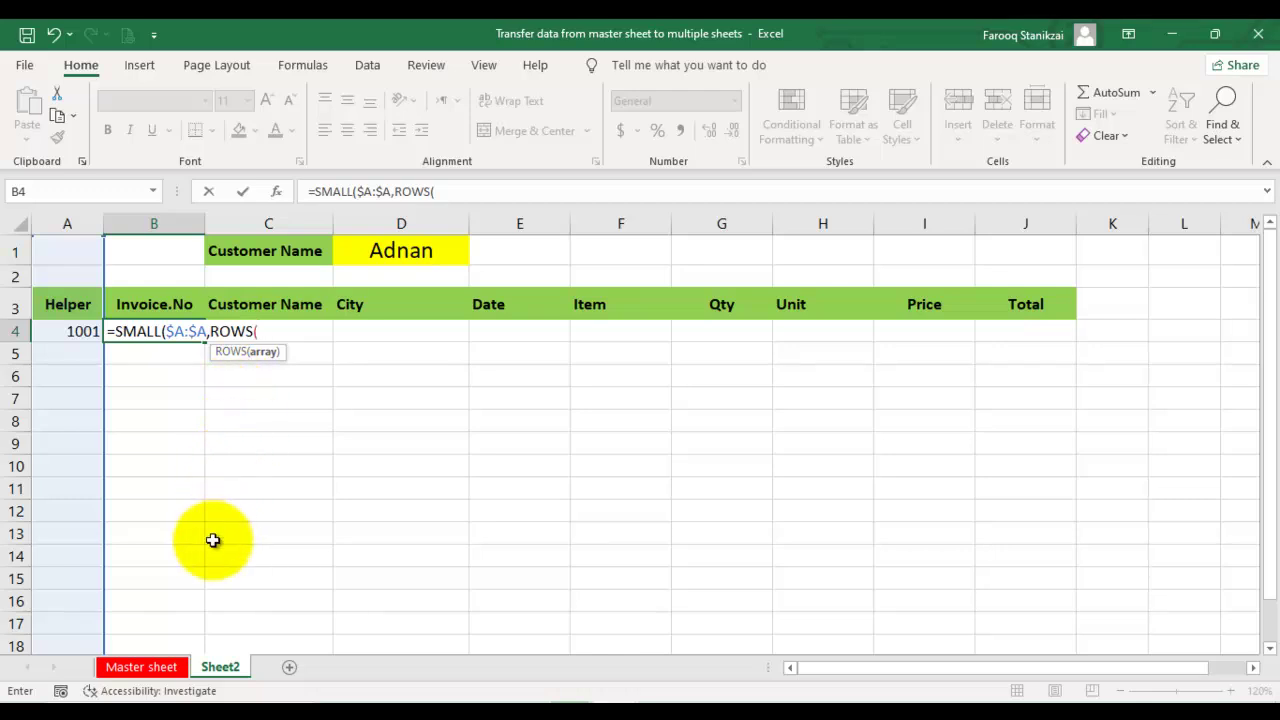
click(170, 305)
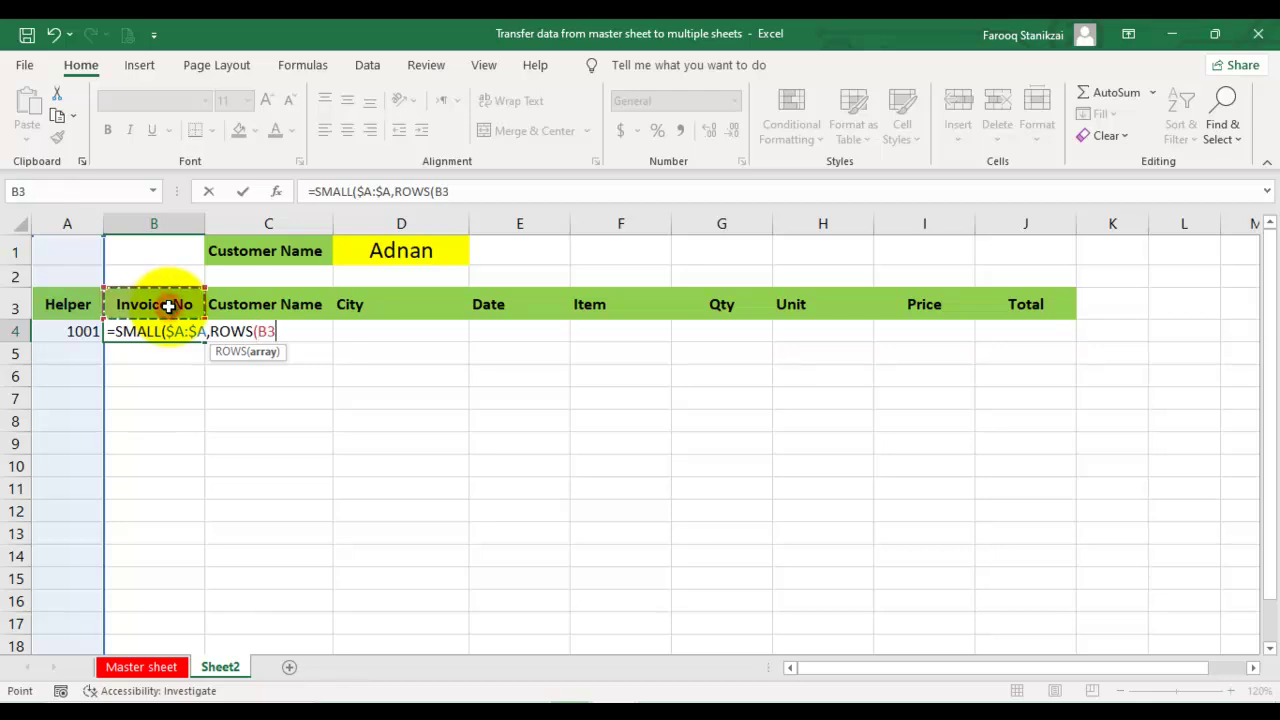
key(F4)
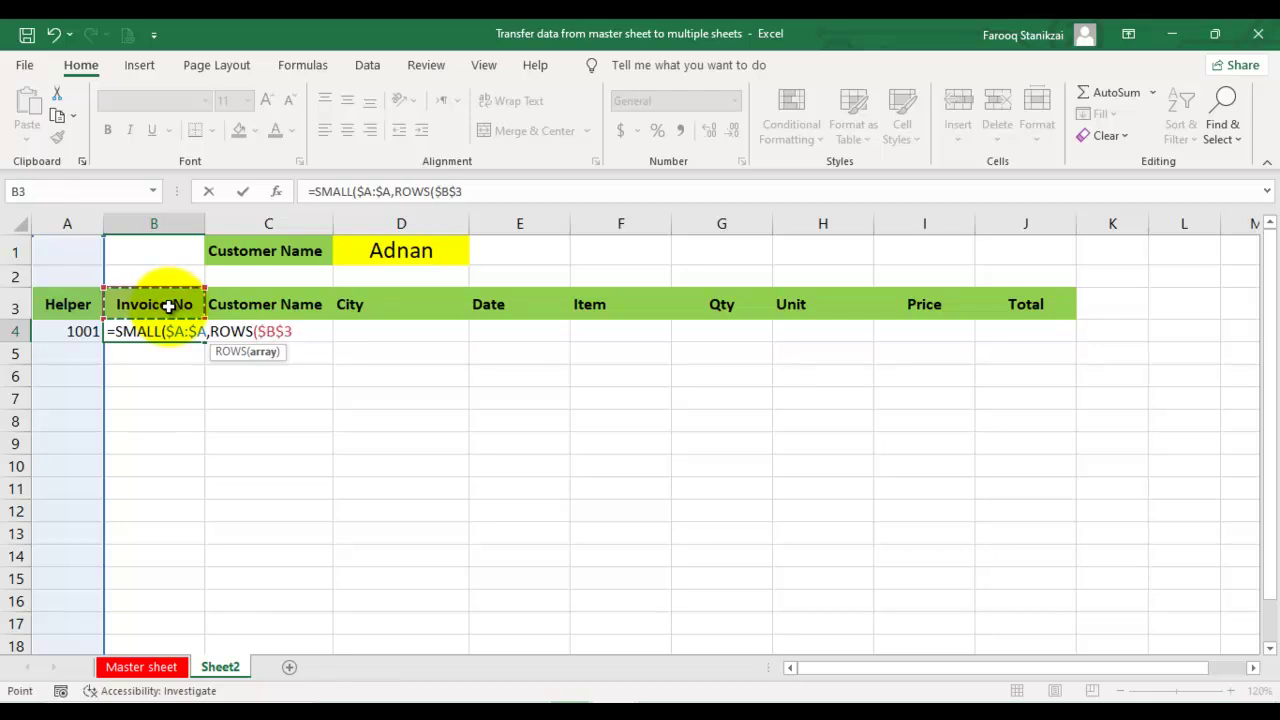
text(;)
key(BackSpace)
text(:)
click(147, 302)
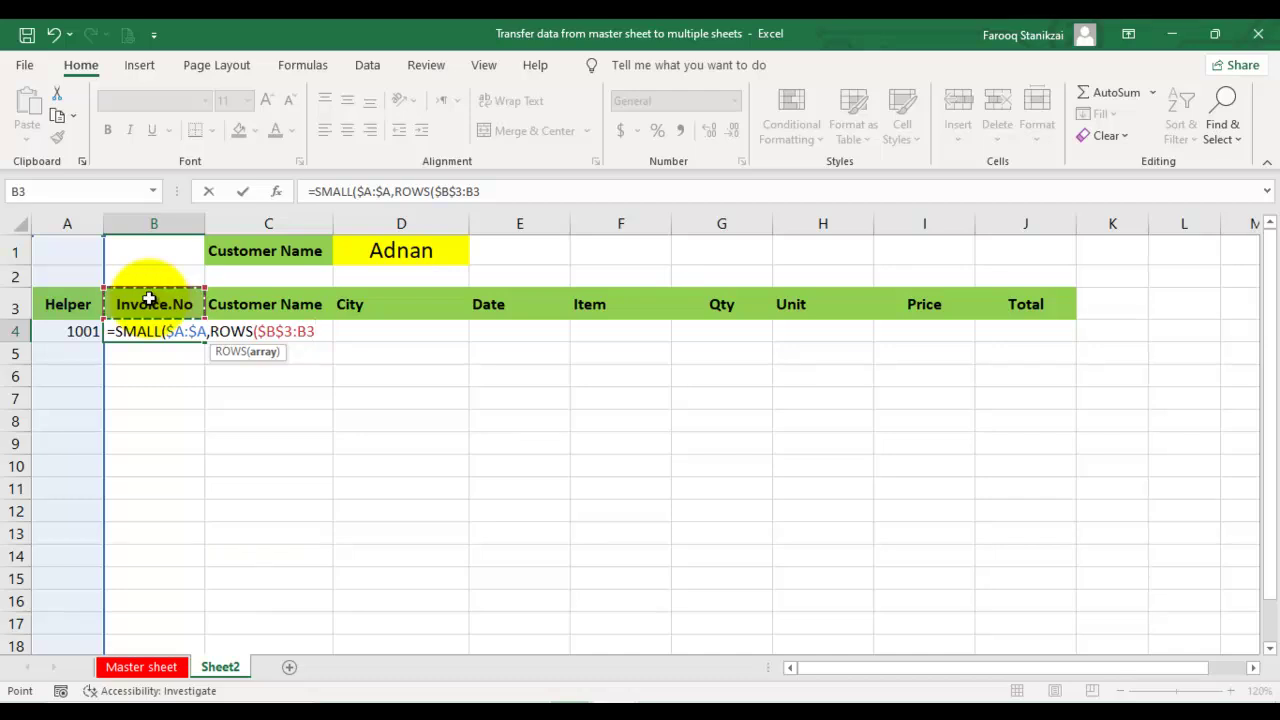
text()))
key(Return)
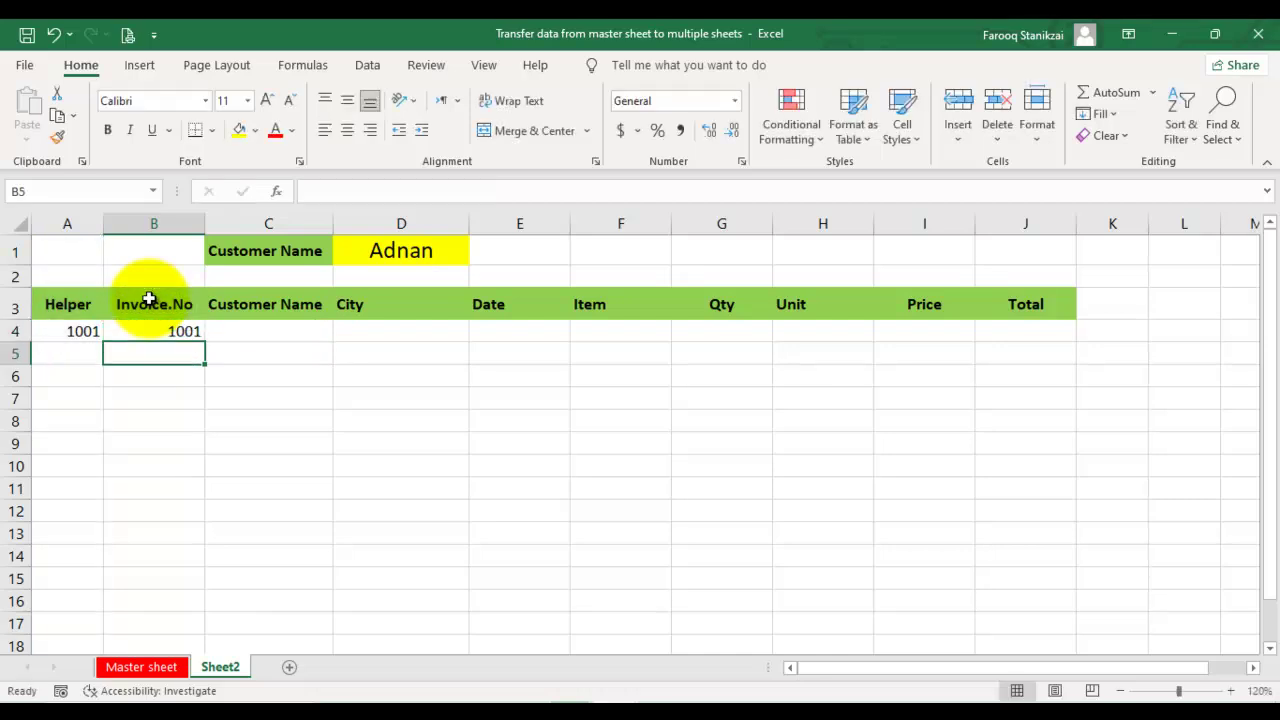
- Wrap the SMALL formula in B4 in IFERROR with an empty string as the error value: =IFERROR(SMALL($A:$A,ROWS($B$3:B3)),"")
click(248, 331)
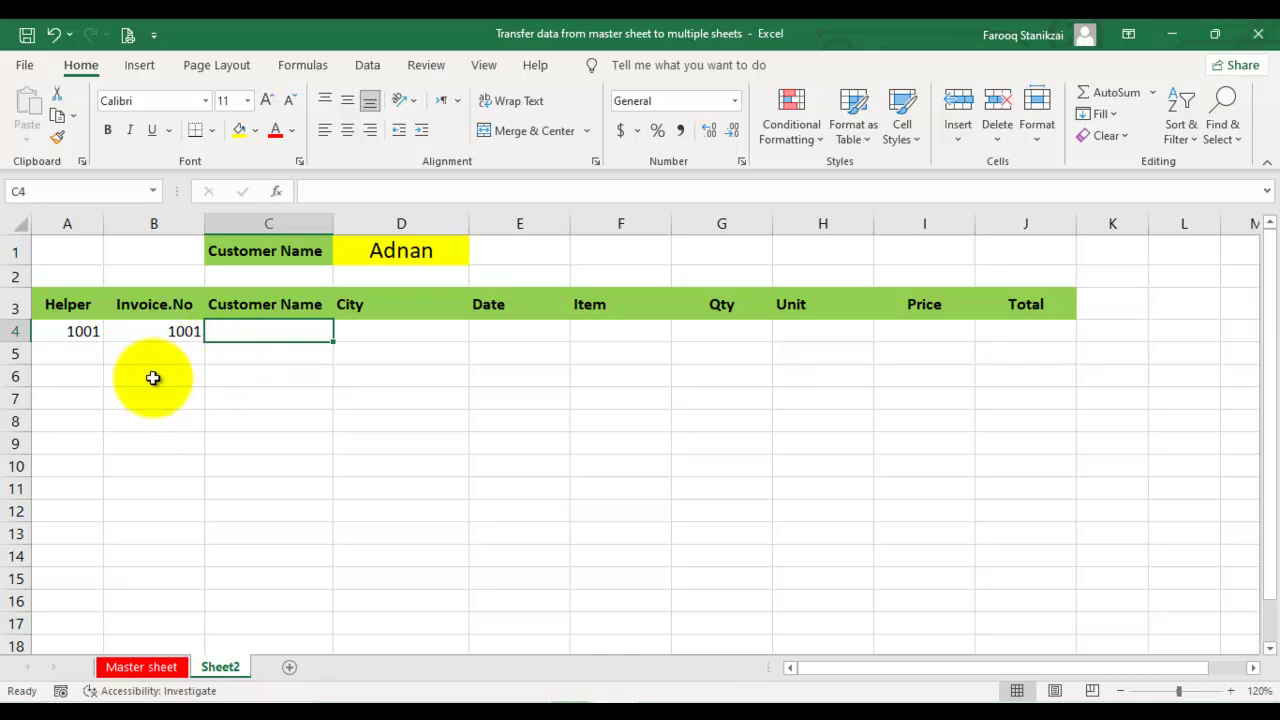
click(169, 332)
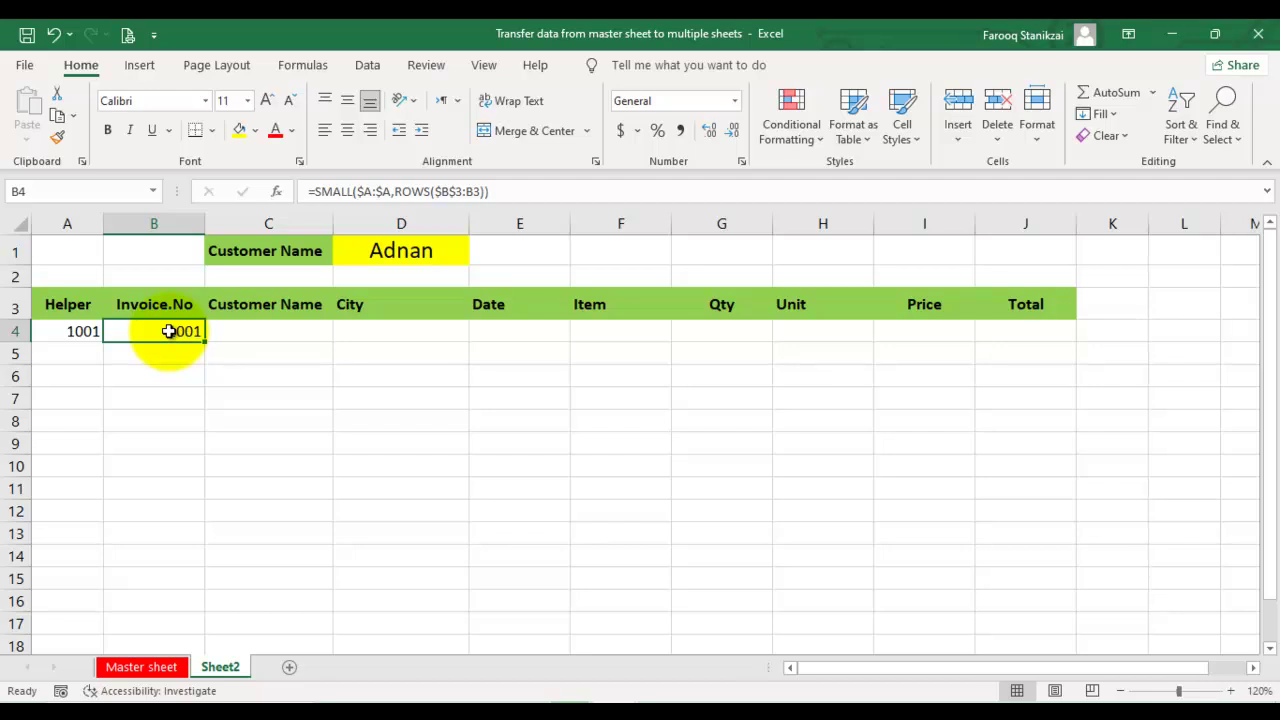
double_click(169, 332)
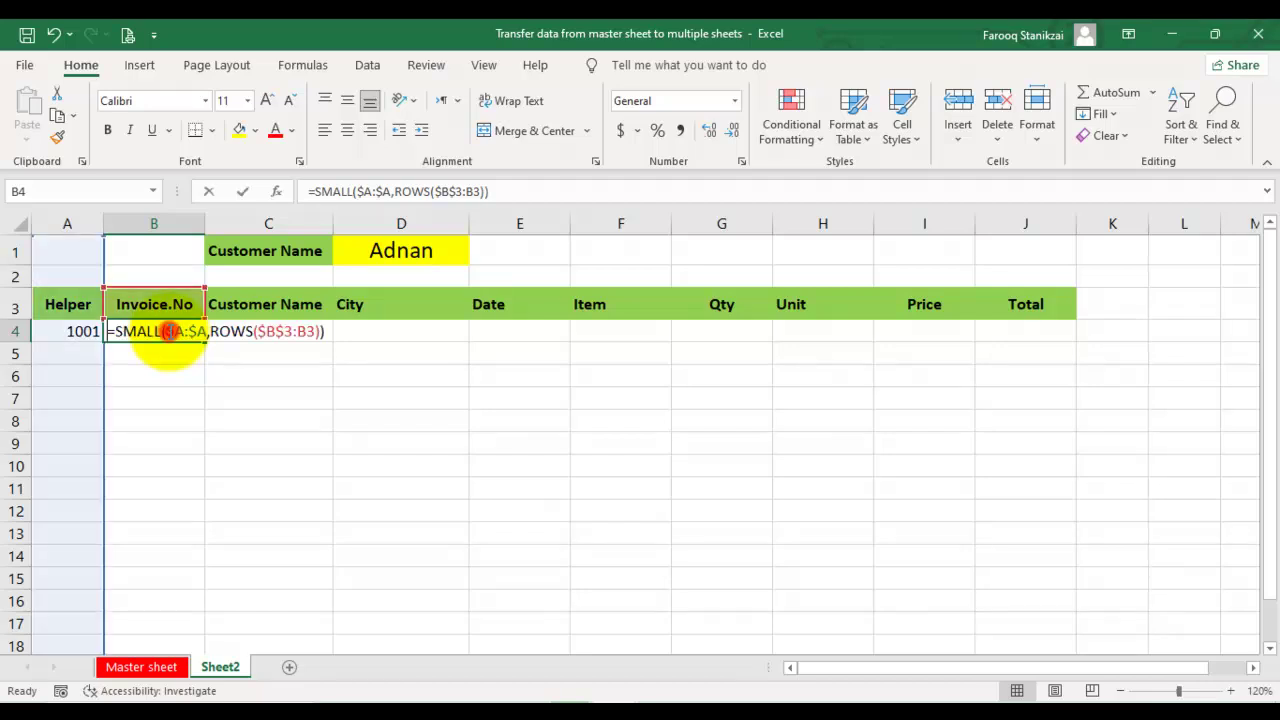
click(313, 192)
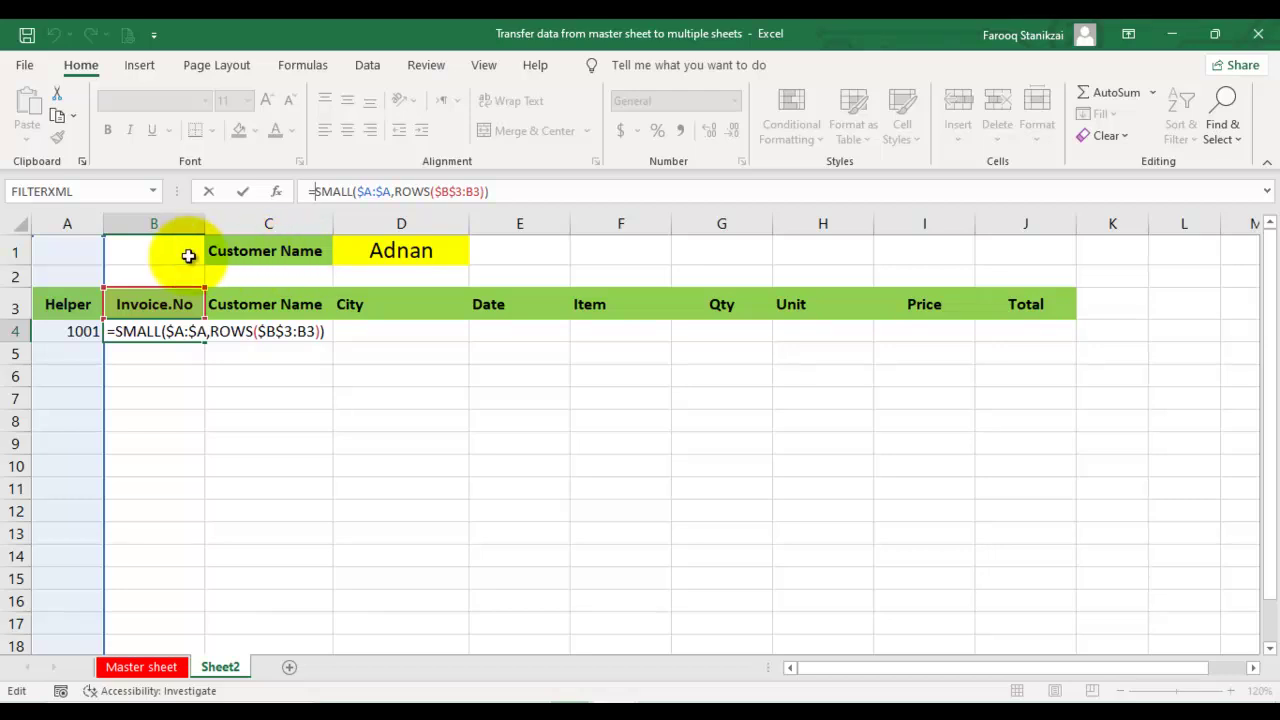
text(if)
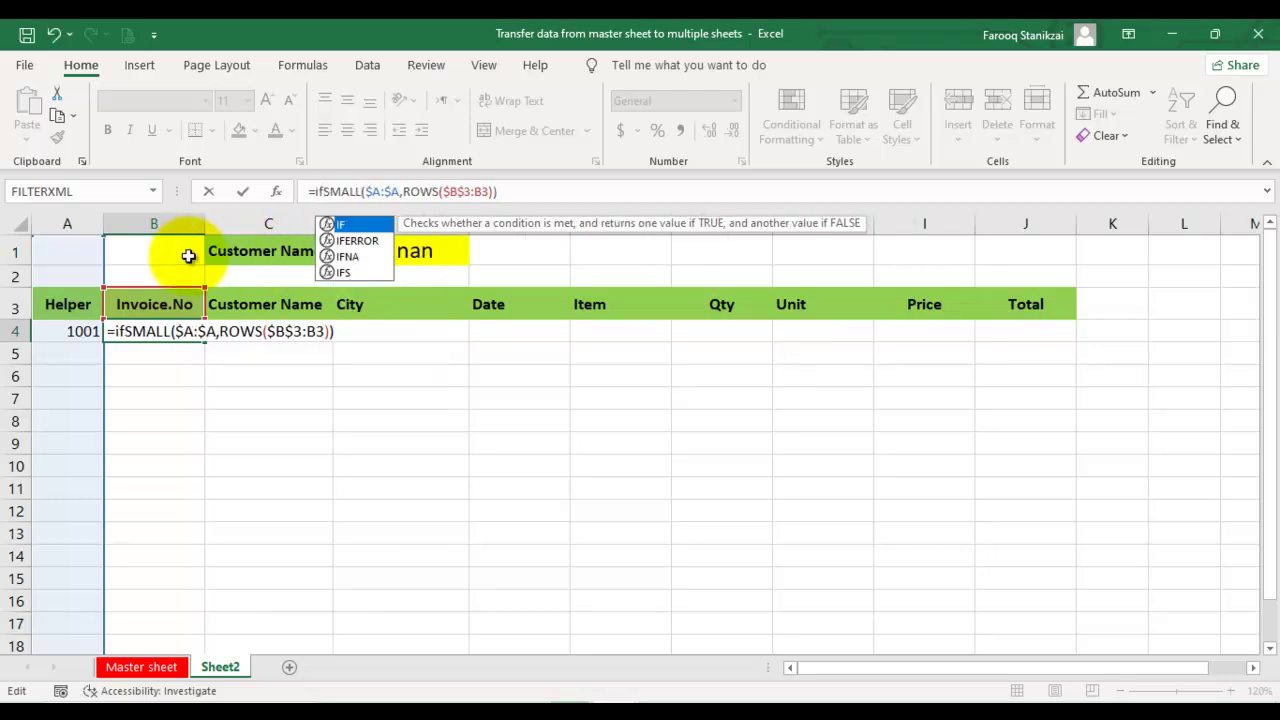
click(357, 243)
double_click(357, 244)
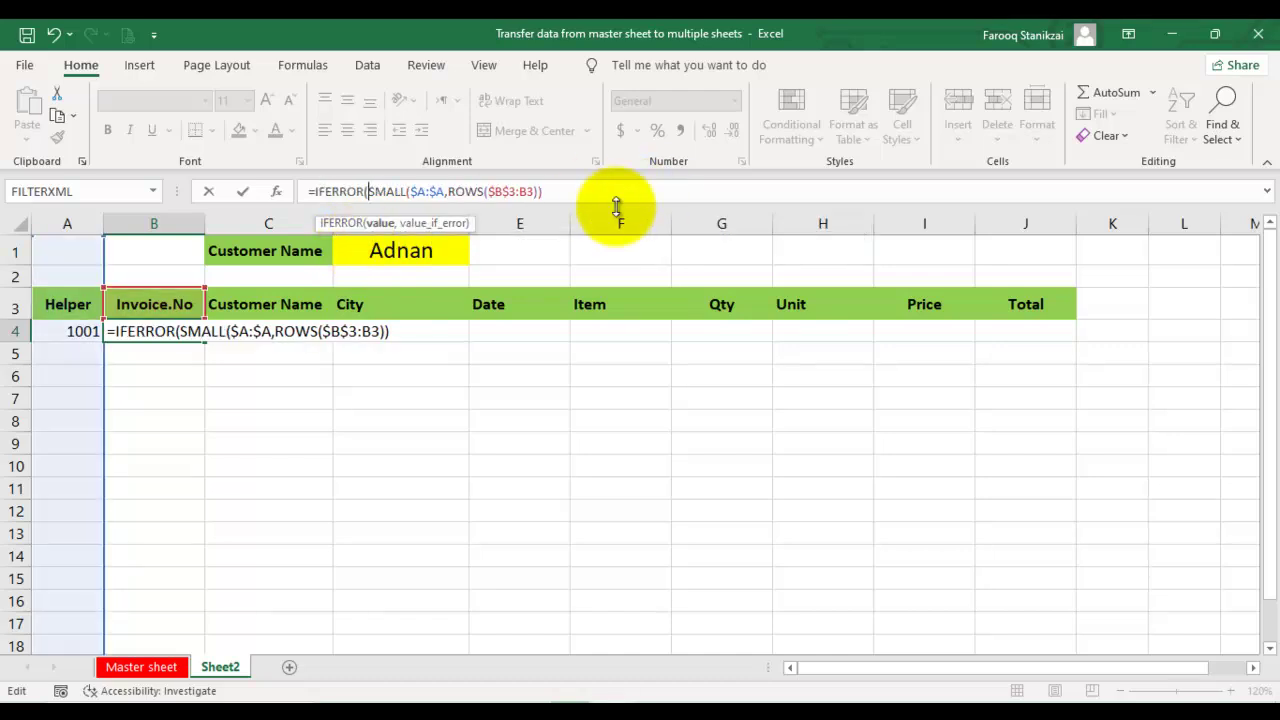
click(549, 191)
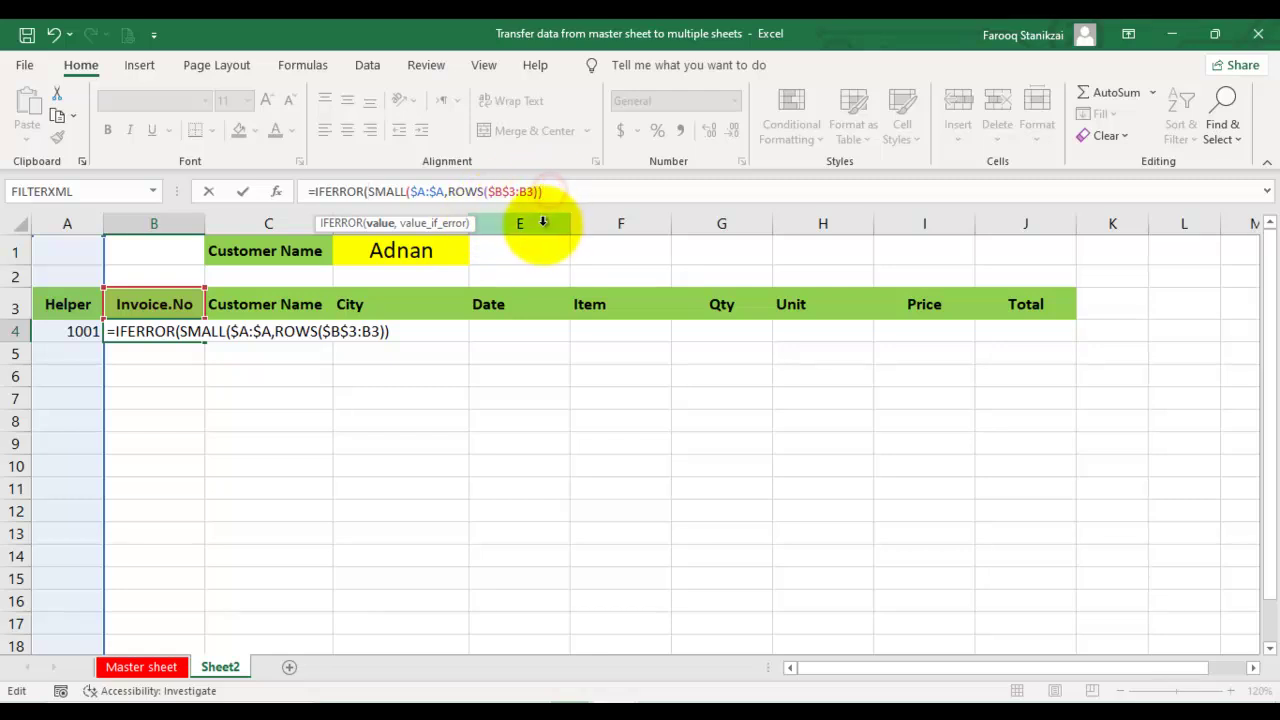
text(,)
text("")
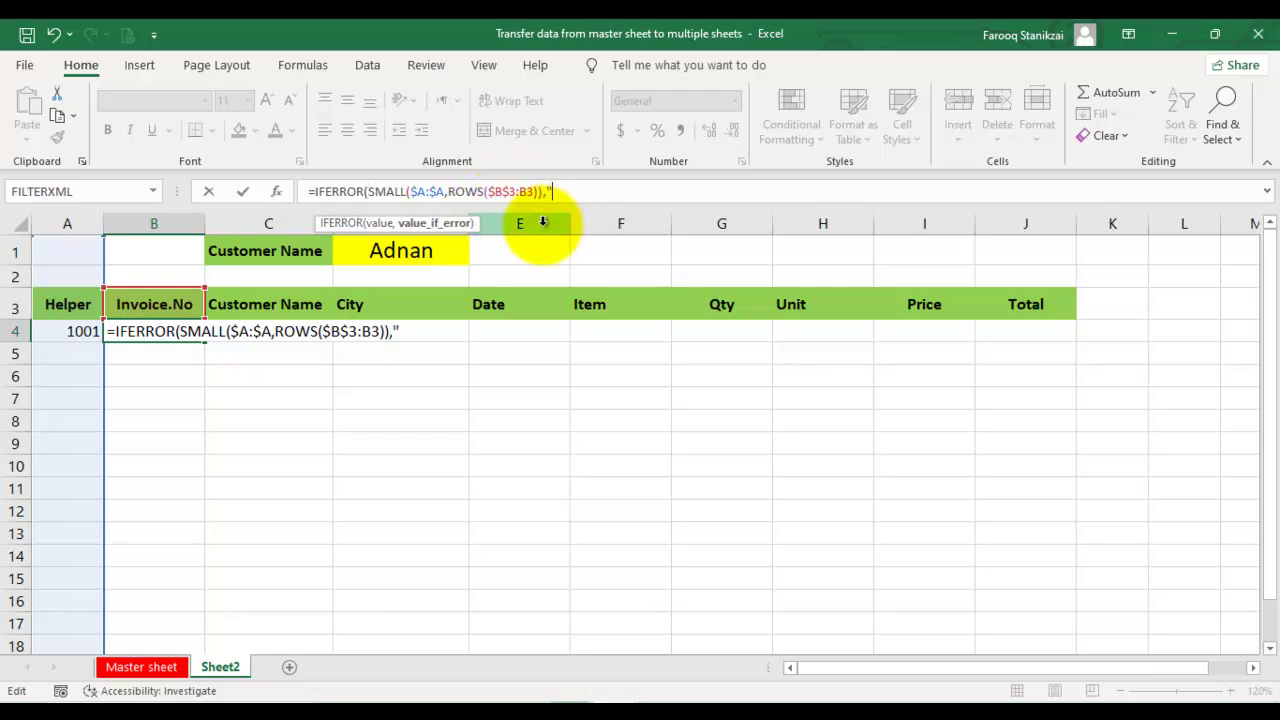
text())
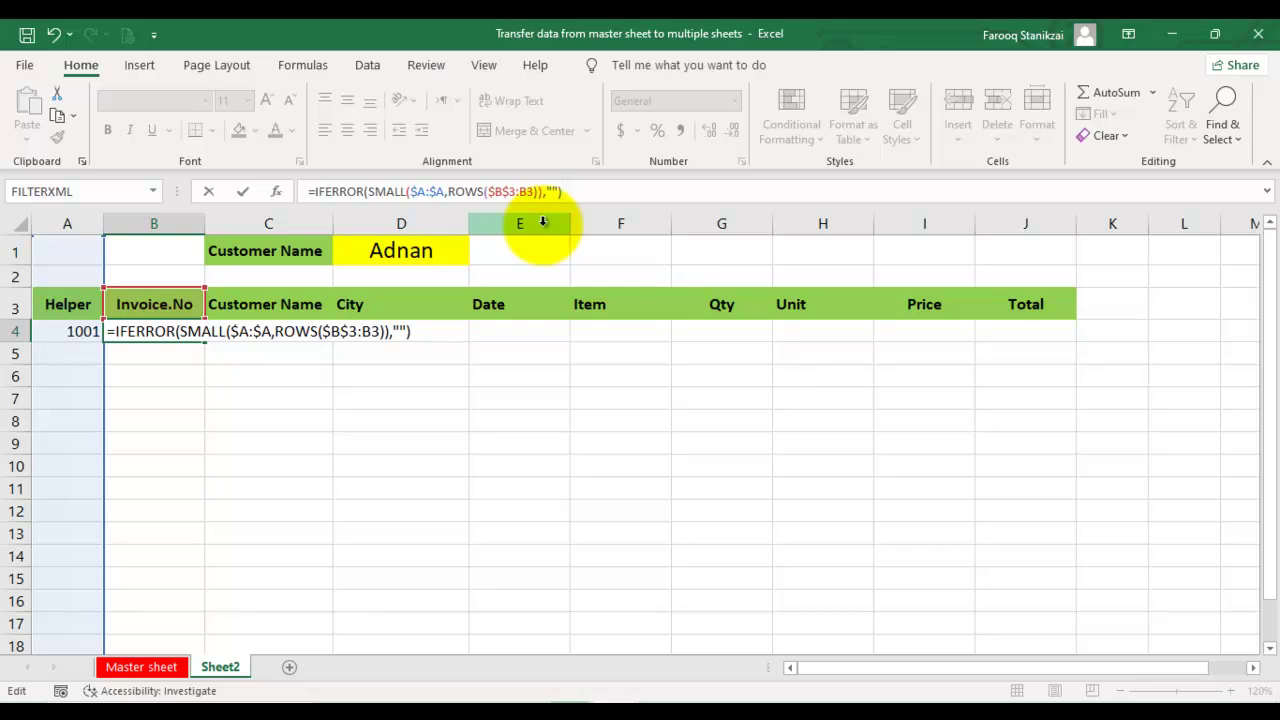
key(Return)
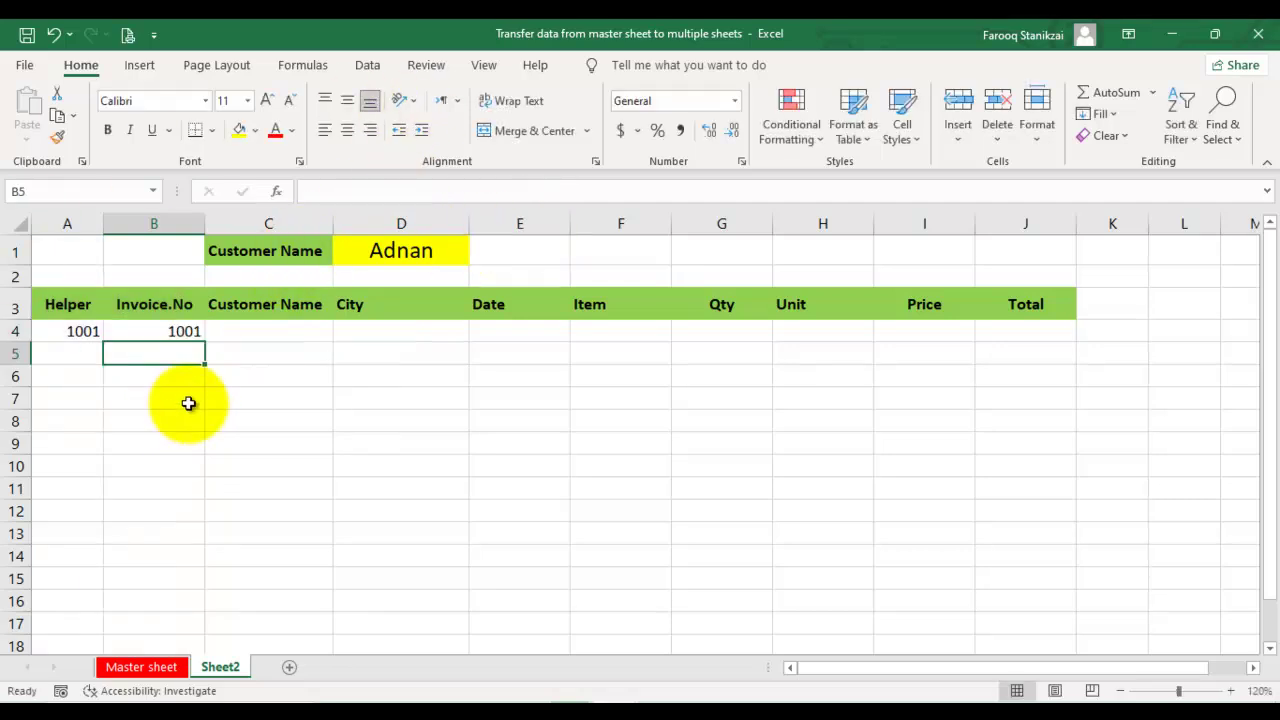
- Start a VLOOKUP formula in C4 that looks up B4 in 'Master sheet'!$A:$I with column index 2
click(250, 331)
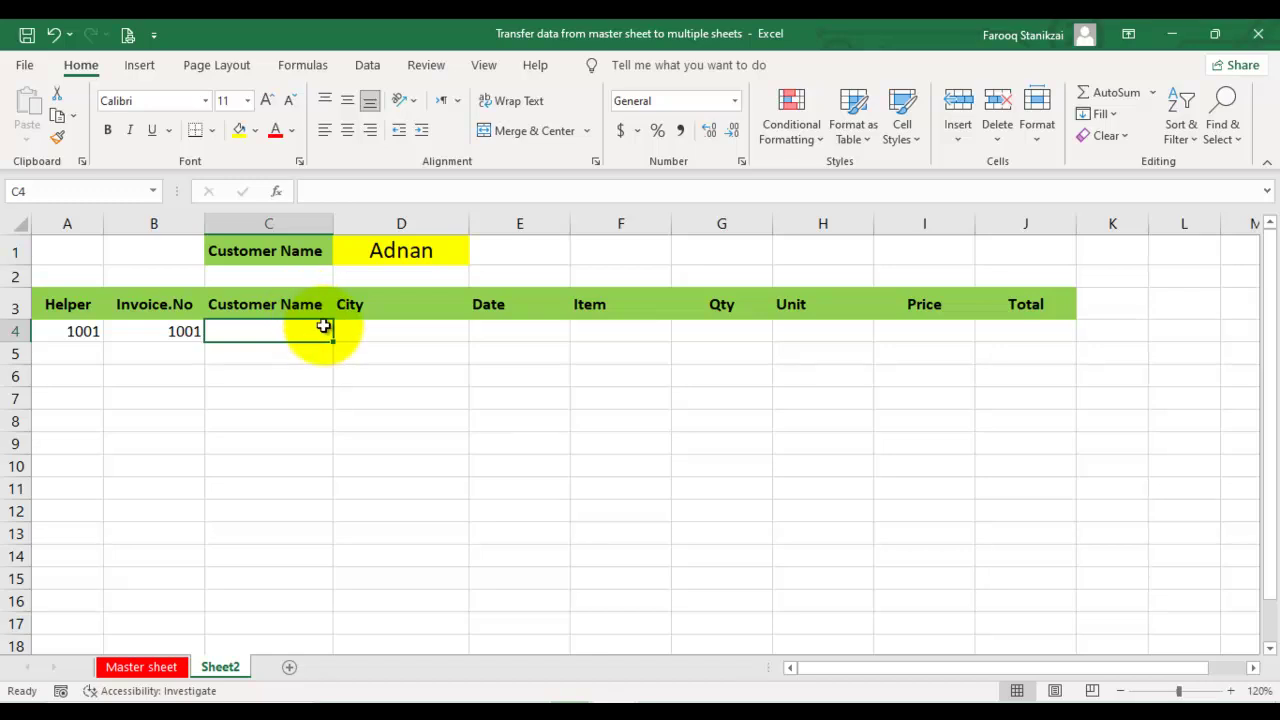
text(=vlo)
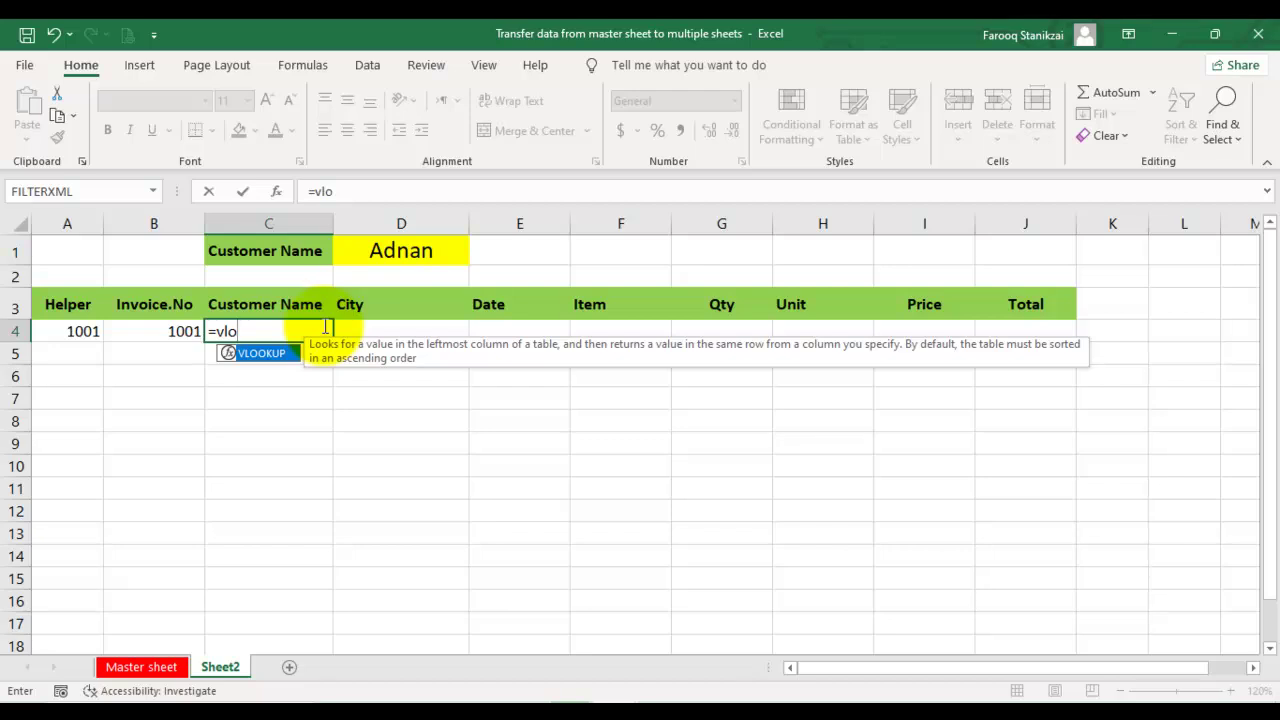
key(Tab)
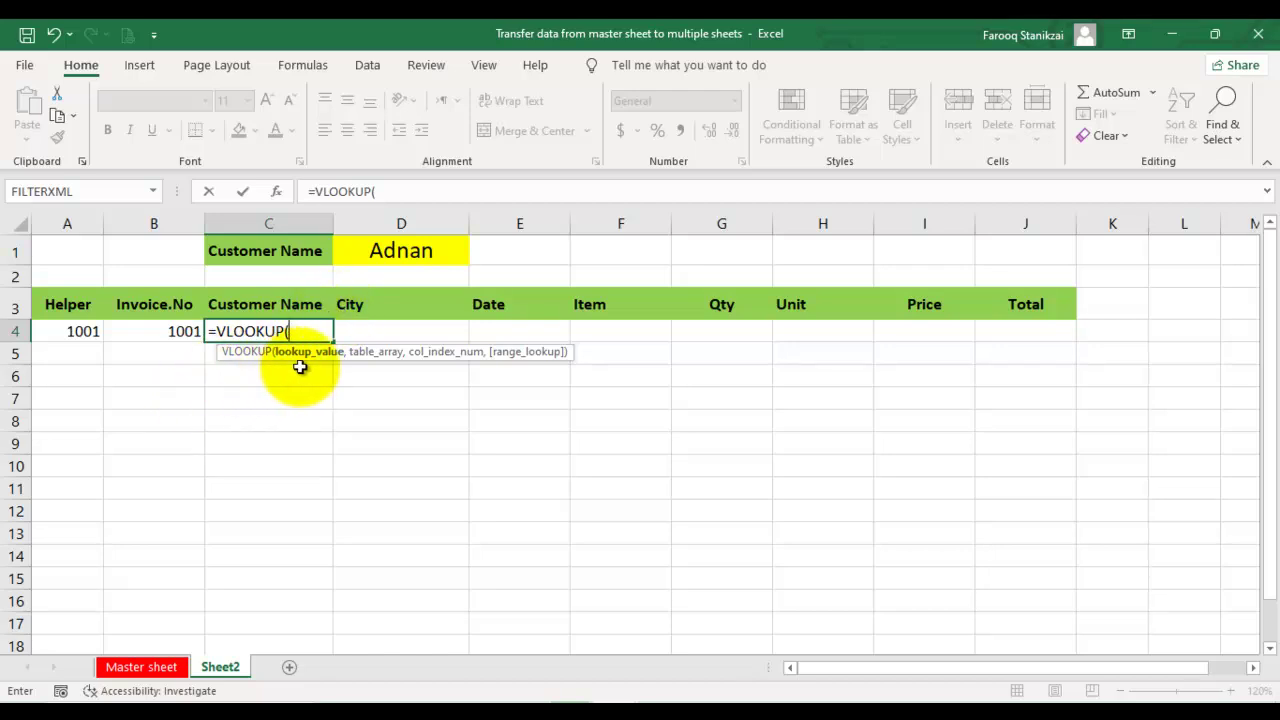
click(165, 336)
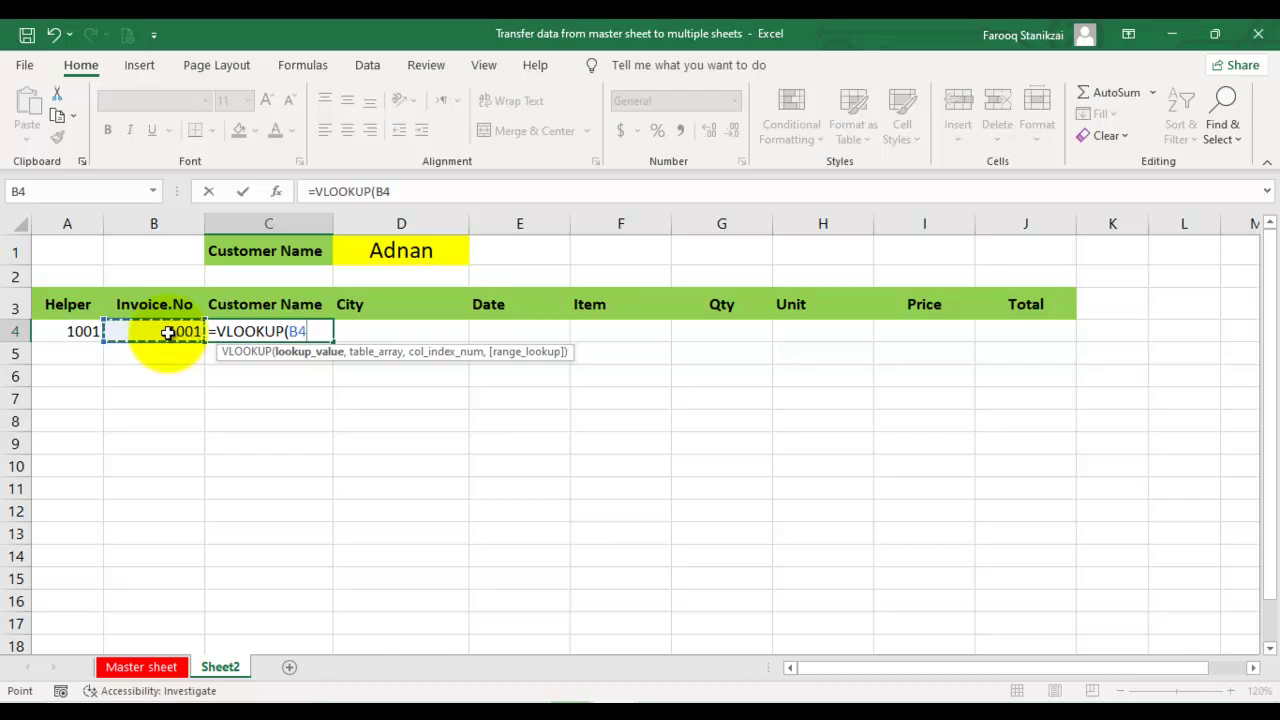
text(,)
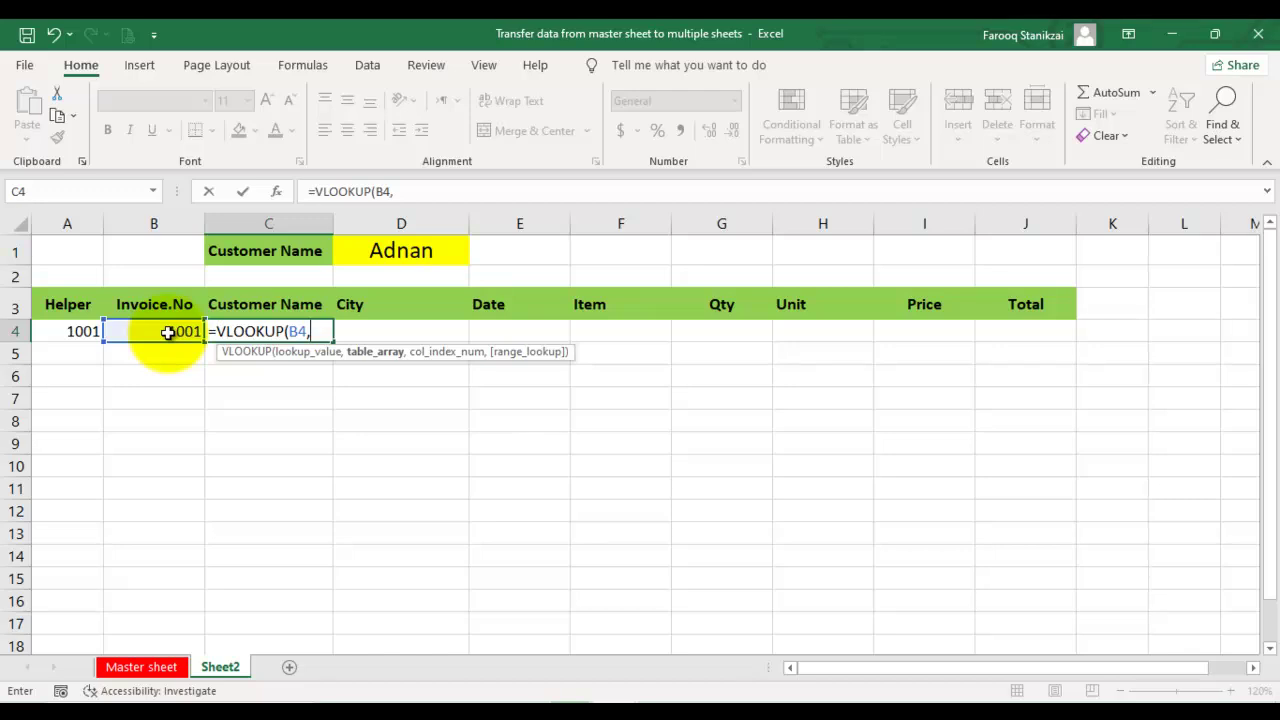
click(143, 669)
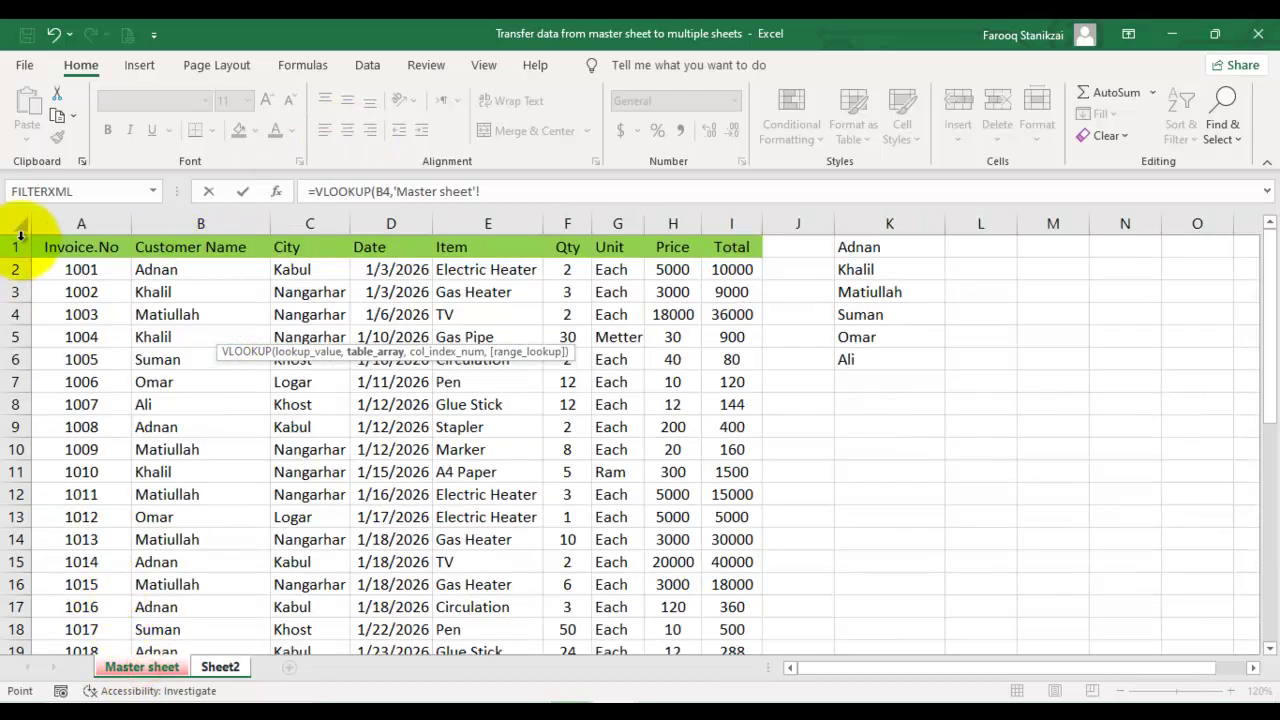
drag(104, 222, 728, 216)
scroll(443, 406, down, 7)
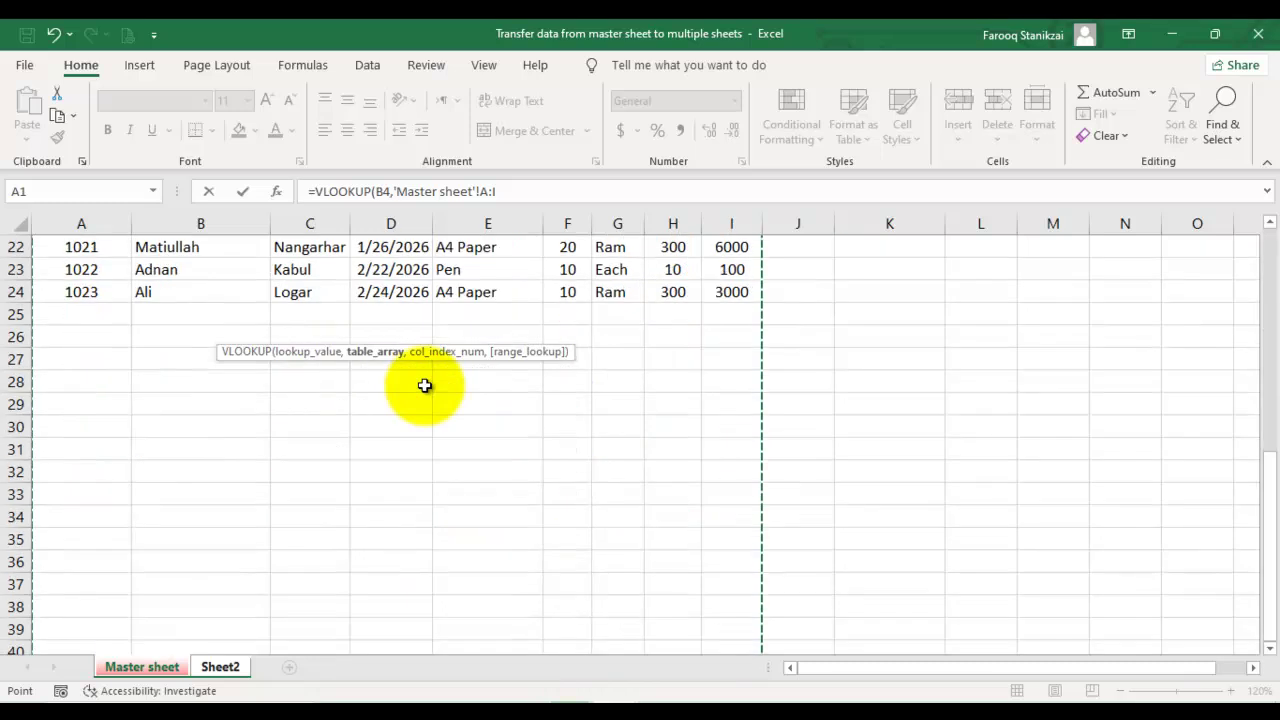
scroll(360, 420, up, 7)
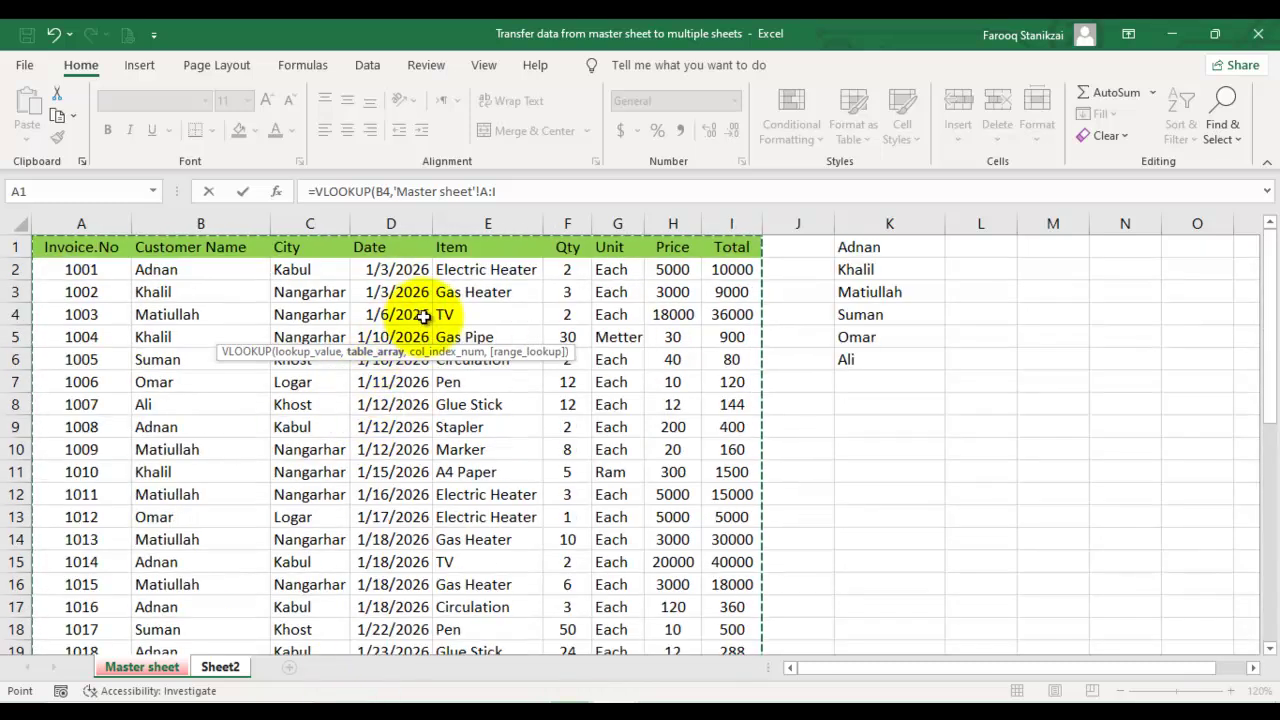
key(F4)
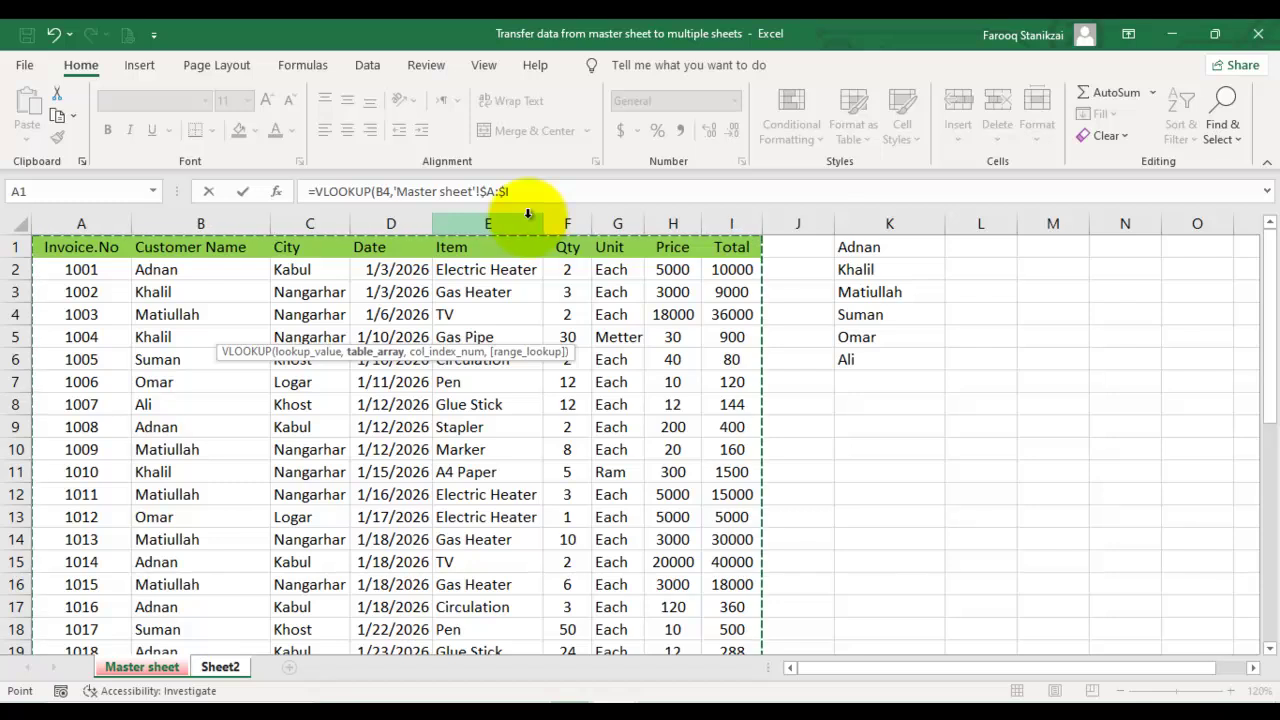
text(,2)
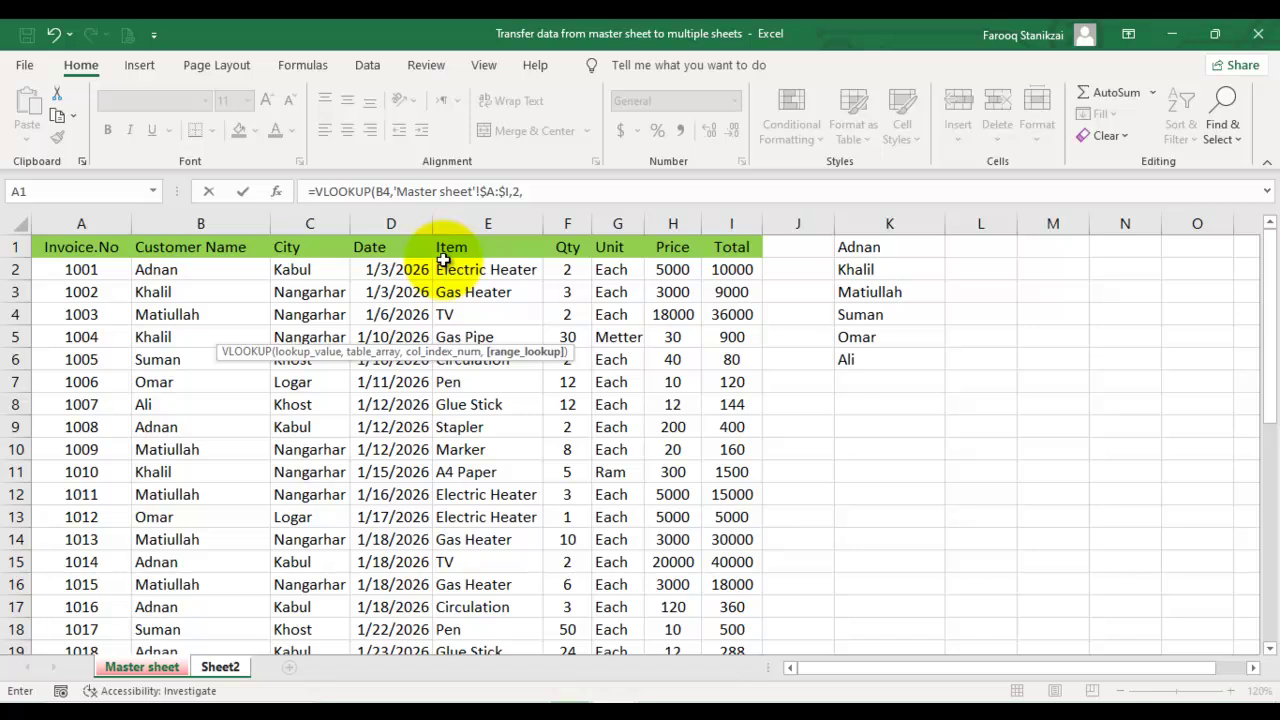
text(,)
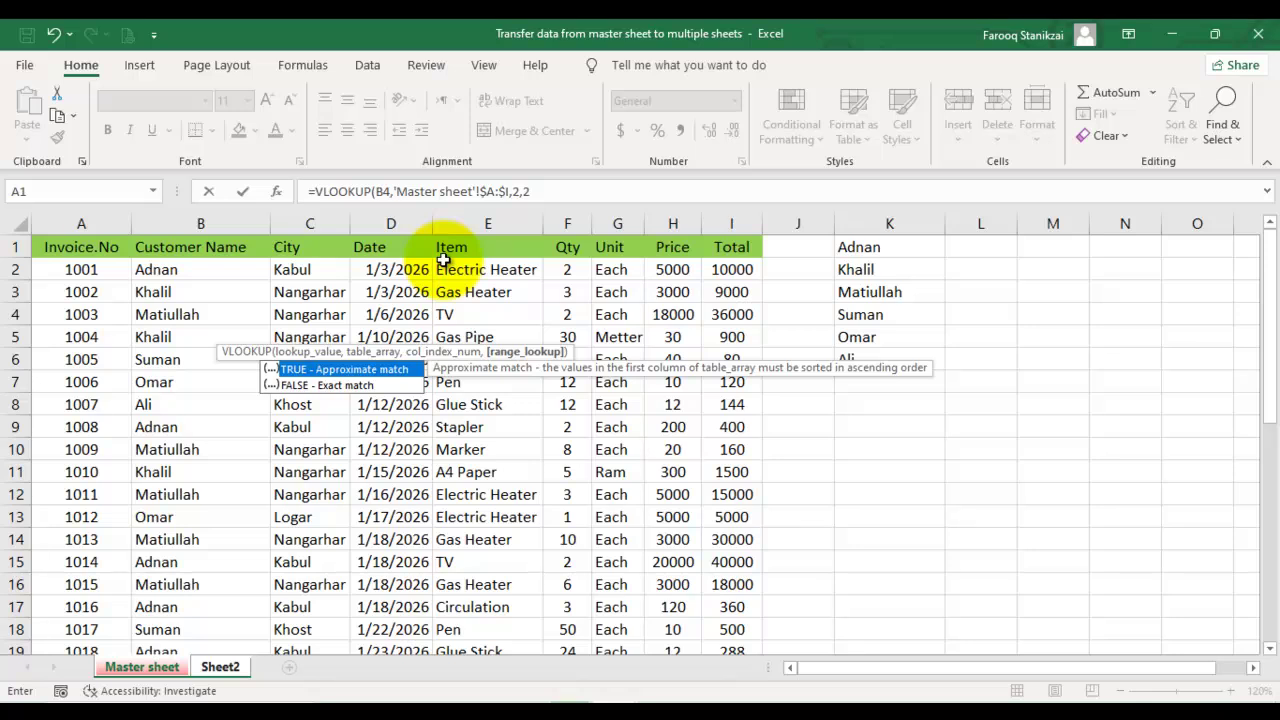
- Finish the C4 lookup with a column-locked lookup value and exact match: =VLOOKUP($B4,'Master sheet'!$A:$I,2,0)
click(386, 193)
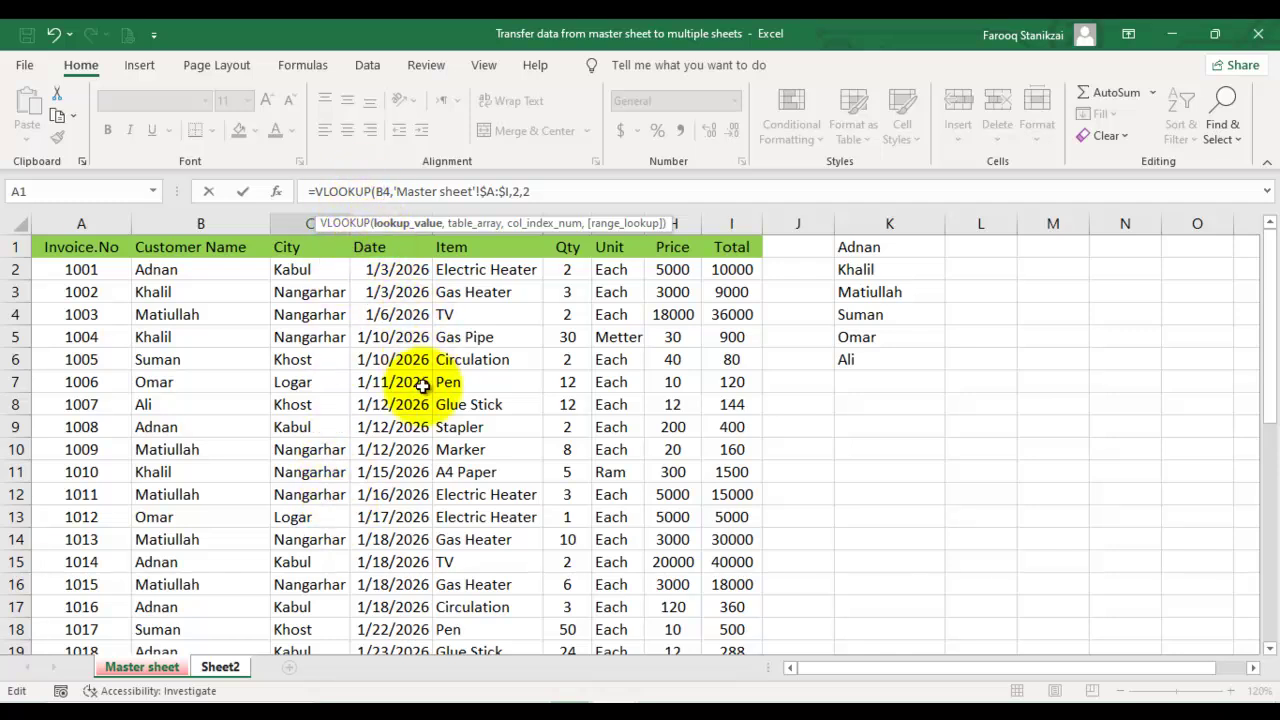
key(F4)
key(F4)
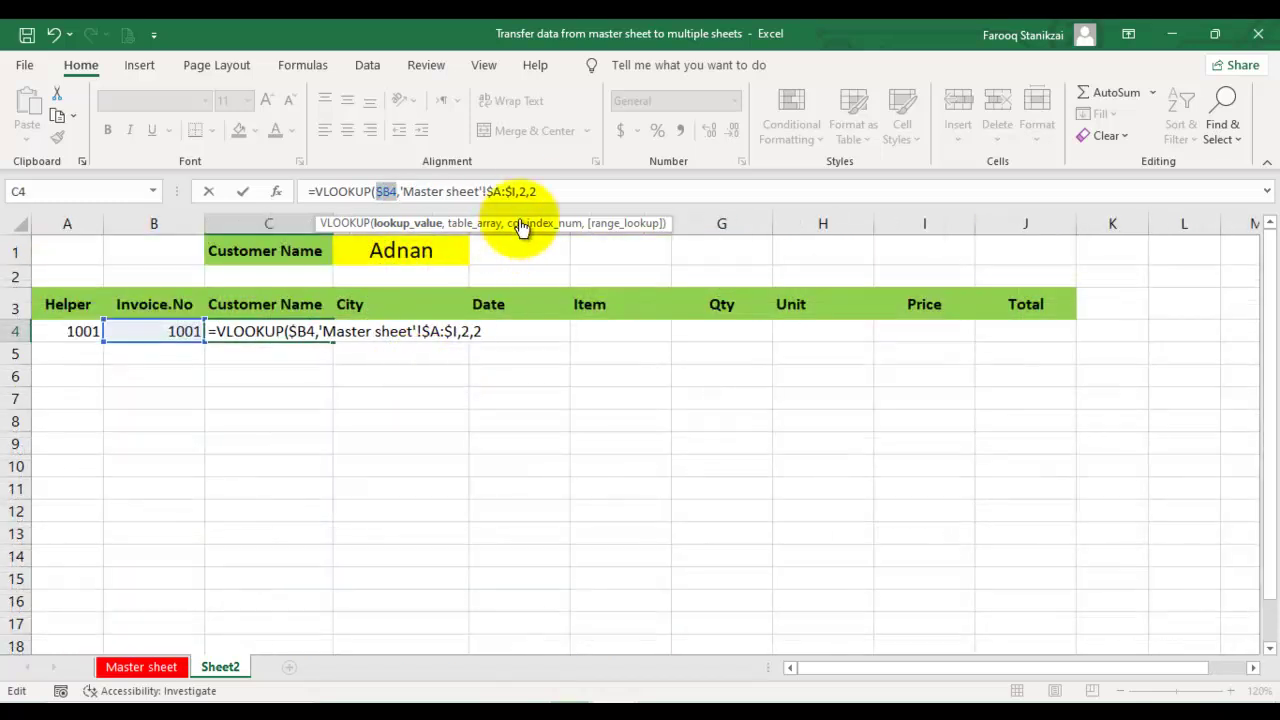
click(540, 191)
key(BackSpace)
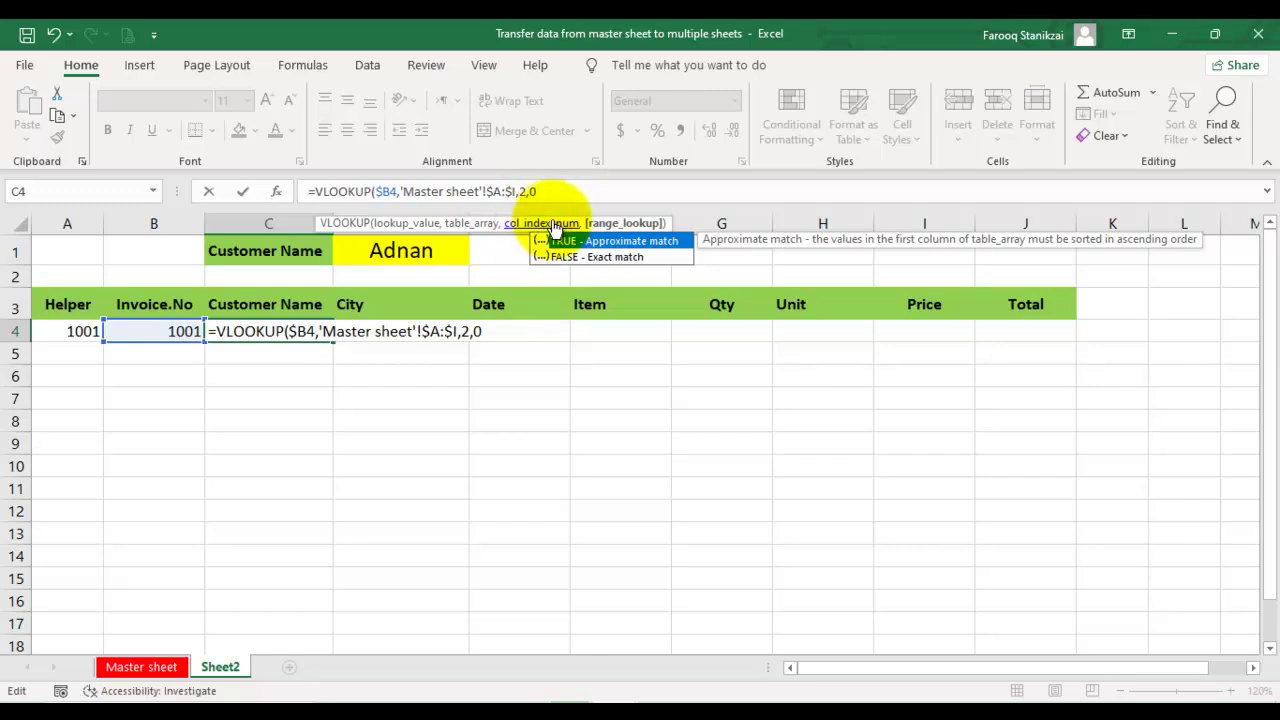
text(0))
key(Return)
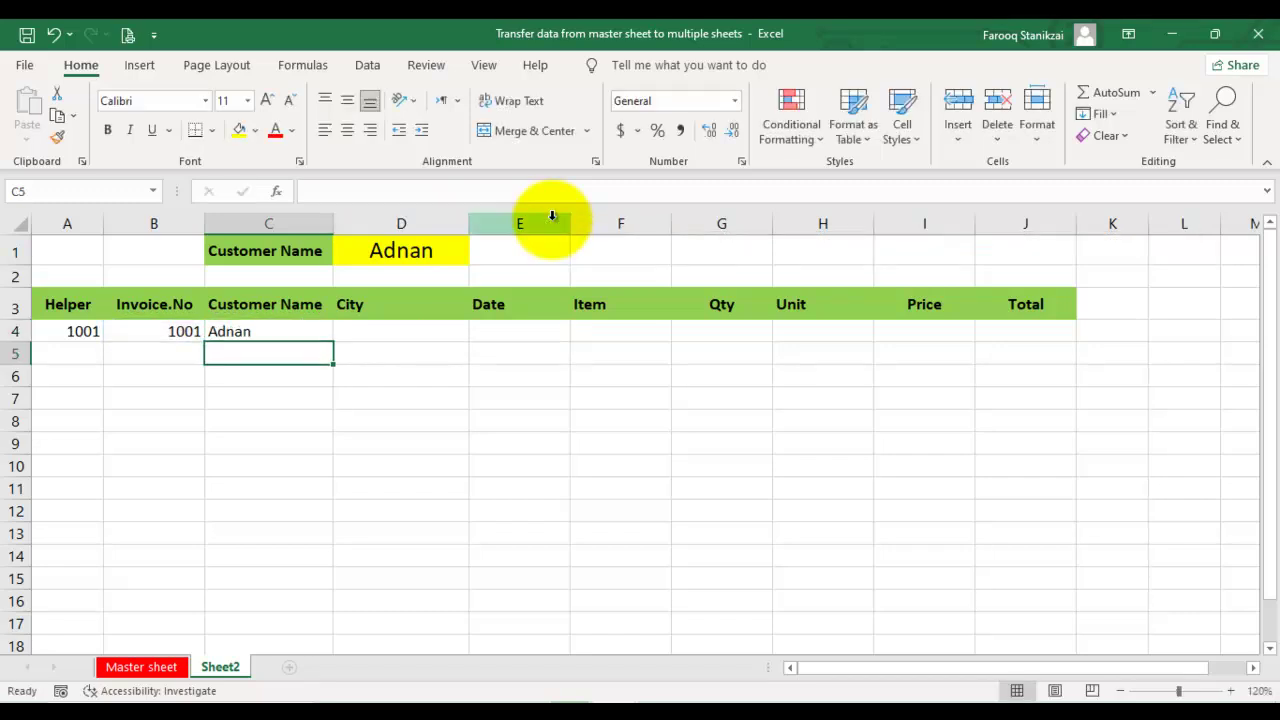
- Copy the C4 formula across to J4 and change the column index in D4 to return the Master sheet's City column
click(307, 331)
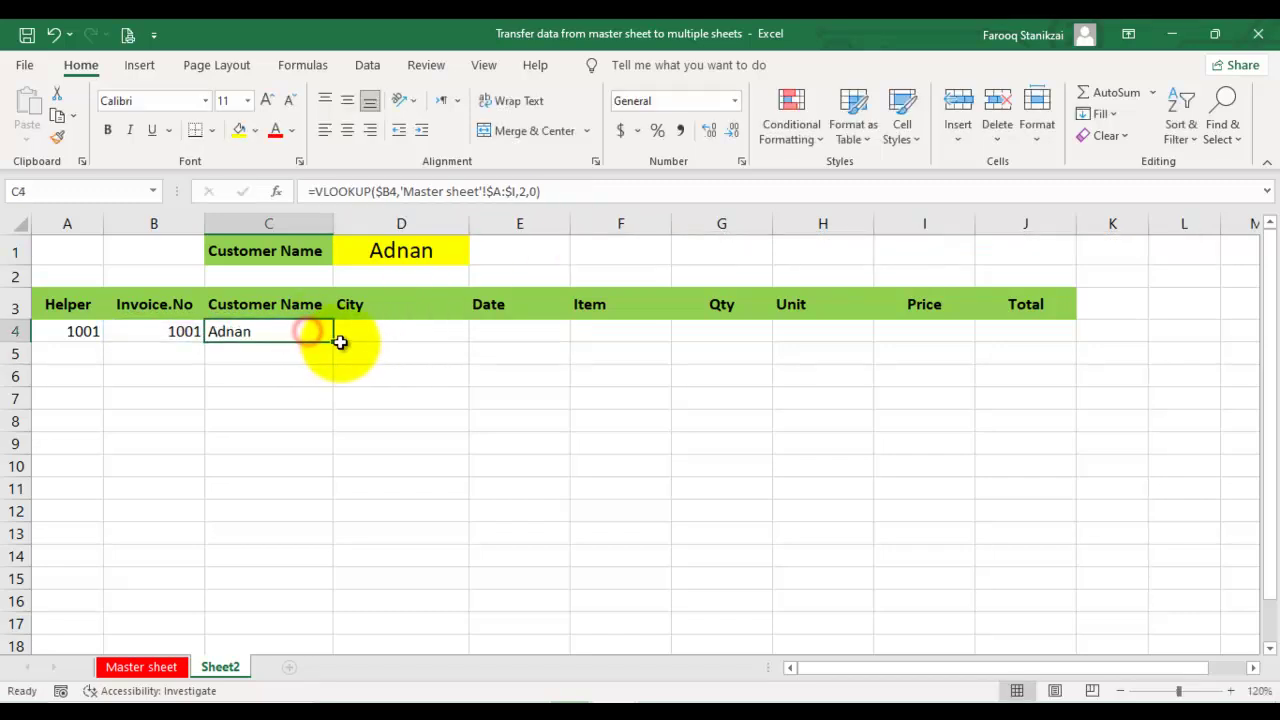
drag(334, 342, 1030, 337)
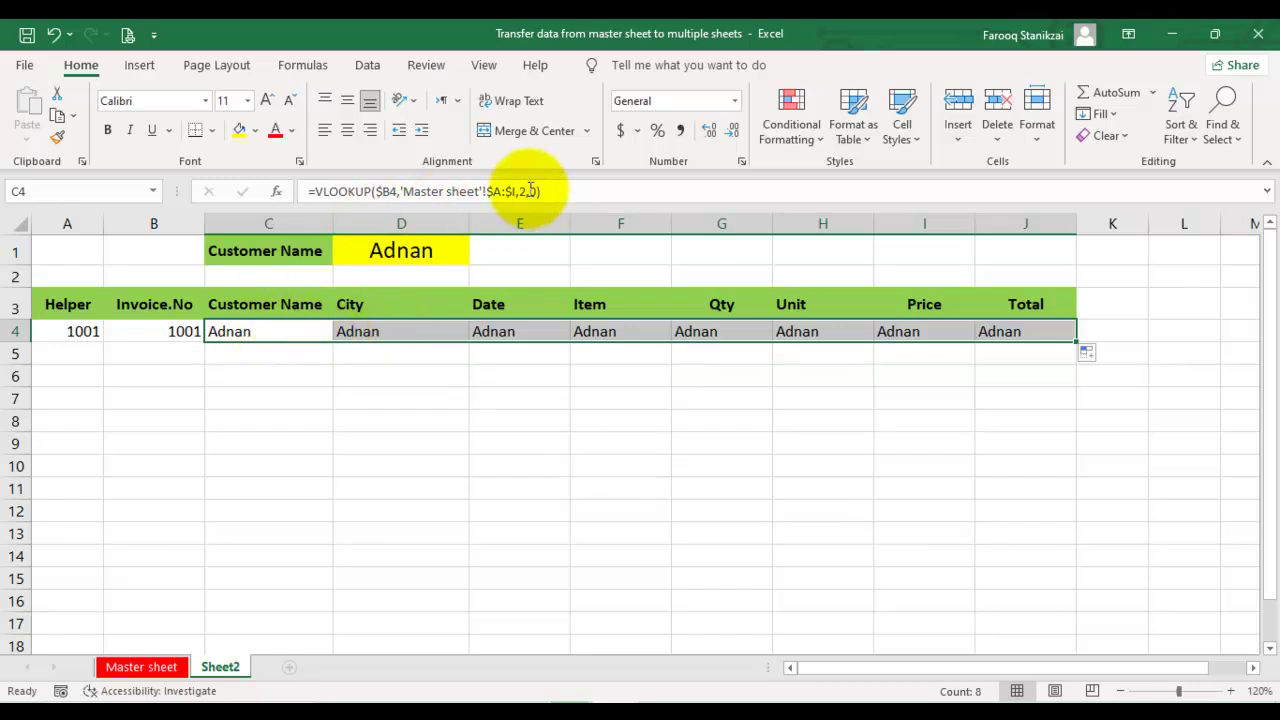
click(382, 330)
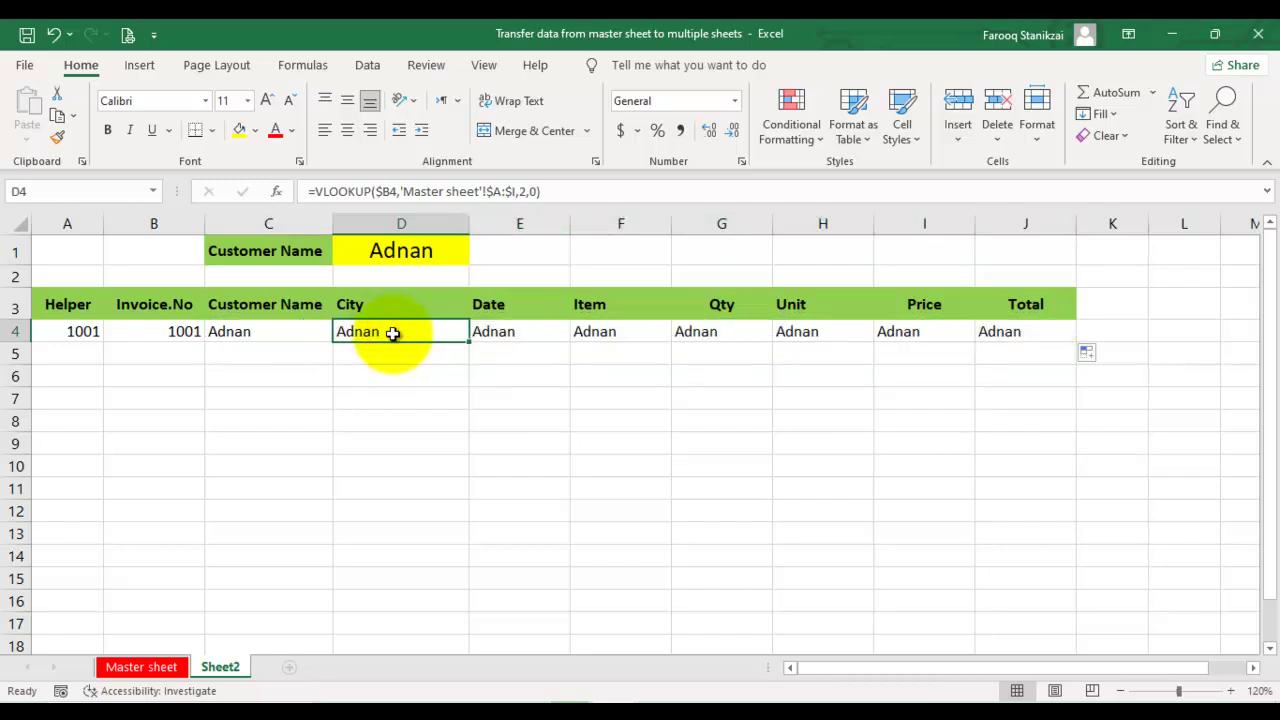
double_click(390, 331)
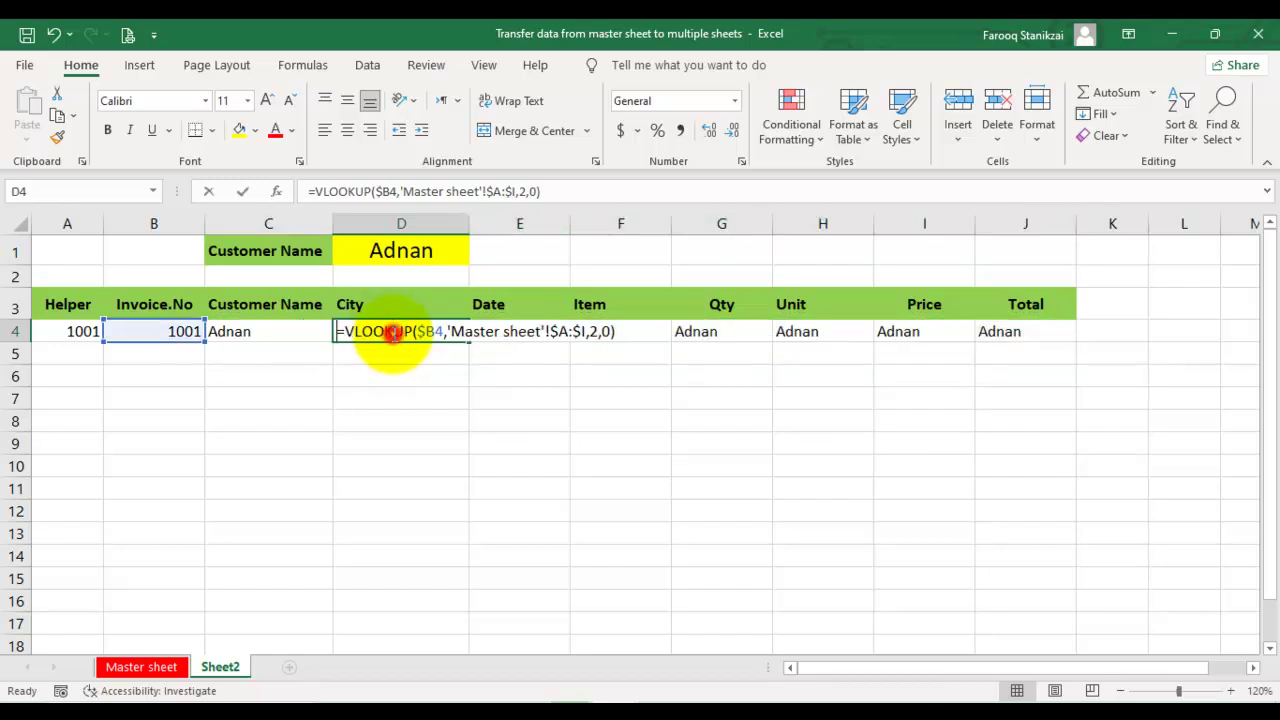
click(592, 332)
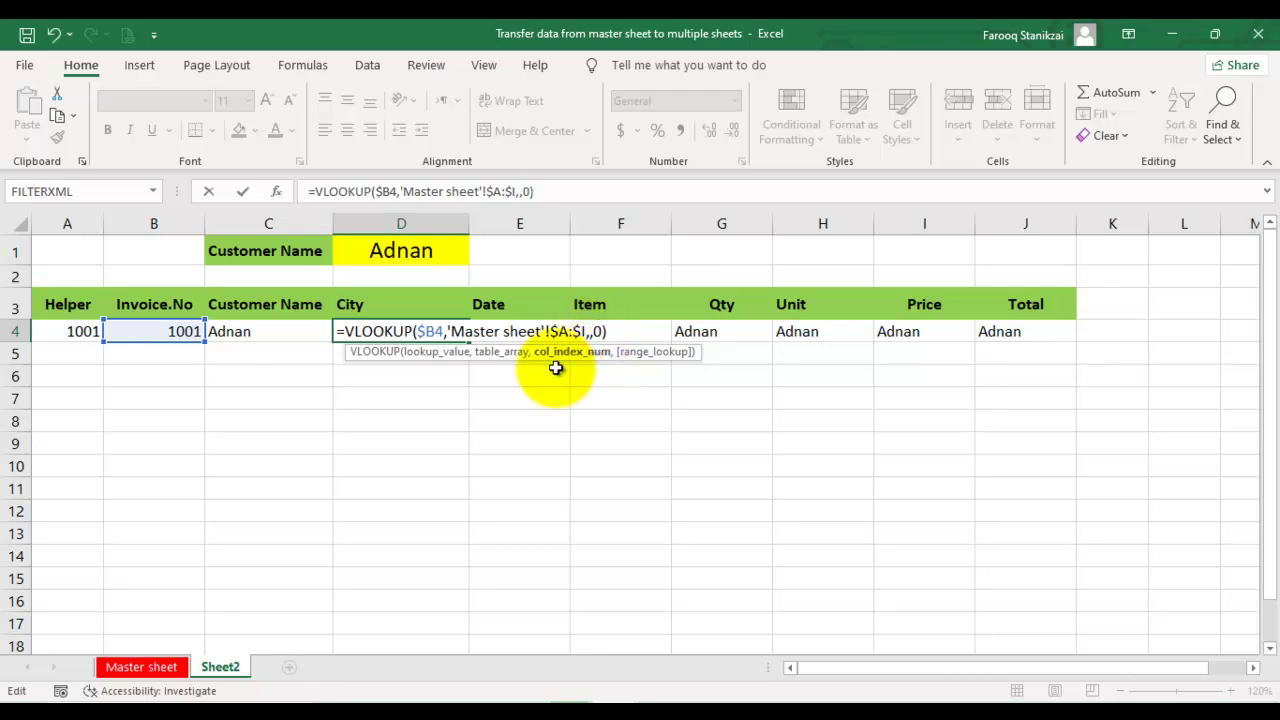
key(Return)
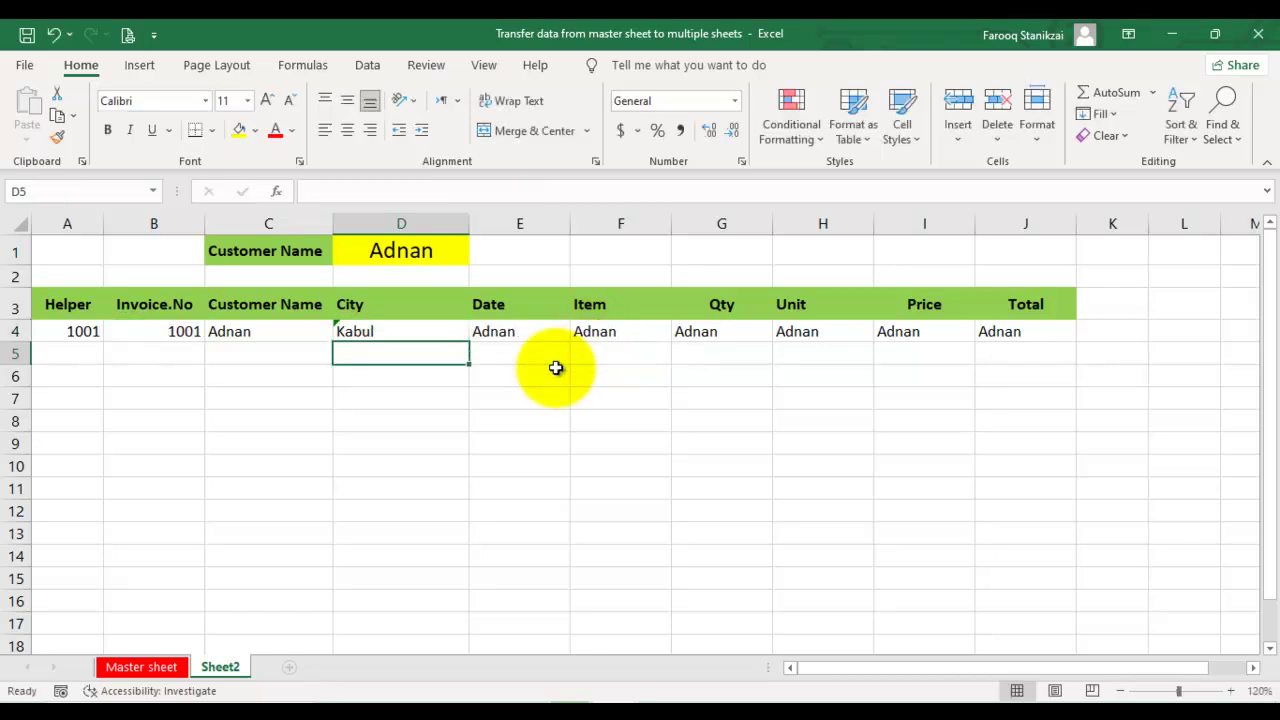
- Set the VLOOKUP column index to 4 in the Date cell E4 and to the Master sheet's Item column in F4
click(500, 331)
double_click(500, 331)
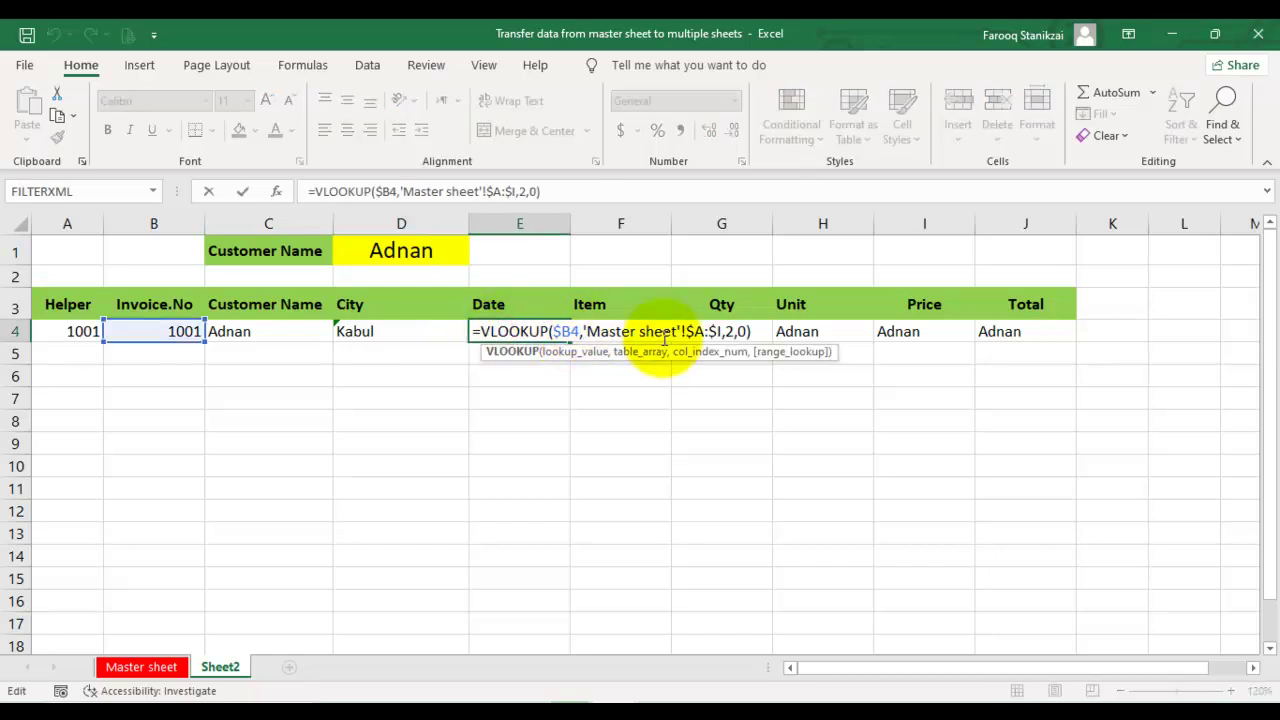
click(729, 331)
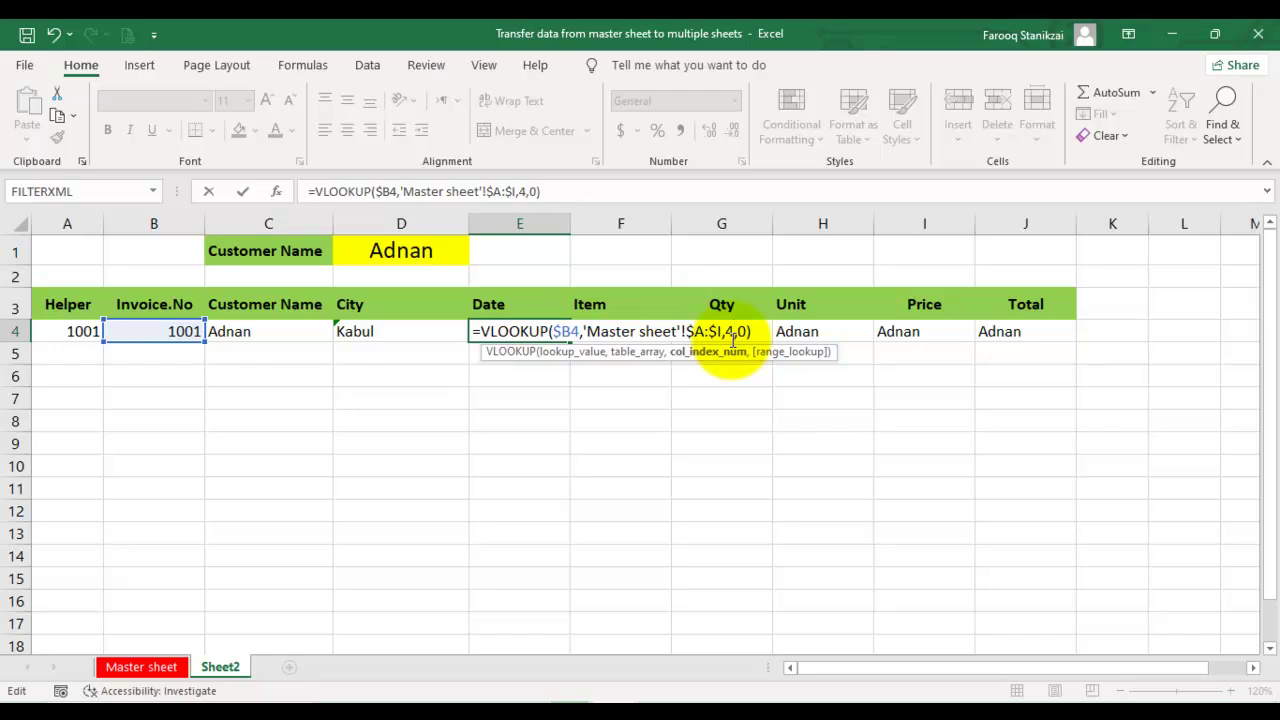
key(Return)
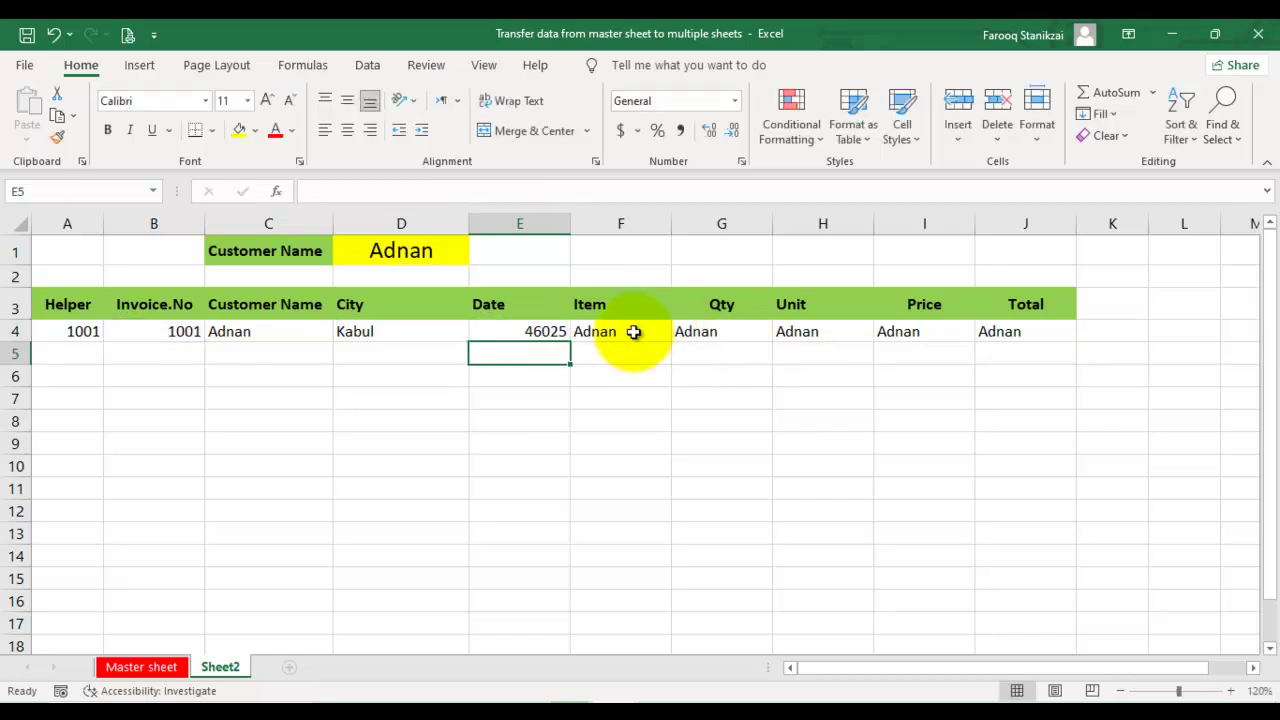
double_click(633, 331)
click(834, 331)
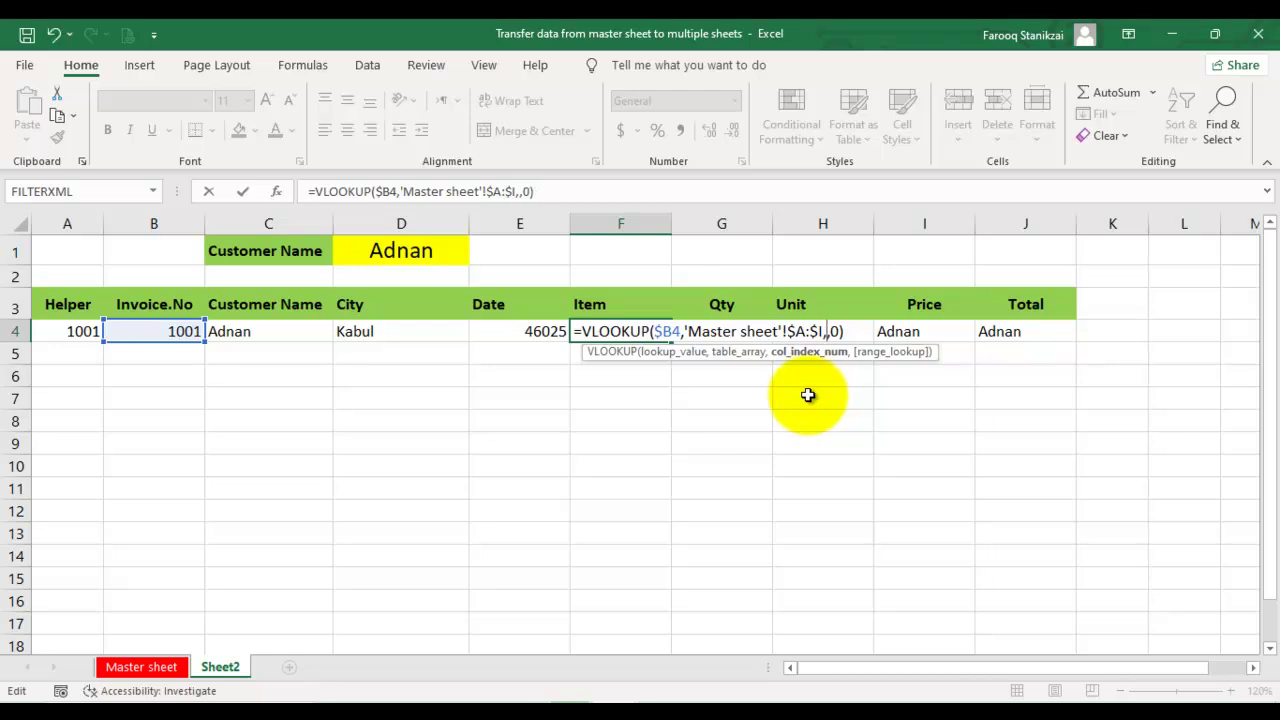
key(Return)
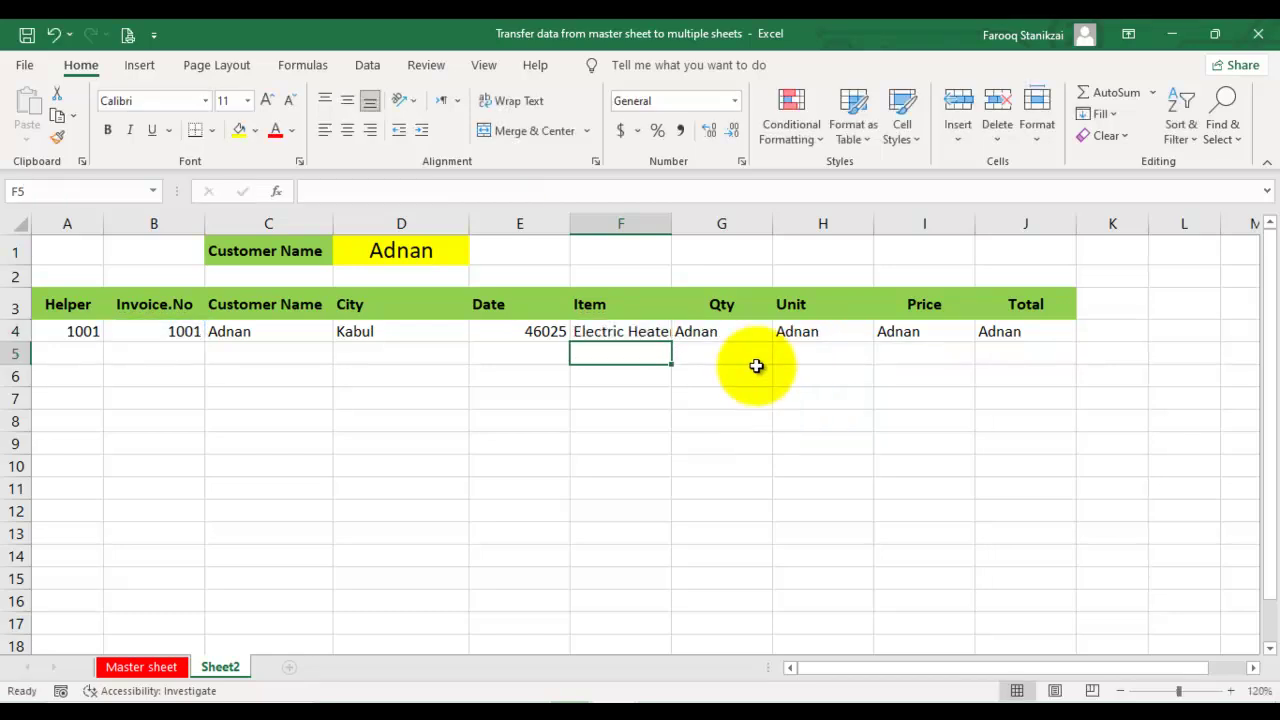
- Set the VLOOKUP column index to 6 in the Qty cell G4 and to 7 in the Unit cell H4
double_click(728, 331)
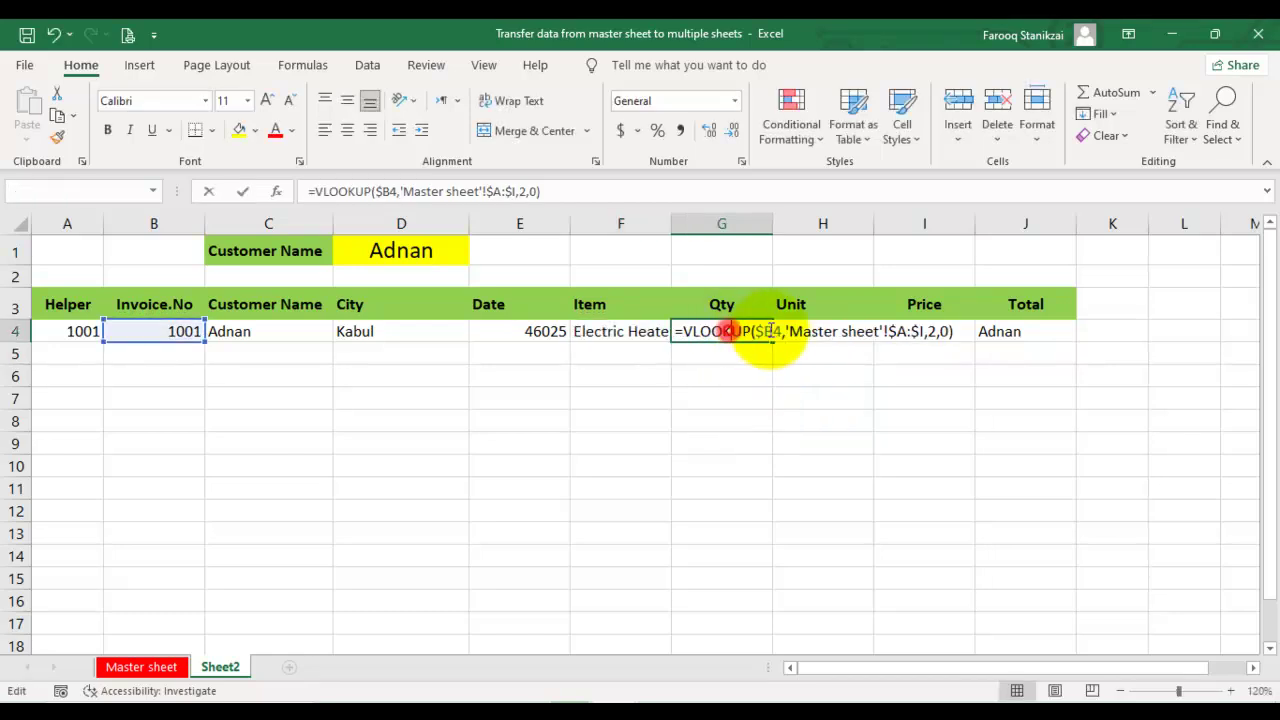
click(937, 334)
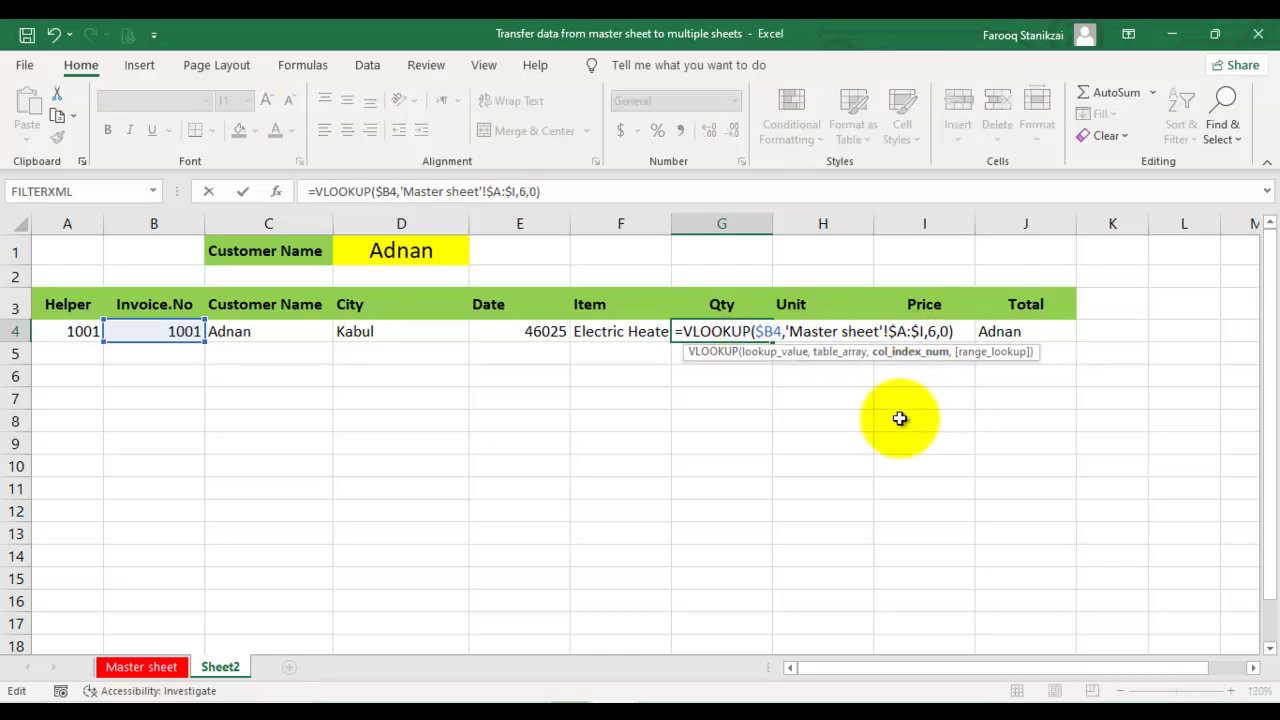
text(6)
key(Return)
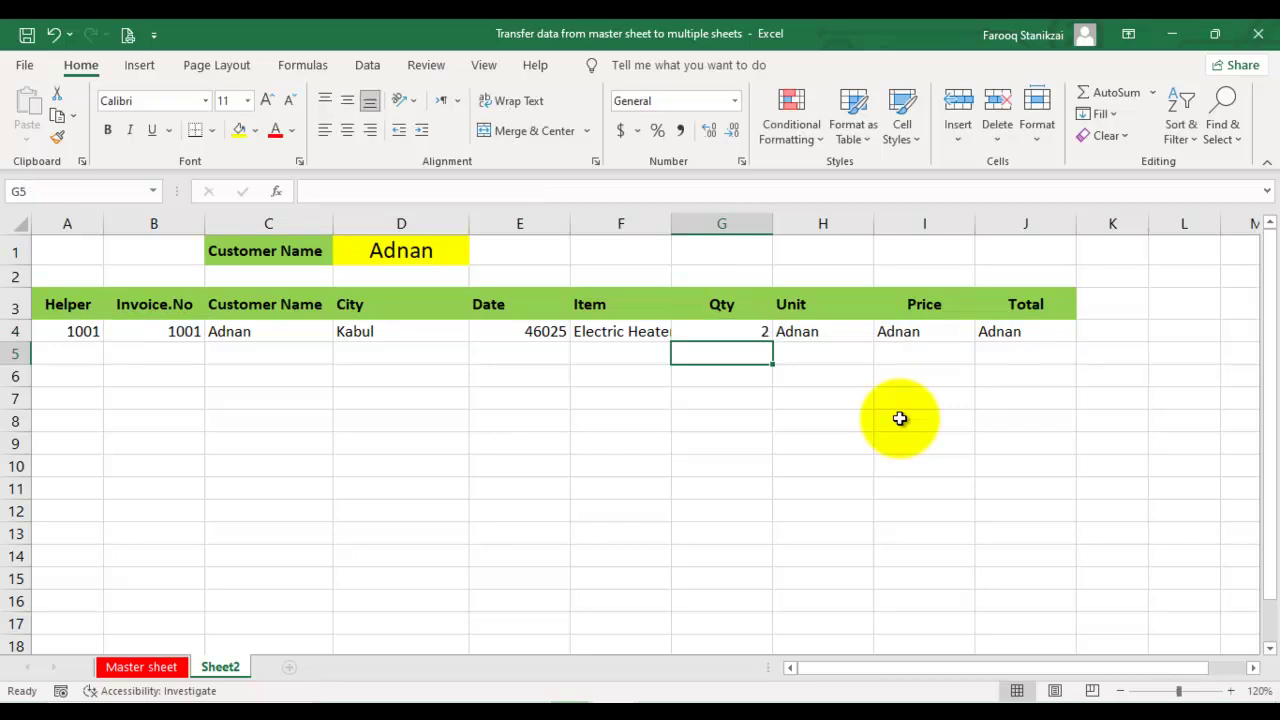
double_click(818, 332)
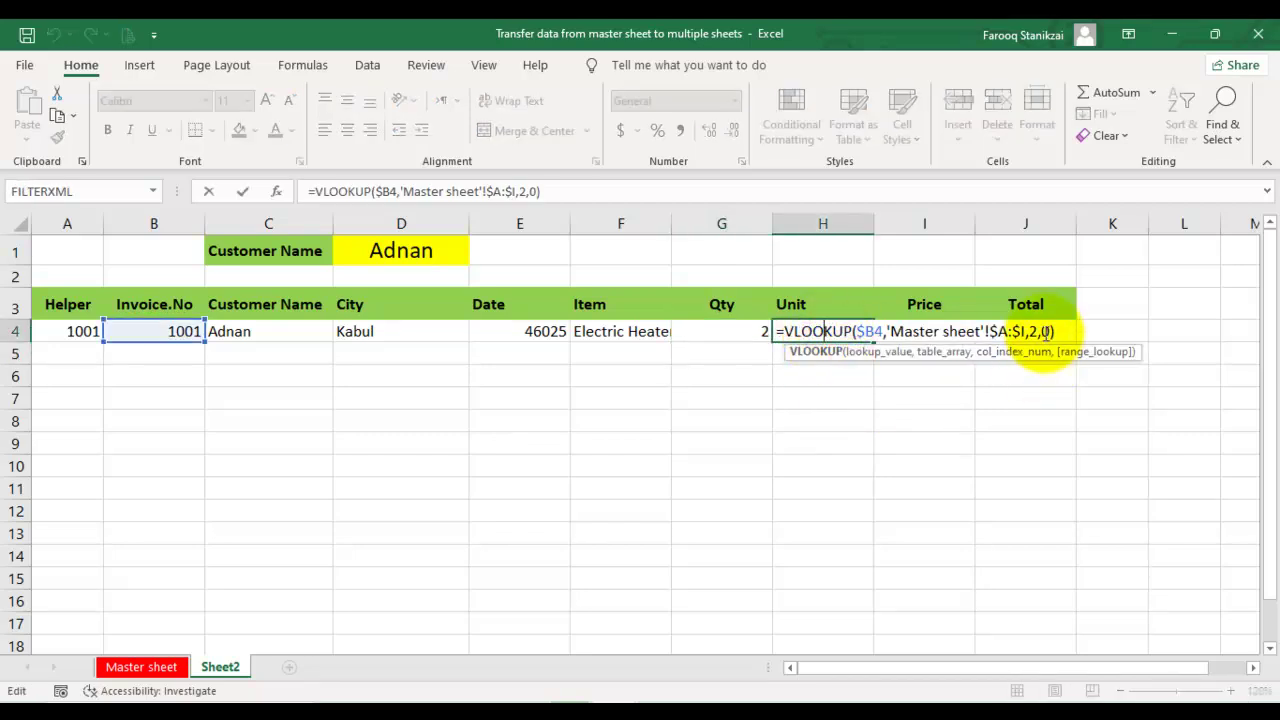
click(1038, 332)
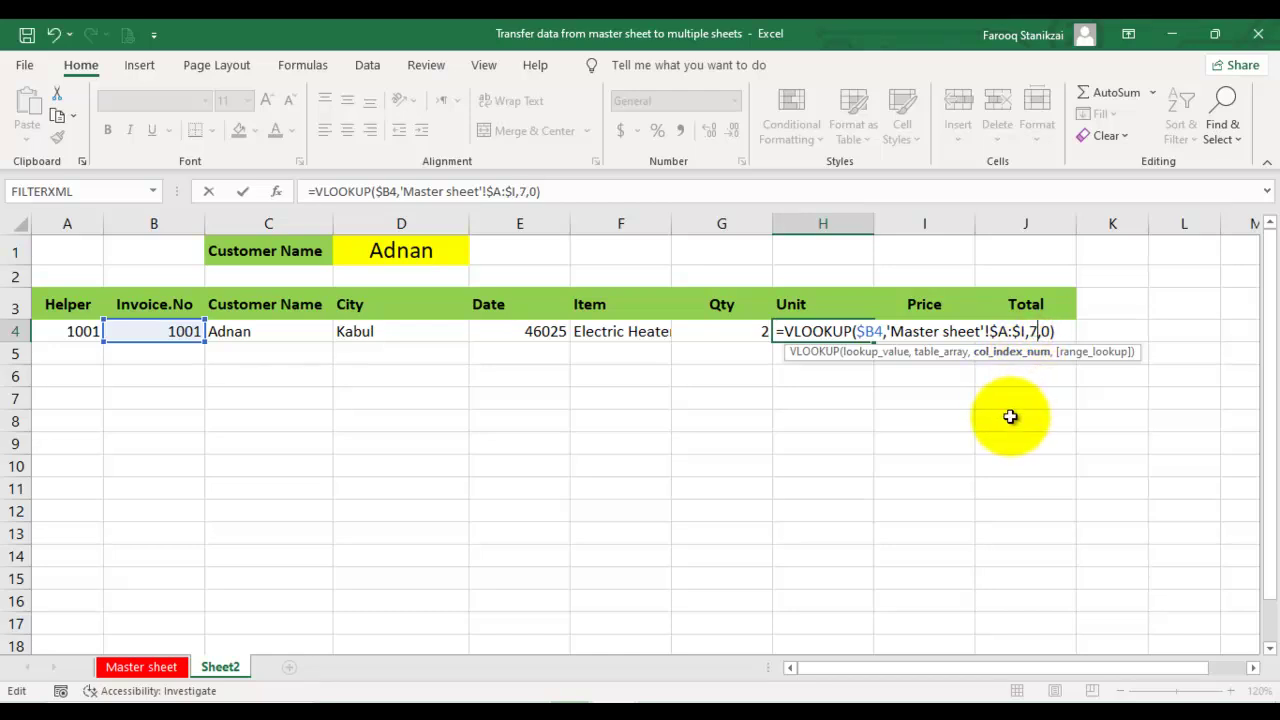
text(7)
key(Return)
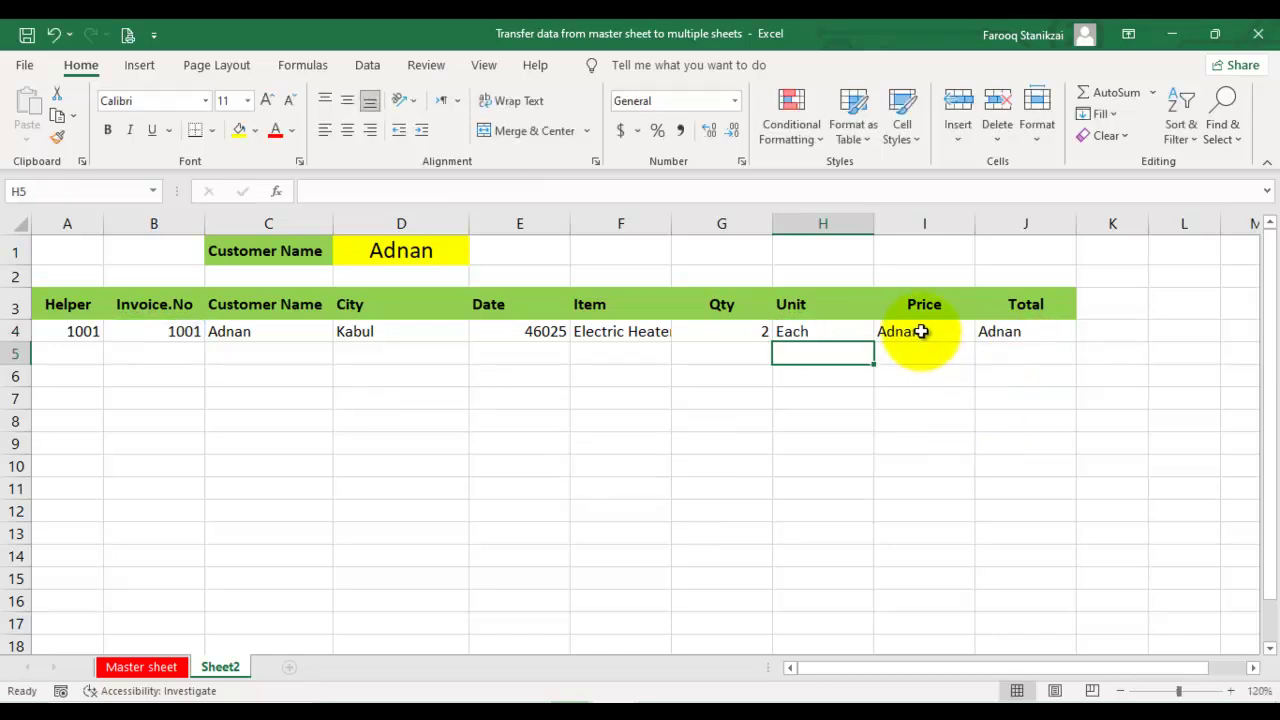
- Set the VLOOKUP column index to 8 in the Price cell I4 and to 9 in the Total cell J4
double_click(921, 332)
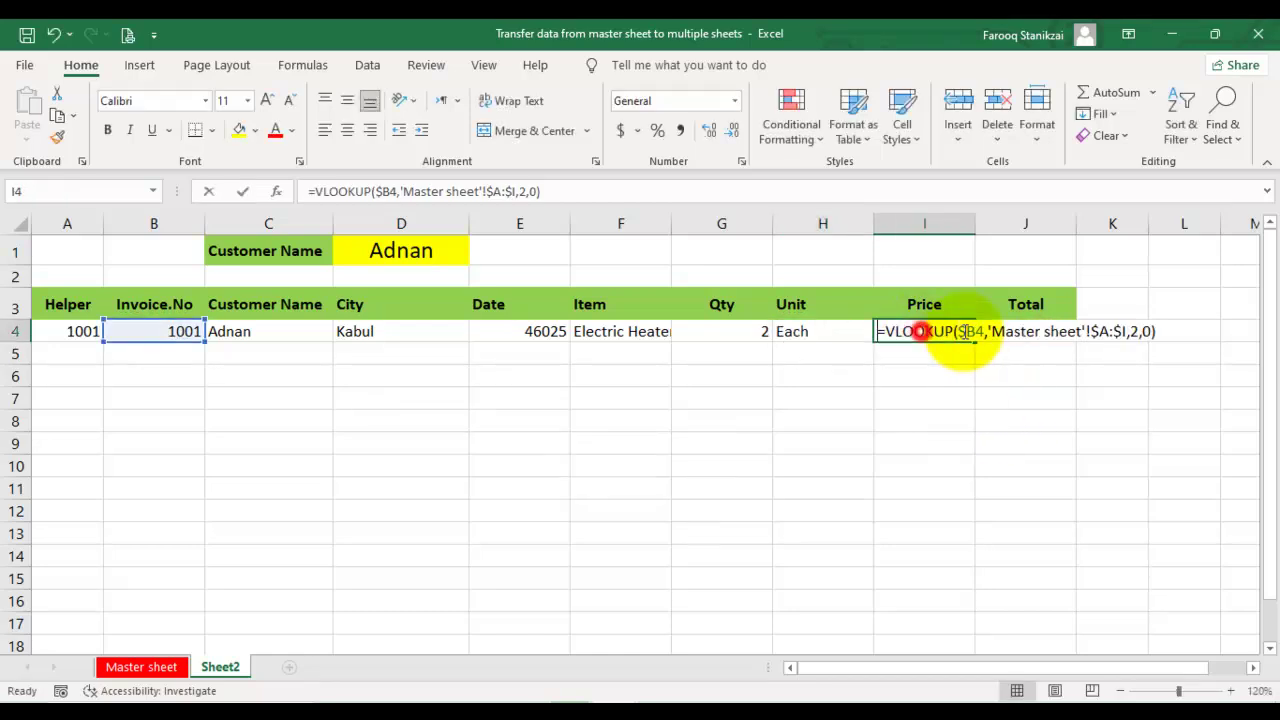
click(1137, 332)
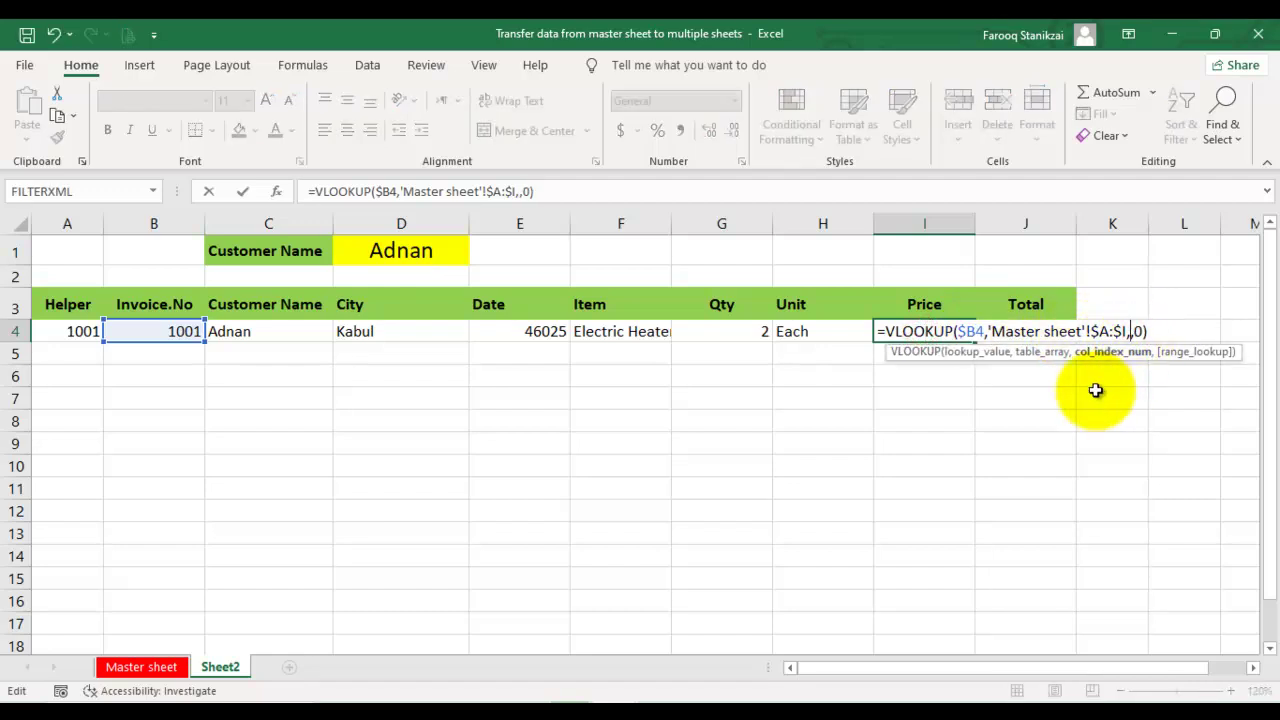
text(8)
key(Return)
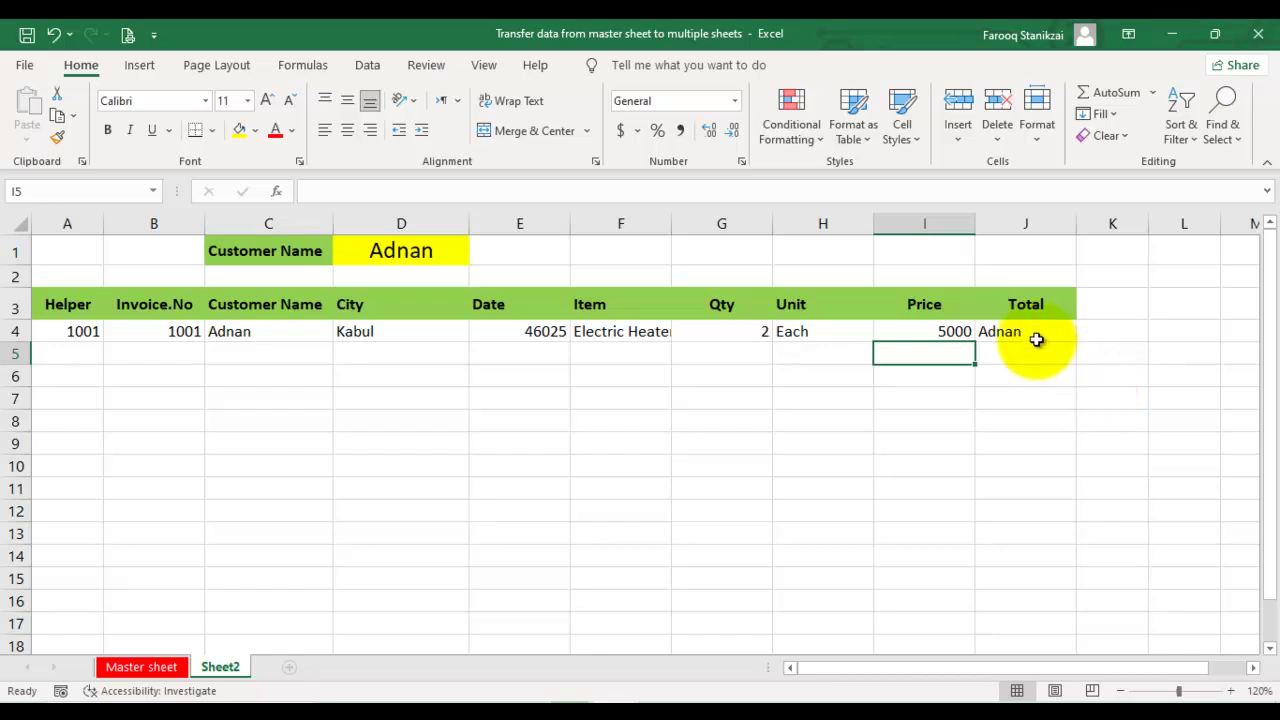
double_click(1037, 332)
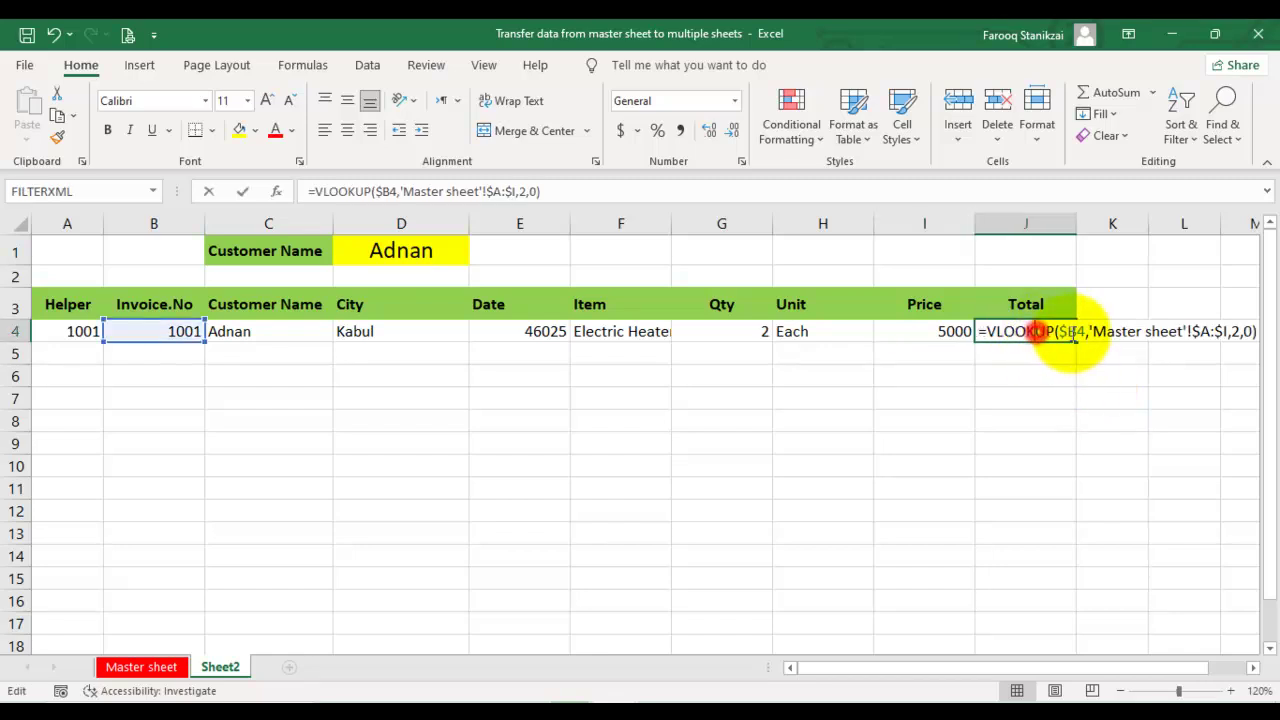
click(1238, 332)
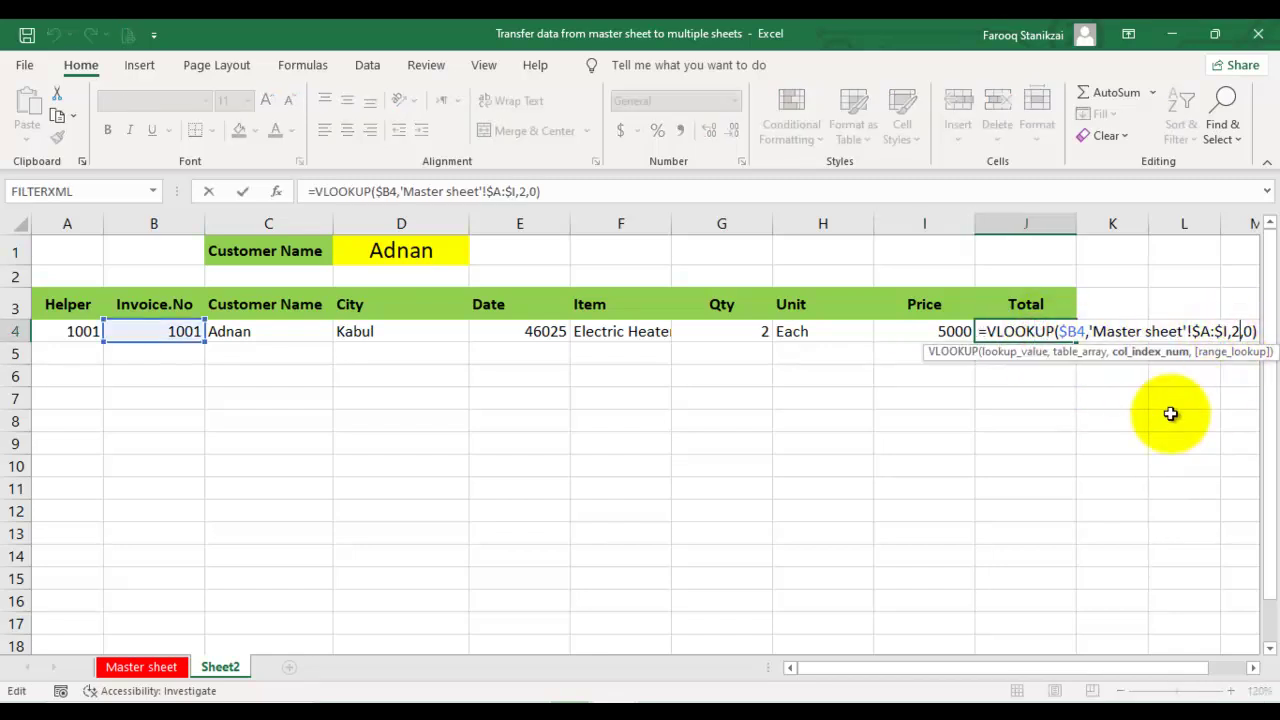
text(9)
key(Return)
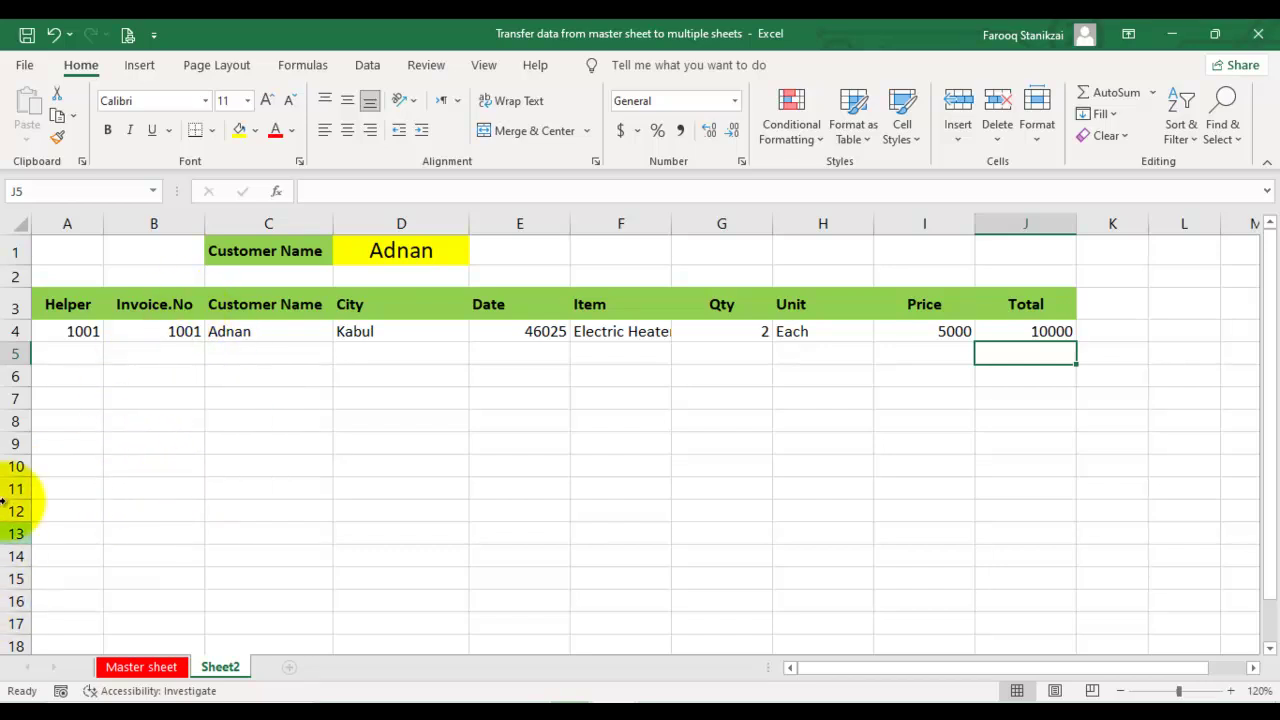
- Fill the formulas of A4:J4 down to row 64 of Sheet2
mouse_move(83, 331)
mouse_down()
mouse_move(1014, 329)
mouse_move(1050, 356)
mouse_move(1078, 356)
mouse_move(1078, 630)
mouse_move(1042, 704)
mouse_move(991, 549)
mouse_move(989, 420)
mouse_move(958, 343)
mouse_move(943, 140)
mouse_move(929, 143)
mouse_move(943, 163)
mouse_move(891, 689)
mouse_move(903, 697)
mouse_move(875, 553)
mouse_up()
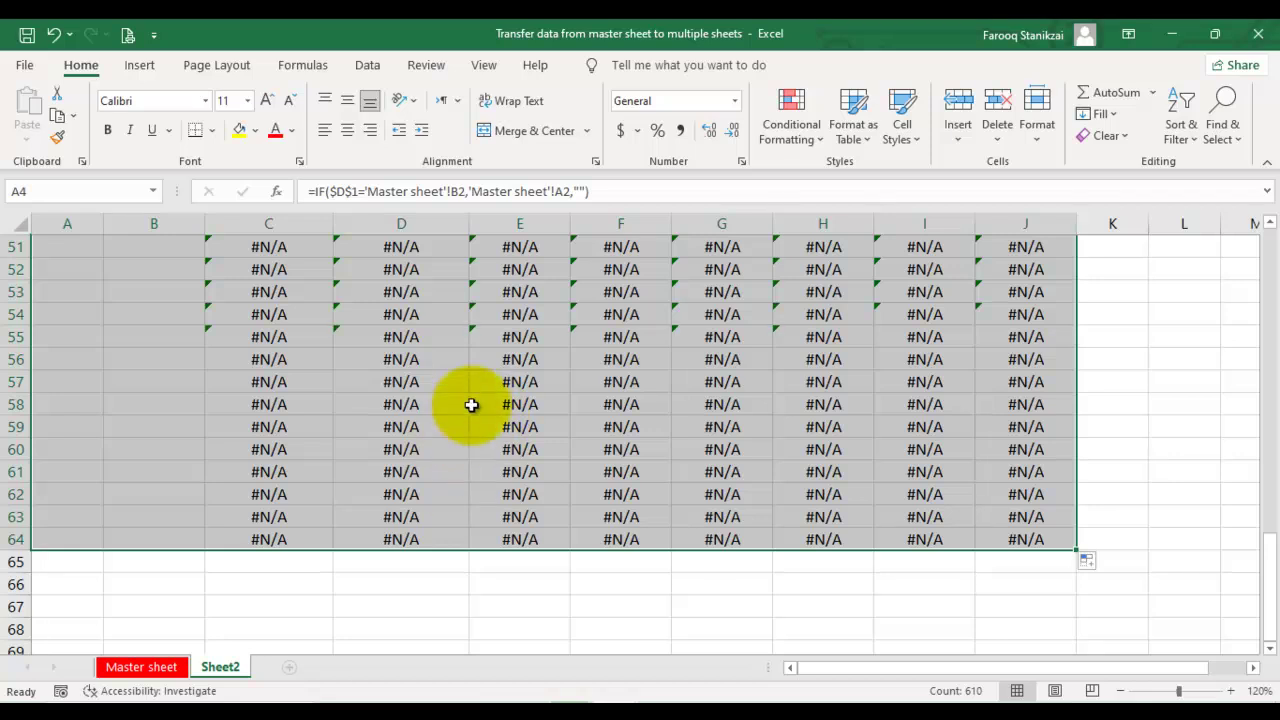
scroll(459, 415, up, 12)
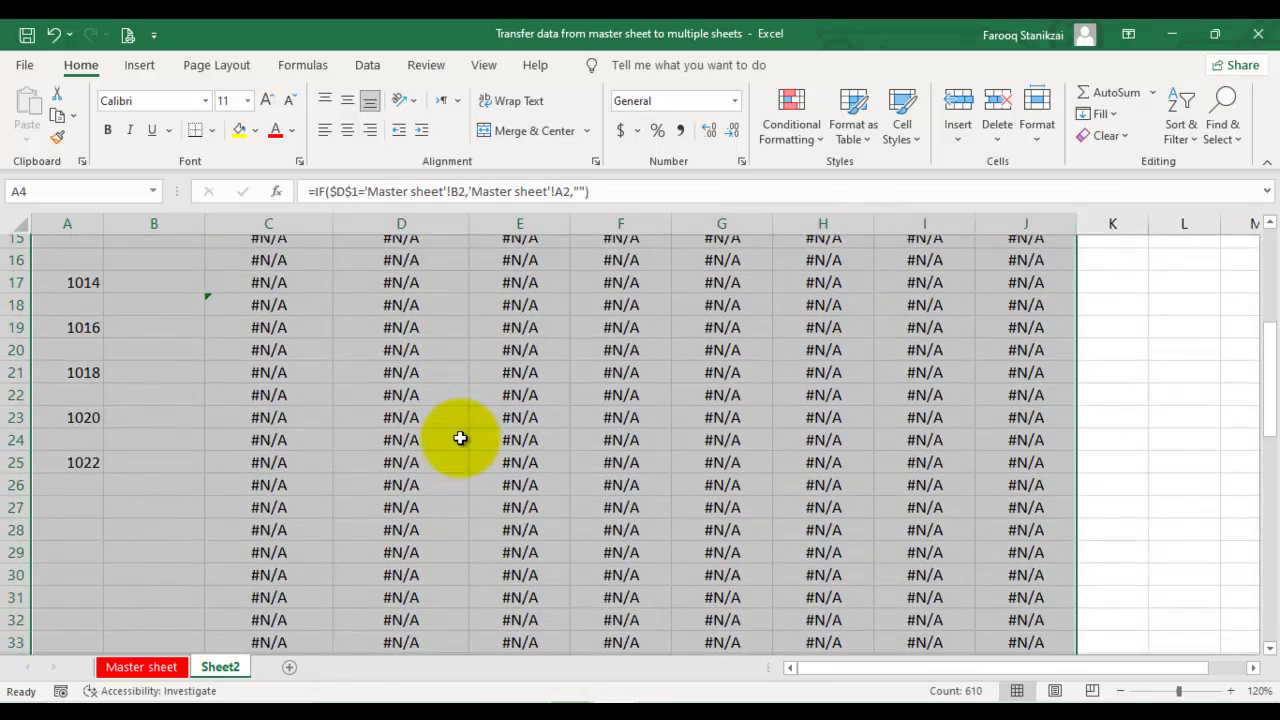
scroll(459, 438, up, 5)
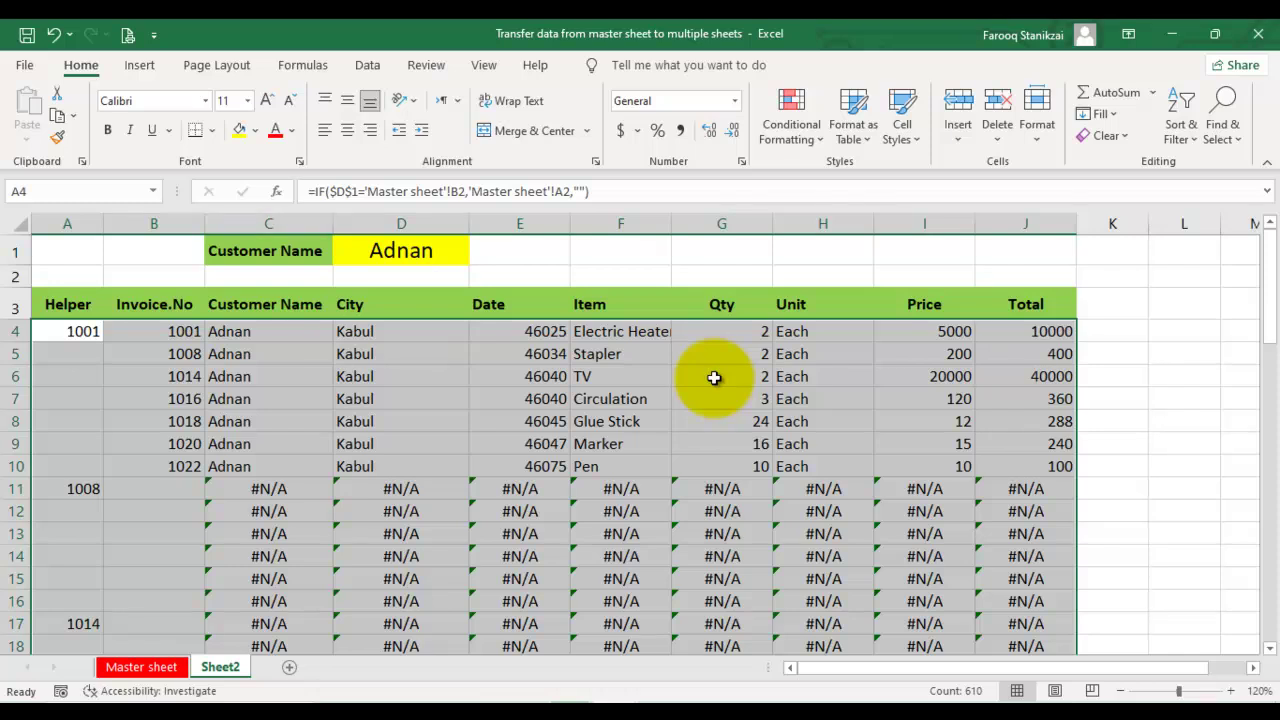
- Wrap the VLOOKUP in the Customer Name cell C4 in IFERROR with "" as the value if error
key(Right)
key(Right)
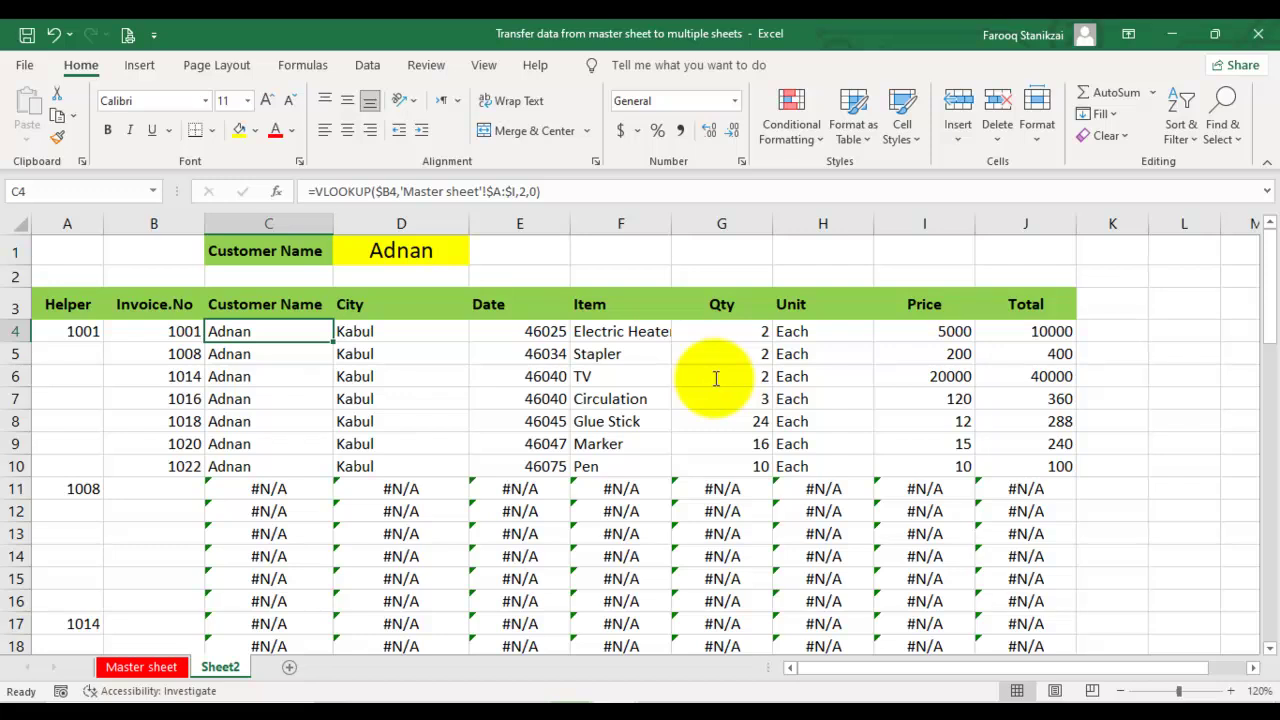
key(F2)
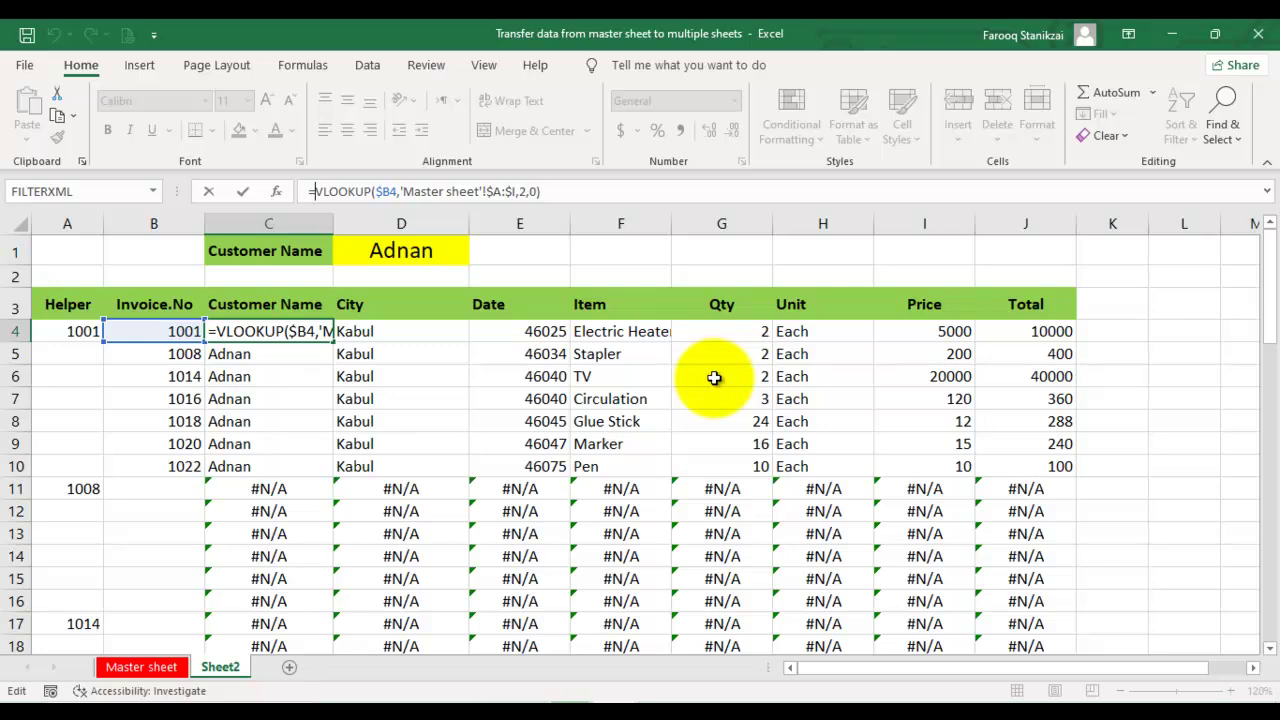
text(if)
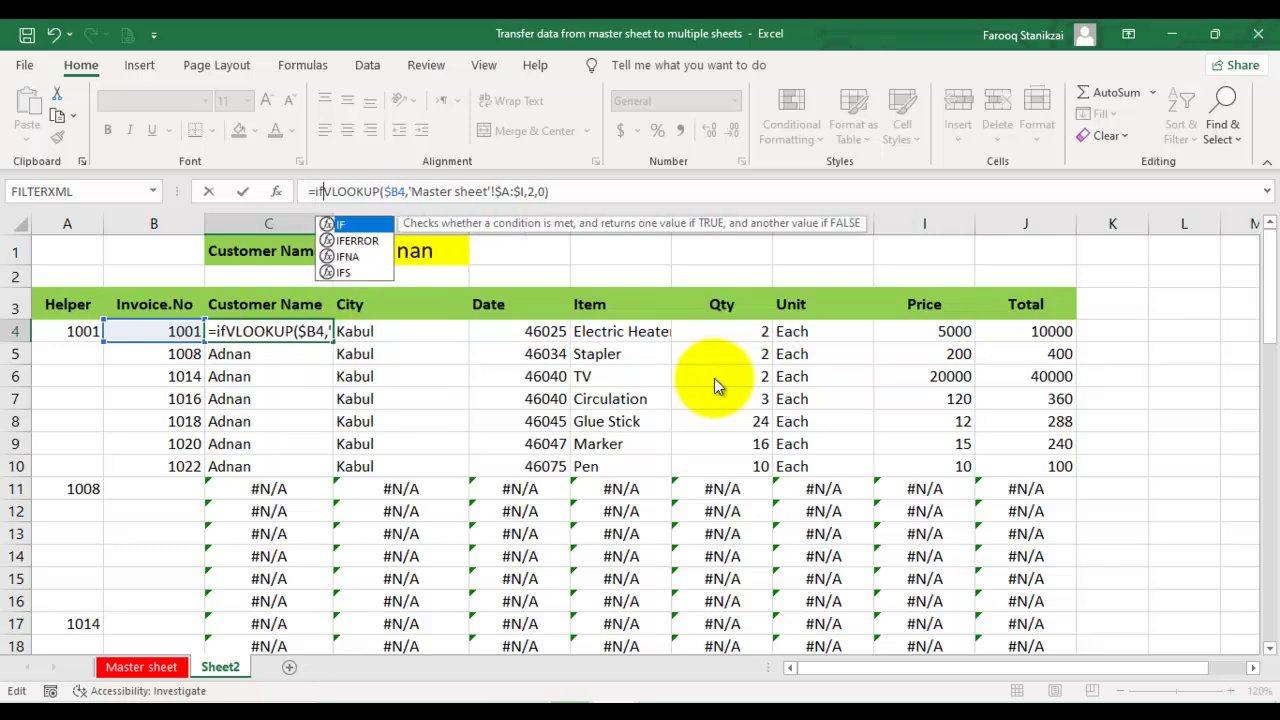
key(Down)
key(Tab)
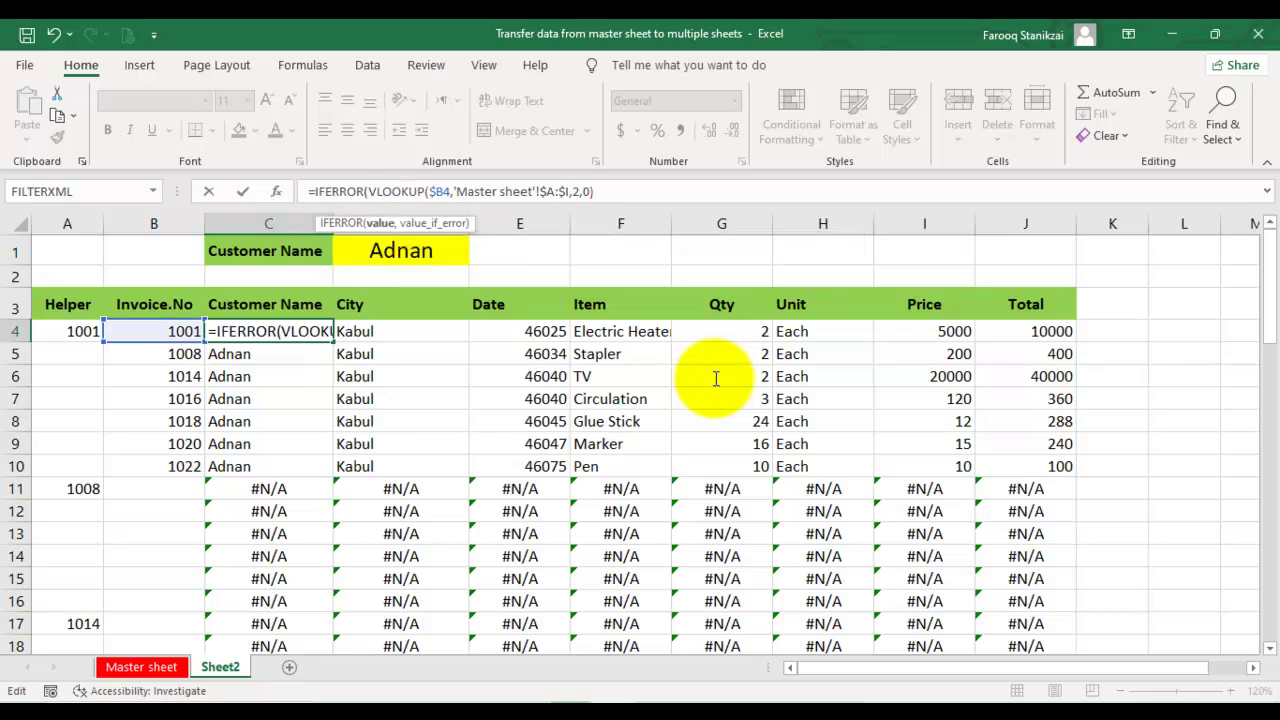
key(End)
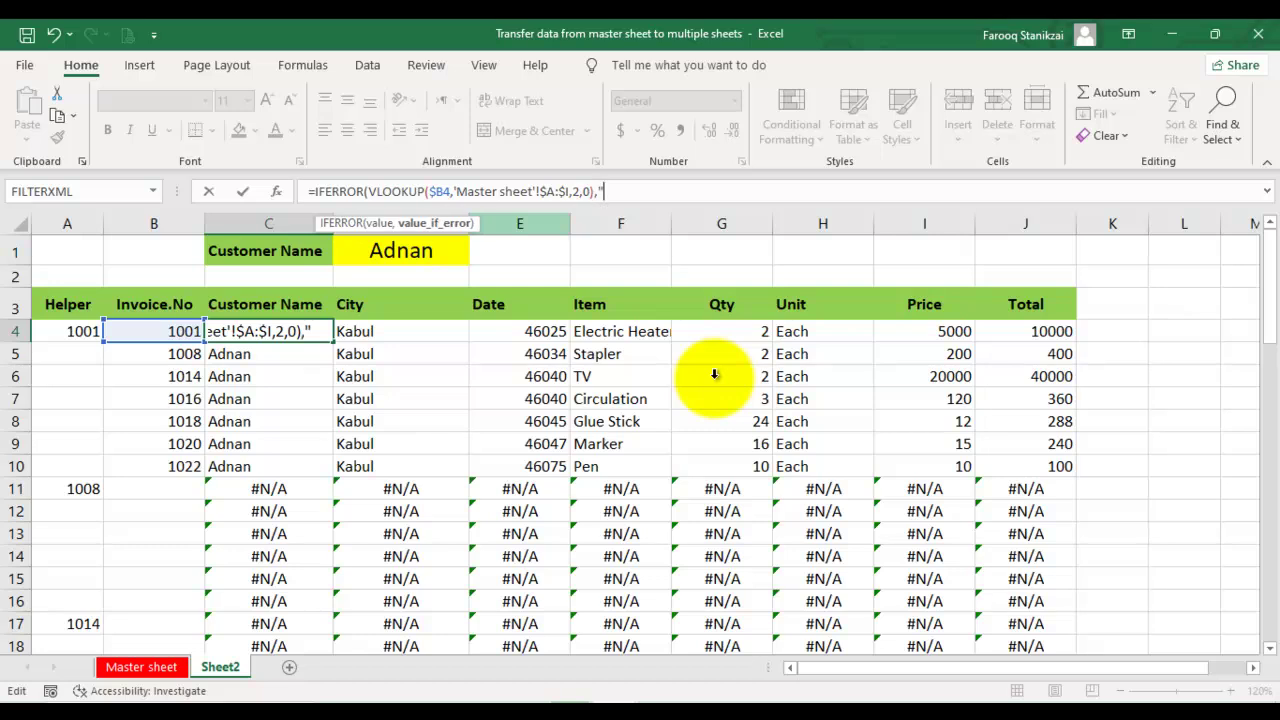
text(,""))
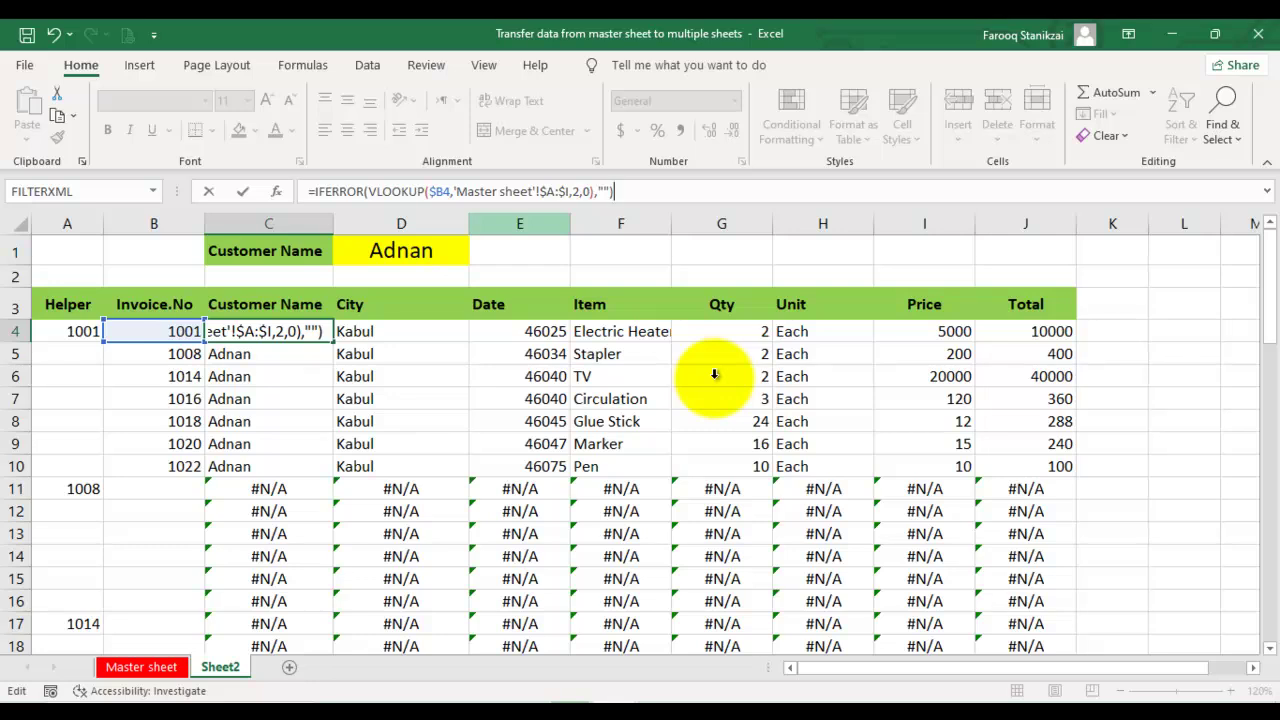
key(Return)
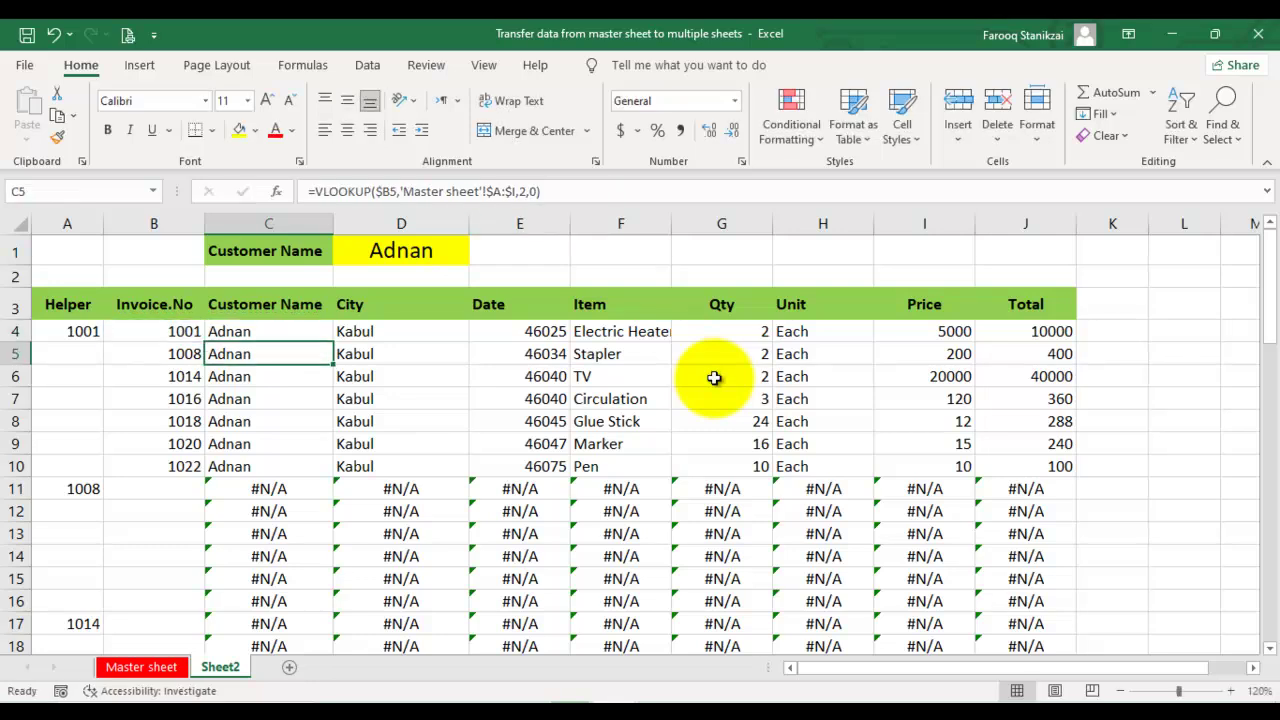
- Fill the IFERROR formula from C4 across to the Total cell J4
key(Up)
key(shift+Right)
key(shift+Right)
key(shift+Right)
key(shift+Right)
key(shift+Right)
key(shift+Right)
key(shift+Right)
key(ctrl+r)
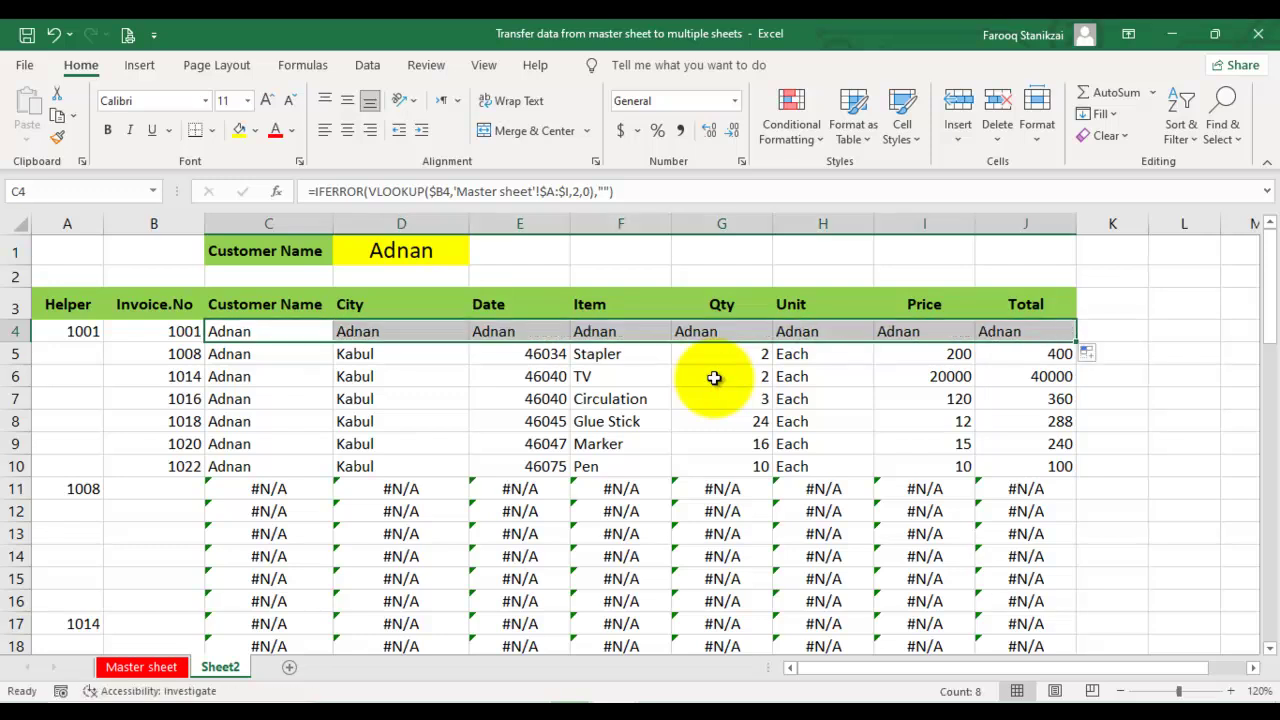
- Set the VLOOKUP column index in the City cell D4 to the Master sheet's City column
key(Right)
key(F2)
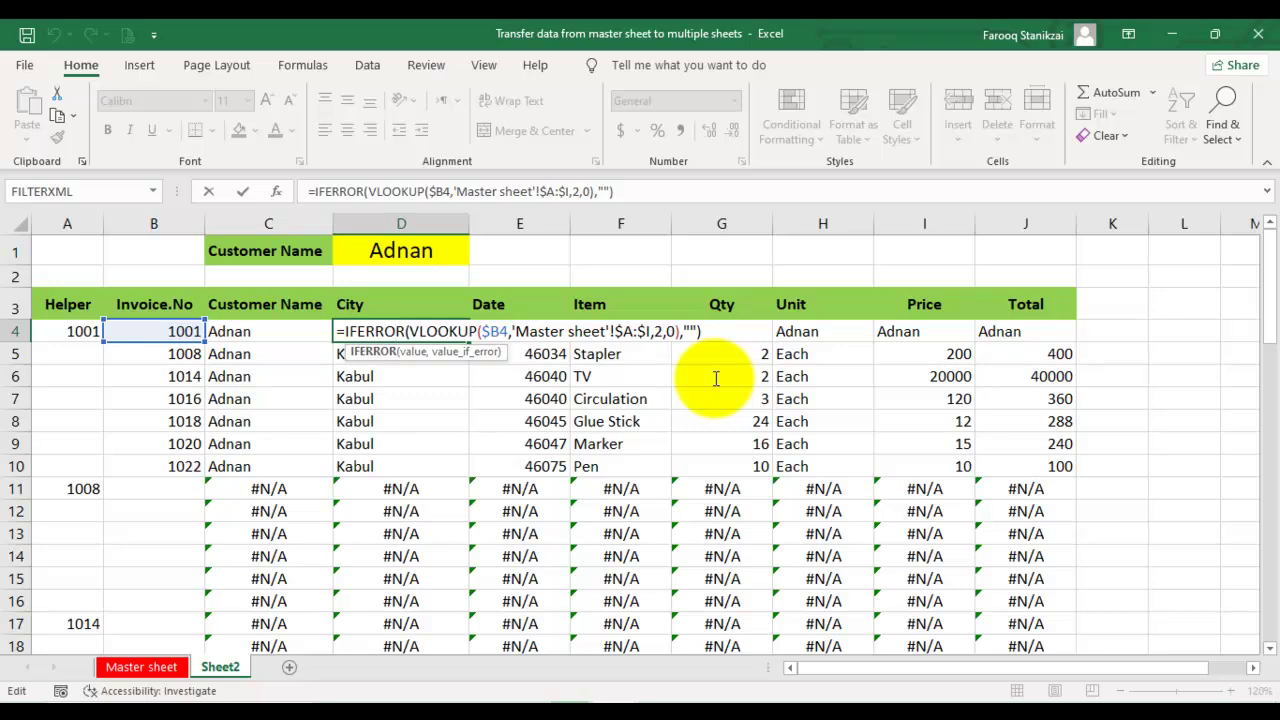
key(Left)
key(Left)
key(Left)
key(Left)
key(Left)
key(Left)
key(Left)
key(Left)
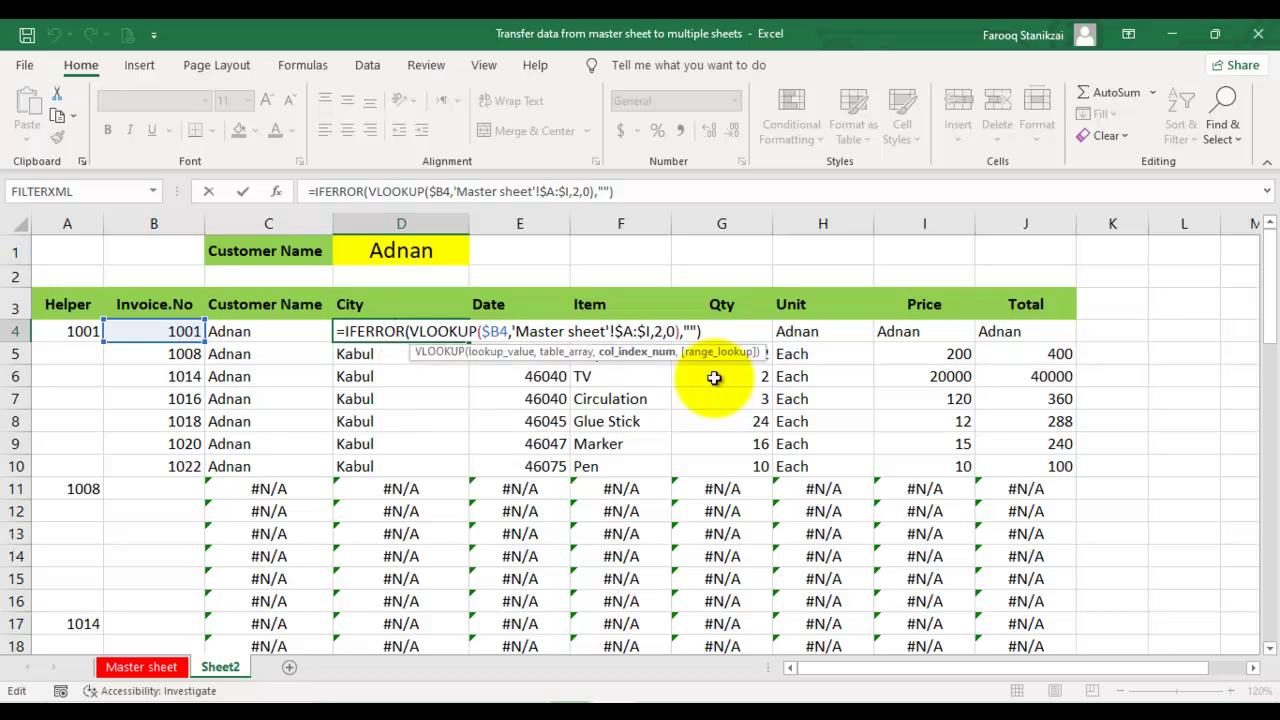
key(BackSpace)
key(Return)
- Set the VLOOKUP column index to 4 within the IFERROR formula of the Date cell E4
key(Up)
key(Right)
key(F2)
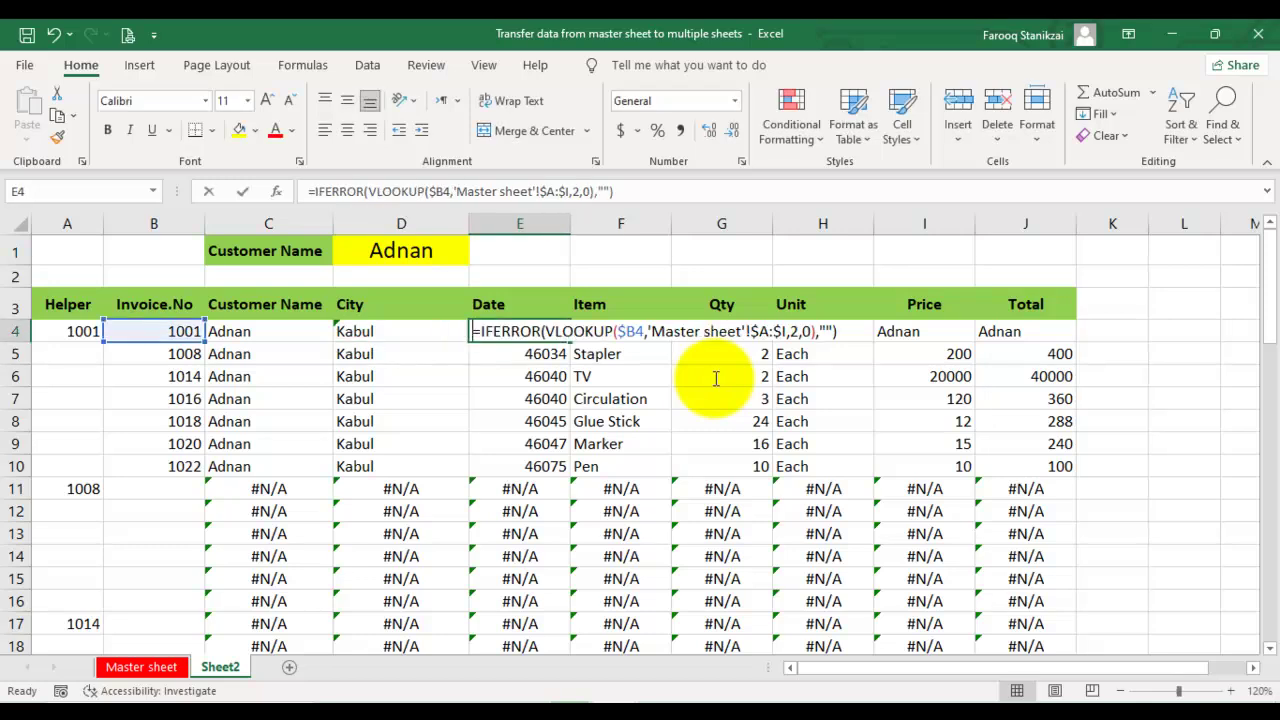
key(Left)
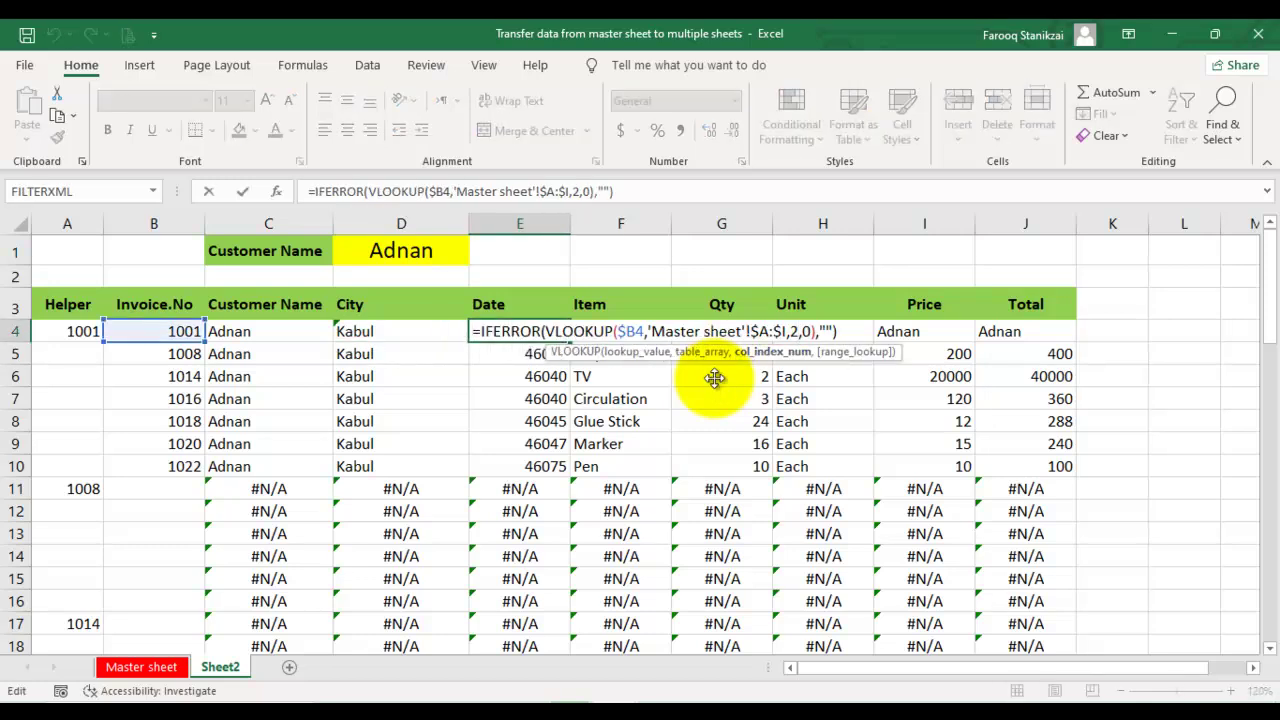
key(BackSpace)
text(4)
key(Return)
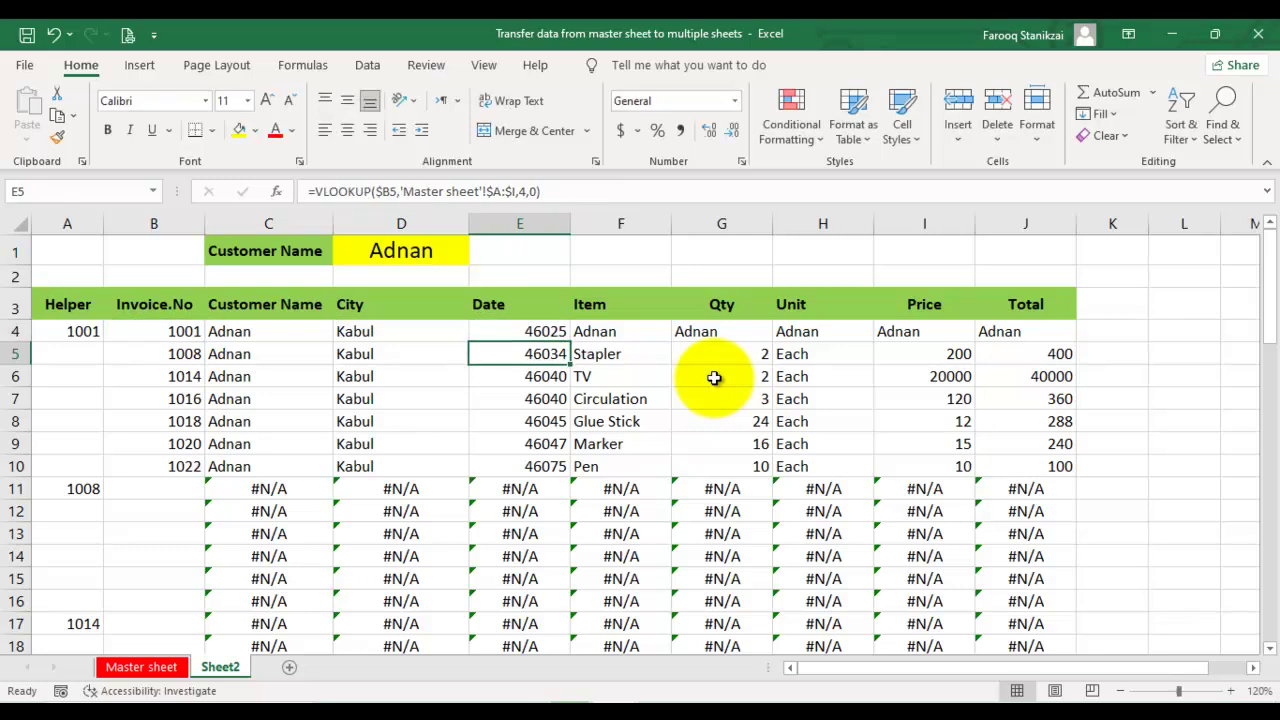
- Set the VLOOKUP column index to 5 within the IFERROR formula of the Item cell F4
key(Up)
key(Right)
key(F2)
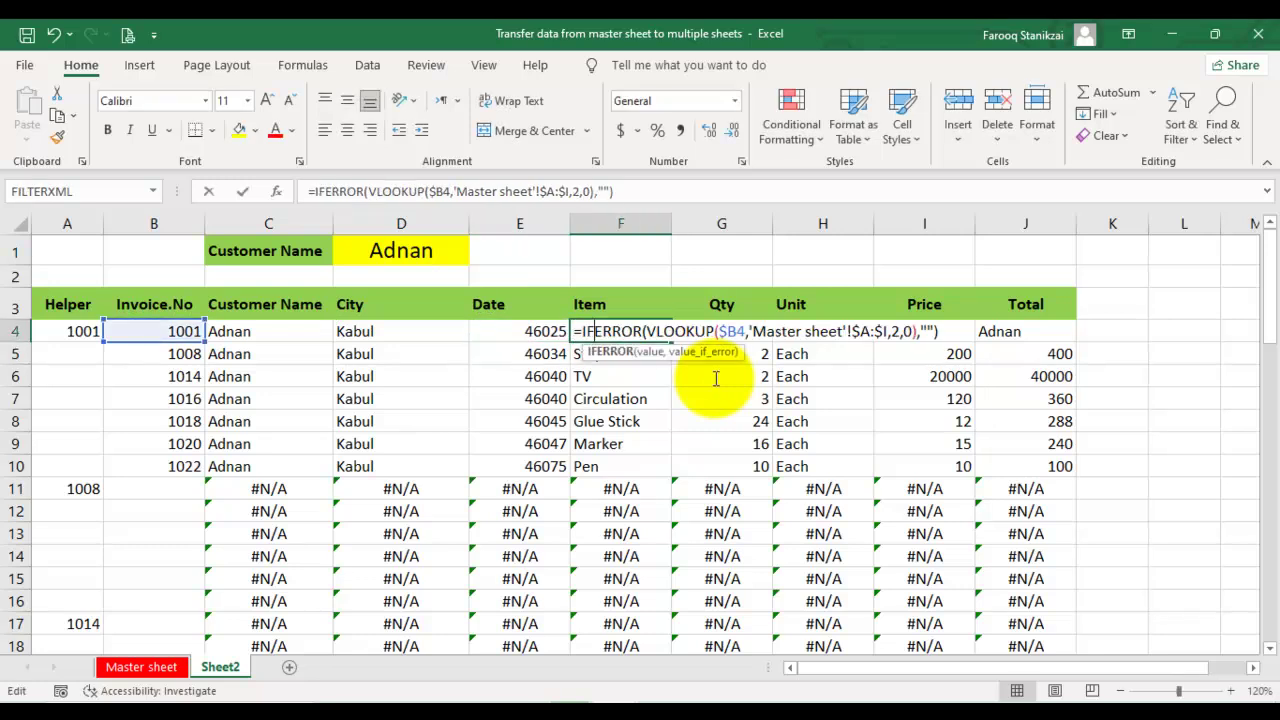
key(Left)
key(Left)
key(Left)
key(Left)
key(Left)
key(Left)
key(Left)
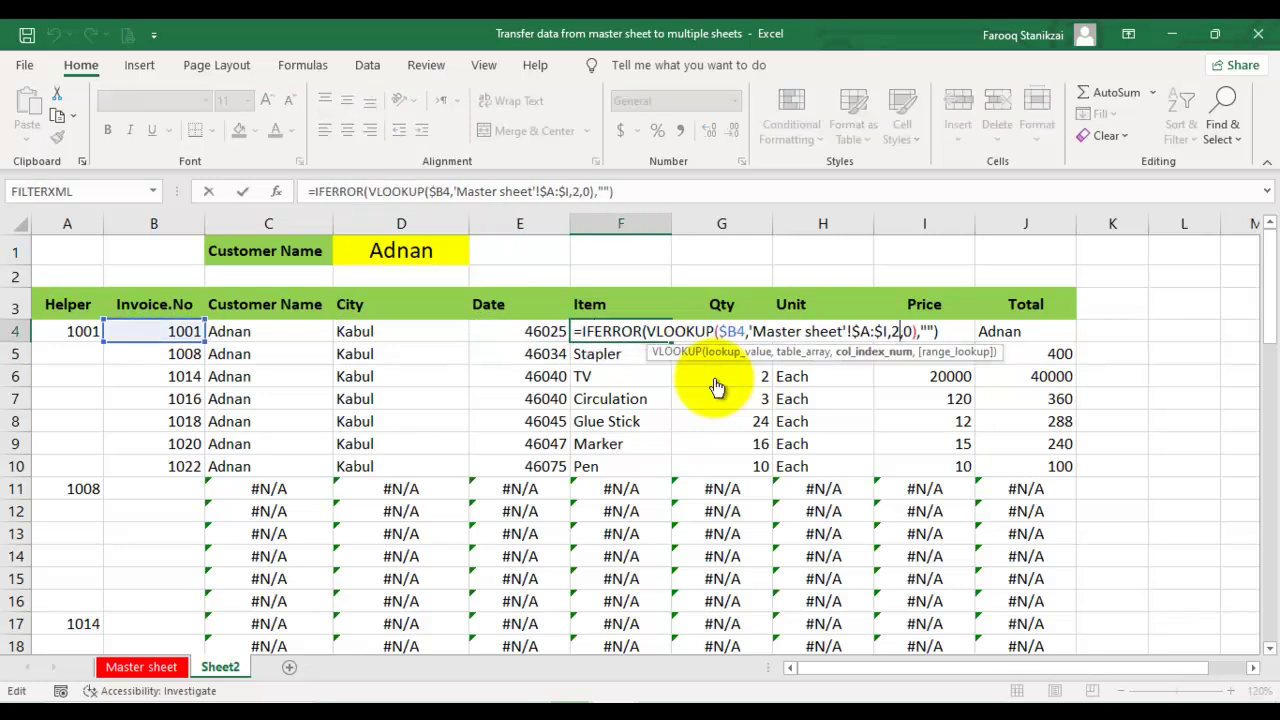
key(BackSpace)
text(5)
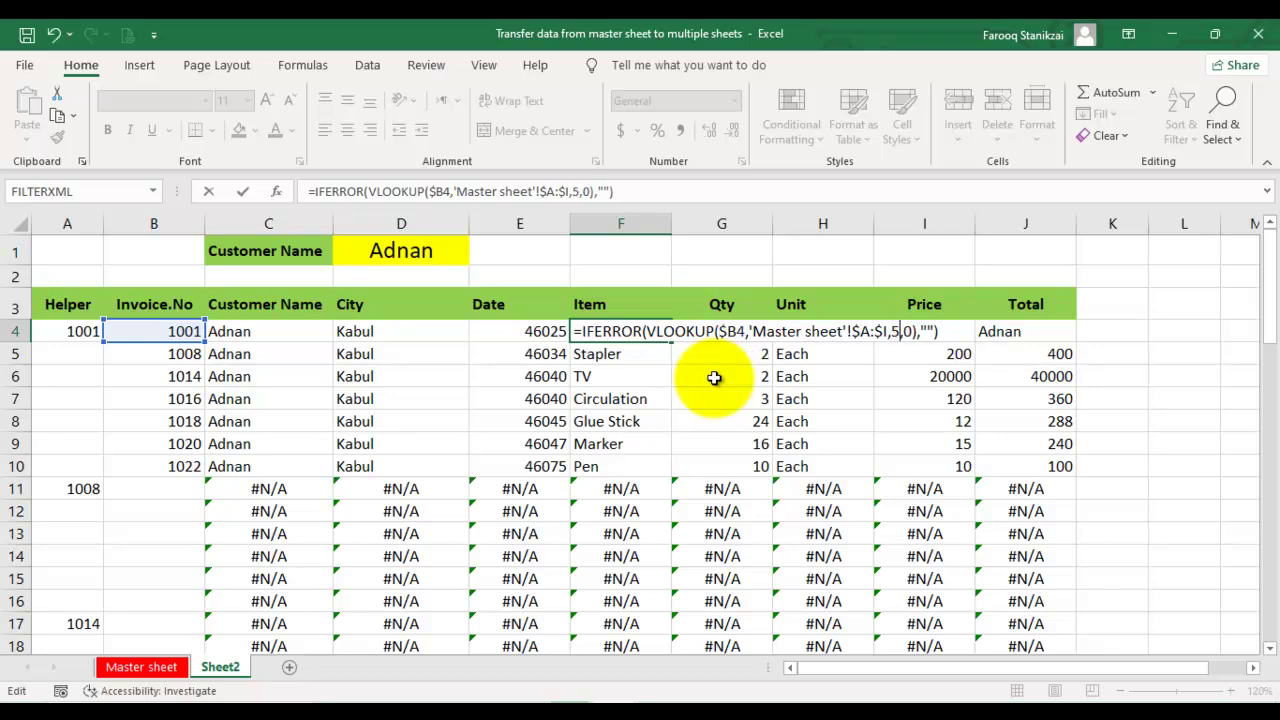
key(Return)
- Set the VLOOKUP column index to 6 within the IFERROR formula of the Qty cell G4
key(Up)
key(Right)
key(F2)
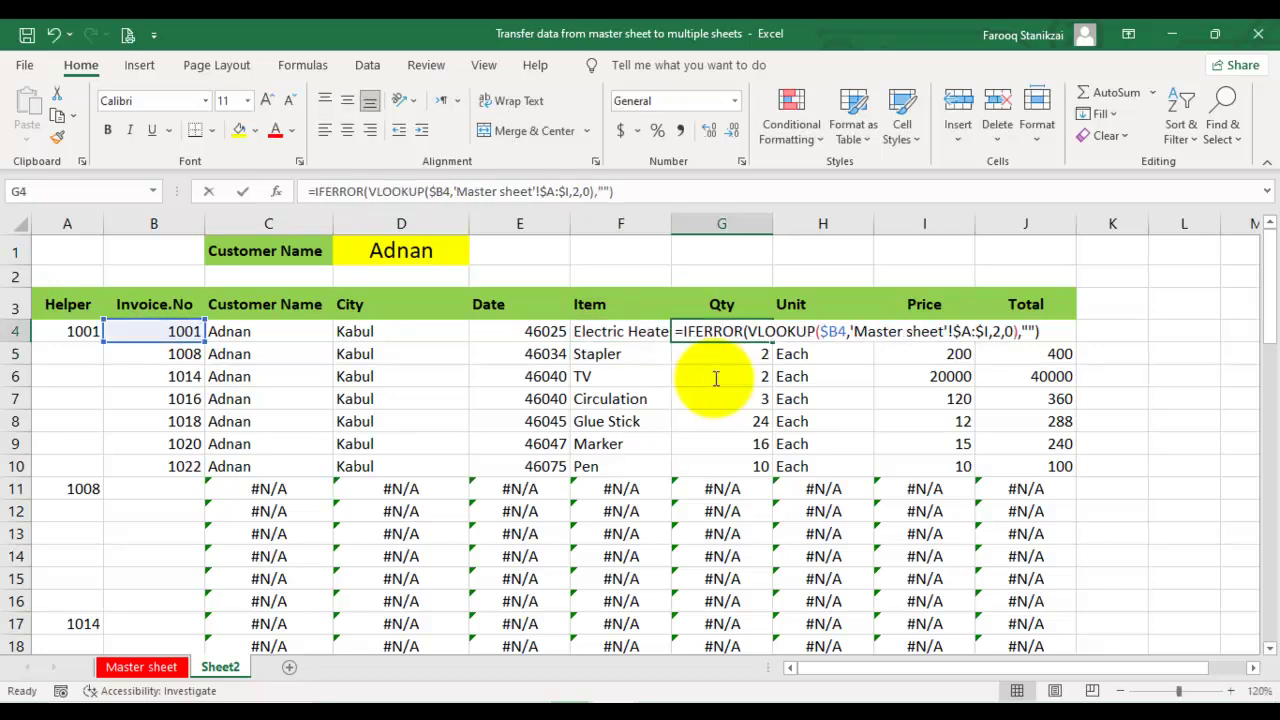
key(Left)
key(Left)
key(Left)
key(Left)
key(Left)
key(Left)
key(Left)
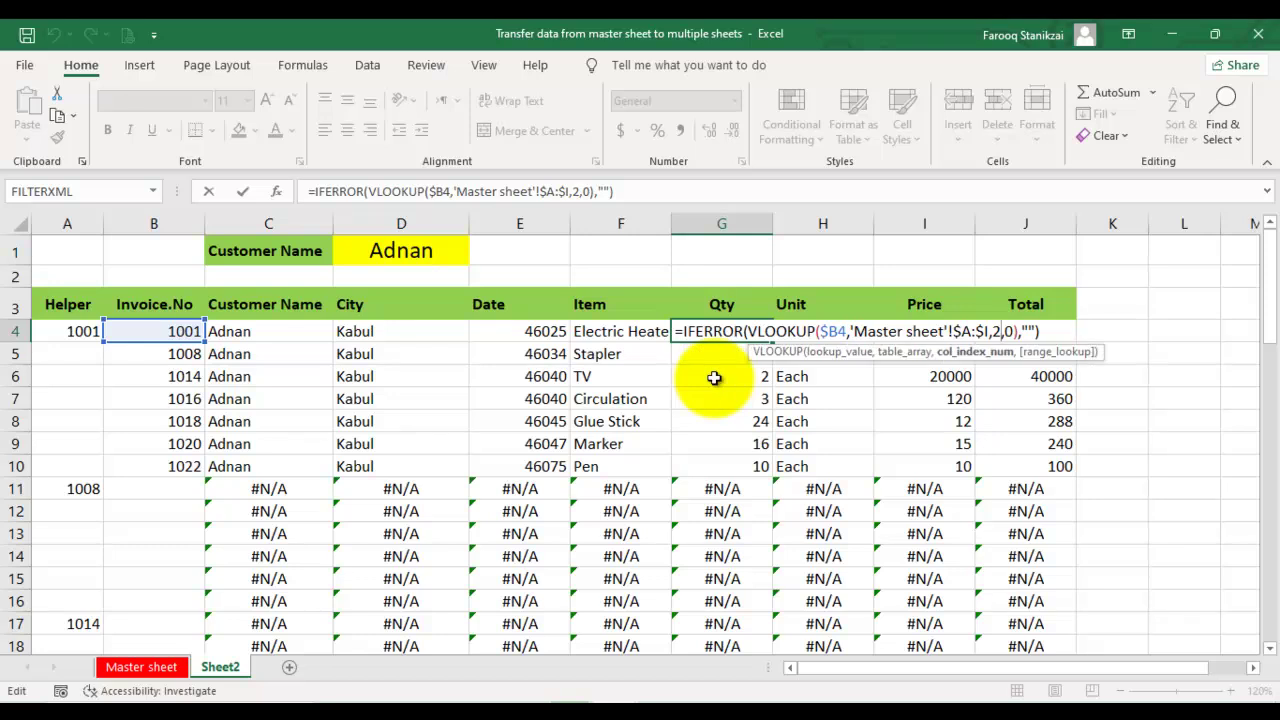
text(6)
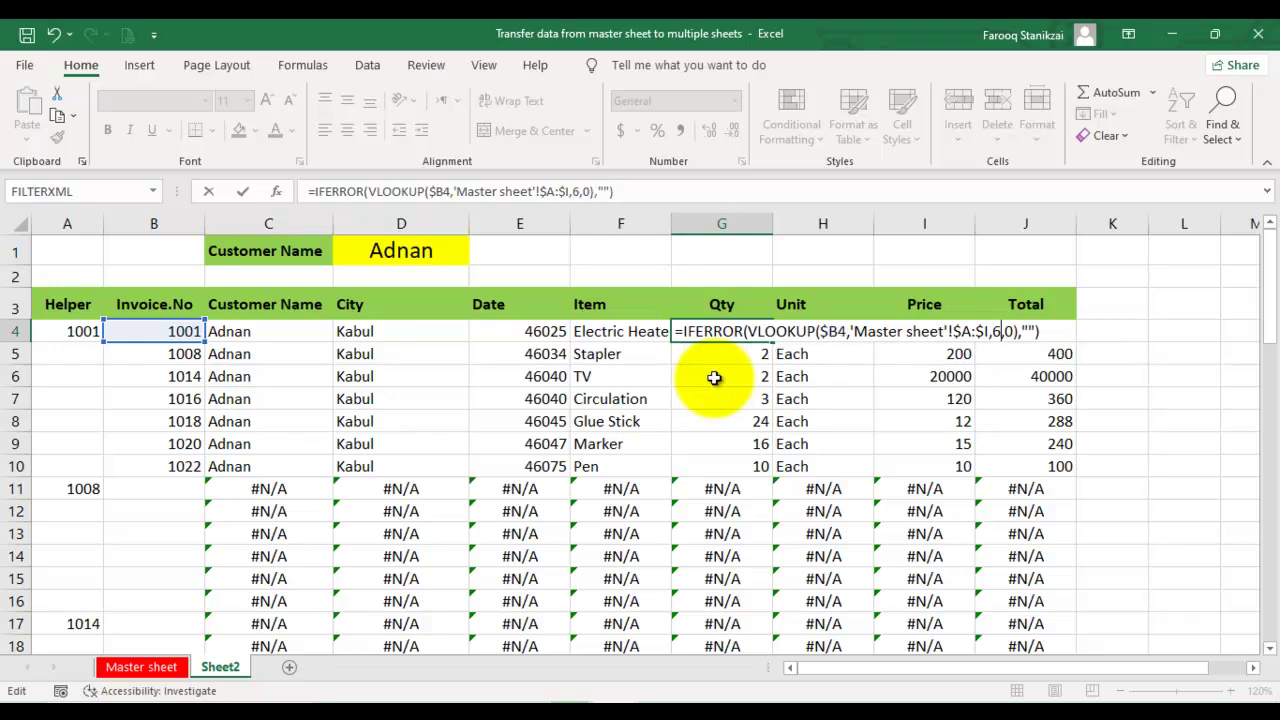
key(Return)
- Set the VLOOKUP column index to 7 within the IFERROR formula of the Unit cell H4
key(Up)
key(Right)
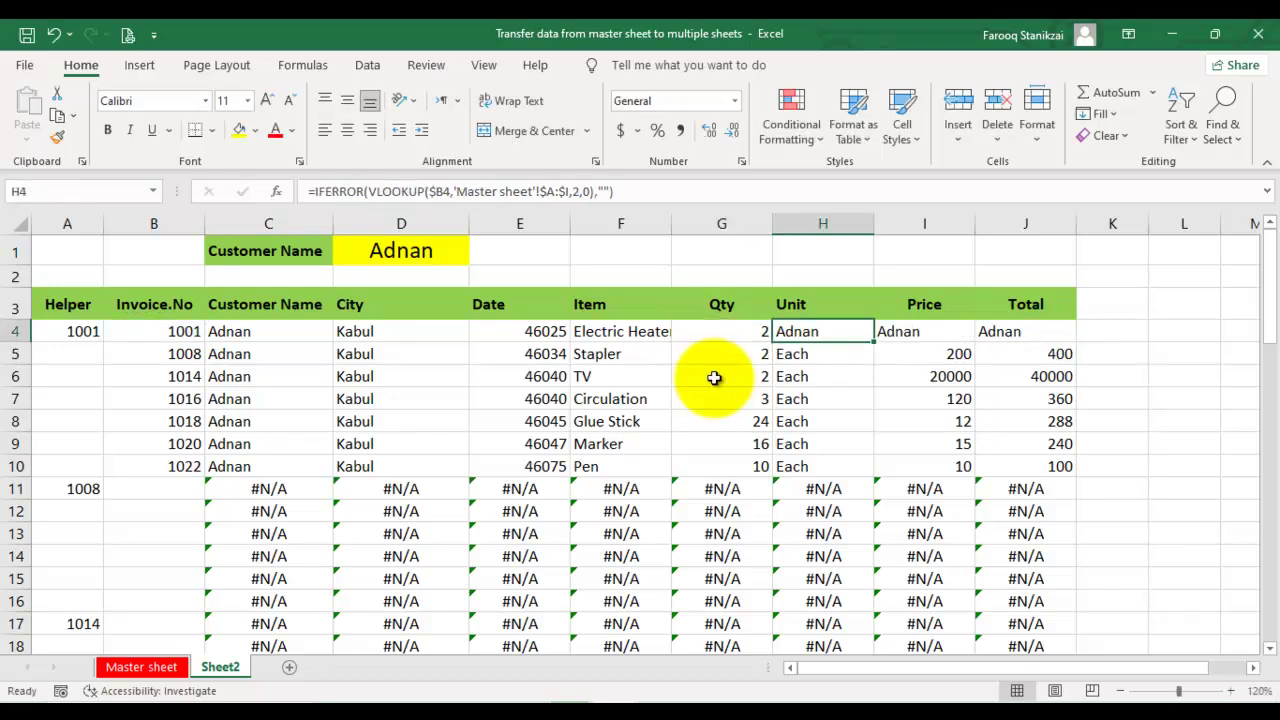
key(F2)
key(Left)
key(Left)
key(Left)
key(Left)
key(Left)
key(Left)
key(Left)
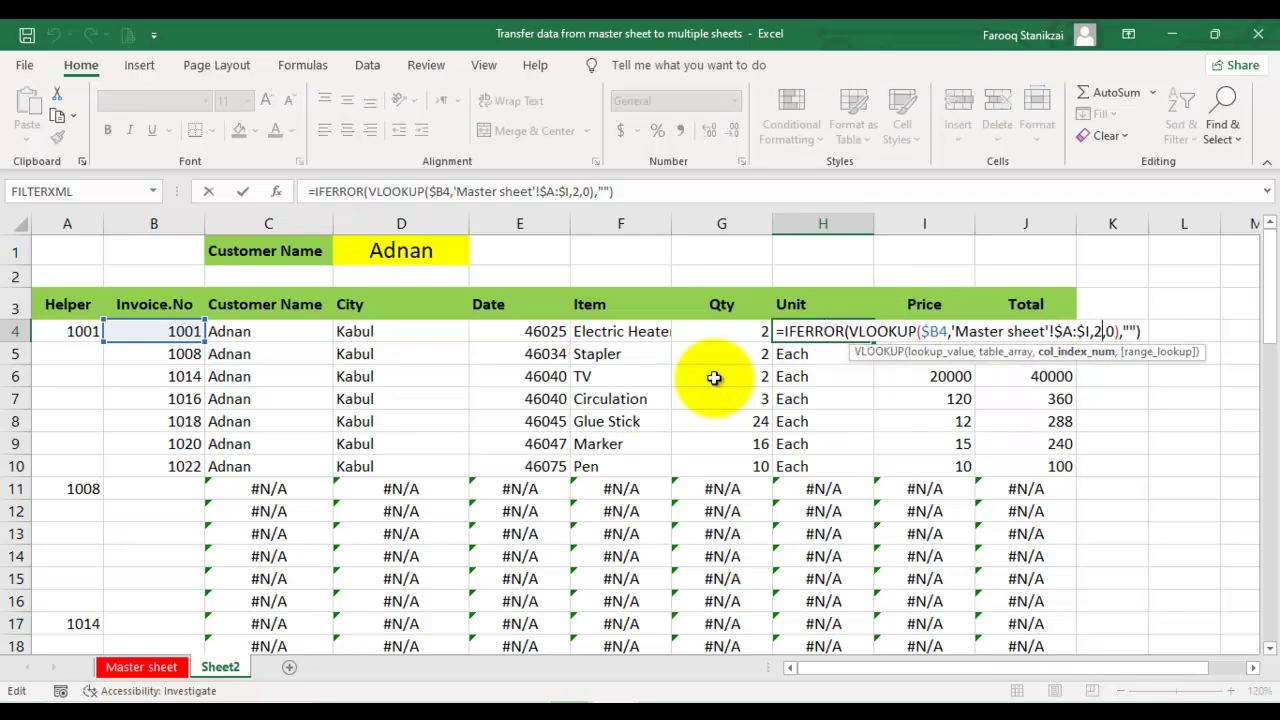
key(BackSpace)
text(7)
key(Return)
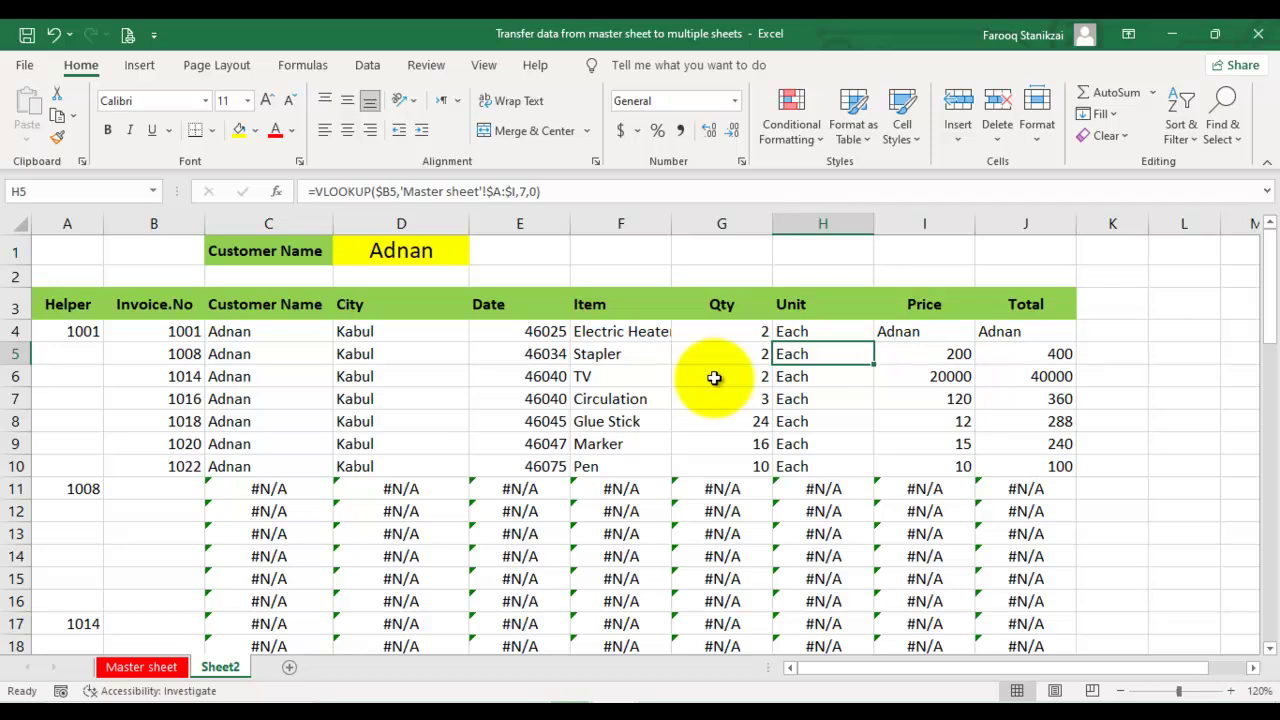
- Set the VLOOKUP column index to 8 within the IFERROR formula of the Price cell I4
key(Up)
key(Right)
key(F2)
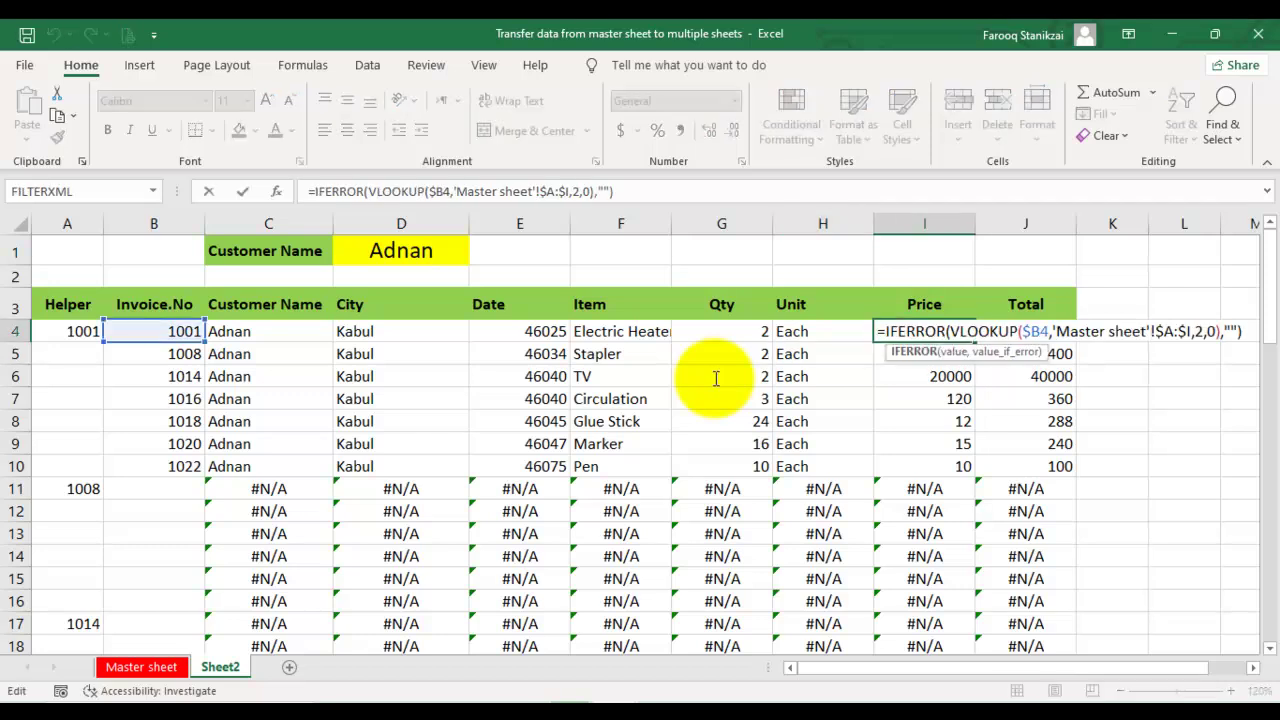
key(End)
key(Left)
key(Left)
key(Left)
key(Left)
key(Left)
key(Left)
key(Left)
key(BackSpace)
text(8)
key(Return)
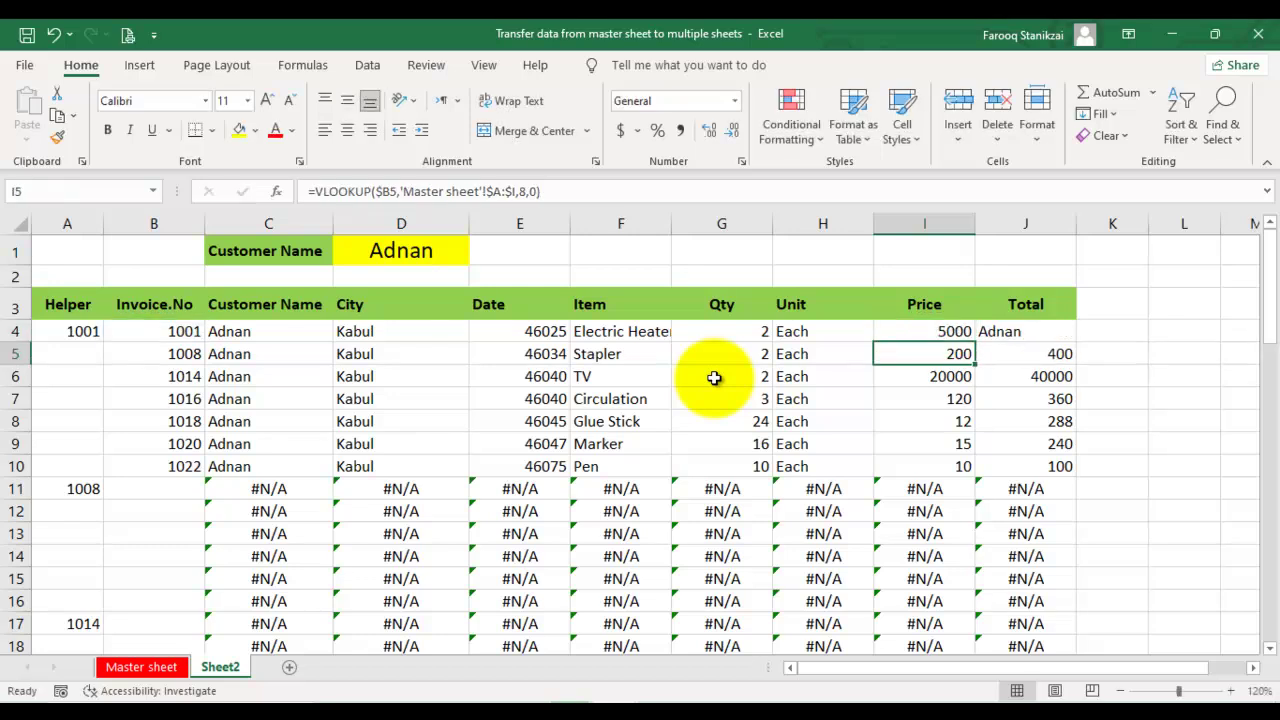
- Set the VLOOKUP column index to 9 within the IFERROR formula of the Total cell J4
key(Up)
key(Right)
key(F2)
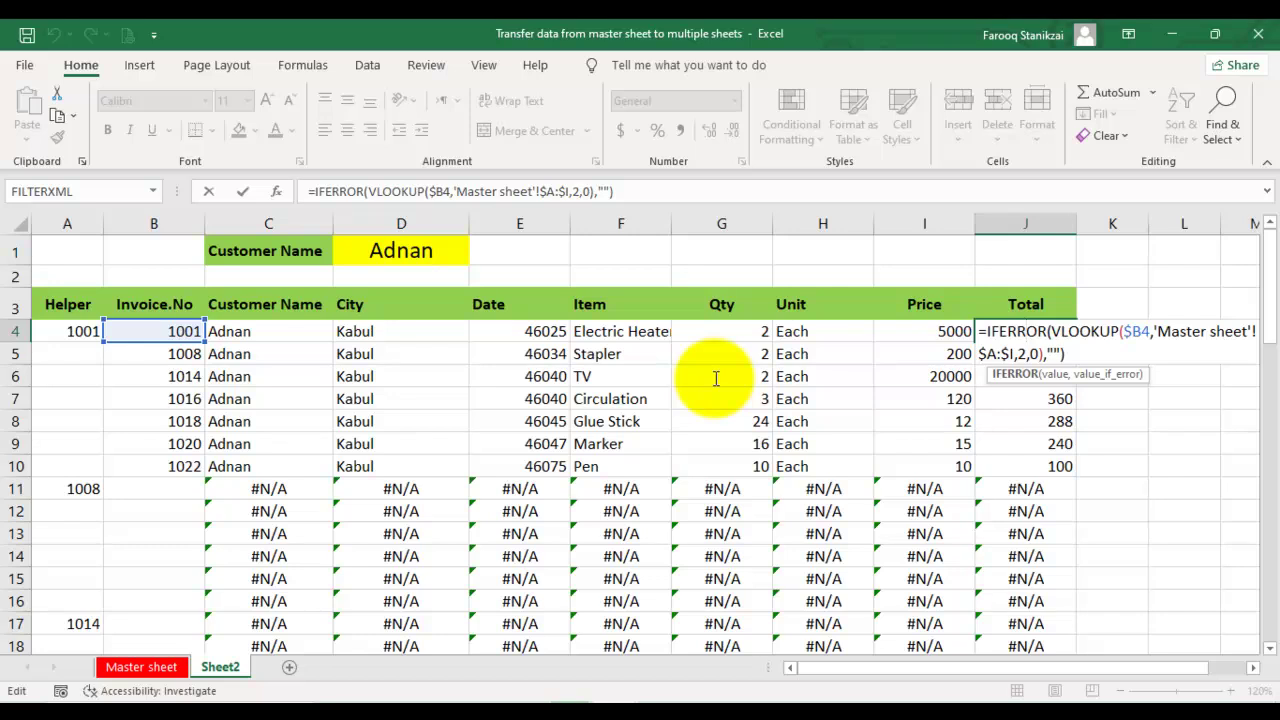
key(End)
key(Left)
key(Left)
key(Left)
key(Left)
key(Left)
key(Left)
key(Left)
key(BackSpace)
text(9)
key(Return)
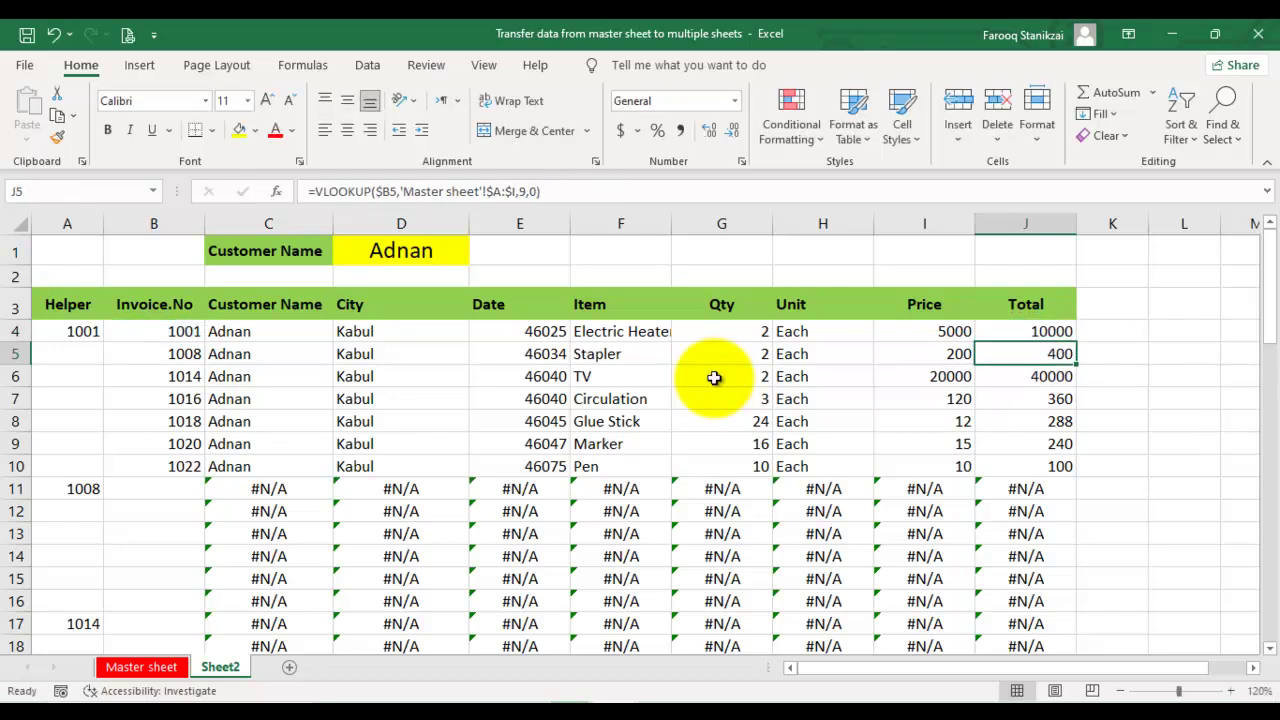
- Fill the updated formulas of A4:J4 down to row 64 of Sheet2
key(Up)
key(Home)
key(shift+Right)
key(shift+Right)
key(shift+Right)
key(shift+Right)
key(shift+Right)
key(shift+Right)
key(shift+Right)
key(shift+Right)
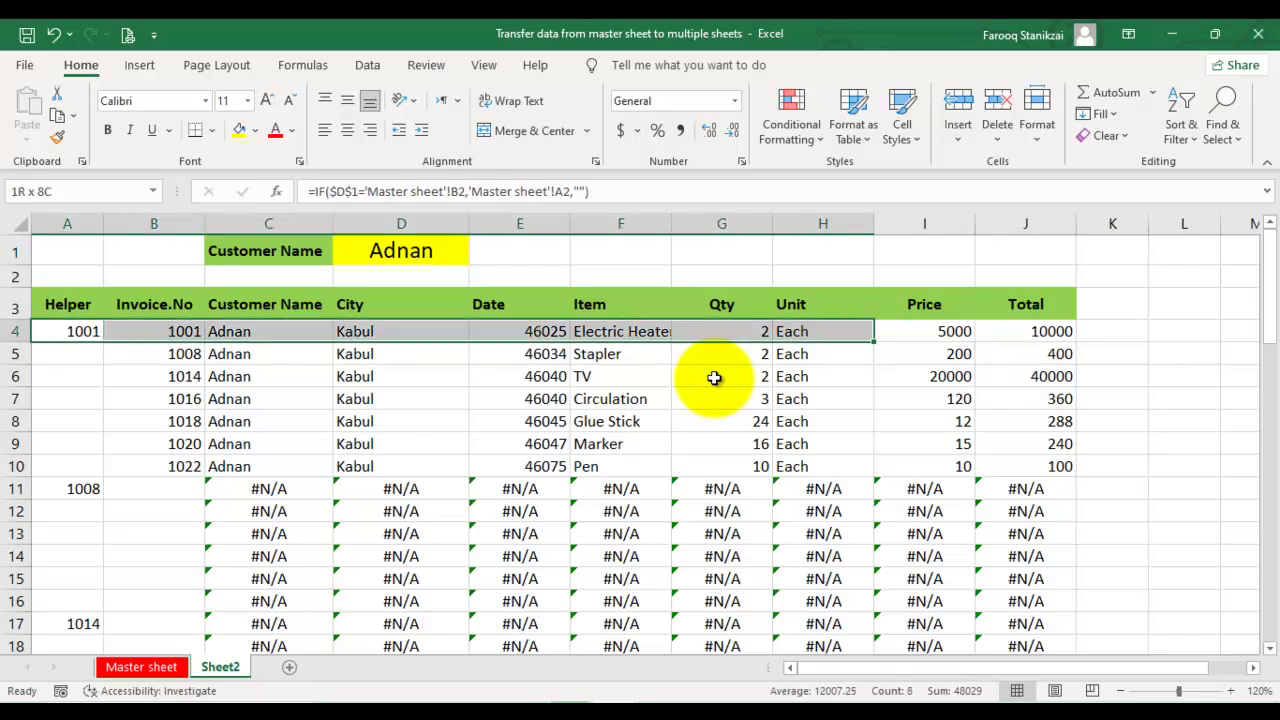
key(shift+Right)
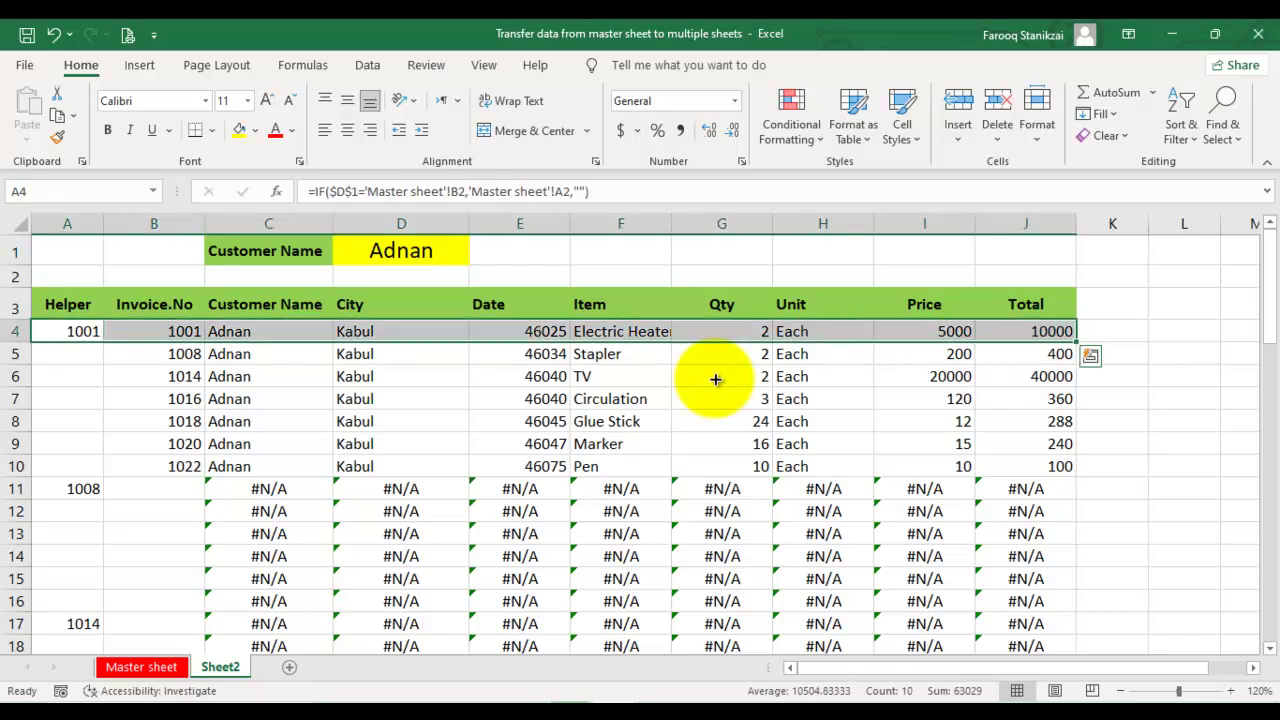
key(shift+Down)
key(shift+Down)
key(shift+Down)
key(shift+Down)
key(shift+Down)
key(shift+Down)
key(shift+Down)
key(shift+Down)
key(shift+Down)
key(shift+Down)
key(shift+Down)
key(shift+Down)
key(shift+Down)
key(shift+Down)
key(shift+Down)
key(shift+Down)
key(shift+Down)
key(shift+Down)
key(shift+Down)
key(shift+Down)
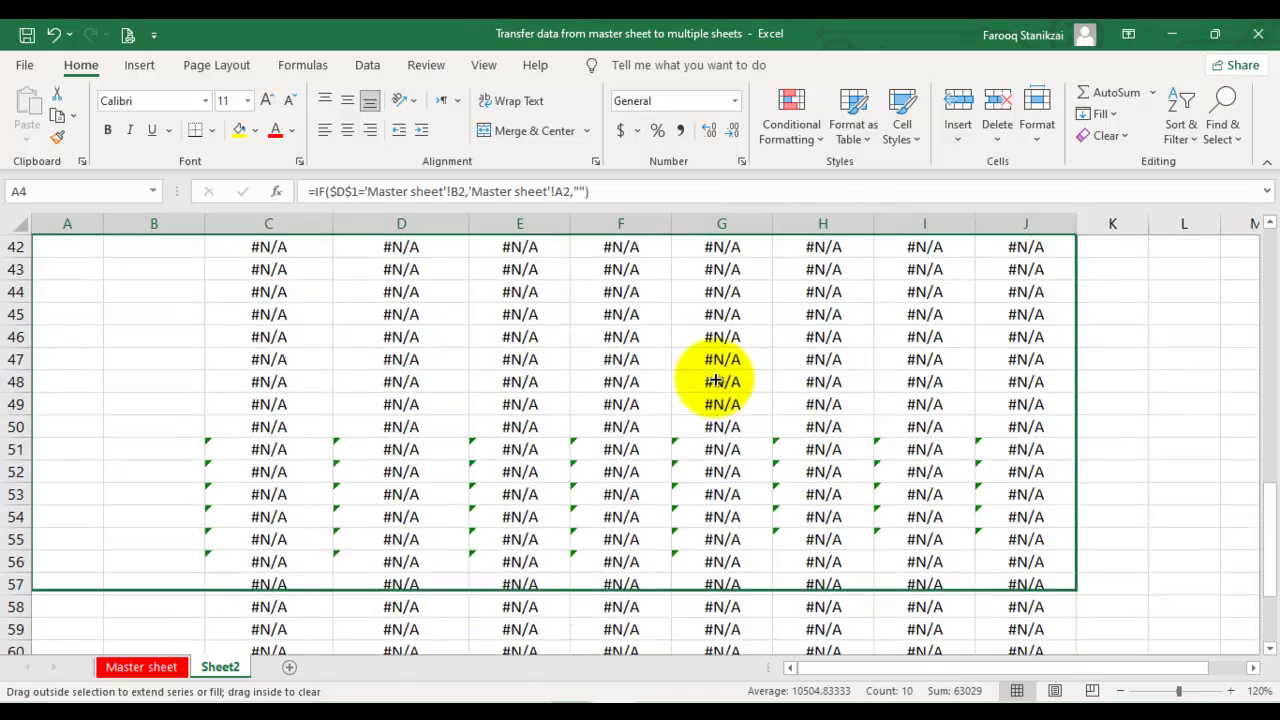
key(shift+Down)
key(shift+Down)
key(shift+Down)
key(shift+Up)
key(shift+Up)
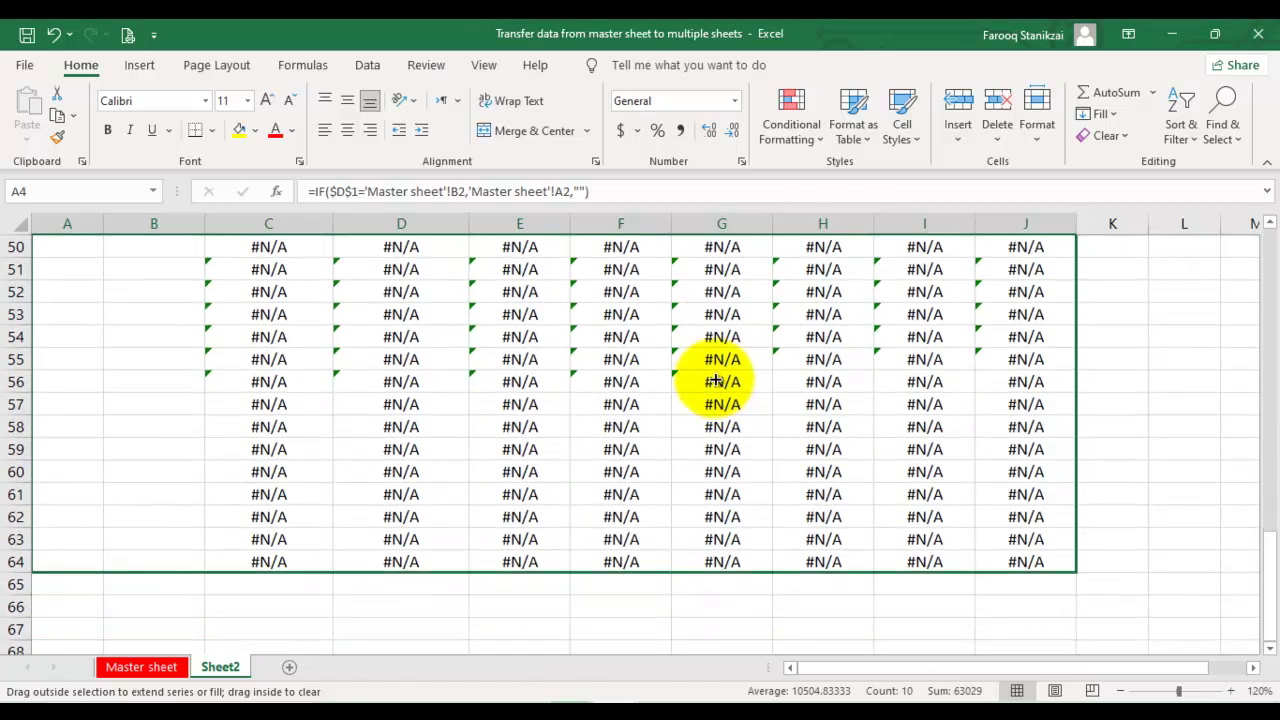
drag(716, 379, 714, 378)
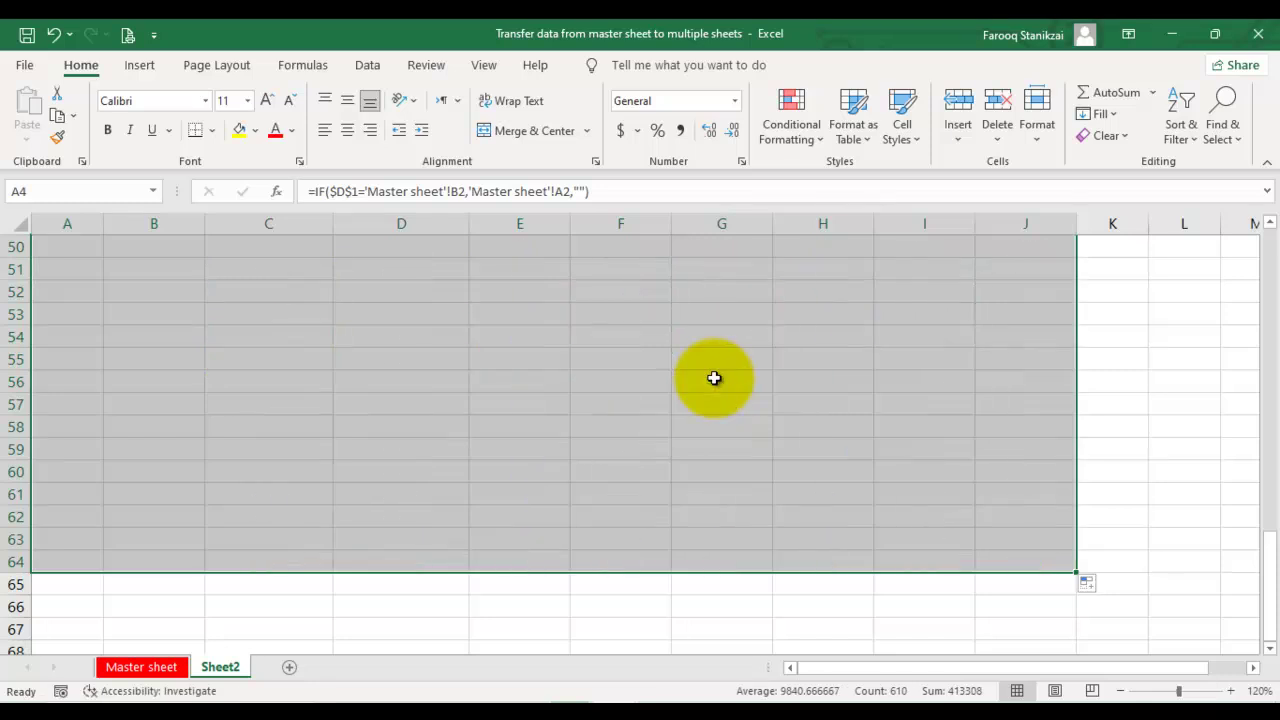
scroll(714, 378, up, 16)
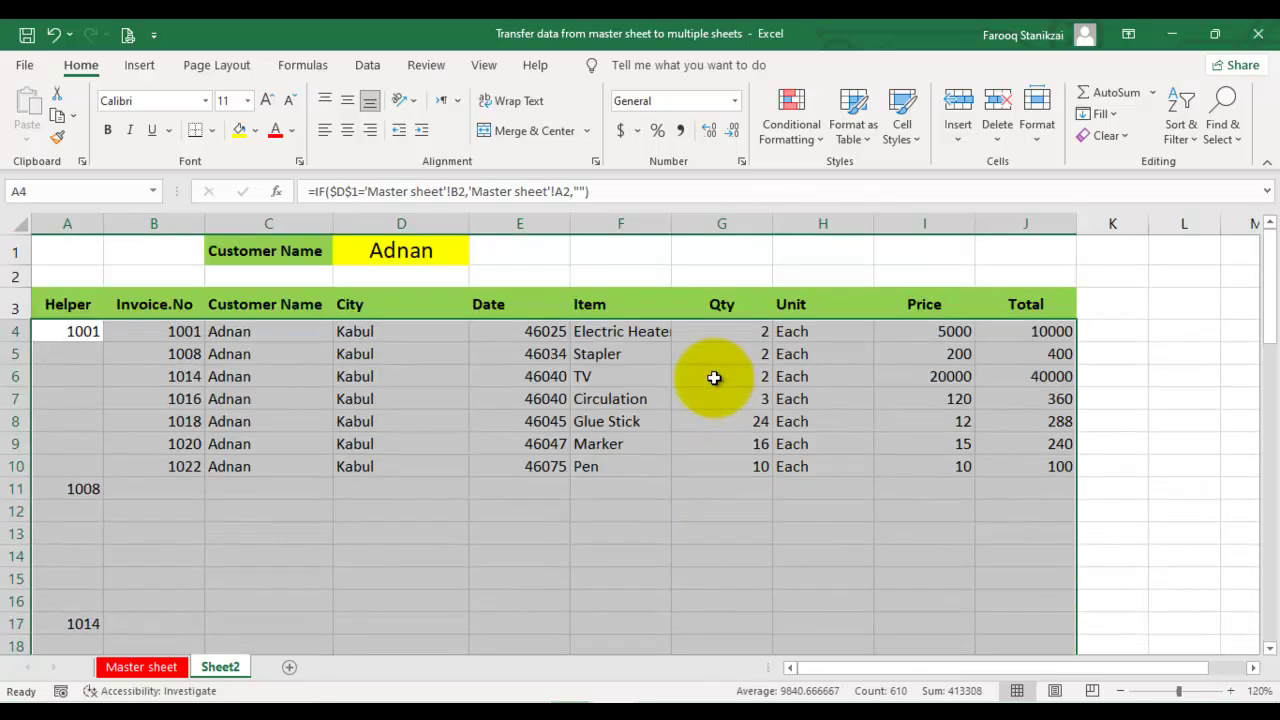
click(520, 511)
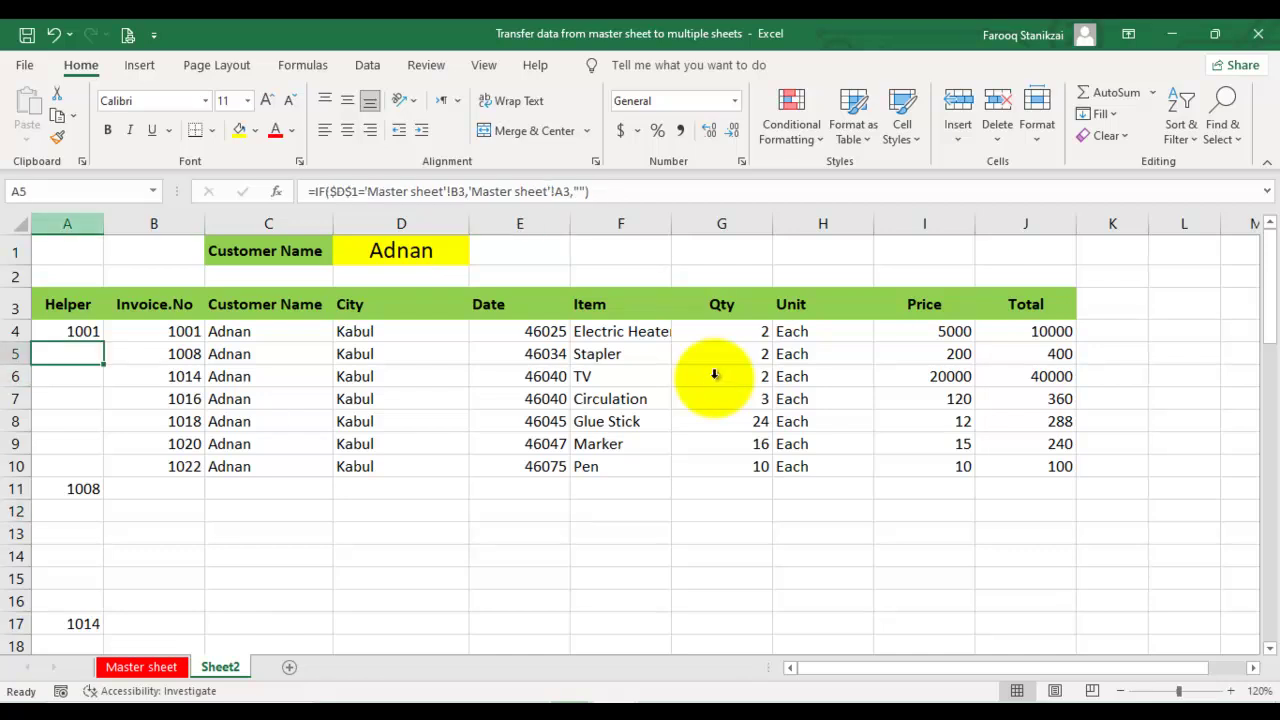
- Delete the Helper column A from Sheet2
click(67, 223)
right_click(78, 222)
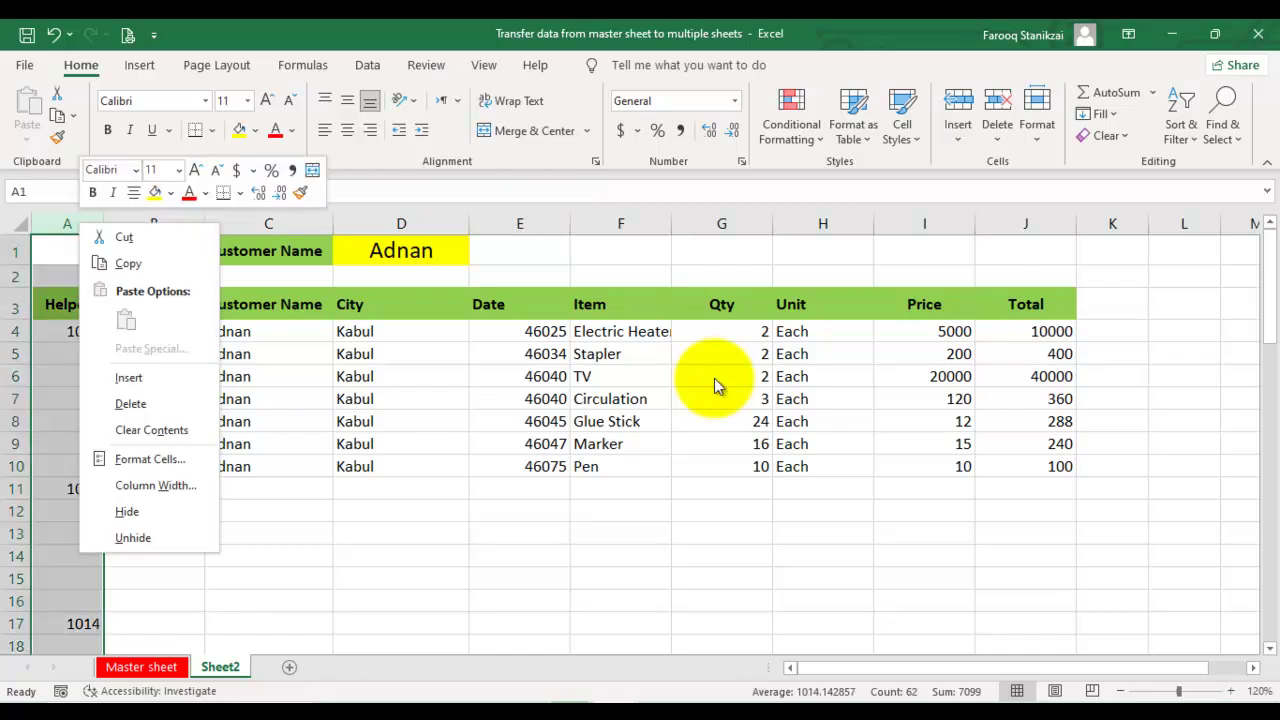
click(132, 404)
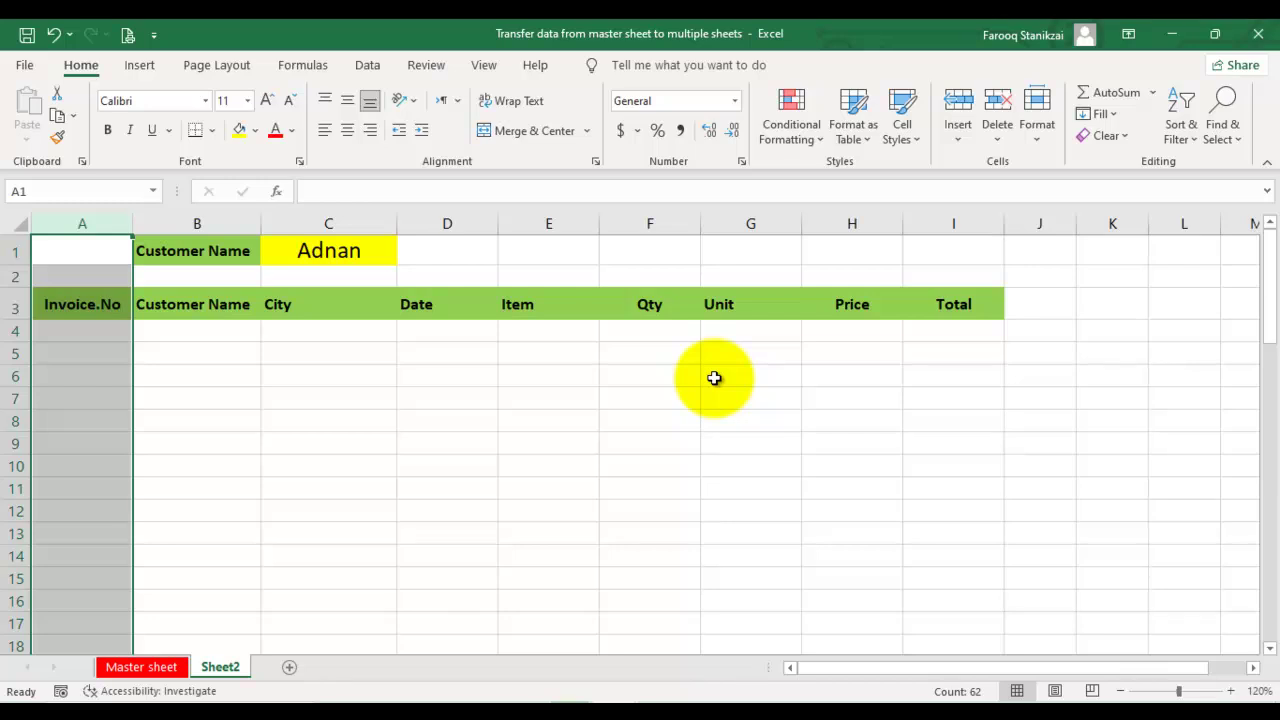
- Undo the deletion of the Helper column A in Sheet2 and hide that column instead
key(ctrl+z)
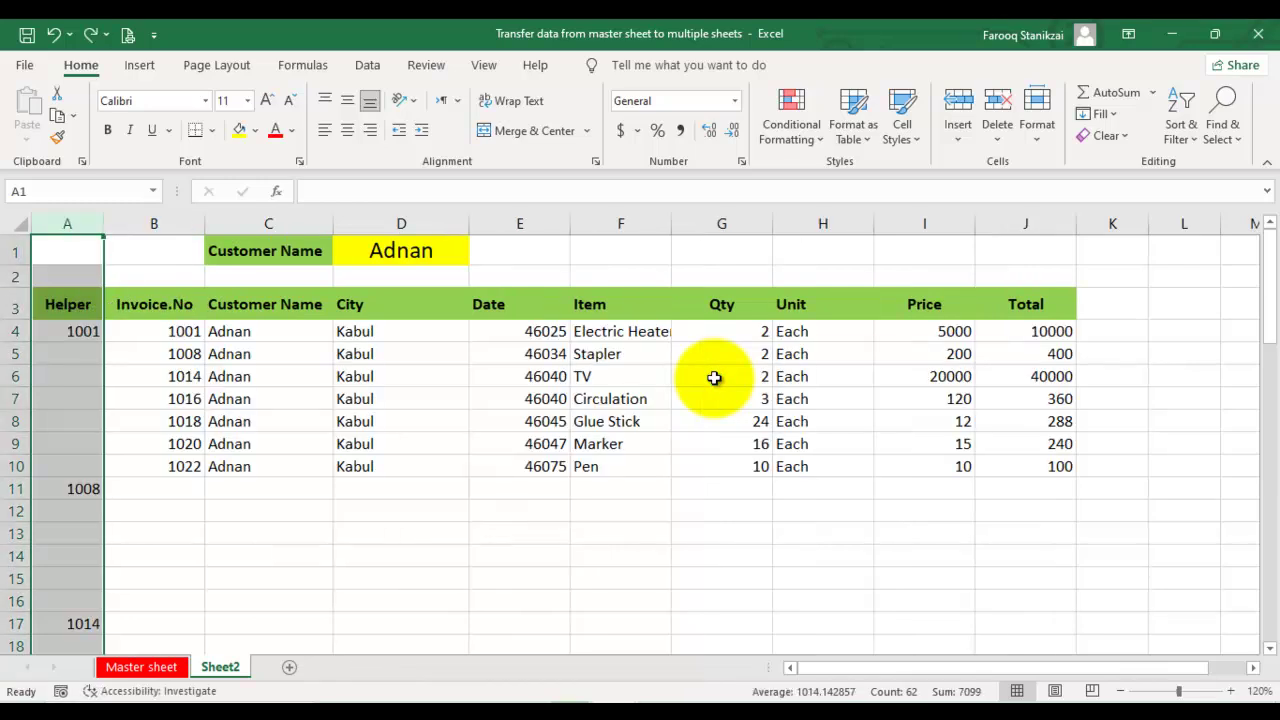
key(shift+F10)
key(Up)
key(Up)
key(Up)
key(Down)
key(Down)
key(Up)
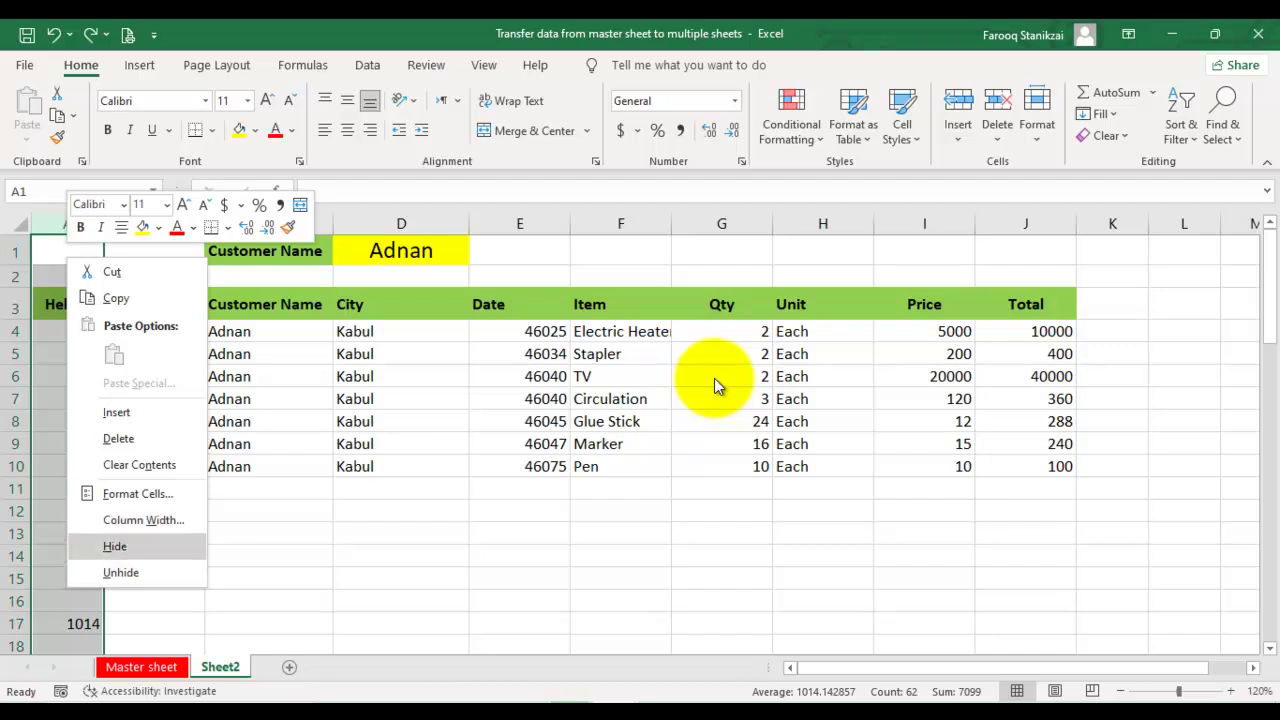
key(Return)
click(329, 556)
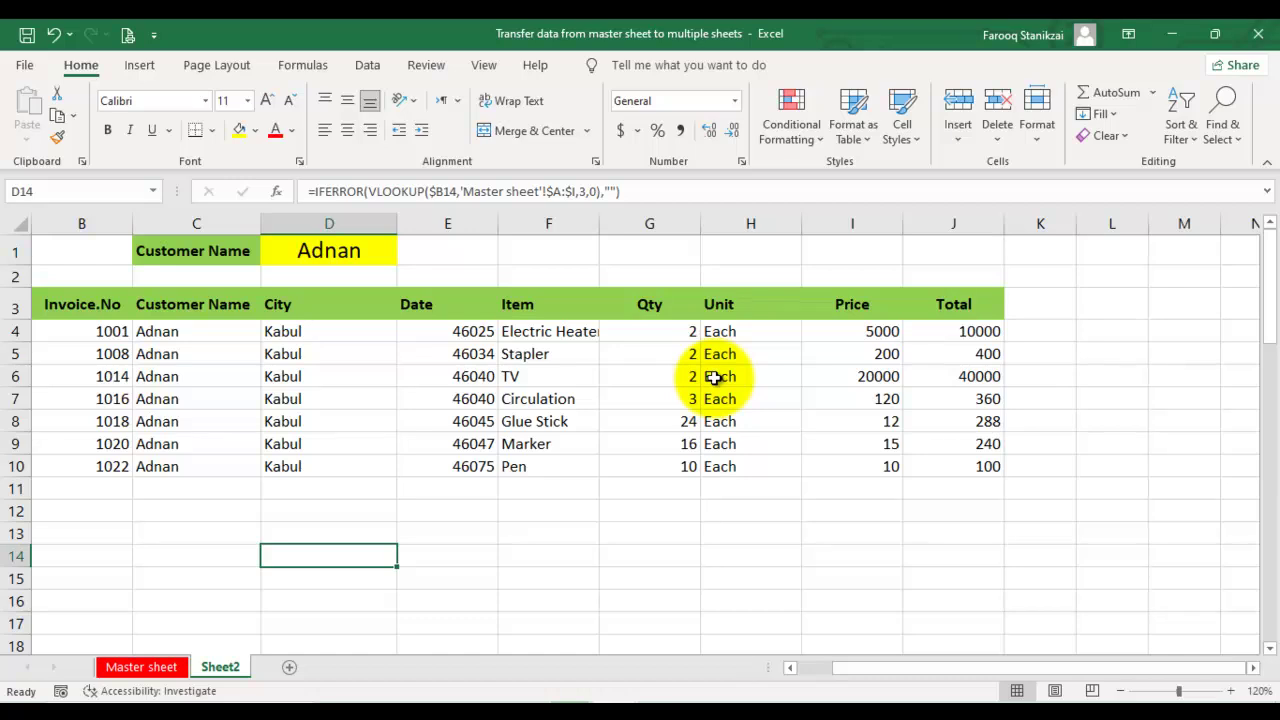
- Format the Date column E with the 14-Mar-12 date type and centre its contents
click(448, 331)
click(448, 224)
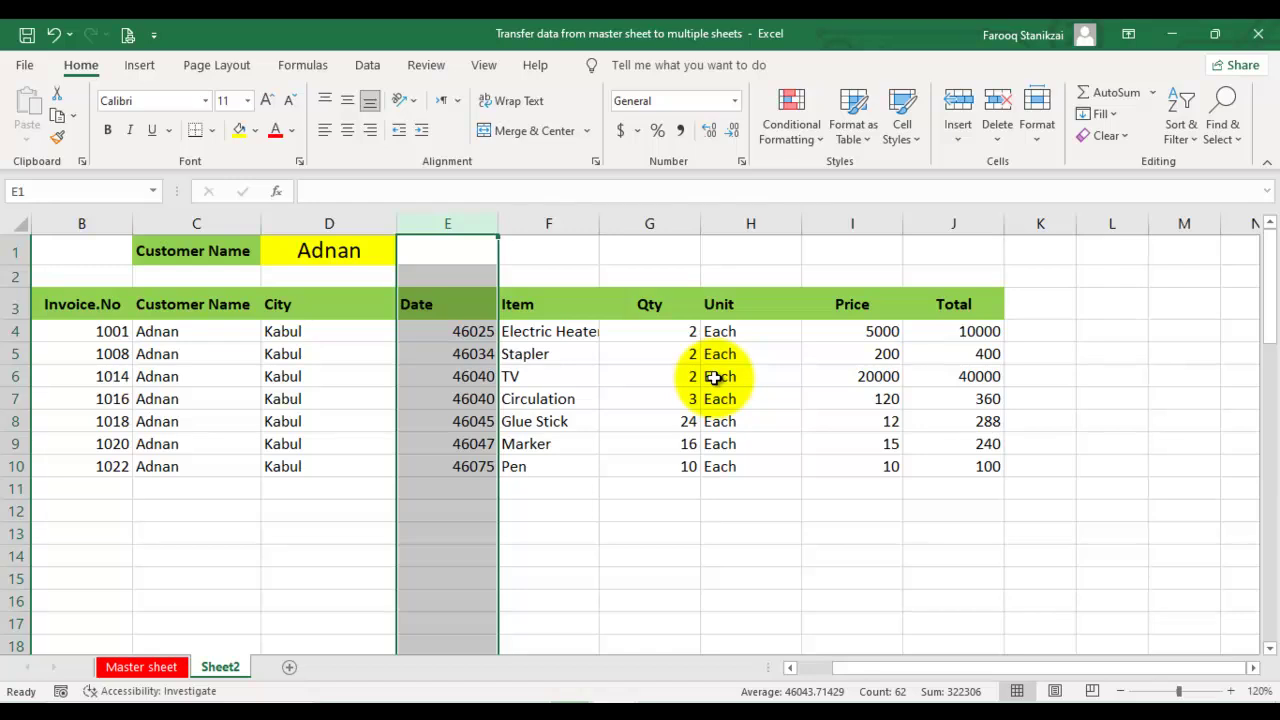
key(ctrl+1)
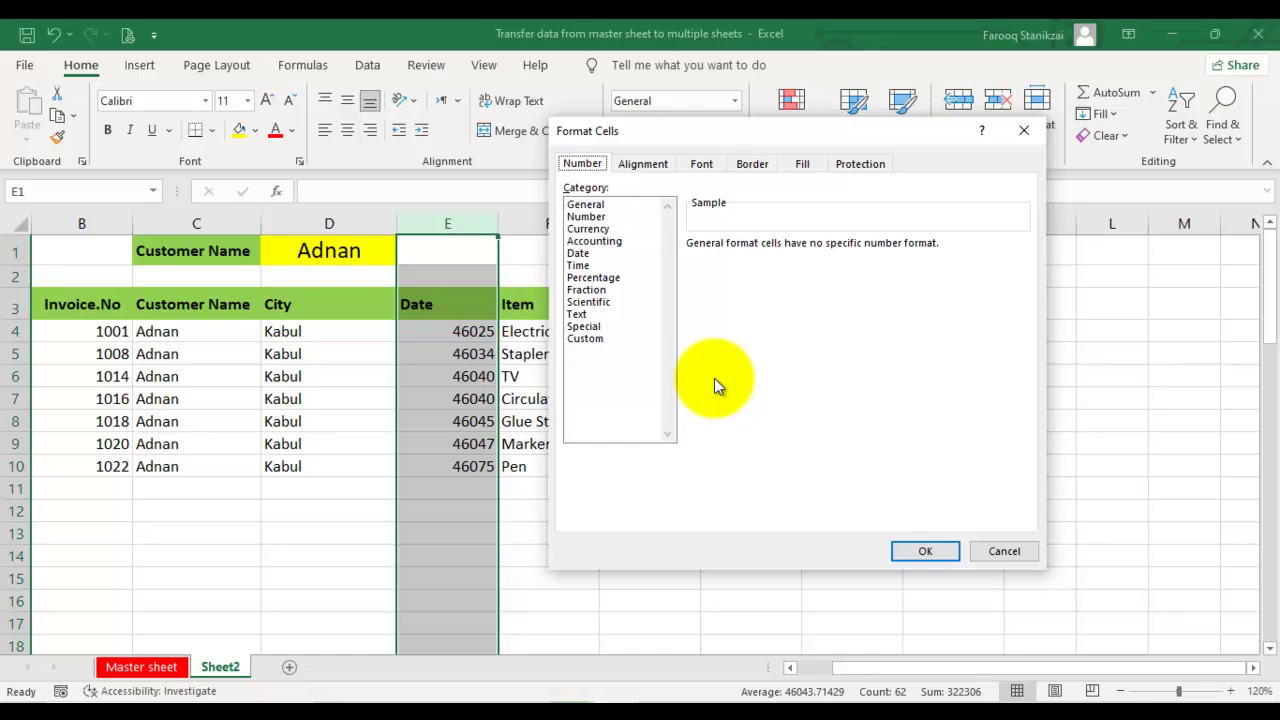
click(579, 254)
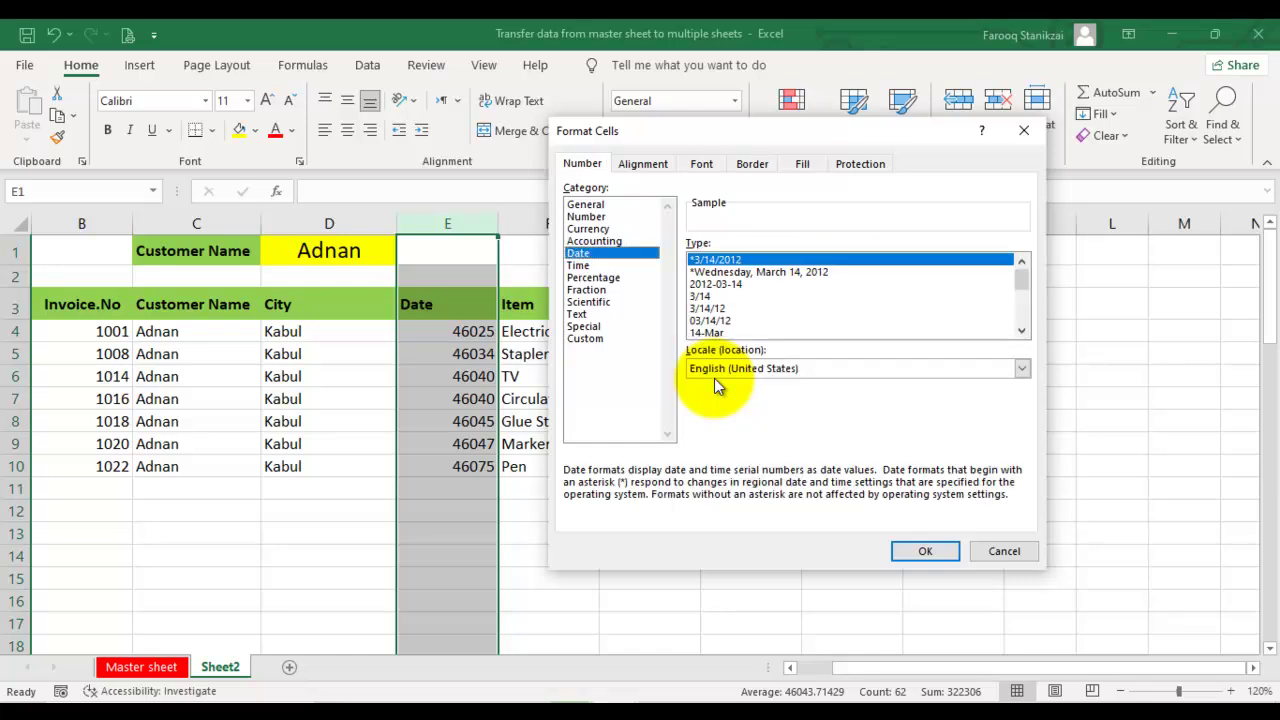
click(1021, 331)
click(1021, 331)
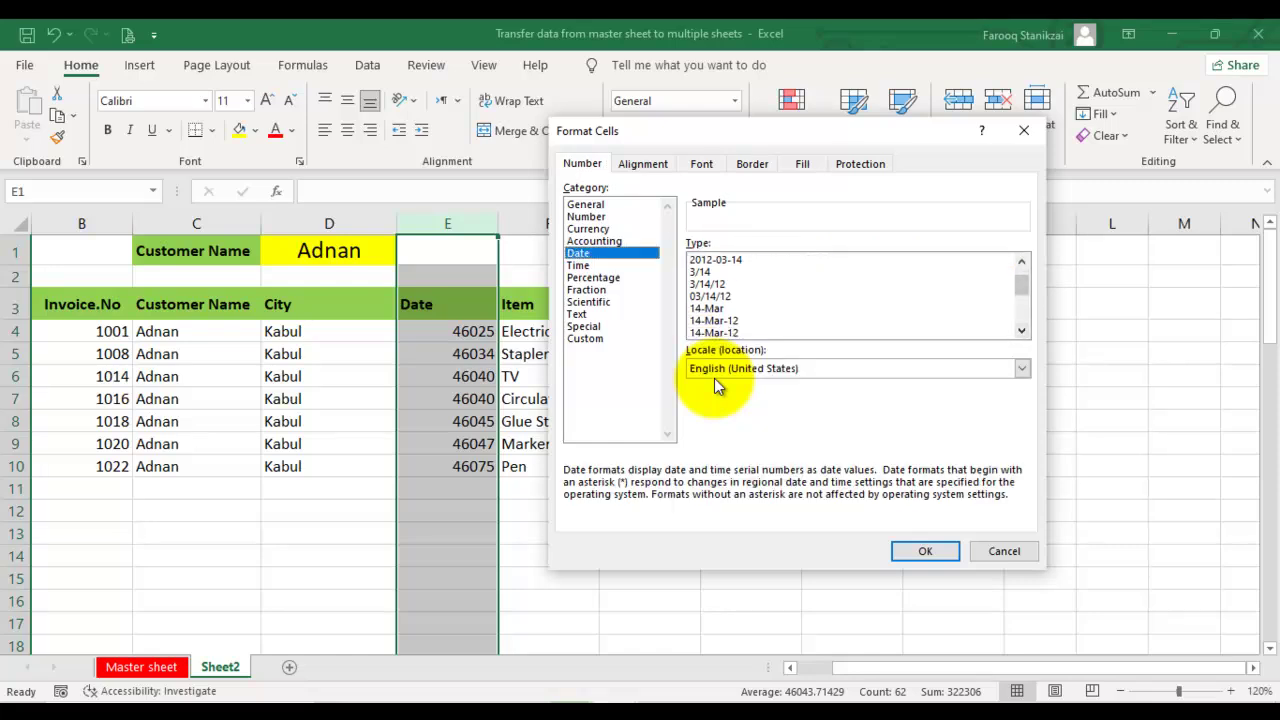
click(713, 320)
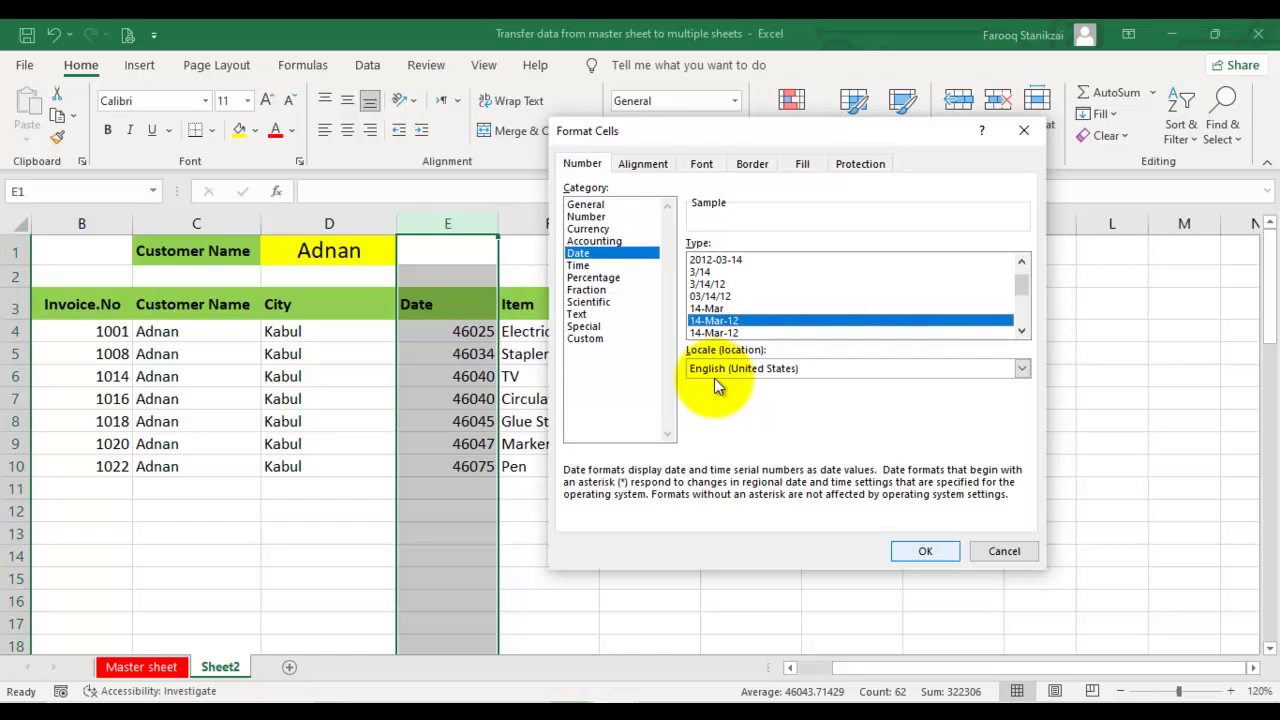
click(925, 551)
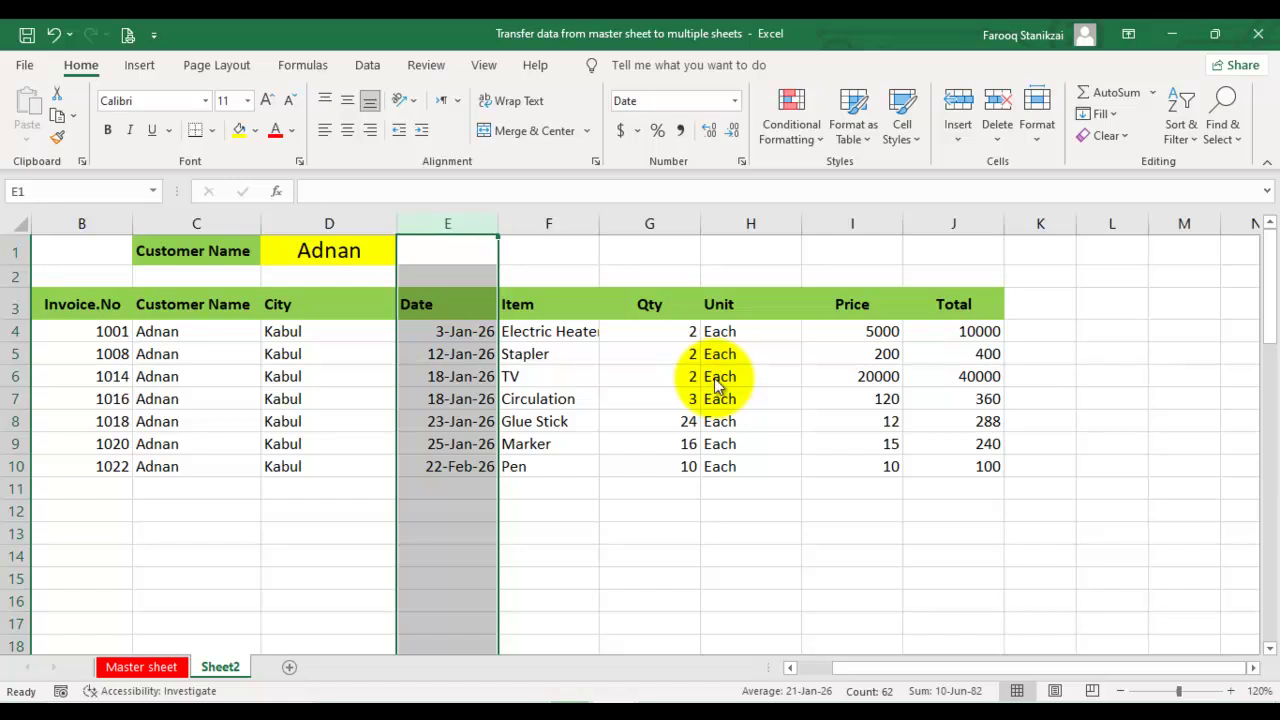
click(347, 130)
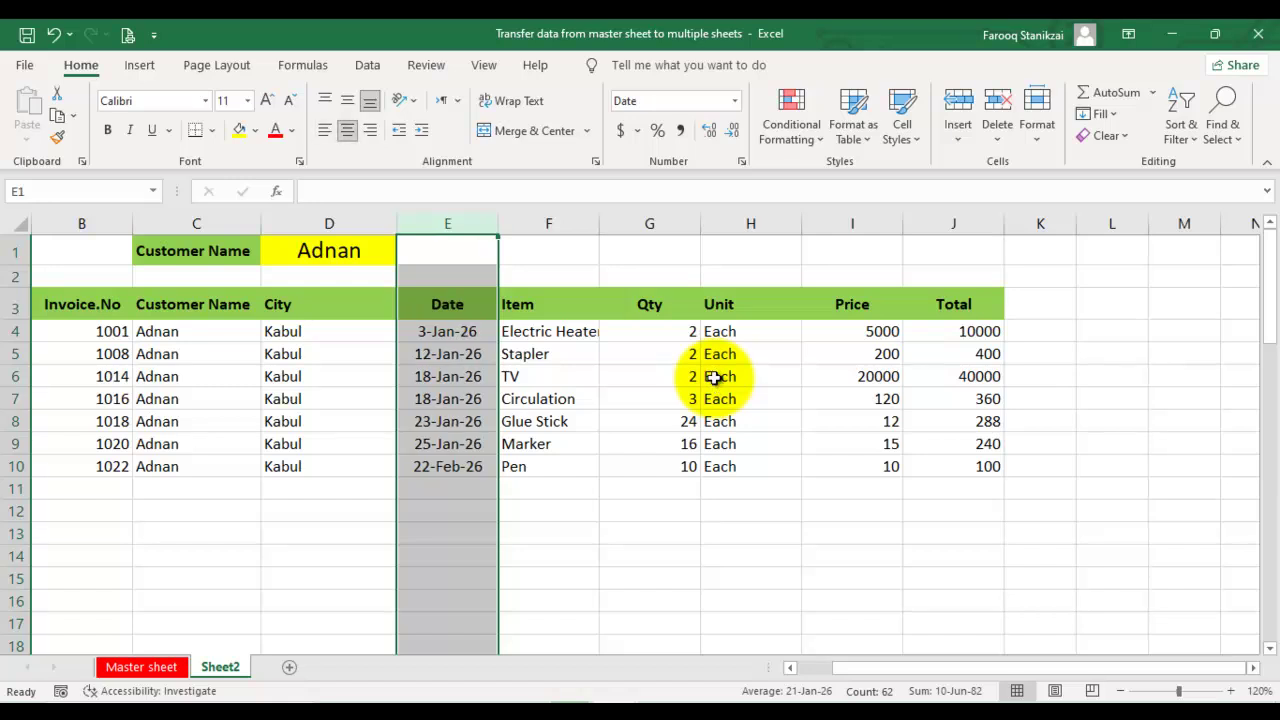
- Centre the contents of the Qty column G and narrow the Qty and Unit columns
click(613, 406)
click(649, 223)
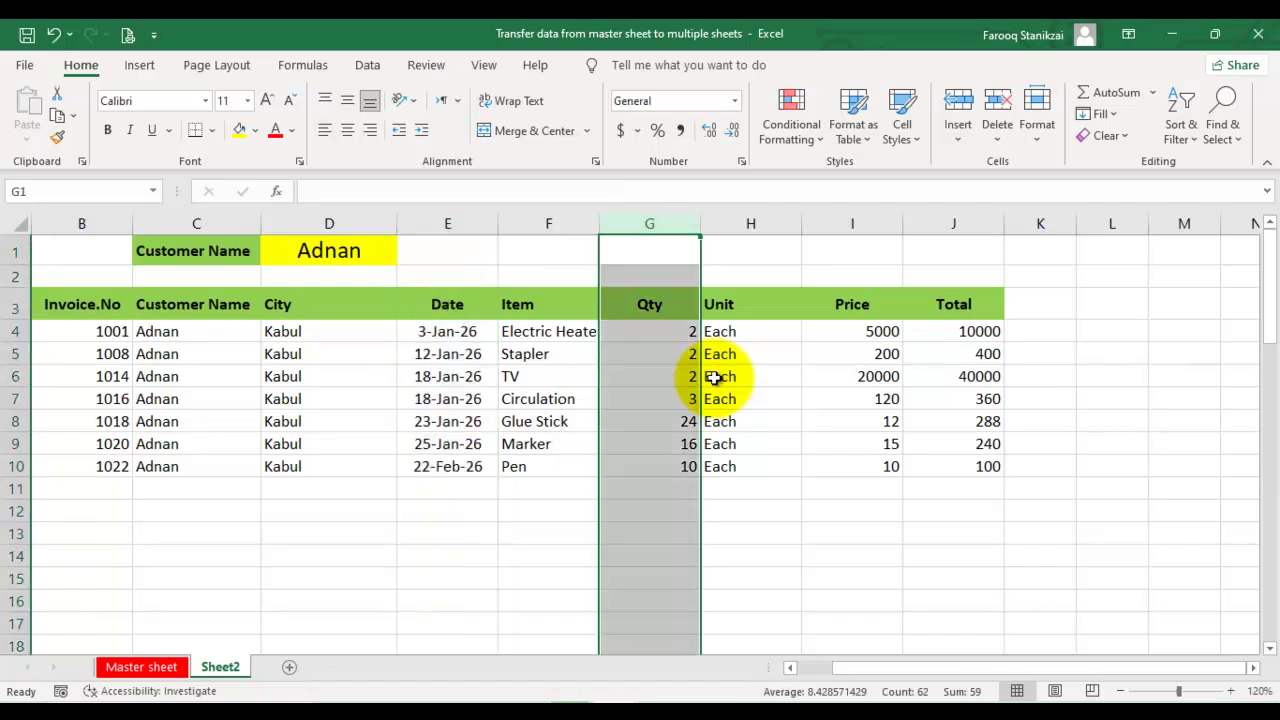
click(347, 130)
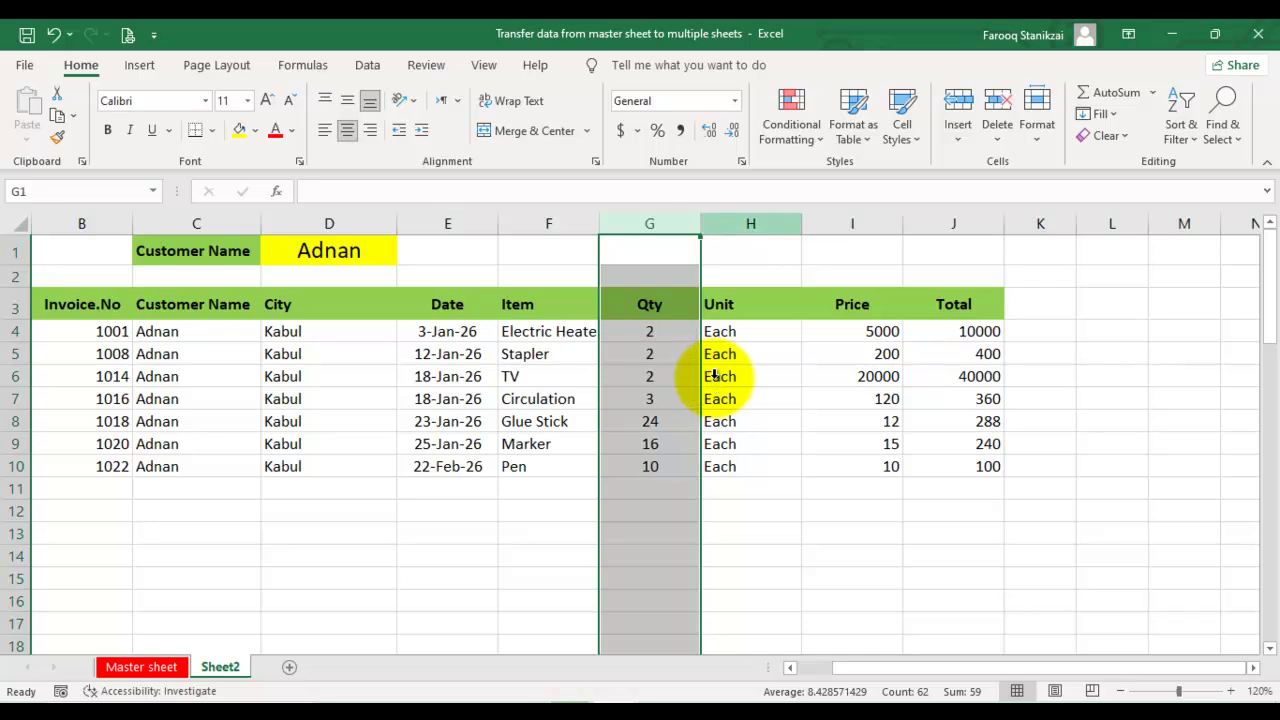
drag(700, 223, 669, 223)
drag(770, 223, 727, 223)
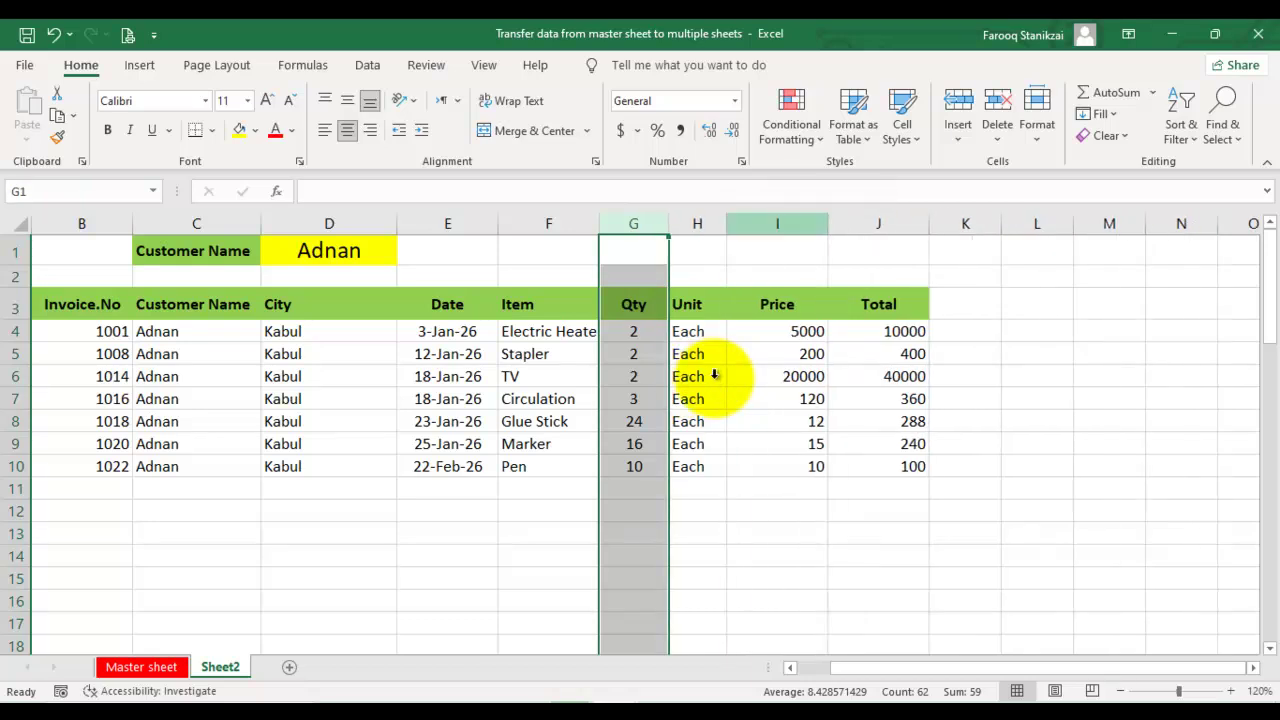
- Centre the contents of the Price column I and the Total values in J4:J10
click(777, 223)
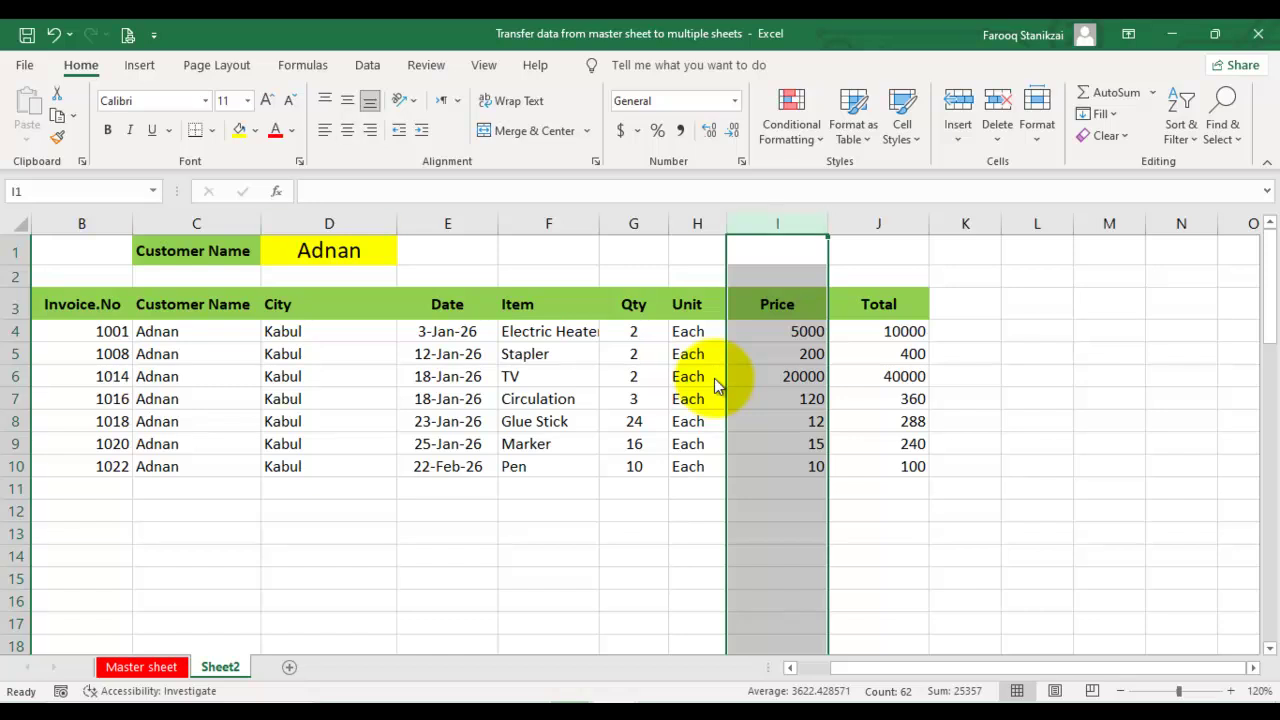
click(534, 130)
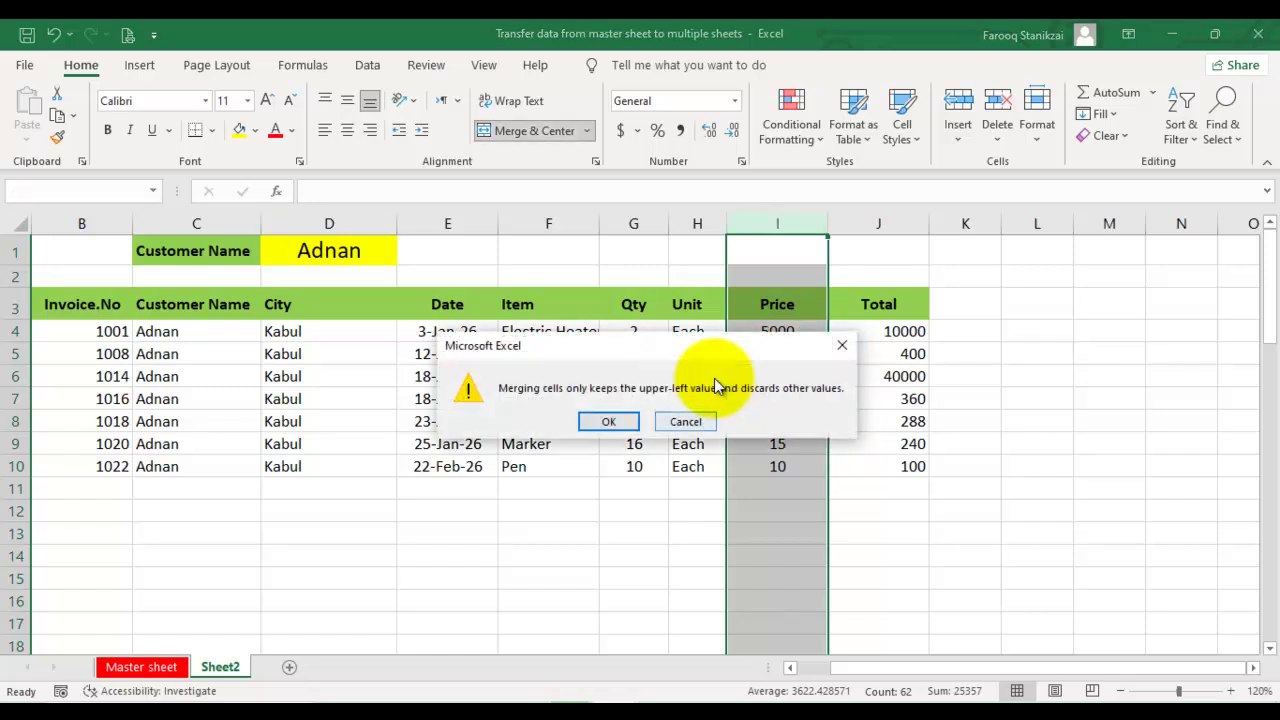
click(842, 345)
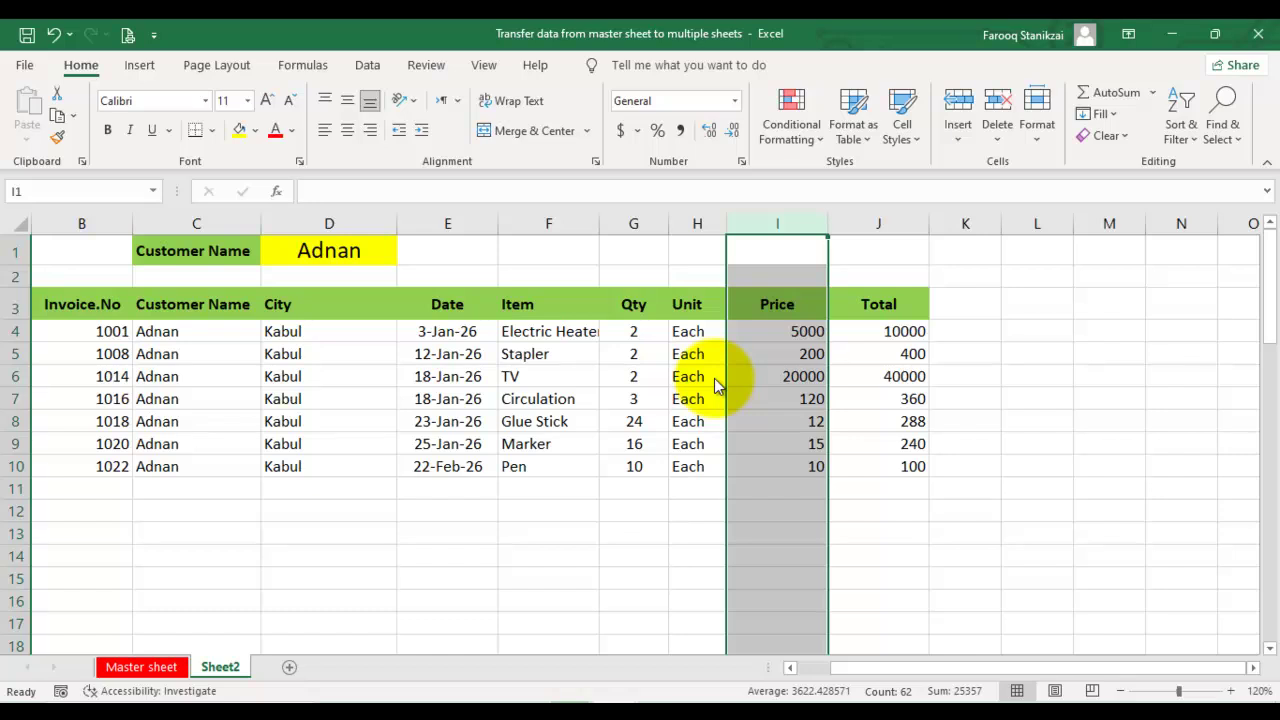
key(alt+Tab)
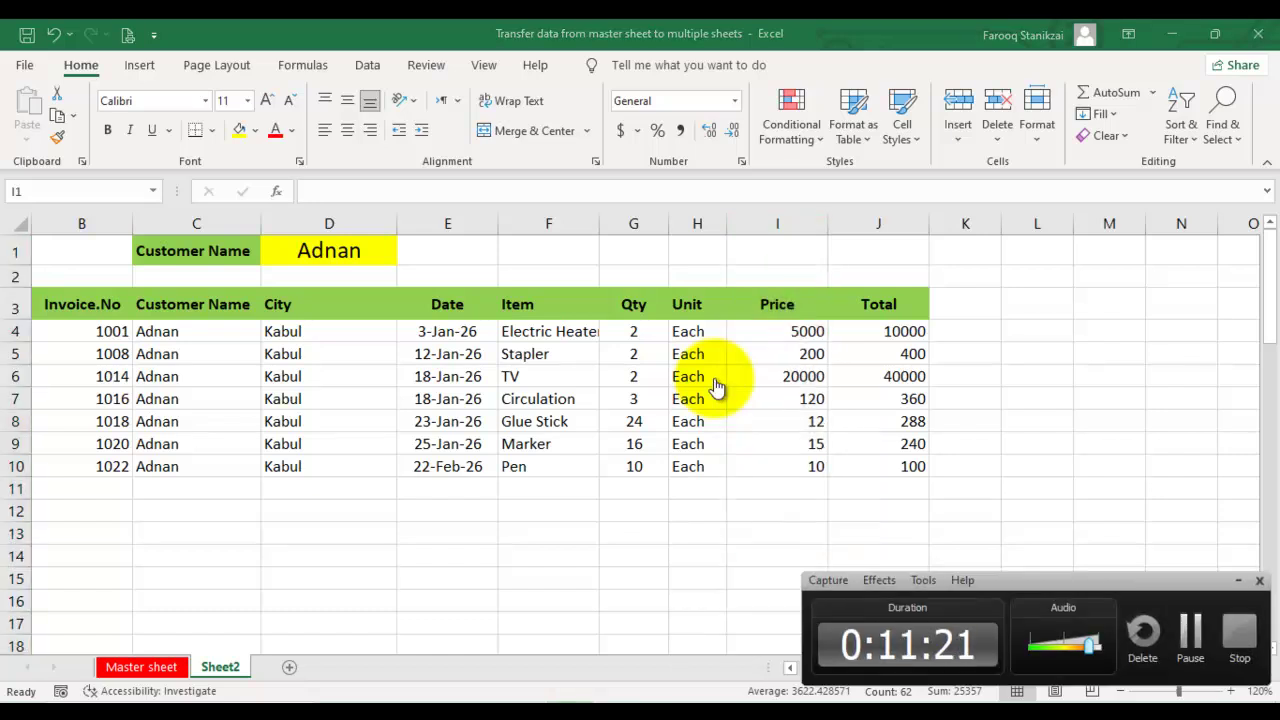
key(alt+Tab)
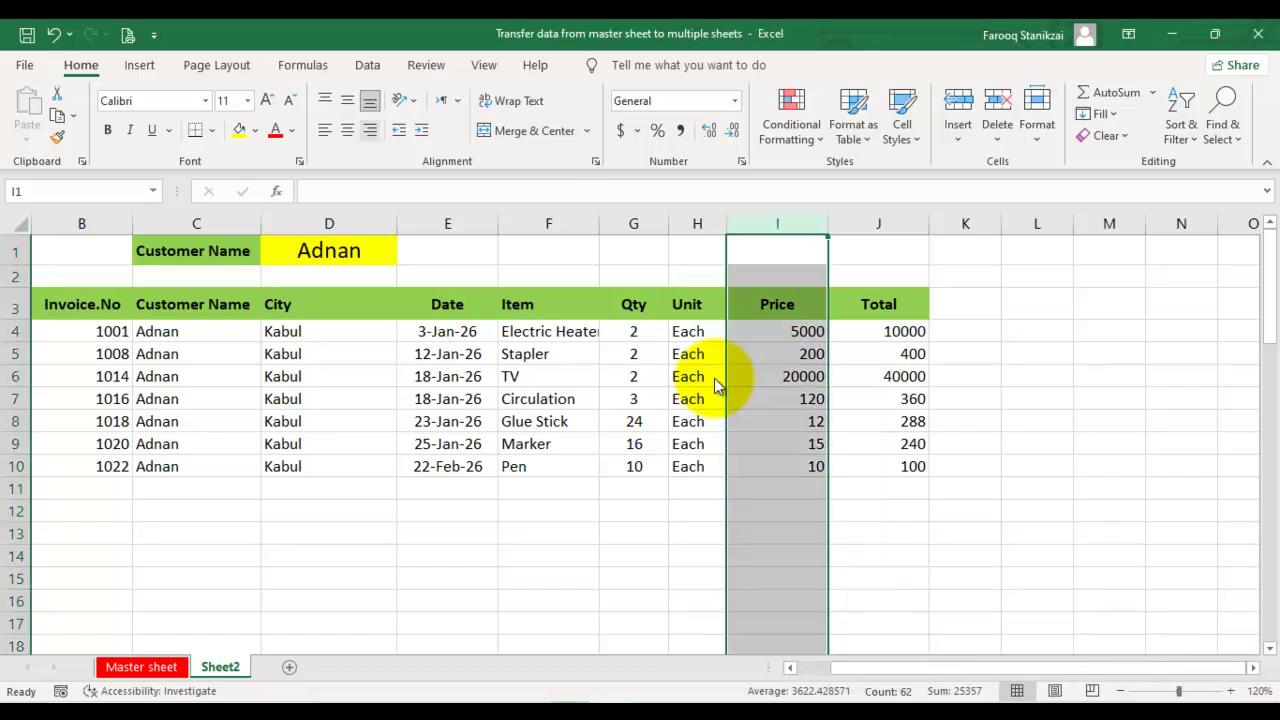
click(347, 130)
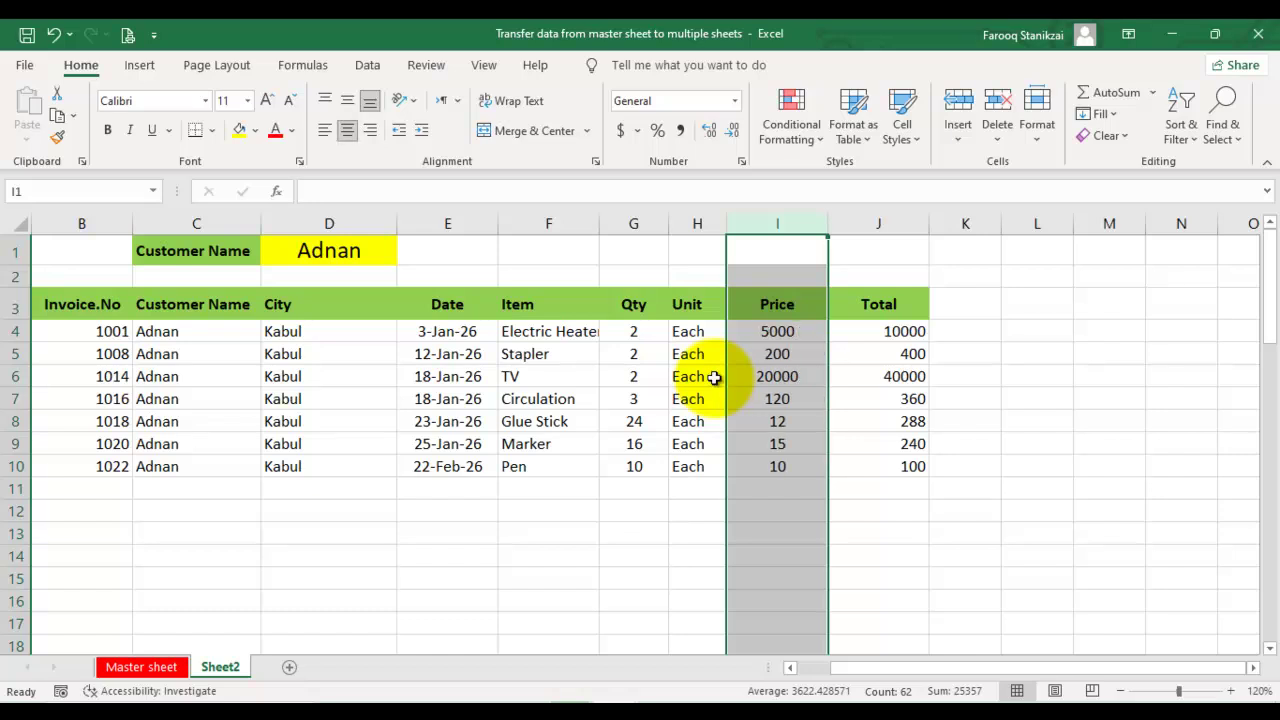
drag(878, 331, 878, 467)
click(347, 130)
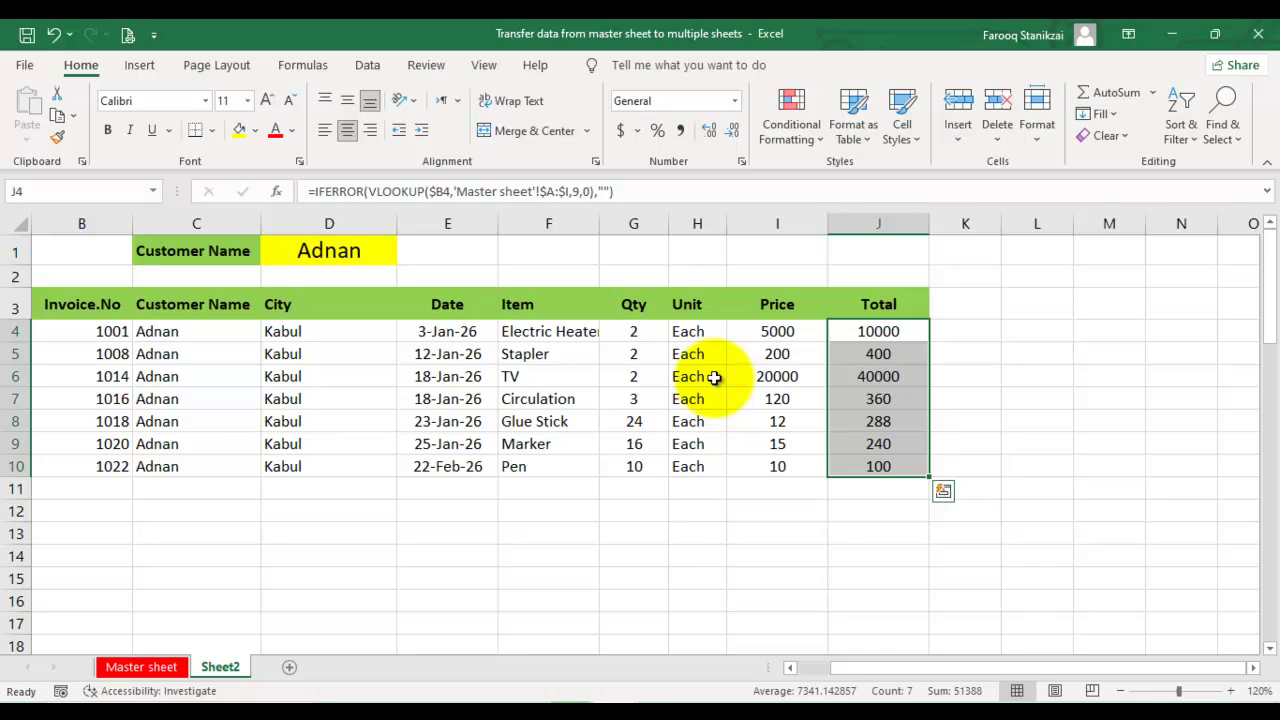
click(548, 489)
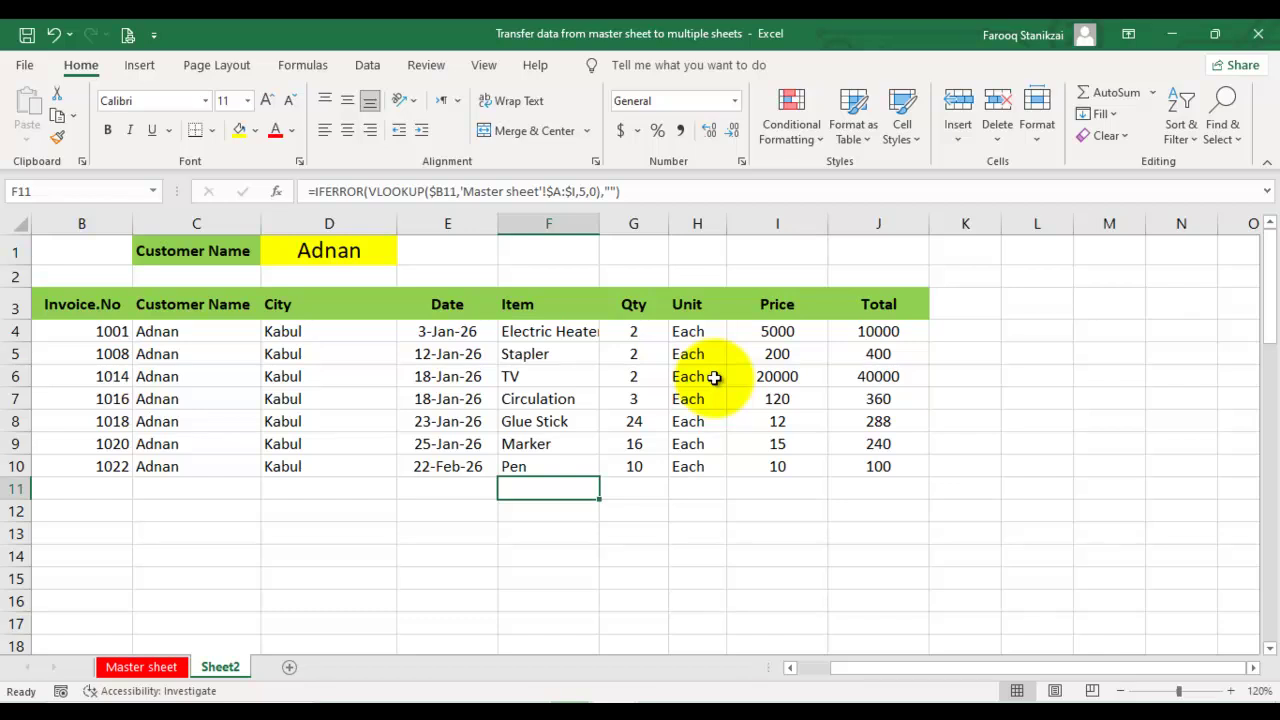
- Rename Sheet2 after the customer selected in cell D1
right_click(220, 667)
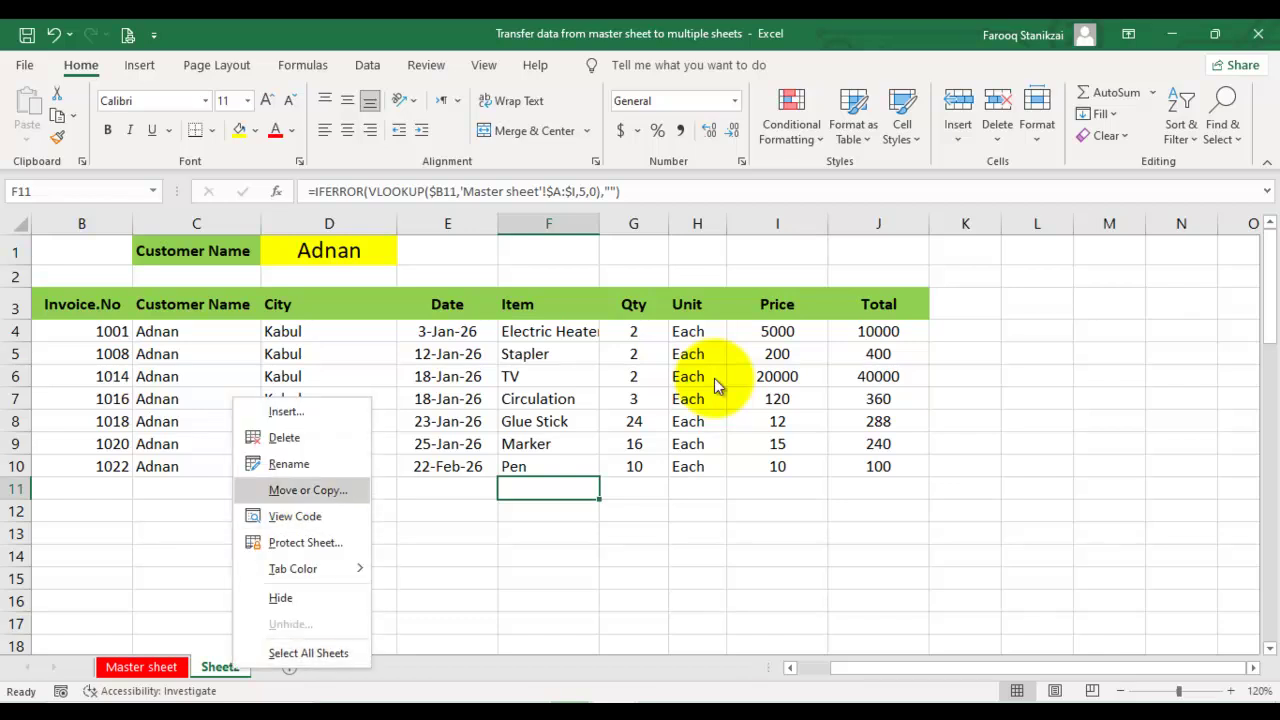
click(286, 460)
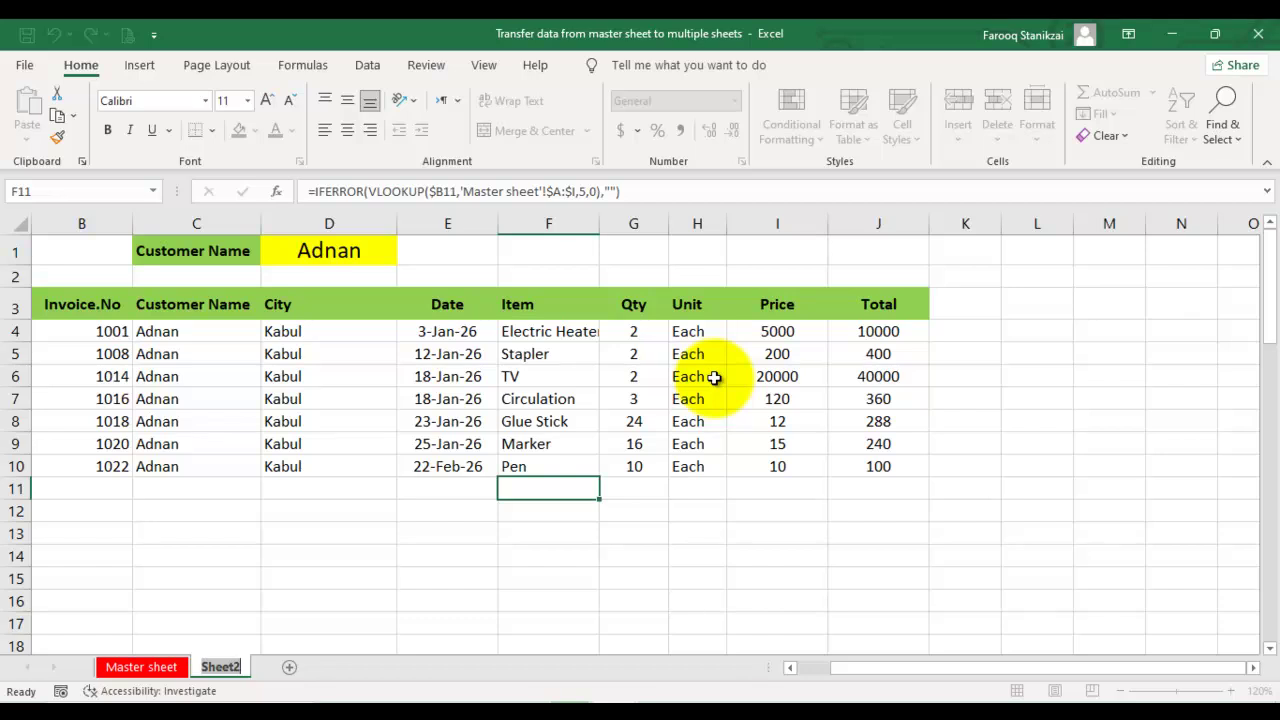
text(Adnan)
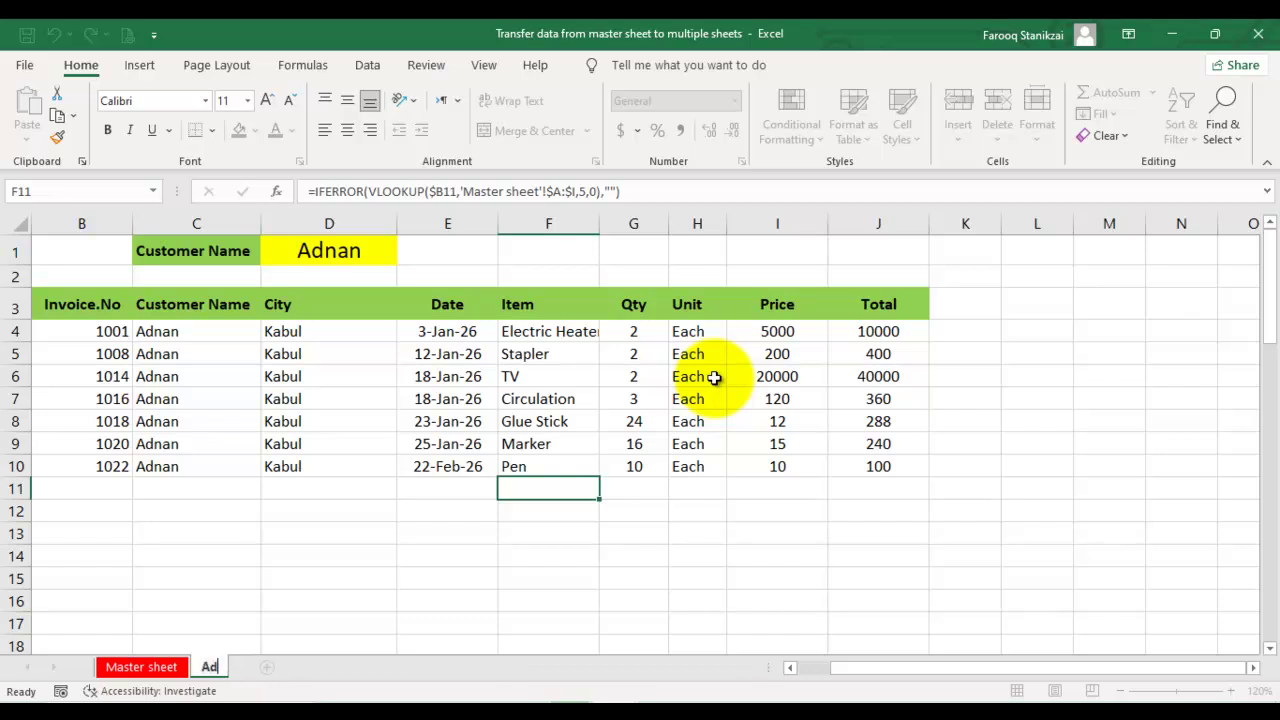
key(Return)
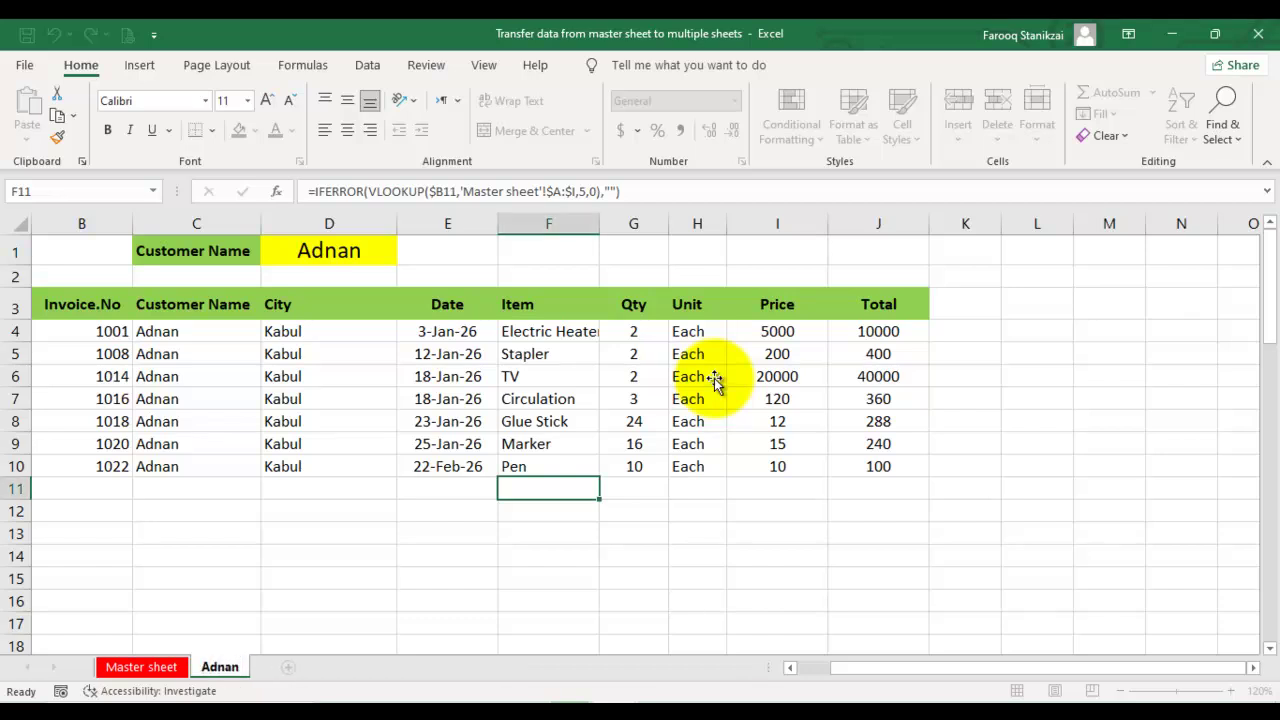
key(Left)
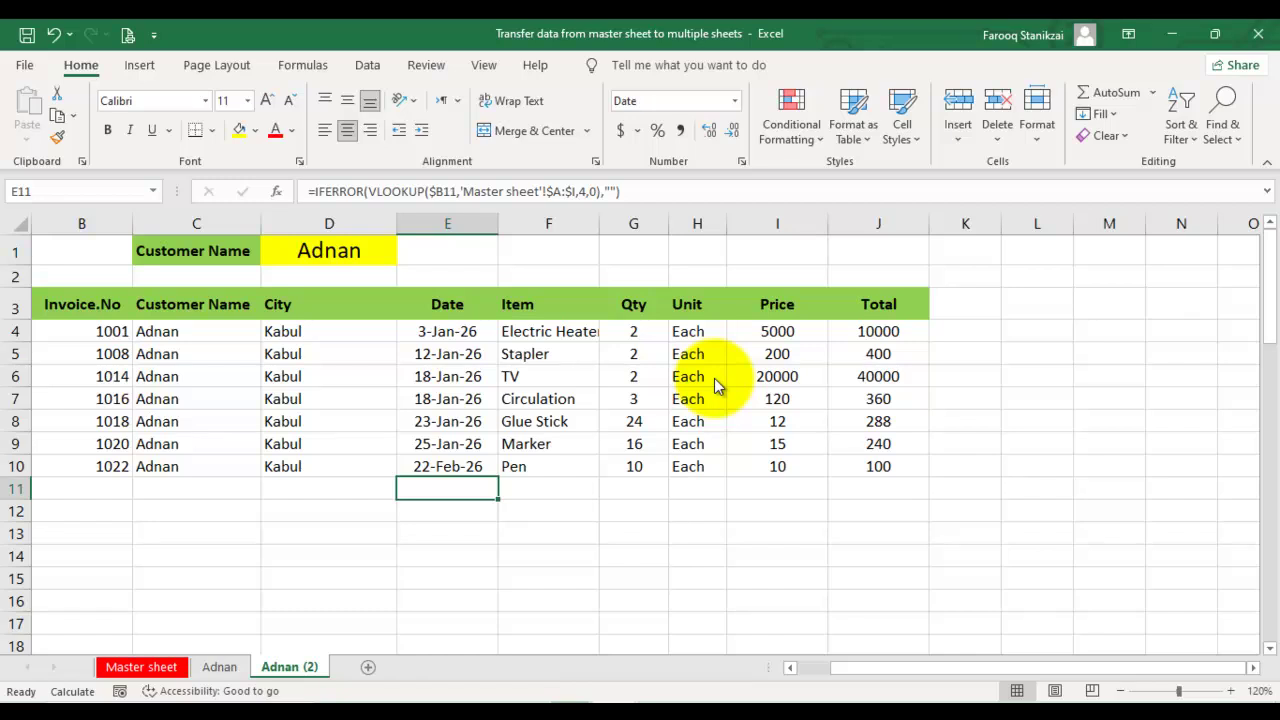
- Create another copy of the duplicated customer sheet and place it directly after the original customer sheet
right_click(293, 662)
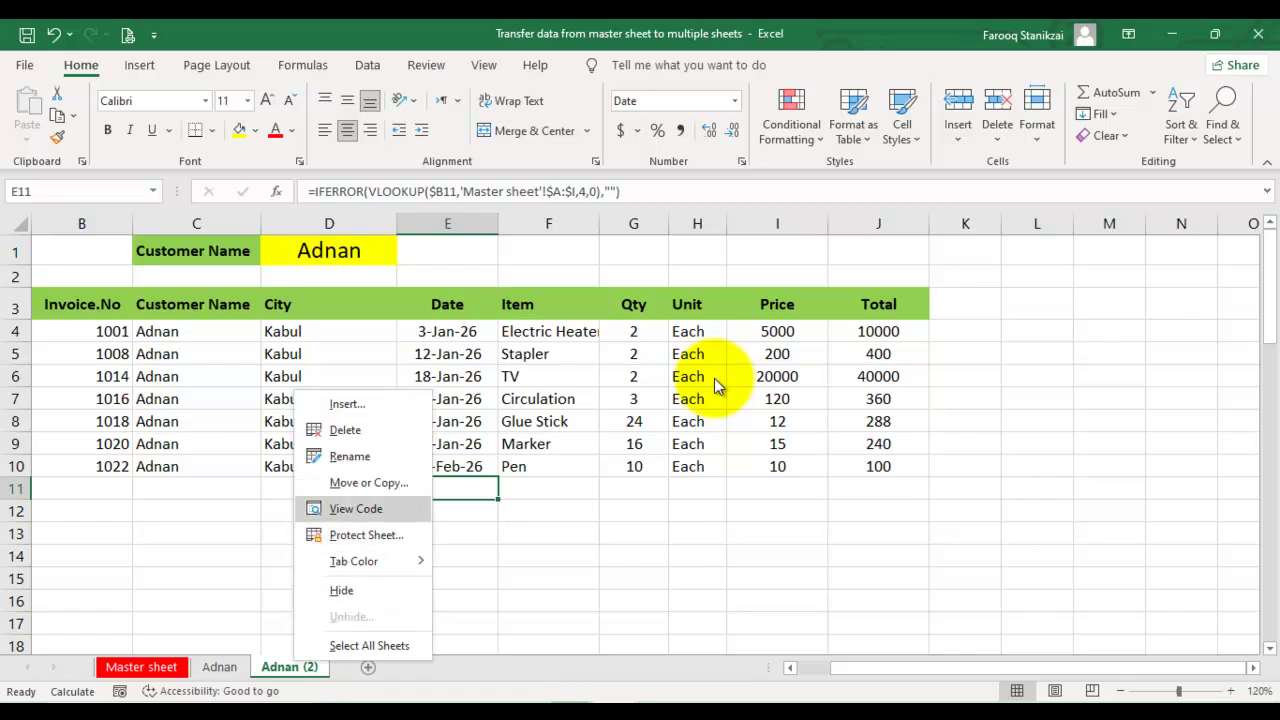
click(369, 482)
click(227, 558)
click(397, 586)
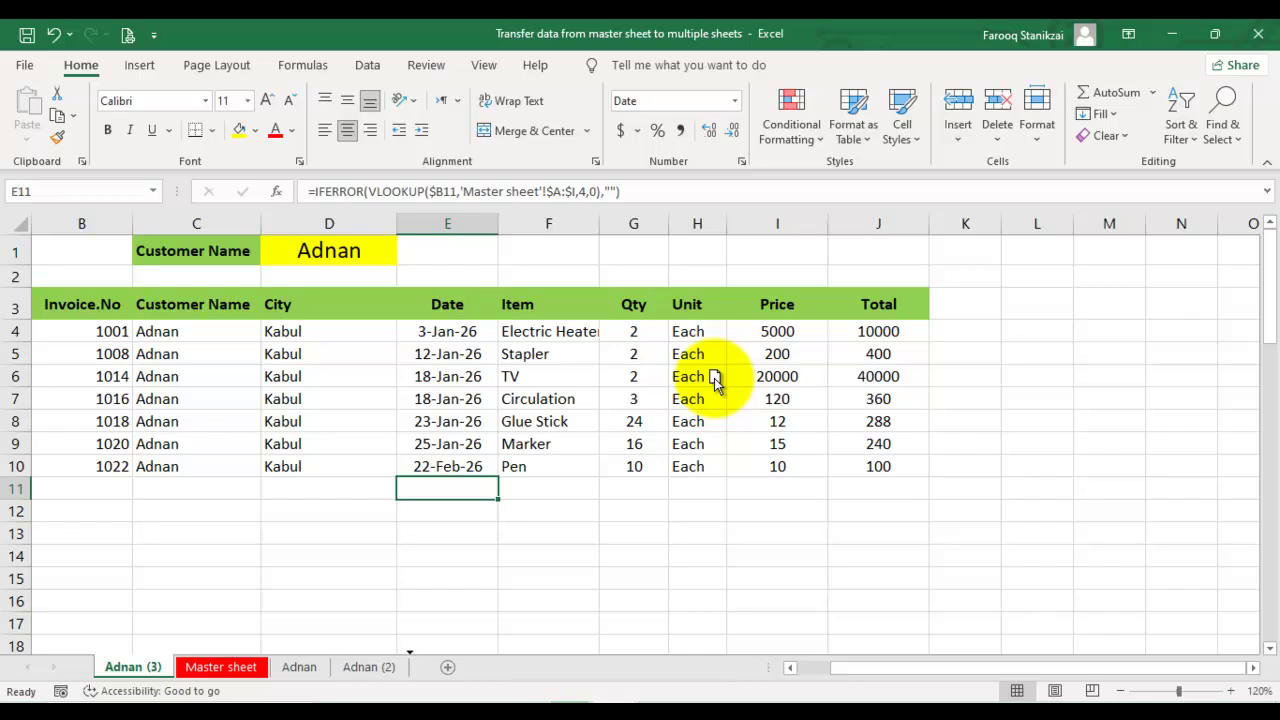
drag(133, 667, 330, 667)
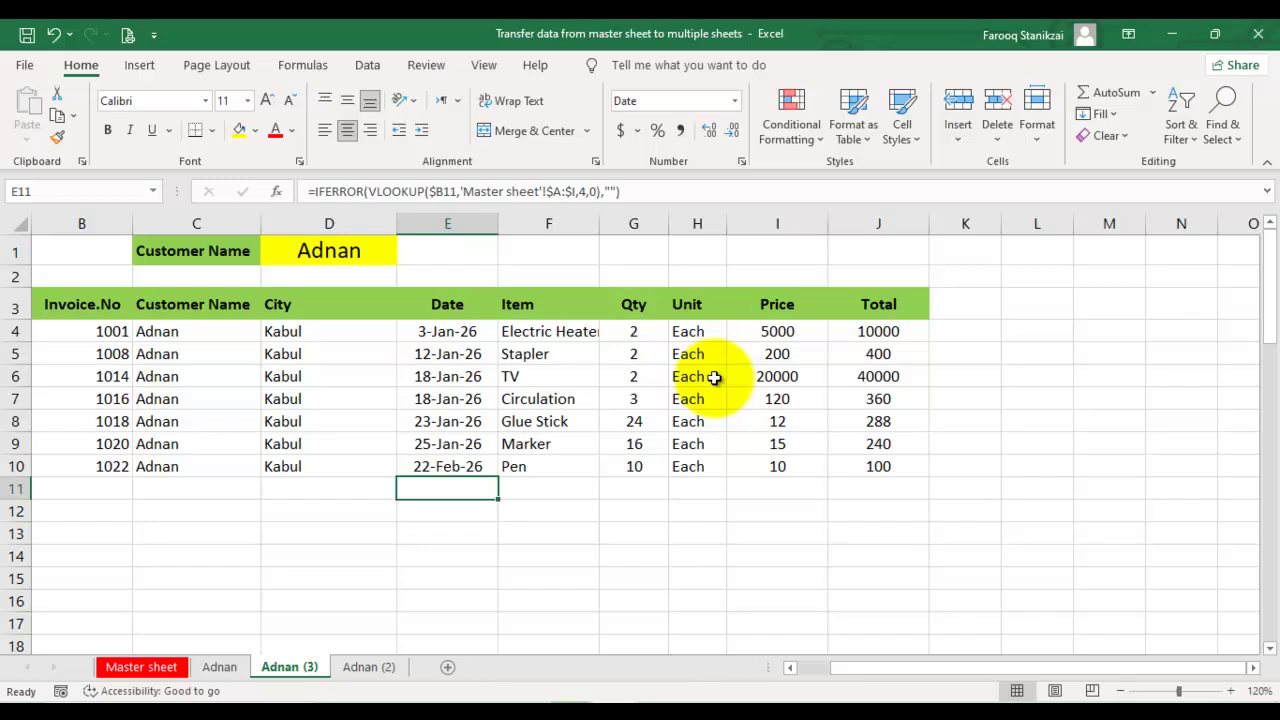
- Choose the second customer in the Customer Name dropdown list in cell D1 of the new sheet copy
key(ctrl+Up)
key(ctrl+Up)
key(Left)
key(alt+Down)
key(Down)
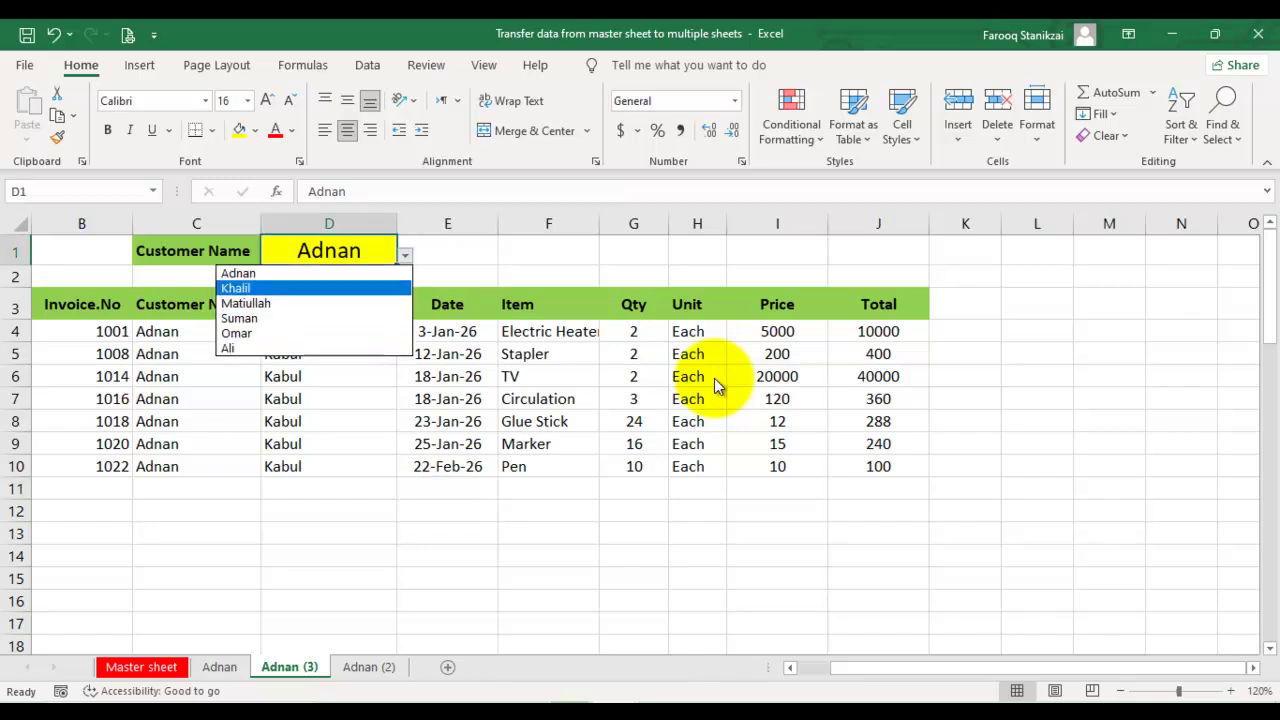
key(Return)
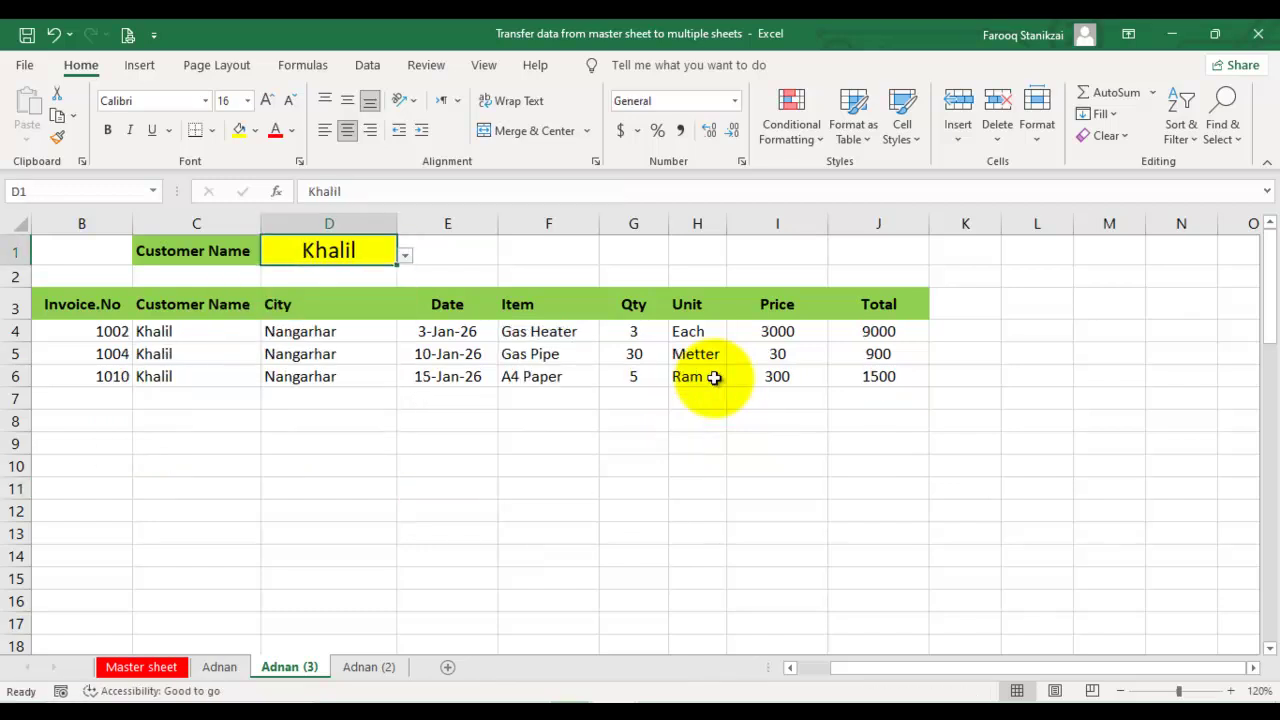
- Rename the new sheet copy after the customer now selected in cell D1, in lowercase
key(shift+F10)
key(Up)
key(Up)
key(Up)
key(Up)
key(Up)
key(Up)
key(Up)
key(Up)
key(Return)
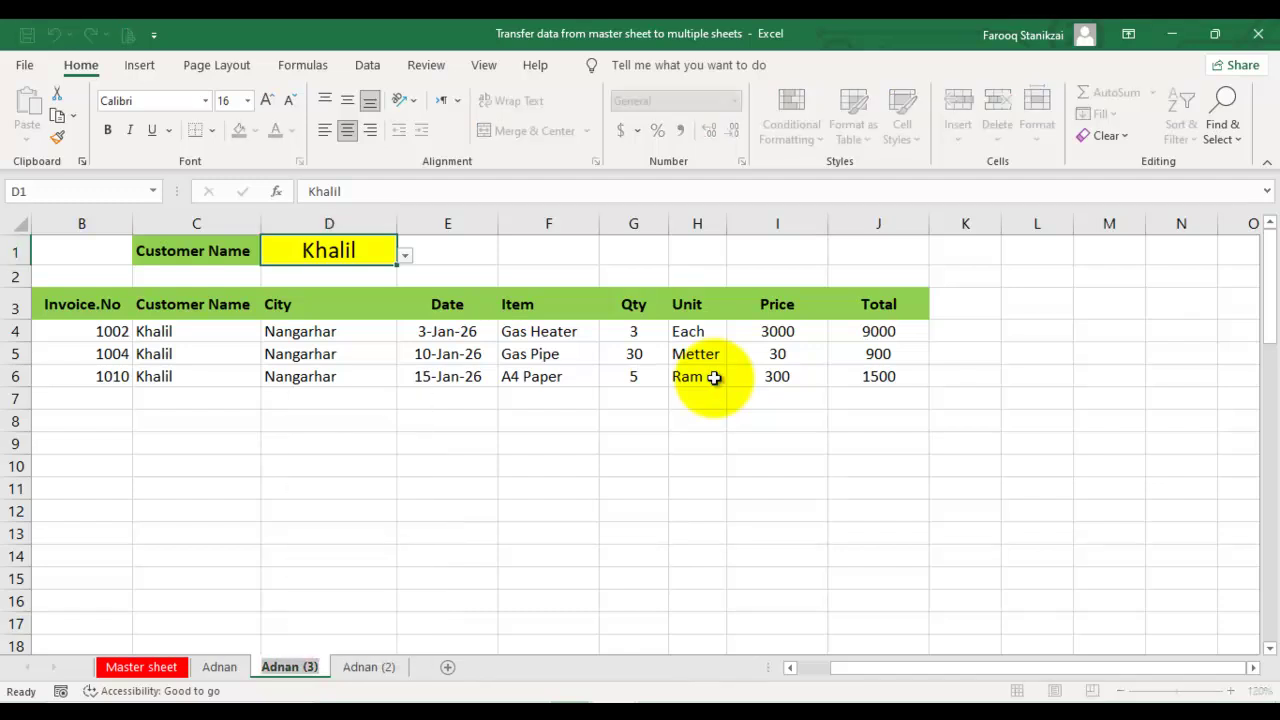
text(khalil)
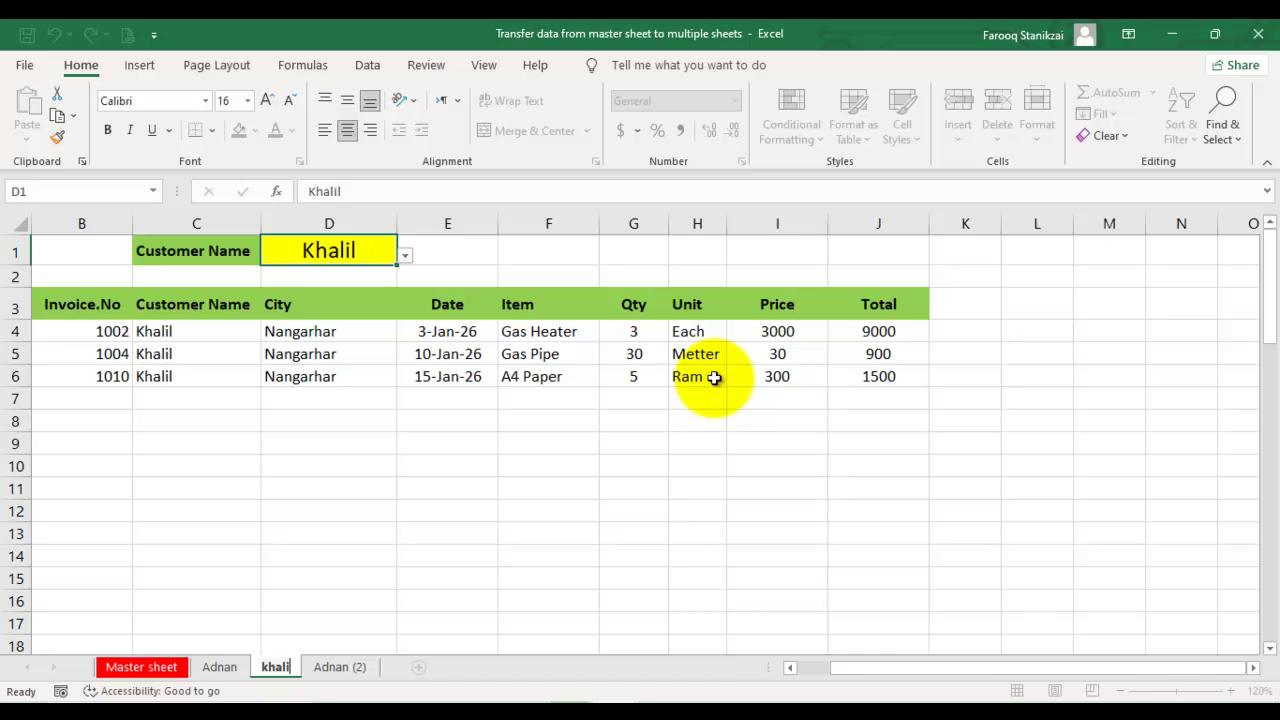
click(329, 421)
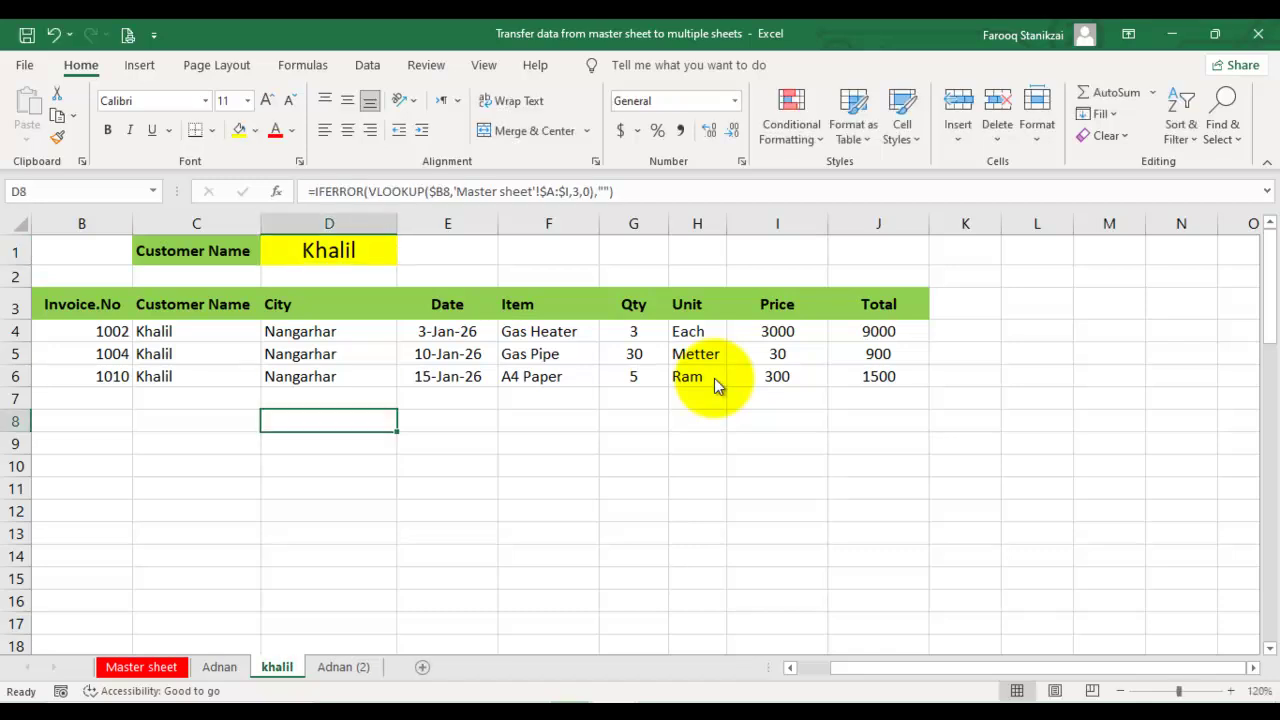
- Choose the third customer in the Customer Name dropdown list in cell D1 of the remaining sheet copy
key(ctrl+Page_Down)
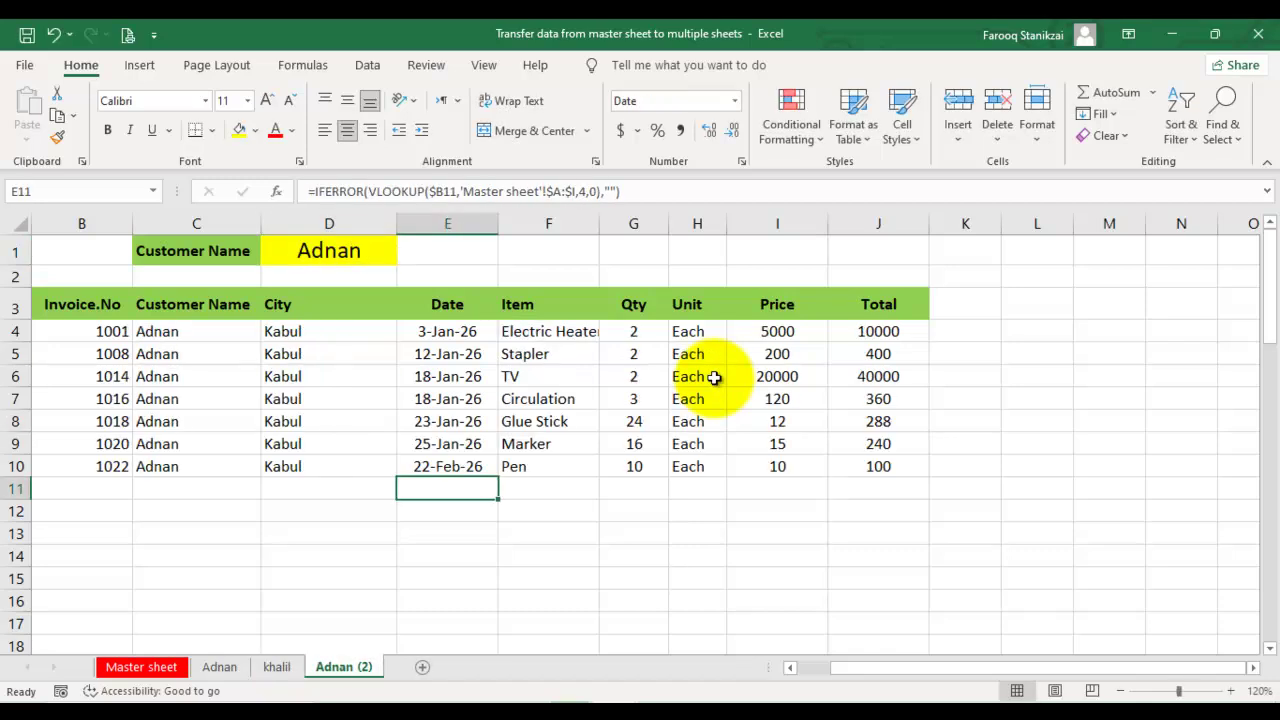
click(329, 251)
click(405, 256)
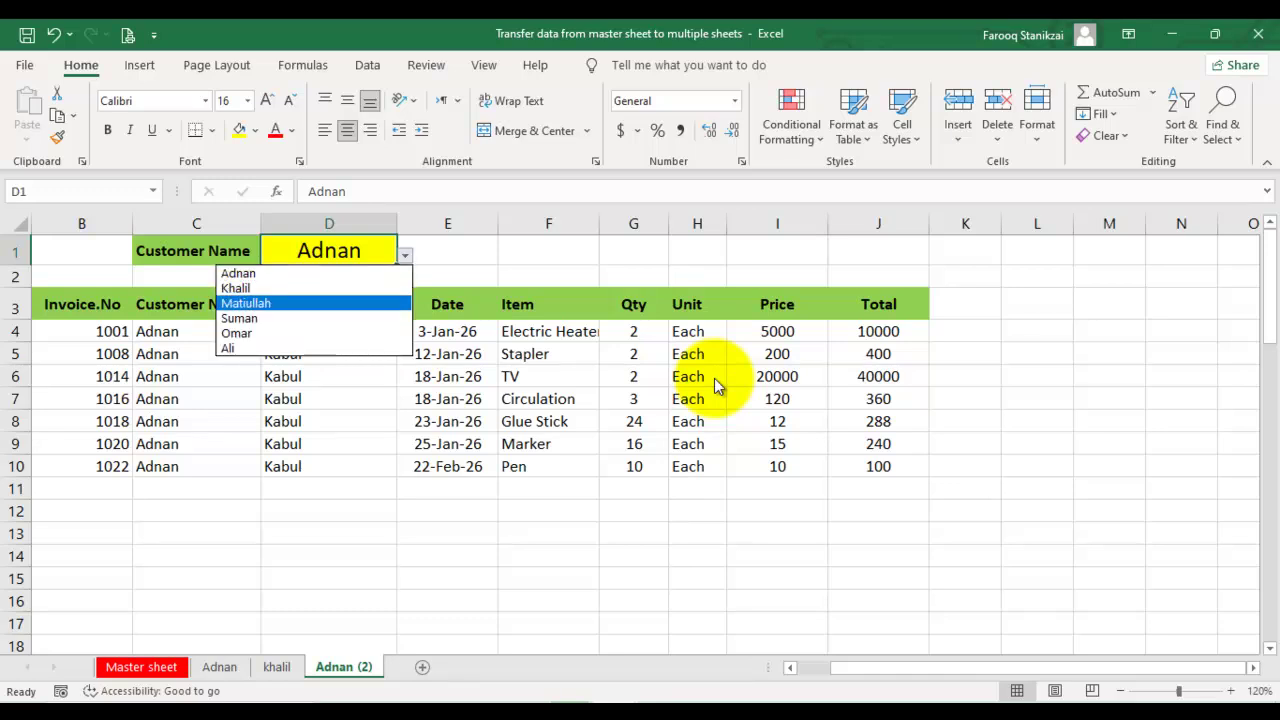
key(Return)
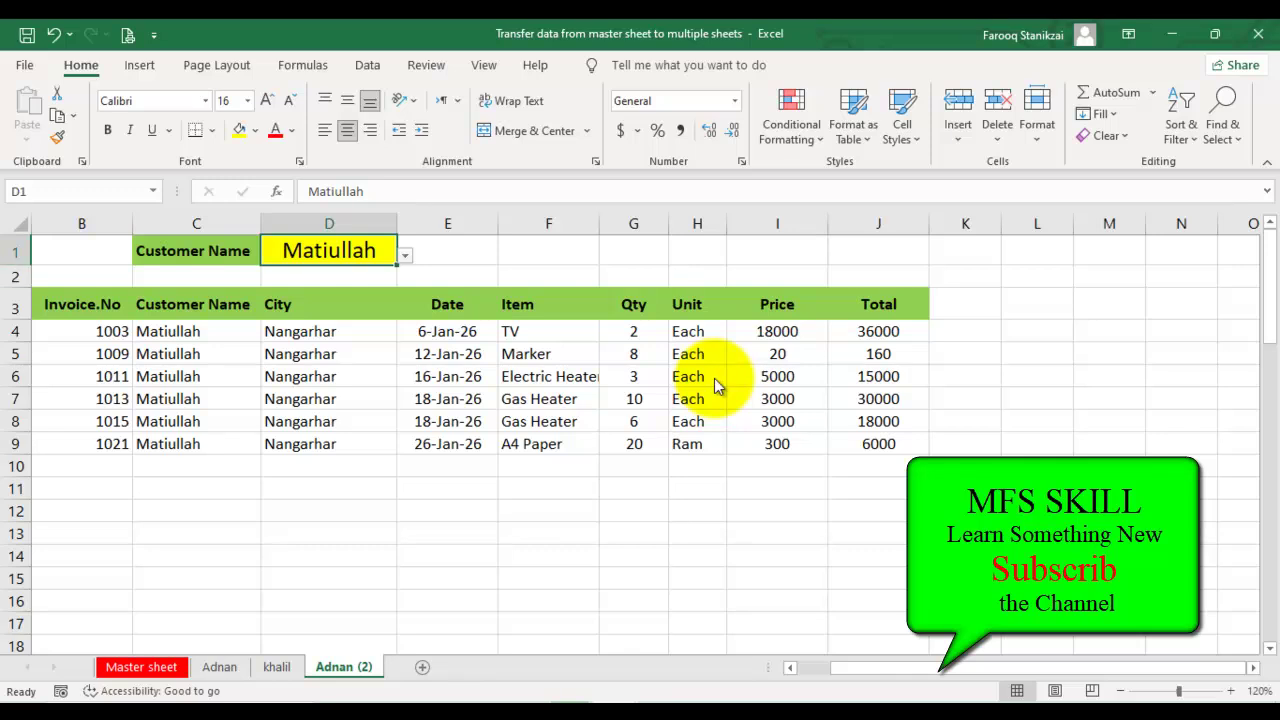
- Rename the remaining sheet copy after the third customer selected in cell D1, in lowercase
right_click(335, 663)
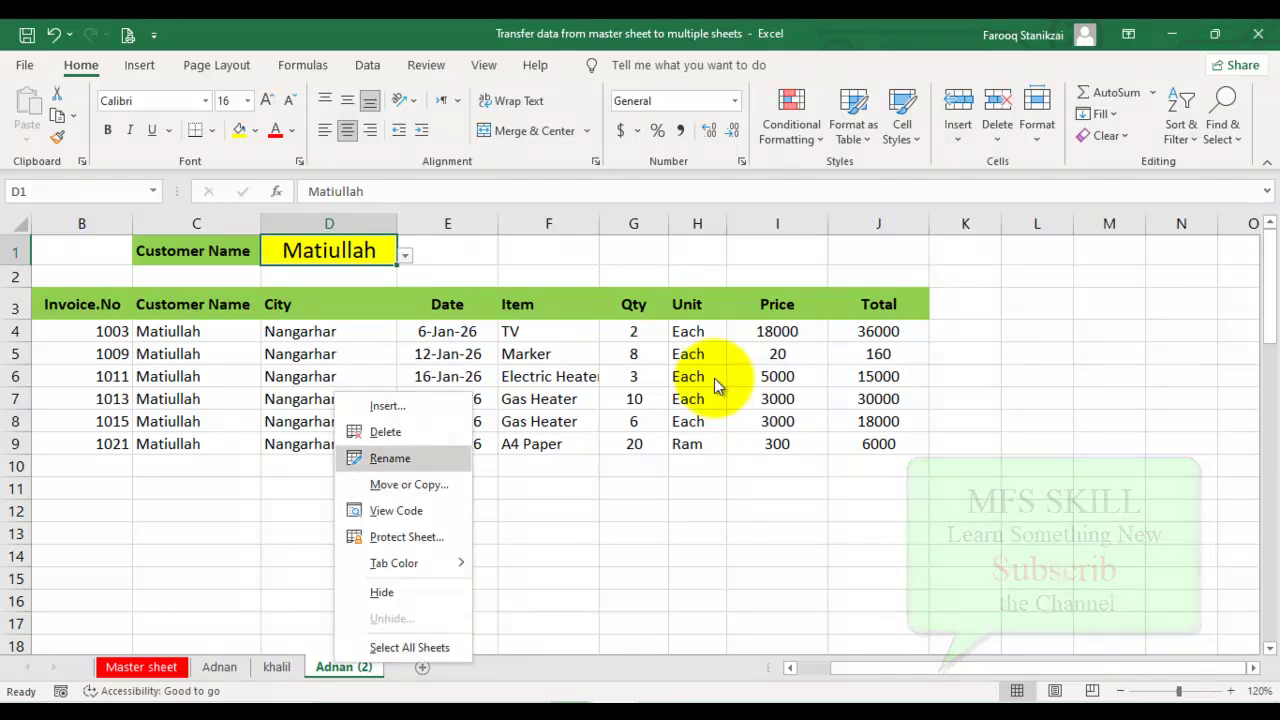
click(390, 458)
text(ma)
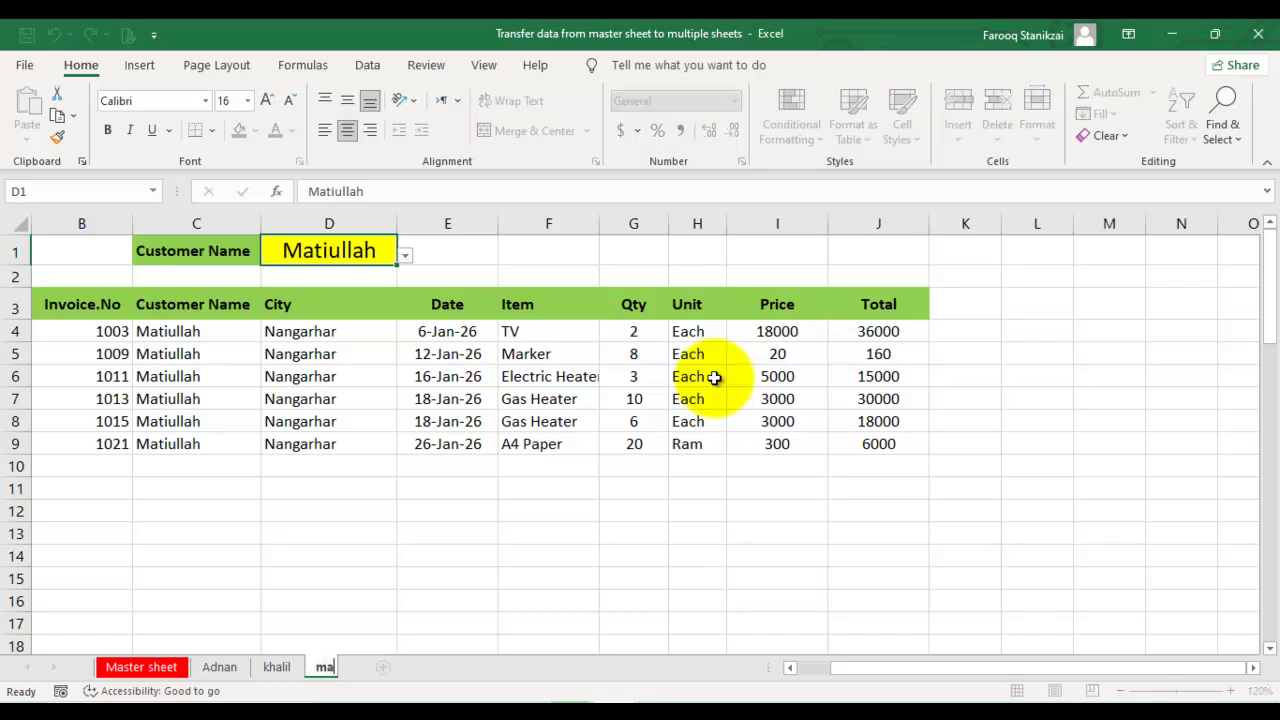
text(tiullah)
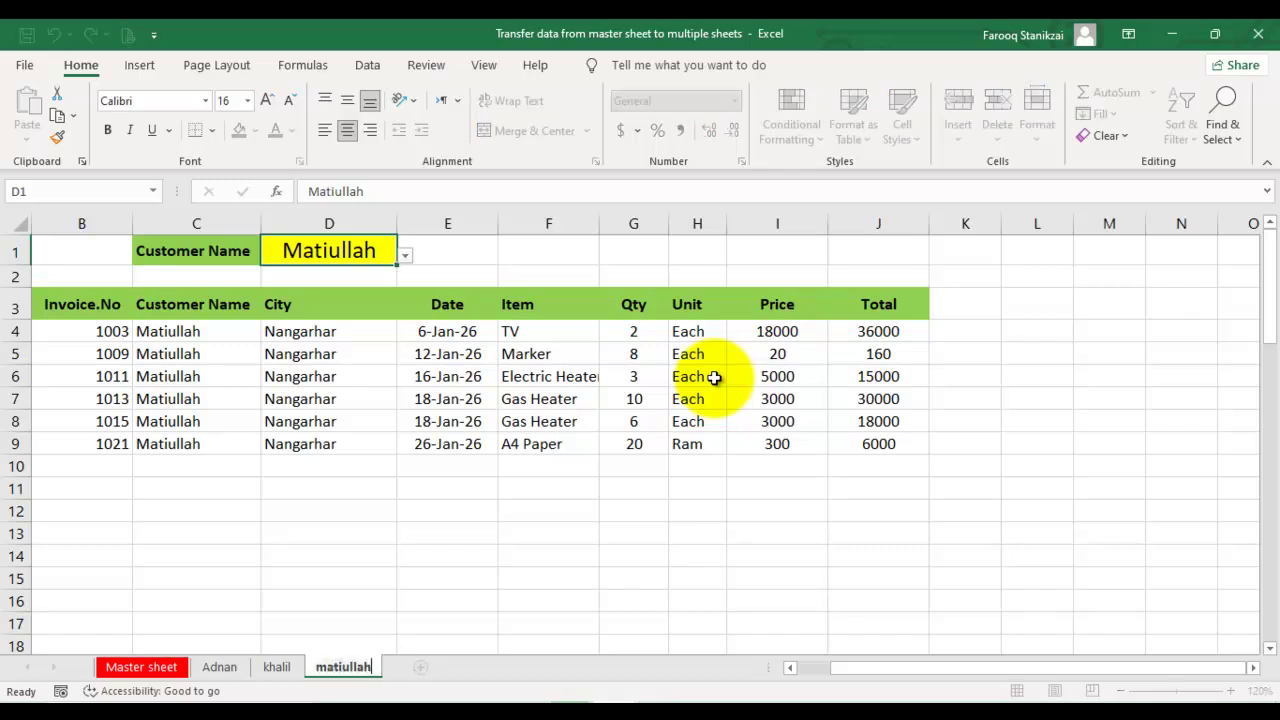
click(328, 511)
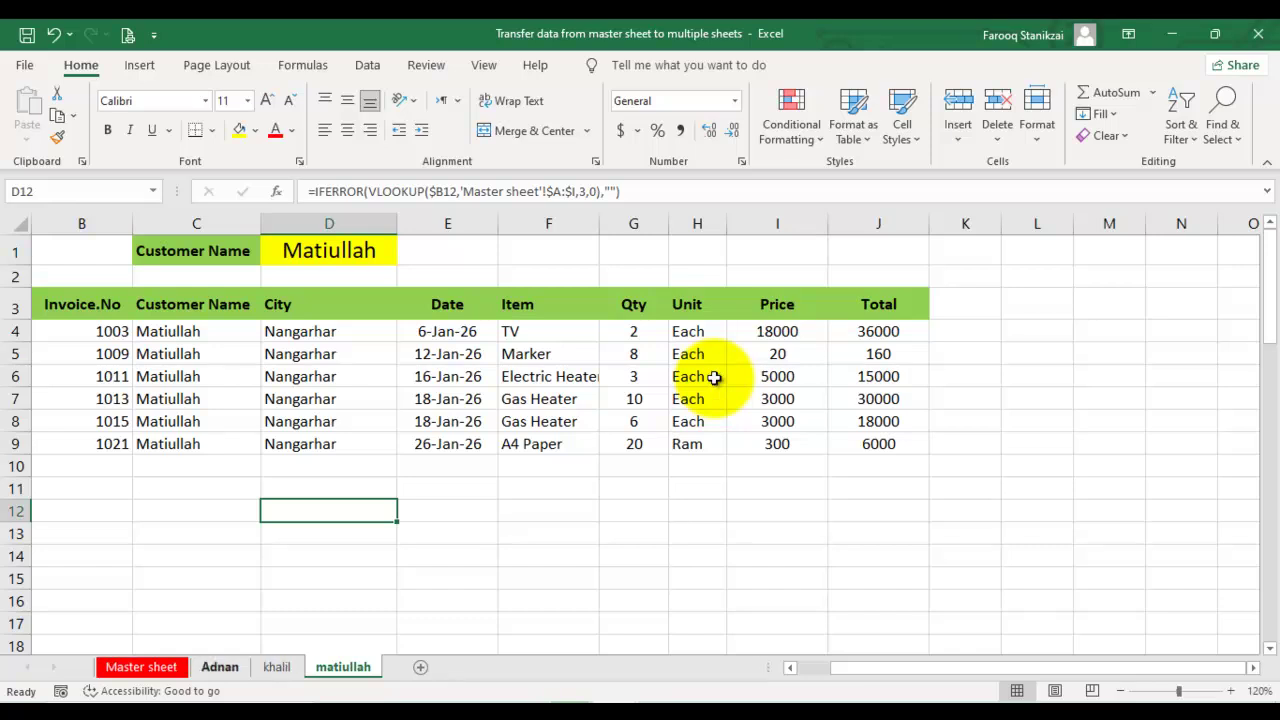
- Start a new record in row 25 of the Master sheet with the next invoice number, the third customer's name and the city Nangarhar
click(142, 667)
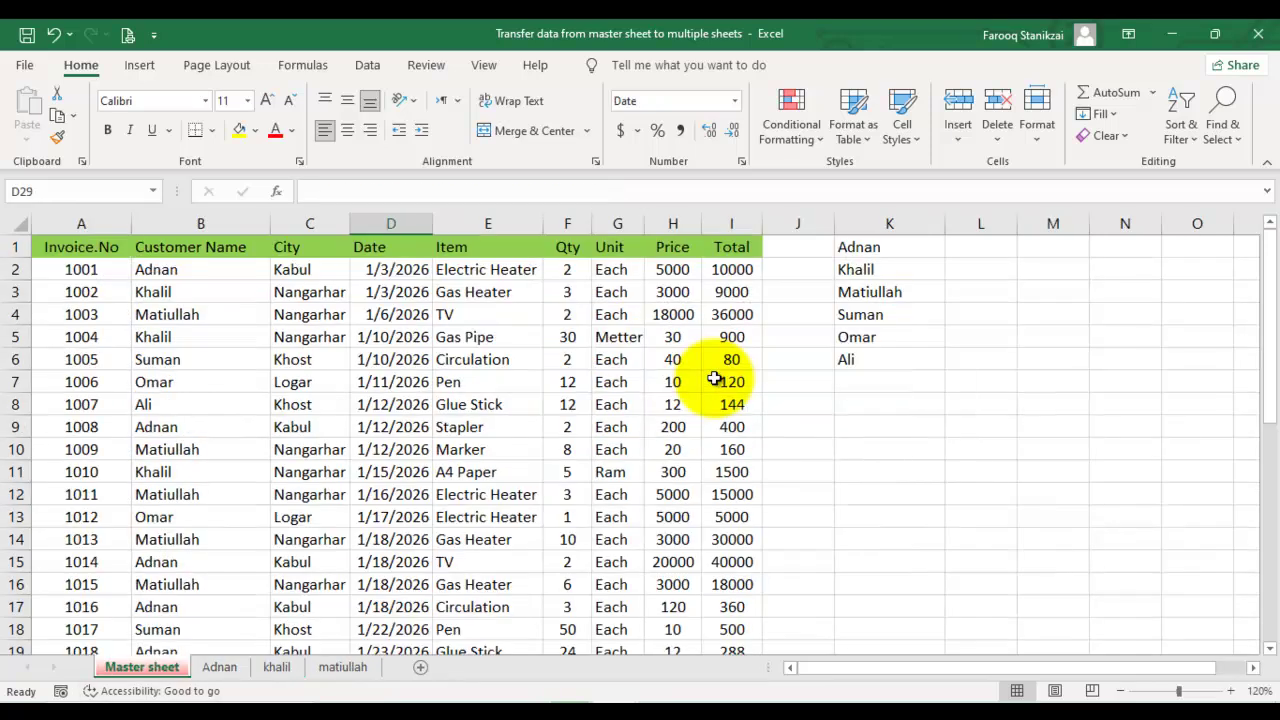
scroll(714, 378, down, 1)
scroll(714, 378, down, 6)
scroll(714, 378, up, 2)
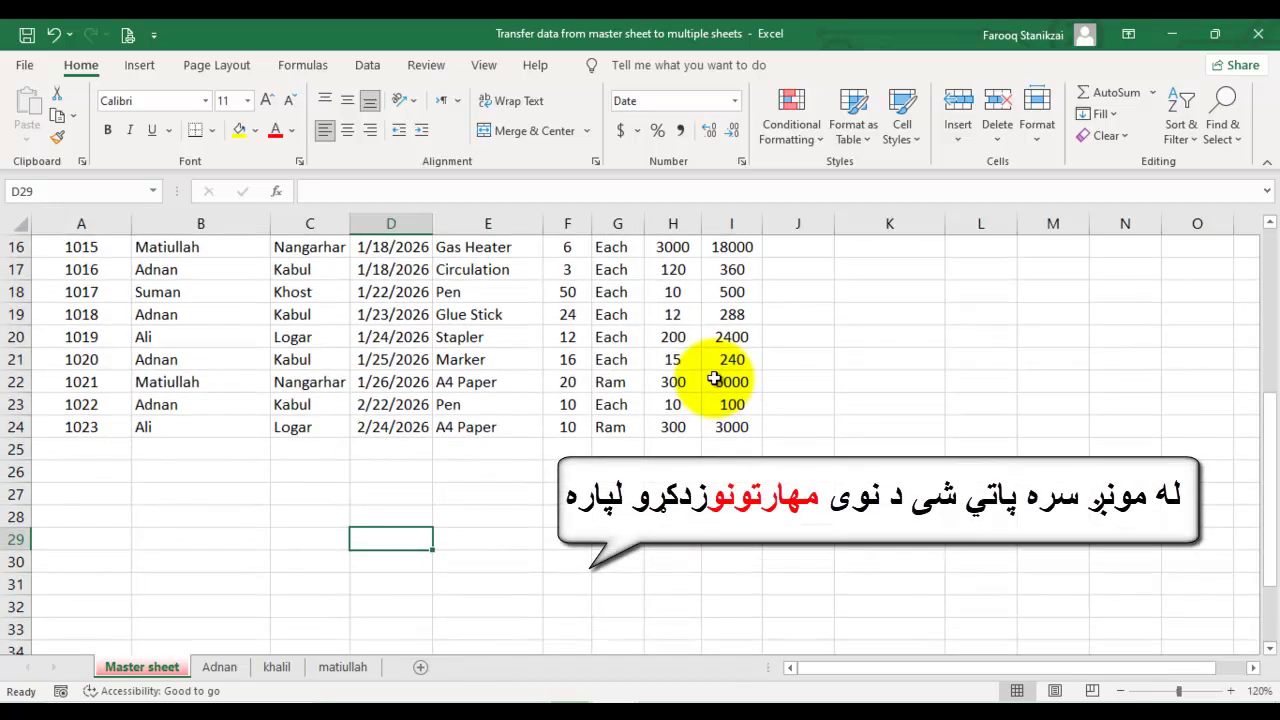
click(200, 449)
key(Left)
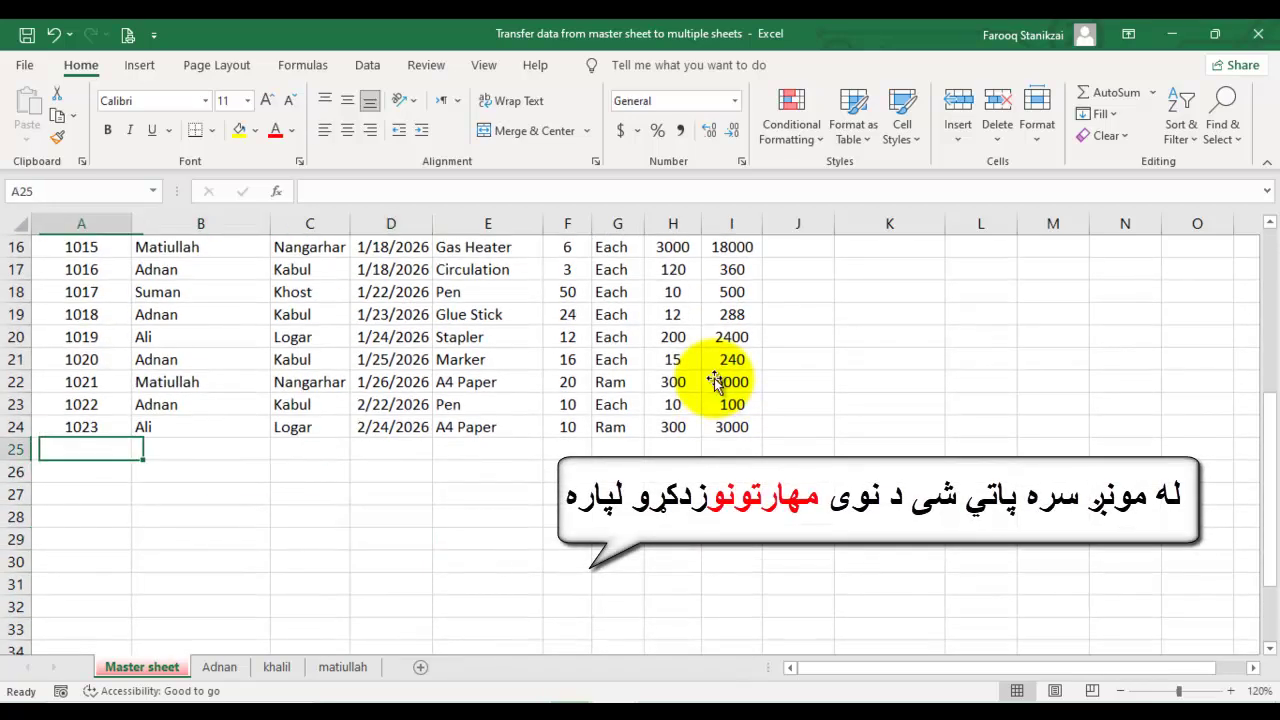
text(1024)
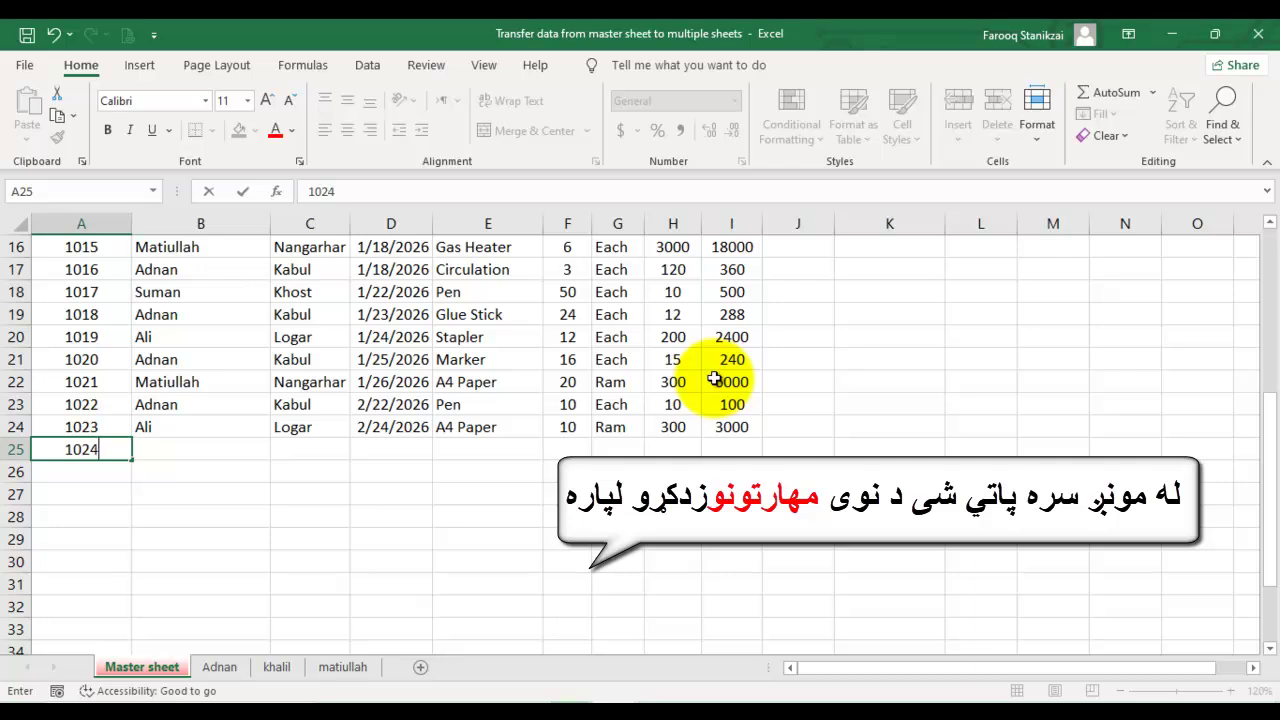
key(Tab)
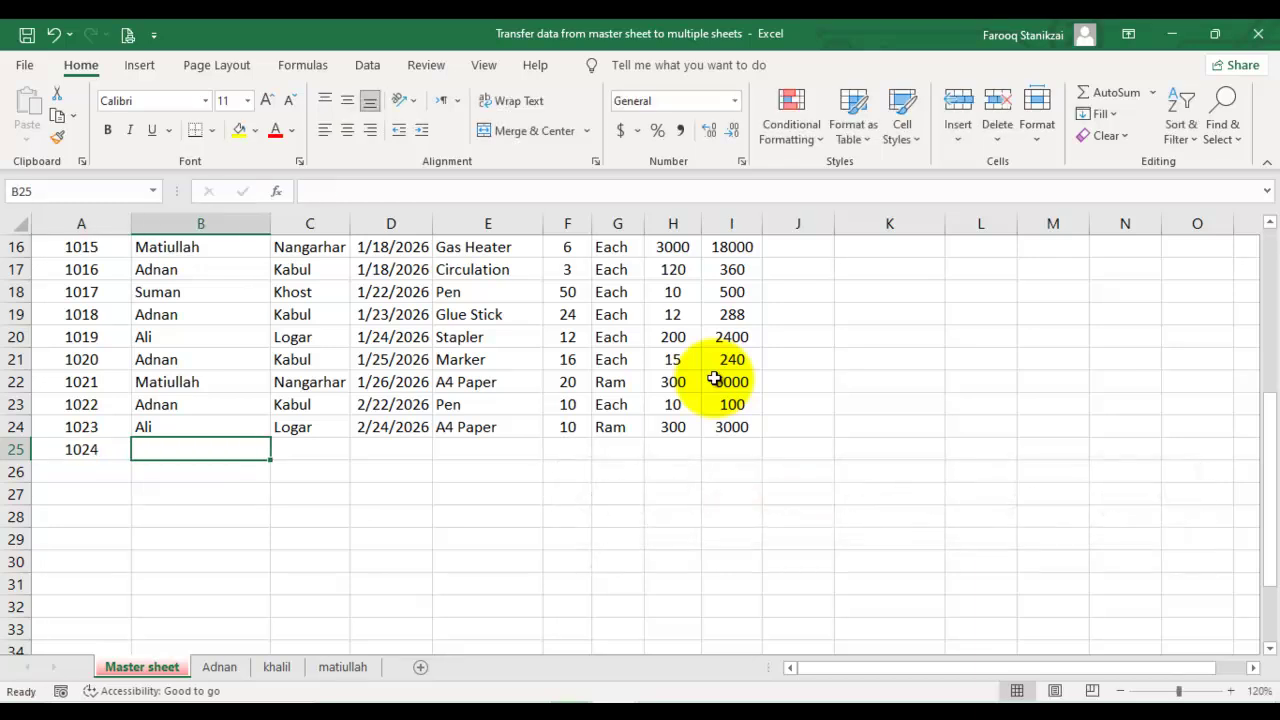
text(Matiullah)
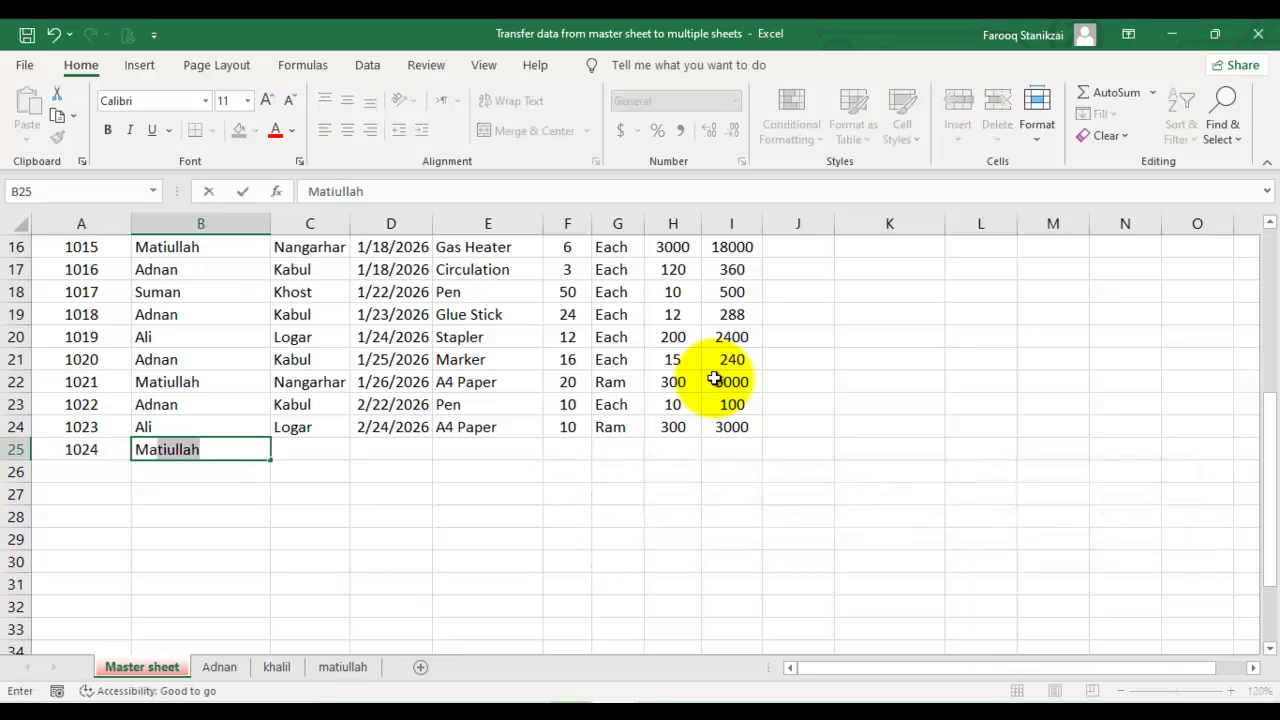
key(Tab)
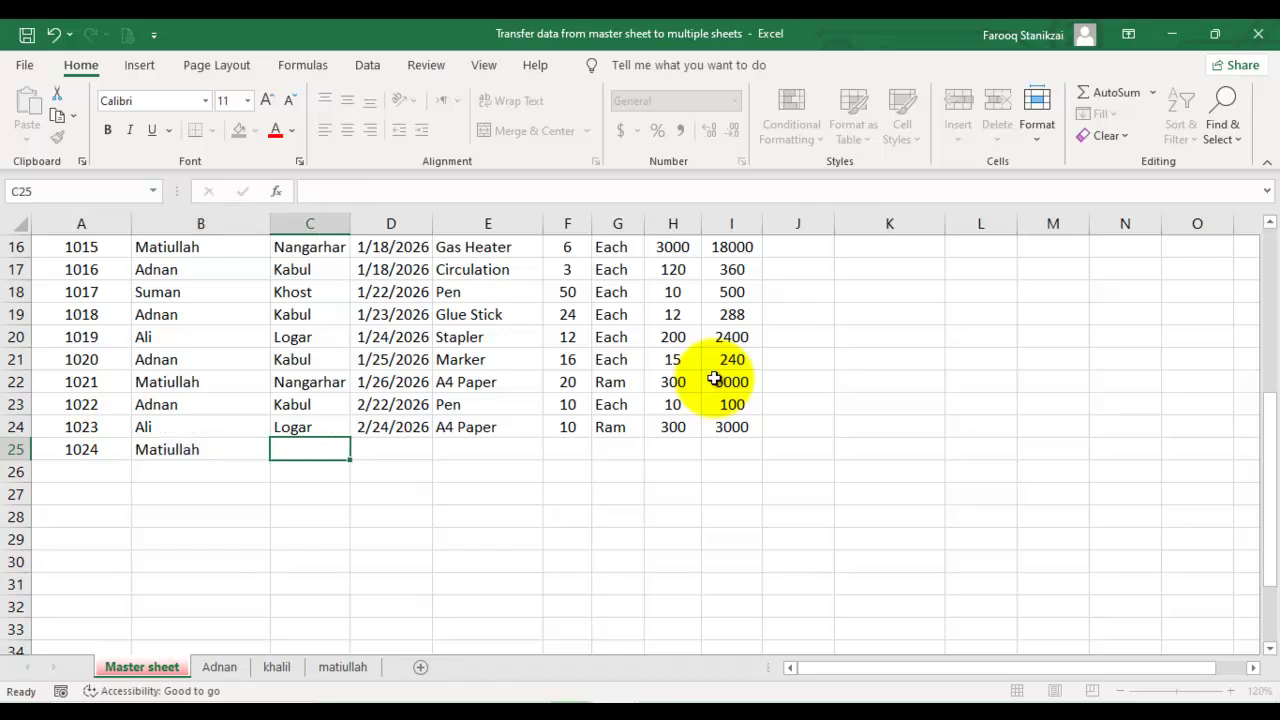
text(nangarhar)
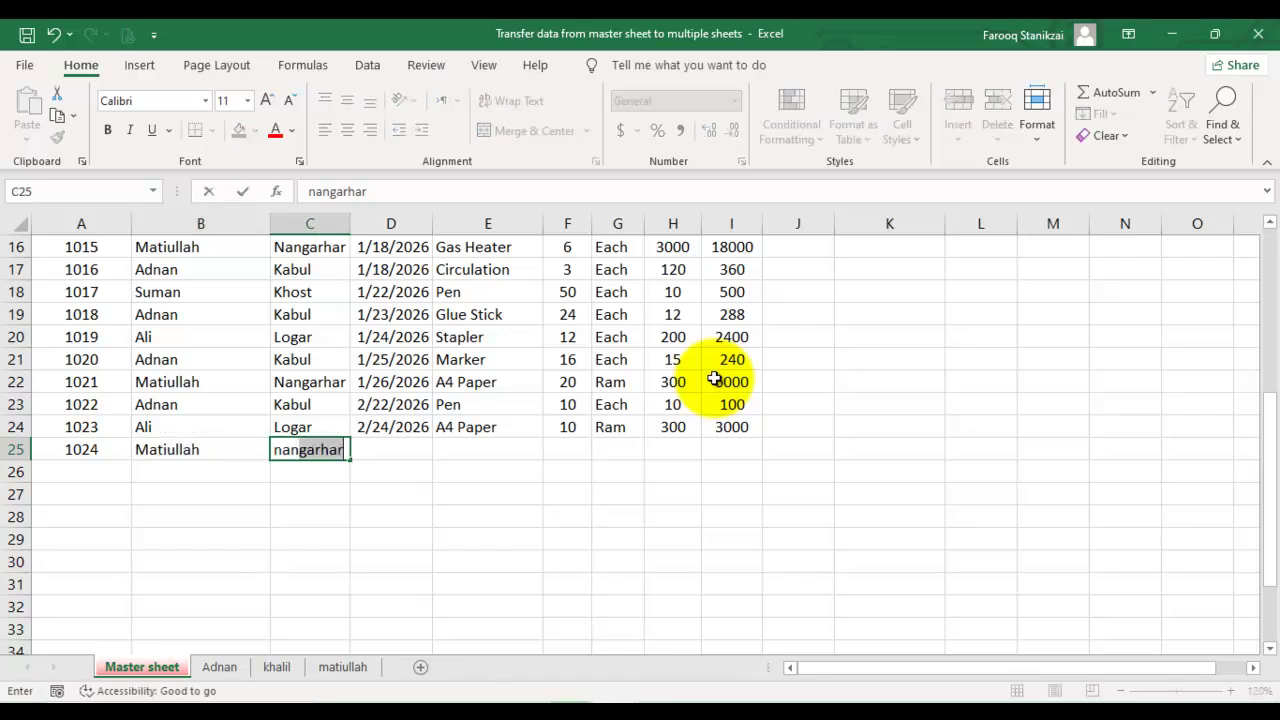
key(Tab)
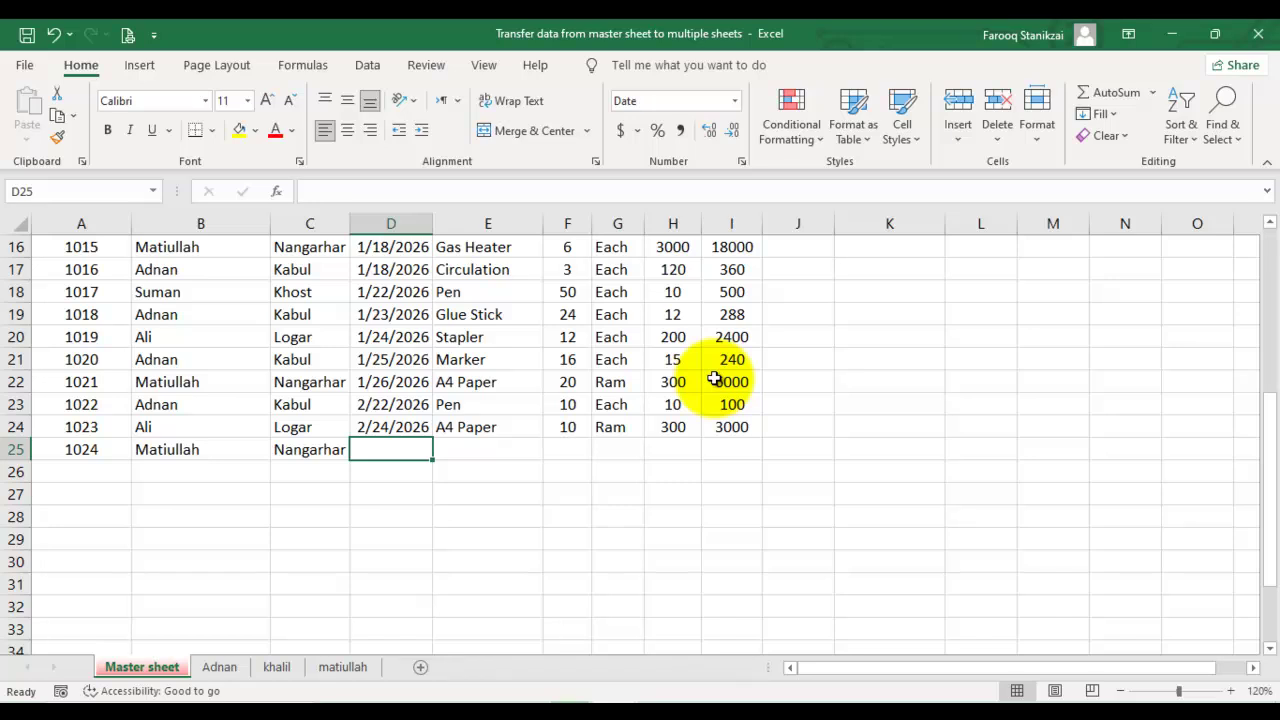
- Enter the date 2/20/2026 and the item Marker for the new invoice in row 25
text(2/20/)
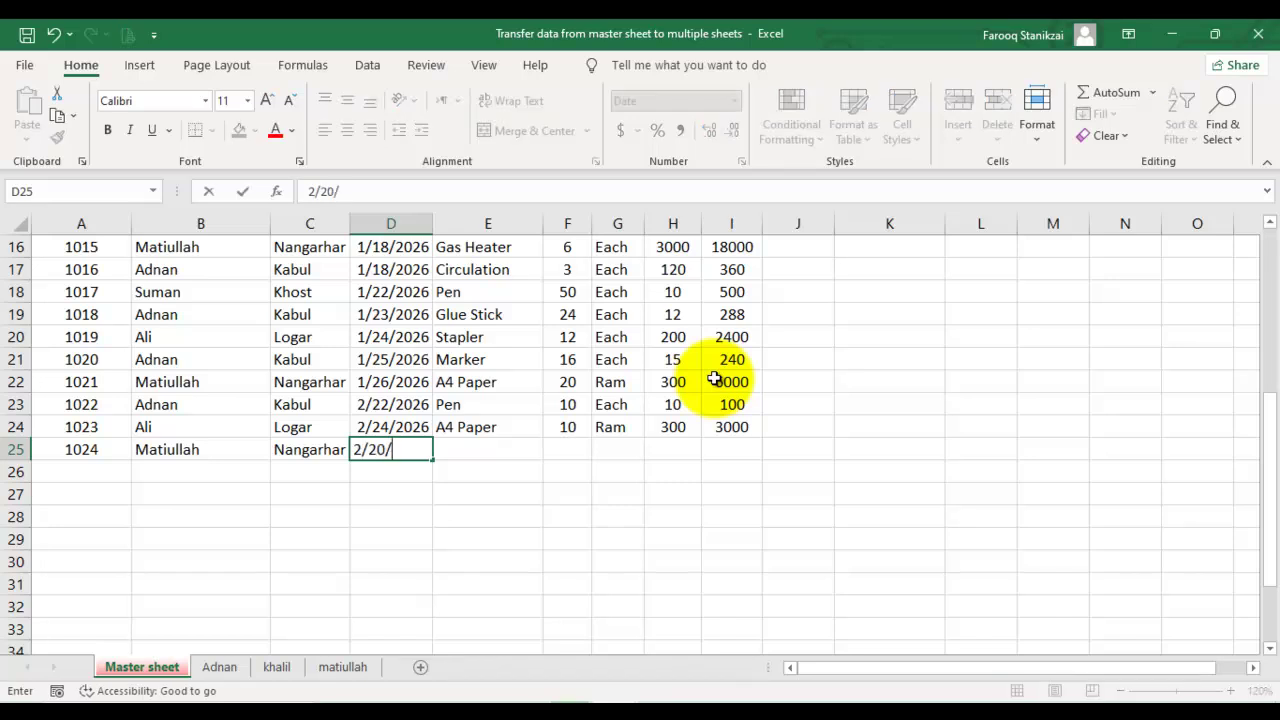
text(2026)
key(Tab)
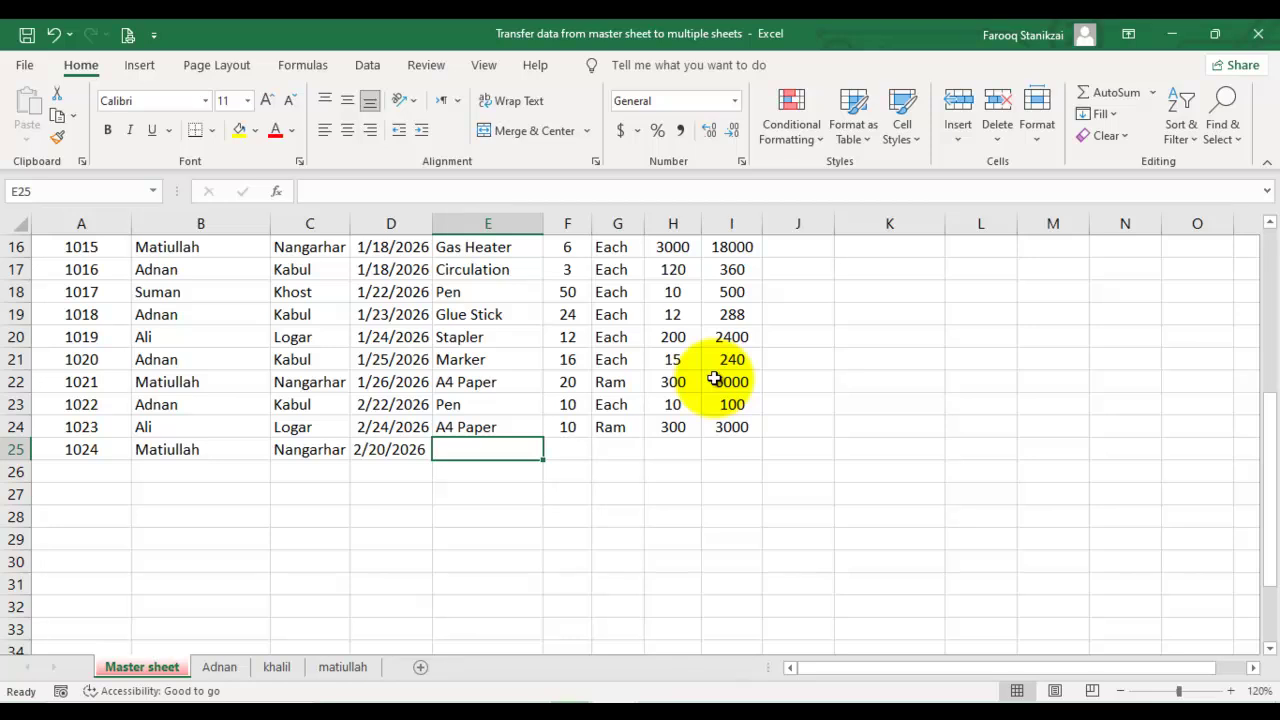
text(mar)
key(Tab)
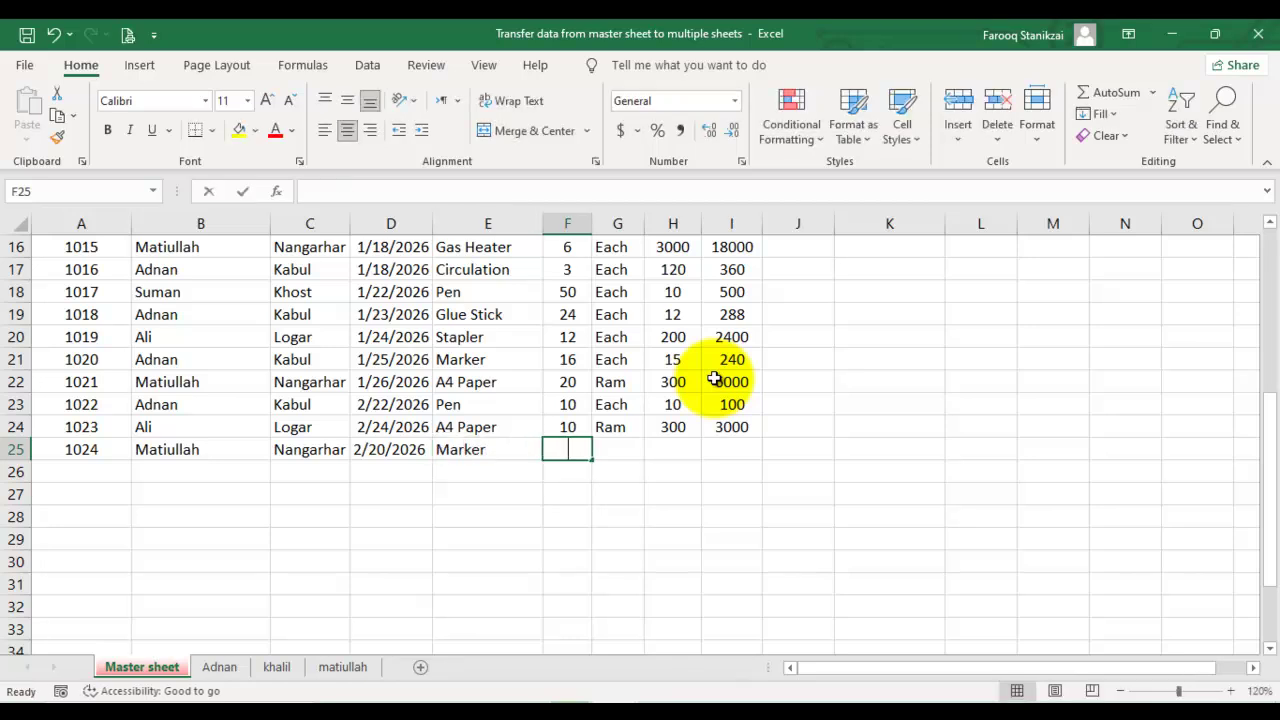
- Complete the row 25 invoice with quantity 50, unit Each and price 15
text(50)
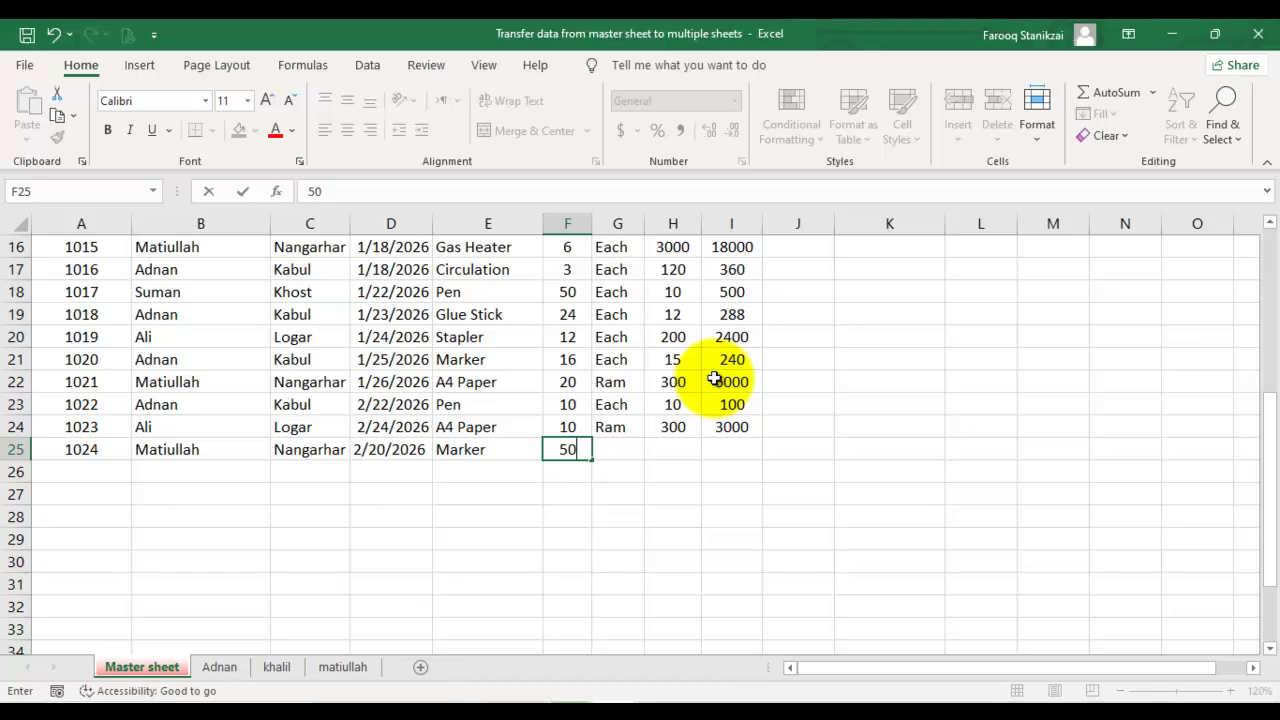
key(Tab)
text(each)
key(Tab)
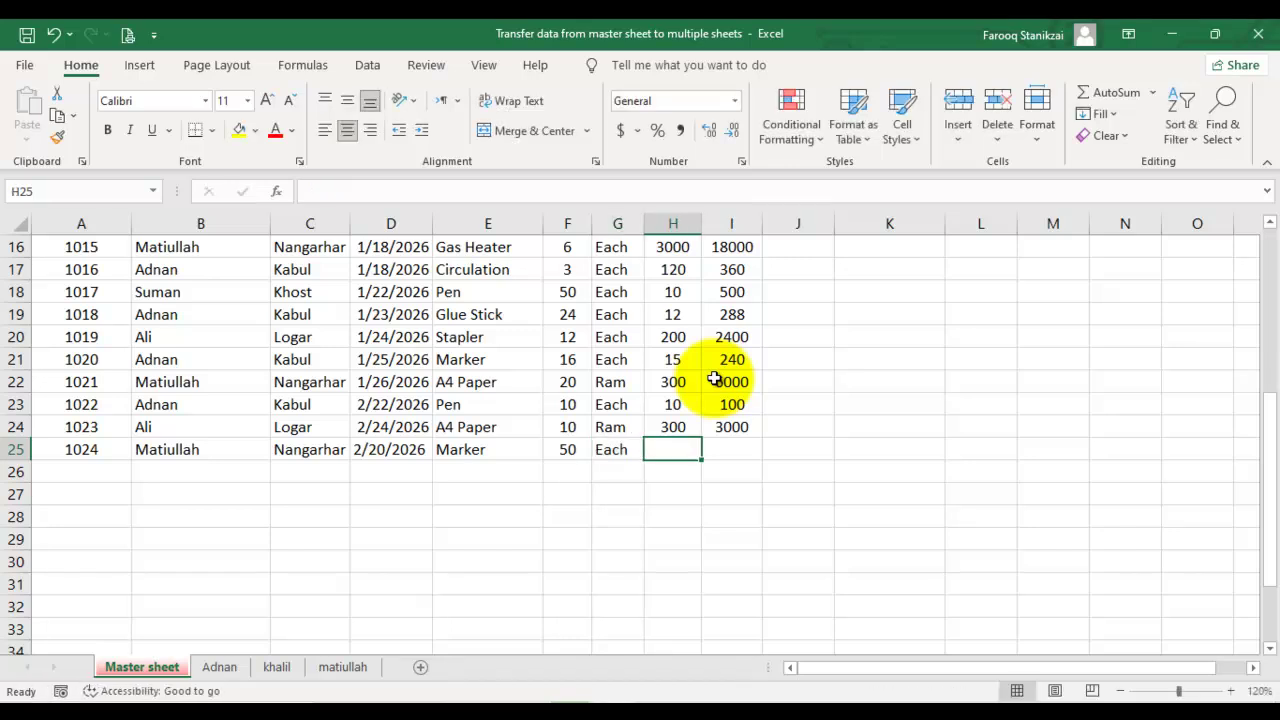
text(15)
key(Tab)
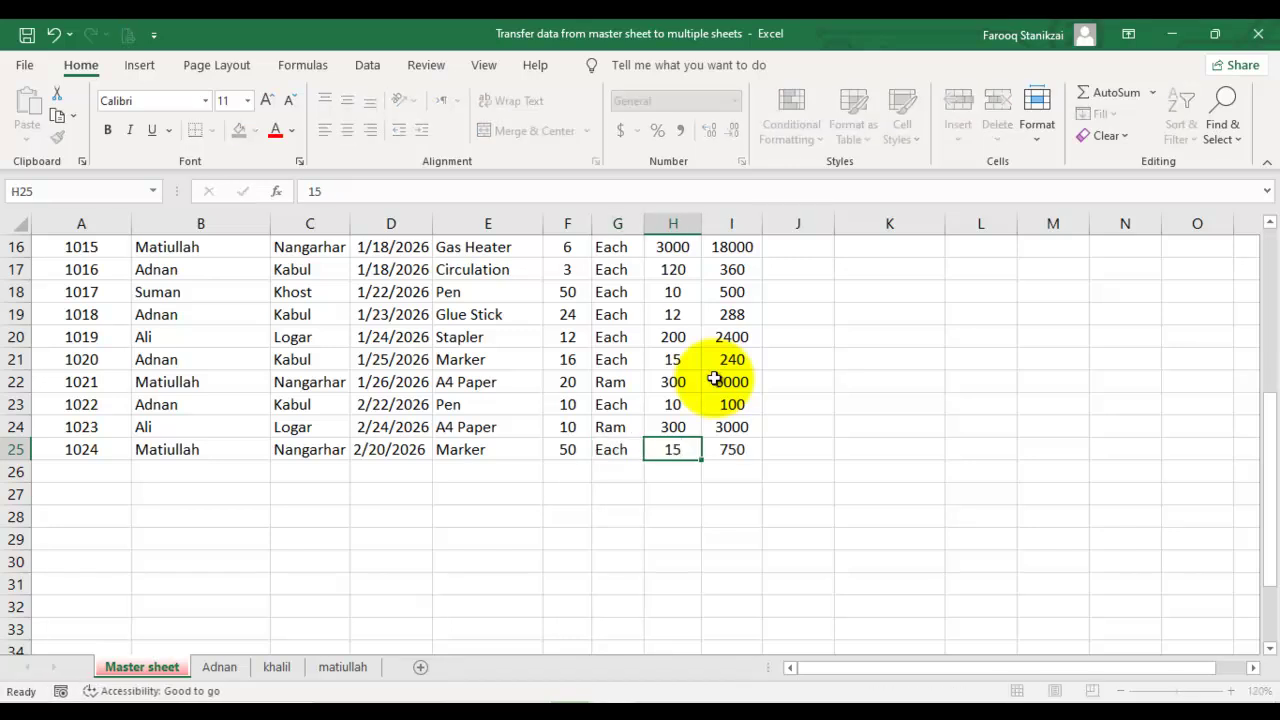
key(Down)
- Check the third customer's sheet for the newly added Marker invoice and its quantity
key(ctrl+Page_Down)
key(ctrl+Page_Down)
key(ctrl+Page_Down)
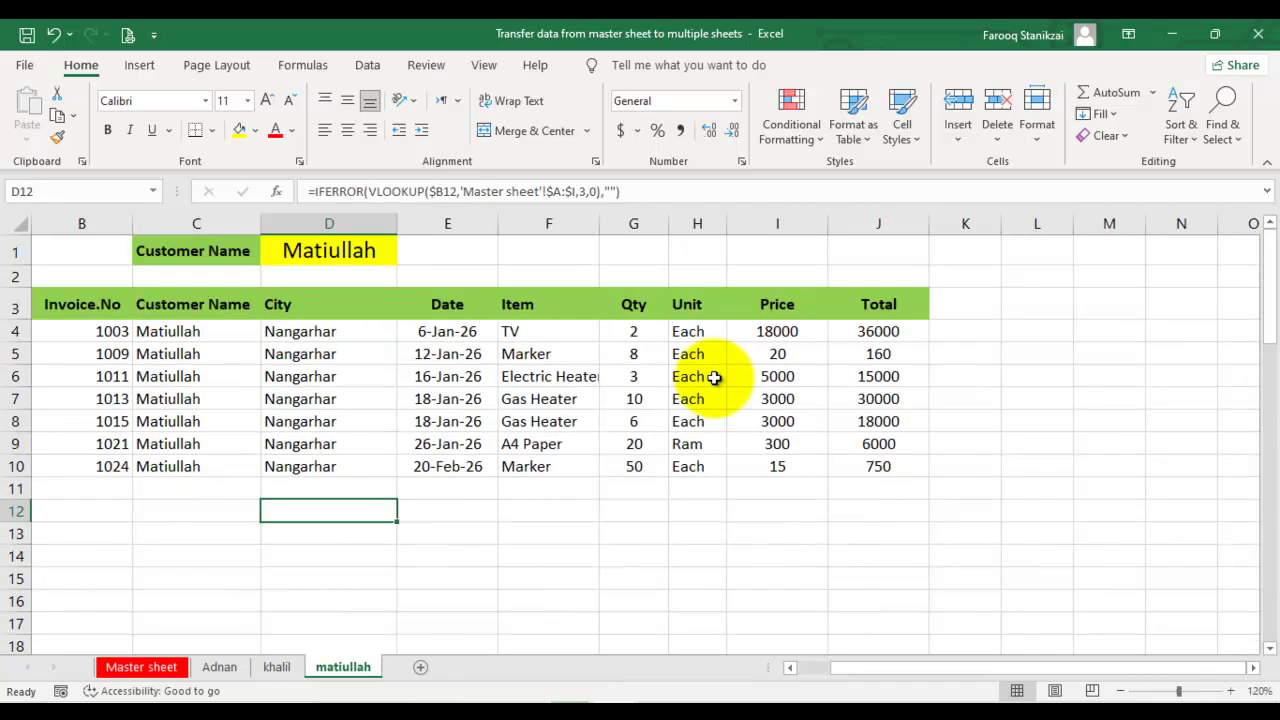
key(Up)
key(Up)
key(Right)
key(Right)
key(Right)
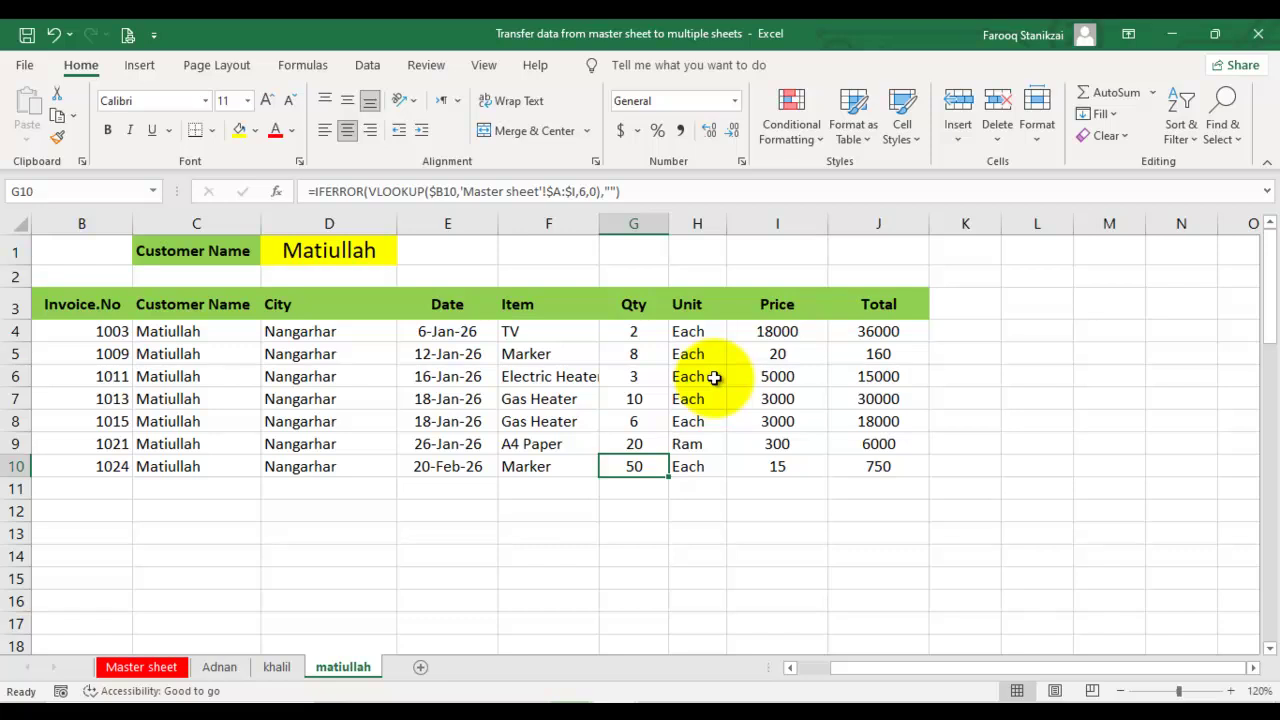
key(Down)
key(Down)
key(Left)
key(Left)
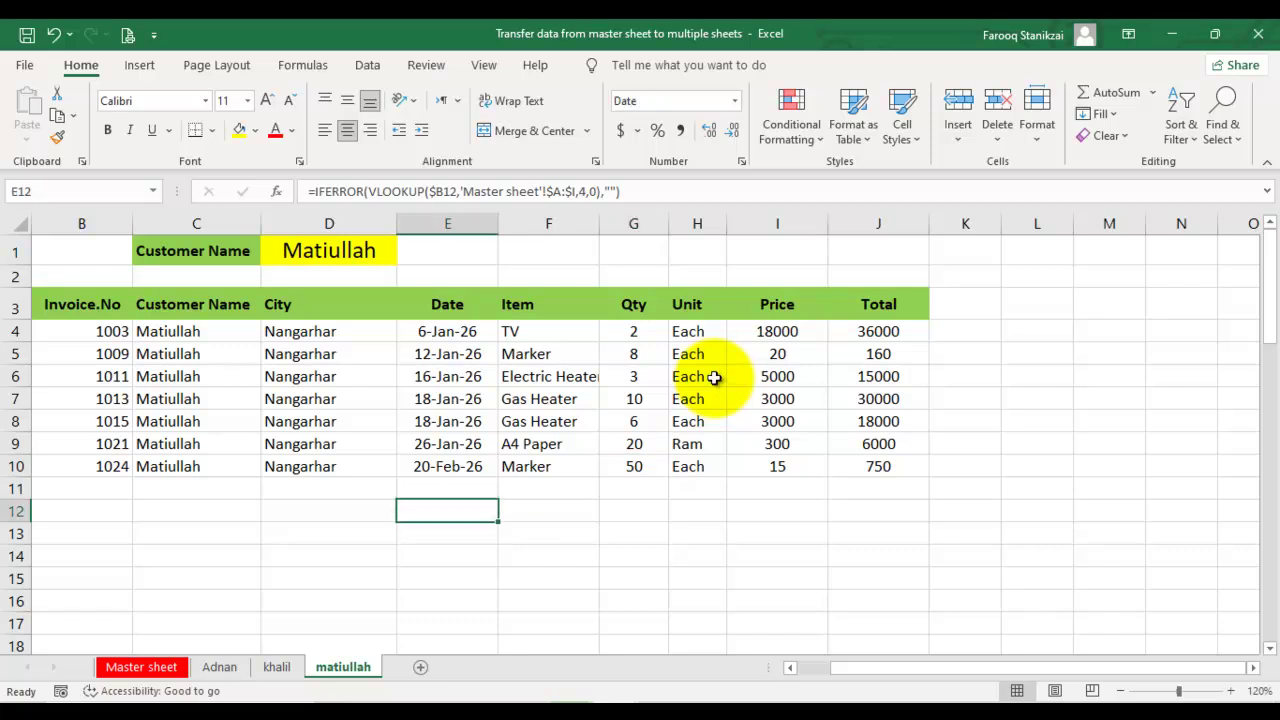